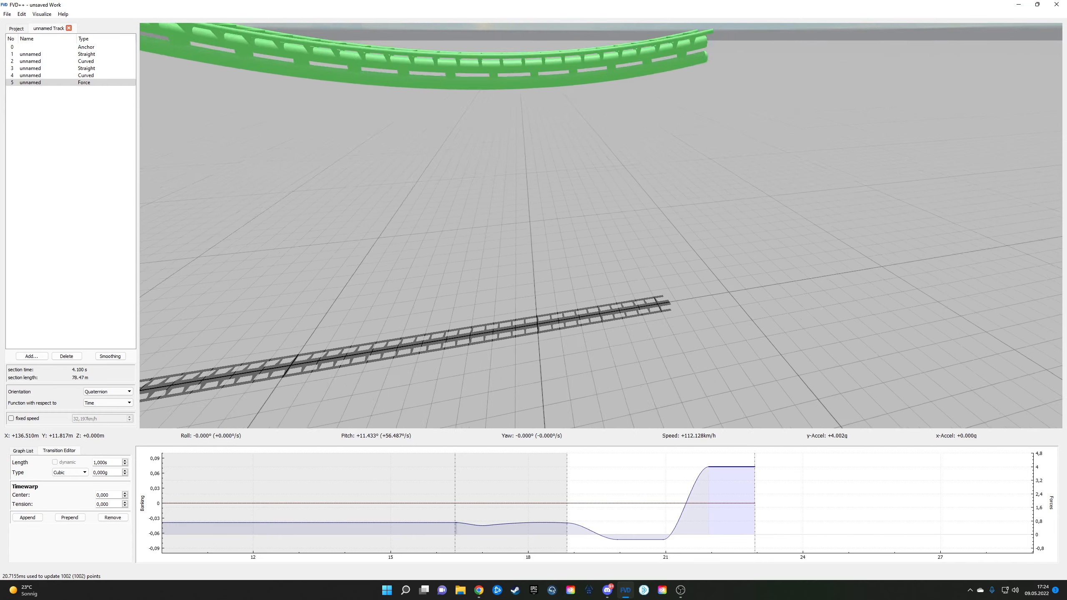
# Step: Set the length of the constant negative-force transition in the force section to 1.200 s
pyautogui.press('s')
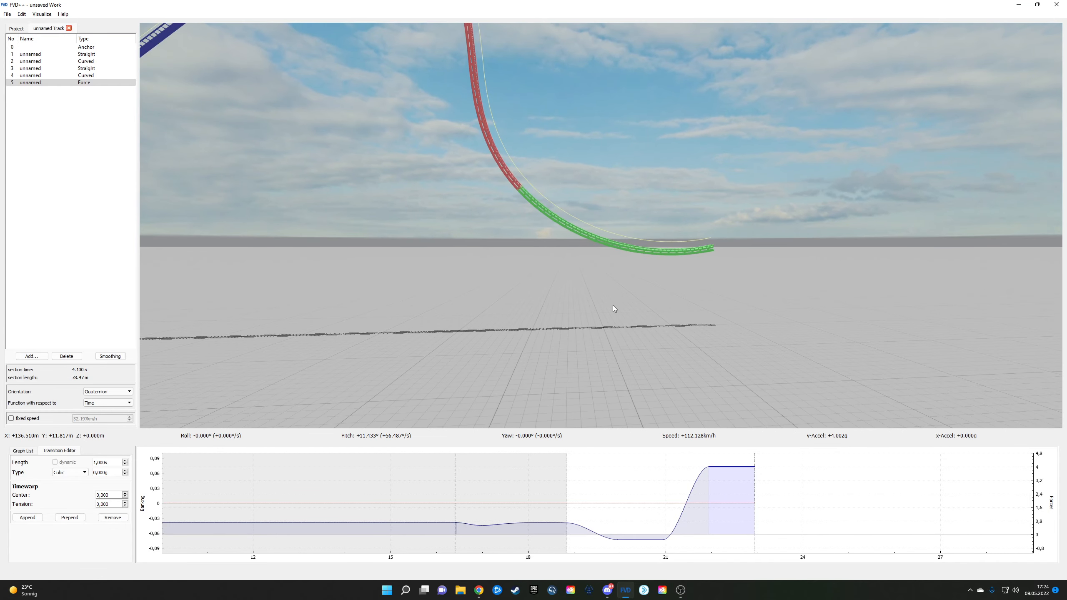
pyautogui.click(638, 539)
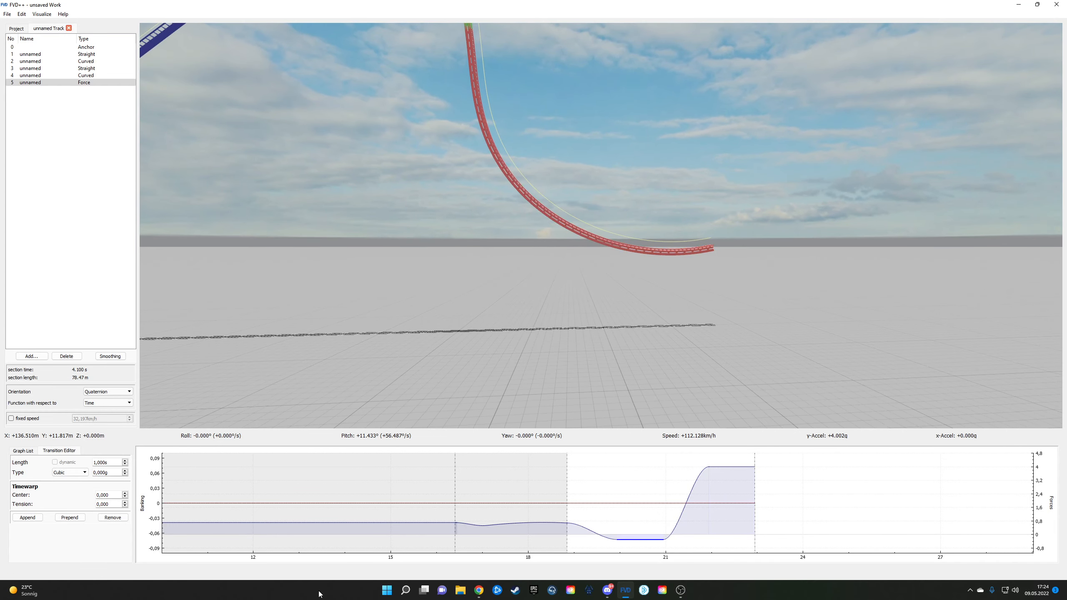
pyautogui.scroll(16, 110, 465)
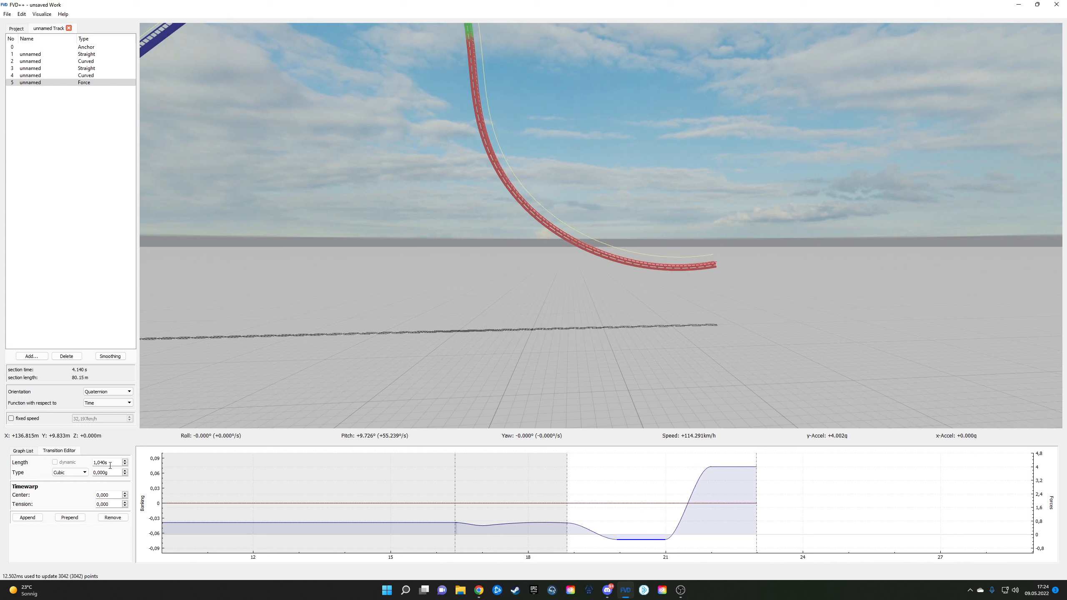
pyautogui.scroll(2, 110, 465)
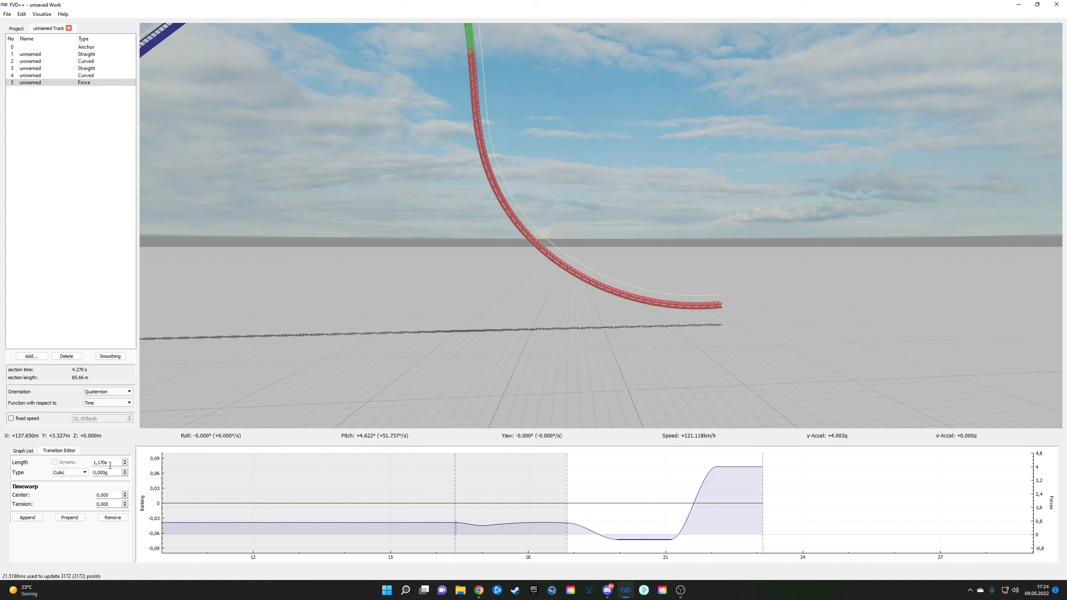
pyautogui.scroll(2, 110, 465)
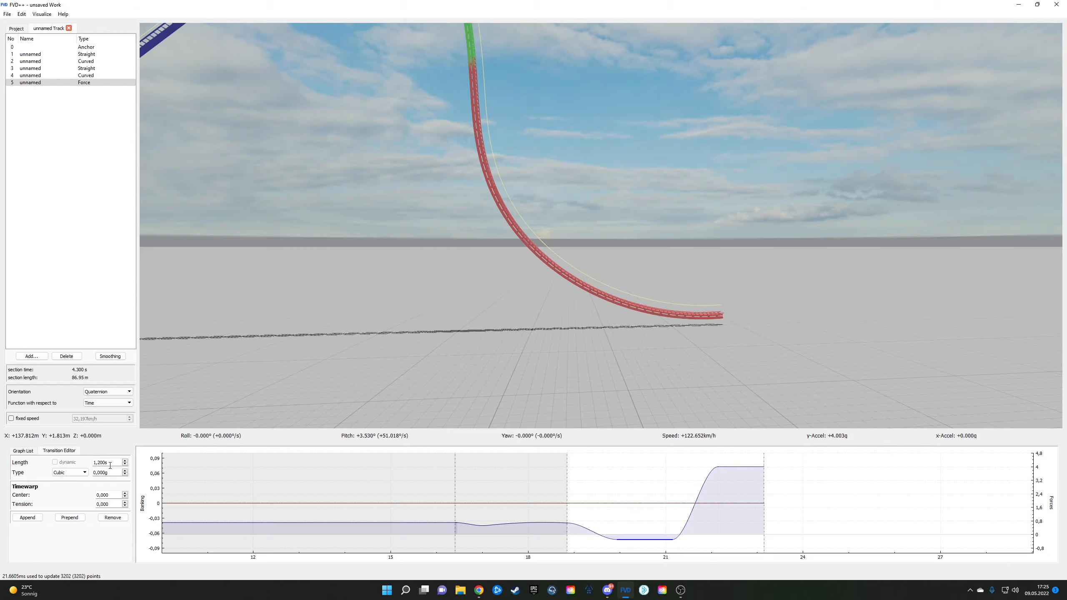
# Step: Examine the drop and its pull-out from outside and from the rider's viewpoint, checking the track end's clearance above the ground
pyautogui.press('s')
pyautogui.moveTo(392, 284); pyautogui.dragTo(439, 336)
pyautogui.press('w')
pyautogui.press('w')
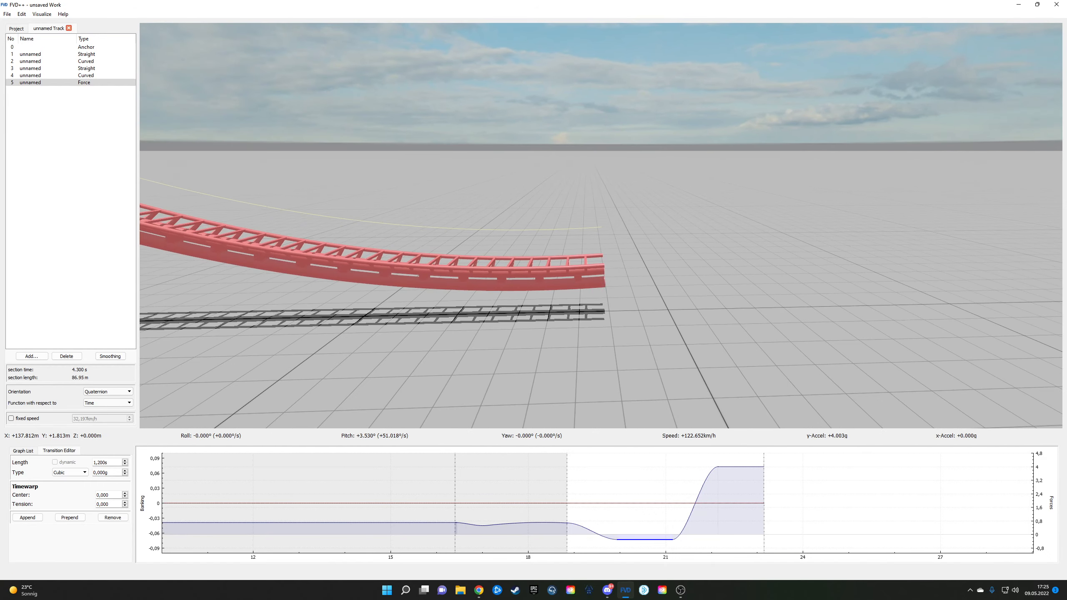
pyautogui.press('p')
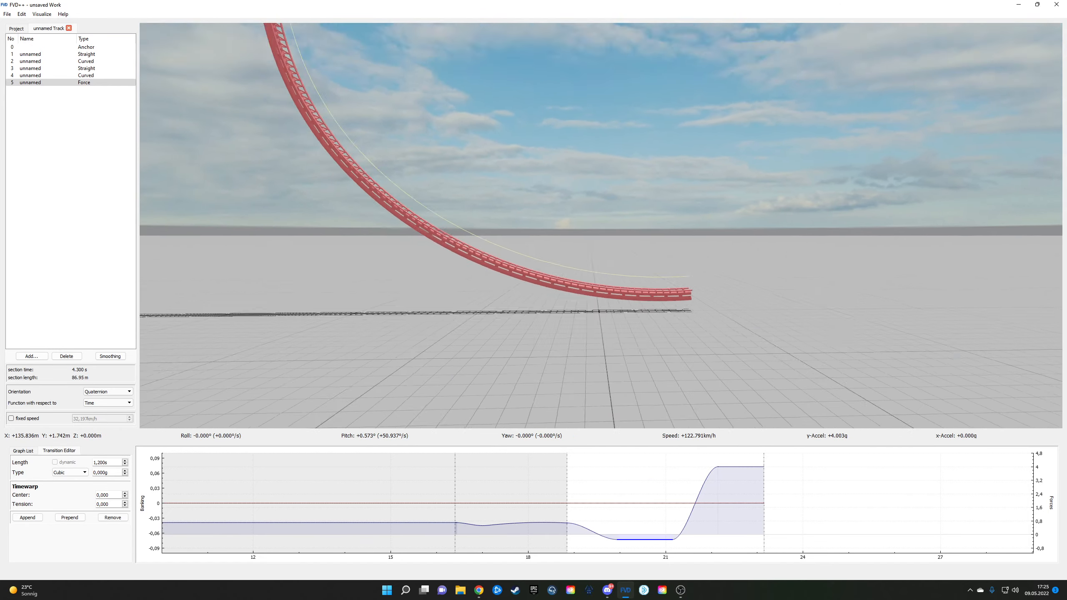
pyautogui.press('s')
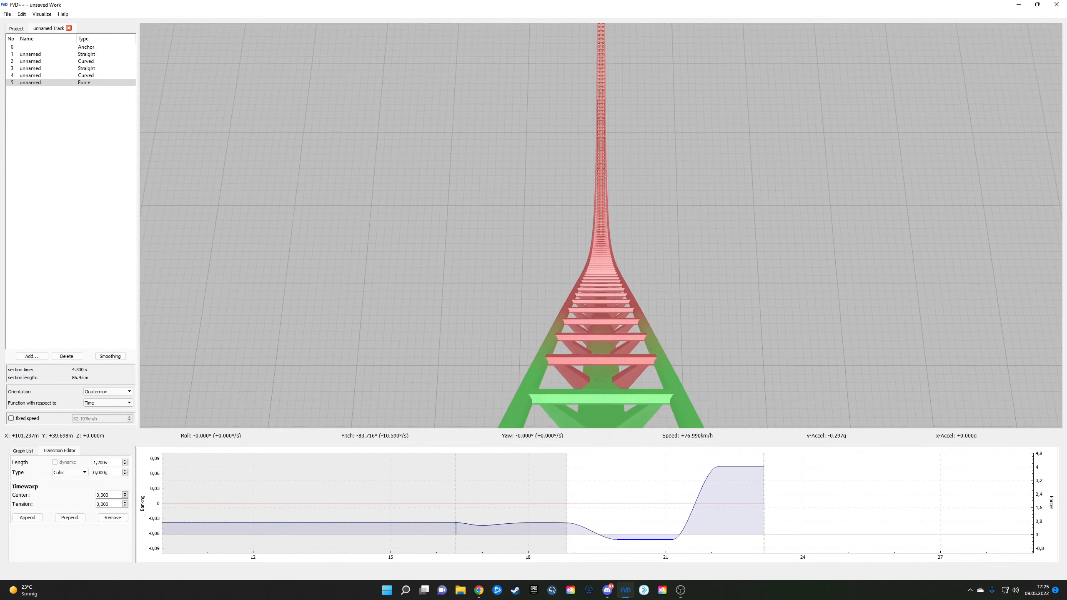
pyautogui.press('w')
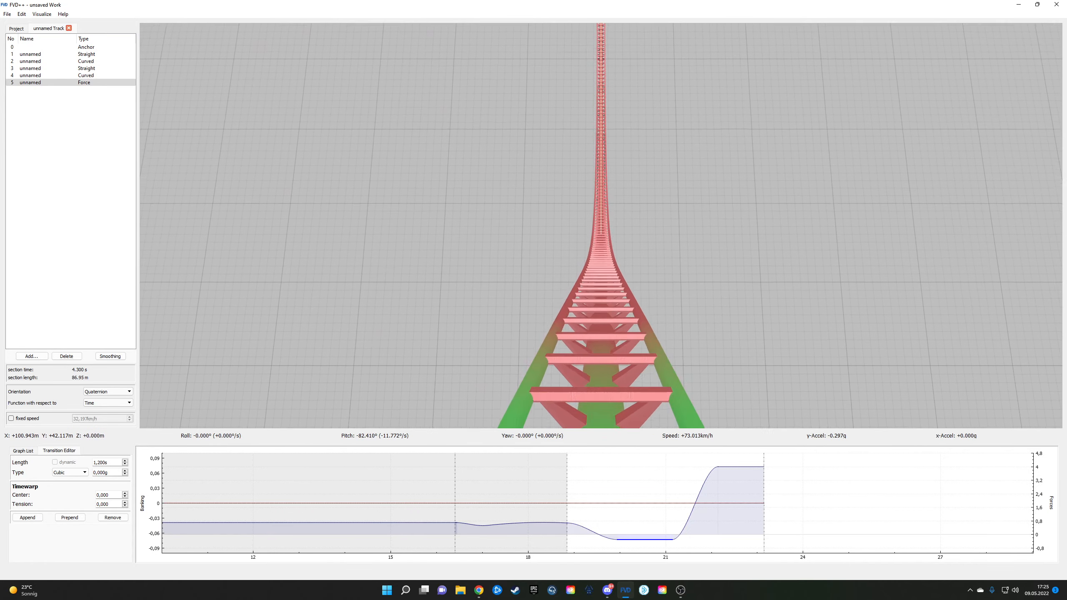
pyautogui.press('w')
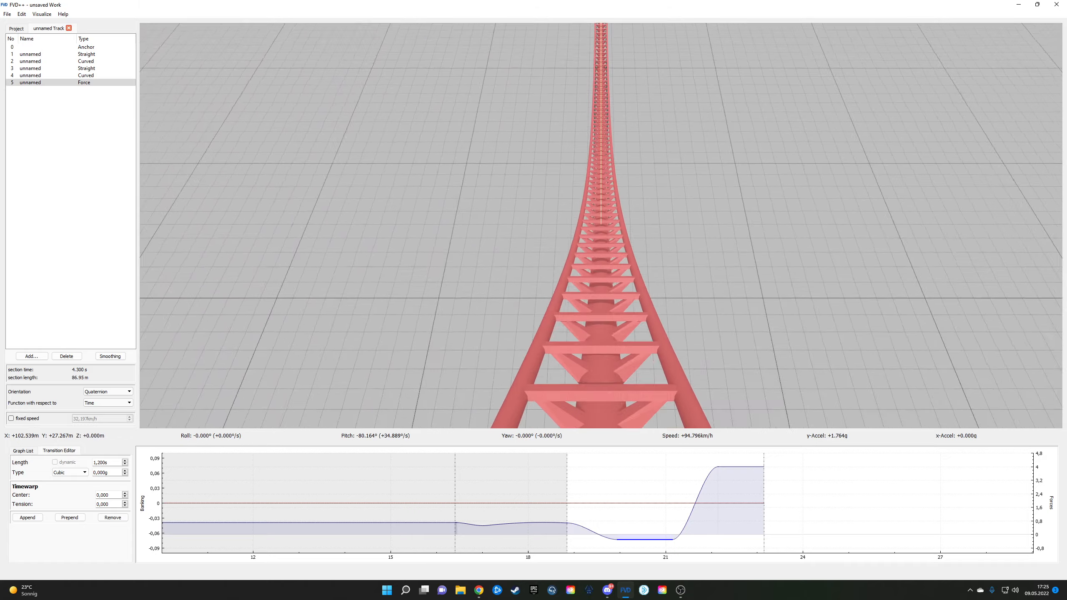
pyautogui.press('w')
pyautogui.press('r')
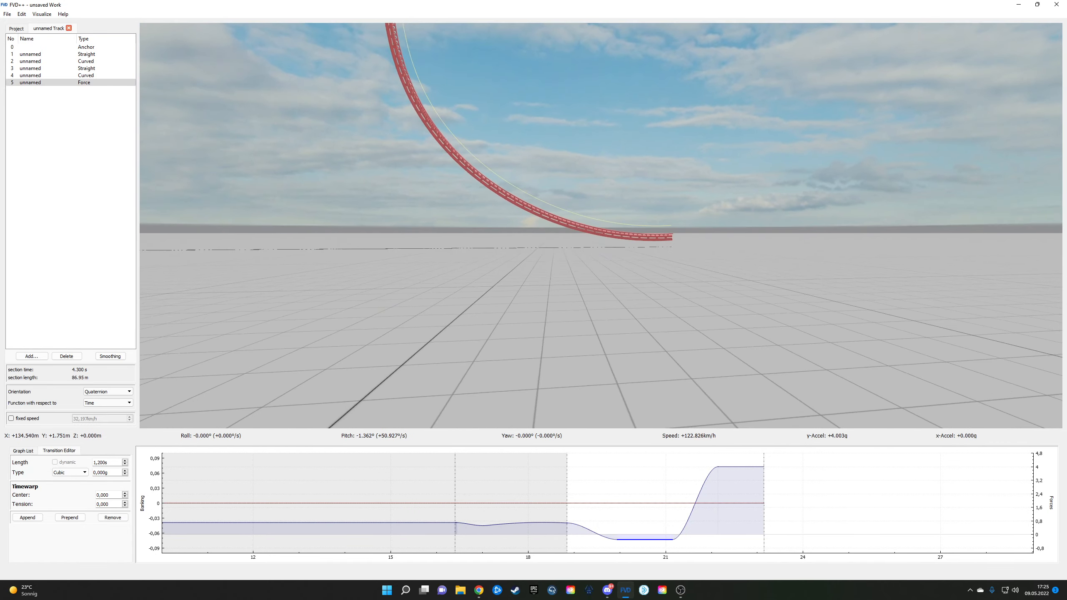
pyautogui.press('w')
pyautogui.press('s')
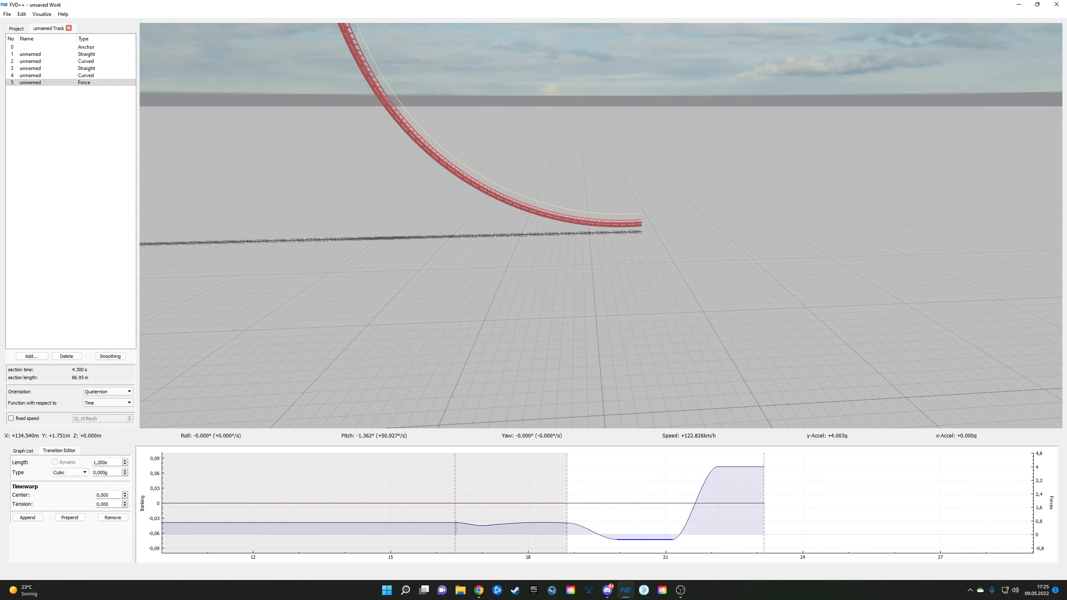
pyautogui.press('w')
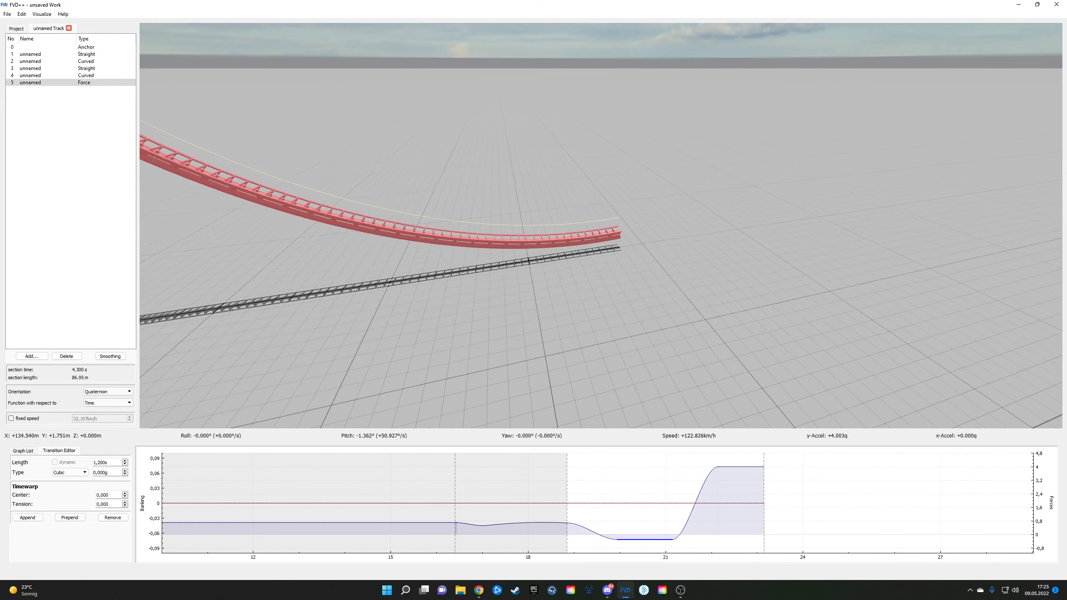
pyautogui.press('s')
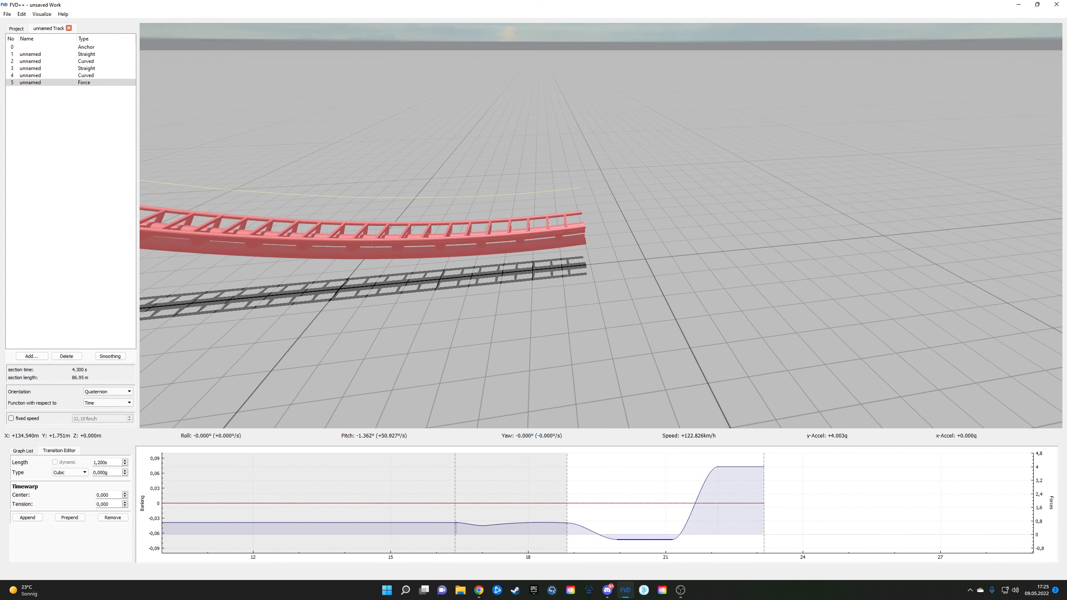
pyautogui.press('s')
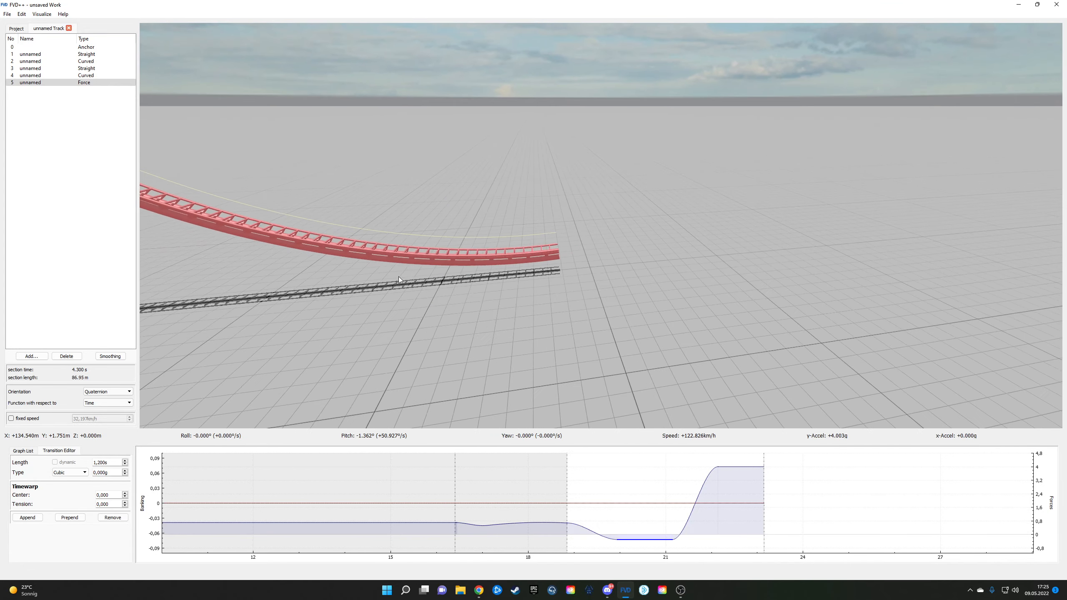
# Step: Set the length of the constant 4 g transition at the end of the force section to 2.000 s
pyautogui.click(738, 467)
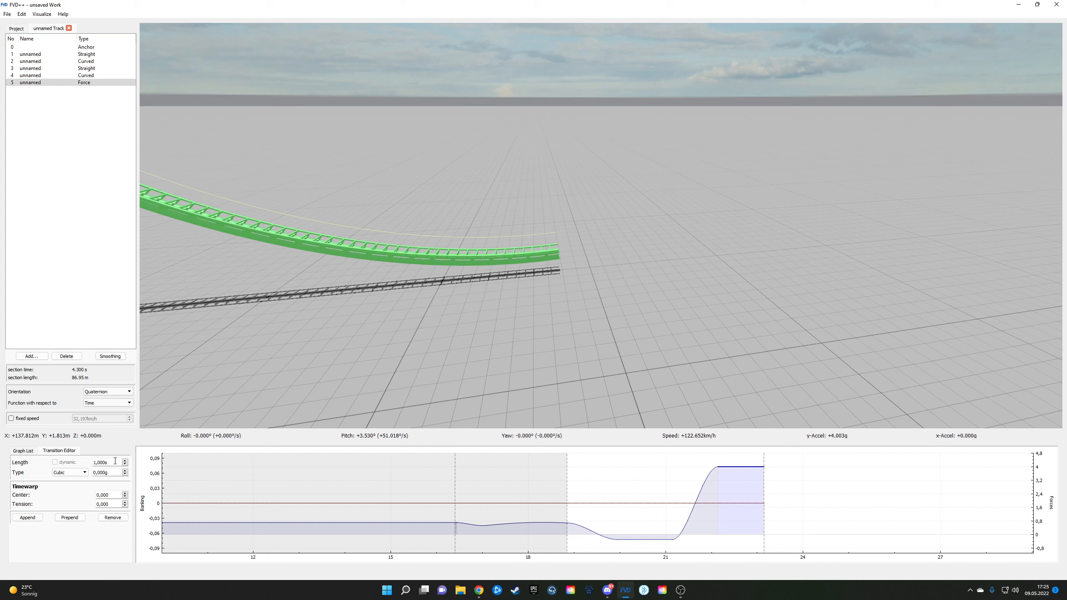
pyautogui.scroll(3, 115, 460)
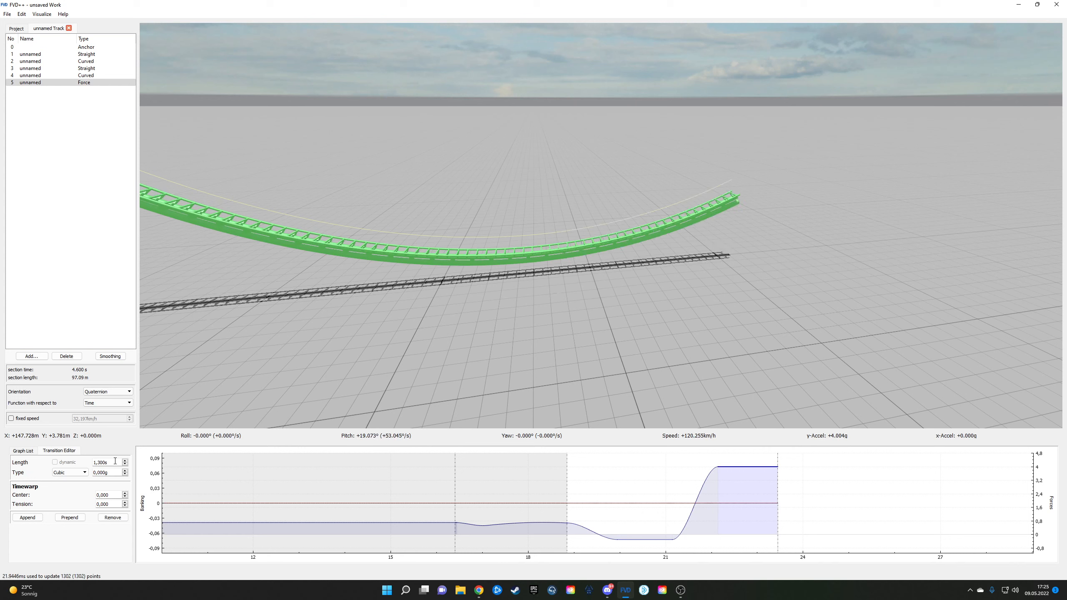
pyautogui.scroll(4, 115, 461)
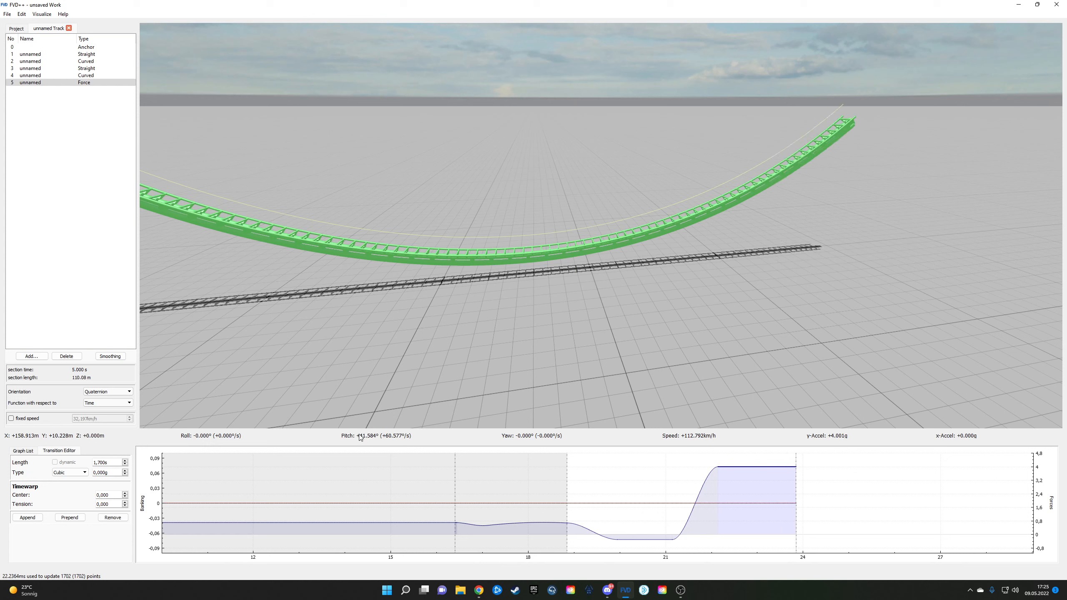
pyautogui.scroll(3, 117, 461)
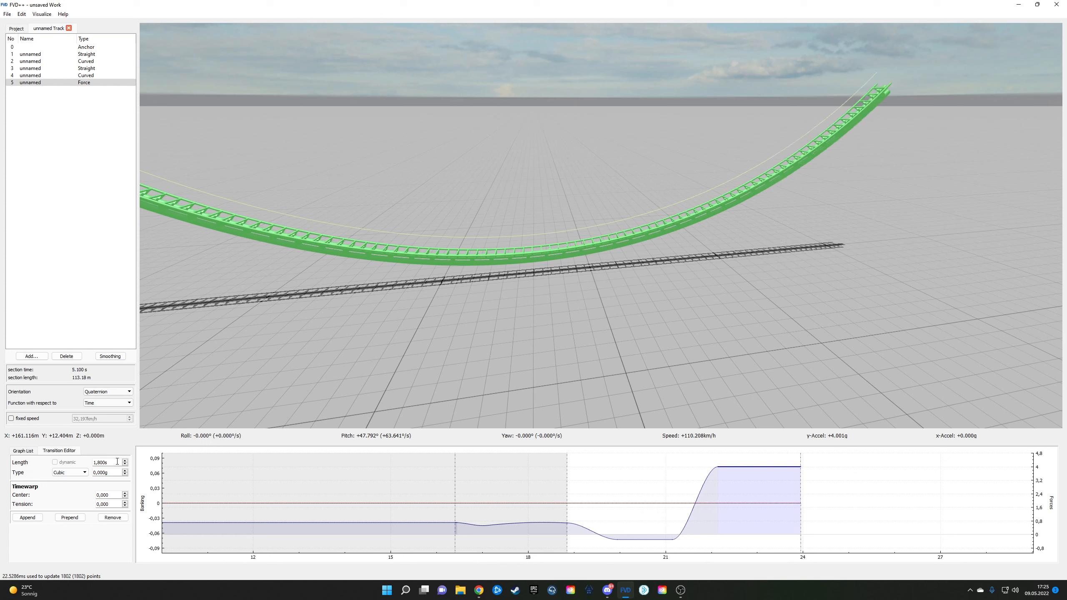
pyautogui.moveTo(254, 422); pyautogui.dragTo(248, 369)
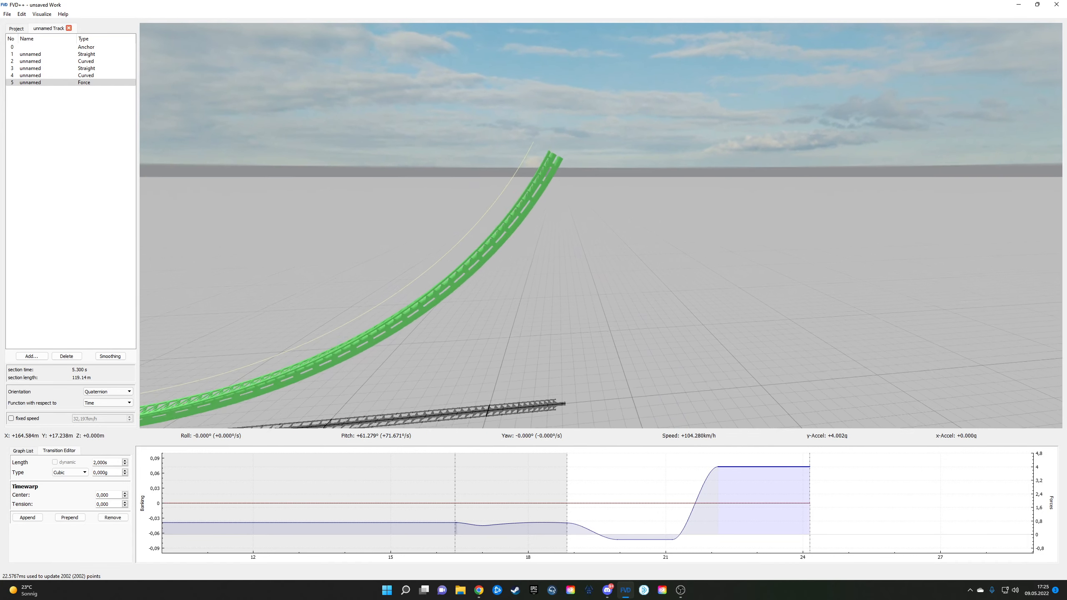
# Step: Append a 1.000 s cubic transition after the 4 g plateau and set its force change to -5.000 g
pyautogui.click(28, 517)
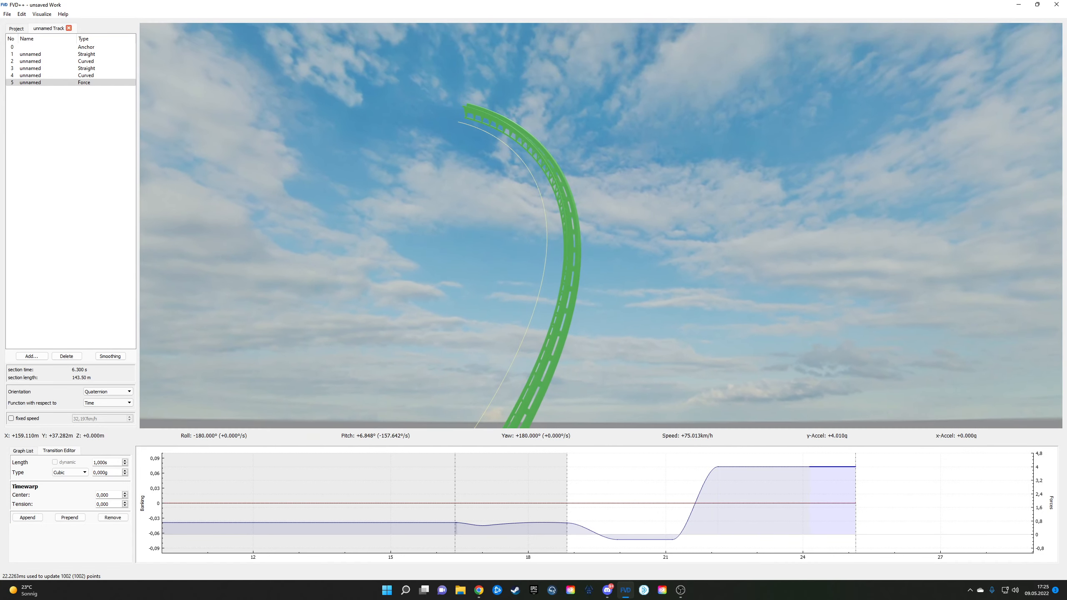
pyautogui.press('space')
pyautogui.press('w')
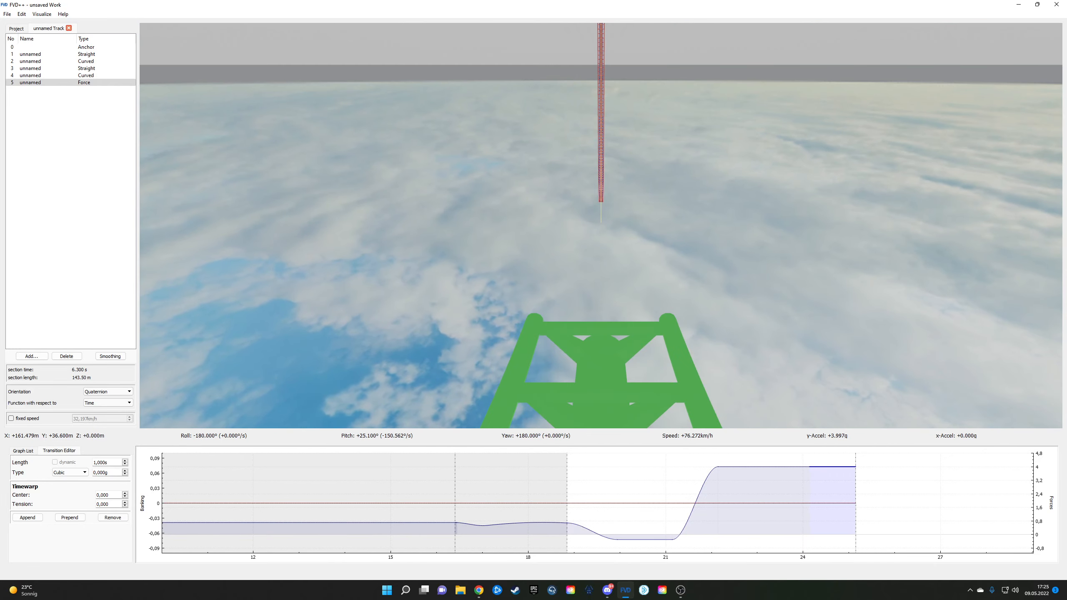
pyautogui.press('space')
pyautogui.moveTo(515, 197); pyautogui.dragTo(535, 285)
pyautogui.press('s')
pyautogui.press('d')
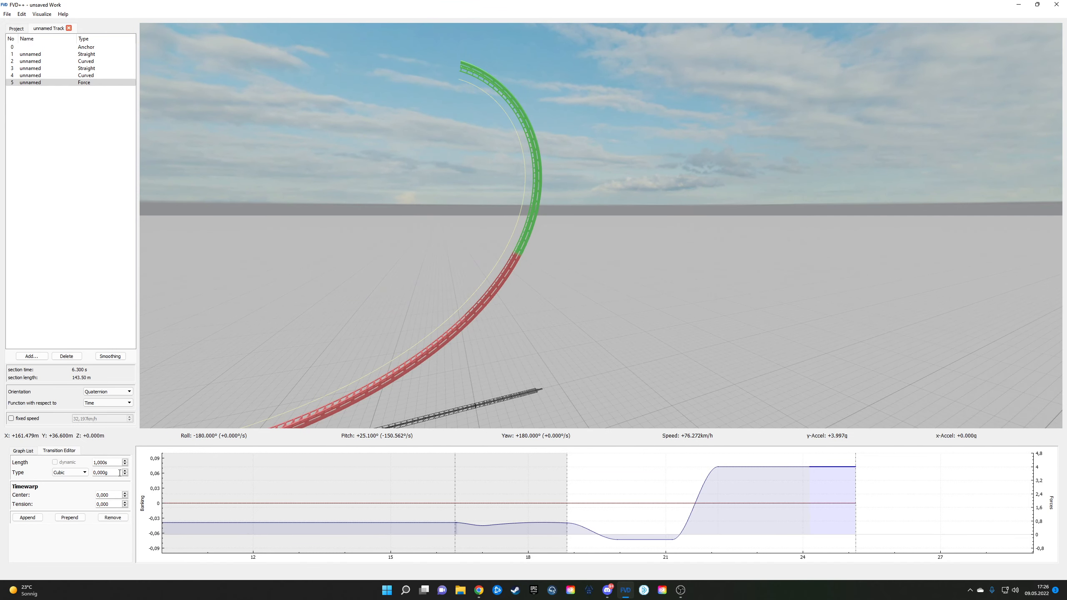
pyautogui.scroll(-20, 120, 472)
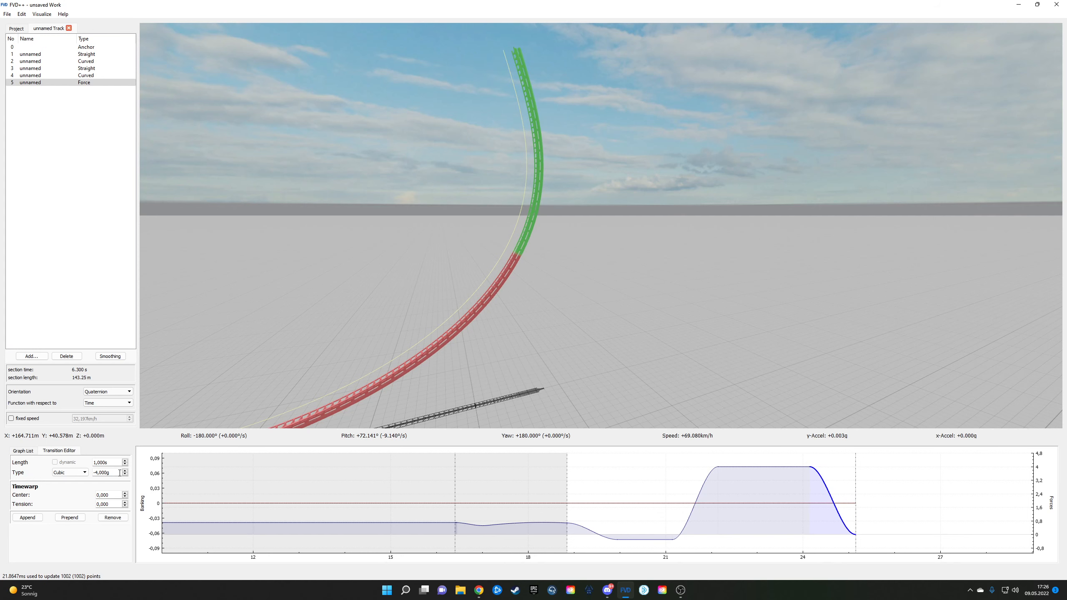
pyautogui.scroll(-10, 119, 472)
# Step: Shorten the constant 4 g transition to 1.740 s so the following climb is less steep
pyautogui.moveTo(601, 226)
pyautogui.mouseDown()
pyautogui.moveTo(566, 229)
pyautogui.moveTo(572, 259)
pyautogui.moveTo(571, 230)
pyautogui.moveTo(586, 235)
pyautogui.mouseUp()
pyautogui.press('s')
pyautogui.press('w')
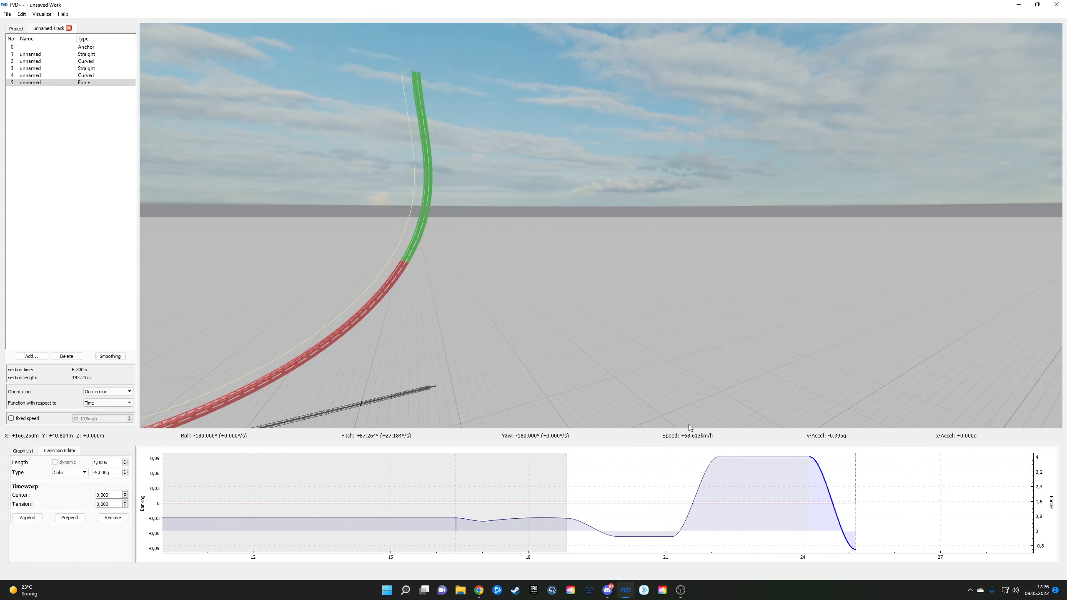
pyautogui.click(752, 454)
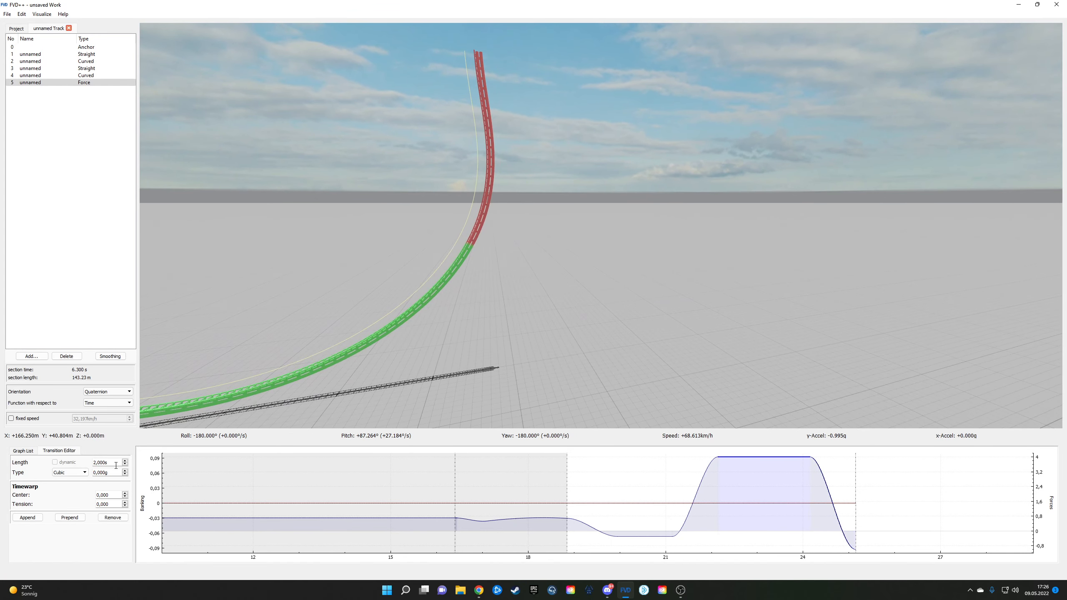
pyautogui.scroll(-11, 115, 464)
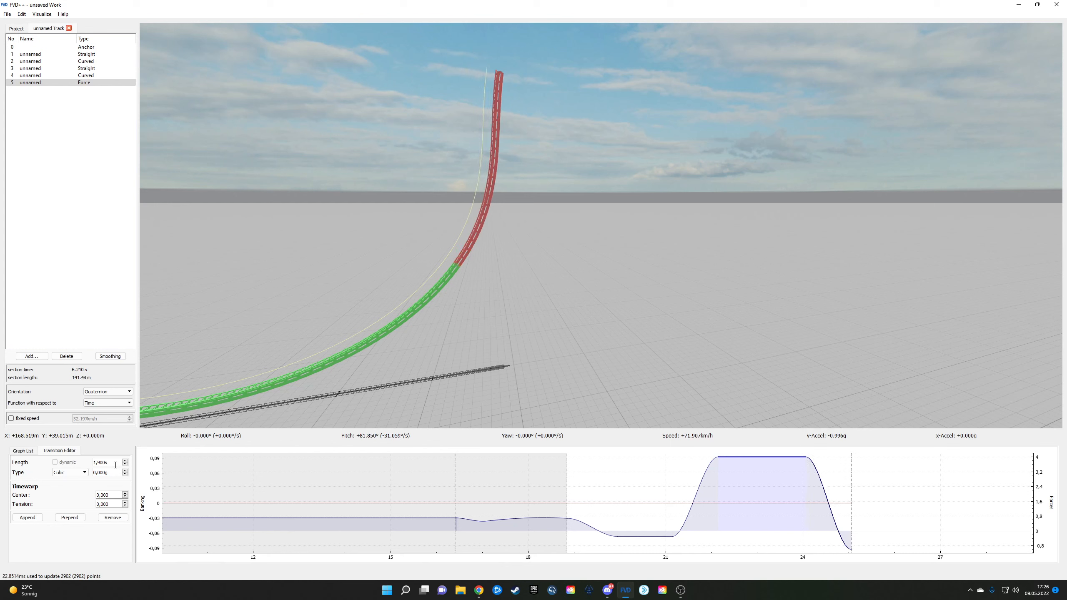
pyautogui.scroll(-11, 116, 465)
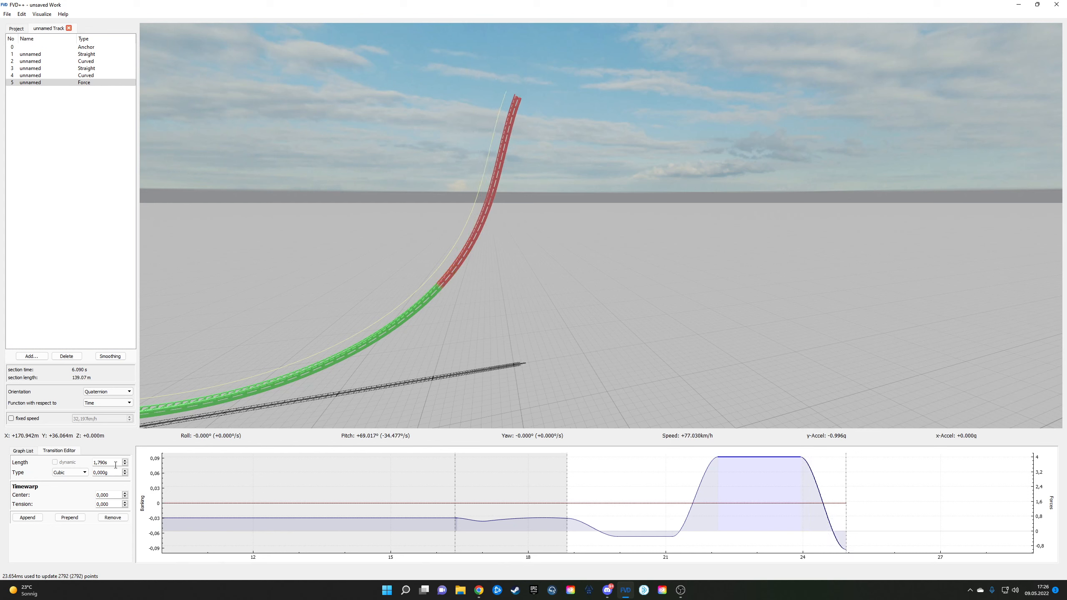
pyautogui.scroll(-4, 116, 465)
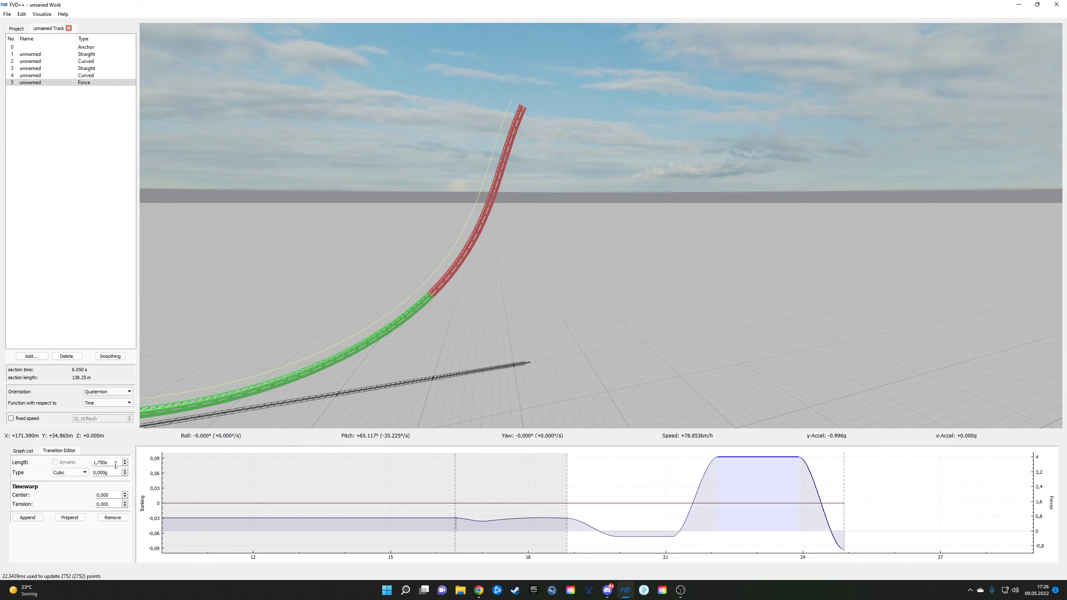
pyautogui.moveTo(355, 366)
pyautogui.mouseDown()
pyautogui.moveTo(319, 361)
pyautogui.moveTo(349, 362)
pyautogui.mouseUp()
# Step: Append a constant-force transition after the falling -5 g transition and set its length to 2.300 s
pyautogui.press('r')
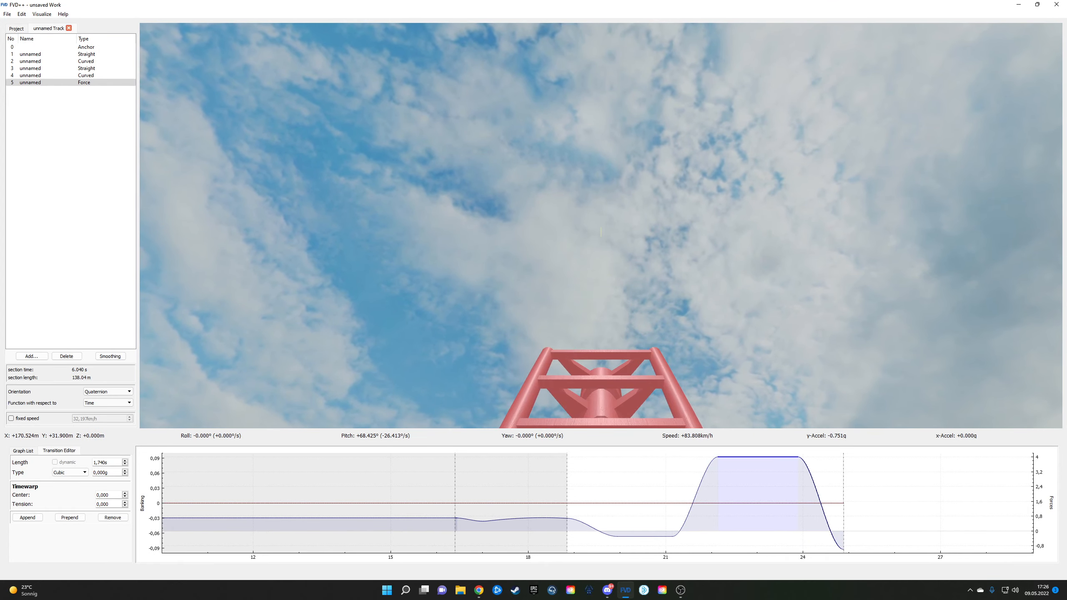
pyautogui.press('r')
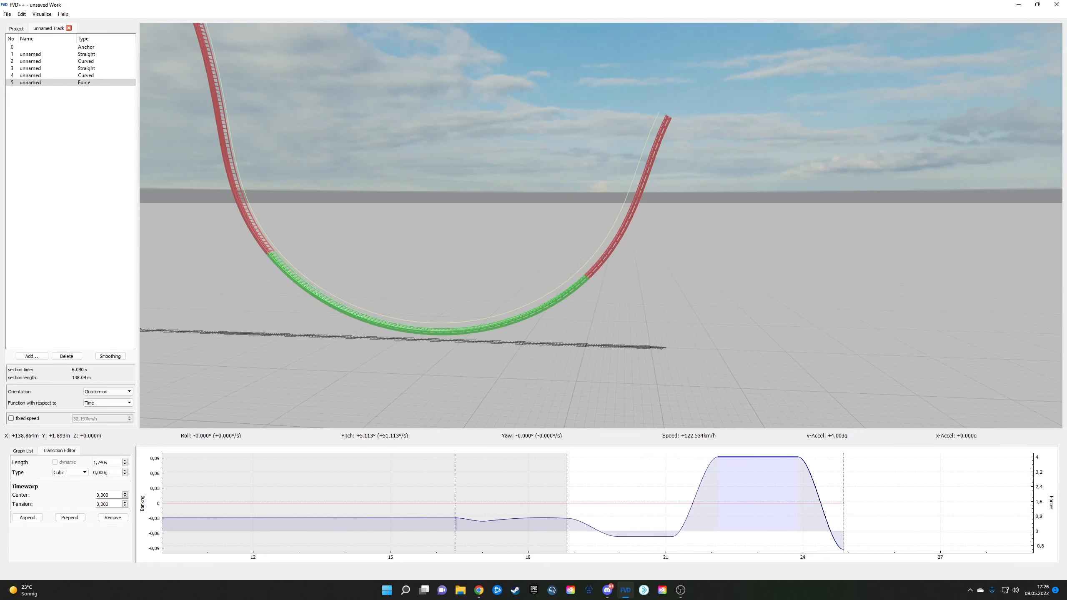
pyautogui.press('d')
pyautogui.click(828, 528)
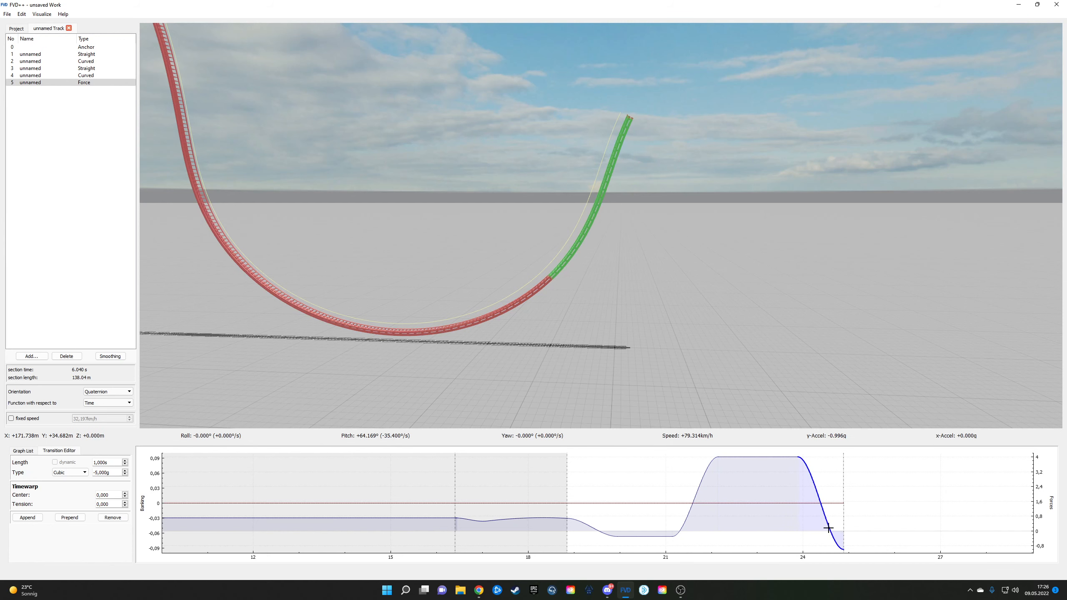
pyautogui.click(30, 518)
pyautogui.moveTo(512, 264); pyautogui.dragTo(514, 262)
pyautogui.press('w')
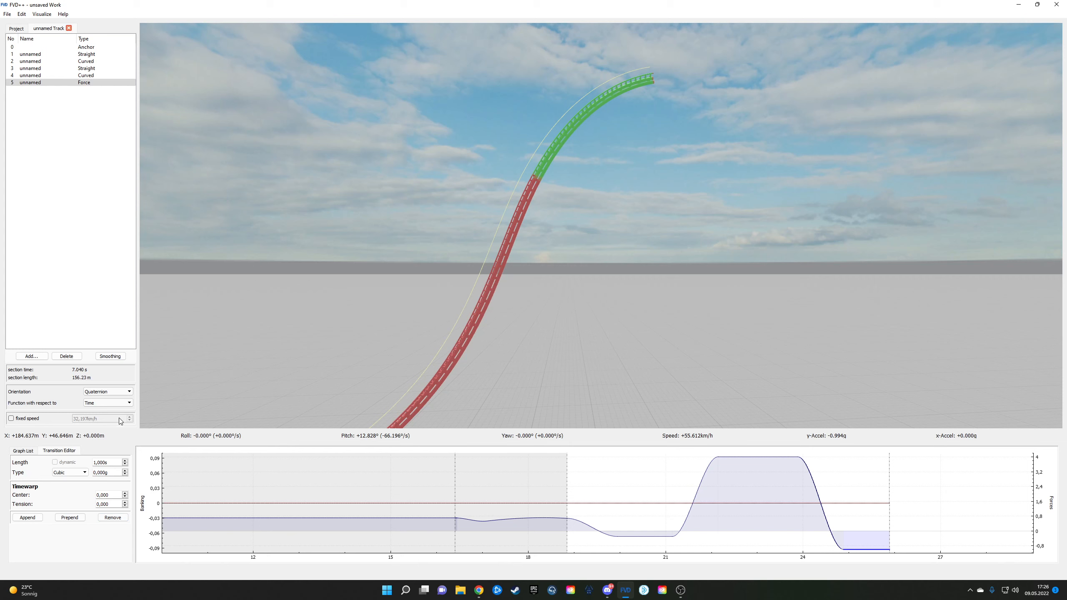
pyautogui.scroll(7, 114, 461)
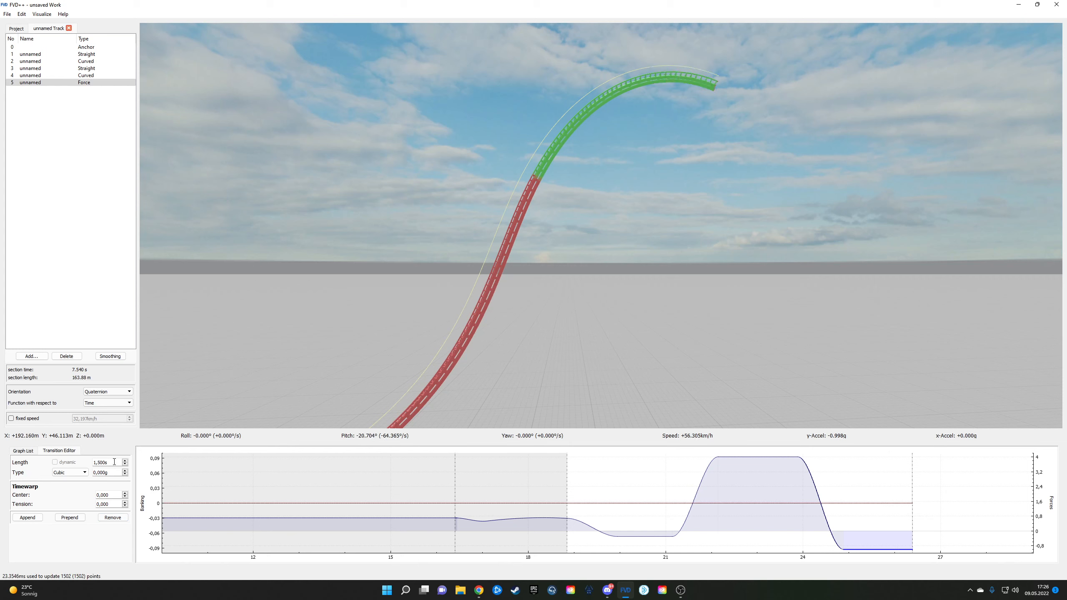
pyautogui.scroll(6, 114, 462)
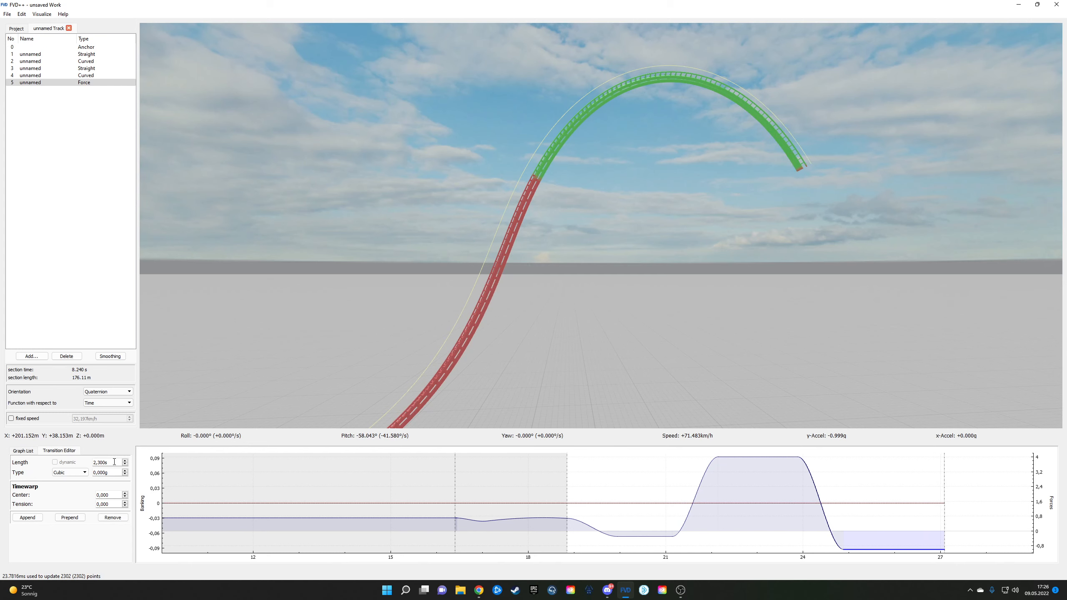
# Step: Lengthen the constant -1 g transition at the end of the force section to 2.390 s
pyautogui.scroll(1, 114, 462)
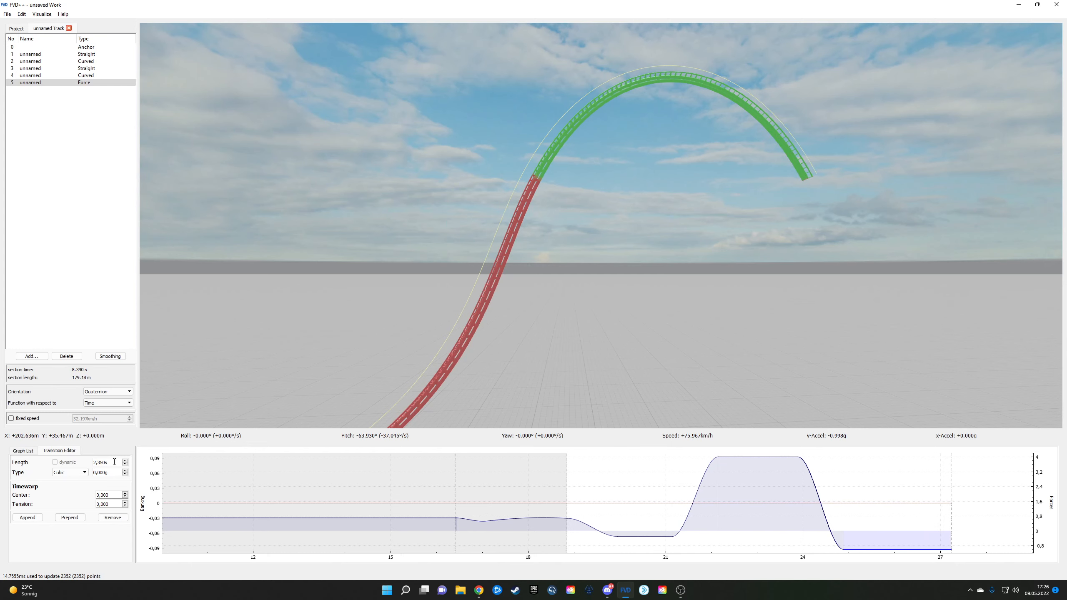
pyautogui.moveTo(582, 300); pyautogui.dragTo(454, 140)
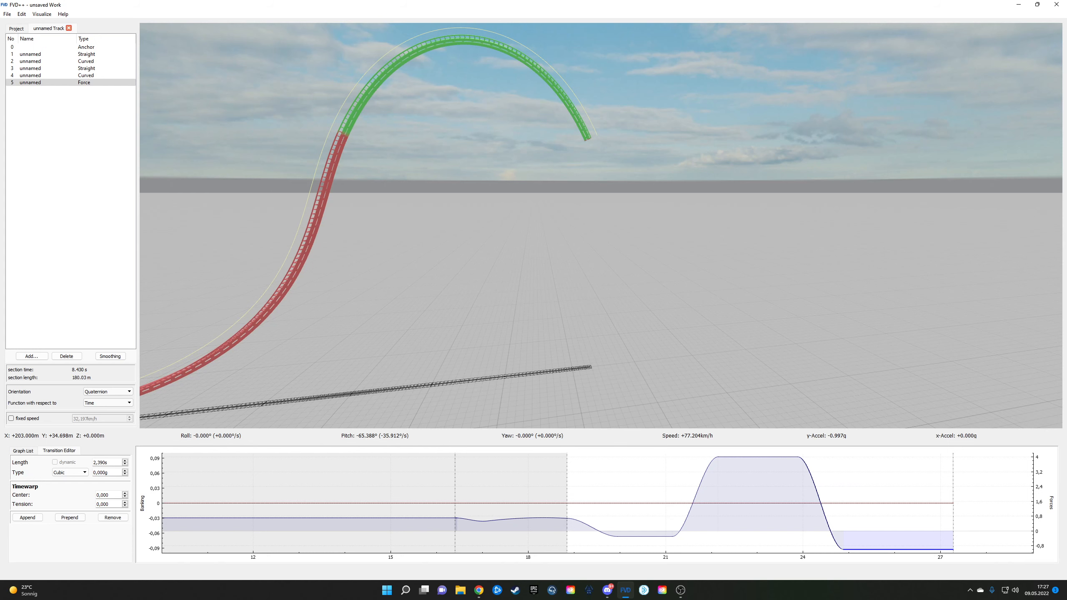
pyautogui.moveTo(453, 140); pyautogui.dragTo(492, 162)
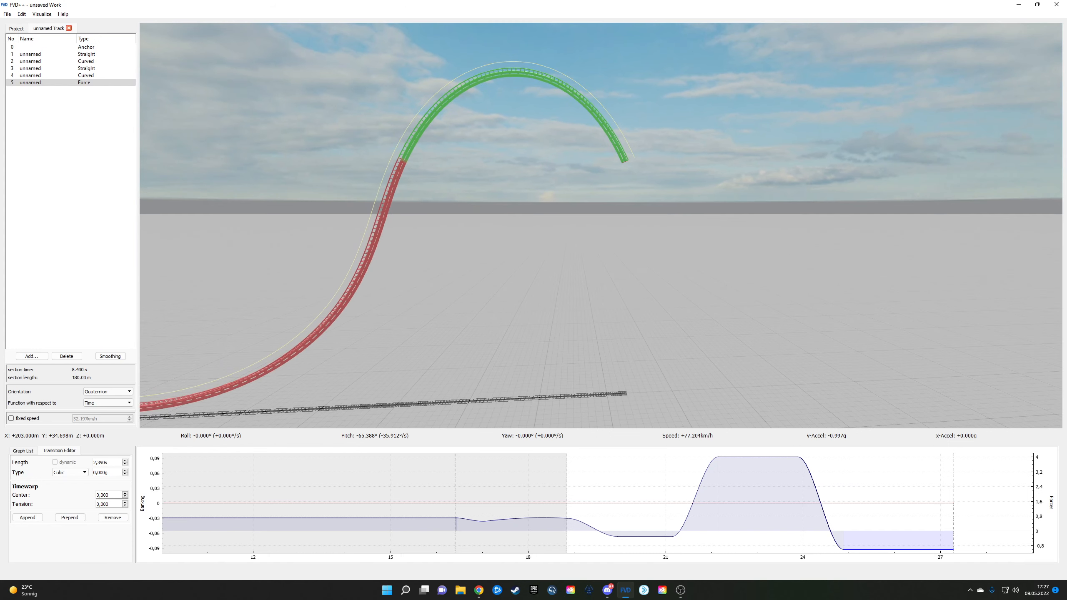
pyautogui.press('w')
pyautogui.press('d')
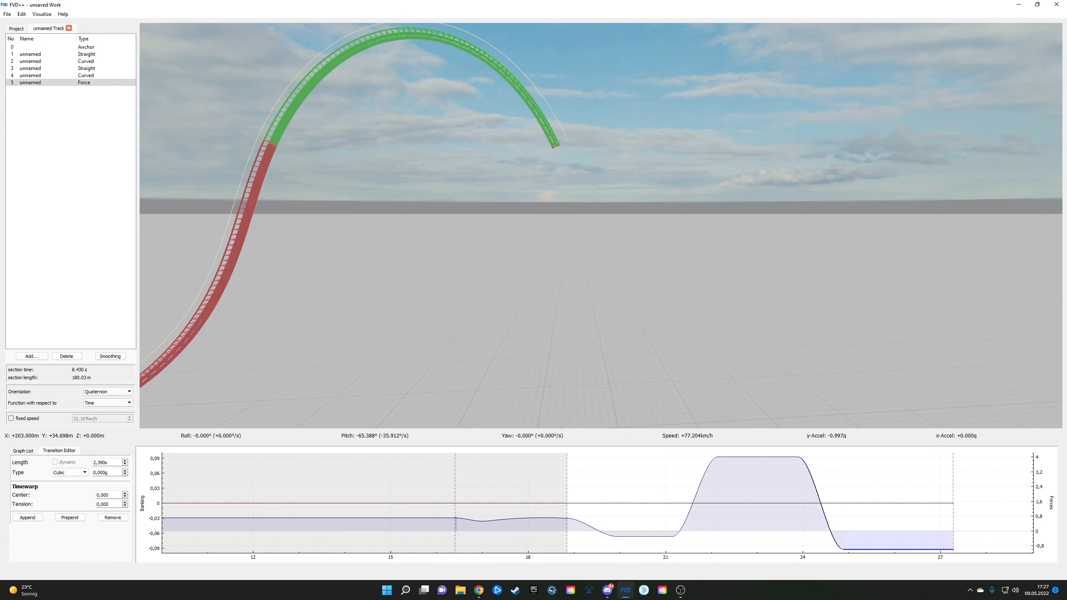
# Step: Append a 1.000 s cubic transition after the -1 g plateau and set its force change to 5.000 g
pyautogui.click(38, 516)
pyautogui.press('w')
pyautogui.moveTo(495, 361); pyautogui.dragTo(441, 309)
pyautogui.moveTo(775, 518); pyautogui.dragTo(477, 507)
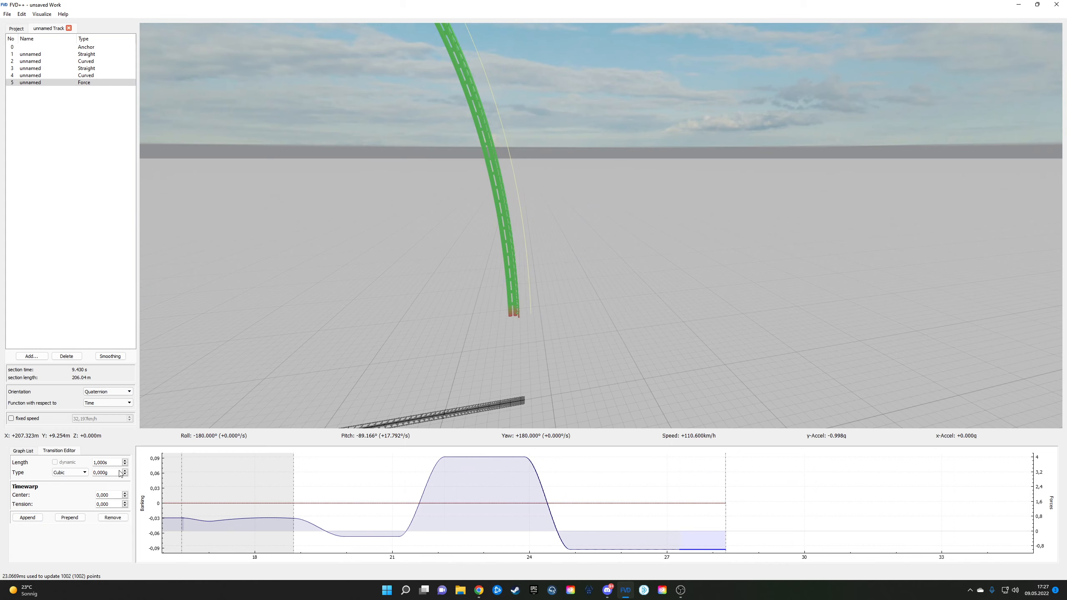
pyautogui.scroll(5, 108, 472)
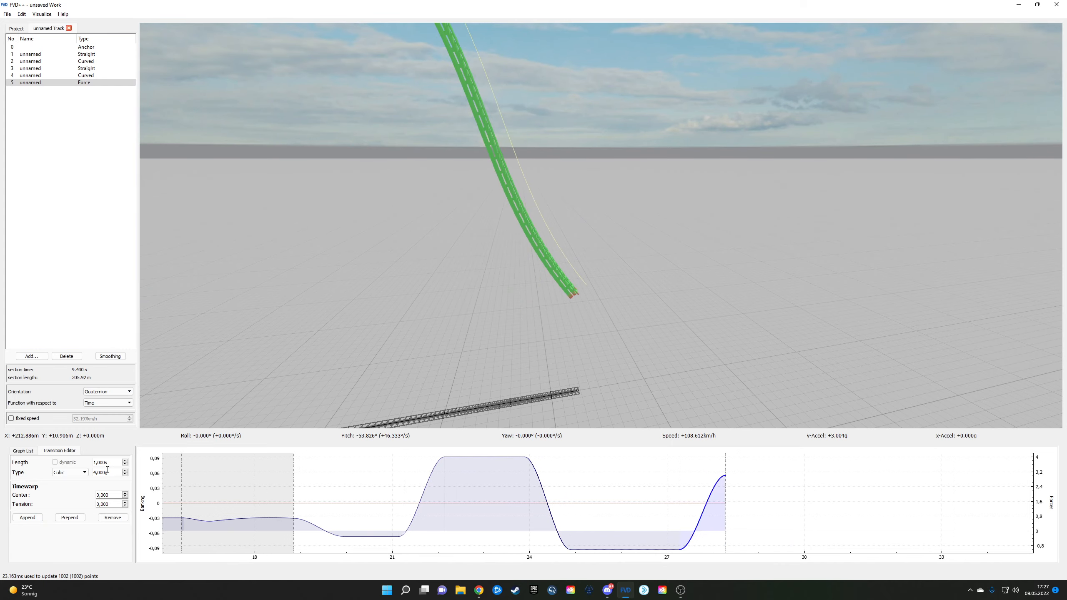
pyautogui.moveTo(269, 381); pyautogui.dragTo(391, 397)
pyautogui.press('w')
pyautogui.press('s')
pyautogui.press('s')
pyautogui.press('d')
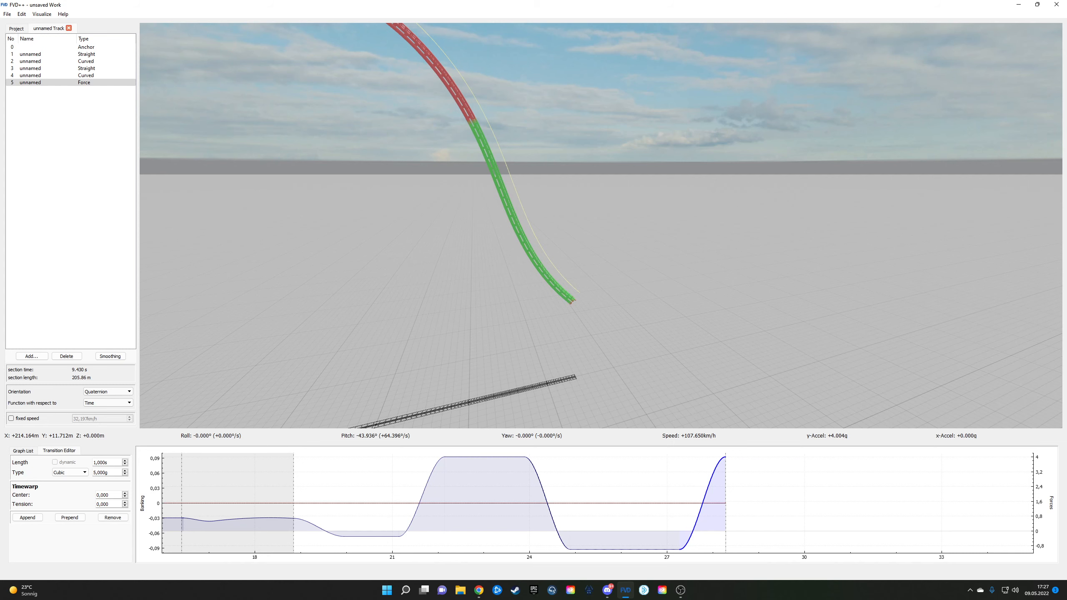
# Step: Append a 1.000 s constant-force transition after the rise to 4 g to continue the pull-out
pyautogui.press('w')
pyautogui.moveTo(75, 474); pyautogui.dragTo(30, 548)
pyautogui.press('d')
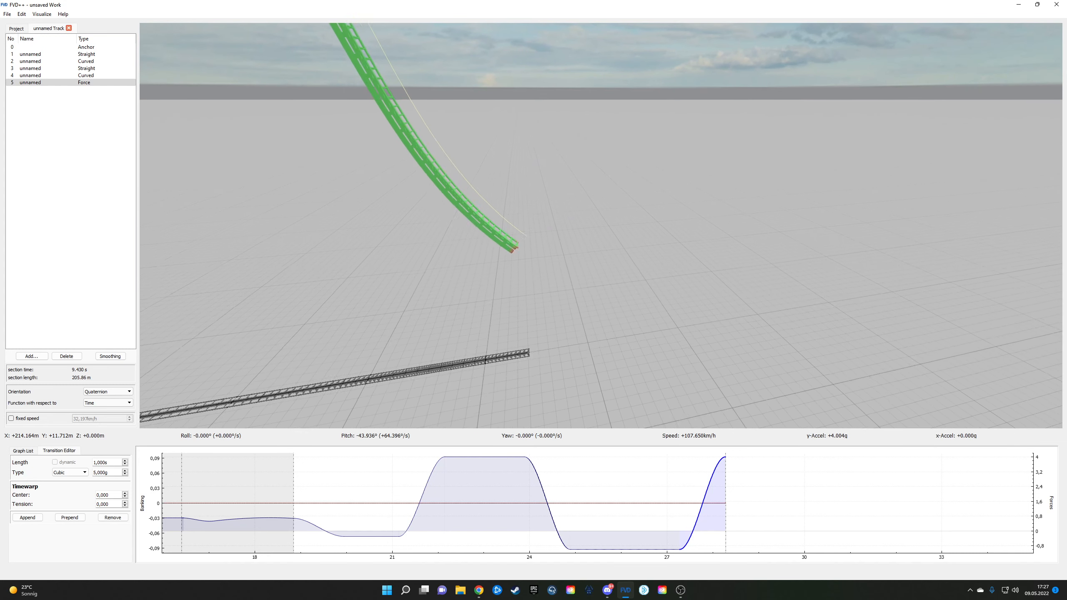
pyautogui.click(28, 518)
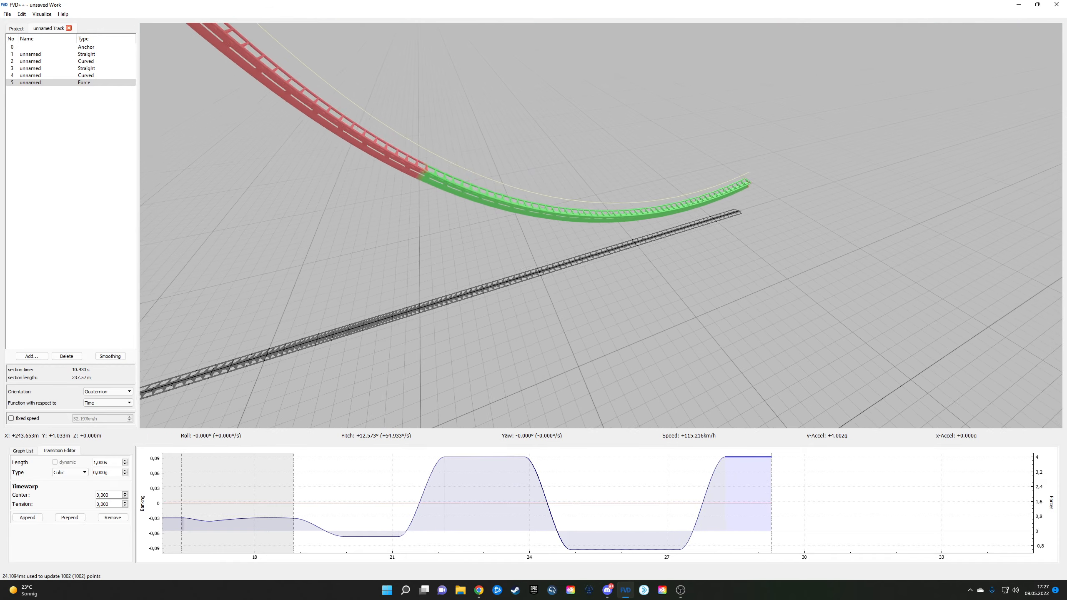
pyautogui.press('w')
pyautogui.moveTo(470, 319); pyautogui.dragTo(553, 260)
pyautogui.press('s')
pyautogui.press('d')
pyautogui.moveTo(614, 332)
pyautogui.mouseDown()
pyautogui.moveTo(550, 361)
pyautogui.moveTo(614, 333)
pyautogui.mouseUp()
pyautogui.press('w')
# Step: Lengthen the constant -1 g transition over the airtime hill to 2.420 s so the pull-out sits lower
pyautogui.click(637, 549)
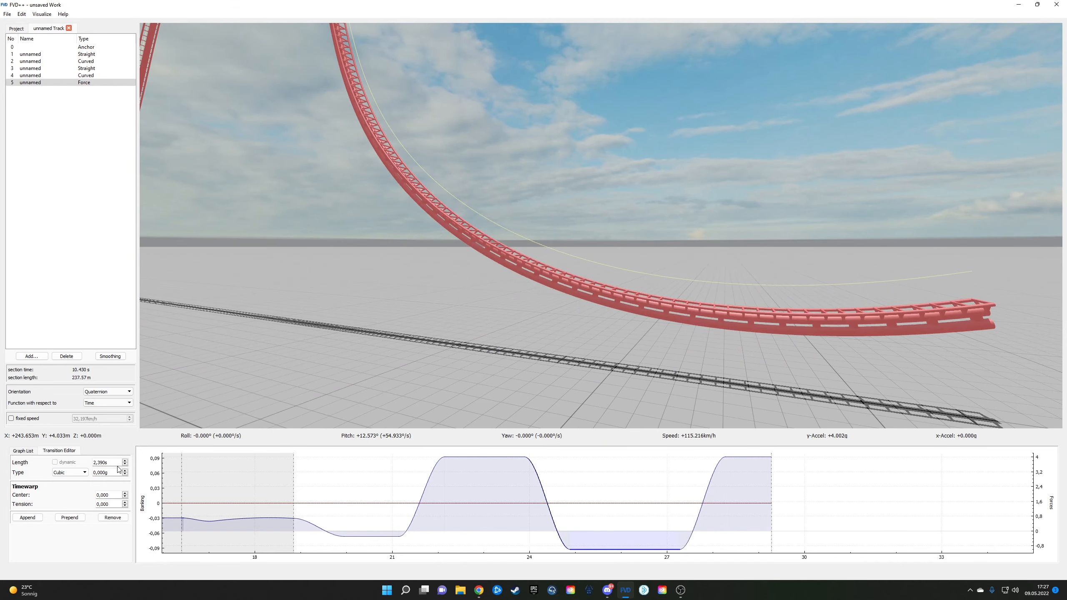
pyautogui.scroll(3, 111, 462)
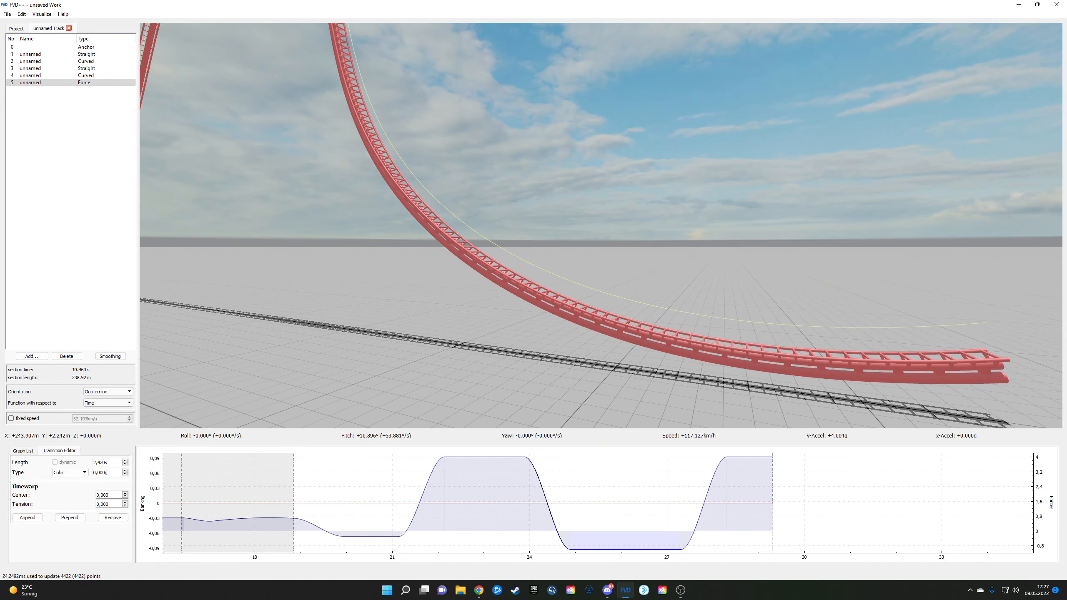
pyautogui.moveTo(437, 332); pyautogui.dragTo(466, 348)
pyautogui.press('s')
pyautogui.moveTo(663, 275); pyautogui.dragTo(727, 282)
pyautogui.press('s')
pyautogui.press('w')
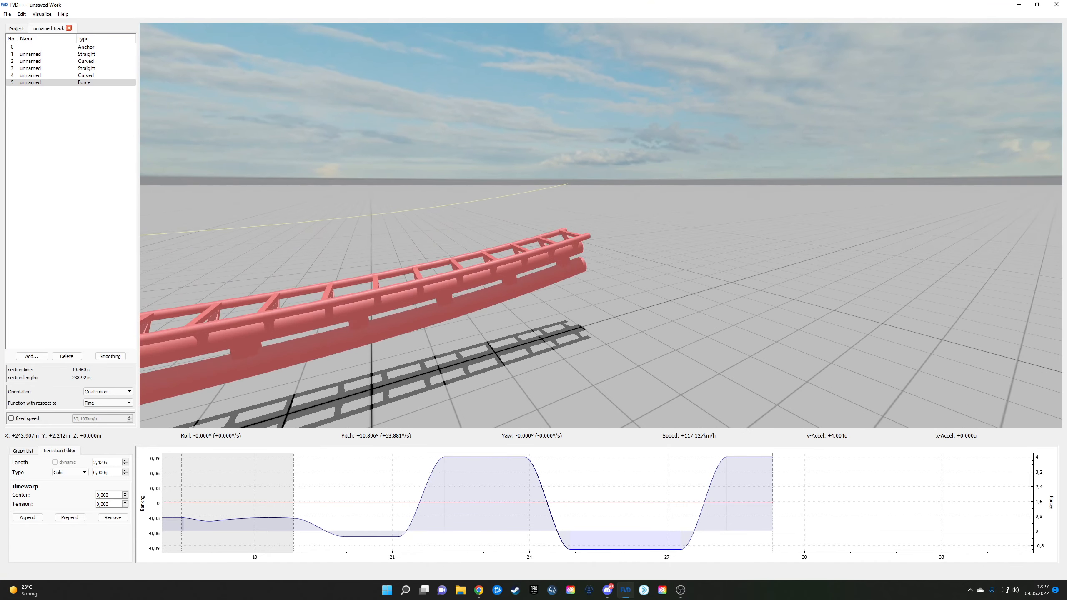
pyautogui.press('s')
# Step: Set the length of the final constant 4 g transition to 1.500 s
pyautogui.click(753, 457)
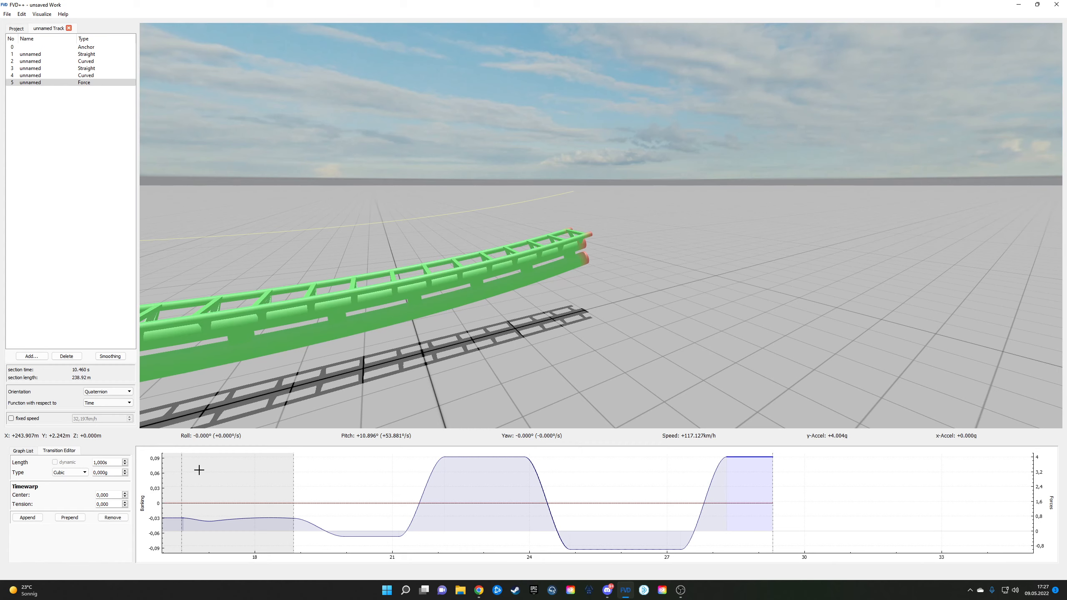
pyautogui.scroll(4, 110, 463)
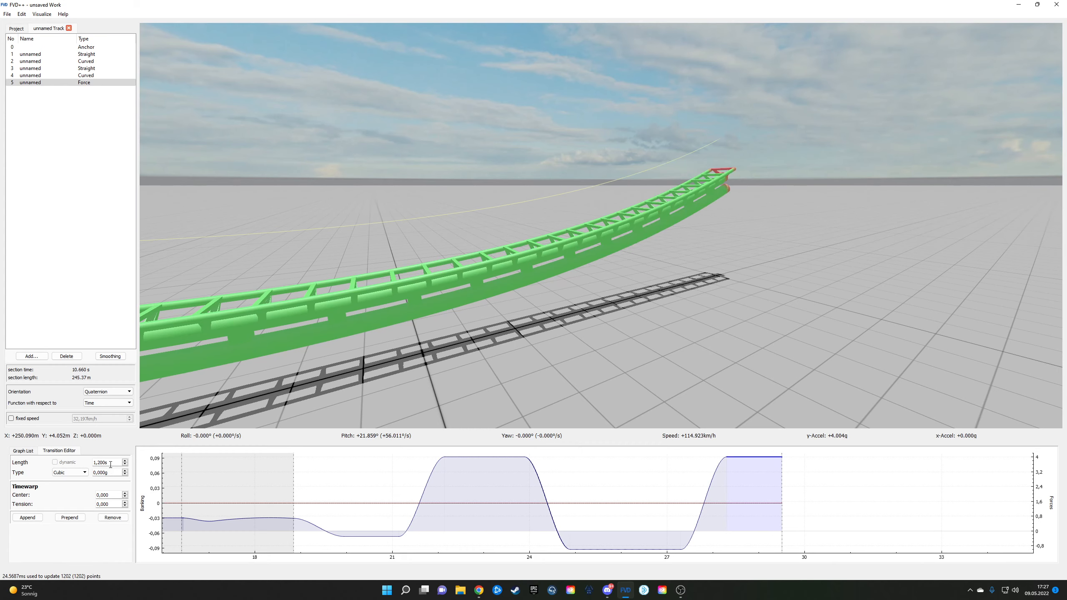
pyautogui.scroll(1, 111, 463)
pyautogui.press('s')
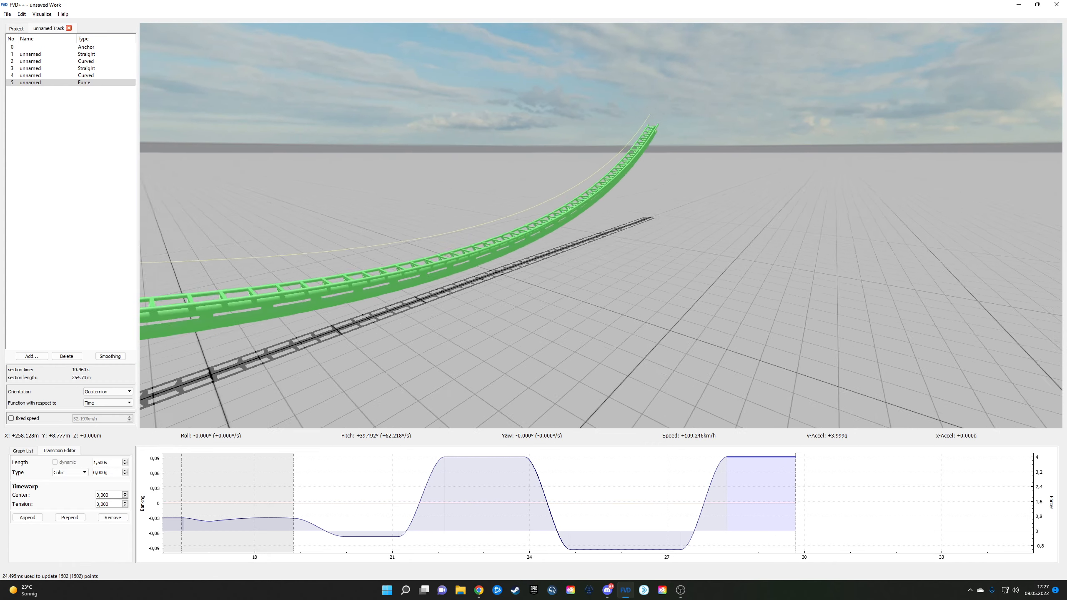
# Step: Turn off dynamic length for the force section's roll transition and shorten it to 9.960 s
pyautogui.click(741, 502)
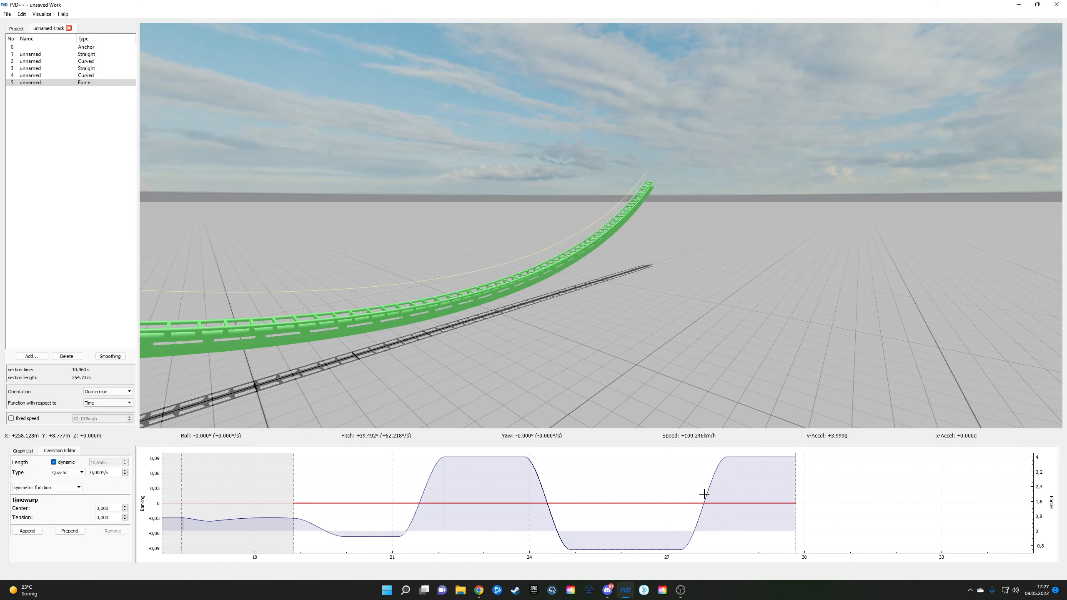
pyautogui.click(54, 462)
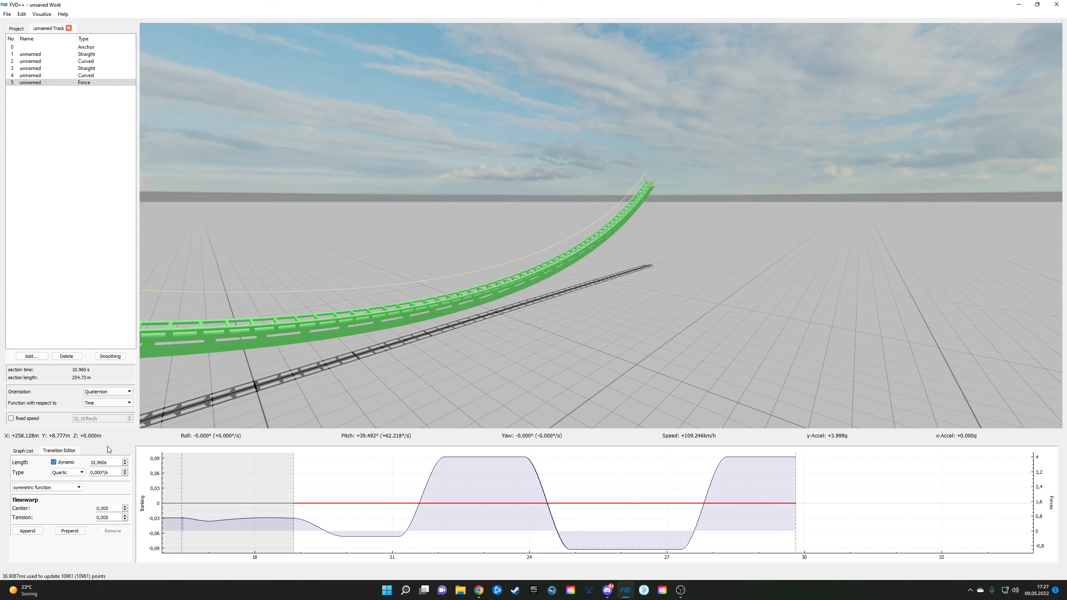
pyautogui.moveTo(420, 354); pyautogui.dragTo(373, 361)
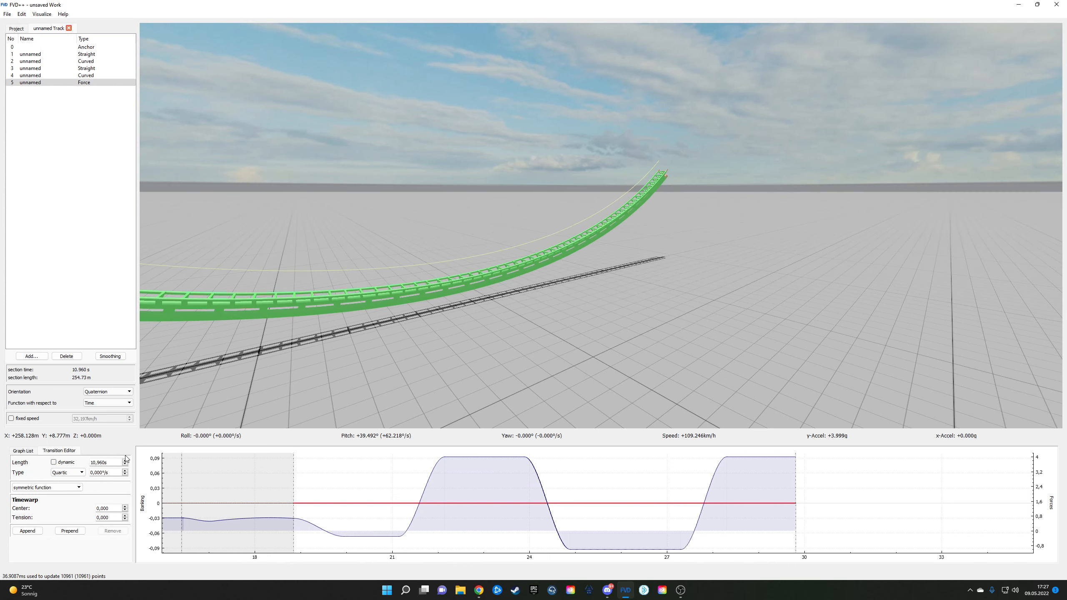
pyautogui.scroll(-1, 117, 460)
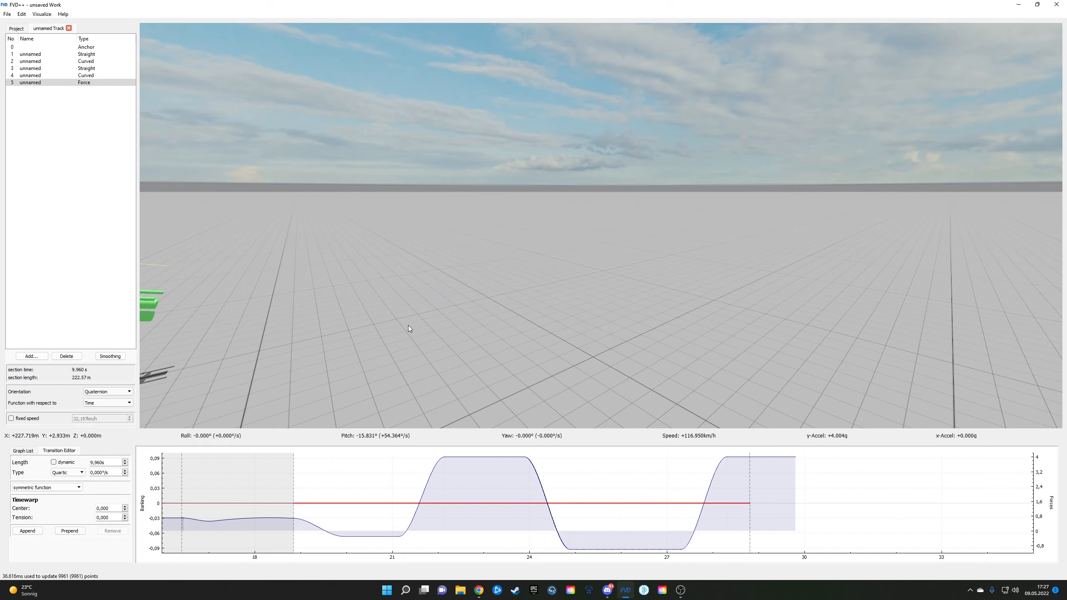
pyautogui.moveTo(408, 325); pyautogui.dragTo(369, 357)
# Step: Append a 1.000 s quartic transition to the roll function and set its roll rate to 80.000°/s
pyautogui.click(28, 531)
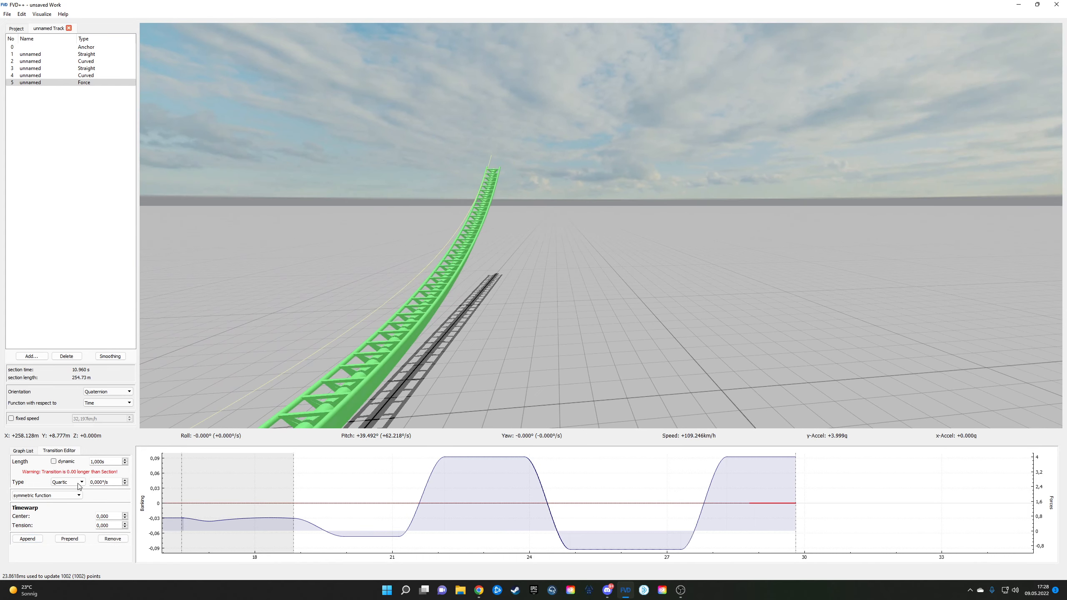
pyautogui.click(79, 485)
pyautogui.click(70, 482)
pyautogui.scroll(-2, 107, 482)
pyautogui.scroll(2, 107, 482)
pyautogui.scroll(-2, 107, 482)
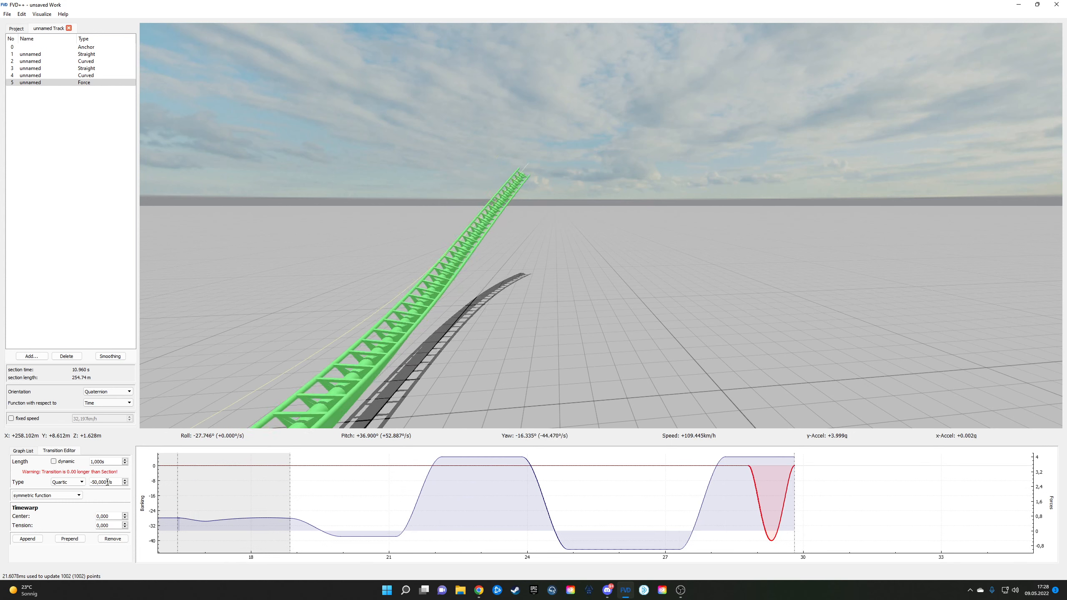
pyautogui.scroll(10, 107, 482)
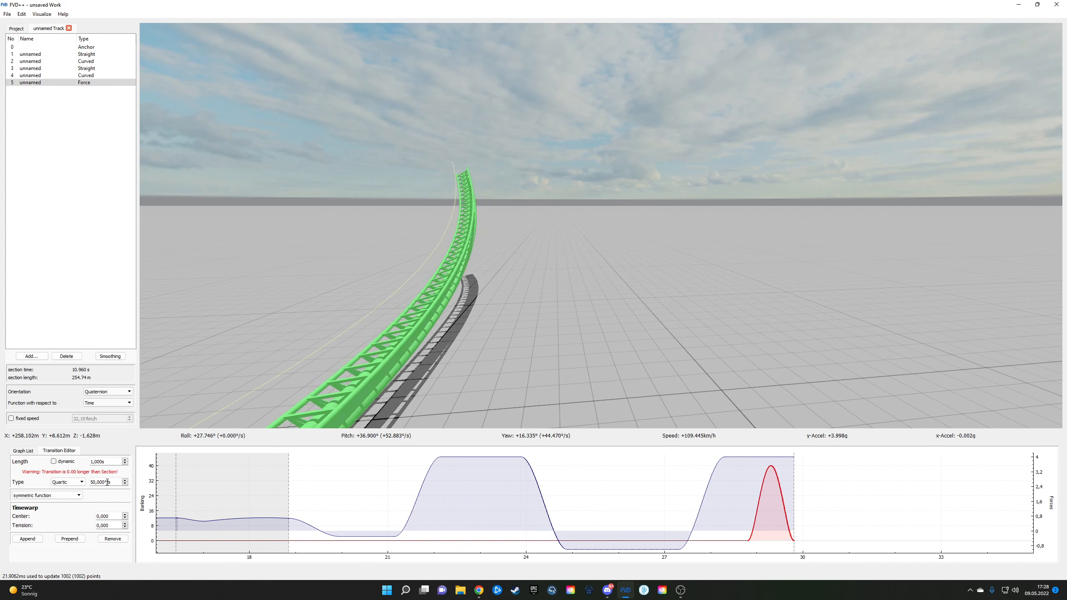
pyautogui.scroll(4, 107, 483)
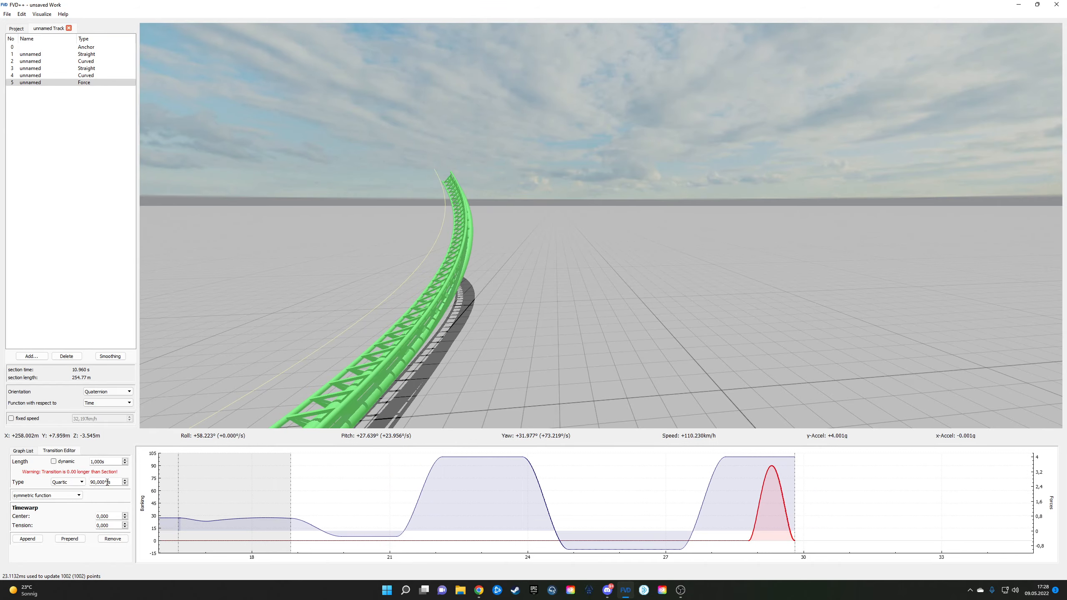
# Step: Preview the banked climb from along the track and change the roll transition's type to Quintic
pyautogui.click(358, 306)
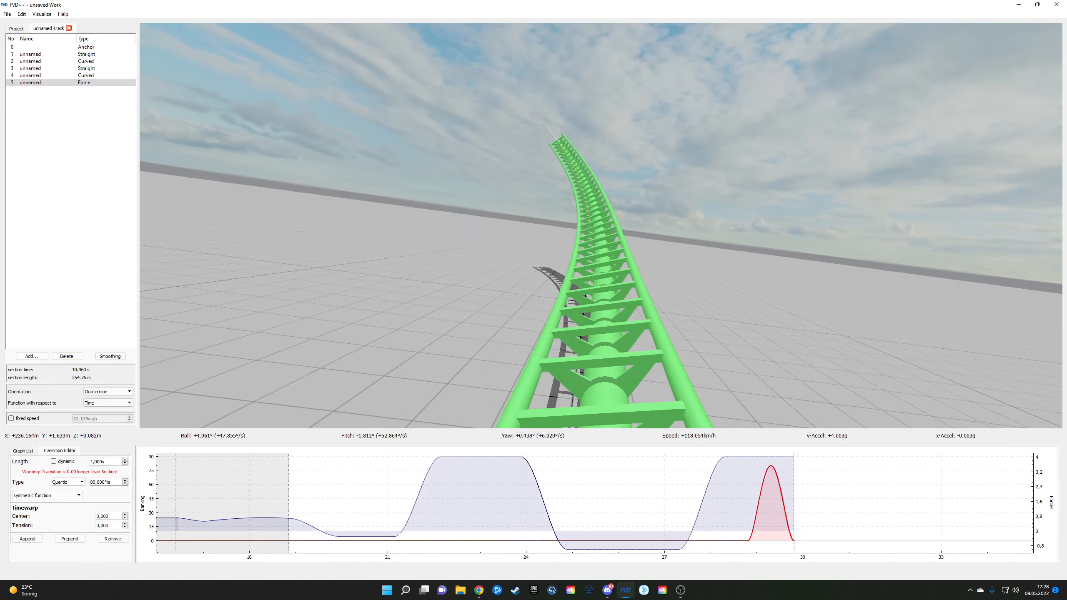
pyautogui.press('s')
pyautogui.press('space')
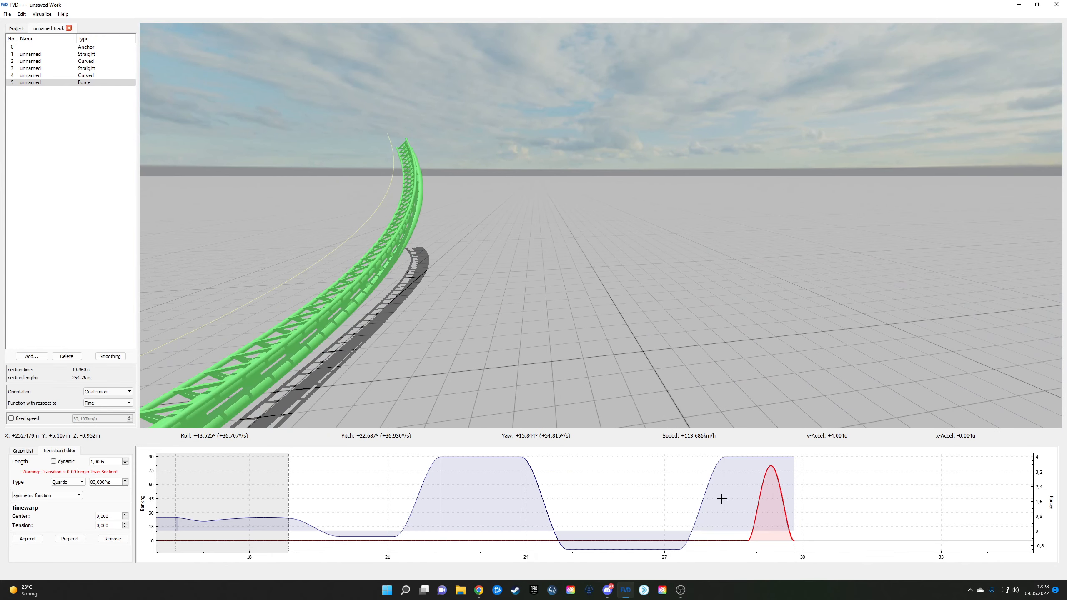
pyautogui.moveTo(550, 259); pyautogui.dragTo(370, 224)
pyautogui.press('w')
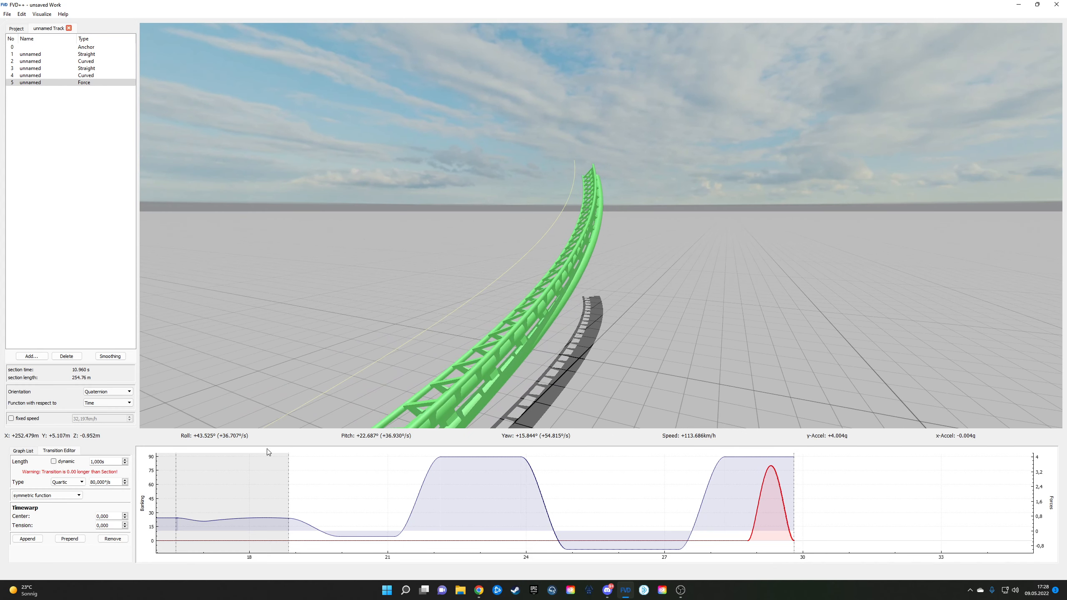
pyautogui.click(76, 482)
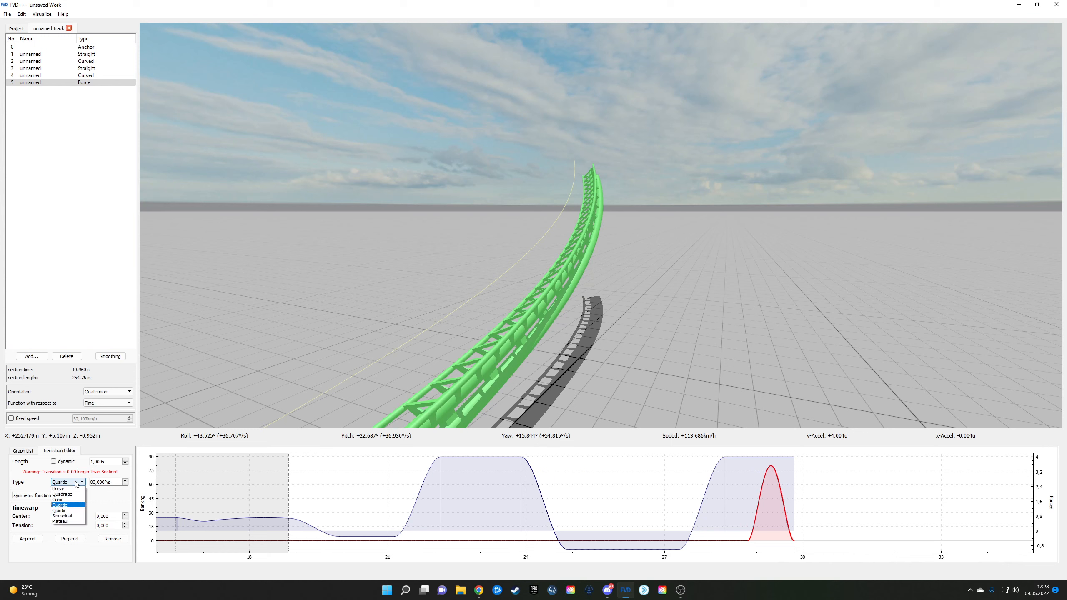
pyautogui.click(76, 482)
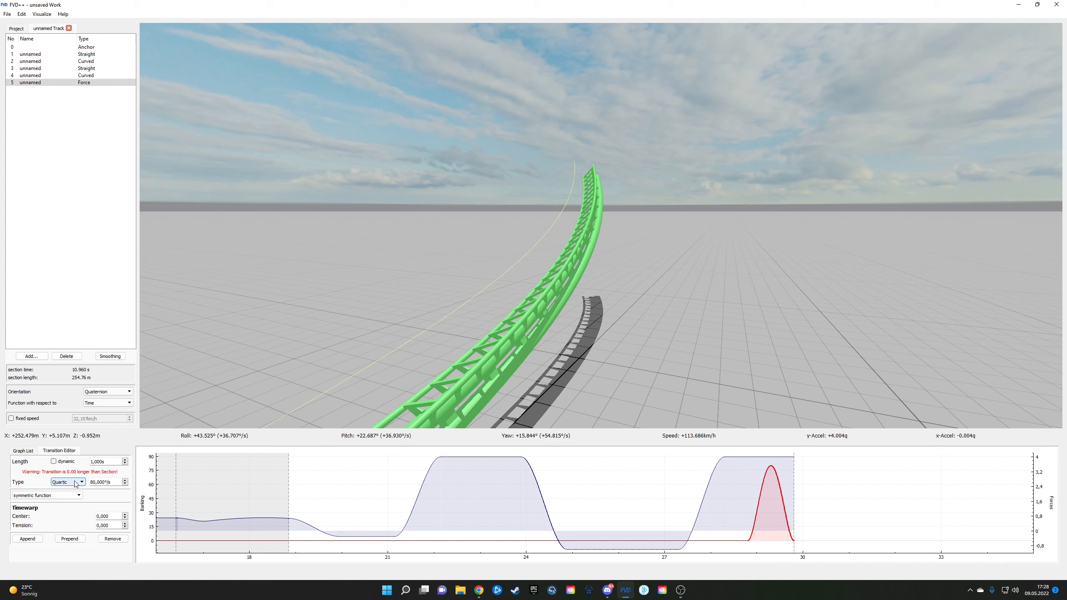
pyautogui.click(76, 482)
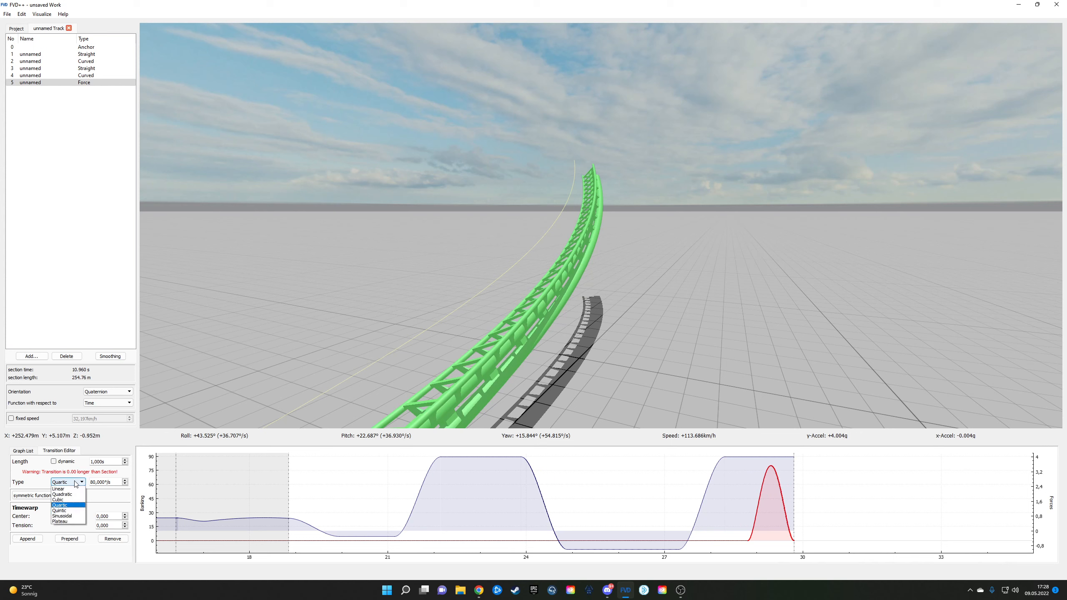
pyautogui.click(74, 511)
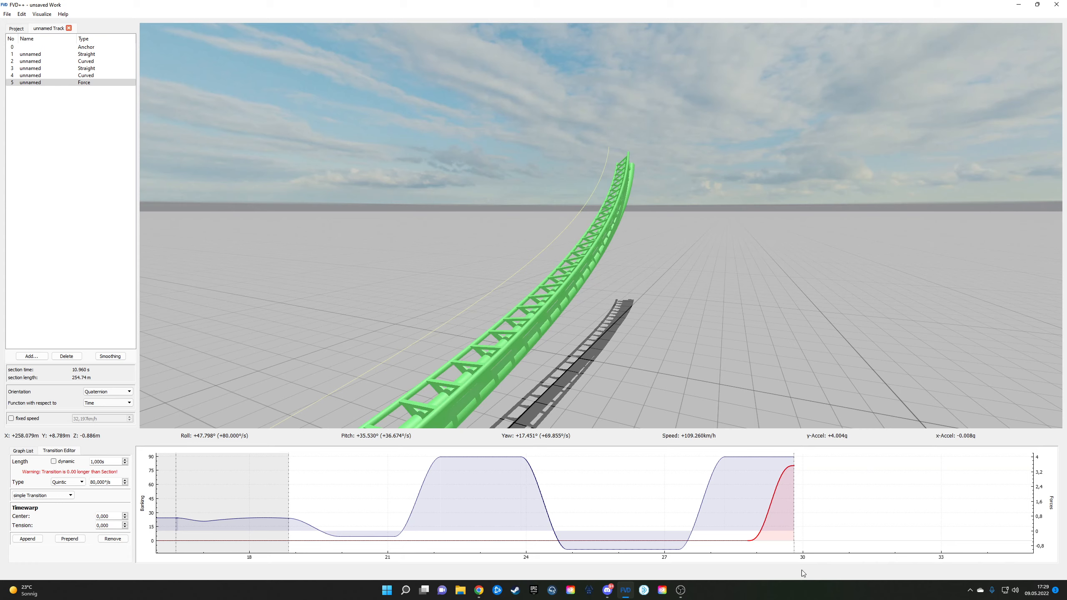
# Step: Check the rolling climb from along the track and append another transition after the 80°/s roll rise
pyautogui.moveTo(600, 226); pyautogui.dragTo(573, 147)
pyautogui.moveTo(600, 226); pyautogui.dragTo(660, 280)
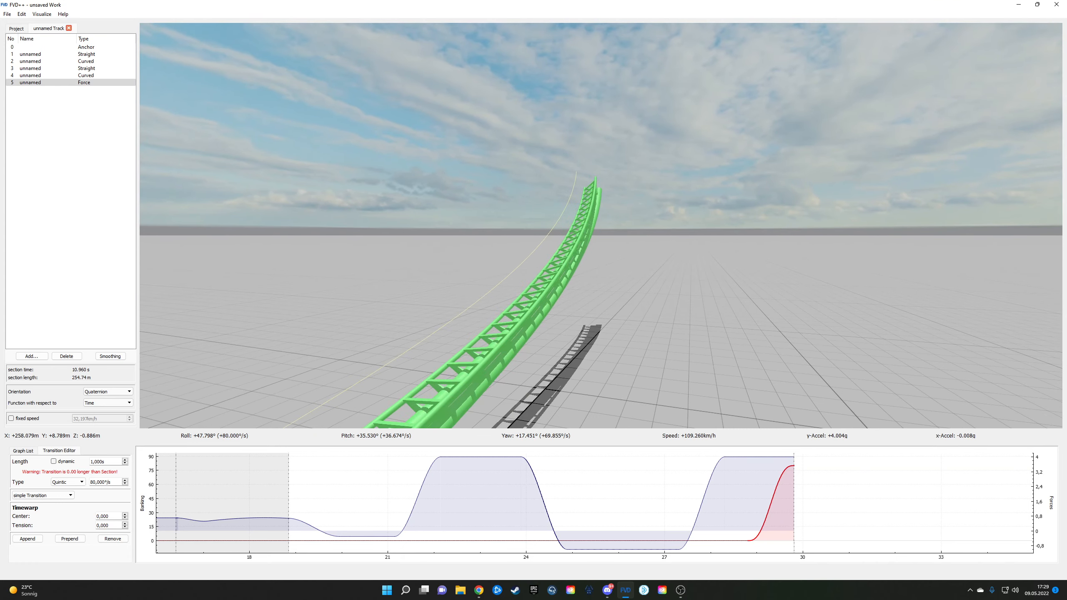
pyautogui.moveTo(600, 226); pyautogui.dragTo(651, 257)
pyautogui.press('a')
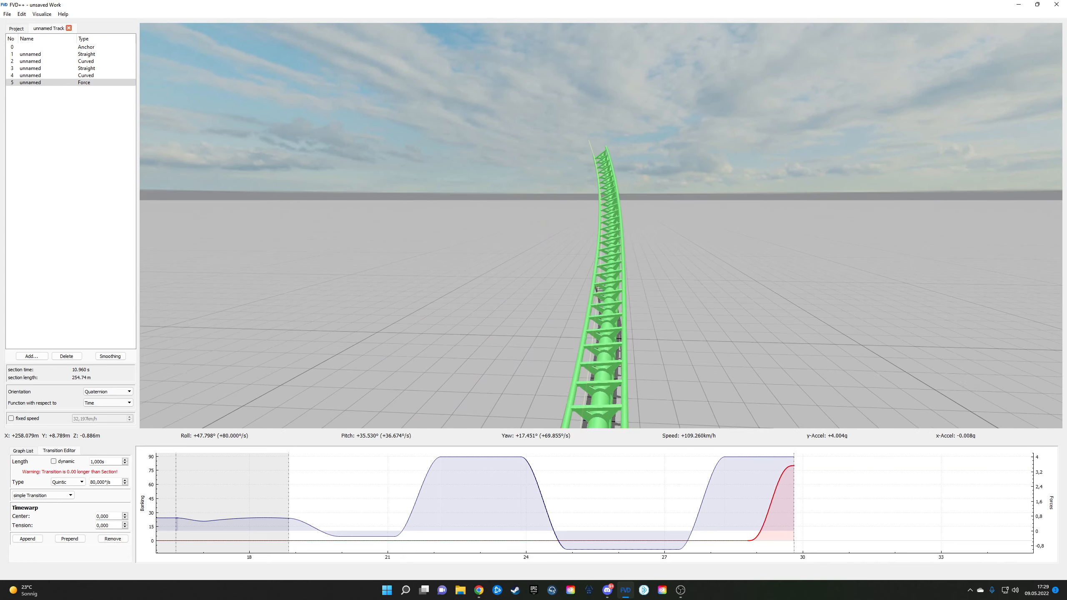
pyautogui.press('space')
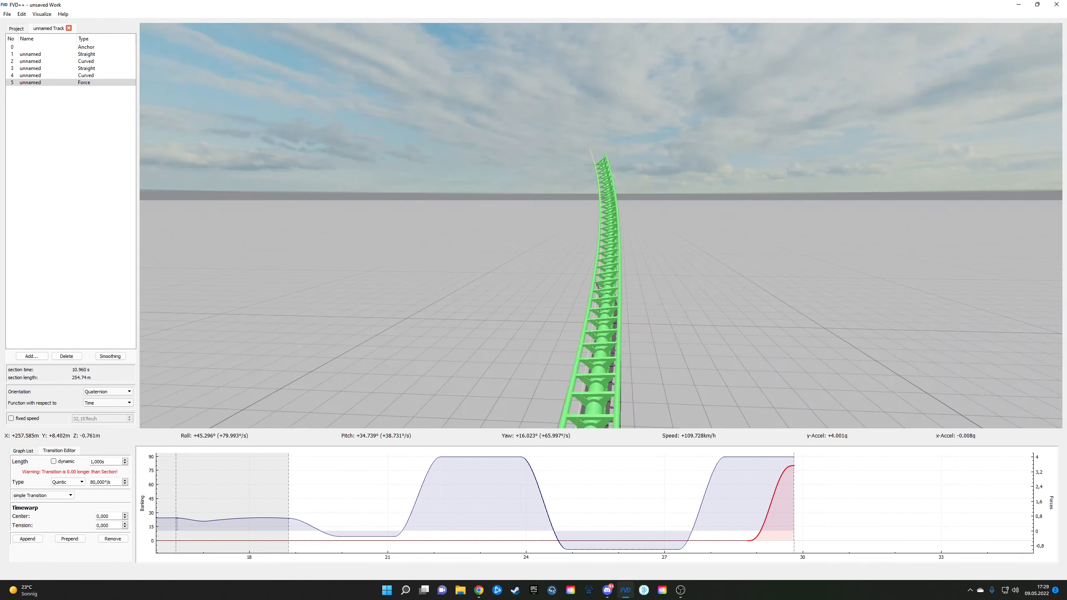
pyautogui.click(20, 542)
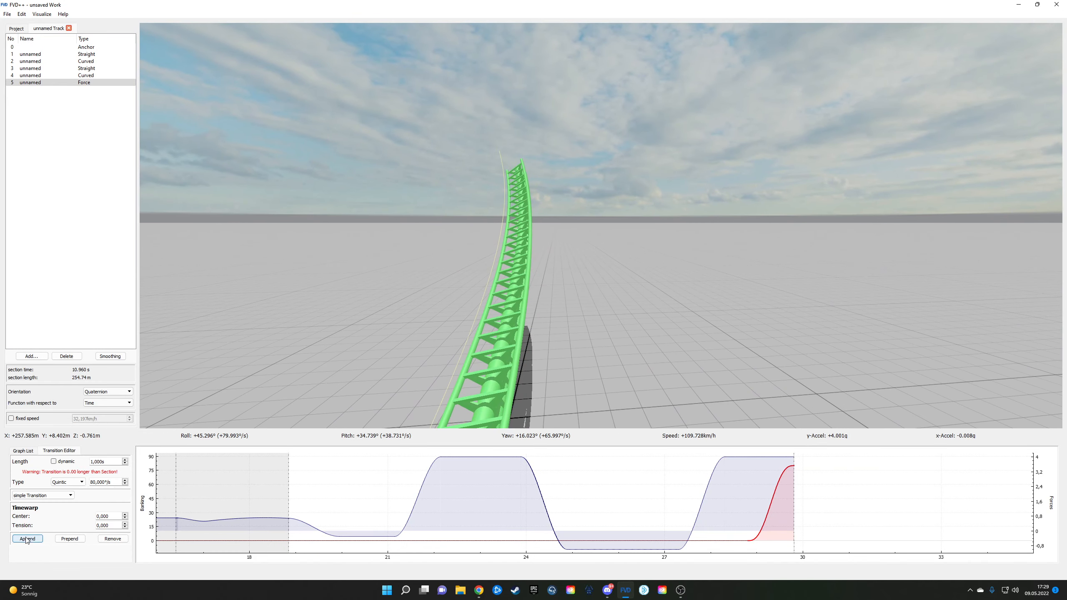
# Step: Extend the second pull-out's constant 4 g normal-force transition to 2.500 s and check the rolling climb from along the track
pyautogui.click(748, 457)
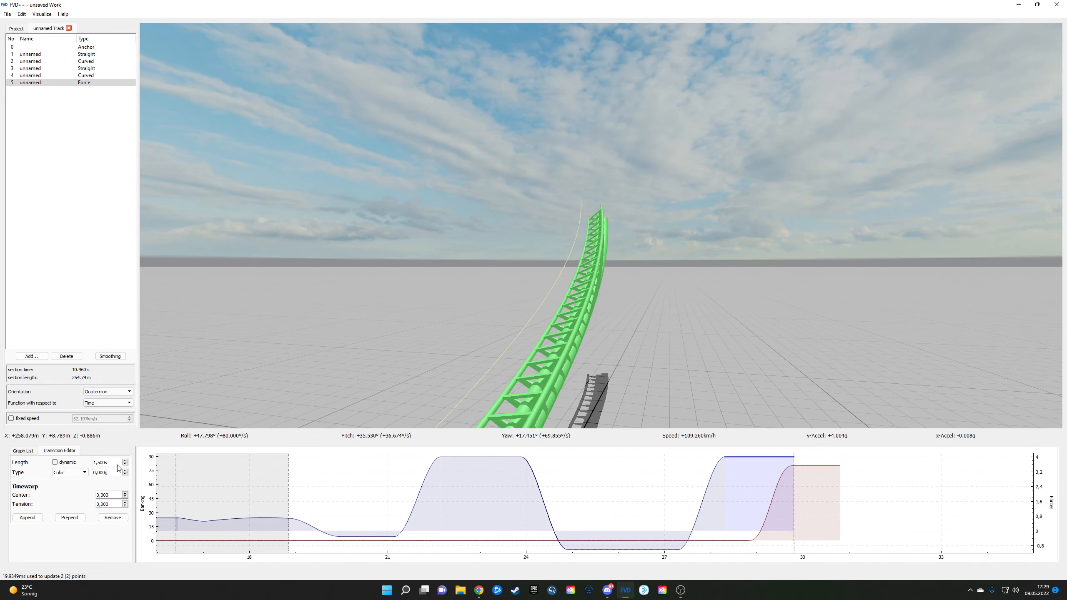
pyautogui.scroll(1, 107, 463)
pyautogui.moveTo(294, 336); pyautogui.dragTo(227, 309)
pyautogui.press('w')
pyautogui.press('r')
pyautogui.press('s')
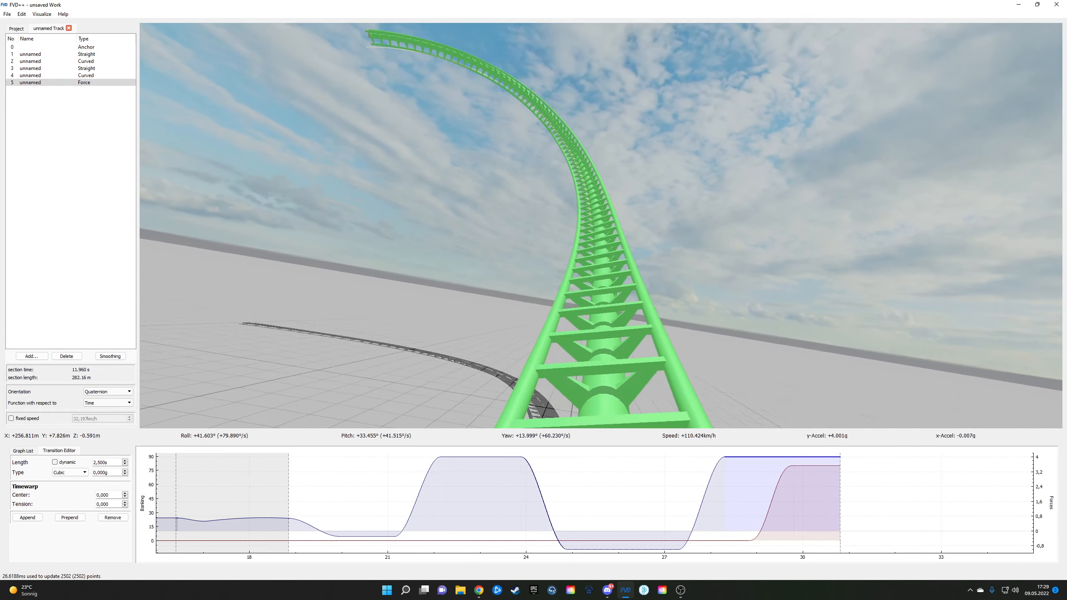
pyautogui.press('w')
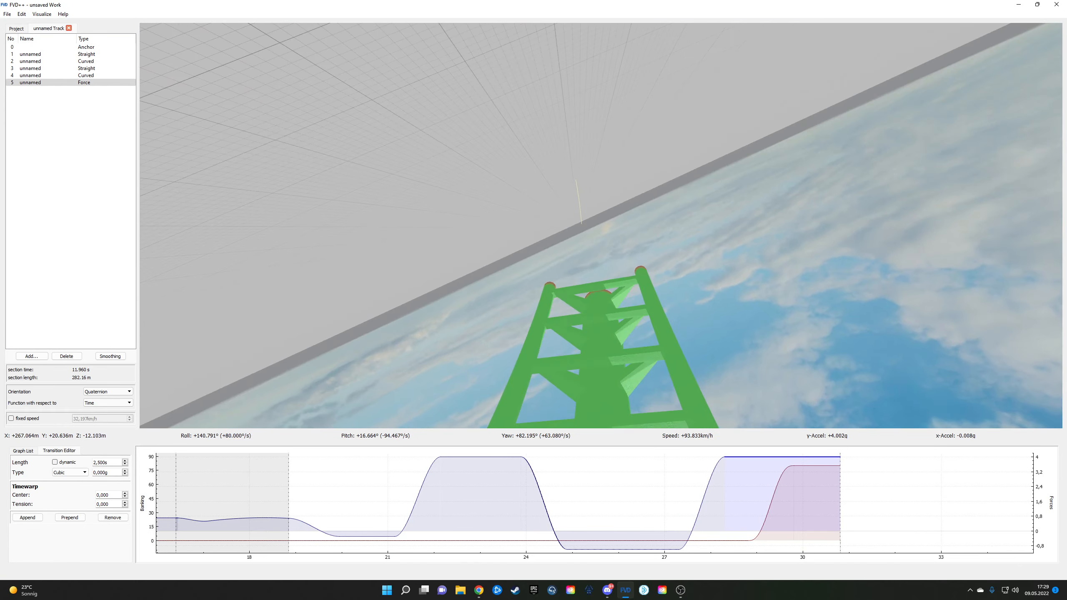
pyautogui.press('r')
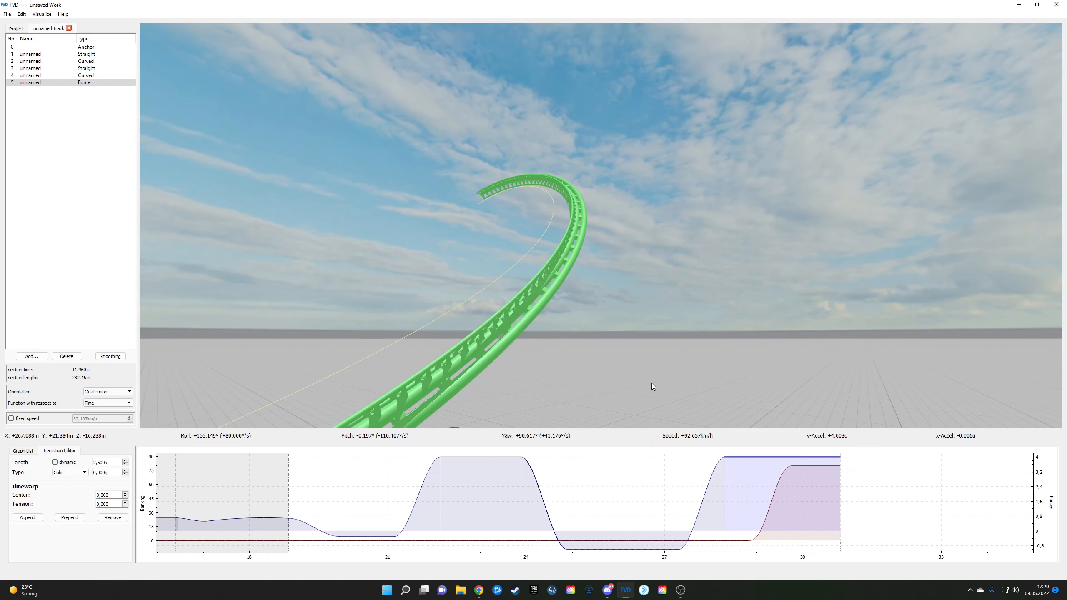
# Step: Change the last roll transition's type to Quintic with a roll rate change of -80.000°/s and preview the banked climb
pyautogui.click(814, 466)
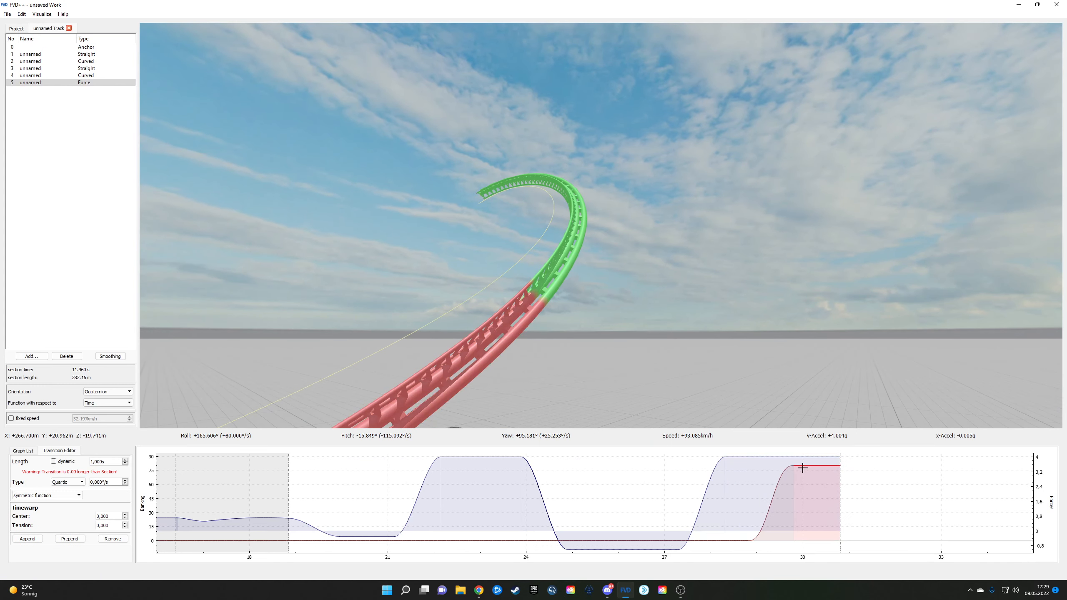
pyautogui.click(67, 482)
pyautogui.click(68, 501)
pyautogui.scroll(-7, 112, 483)
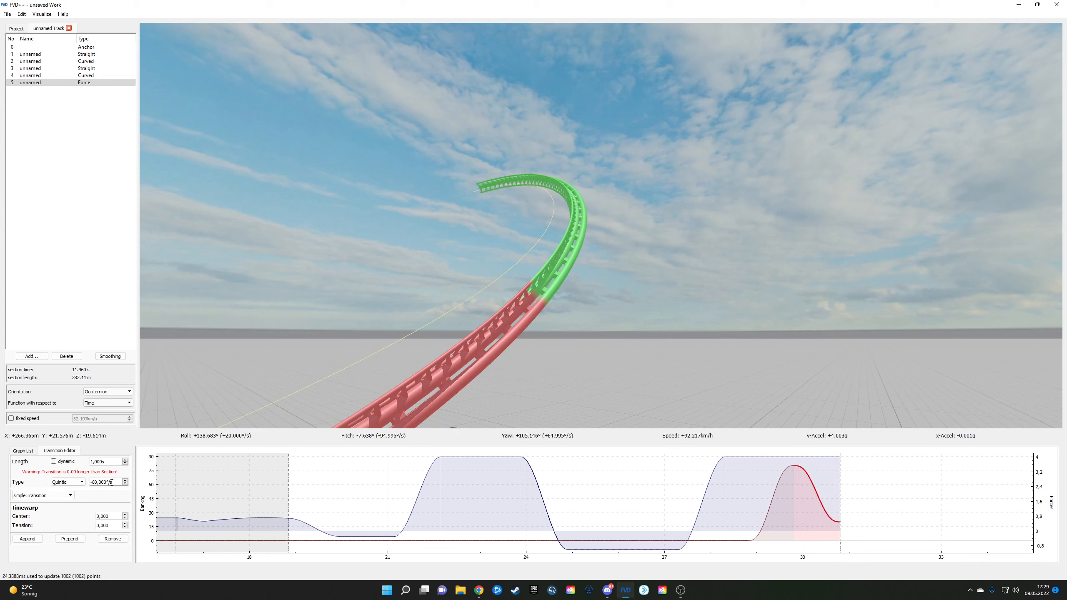
pyautogui.scroll(-1, 111, 483)
pyautogui.moveTo(451, 307); pyautogui.dragTo(463, 286)
pyautogui.press('r')
pyautogui.press('s')
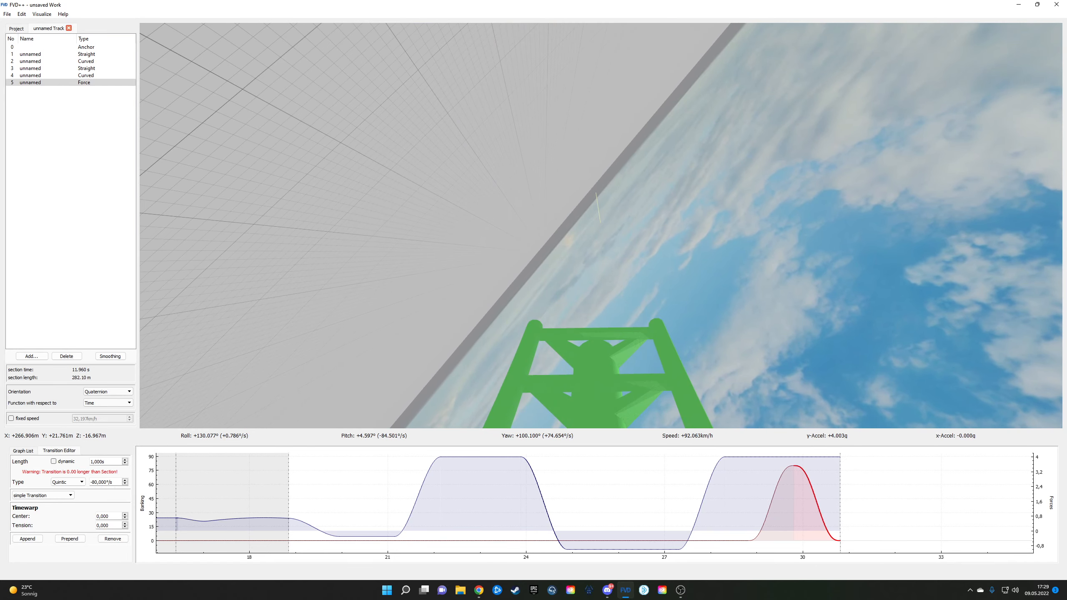
pyautogui.press('r')
pyautogui.press('s')
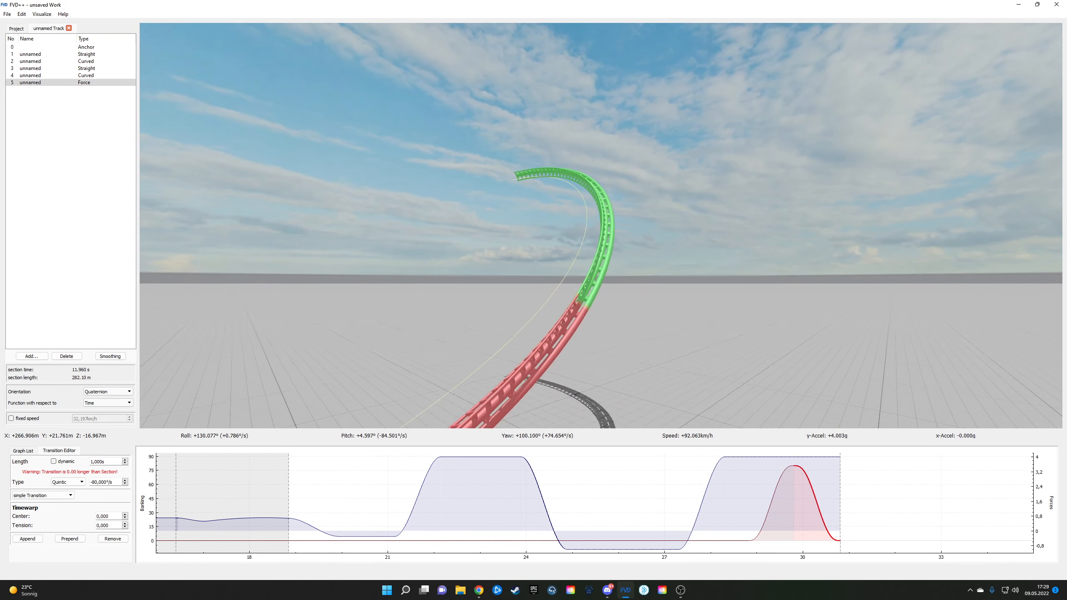
# Step: Set the roll rise to 40.000°/s and the following roll transition to -40.000°/s, then preview the climb along the track
pyautogui.click(778, 477)
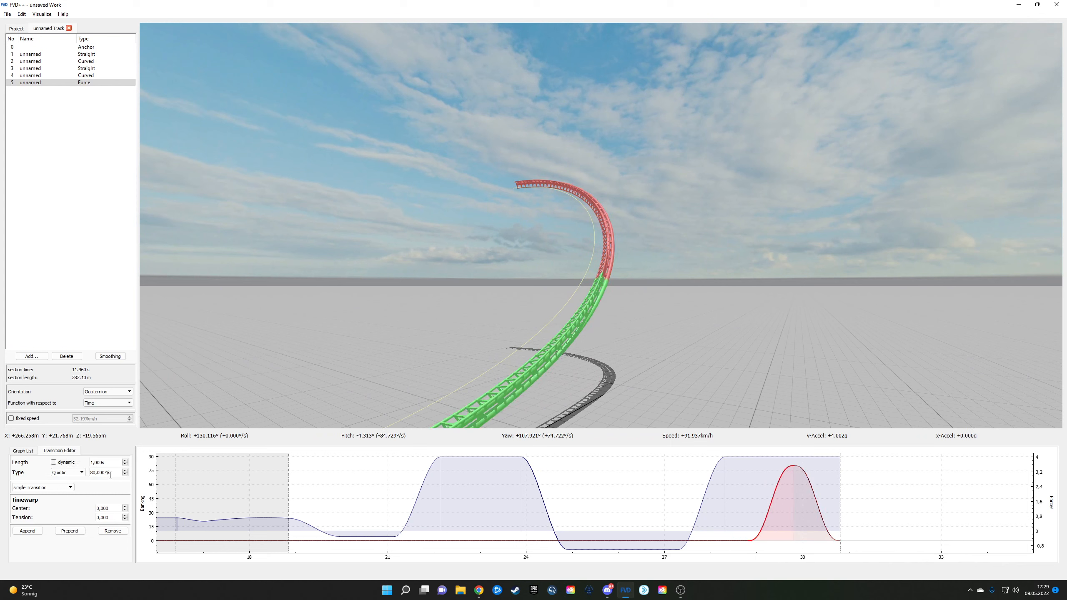
pyautogui.scroll(-4, 110, 475)
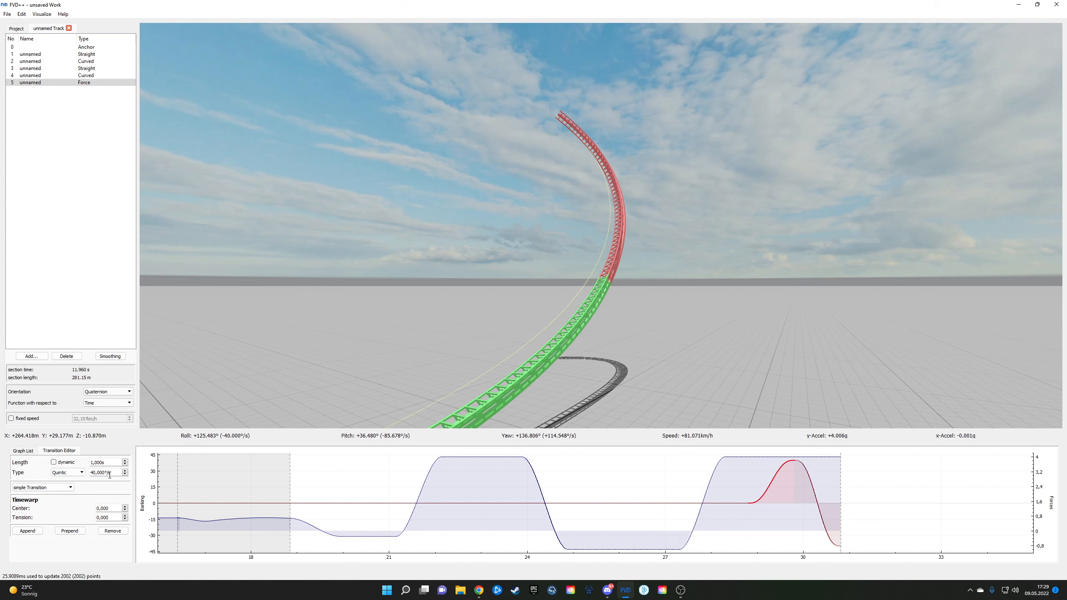
pyautogui.click(816, 508)
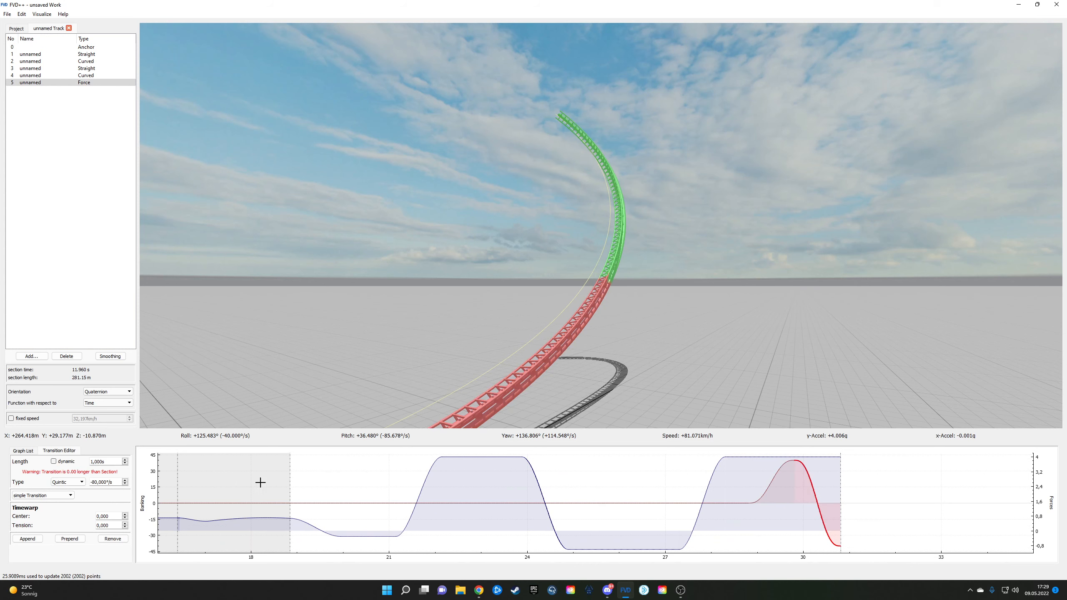
pyautogui.scroll(4, 110, 482)
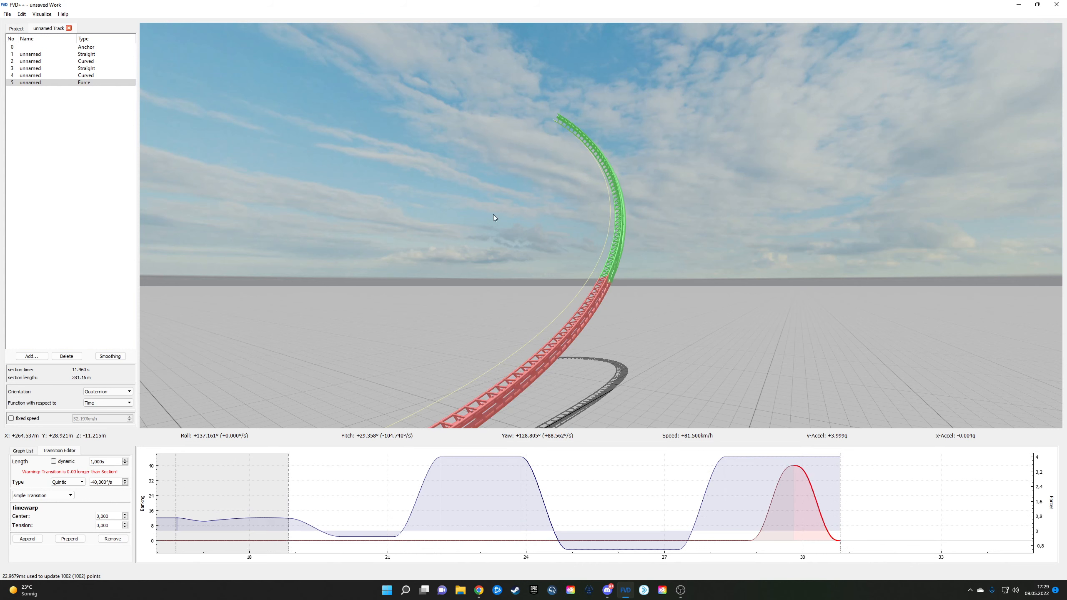
pyautogui.press('w')
pyautogui.moveTo(494, 215); pyautogui.dragTo(462, 268)
pyautogui.press('f')
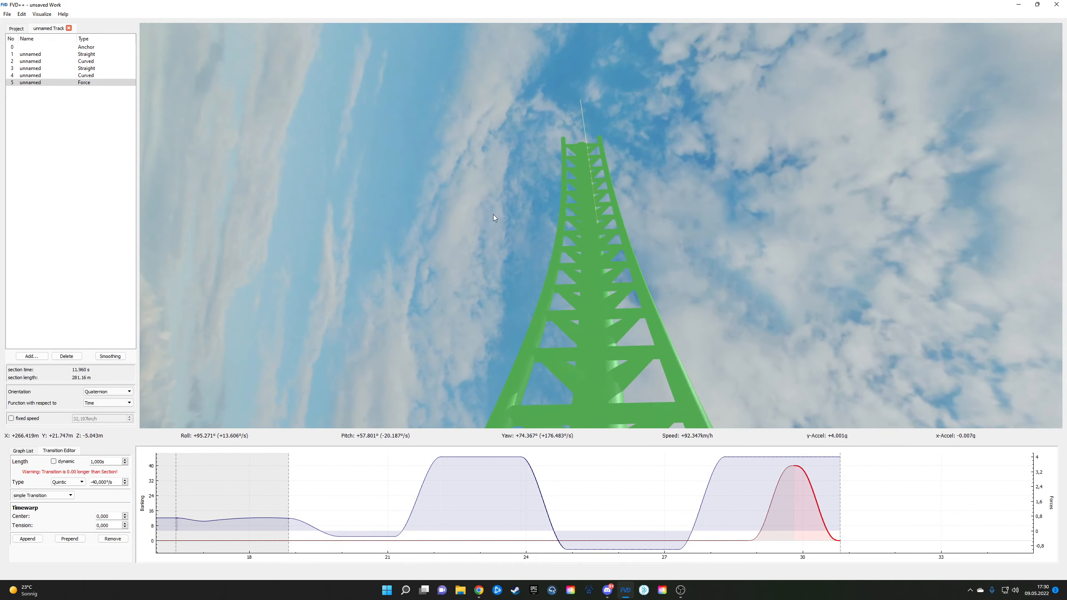
pyautogui.press('f')
pyautogui.moveTo(463, 268); pyautogui.dragTo(462, 237)
pyautogui.press('s')
pyautogui.press('a')
# Step: Shorten the constant 4 g normal-force transition to 1.500 s and append a 1.000 s cubic transition of -4.500 g
pyautogui.click(814, 457)
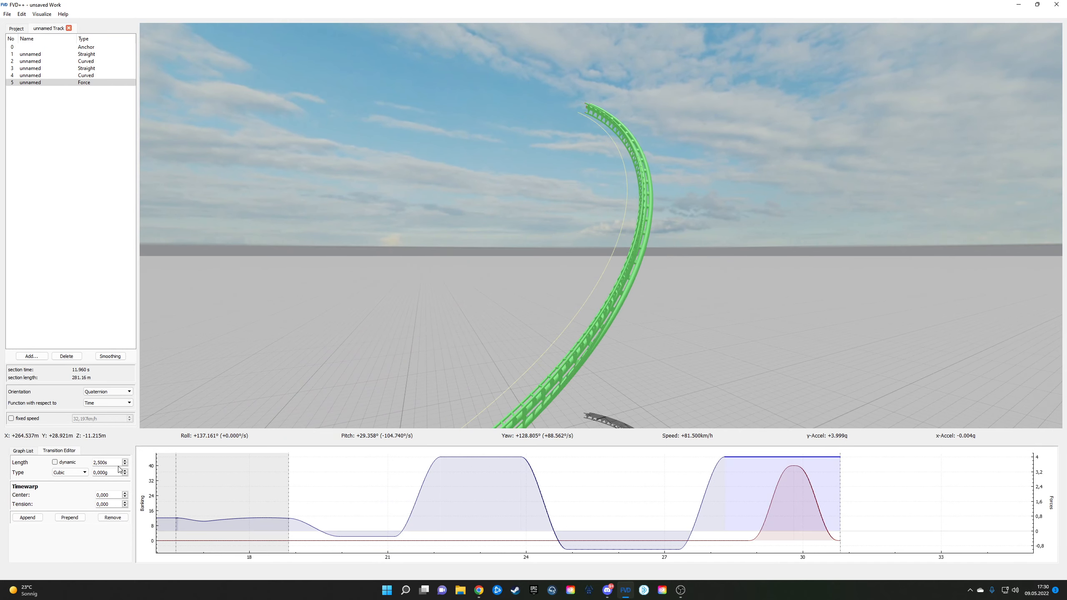
pyautogui.scroll(-1, 115, 463)
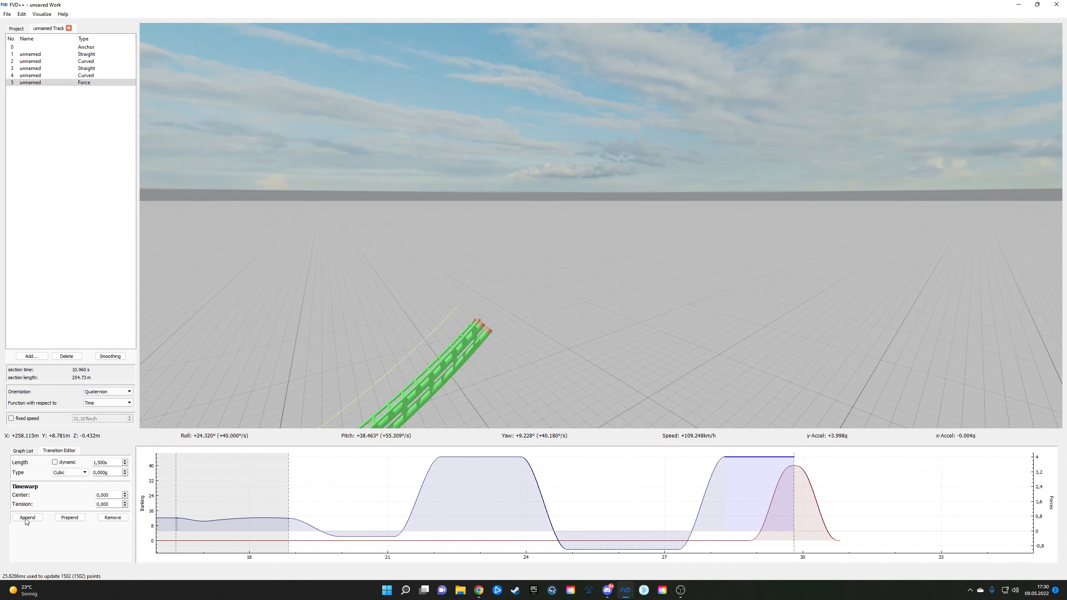
pyautogui.click(26, 518)
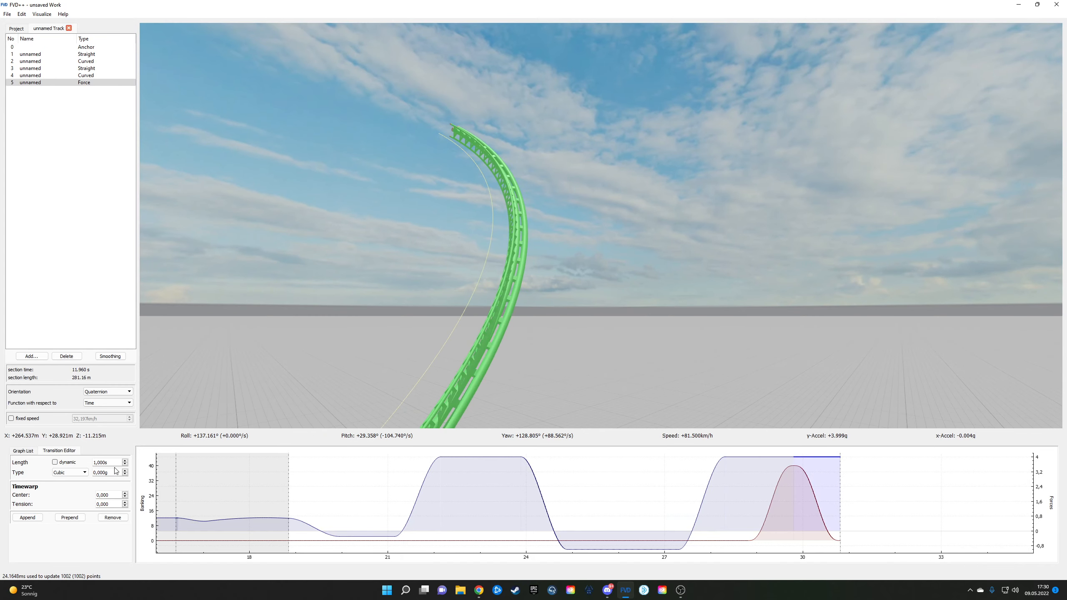
pyautogui.scroll(-4, 114, 474)
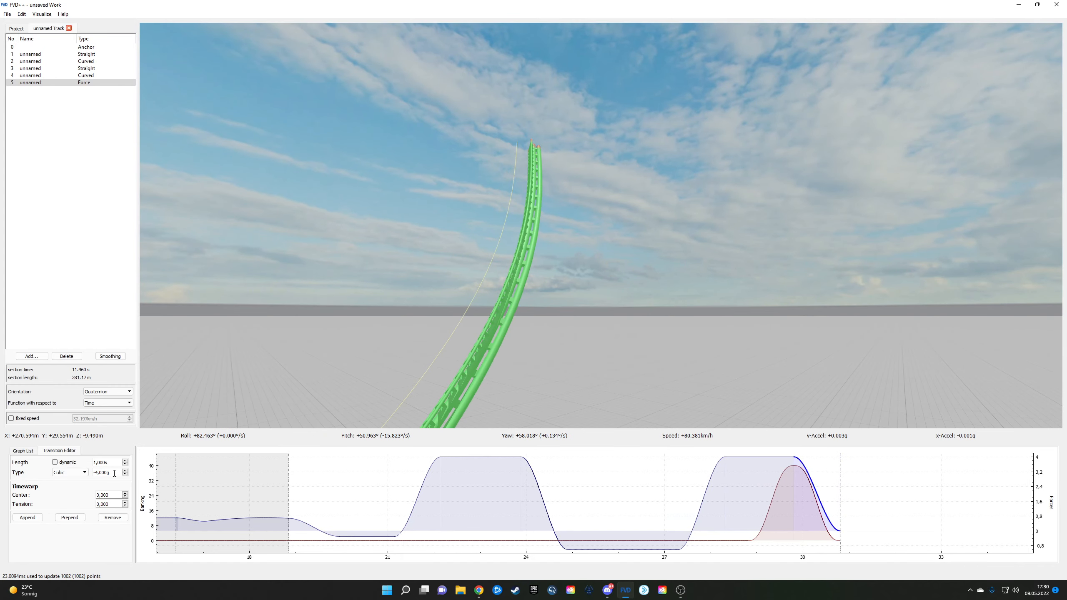
pyautogui.scroll(-1, 114, 473)
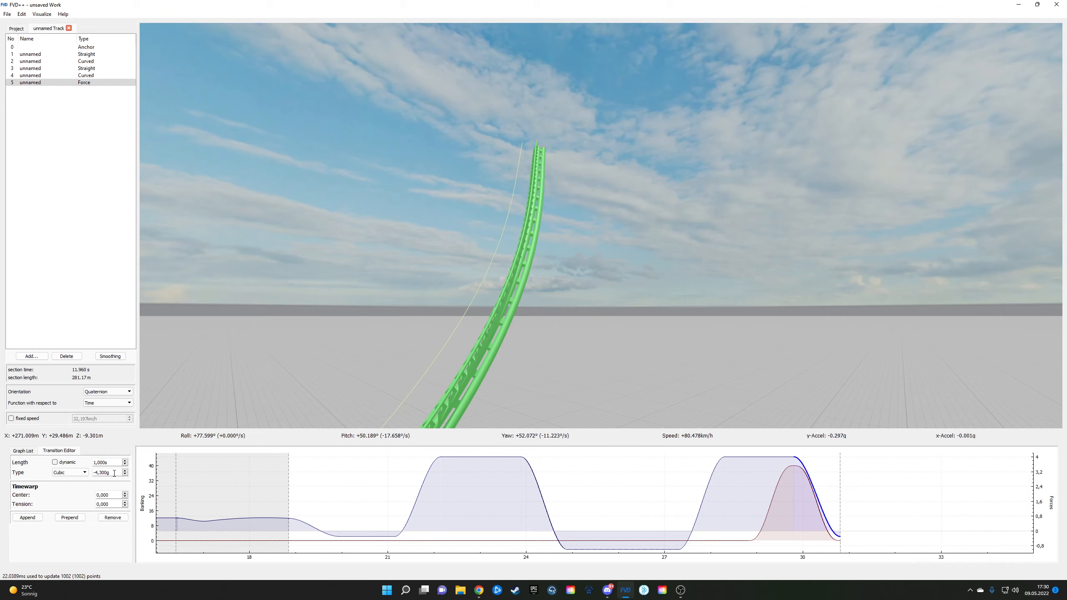
pyautogui.press('s')
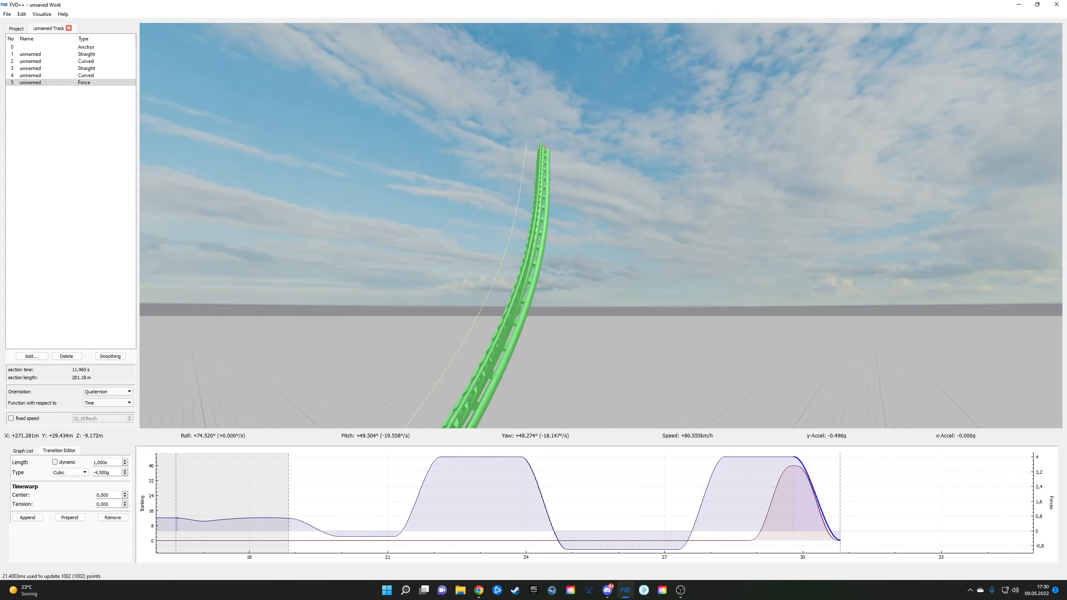
pyautogui.moveTo(352, 275); pyautogui.dragTo(355, 300)
pyautogui.press('r')
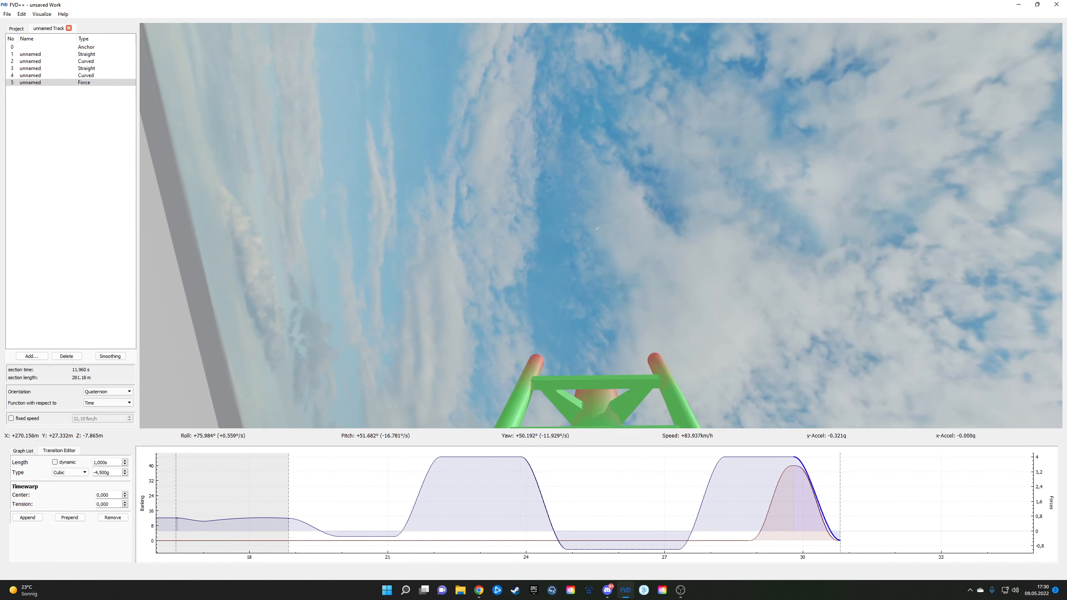
pyautogui.press('r')
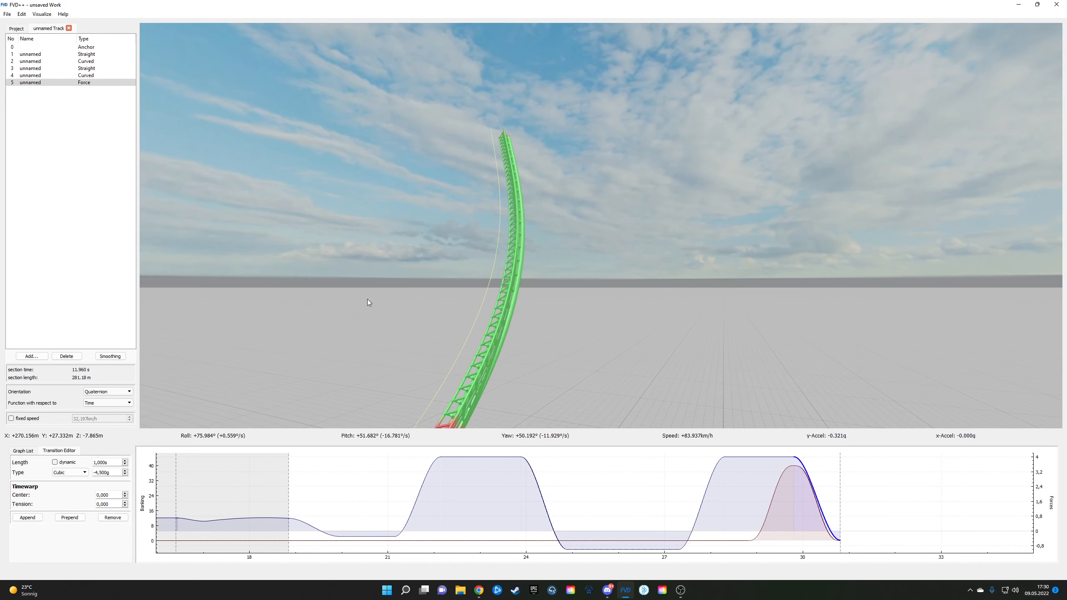
# Step: Set the last roll transition's roll rate change to -80.000°/s
pyautogui.click(801, 469)
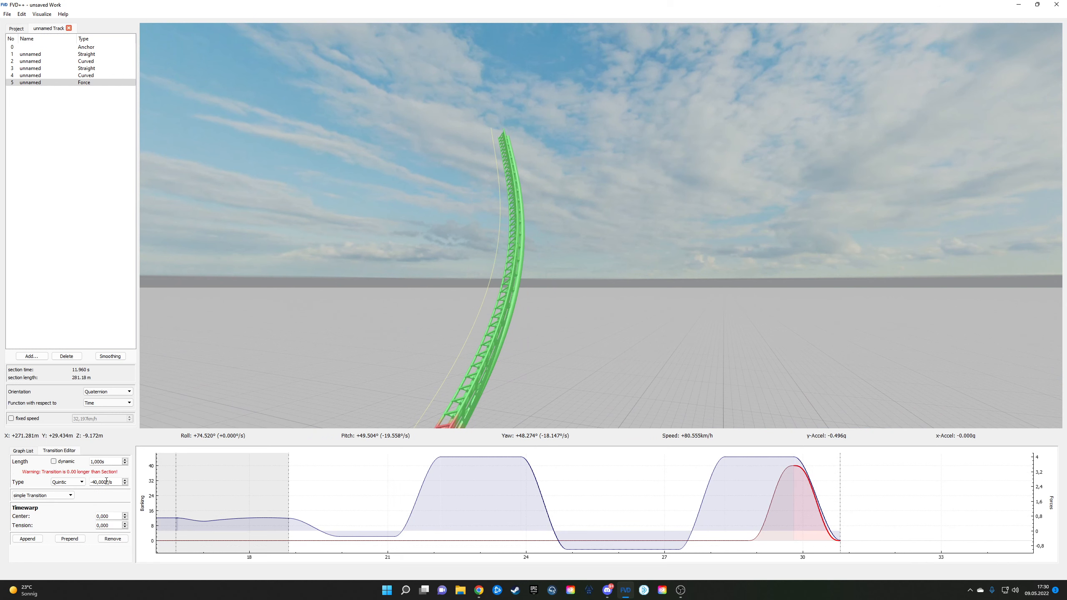
pyautogui.scroll(-5, 106, 481)
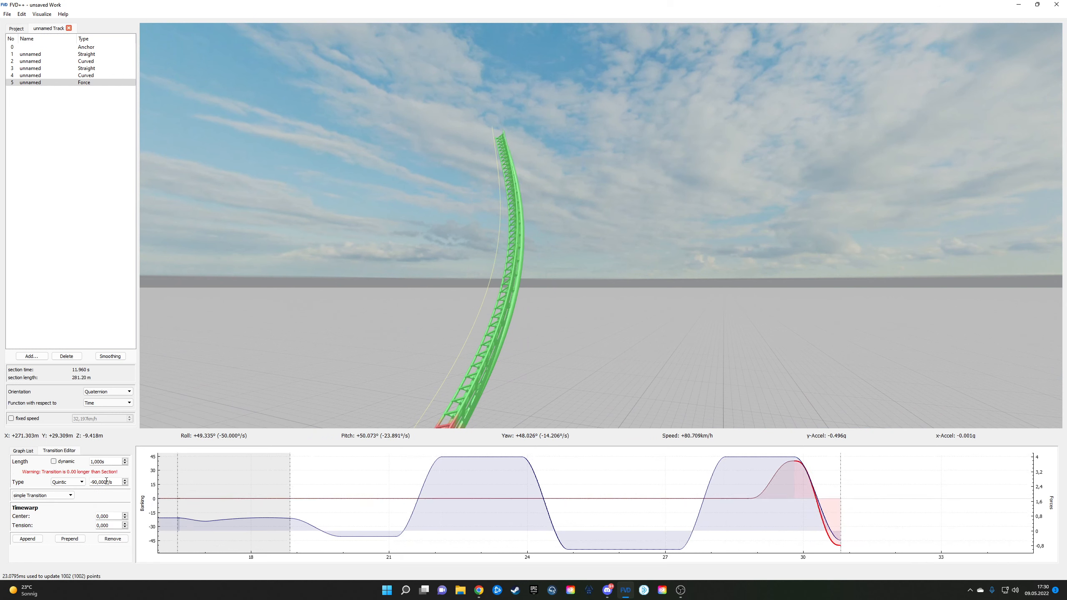
pyautogui.scroll(1, 105, 481)
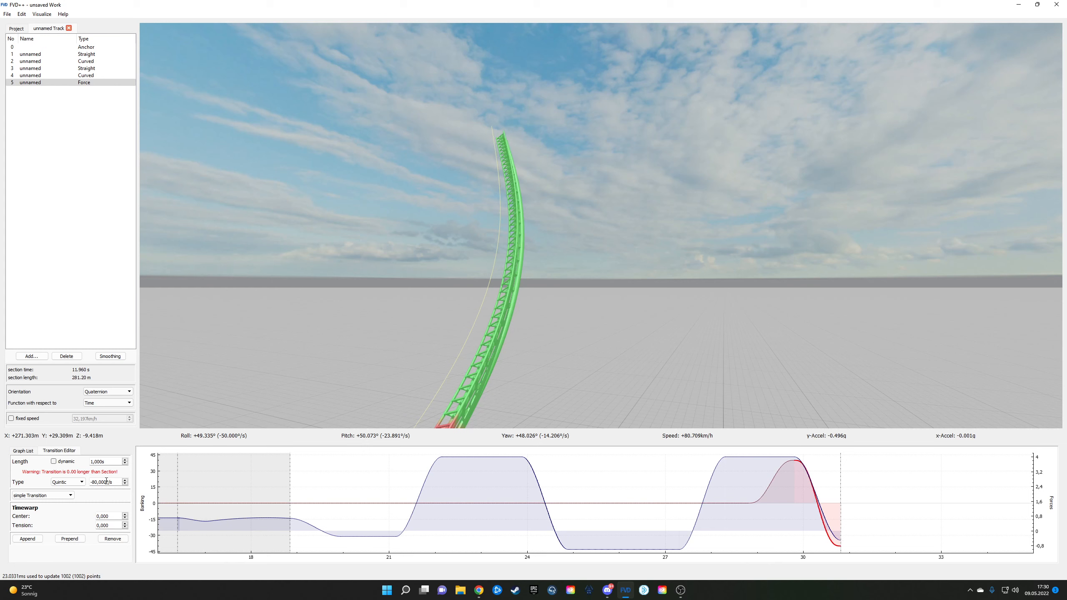
# Step: Append a 1.000 s transition to both the roll and normal-force functions and check the extended track from along it
pyautogui.click(28, 539)
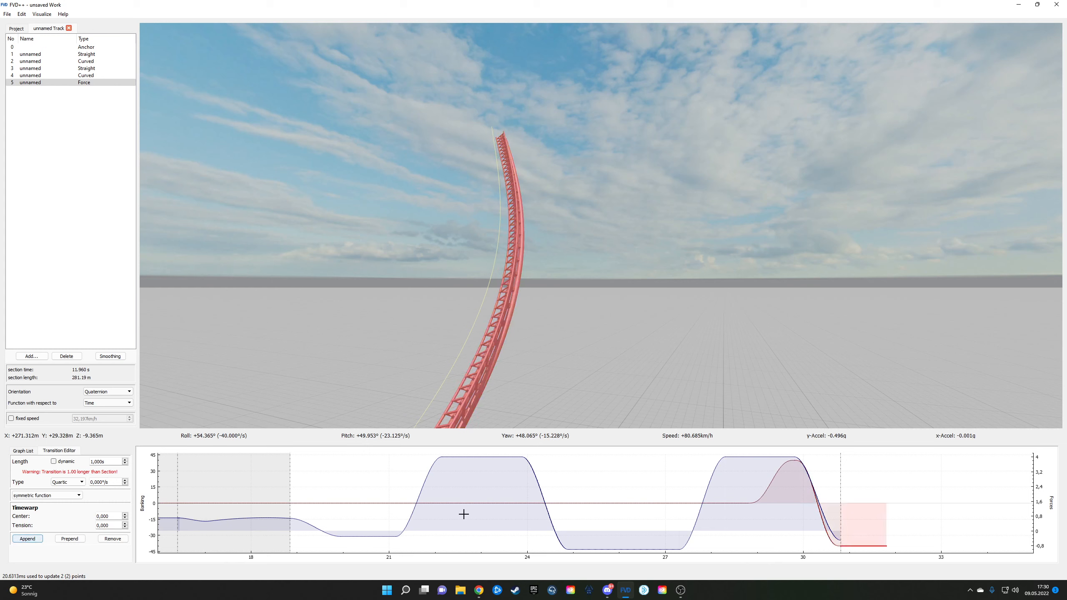
pyautogui.click(834, 538)
pyautogui.click(28, 517)
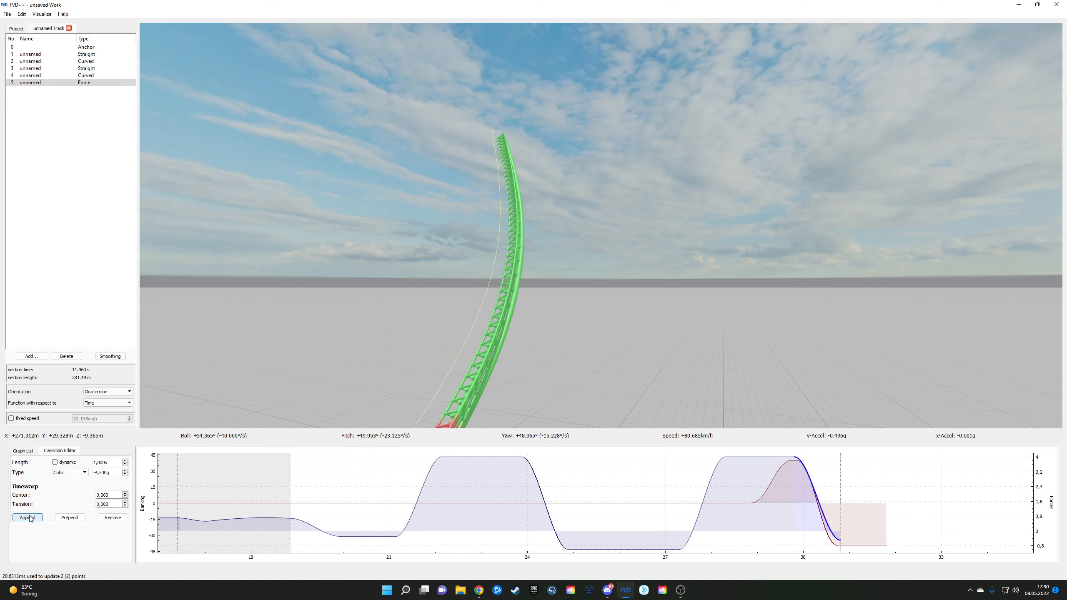
pyautogui.press('s')
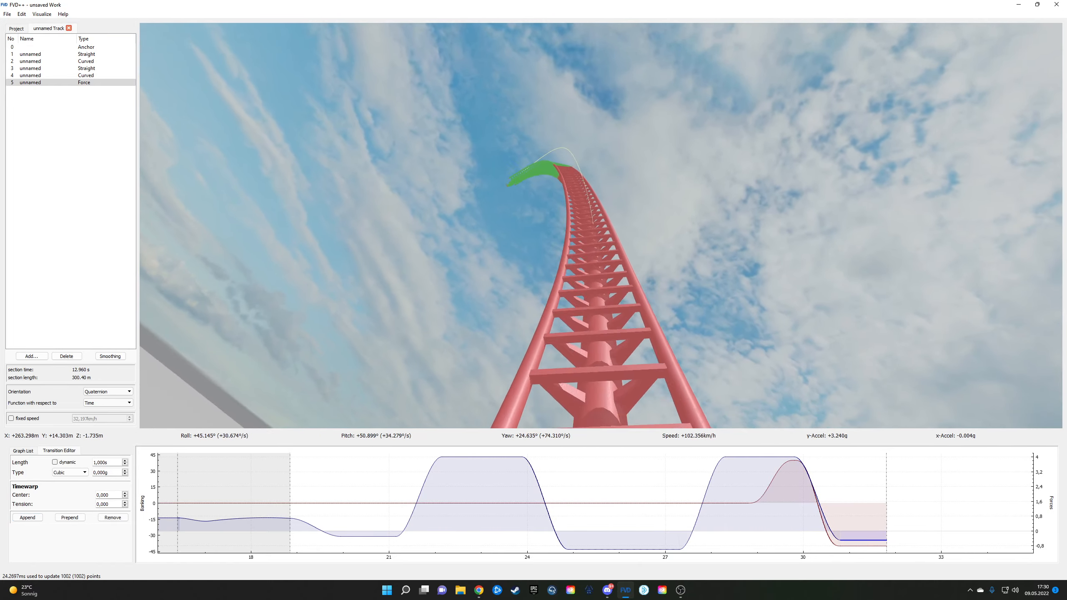
pyautogui.press('w')
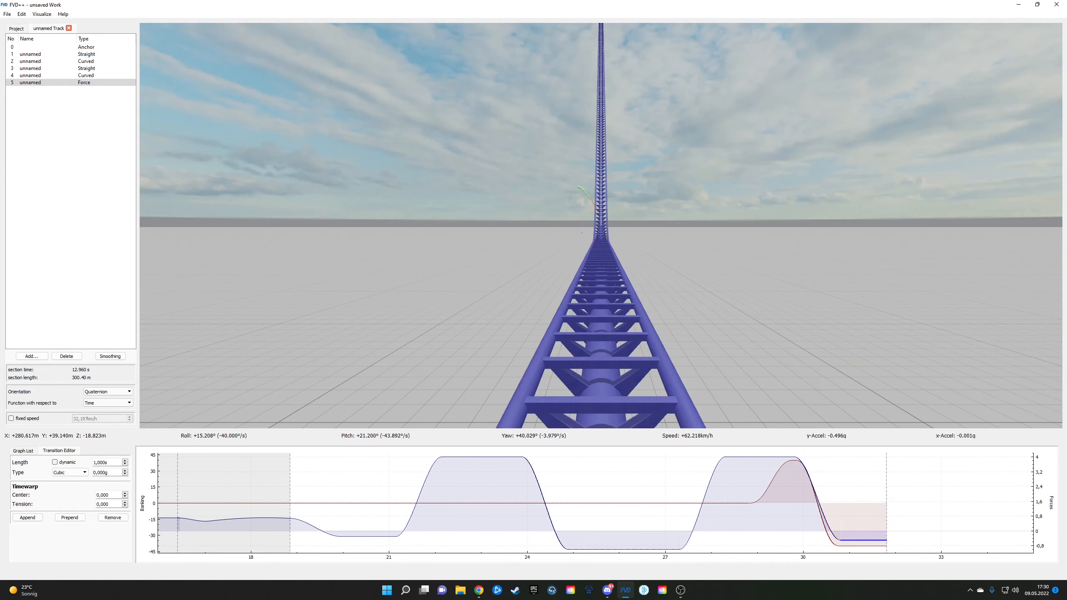
pyautogui.press('s')
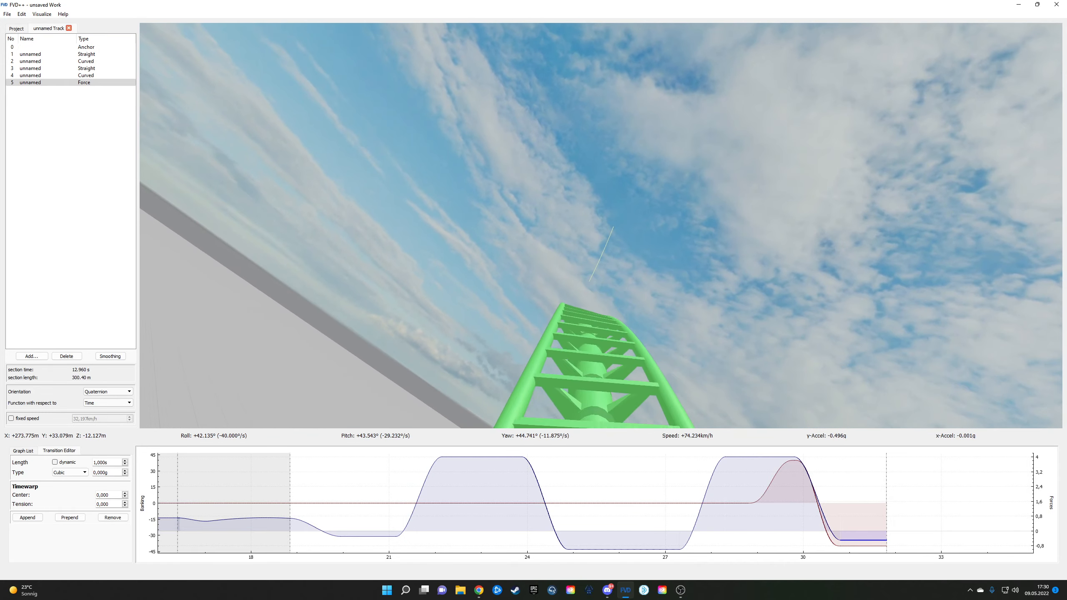
pyautogui.press('w')
pyautogui.moveTo(546, 337); pyautogui.dragTo(545, 363)
# Step: Change the newest roll transition's type to Quintic with a roll rate change of 40.000°/s and inspect the track's end
pyautogui.click(854, 545)
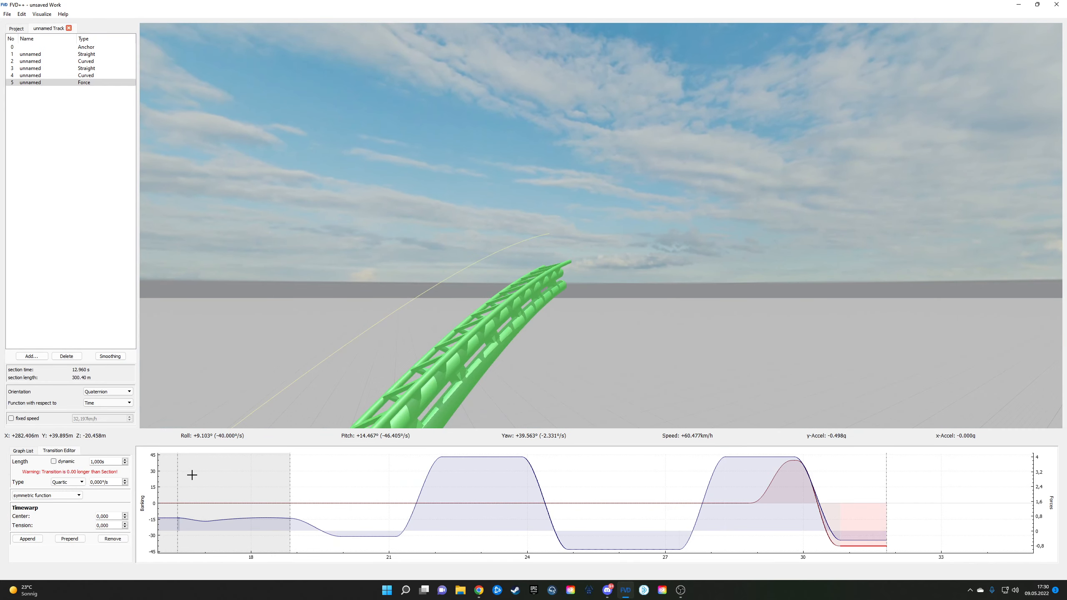
pyautogui.click(68, 484)
pyautogui.click(69, 514)
pyautogui.scroll(8, 108, 482)
pyautogui.moveTo(319, 345); pyautogui.dragTo(422, 340)
pyautogui.press('a')
pyautogui.press('a')
pyautogui.press('w')
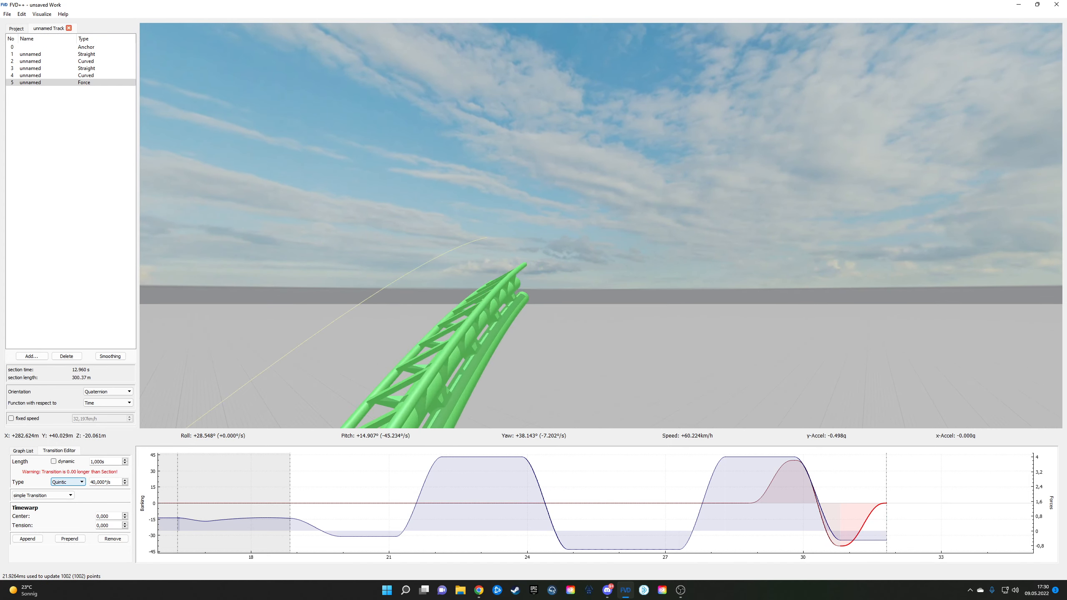
pyautogui.moveTo(789, 282); pyautogui.dragTo(748, 290)
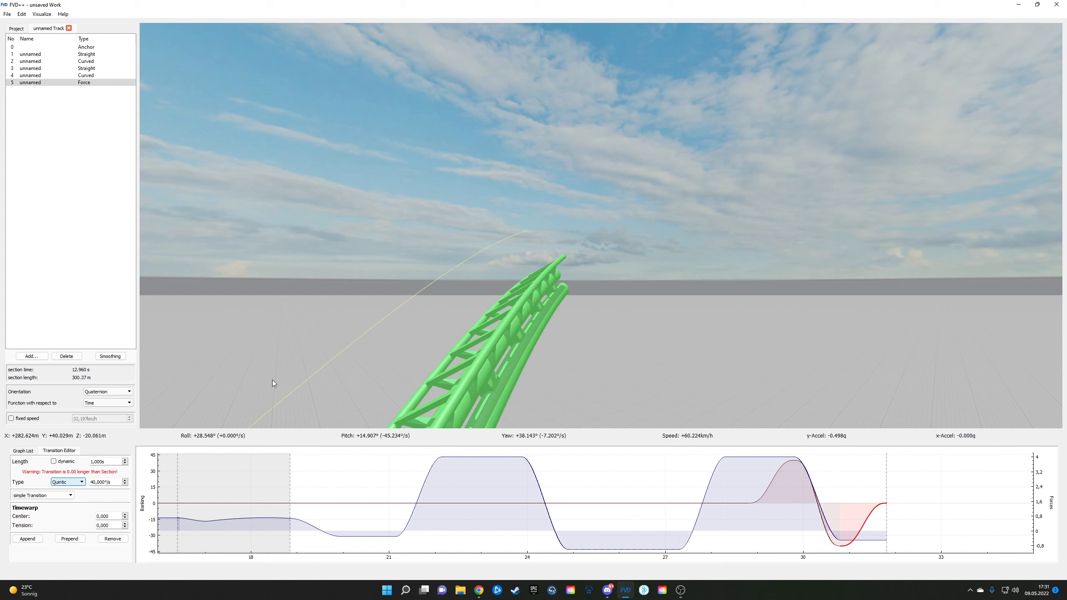
# Step: Prepend a 1.000 s constant roll transition before the final 40°/s one and reselect the final one
pyautogui.click(72, 539)
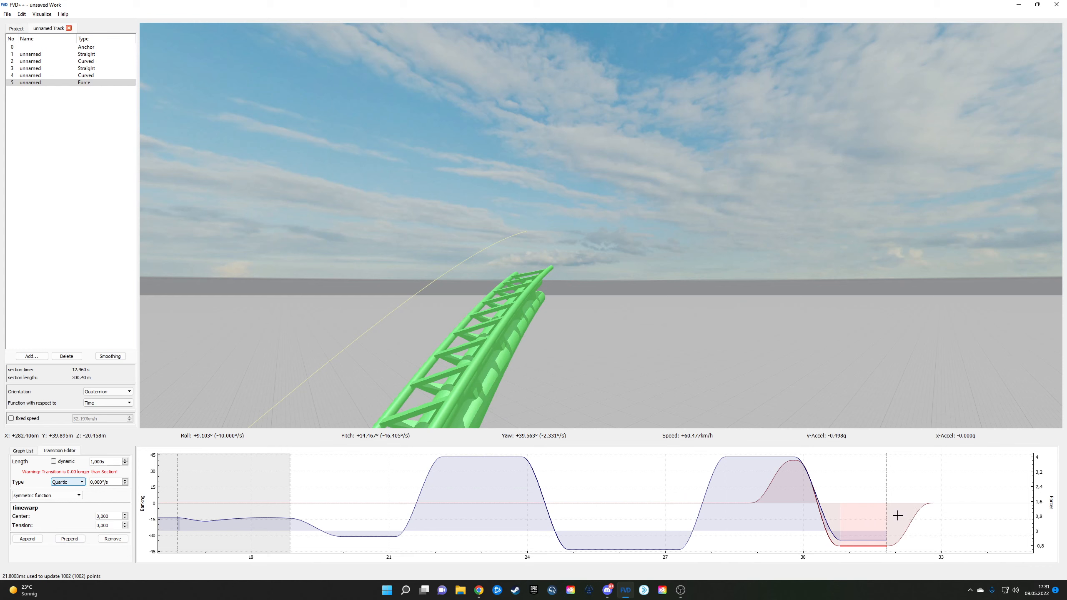
pyautogui.click(911, 523)
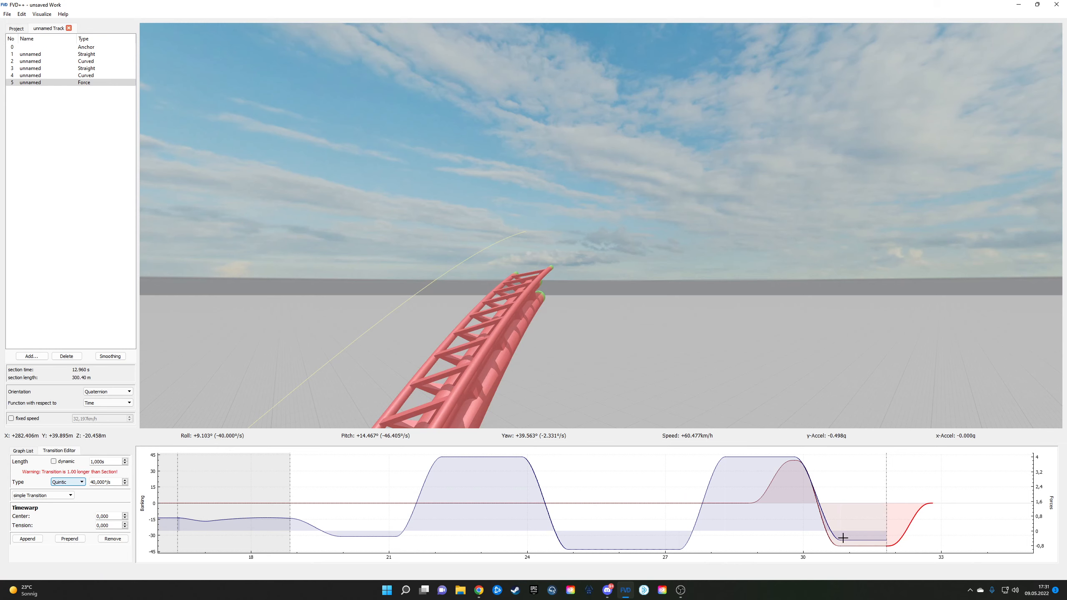
pyautogui.moveTo(545, 282); pyautogui.dragTo(545, 282)
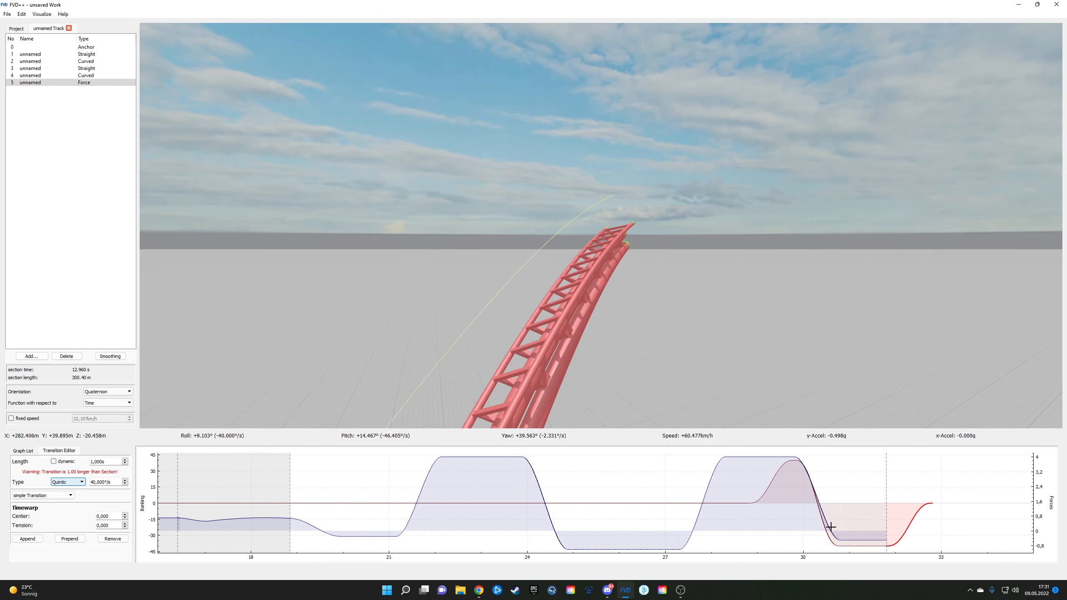
# Step: Set the length of the final constant normal-force transition to 2.000 s and inspect the extended end of the track
pyautogui.click(881, 541)
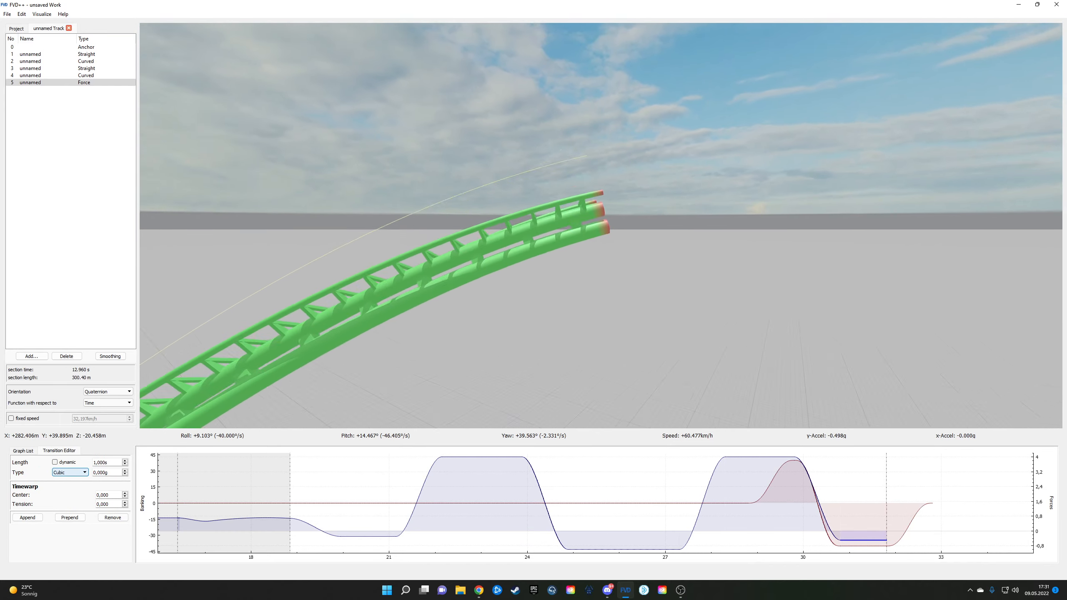
pyautogui.scroll(1, 116, 462)
pyautogui.moveTo(392, 267); pyautogui.dragTo(412, 263)
pyautogui.press('a')
pyautogui.press('d')
pyautogui.moveTo(412, 263); pyautogui.dragTo(412, 262, button='right')
pyautogui.press('s')
pyautogui.press('w')
pyautogui.press('s')
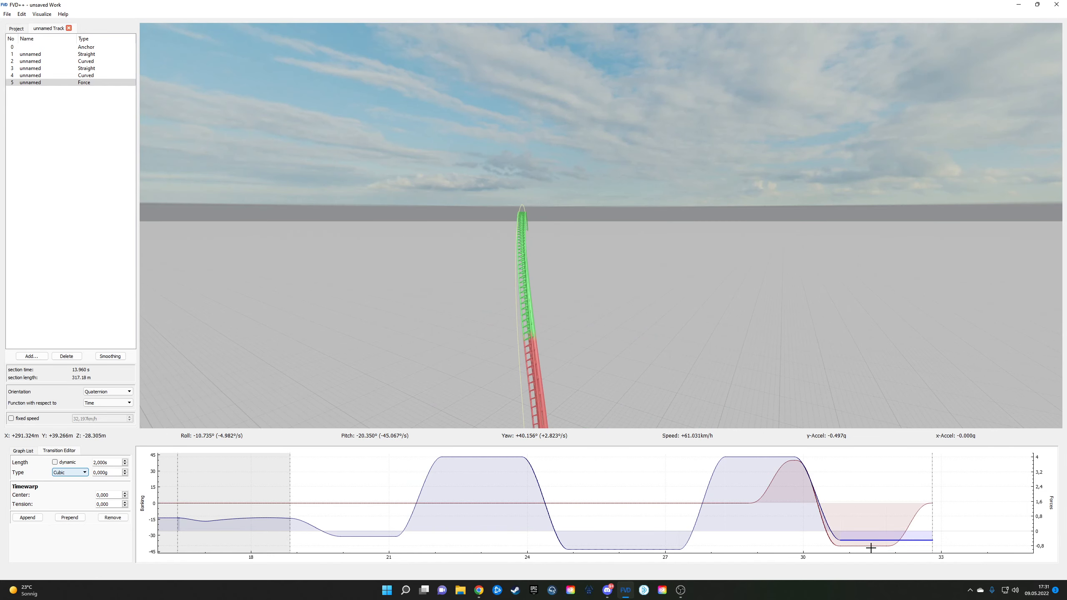
# Step: Shorten the constant roll transition between the last two banking changes to 0.730 s
pyautogui.click(871, 546)
pyautogui.moveTo(672, 305); pyautogui.dragTo(672, 305, button='right')
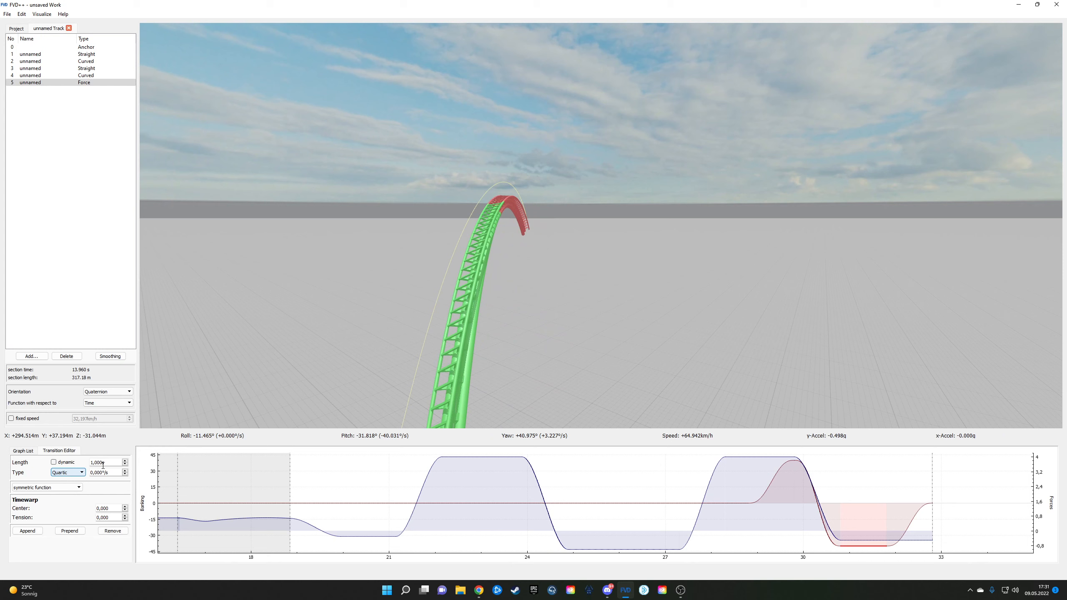
pyautogui.scroll(-2, 103, 465)
pyautogui.scroll(-1, 105, 464)
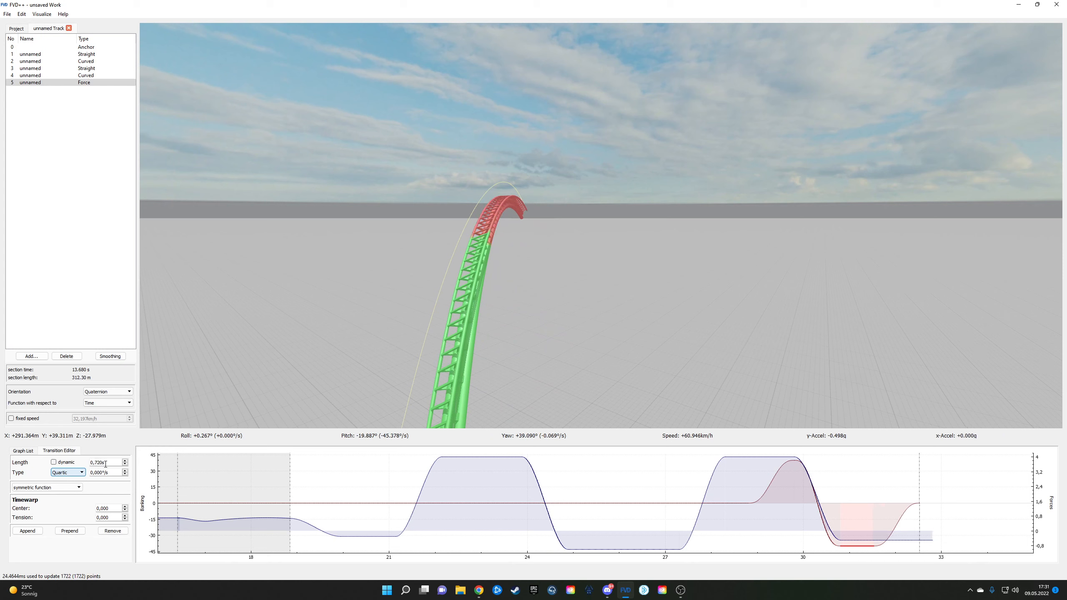
pyautogui.scroll(1, 105, 464)
pyautogui.press('p')
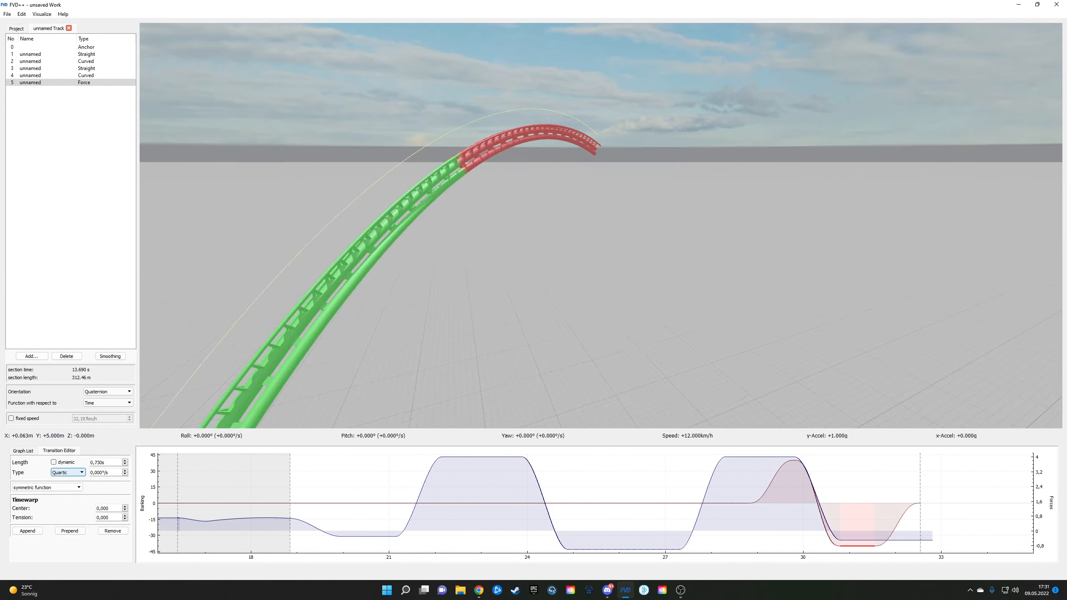
# Step: Append a 1.000 s constant transition to the roll function and lengthen the final constant normal-force transition to 3.000 s
pyautogui.click(902, 506)
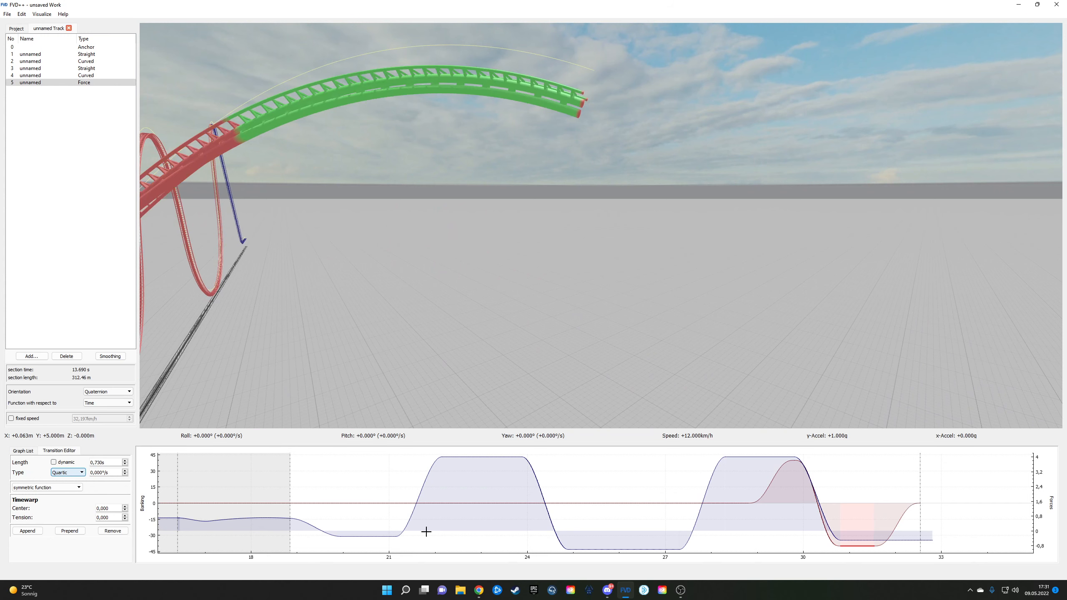
pyautogui.click(28, 531)
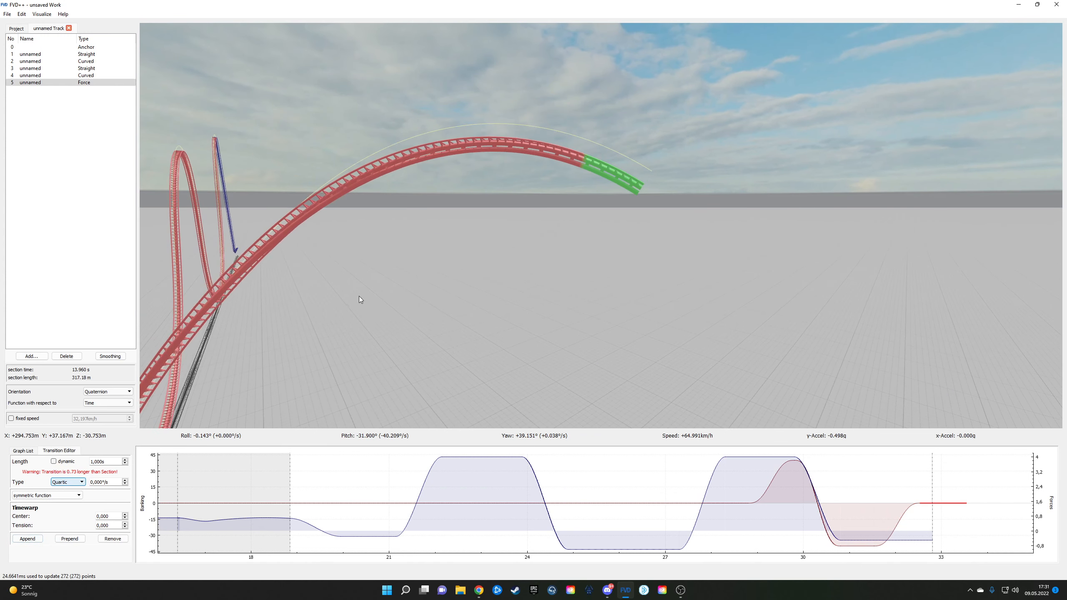
pyautogui.click(919, 540)
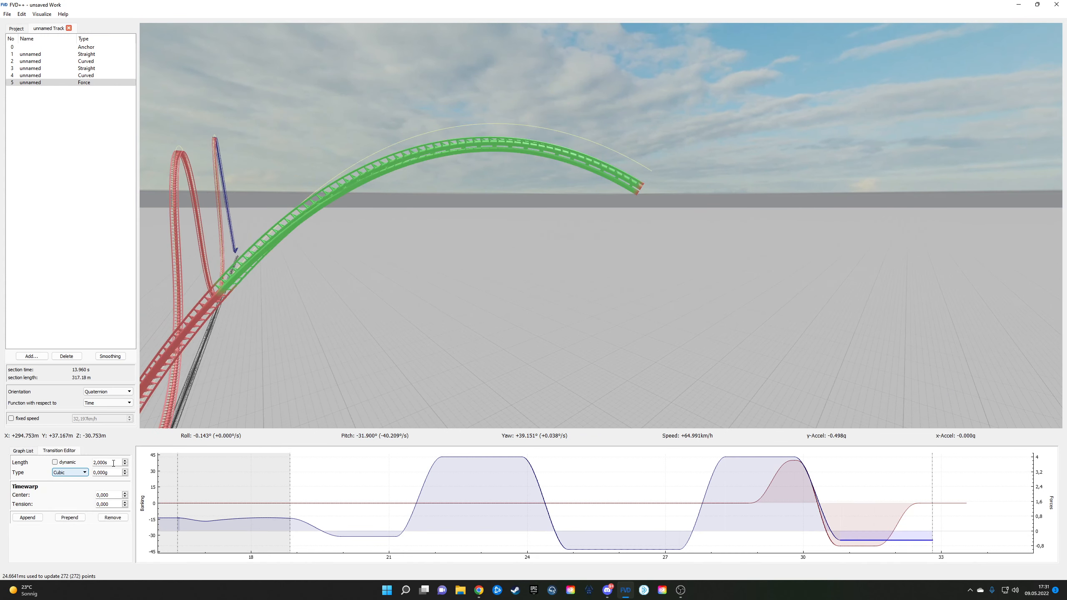
pyautogui.scroll(1, 113, 463)
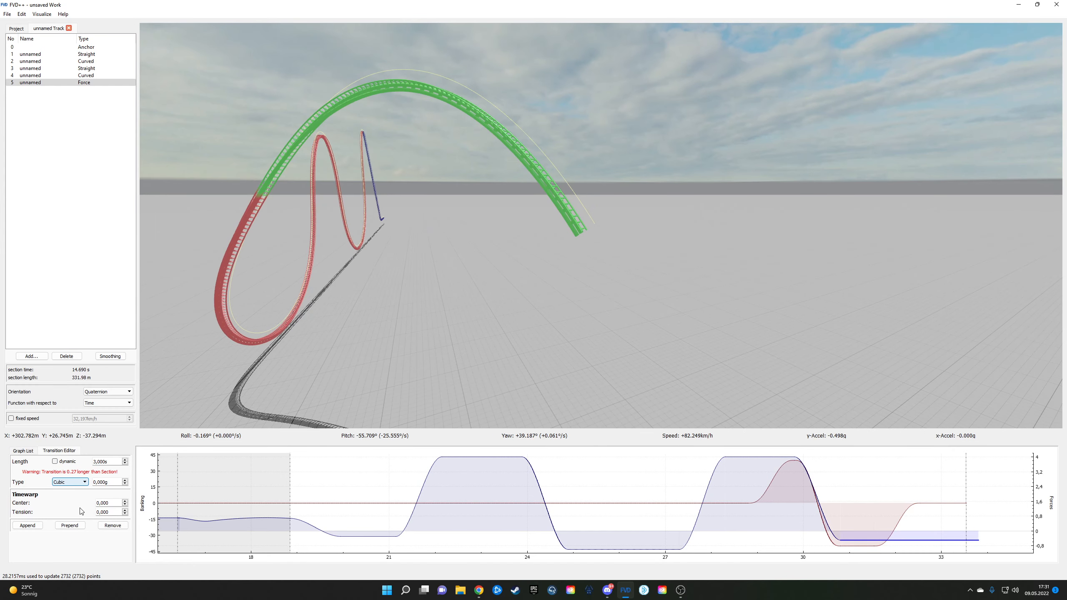
# Step: Make the last roll transition's length dynamic and shorten the final constant normal-force transition to 2.600 s
pyautogui.click(949, 502)
pyautogui.click(54, 462)
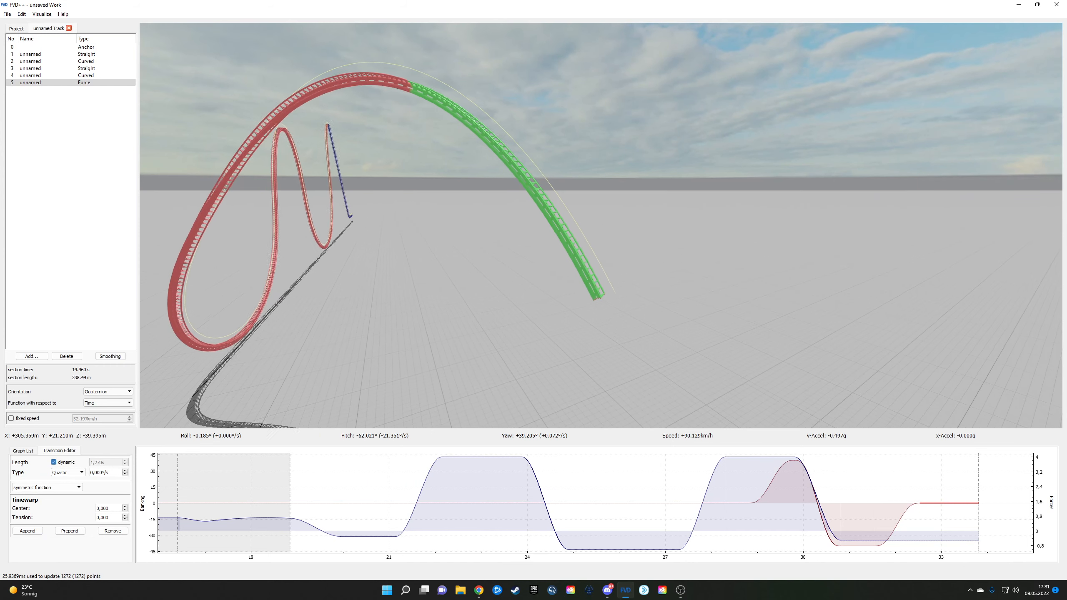
pyautogui.click(951, 542)
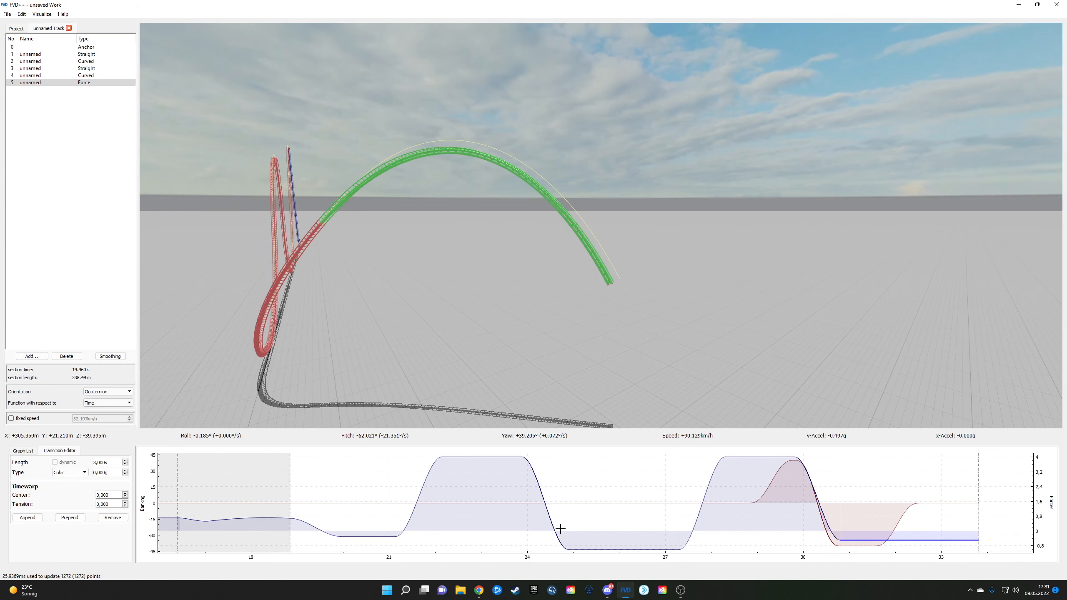
pyautogui.scroll(-3, 107, 463)
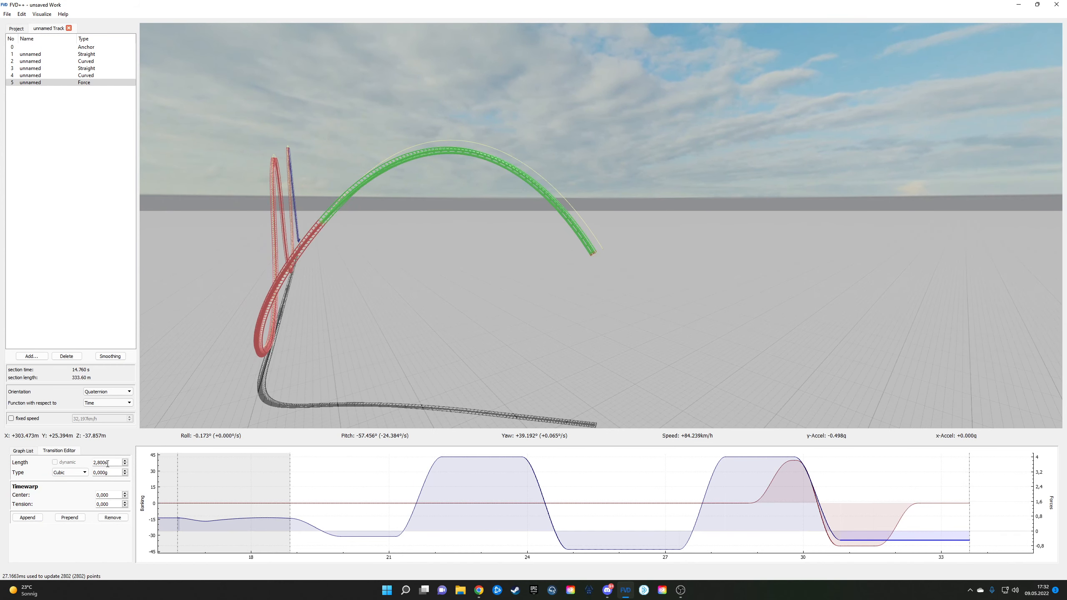
pyautogui.scroll(-1, 108, 463)
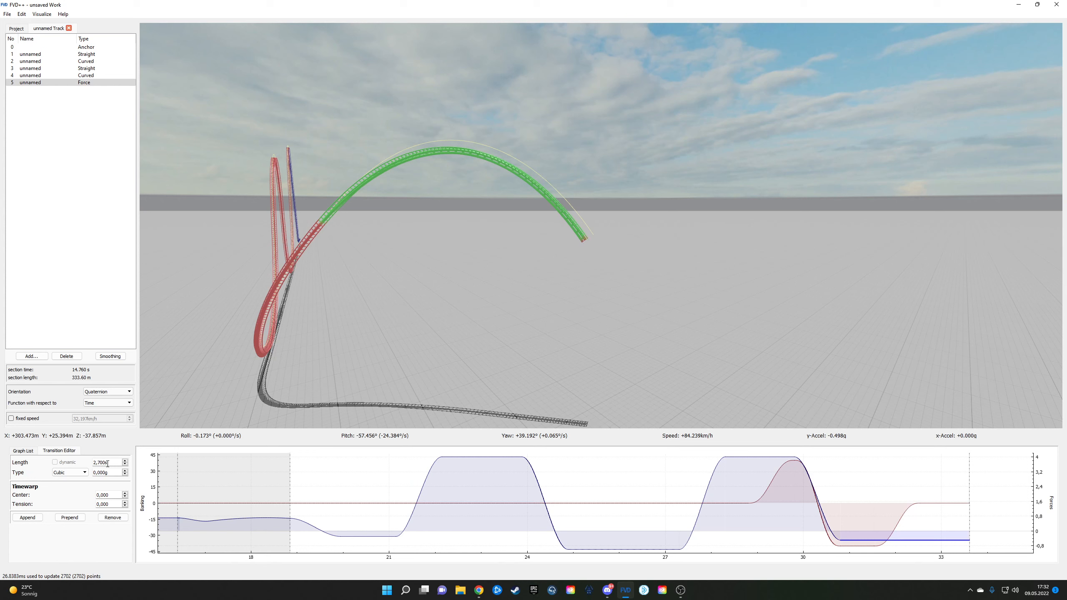
# Step: Append a 1.000 s Cubic normal-force transition that raises the force to about 4 g, followed by a 1.000 s constant one
pyautogui.click(27, 519)
pyautogui.scroll(20, 111, 472)
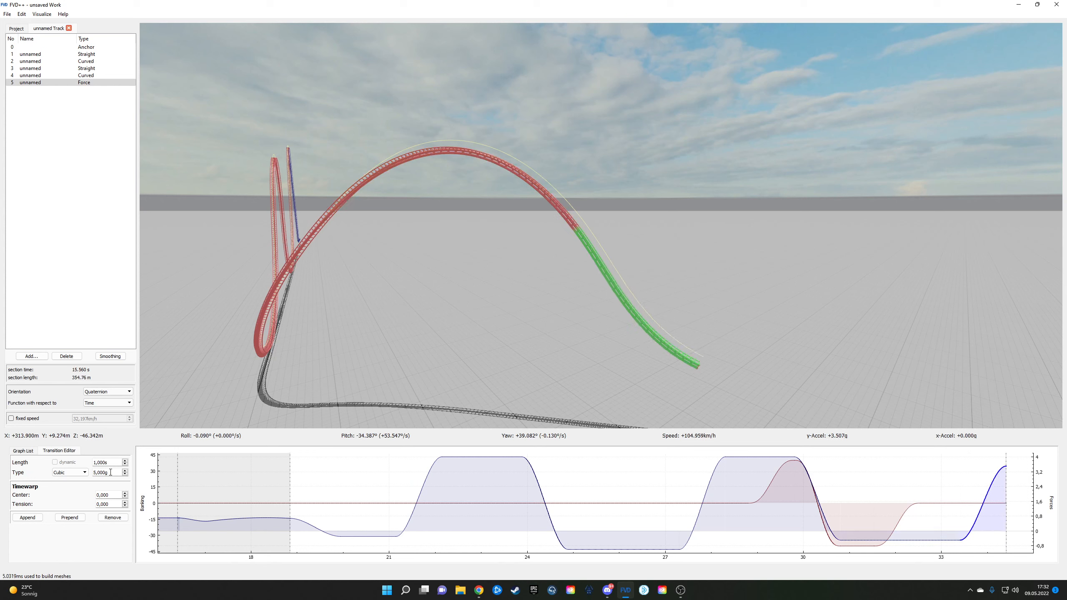
pyautogui.scroll(-5, 110, 472)
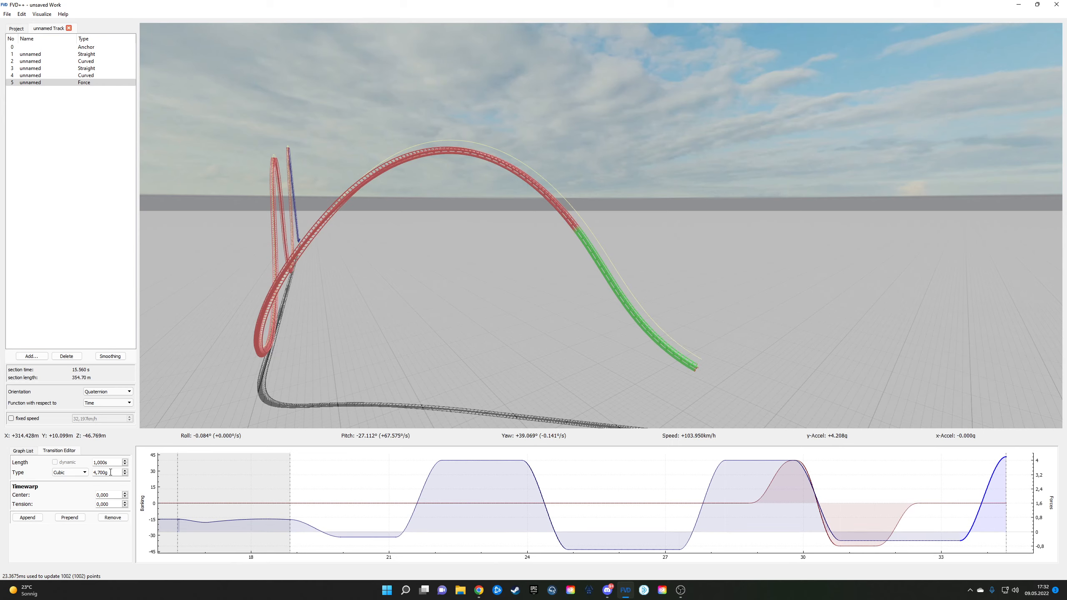
pyautogui.press('w')
pyautogui.moveTo(468, 343); pyautogui.dragTo(593, 397)
pyautogui.click(27, 517)
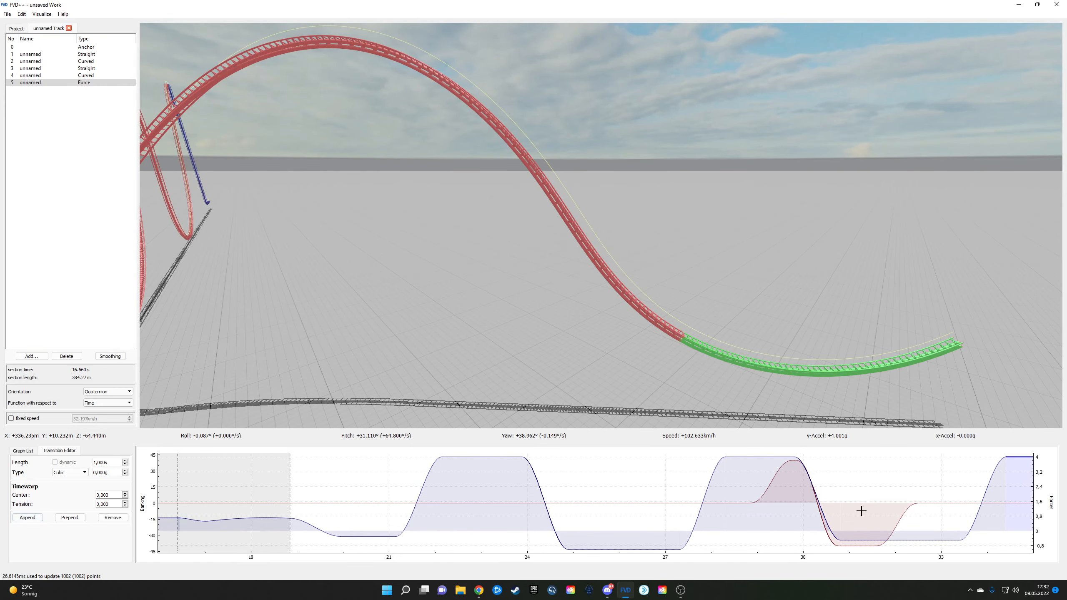
# Step: Lengthen the constant negative-g transition over the crest to 2.700 s and inspect the pull-out and crest from along the track
pyautogui.click(919, 540)
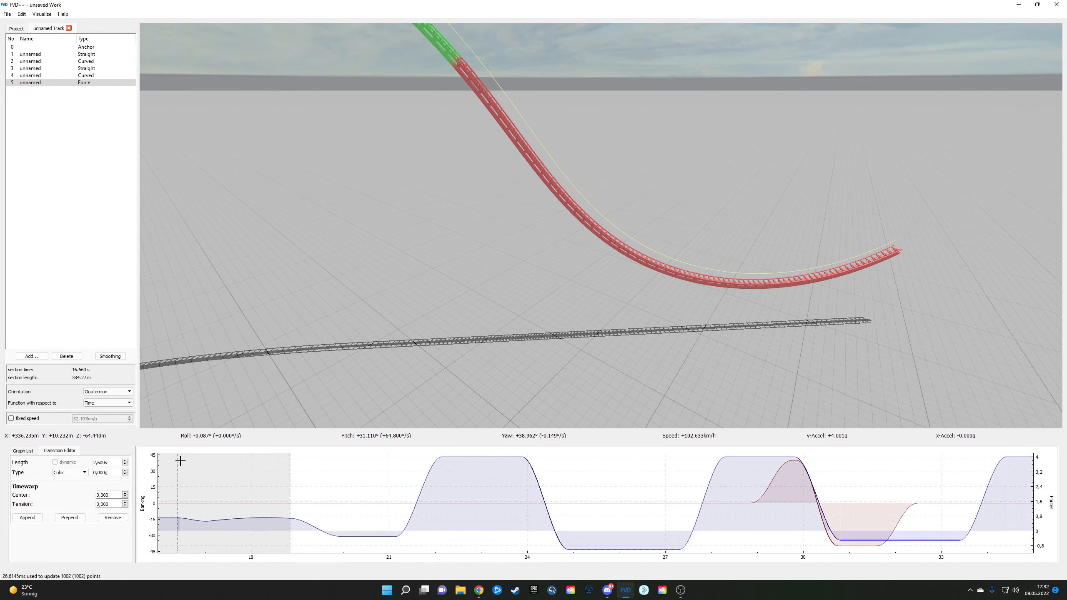
pyautogui.scroll(10, 111, 463)
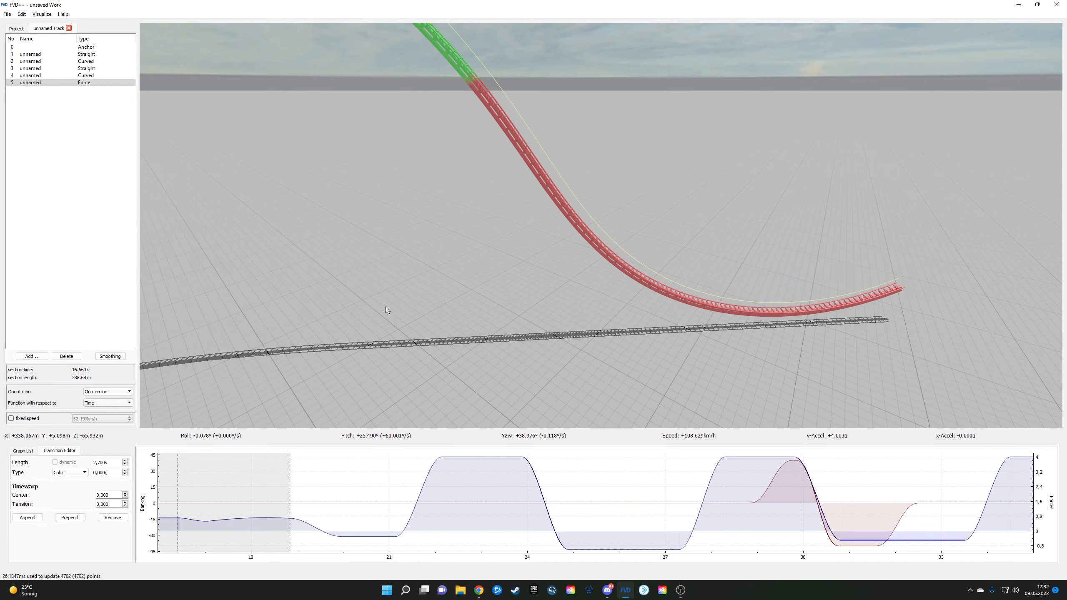
pyautogui.moveTo(385, 306); pyautogui.dragTo(420, 167)
pyautogui.press('s')
pyautogui.press('space')
pyautogui.press('w')
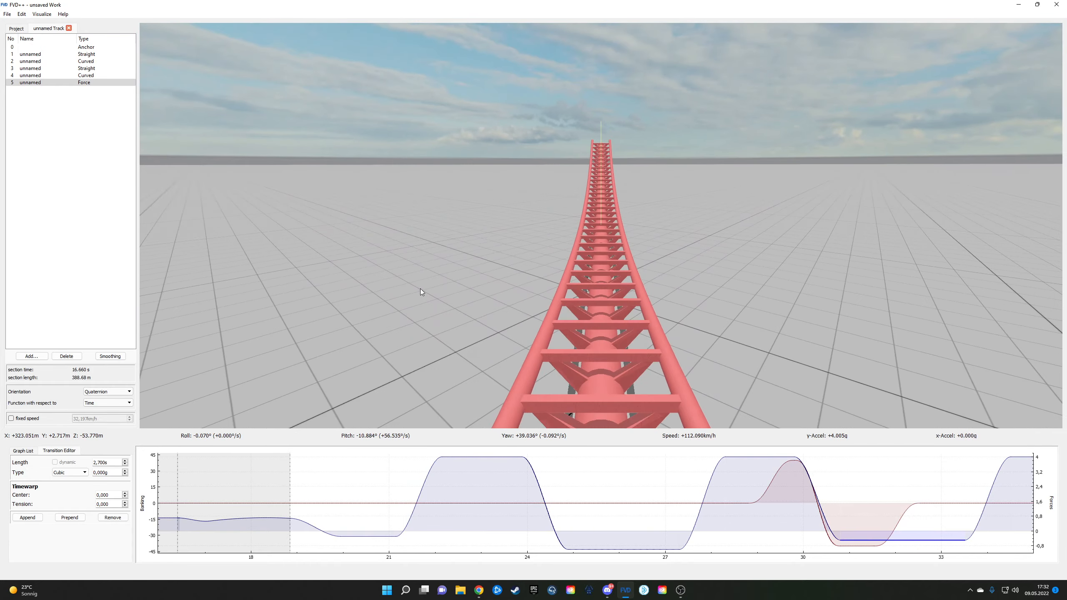
pyautogui.press('space')
pyautogui.press('w')
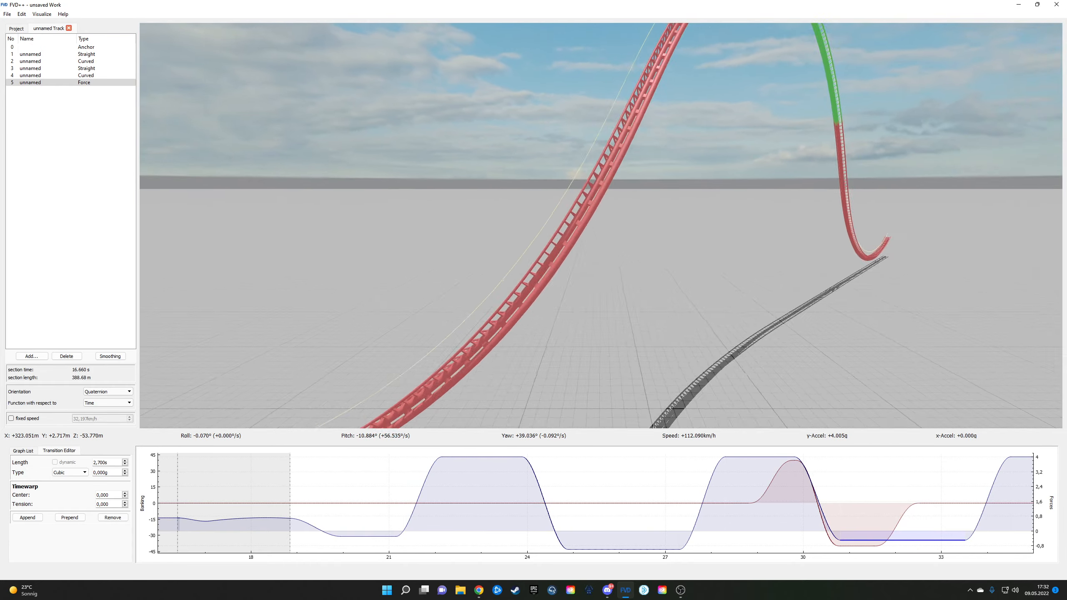
pyautogui.press('a')
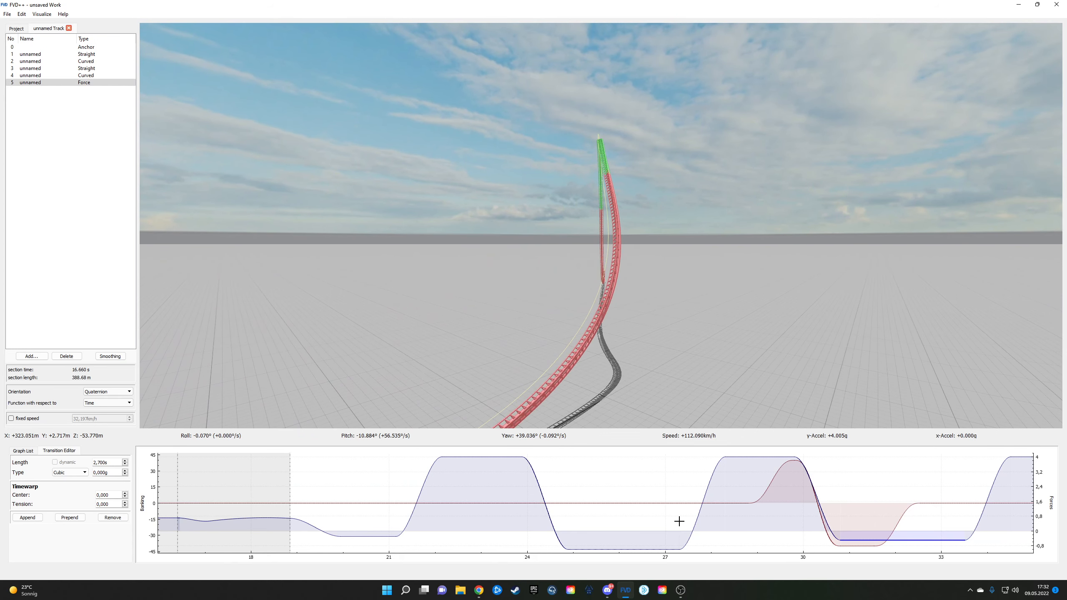
# Step: Try lengths of 9.860 s and 9.760 s for the first constant roll transition, and return it to 9.960 s
pyautogui.moveTo(718, 521); pyautogui.dragTo(638, 523)
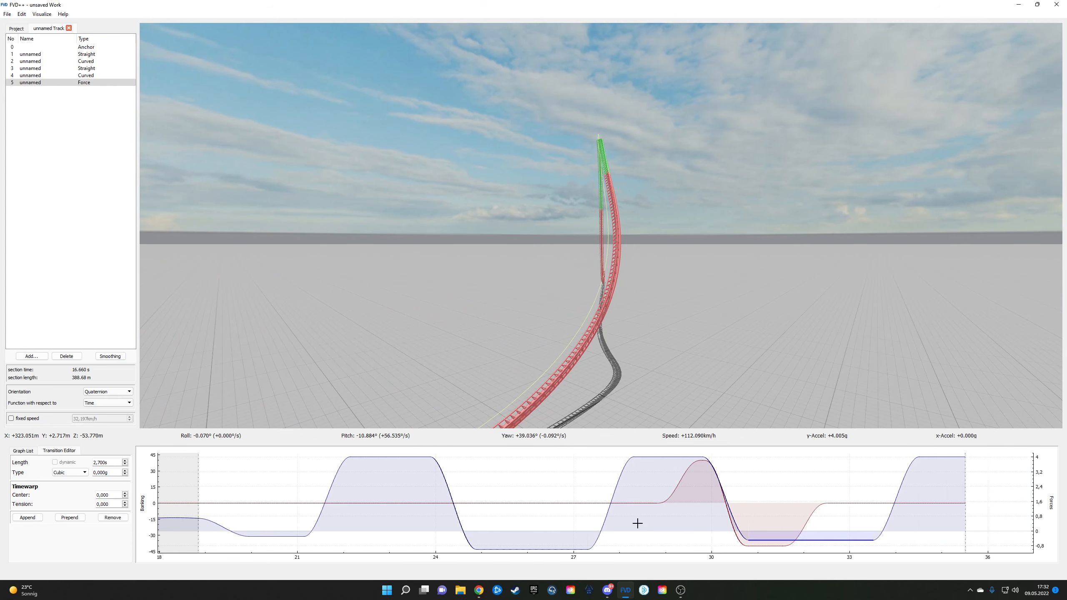
pyautogui.click(622, 503)
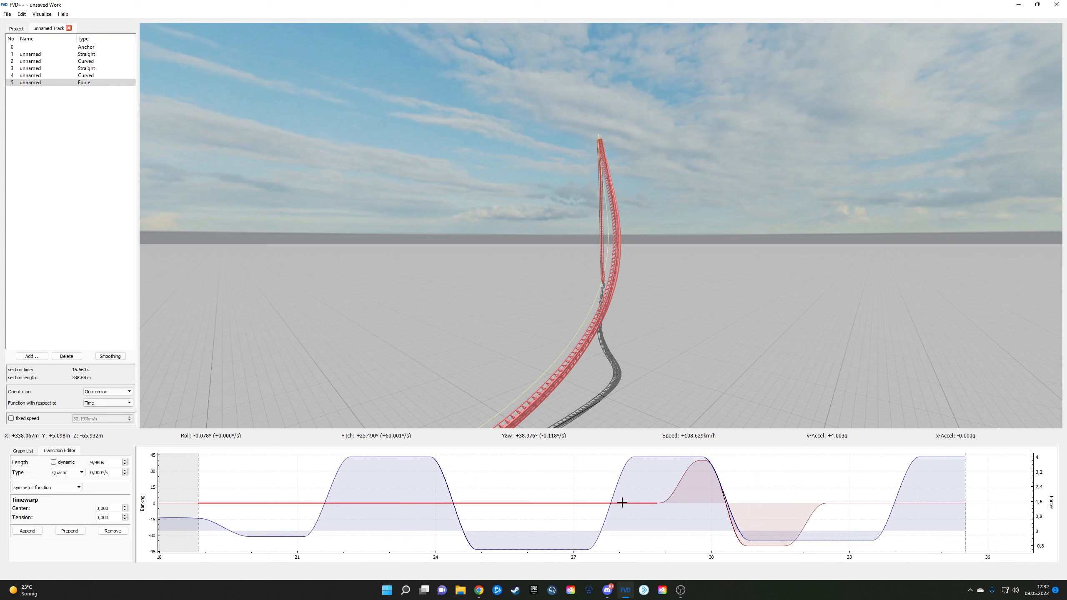
pyautogui.scroll(-1, 108, 460)
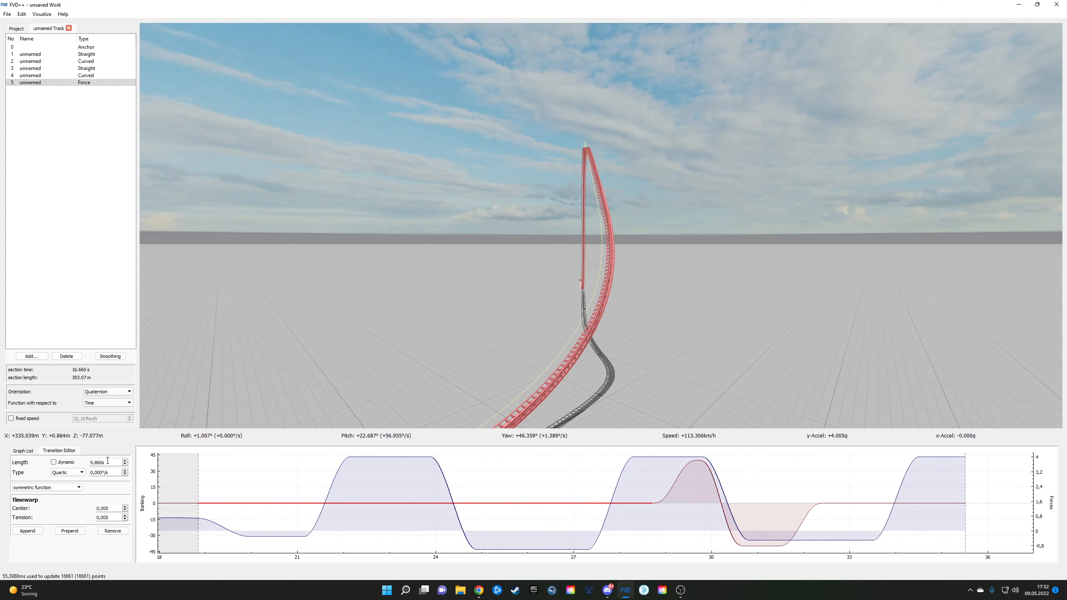
pyautogui.scroll(-1, 108, 461)
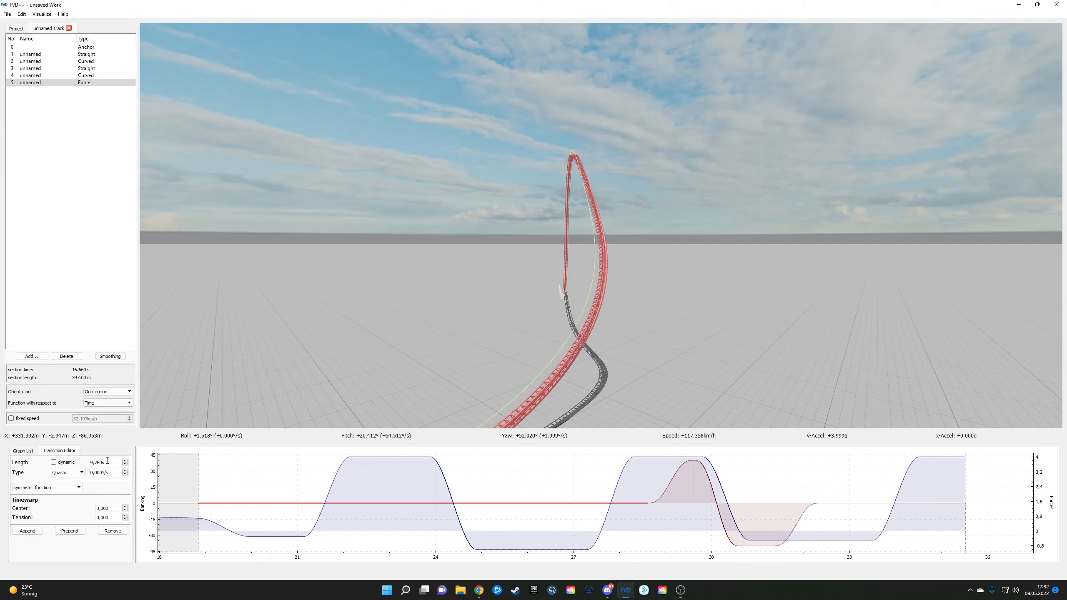
pyautogui.moveTo(391, 328)
pyautogui.mouseDown()
pyautogui.moveTo(303, 349)
pyautogui.moveTo(226, 313)
pyautogui.moveTo(269, 330)
pyautogui.moveTo(384, 328)
pyautogui.mouseUp()
pyautogui.scroll(2, 115, 463)
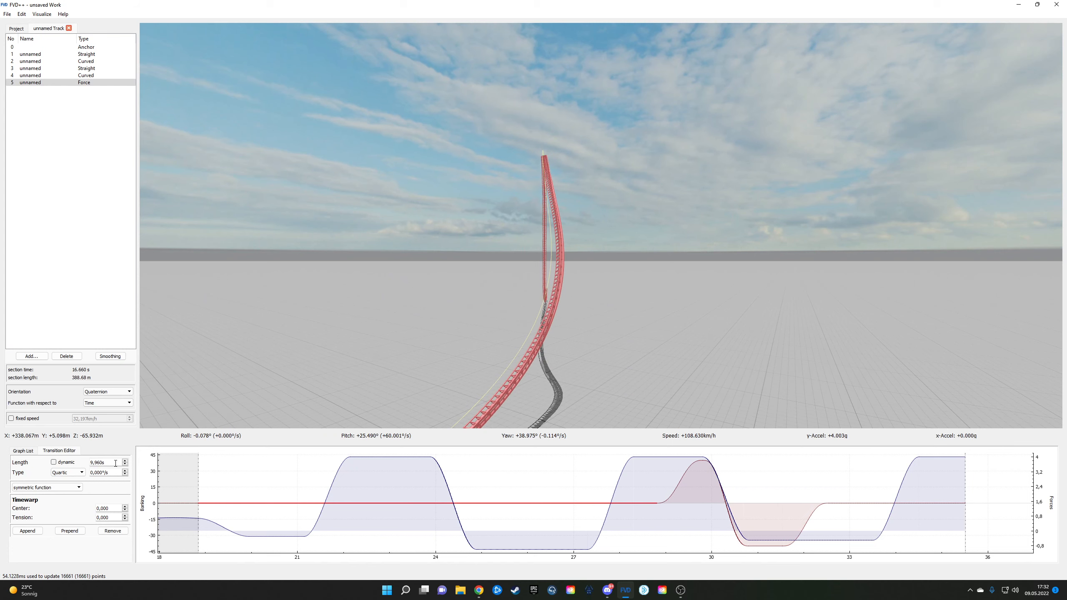
pyautogui.scroll(1, 115, 463)
pyautogui.scroll(-1, 115, 463)
# Step: Shorten the final constant normal-force transition at the bottom of the pull-out to 0.830 s
pyautogui.press('w')
pyautogui.rightClick(400, 353)
pyautogui.press('s')
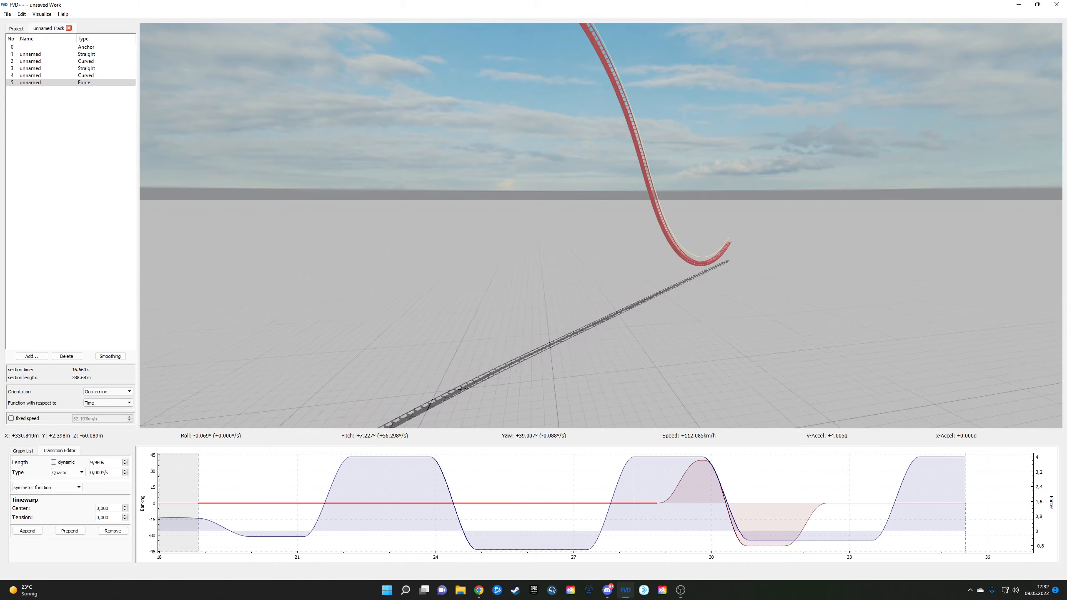
pyautogui.press('d')
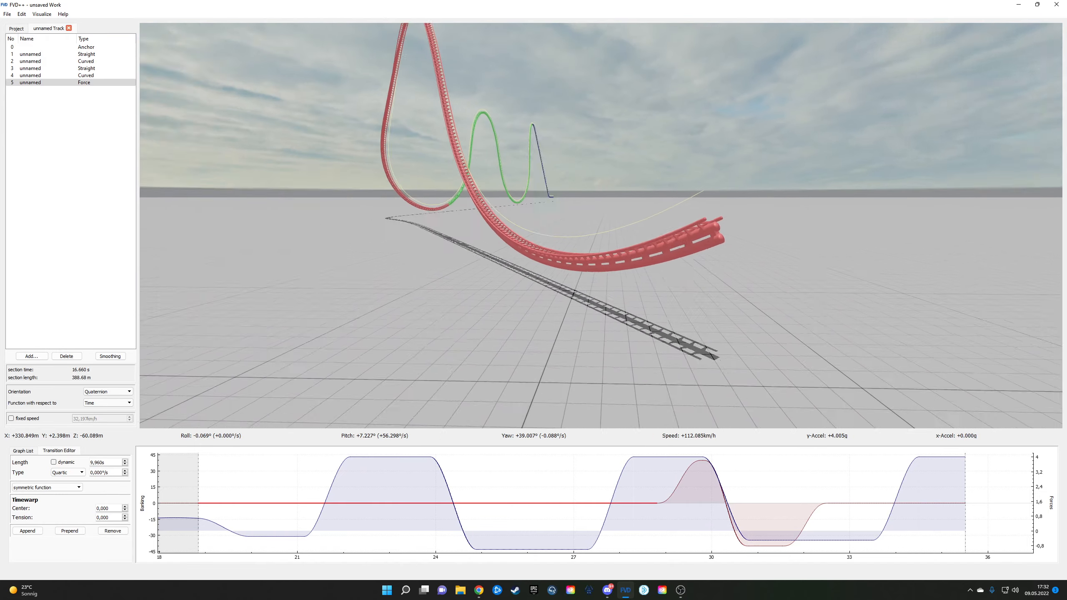
pyautogui.press('a')
pyautogui.moveTo(357, 389); pyautogui.dragTo(451, 372)
pyautogui.press('w')
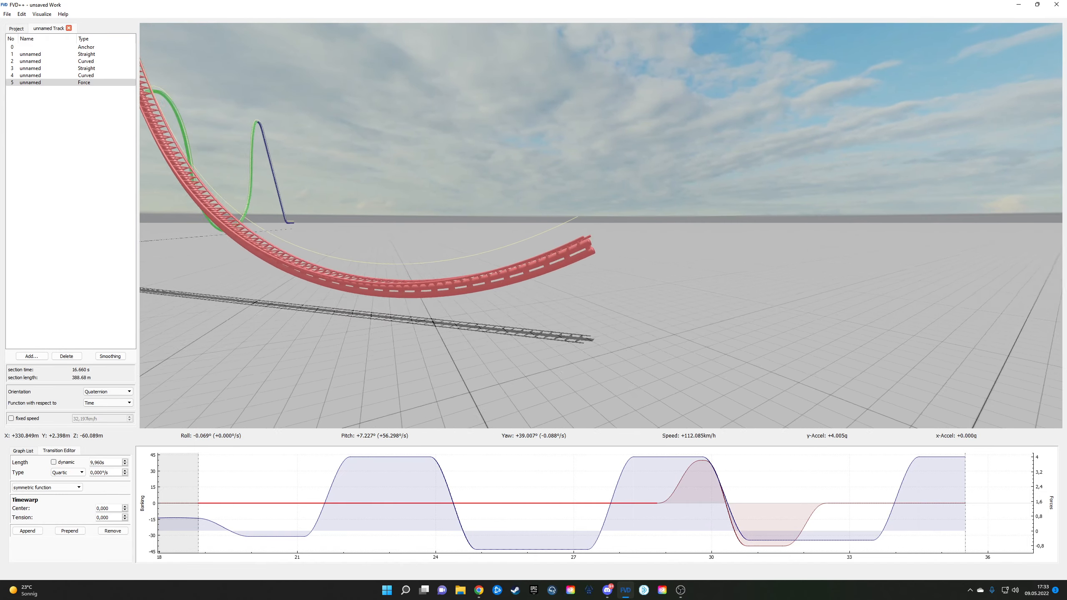
pyautogui.click(947, 456)
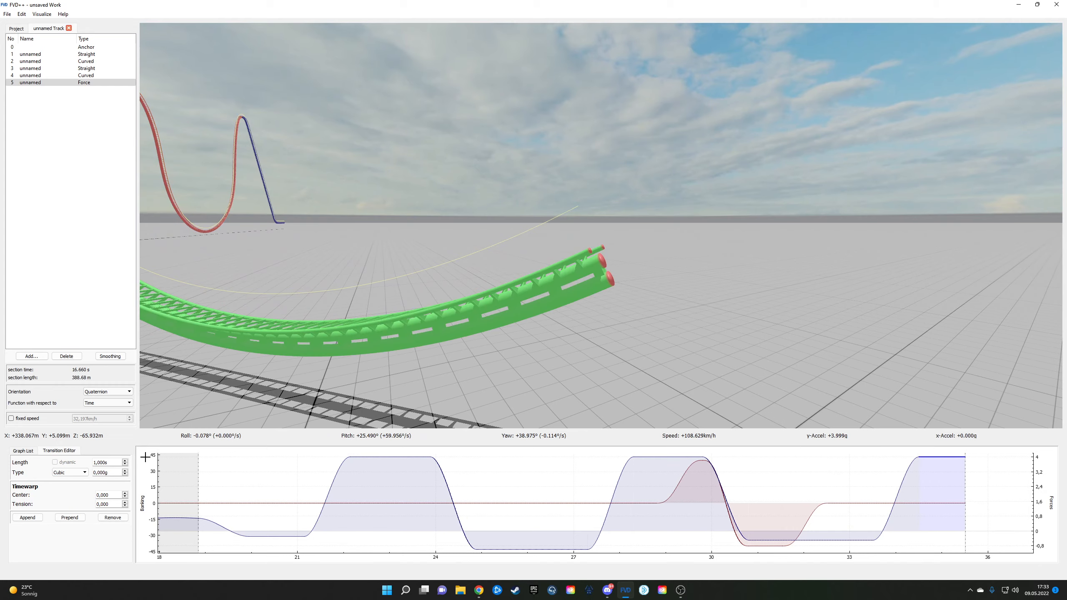
pyautogui.scroll(-2, 113, 465)
pyautogui.click(336, 355)
pyautogui.press('s')
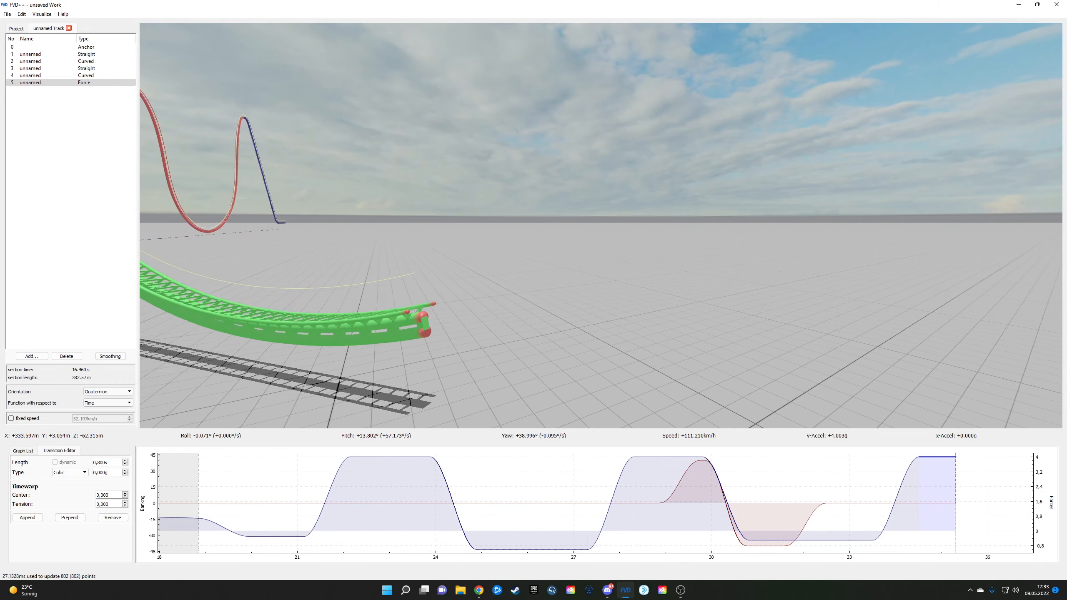
pyautogui.press('w')
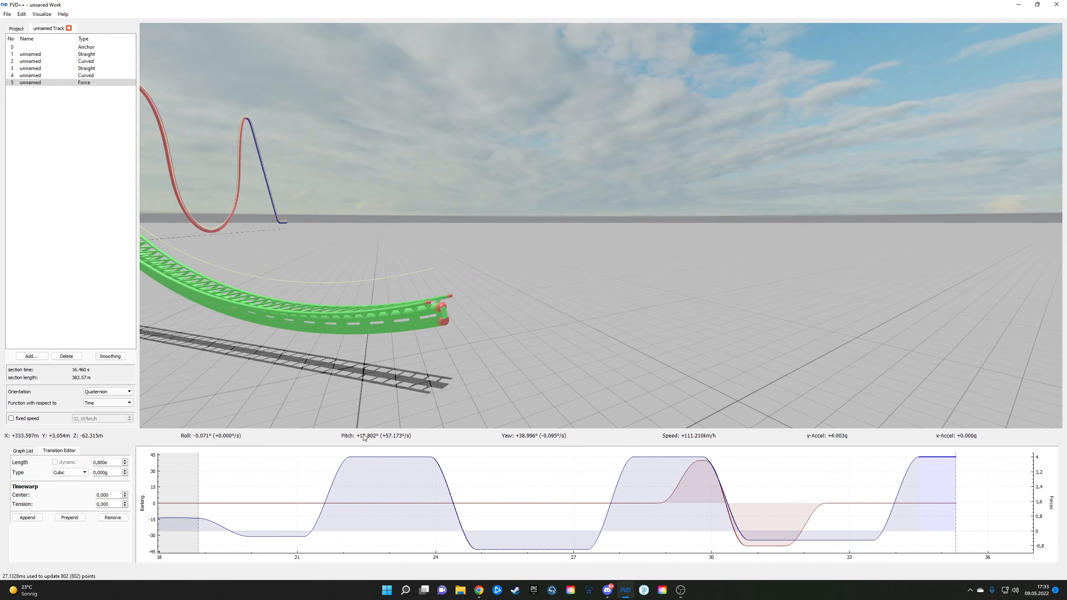
pyautogui.scroll(3, 111, 464)
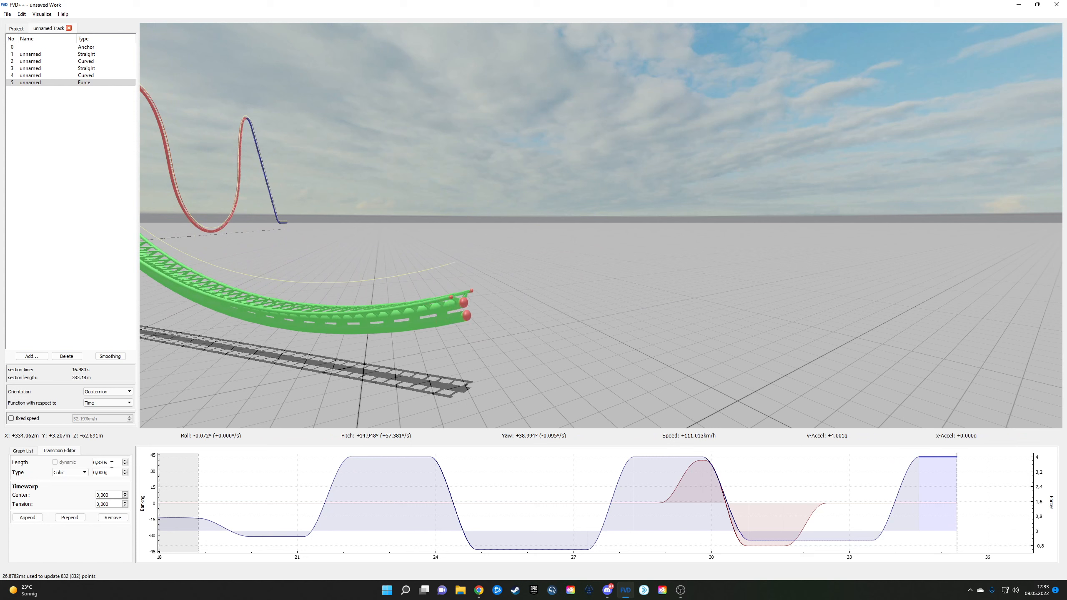
# Step: Append a 0.800 s Cubic normal-force transition with a change of -5.200 g after the pull-out
pyautogui.click(22, 519)
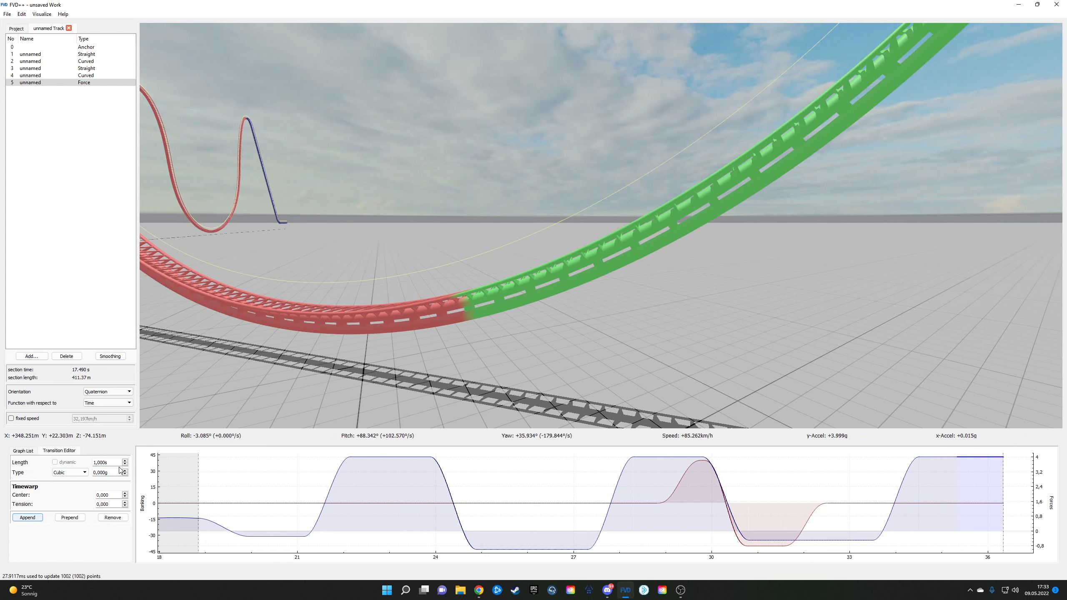
pyautogui.scroll(-2, 111, 464)
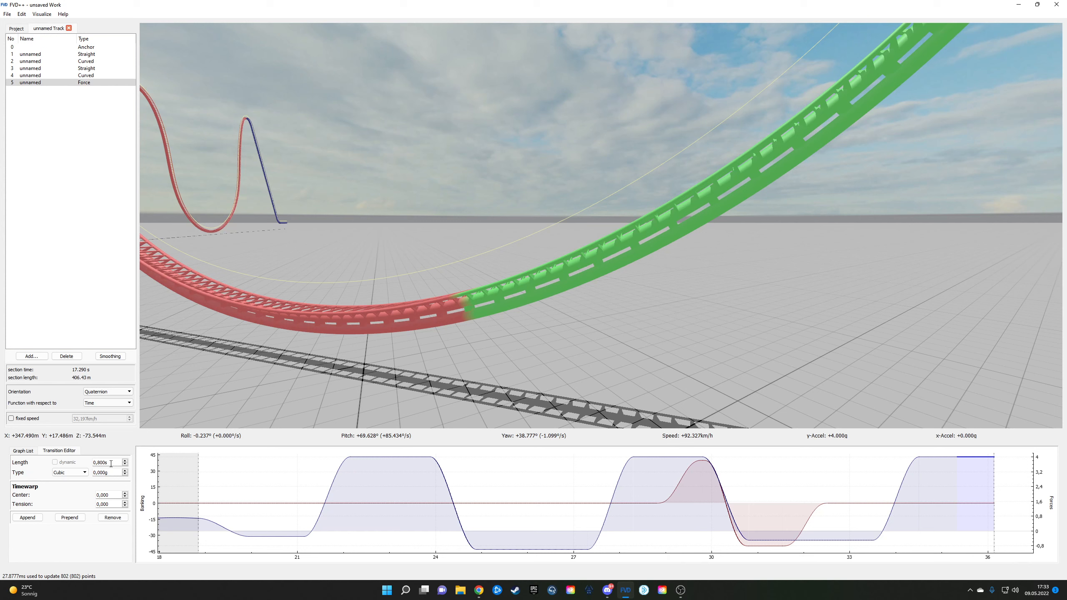
pyautogui.scroll(-3, 105, 473)
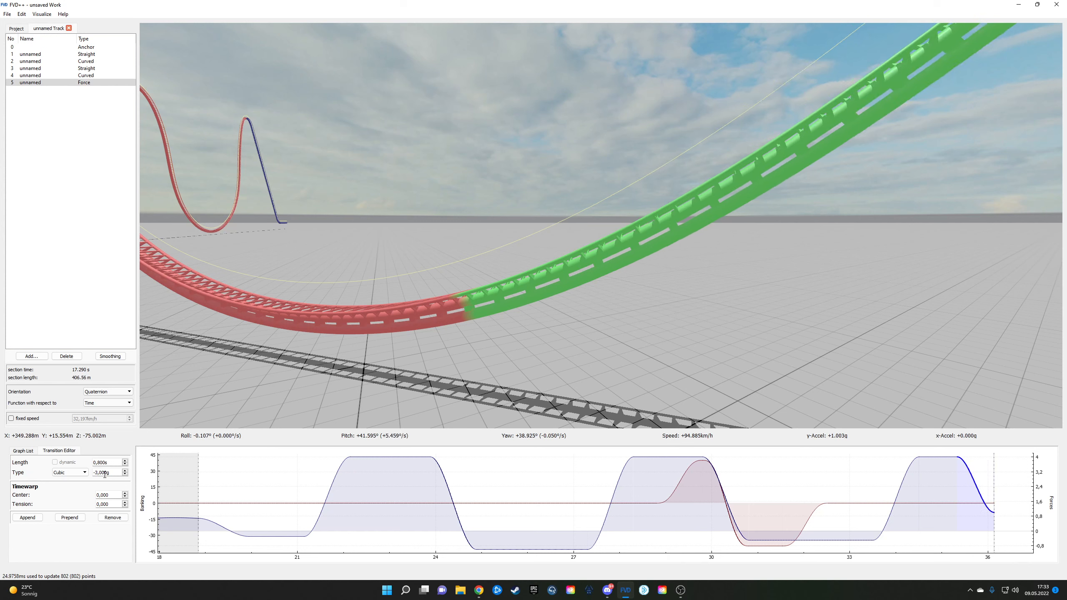
pyautogui.scroll(-1, 105, 473)
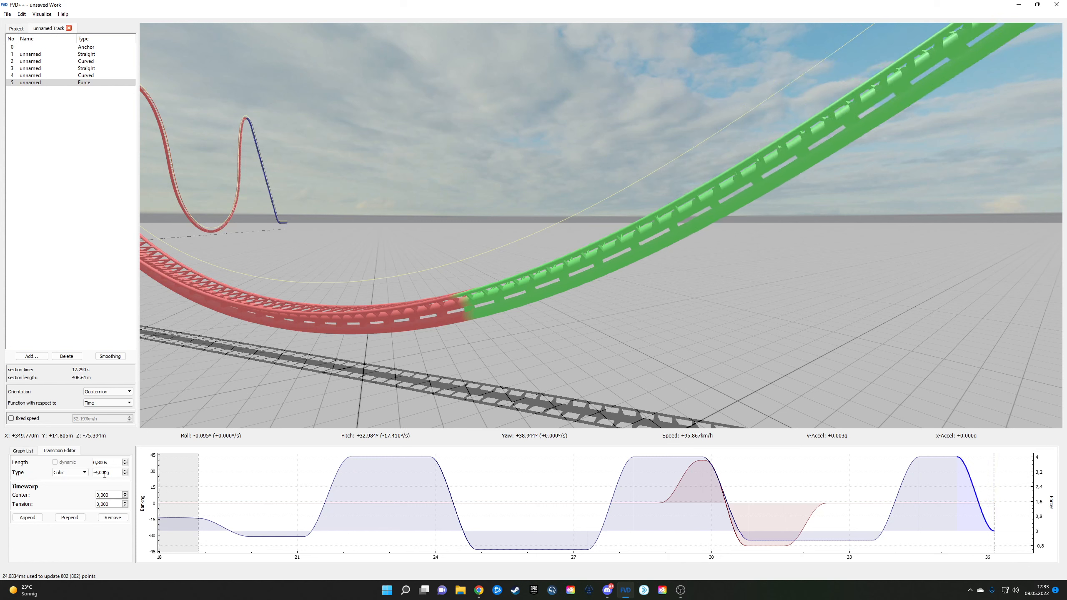
pyautogui.scroll(-1, 105, 474)
pyautogui.scroll(-2, 105, 474)
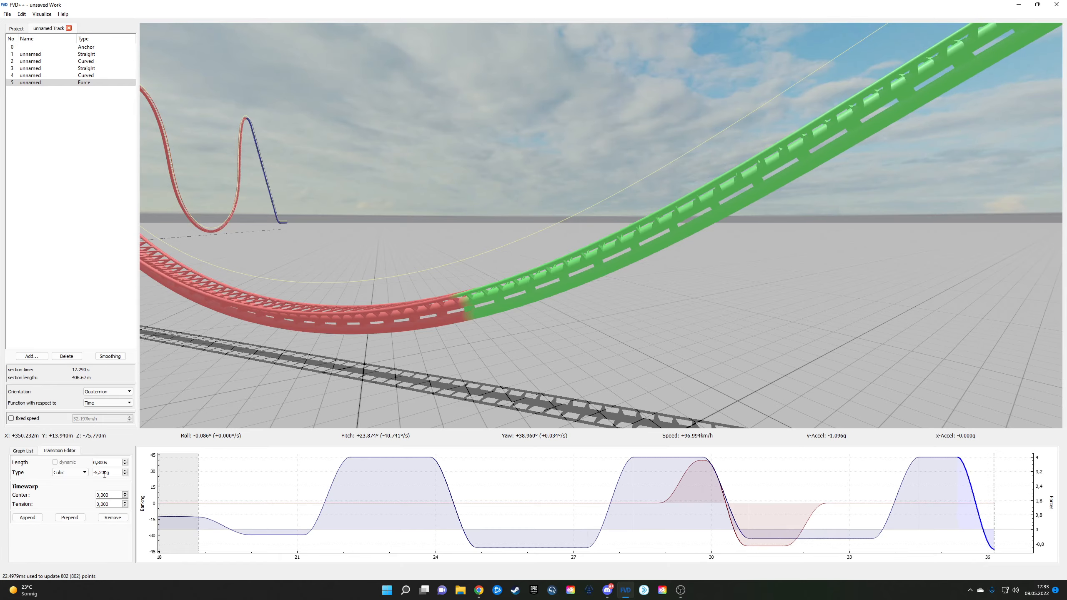
pyautogui.press('s')
pyautogui.press('w')
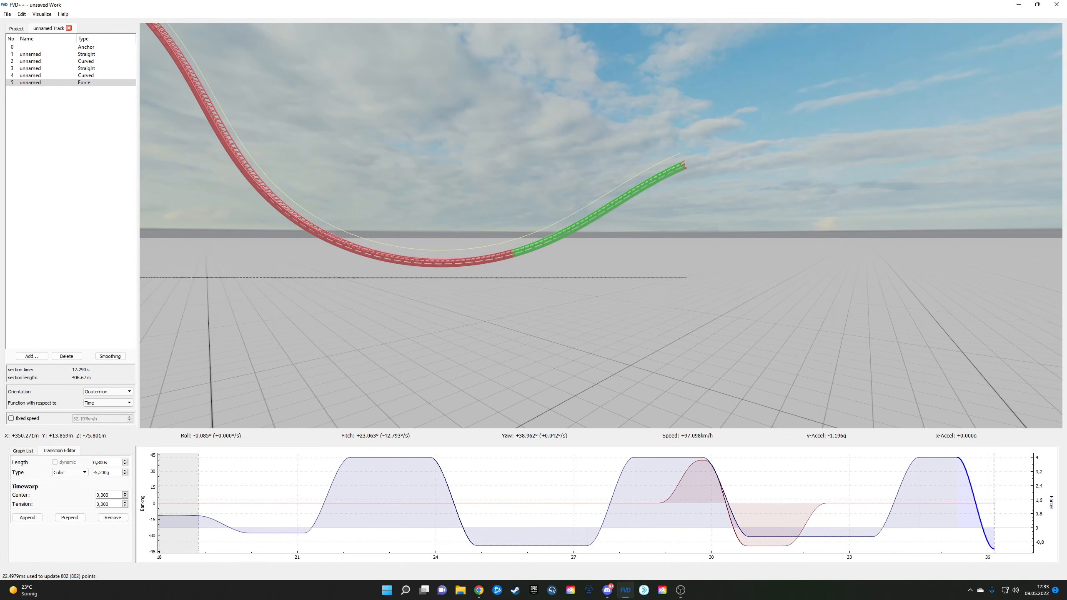
pyautogui.press('d')
pyautogui.press('space')
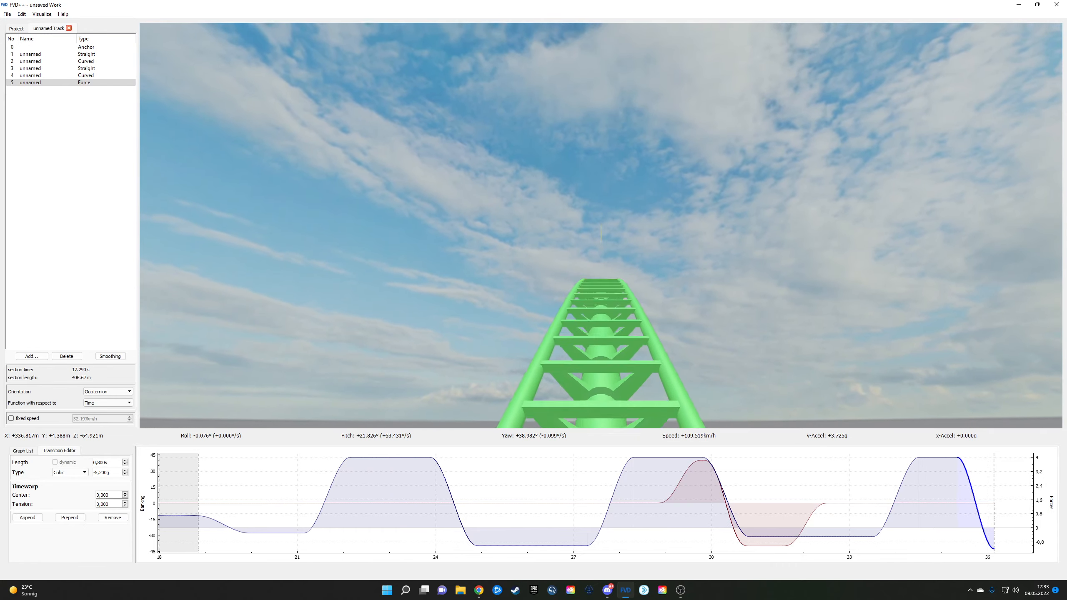
# Step: Append a 1.000 s constant normal-force transition, a 0.800 s Cubic one of 5.000 g, and another 1.000 s constant one
pyautogui.click(28, 517)
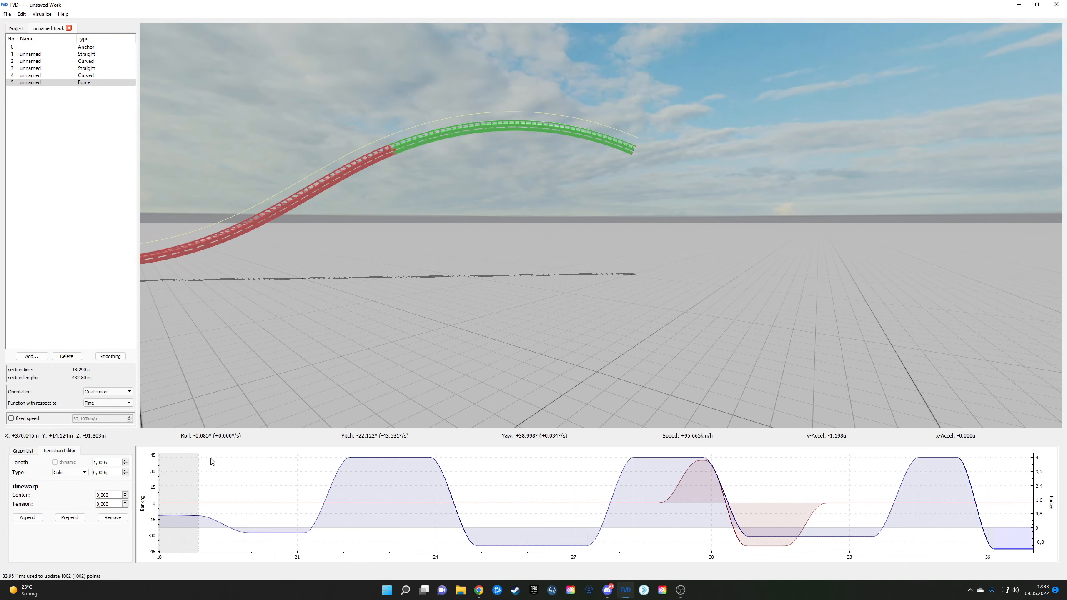
pyautogui.click(25, 518)
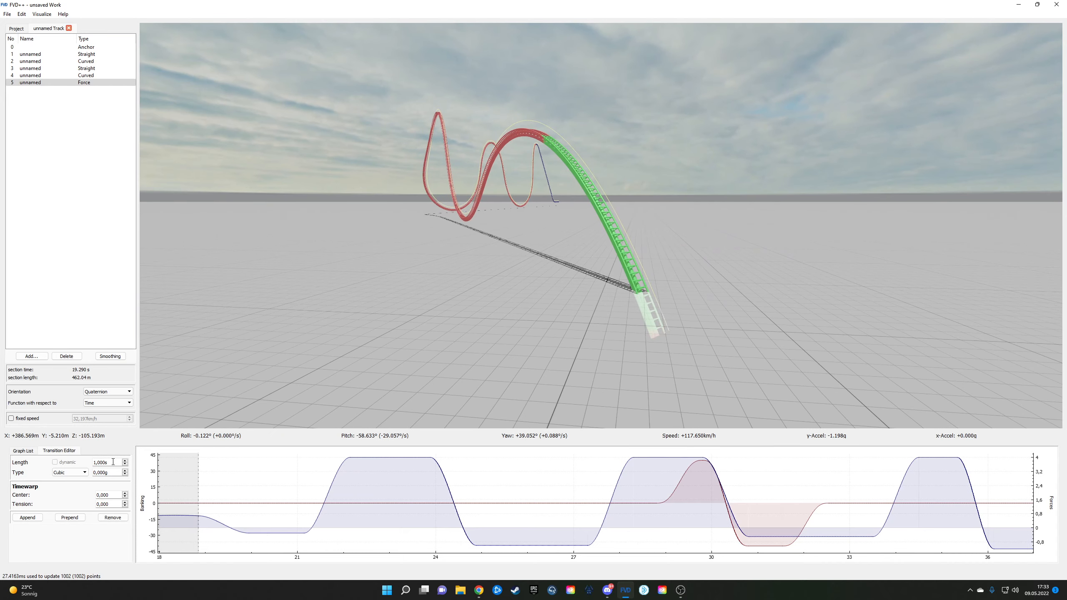
pyautogui.scroll(-1, 113, 462)
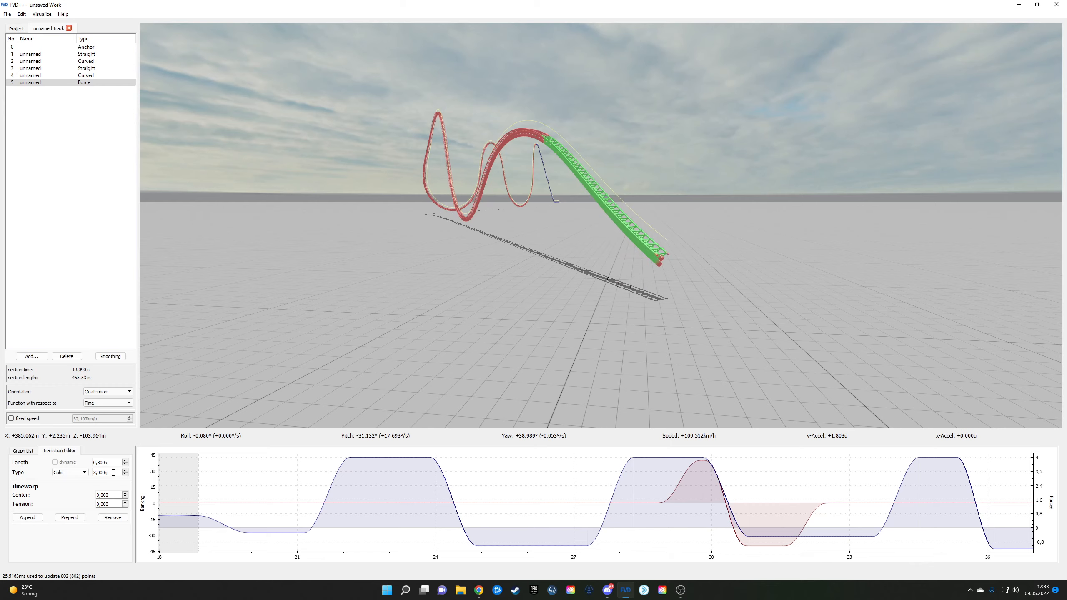
pyautogui.moveTo(713, 501); pyautogui.dragTo(425, 500)
pyautogui.moveTo(552, 255); pyautogui.dragTo(565, 247)
pyautogui.rightClick(565, 247)
pyautogui.press('s')
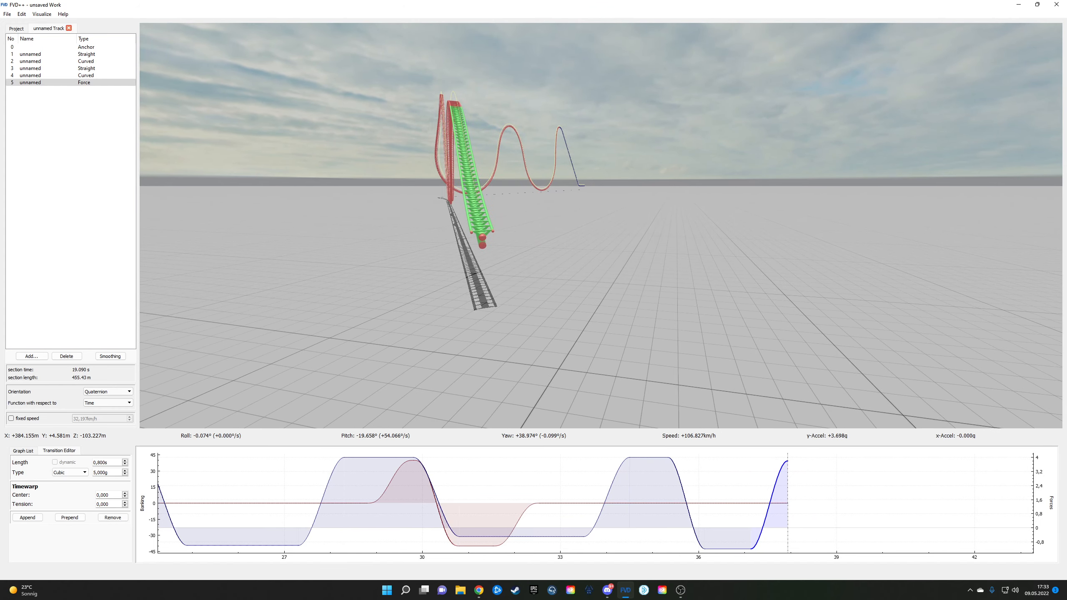
pyautogui.click(28, 517)
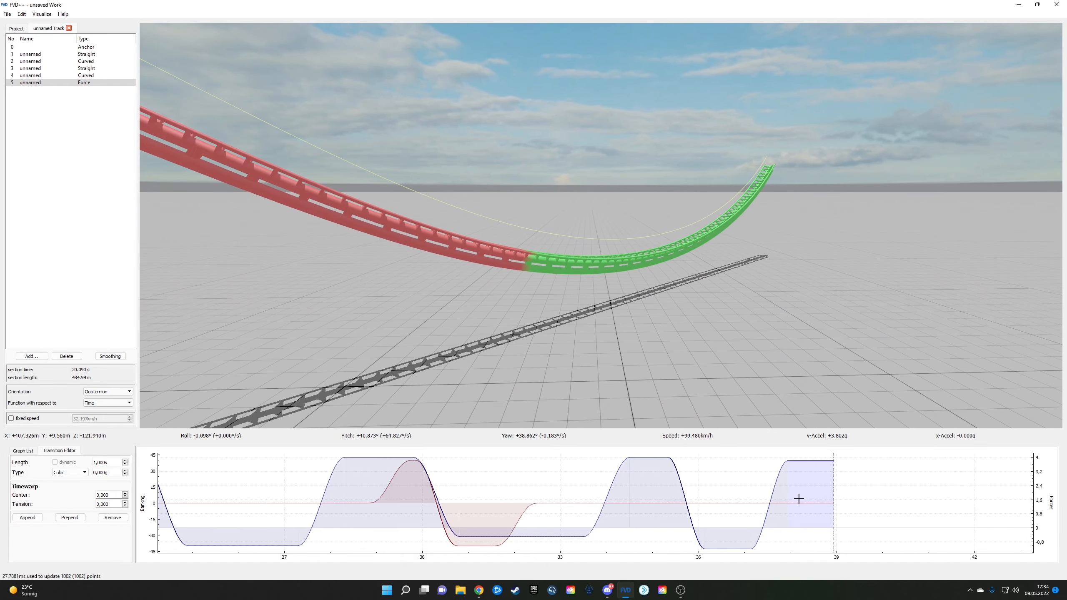
# Step: Turn off the dynamic length of the final constant roll transition and set its length to 5.000 s
pyautogui.click(747, 502)
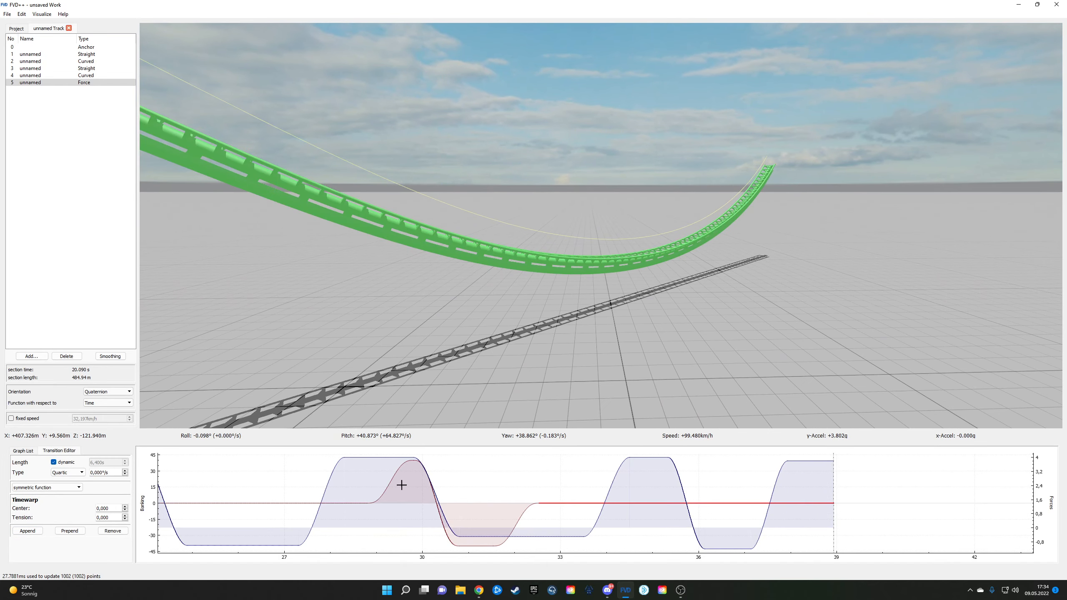
pyautogui.click(53, 462)
pyautogui.scroll(-1, 113, 462)
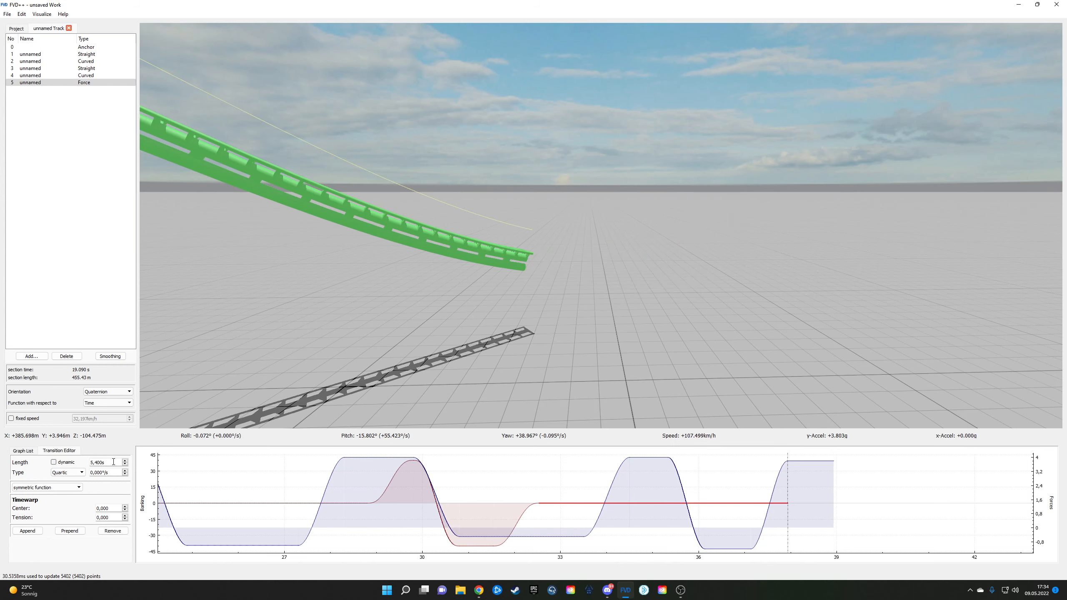
pyautogui.scroll(-4, 113, 462)
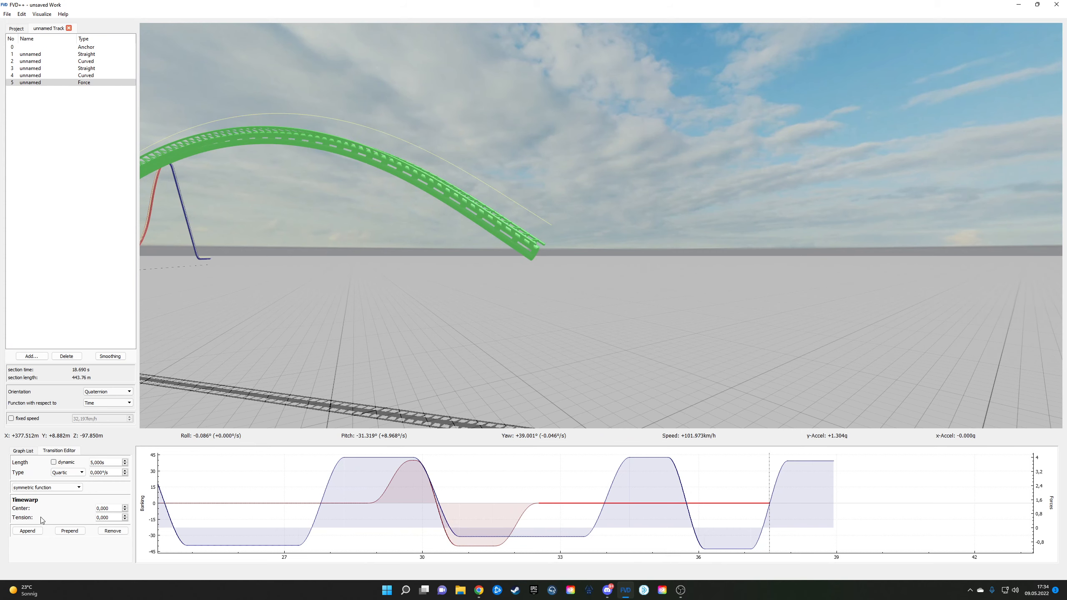
# Step: Append a 1.000 s Quintic roll transition with a change of -100°/s after the constant roll transition
pyautogui.click(27, 531)
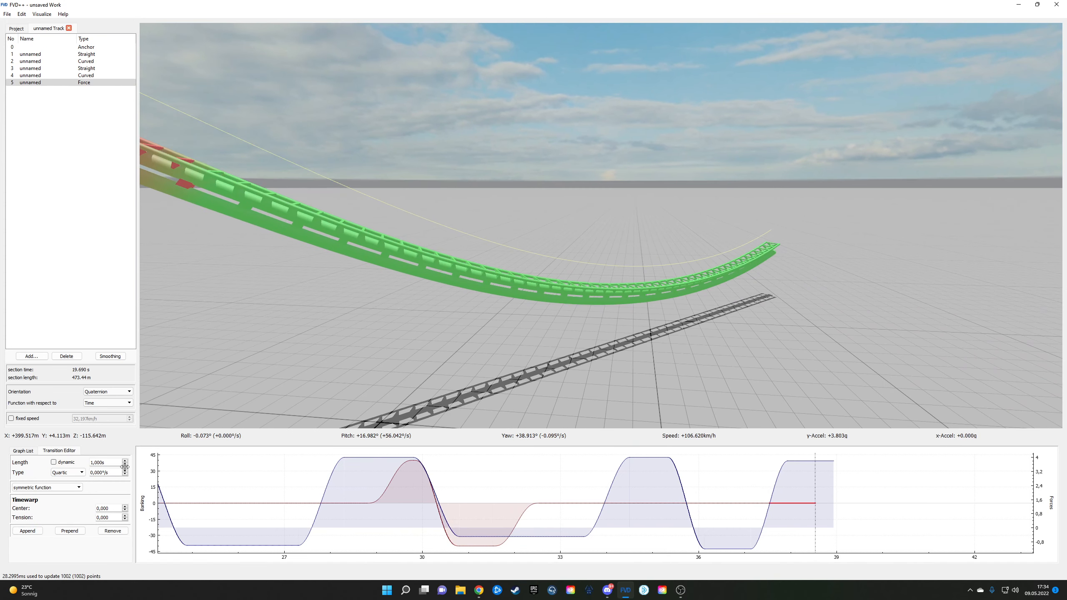
pyautogui.click(70, 473)
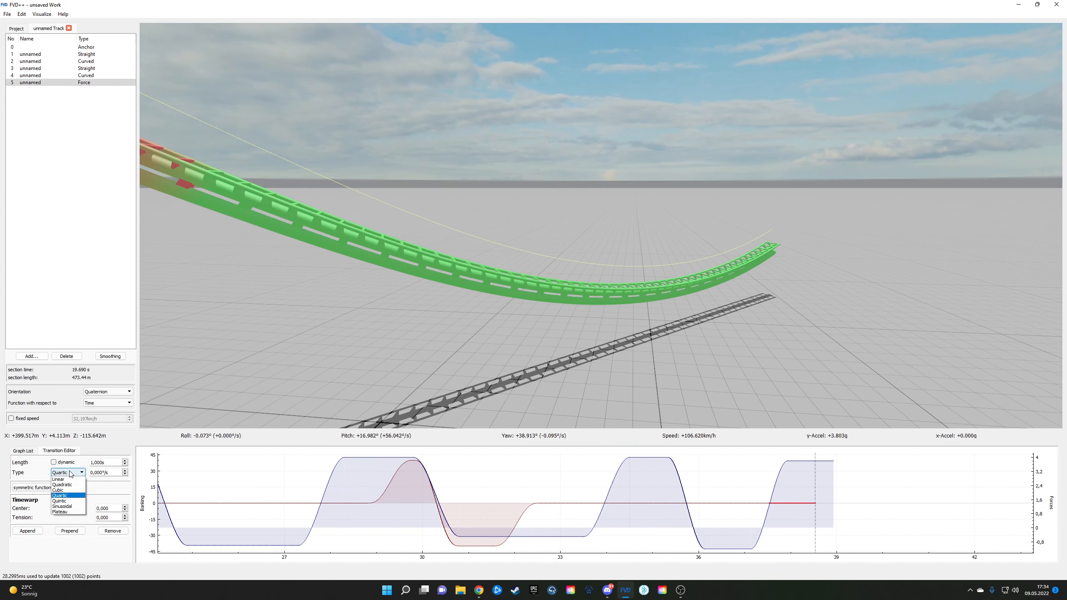
pyautogui.click(67, 500)
pyautogui.scroll(-10, 107, 473)
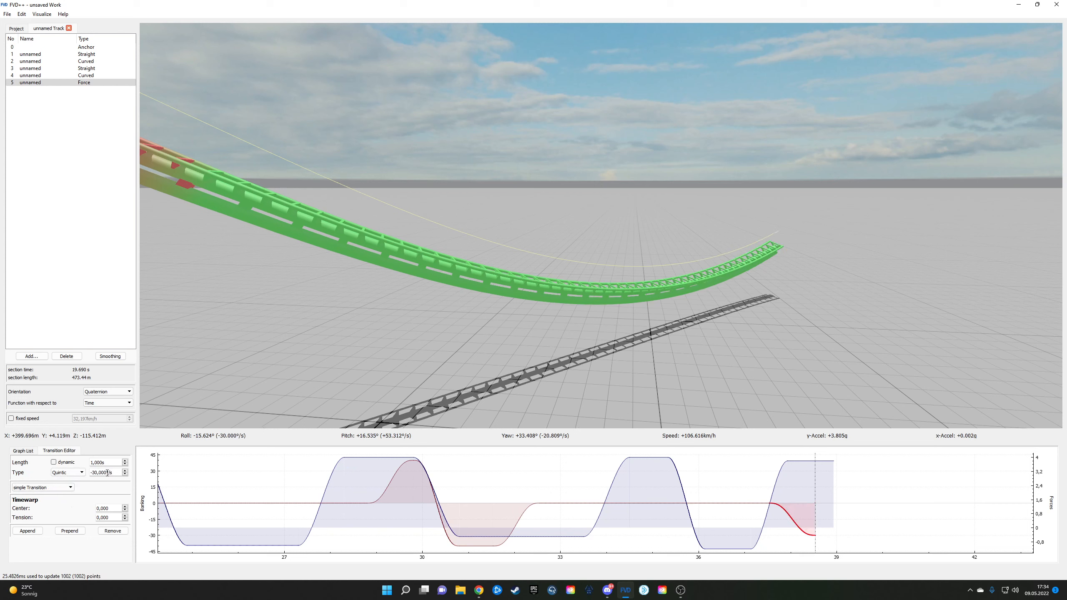
pyautogui.scroll(-10, 107, 473)
pyautogui.scroll(-10, 107, 473)
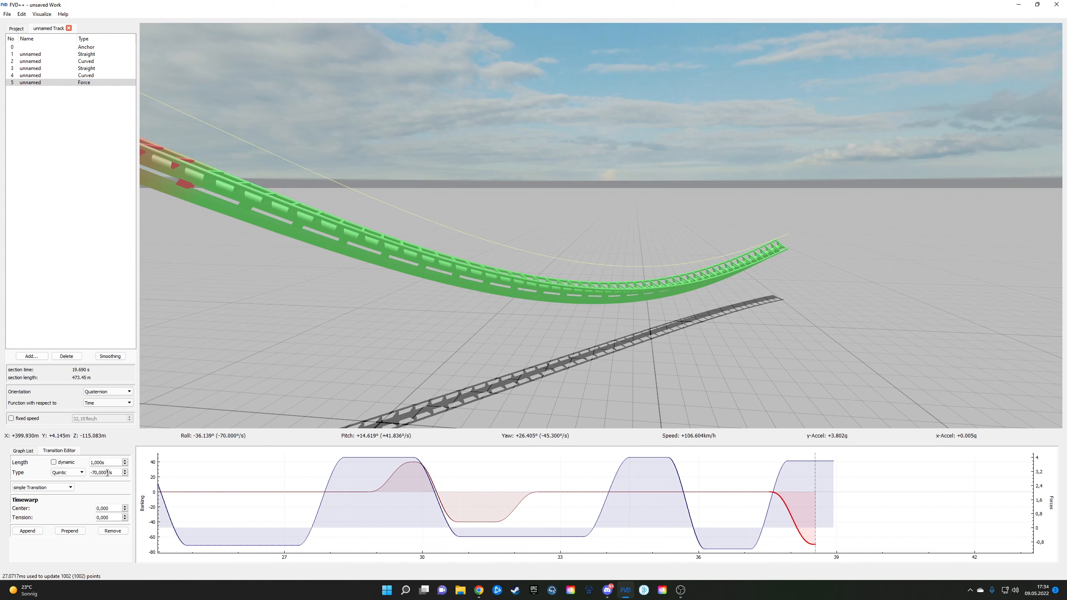
pyautogui.scroll(-10, 107, 473)
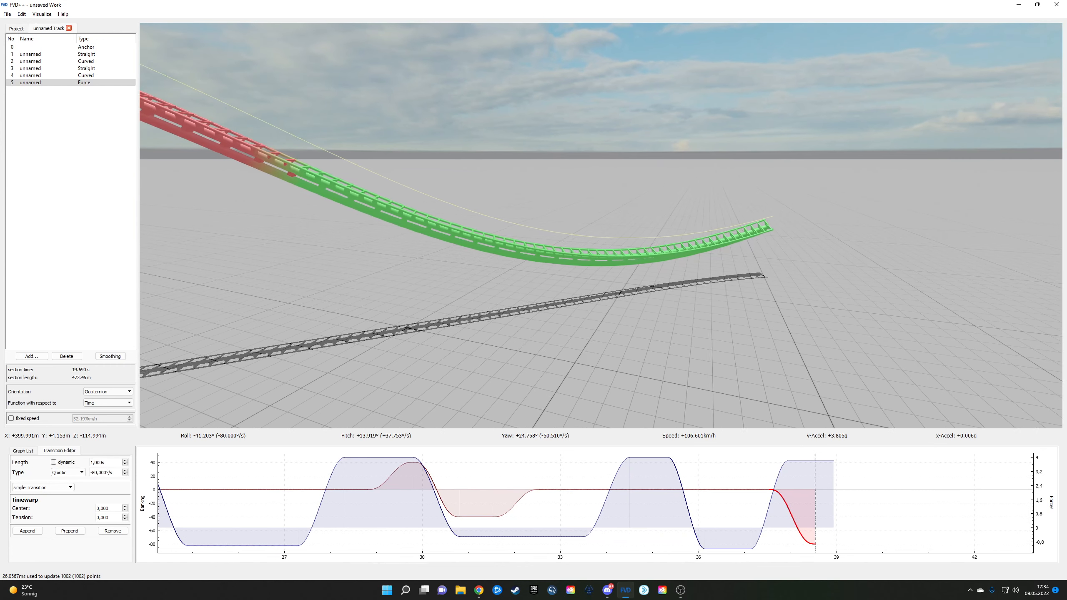
pyautogui.scroll(-20, 113, 472)
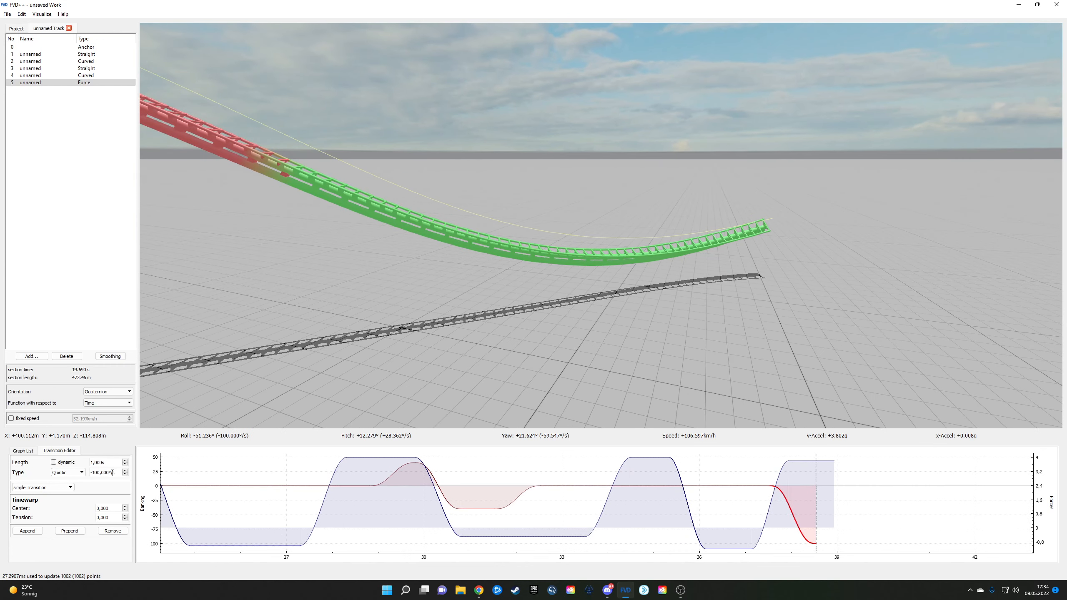
# Step: Shorten the constant roll transition before the -100°/s roll to 4.500 s
pyautogui.click(735, 487)
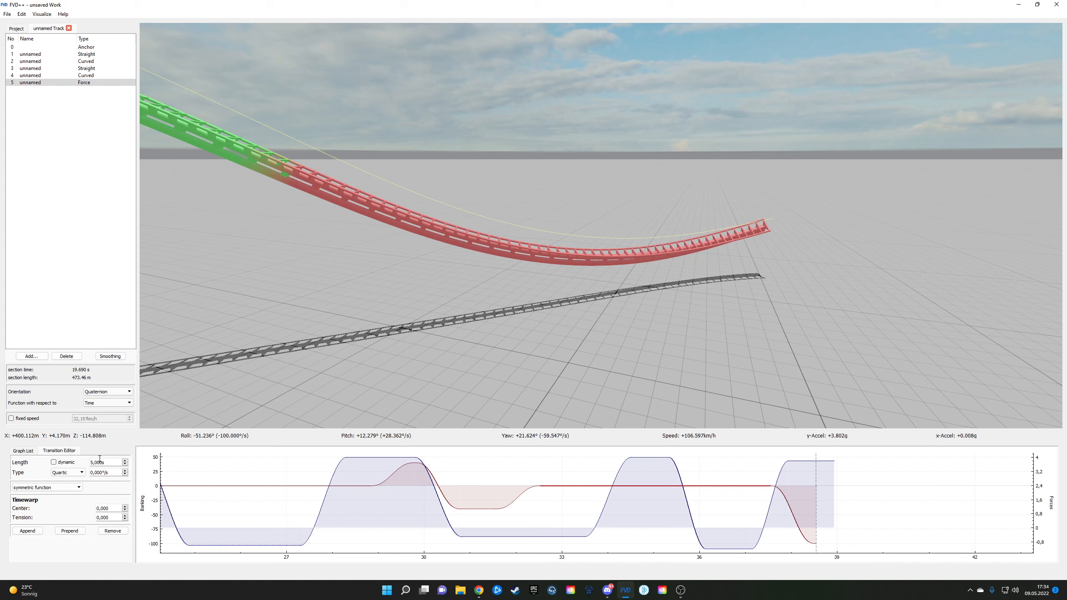
pyautogui.press('d')
pyautogui.moveTo(601, 226); pyautogui.dragTo(420, 220)
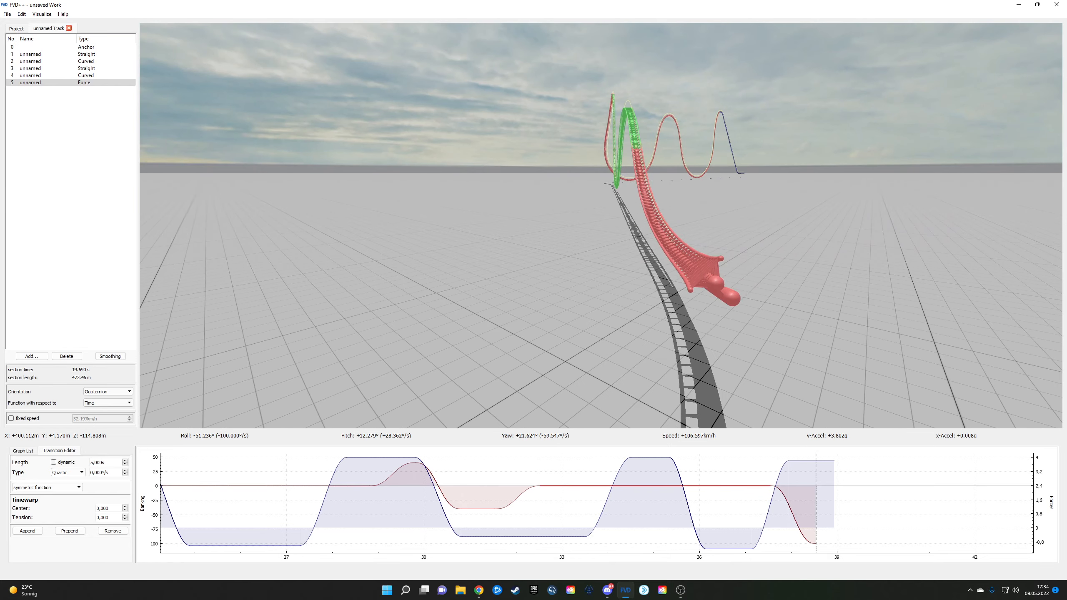
pyautogui.press('a')
pyautogui.moveTo(601, 226); pyautogui.dragTo(836, 212)
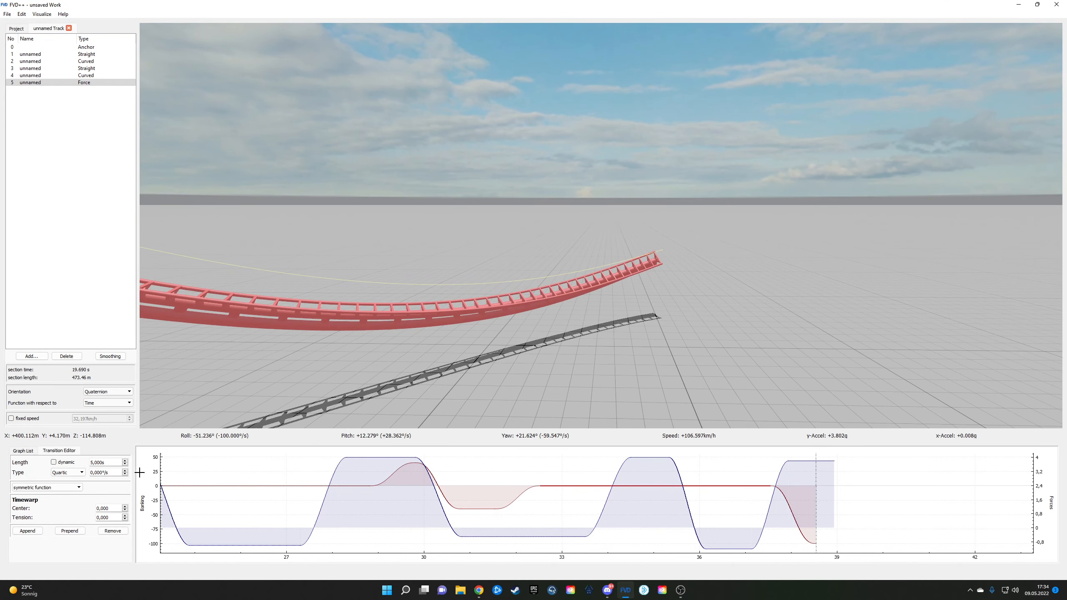
pyautogui.scroll(-2, 107, 460)
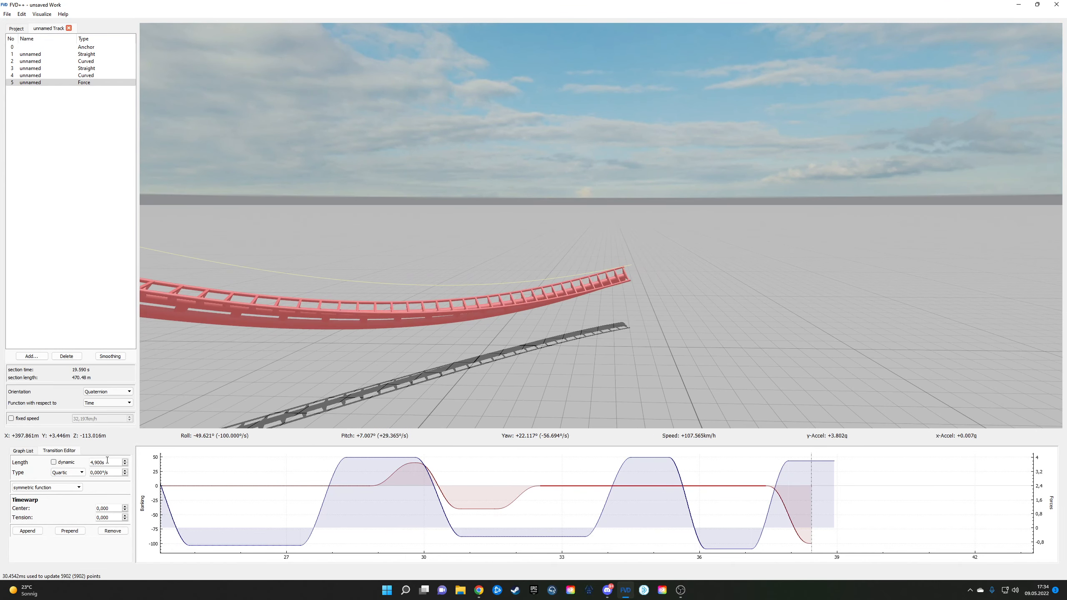
pyautogui.scroll(-1, 107, 460)
pyautogui.scroll(-1, 107, 460)
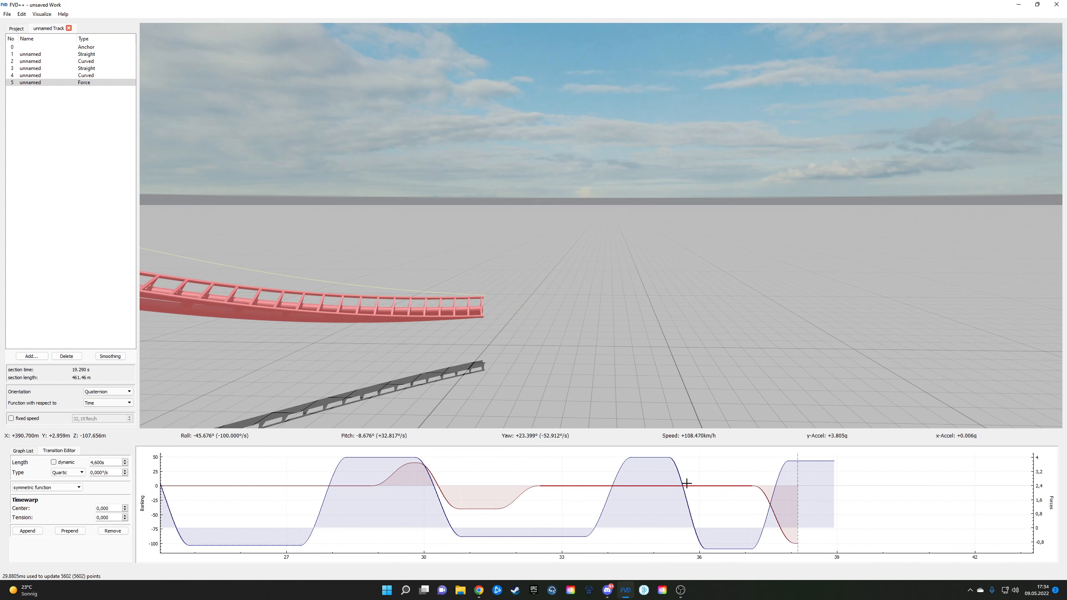
pyautogui.scroll(-1, 110, 464)
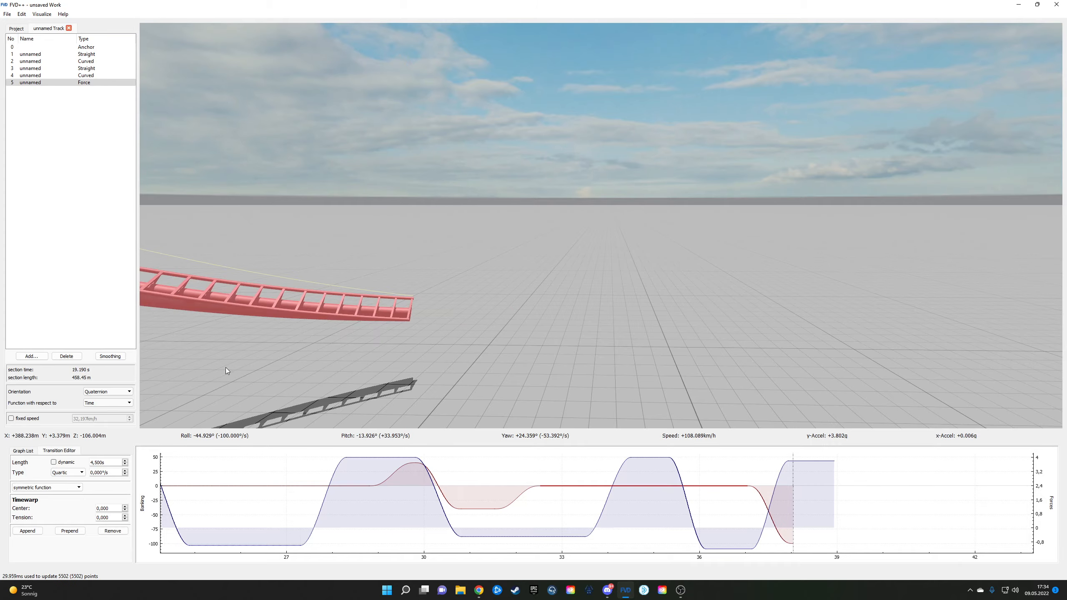
# Step: Examine the start of the roll into the new pull-out from along the track and from outside
pyautogui.moveTo(228, 370); pyautogui.dragTo(145, 365)
pyautogui.press('d')
pyautogui.press('d')
pyautogui.rightClick(336, 269)
pyautogui.press('s')
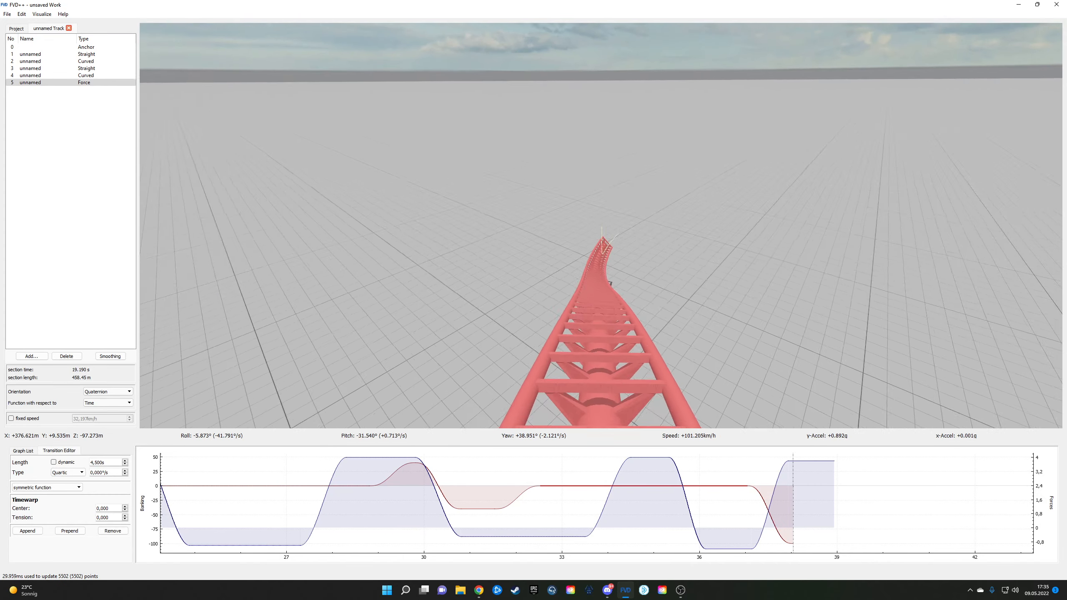
pyautogui.press('w')
pyautogui.press('w')
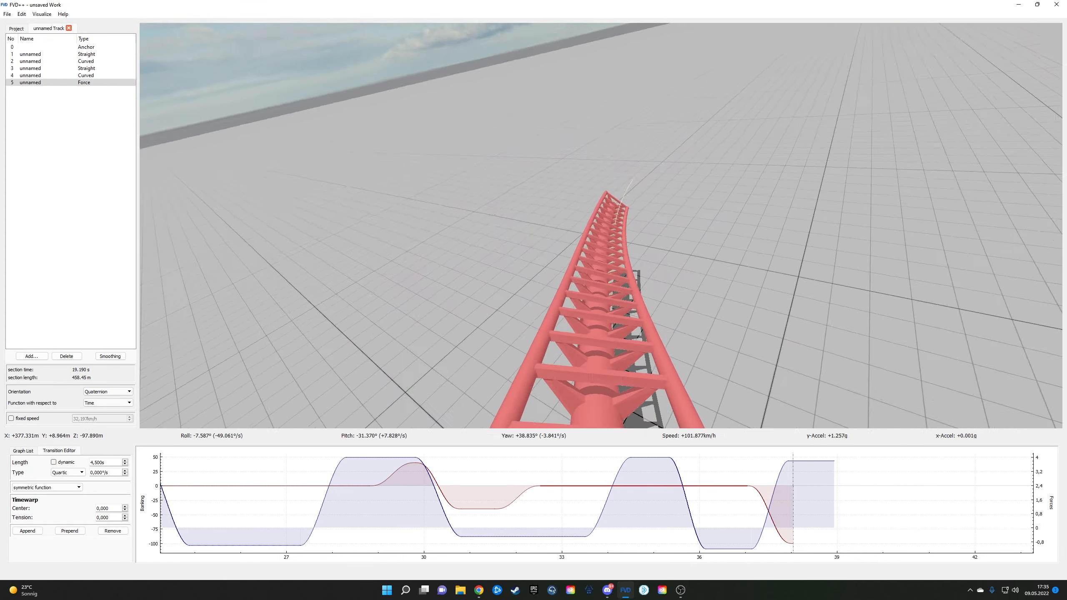
pyautogui.press('w')
pyautogui.rightClick(335, 269)
pyautogui.press('a')
pyautogui.moveTo(336, 269); pyautogui.dragTo(466, 269)
# Step: Append a 1.000 s Quintic roll transition of 100°/s after the -100°/s one to stop the roll
pyautogui.click(771, 523)
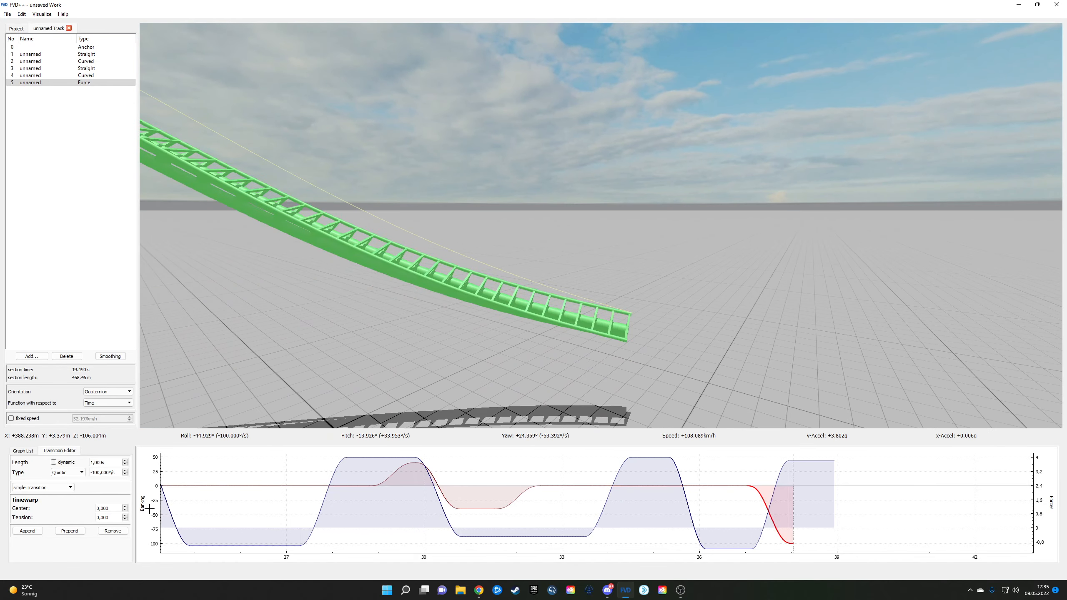
pyautogui.click(31, 531)
pyautogui.click(61, 482)
pyautogui.click(60, 486)
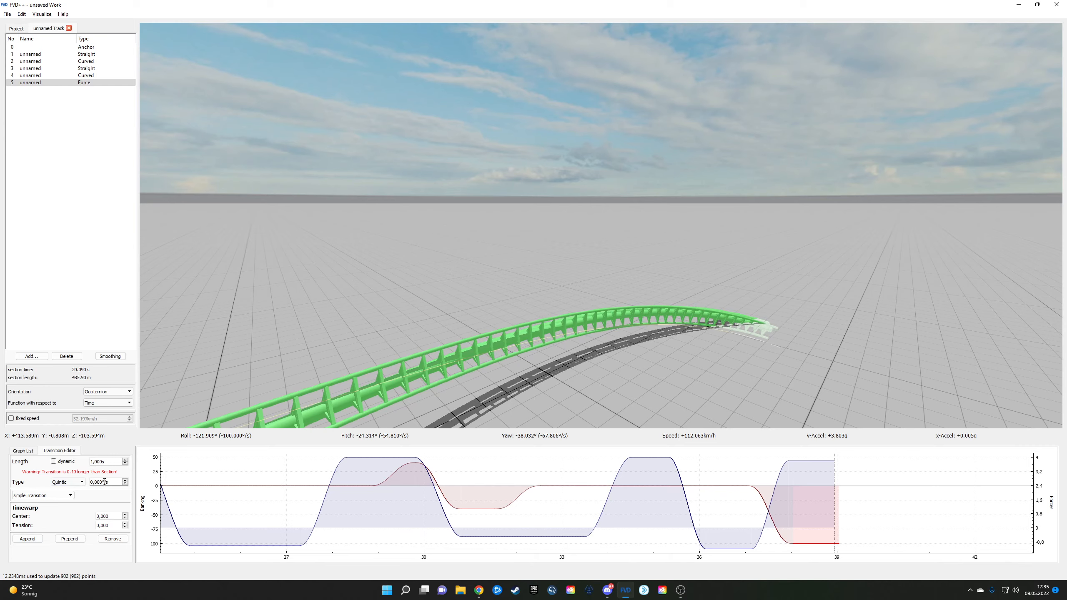
pyautogui.scroll(10, 105, 482)
pyautogui.moveTo(235, 370); pyautogui.dragTo(189, 256)
pyautogui.press('w')
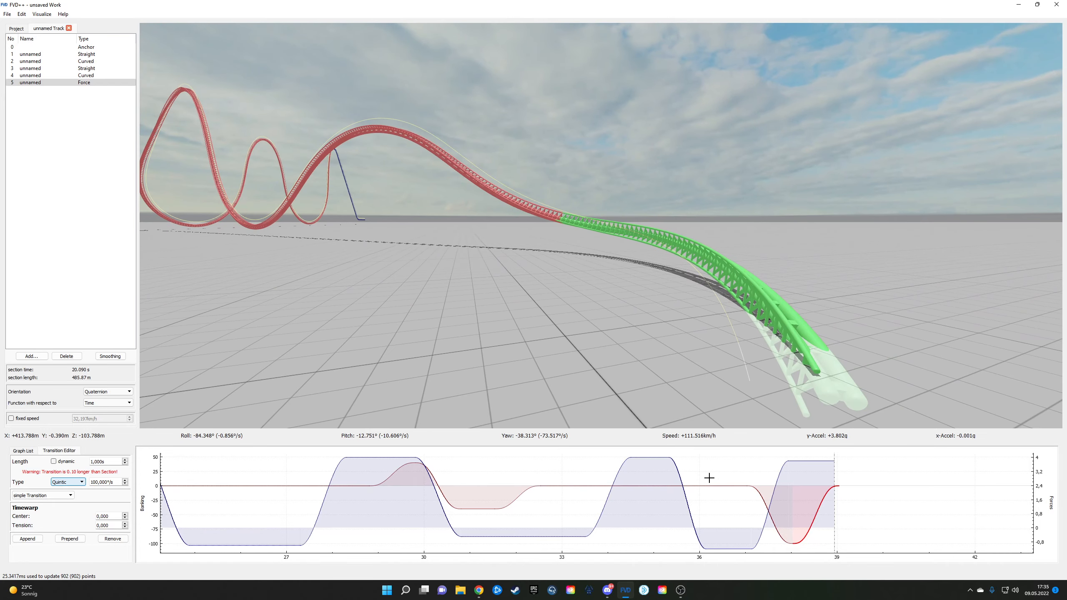
# Step: Set the length of the constant roll transition before the roll to 4.650 s
pyautogui.click(604, 503)
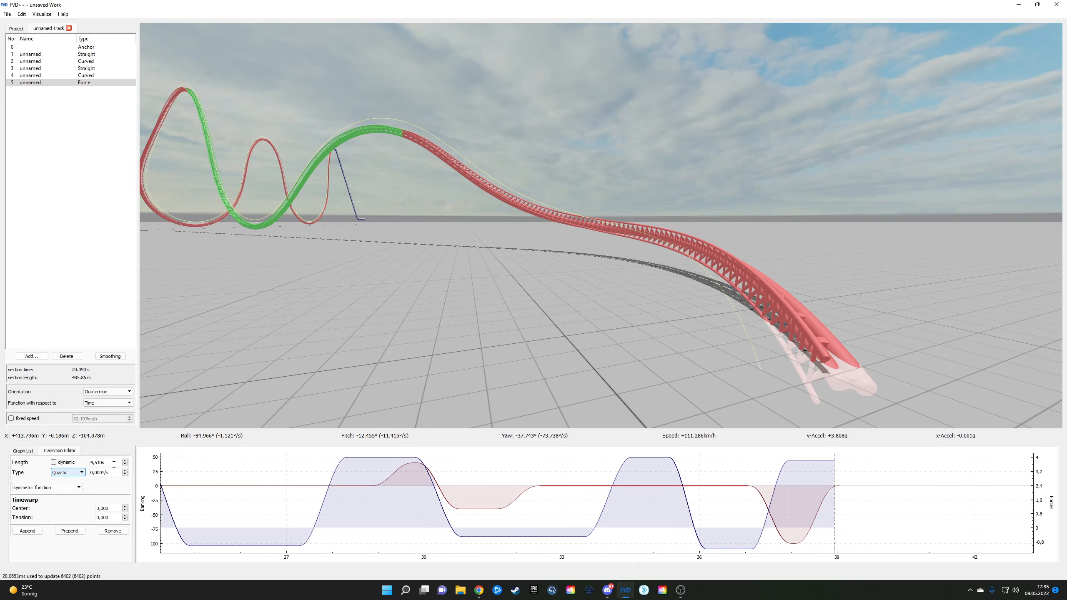
pyautogui.scroll(7, 114, 464)
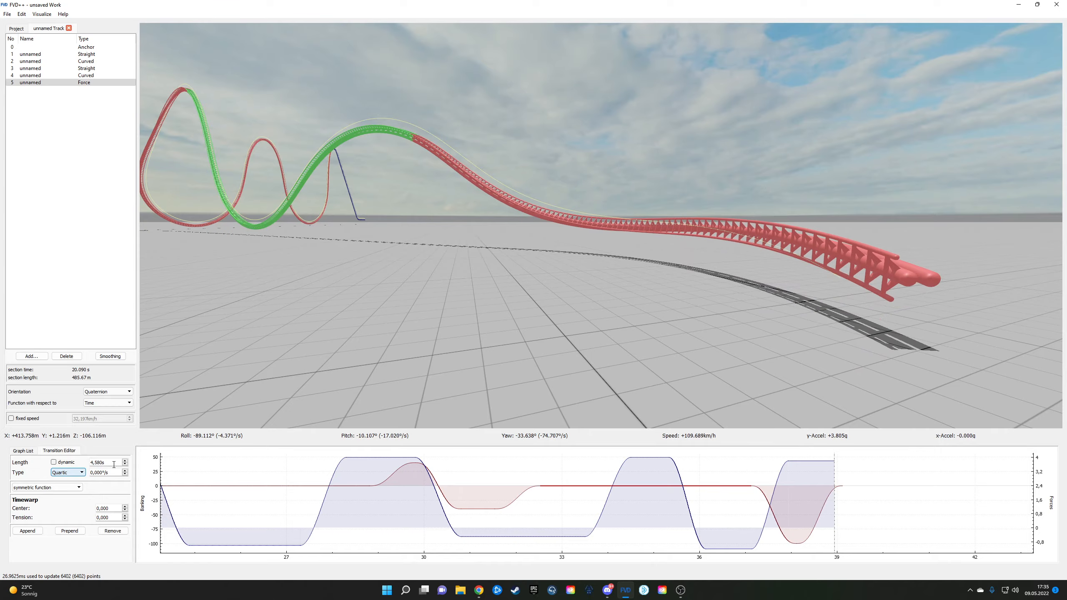
pyautogui.scroll(7, 113, 464)
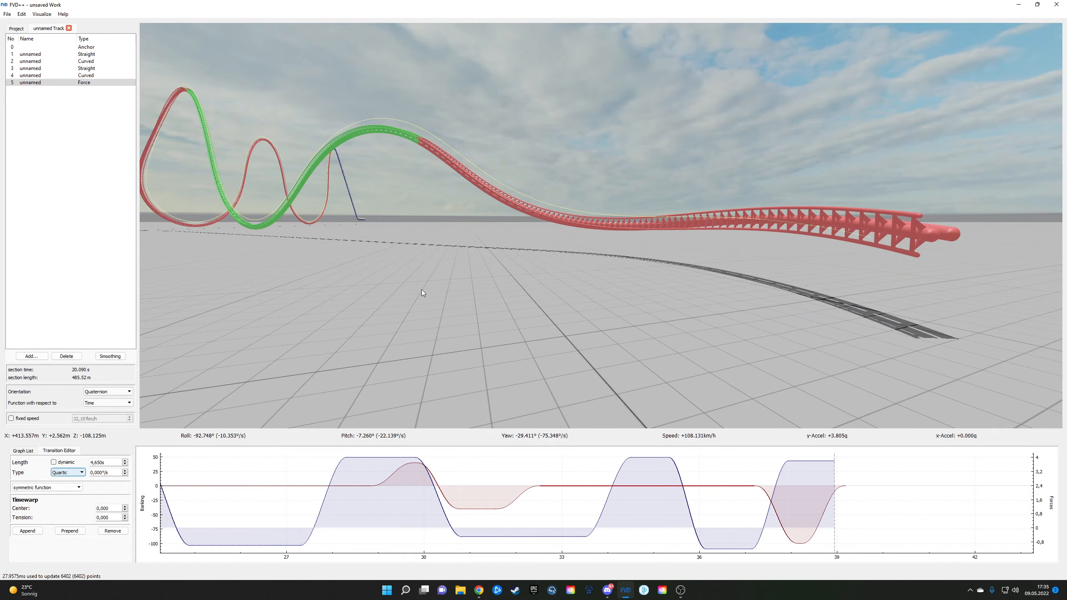
# Step: Set the roll-in transition of the pull-out to -90°/s and the following roll-out transition to 90°/s
pyautogui.moveTo(422, 293); pyautogui.dragTo(430, 289)
pyautogui.press('r')
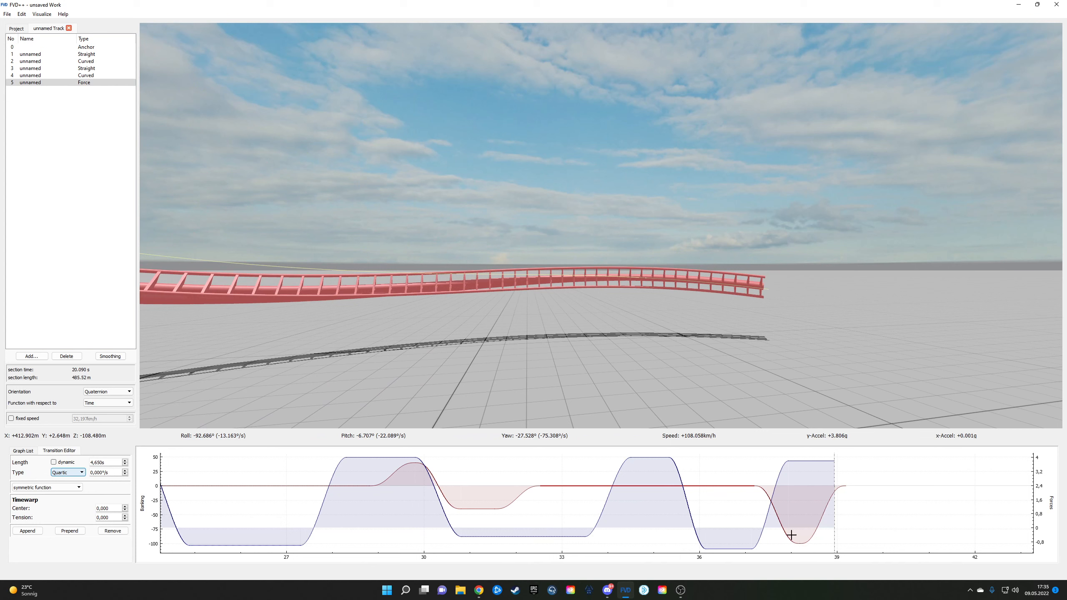
pyautogui.click(779, 521)
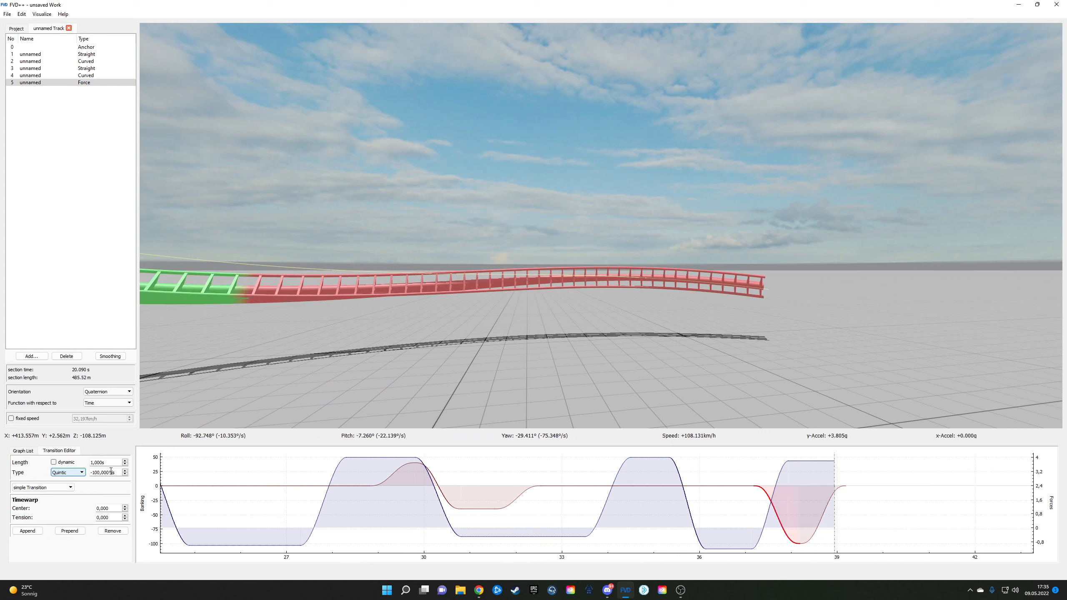
pyautogui.click(826, 491)
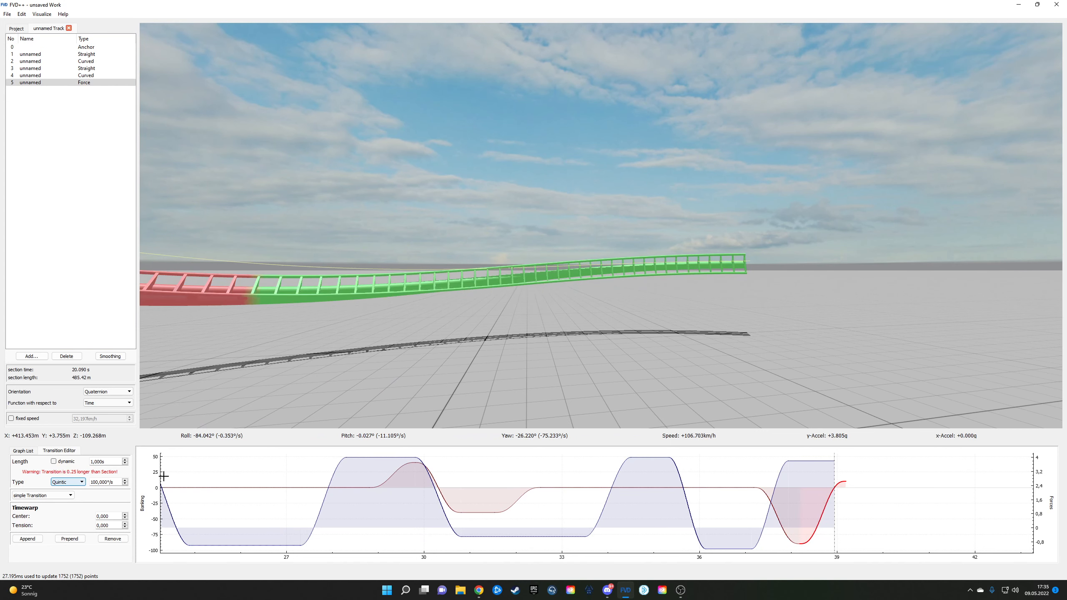
pyautogui.scroll(-1, 112, 482)
pyautogui.moveTo(257, 405); pyautogui.dragTo(792, 395)
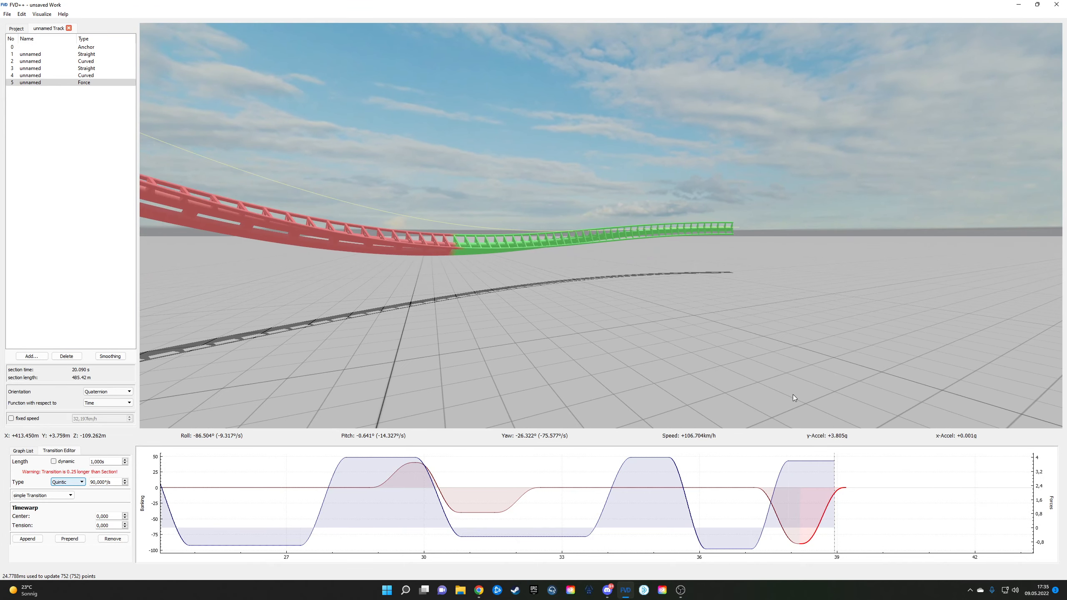
# Step: Set the length of the constant roll transition before the pull-out's roll to 4.670 s
pyautogui.click(722, 487)
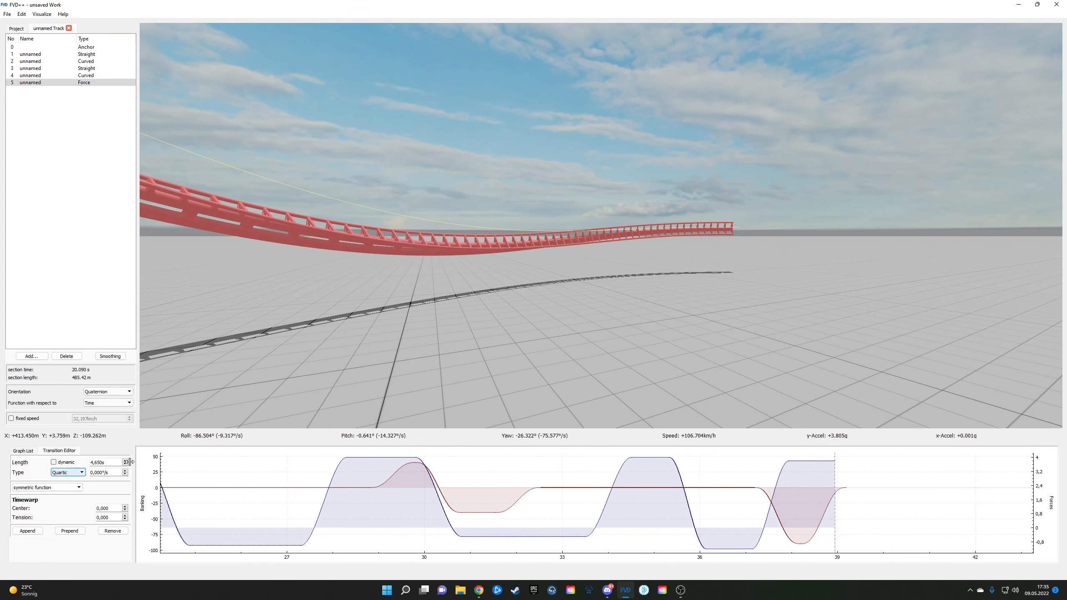
pyautogui.scroll(1, 110, 463)
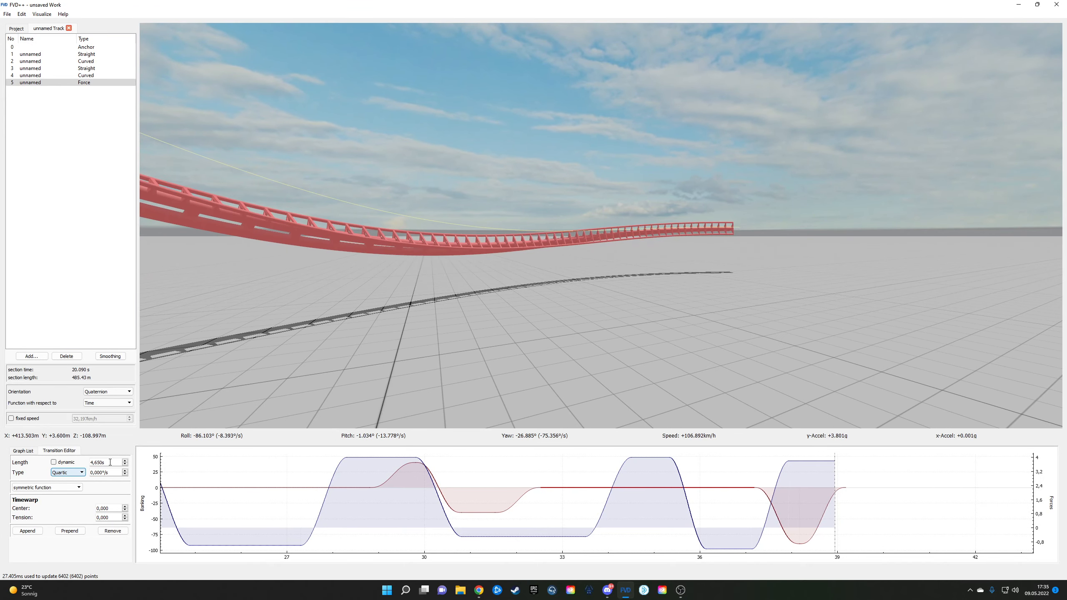
pyautogui.scroll(1, 110, 462)
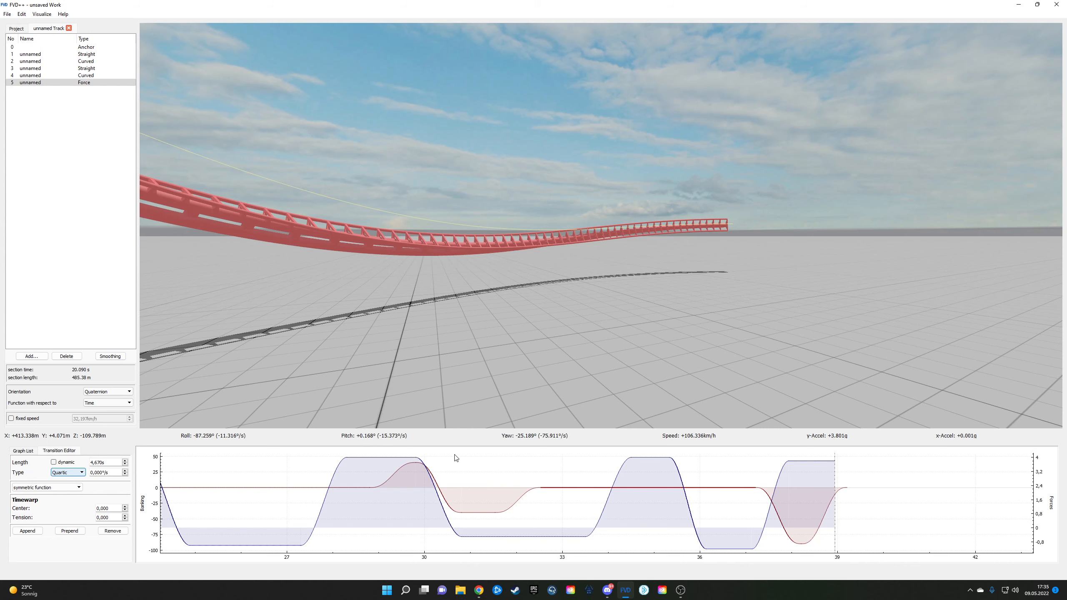
# Step: Lengthen the pull-out's constant force transition to 2.000 s and append a 1.000 s Quartic 0°/s roll transition after the roll-out
pyautogui.click(819, 461)
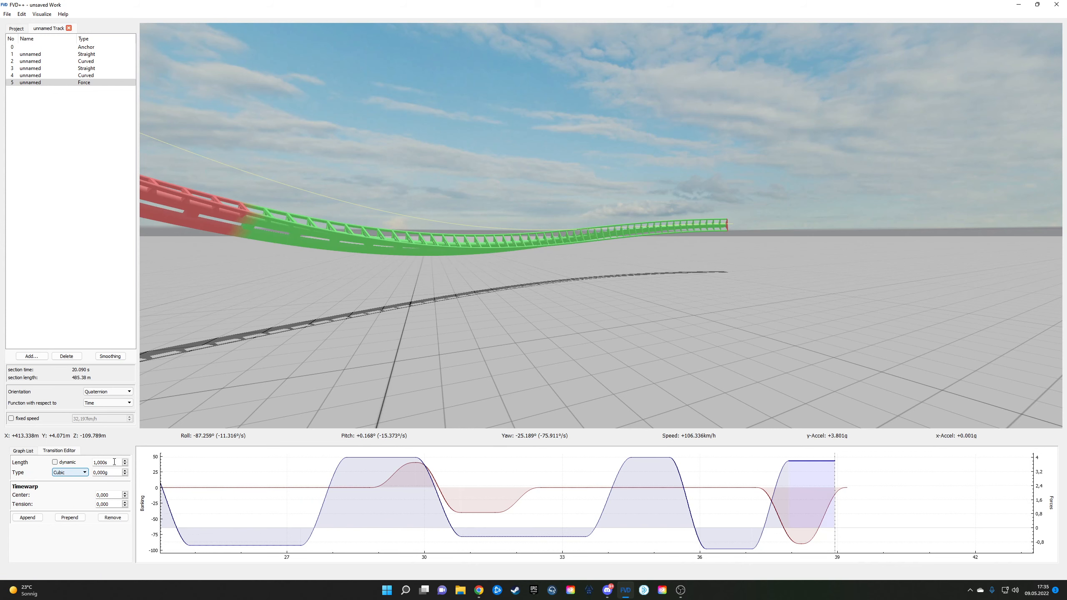
pyautogui.scroll(1, 114, 462)
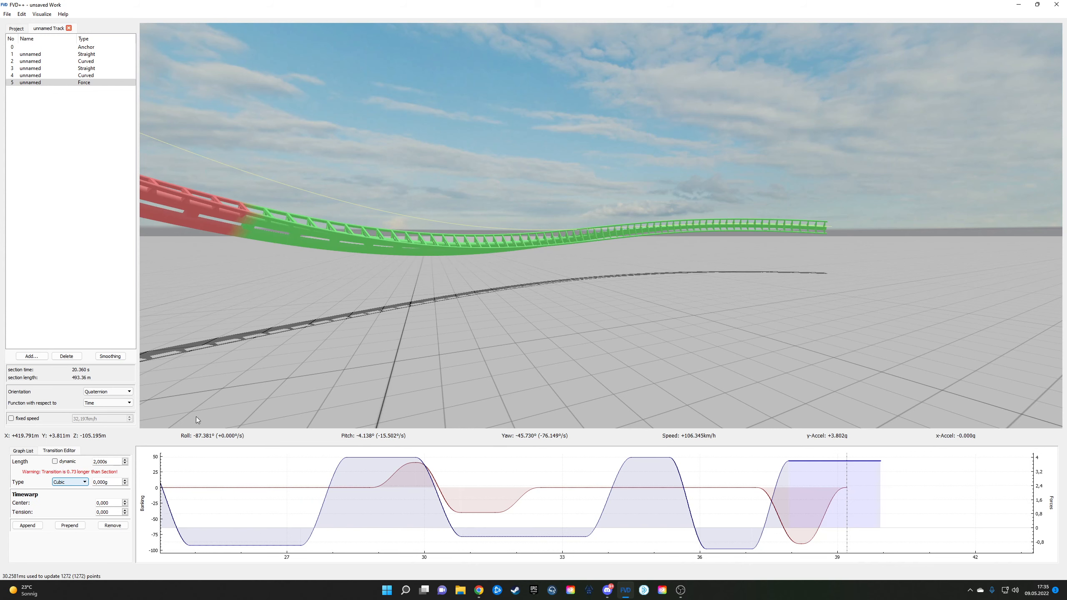
pyautogui.click(841, 489)
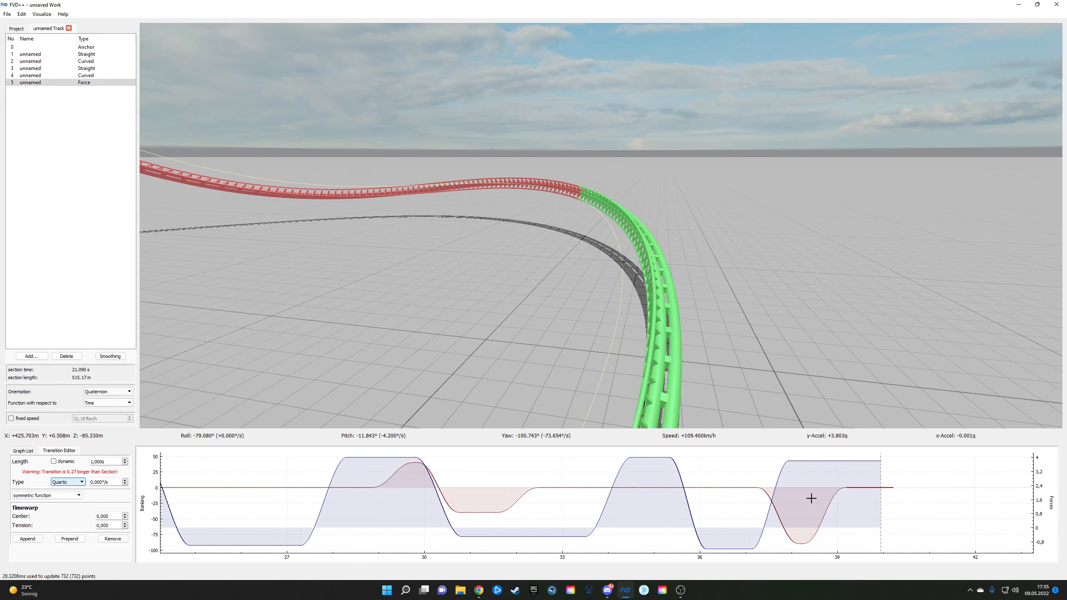
# Step: Shorten the constant roll transition before the roll to 4.580 s and the 90°/s roll-out transition to 0.800 s
pyautogui.click(738, 488)
pyautogui.scroll(-7, 101, 464)
pyautogui.scroll(-1, 103, 462)
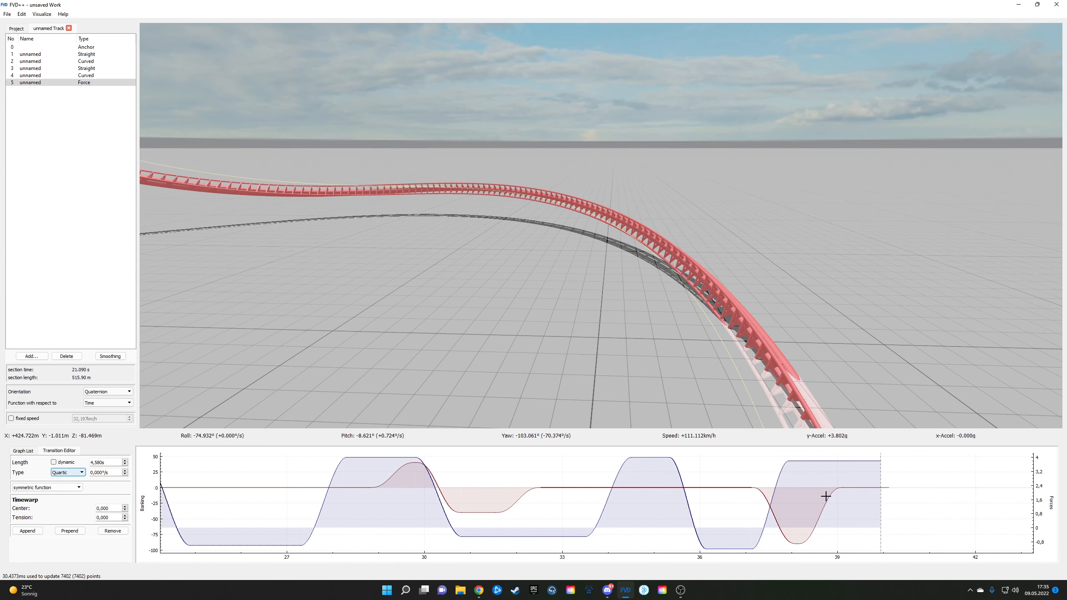
pyautogui.click(825, 496)
pyautogui.scroll(-20, 106, 459)
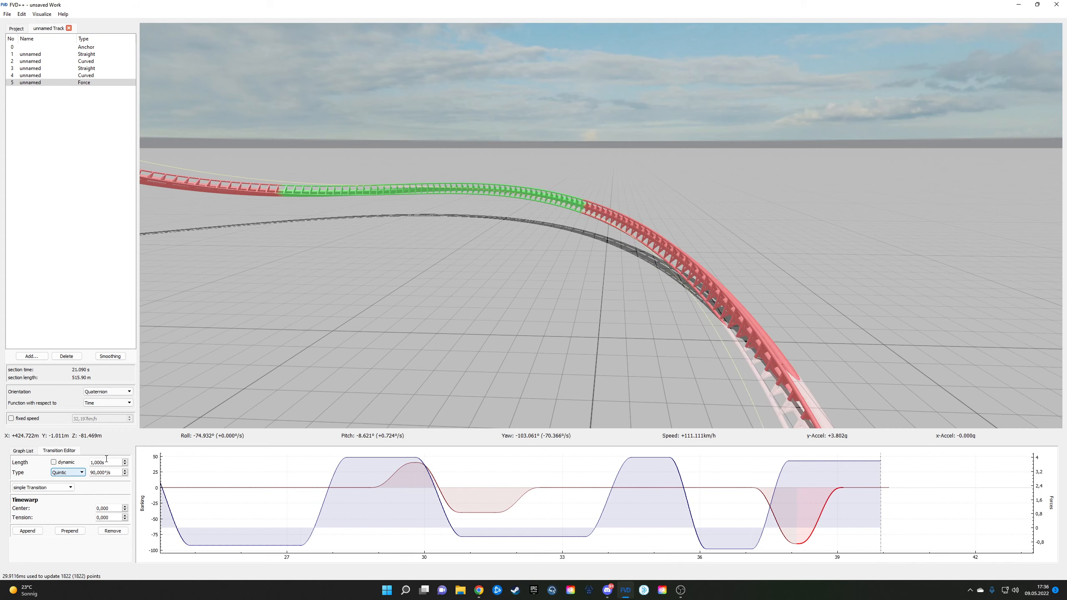
# Step: Lengthen the turn's constant force transition to 3.000 s and make the final constant roll transition's length dynamic
pyautogui.moveTo(546, 269); pyautogui.dragTo(639, 311)
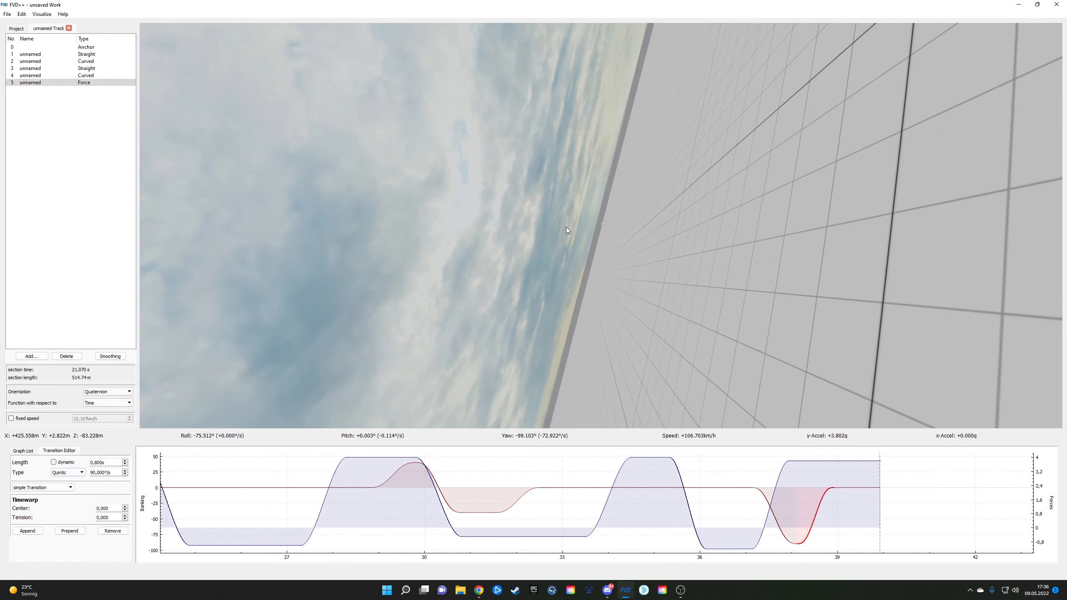
pyautogui.press('r')
pyautogui.moveTo(567, 231); pyautogui.dragTo(504, 202)
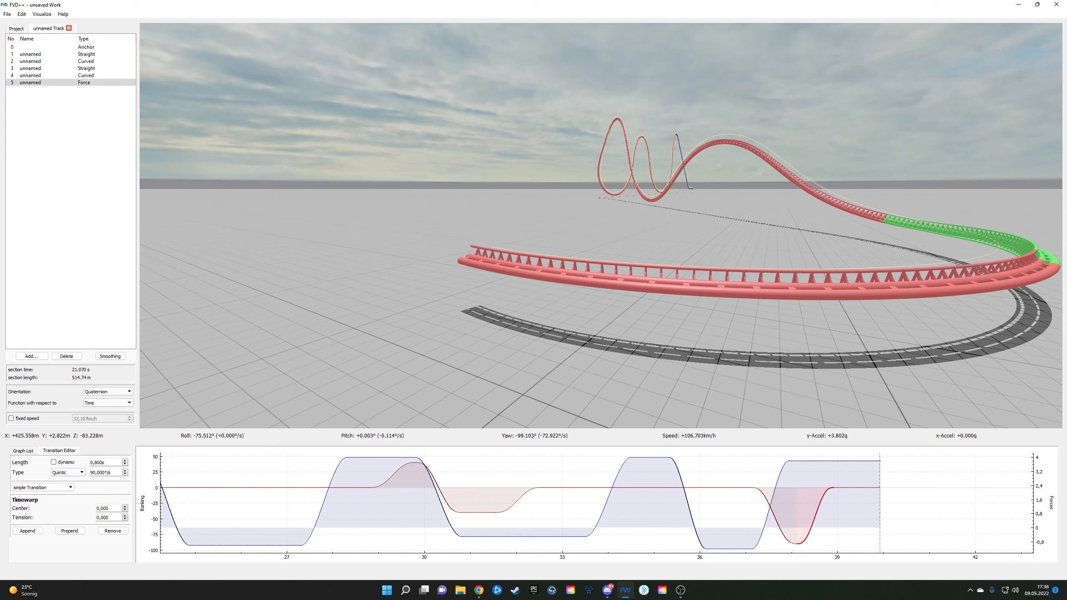
pyautogui.moveTo(601, 226); pyautogui.dragTo(327, 227)
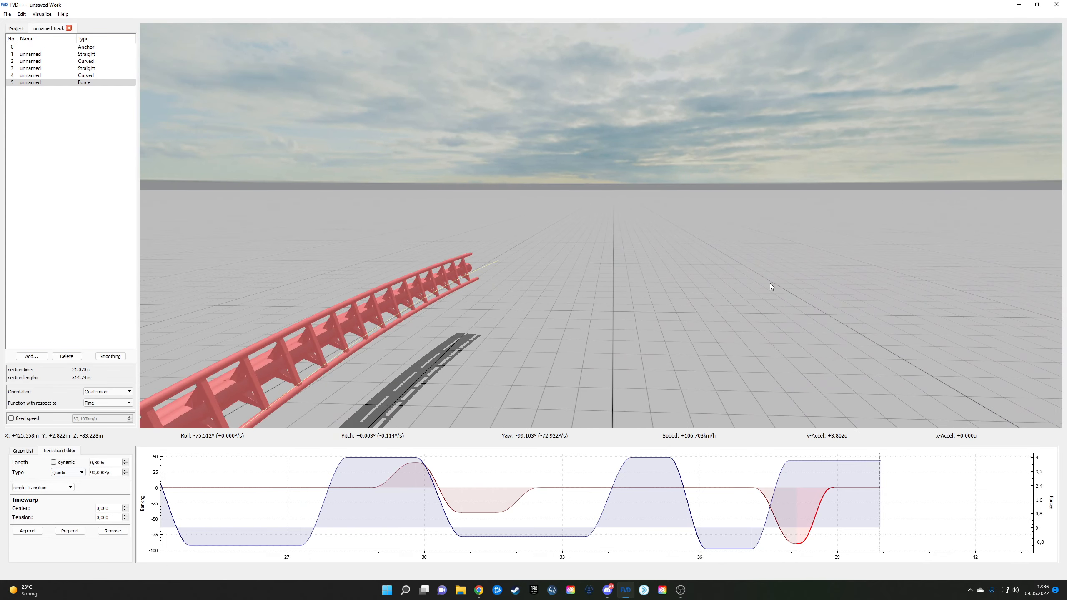
pyautogui.moveTo(609, 365); pyautogui.dragTo(610, 333)
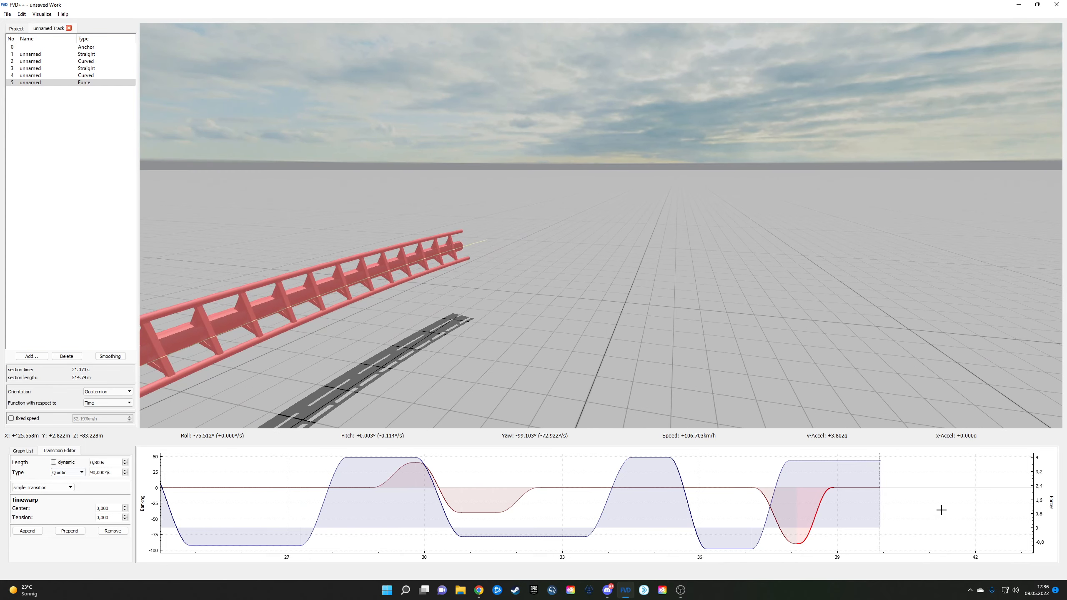
pyautogui.click(853, 460)
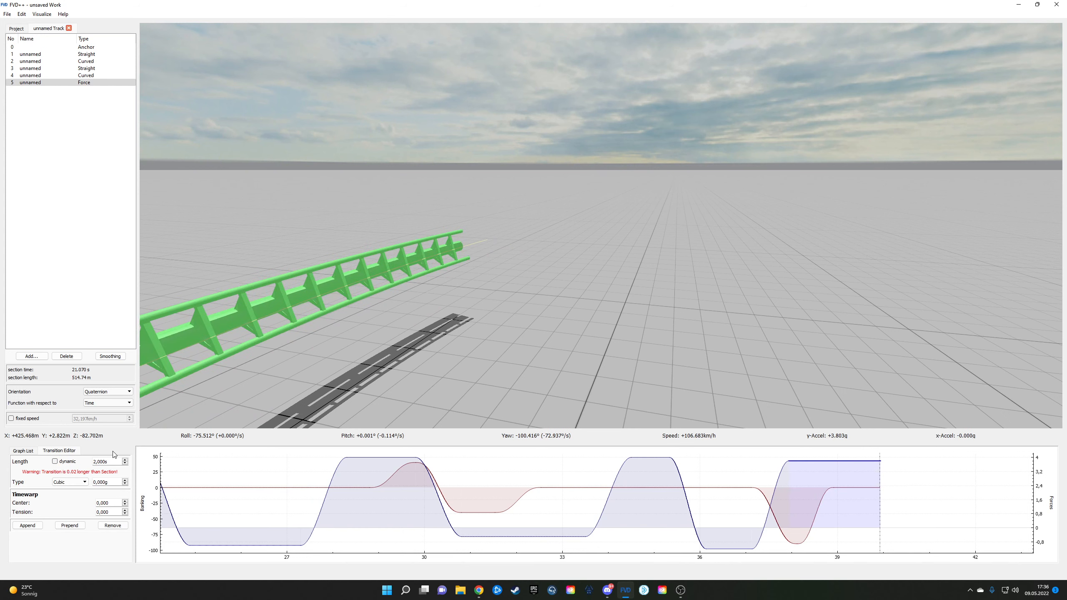
pyautogui.scroll(1, 113, 462)
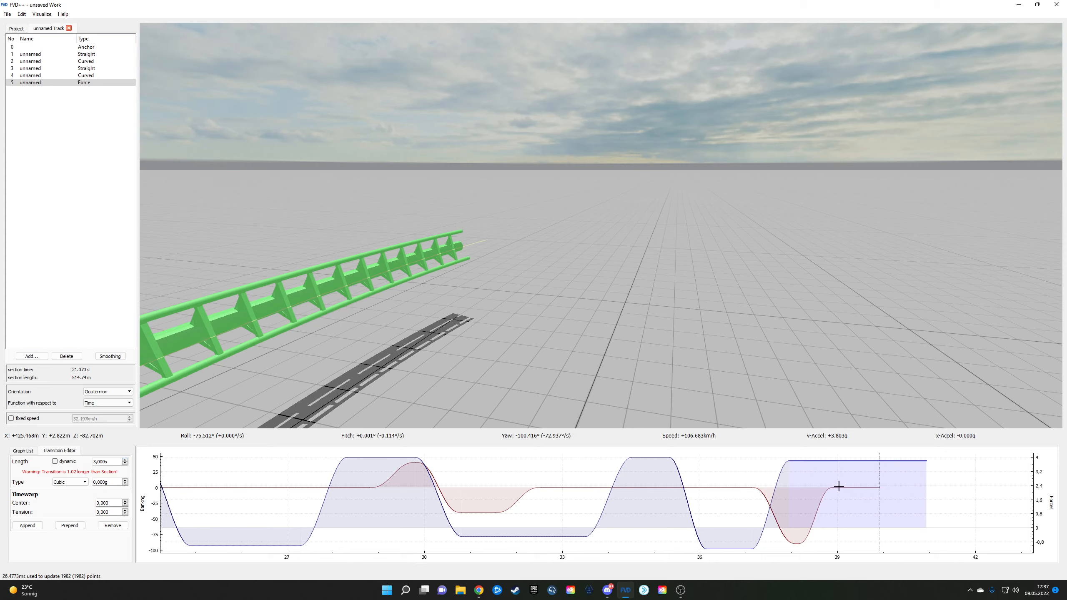
pyautogui.click(856, 488)
pyautogui.click(54, 461)
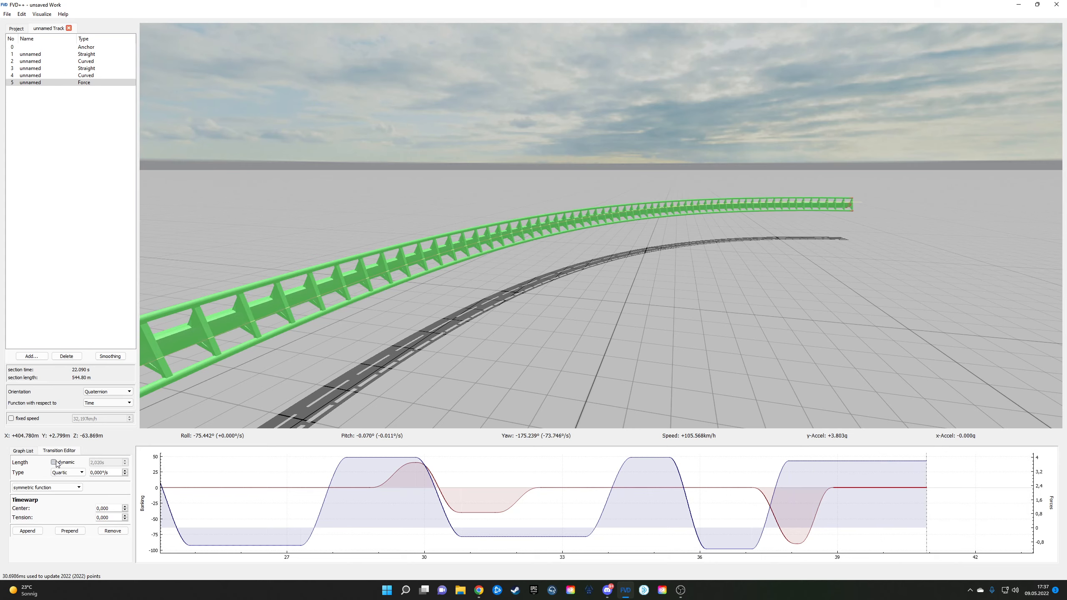
# Step: Examine the extended banked turn from along the track and from outside, in relation to the earlier elements
pyautogui.press('s')
pyautogui.press('r')
pyautogui.press('s')
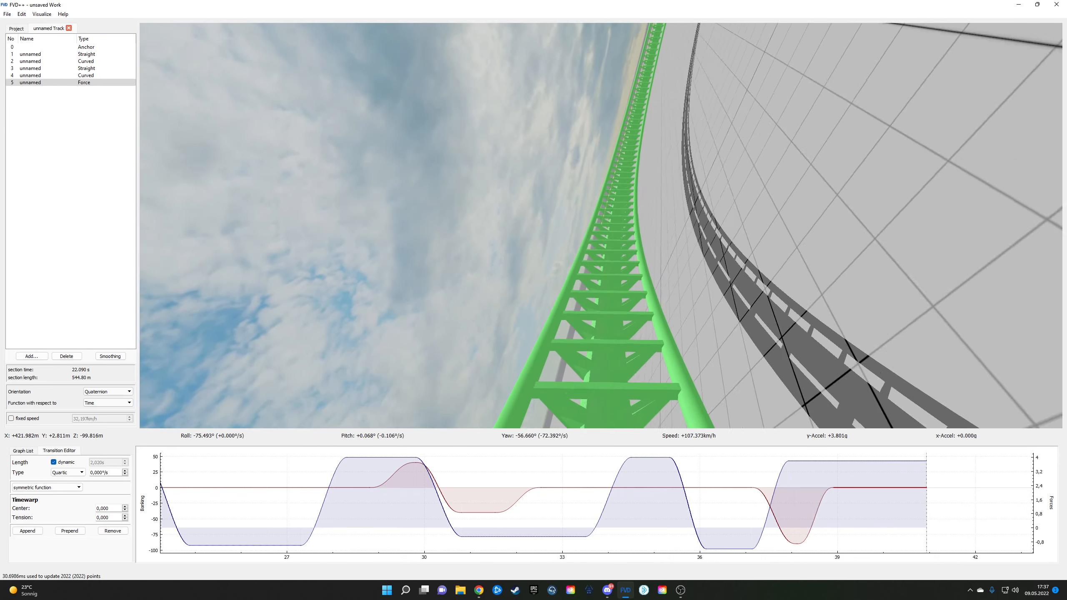
pyautogui.press('r')
pyautogui.moveTo(600, 269); pyautogui.dragTo(524, 314)
pyautogui.press('s')
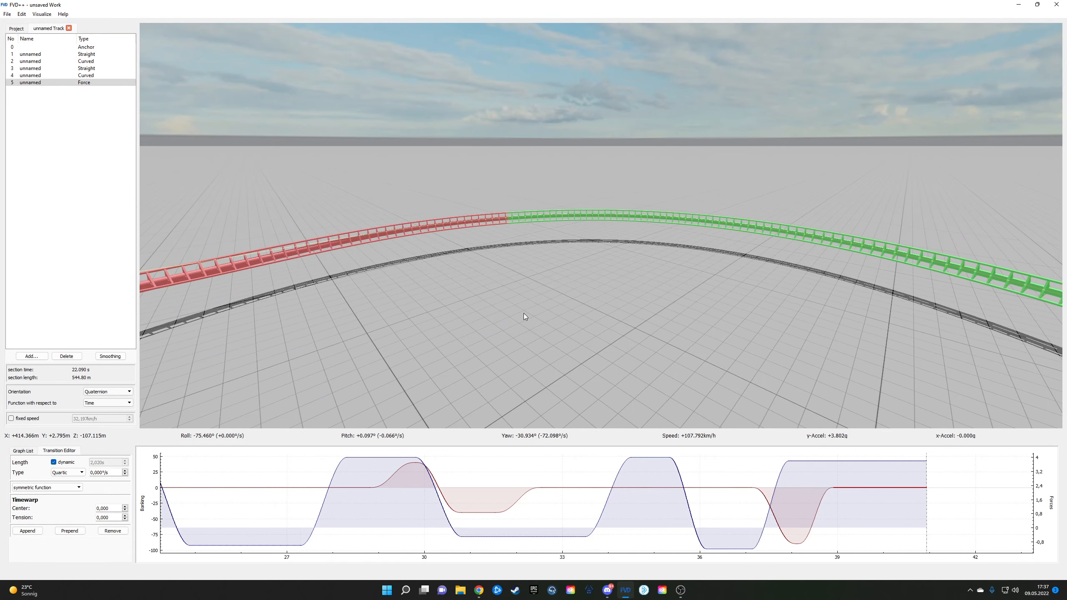
pyautogui.moveTo(542, 268); pyautogui.dragTo(671, 214)
pyautogui.press('d')
pyautogui.press('a')
pyautogui.moveTo(505, 382); pyautogui.dragTo(563, 414)
pyautogui.press('w')
pyautogui.press('s')
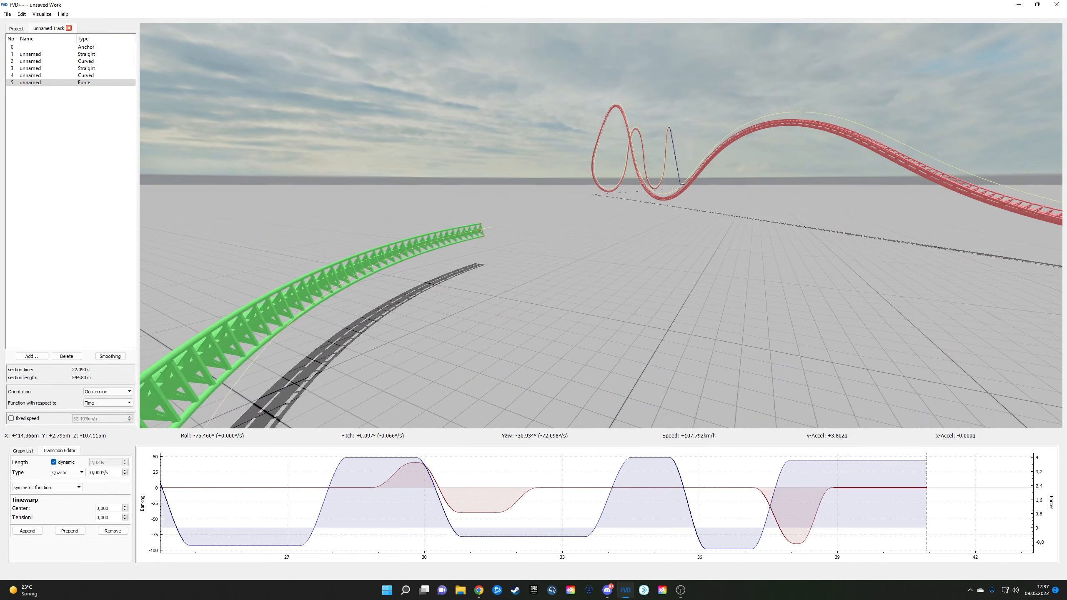
pyautogui.press('d')
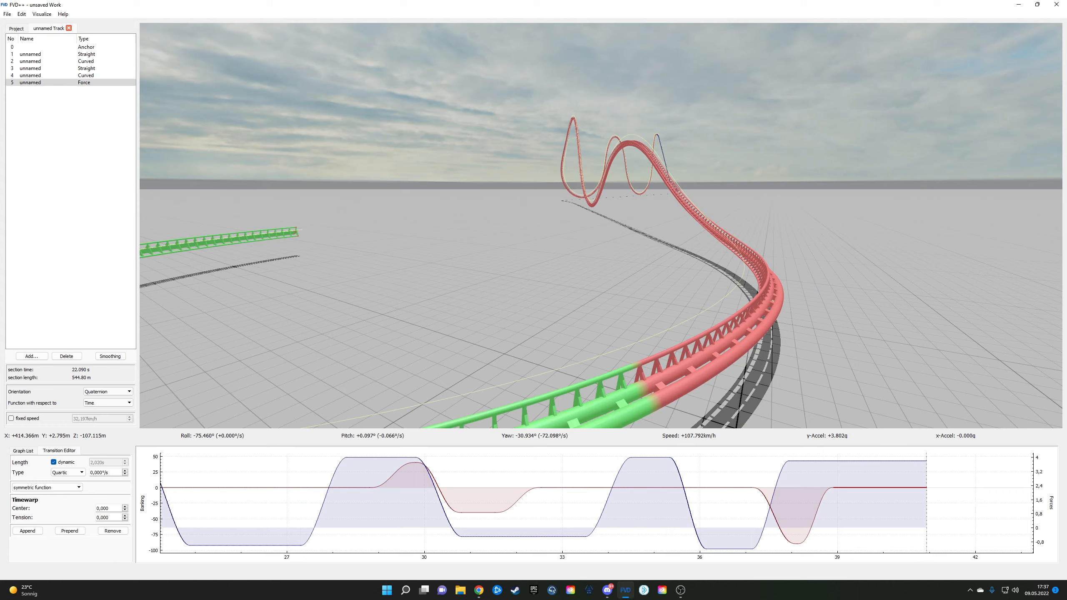
pyautogui.moveTo(601, 226); pyautogui.dragTo(636, 264)
# Step: Highlight the turn's constant force transition and check its full course and exit direction from outside and on the track
pyautogui.click(885, 460)
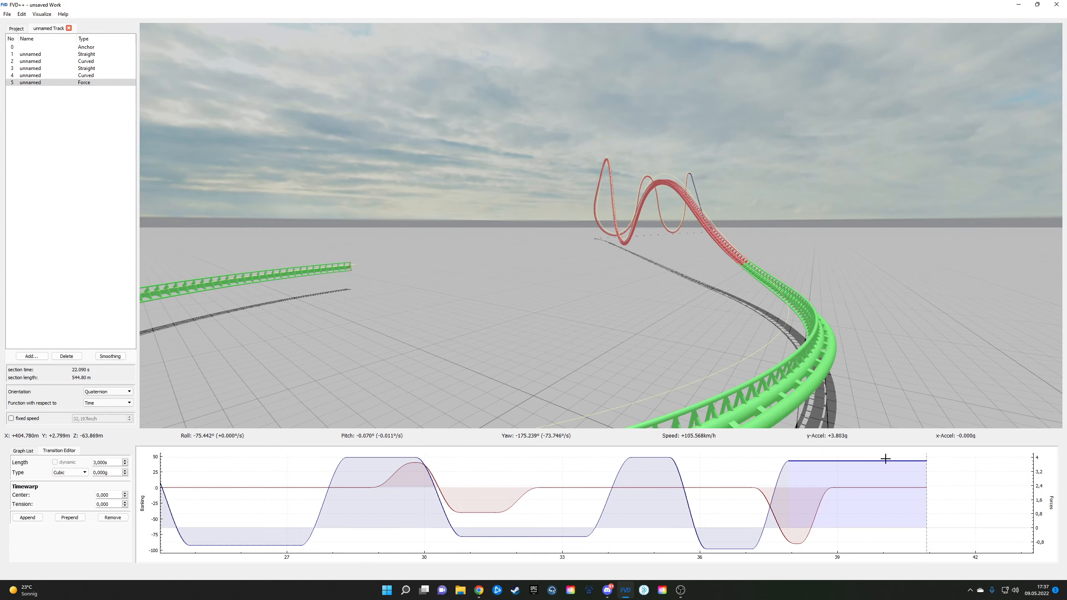
pyautogui.press('s')
pyautogui.moveTo(778, 337); pyautogui.dragTo(812, 283)
pyautogui.press('w')
pyautogui.press('d')
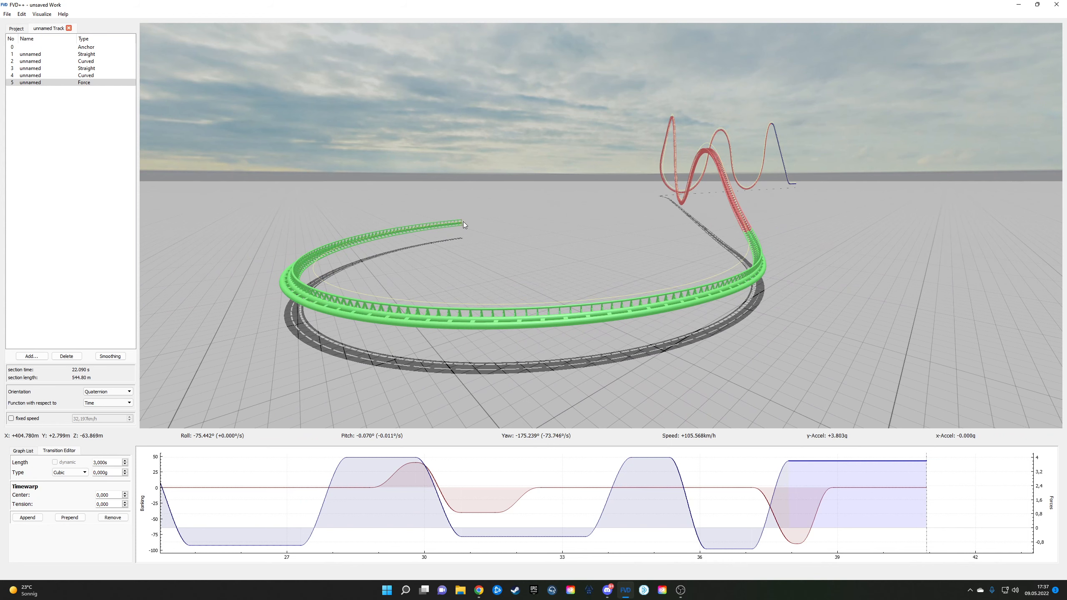
pyautogui.press('w')
pyautogui.moveTo(558, 215); pyautogui.dragTo(609, 221)
pyautogui.rightClick(558, 215)
pyautogui.press('s')
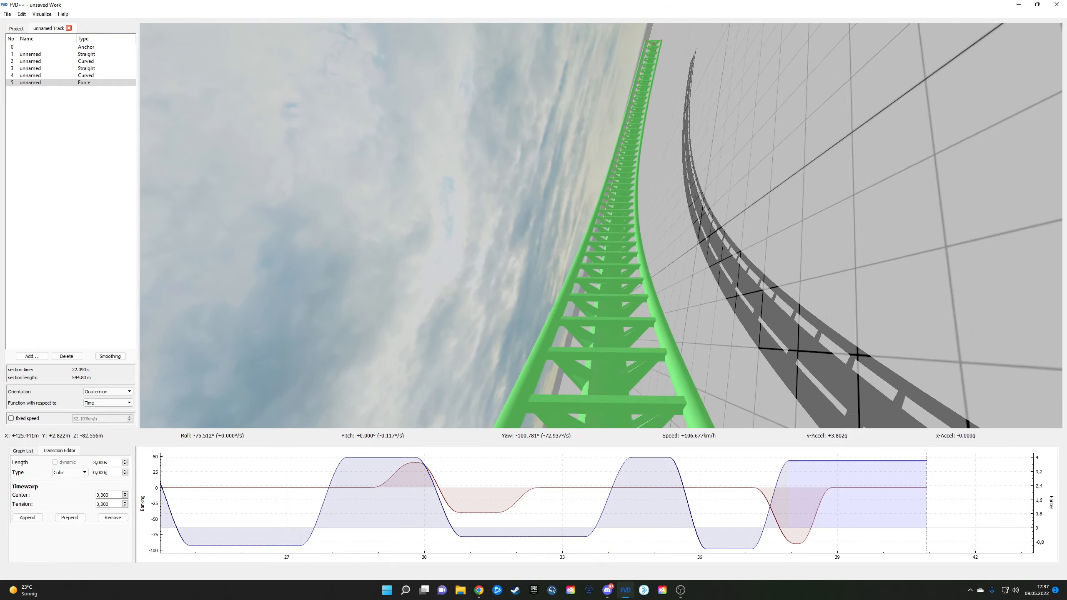
pyautogui.rightClick(558, 218)
pyautogui.rightClick(558, 218)
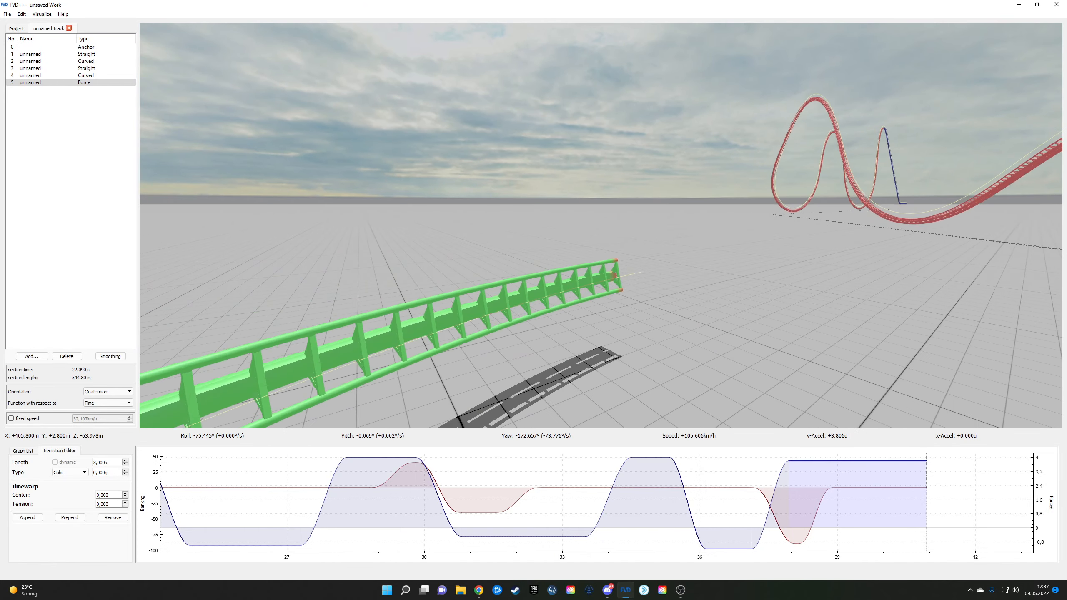
pyautogui.moveTo(558, 218); pyautogui.dragTo(785, 256, button='right')
pyautogui.press('s')
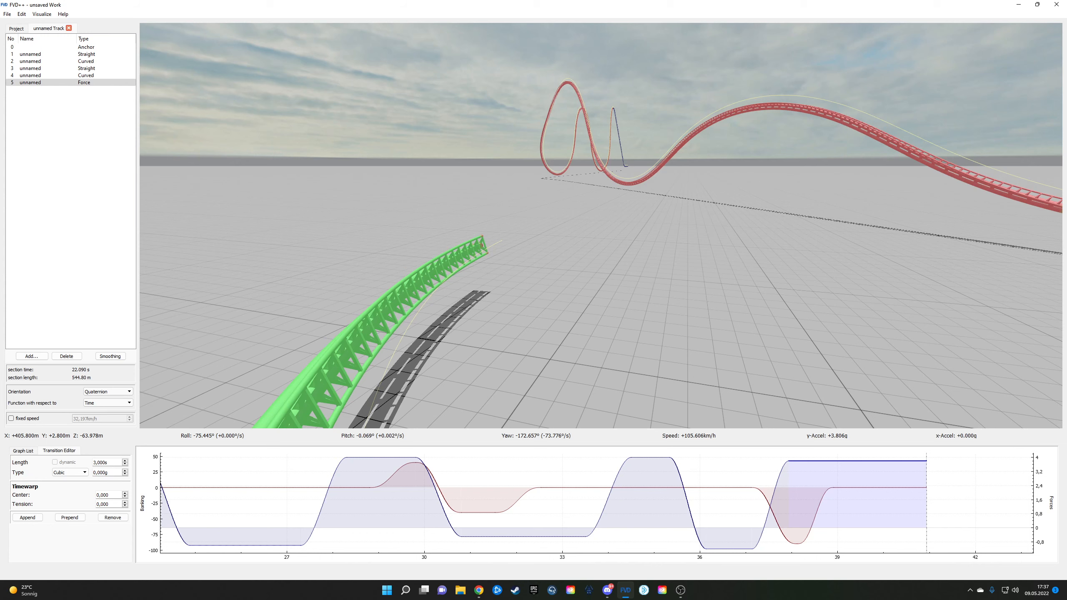
pyautogui.moveTo(642, 216); pyautogui.dragTo(635, 215, button='right')
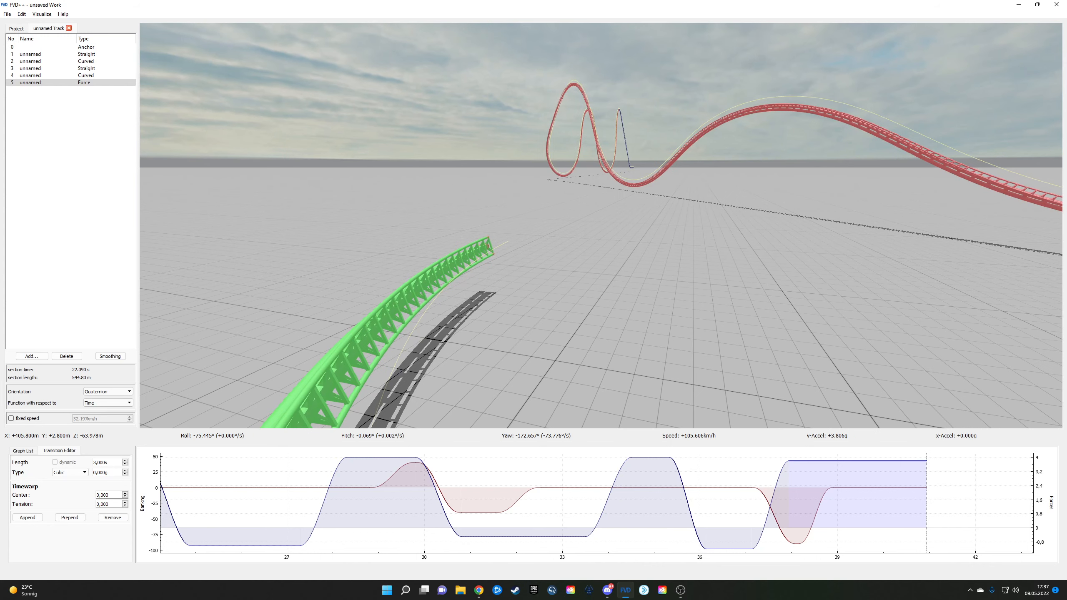
pyautogui.press('d')
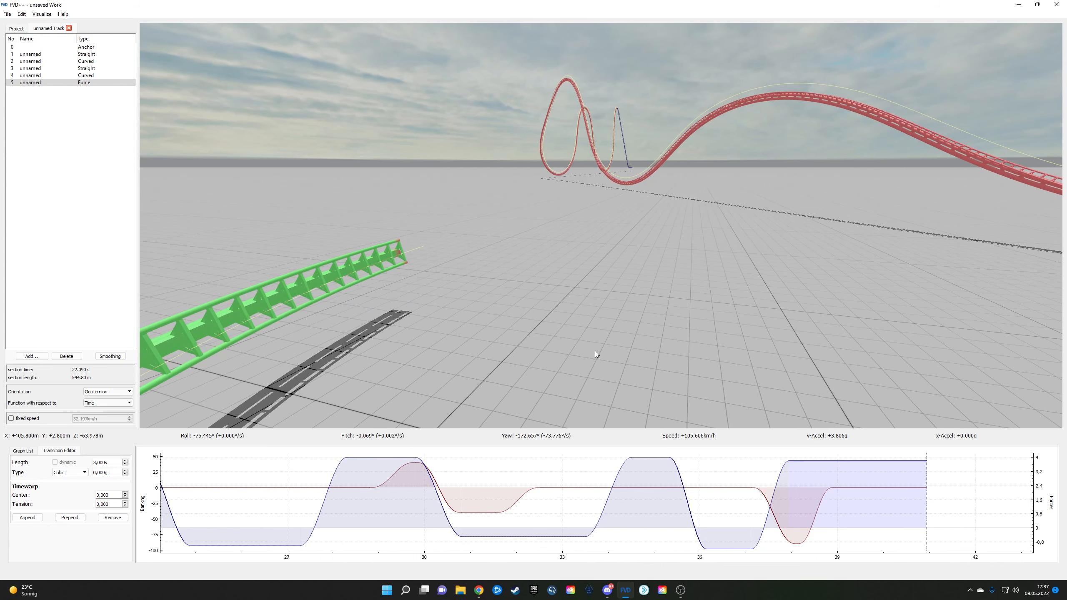
pyautogui.moveTo(217, 395); pyautogui.dragTo(202, 391, button='right')
pyautogui.press('w')
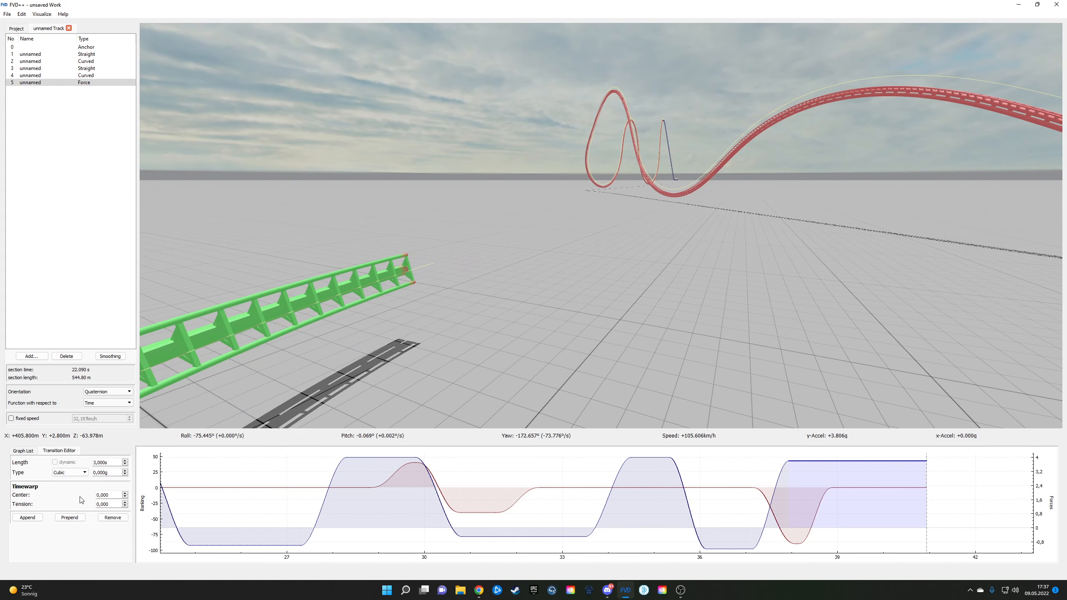
# Step: Append a 0.600 s Cubic force transition to the turn that brings the vertical force down to about 0 g
pyautogui.click(27, 517)
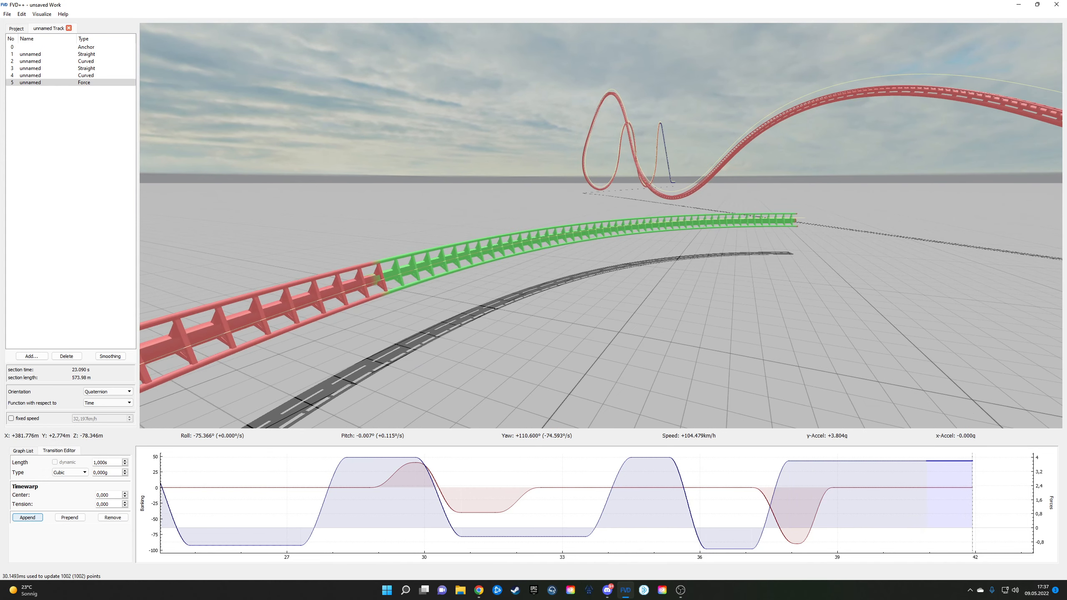
pyautogui.scroll(-4, 117, 462)
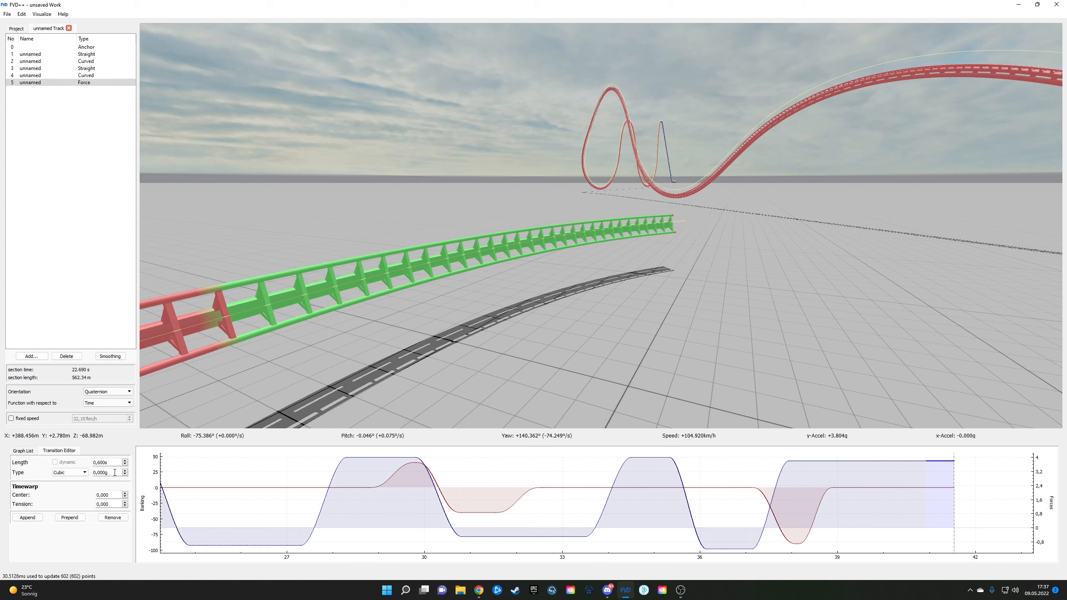
pyautogui.scroll(-4, 114, 471)
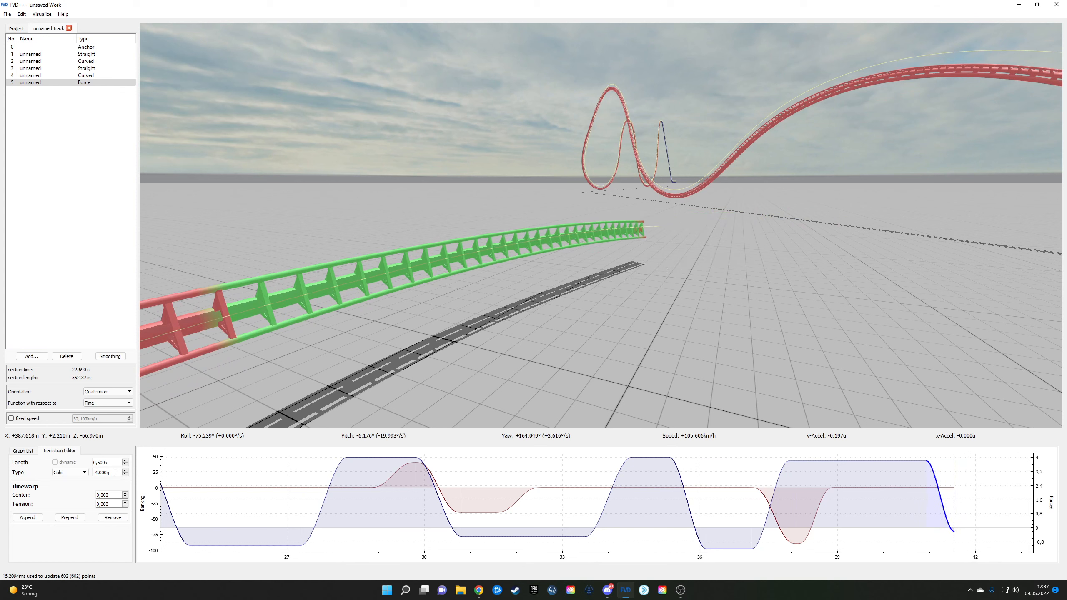
pyautogui.scroll(2, 115, 472)
# Step: Turn off the dynamic length of the turn's final constant roll transition and set its length to 1.920 s
pyautogui.press('d')
pyautogui.moveTo(546, 260); pyautogui.dragTo(403, 267)
pyautogui.moveTo(338, 289); pyautogui.dragTo(329, 291)
pyautogui.press('s')
pyautogui.moveTo(510, 345); pyautogui.dragTo(564, 340)
pyautogui.press('a')
pyautogui.click(948, 487)
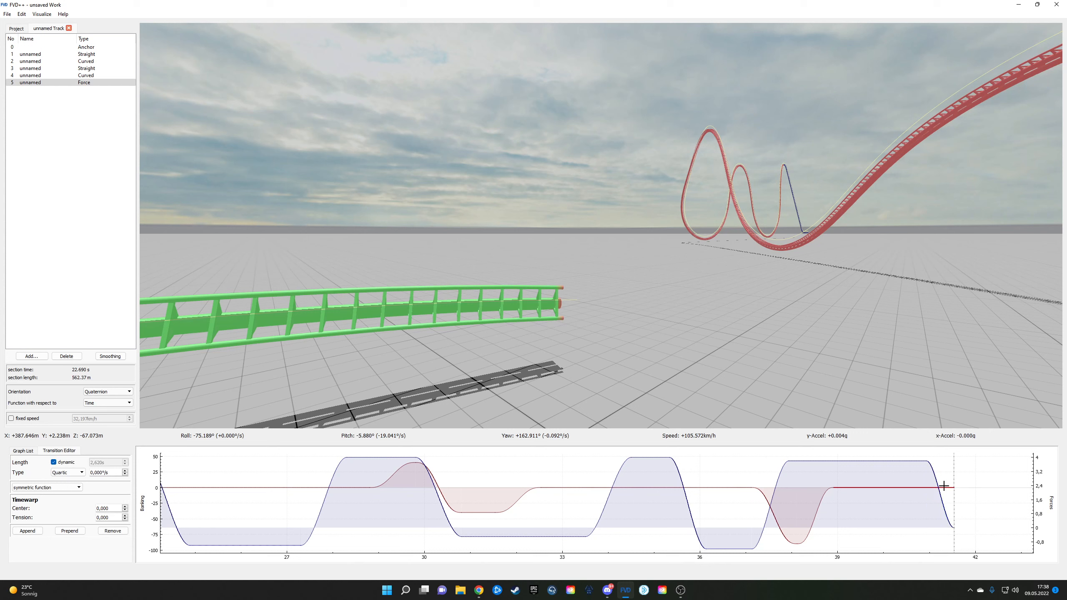
pyautogui.click(53, 462)
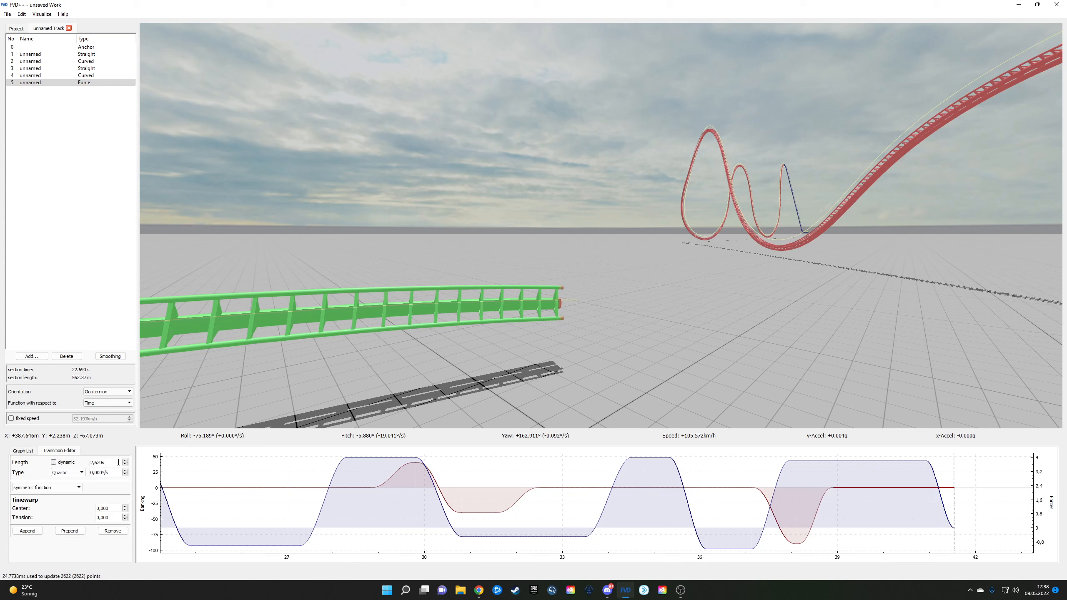
pyautogui.scroll(-6, 119, 461)
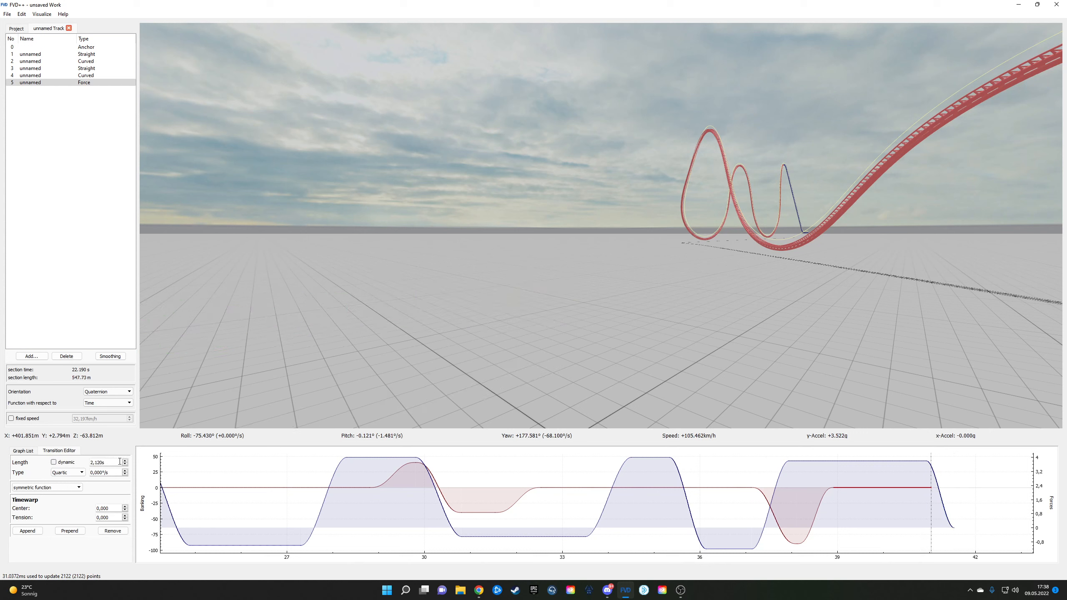
pyautogui.scroll(-1, 119, 461)
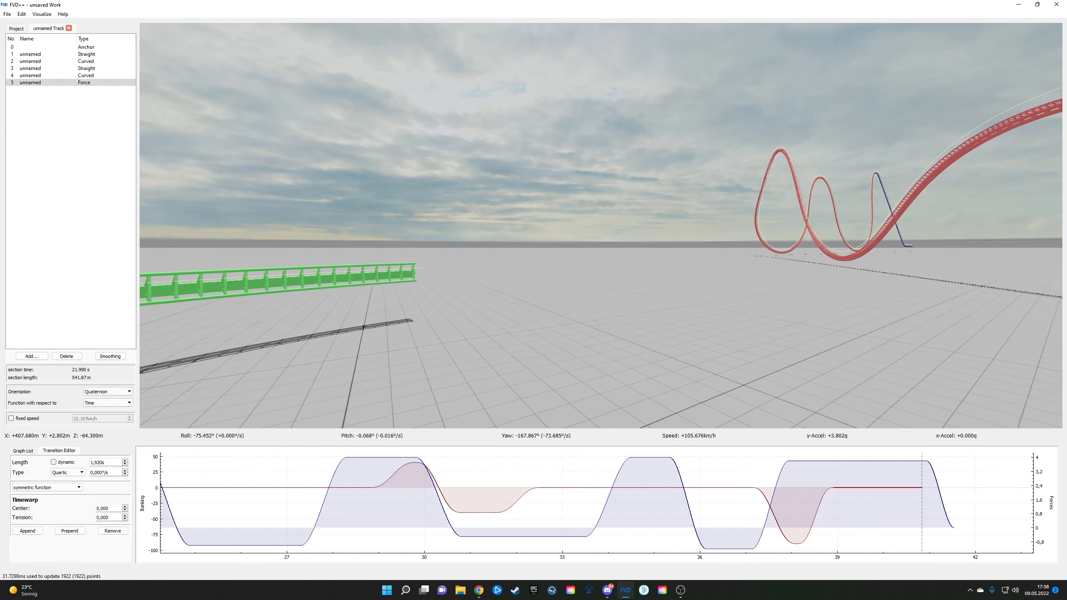
# Step: Append a 0.500 s Quintic roll transition after it that raises the roll rate by 120°/s
pyautogui.click(36, 532)
pyautogui.scroll(-2, 114, 464)
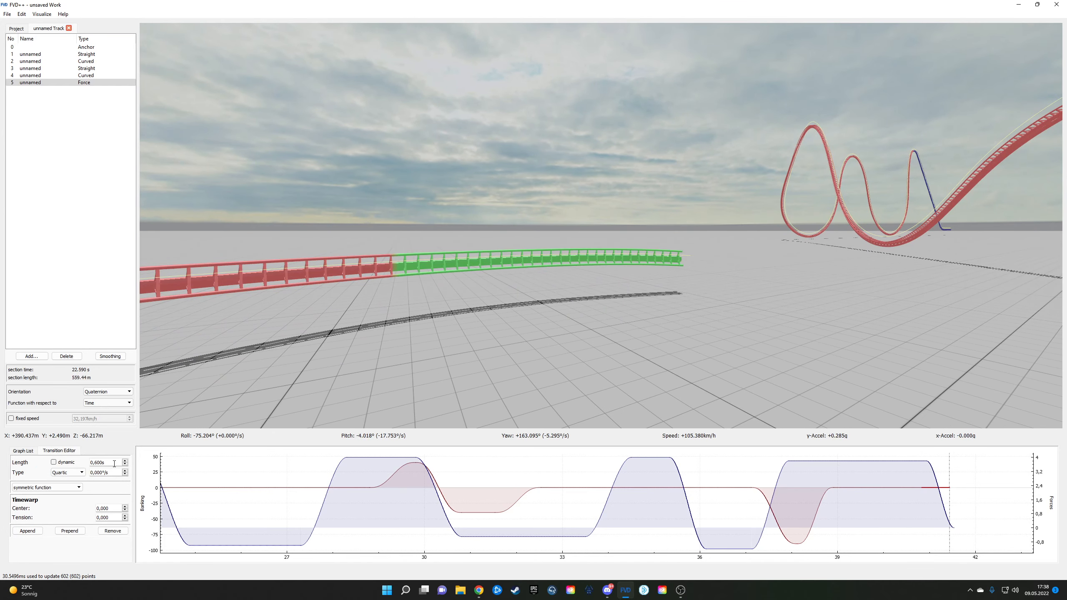
pyautogui.scroll(-1, 114, 463)
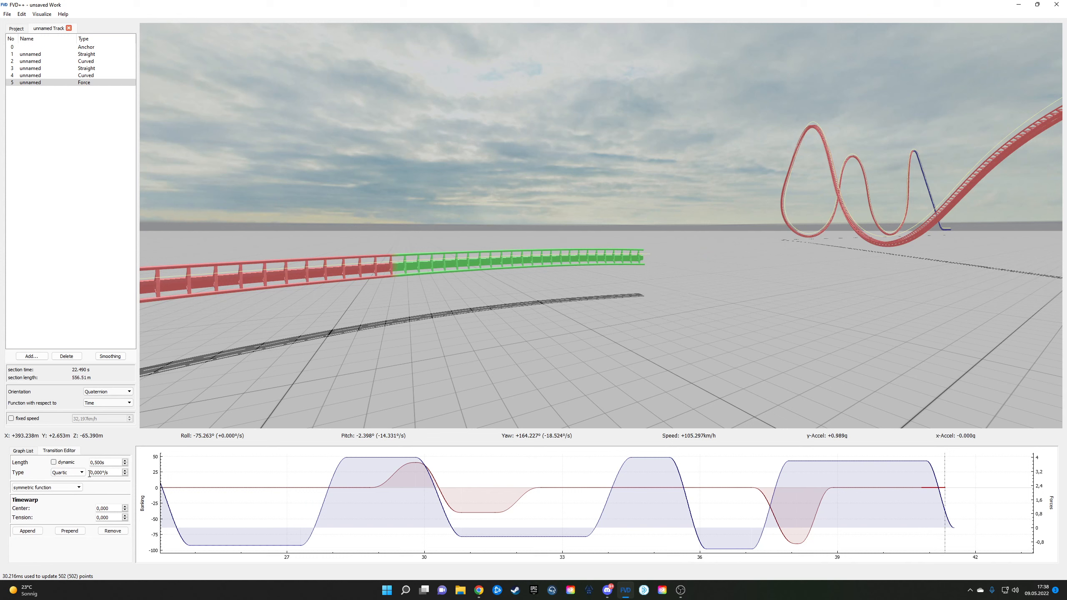
pyautogui.click(59, 473)
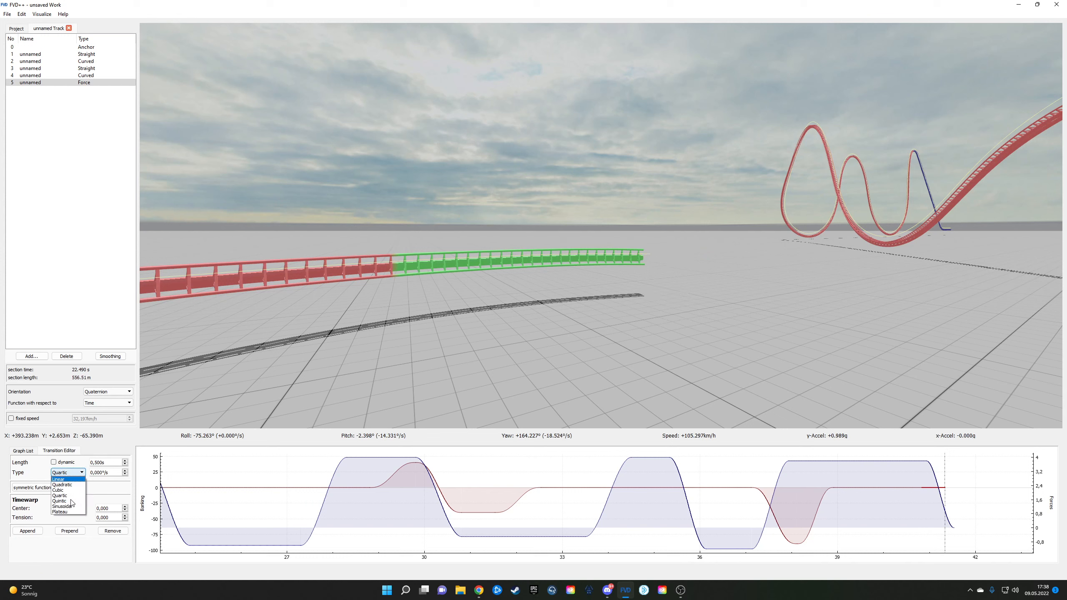
pyautogui.click(65, 501)
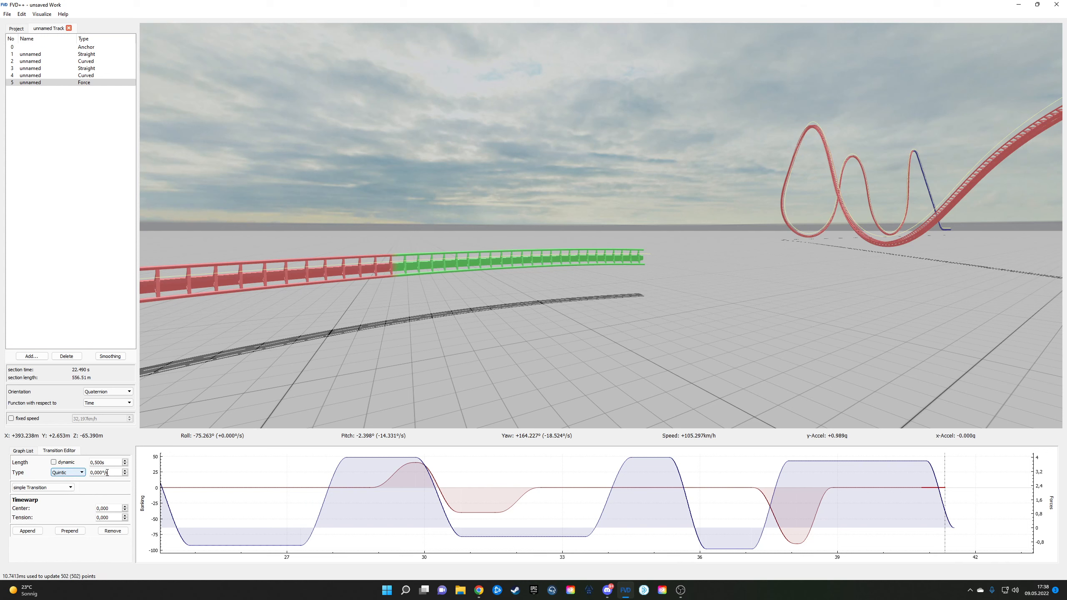
pyautogui.scroll(9, 108, 472)
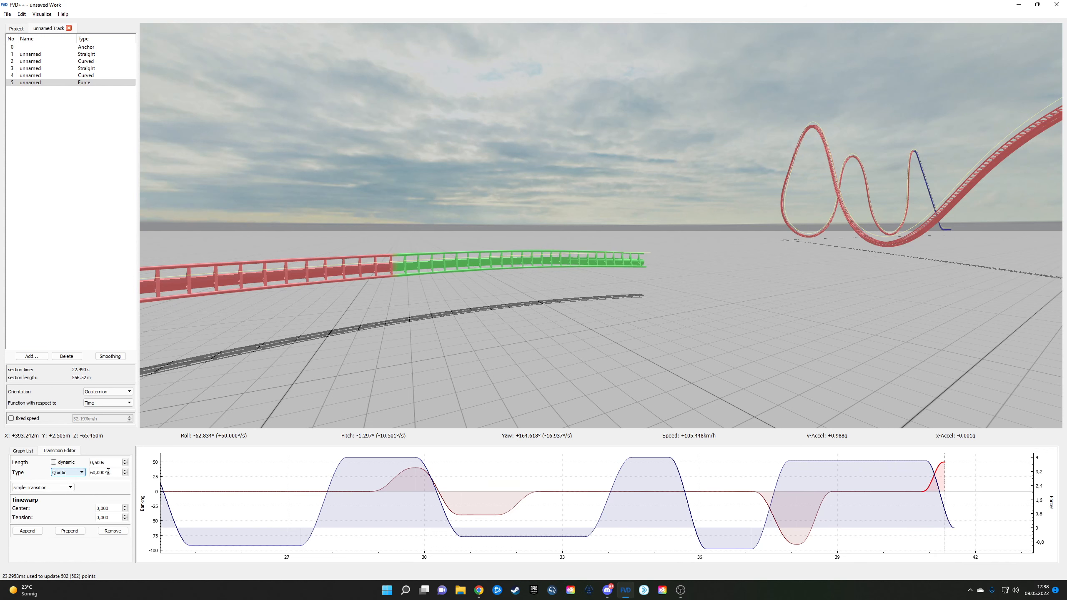
pyautogui.scroll(1, 108, 472)
pyautogui.scroll(2, 108, 472)
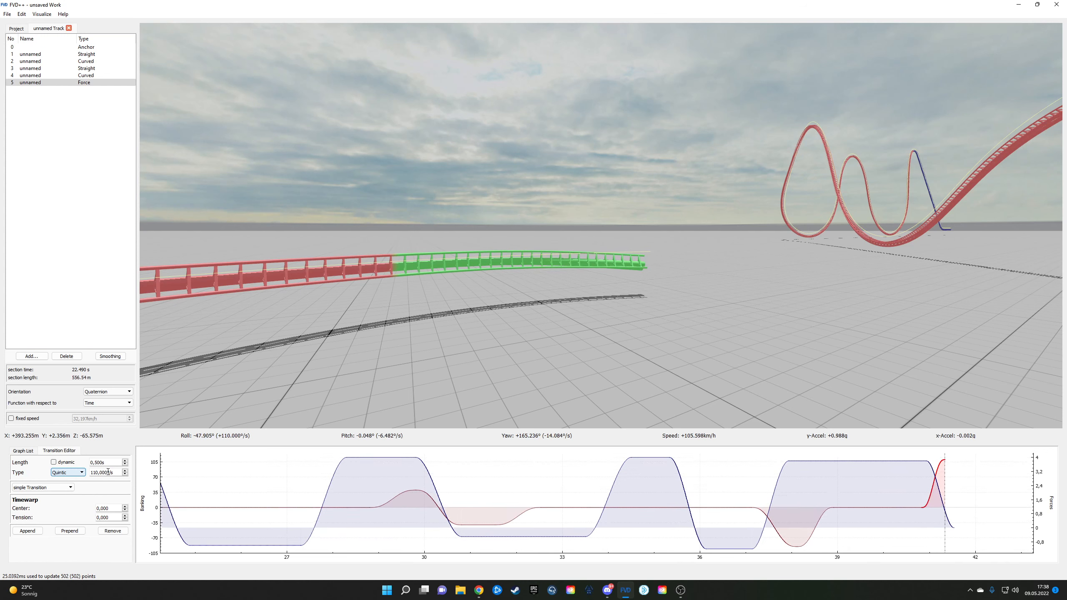
pyautogui.moveTo(335, 344); pyautogui.dragTo(297, 331)
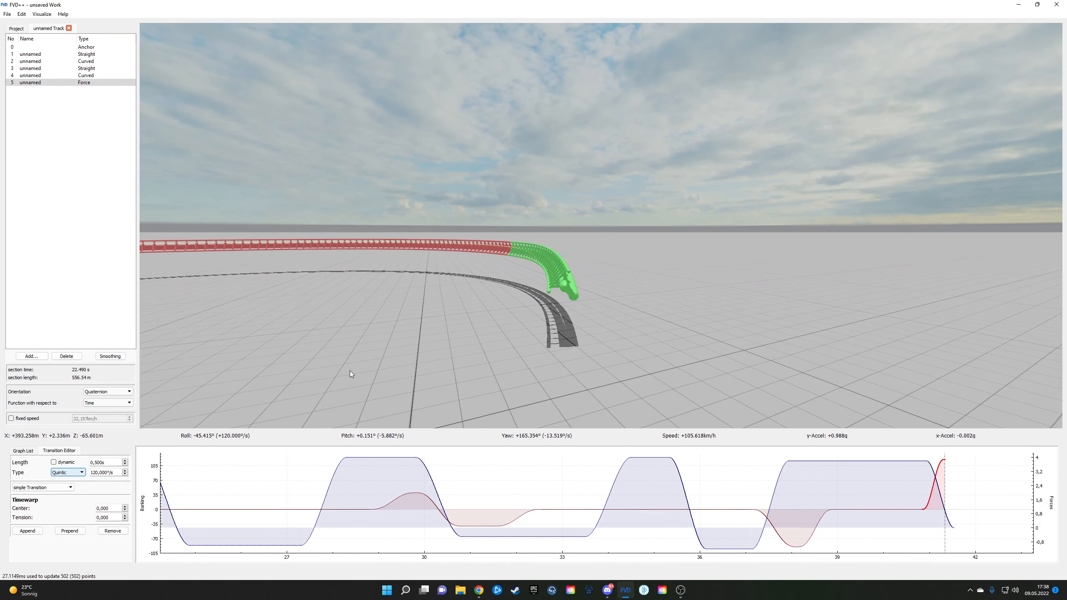
# Step: Append a constant 1.000 s transition to both the roll function and the vertical force function
pyautogui.click(27, 532)
pyautogui.click(940, 505)
pyautogui.click(32, 519)
pyautogui.moveTo(202, 361); pyautogui.dragTo(959, 477)
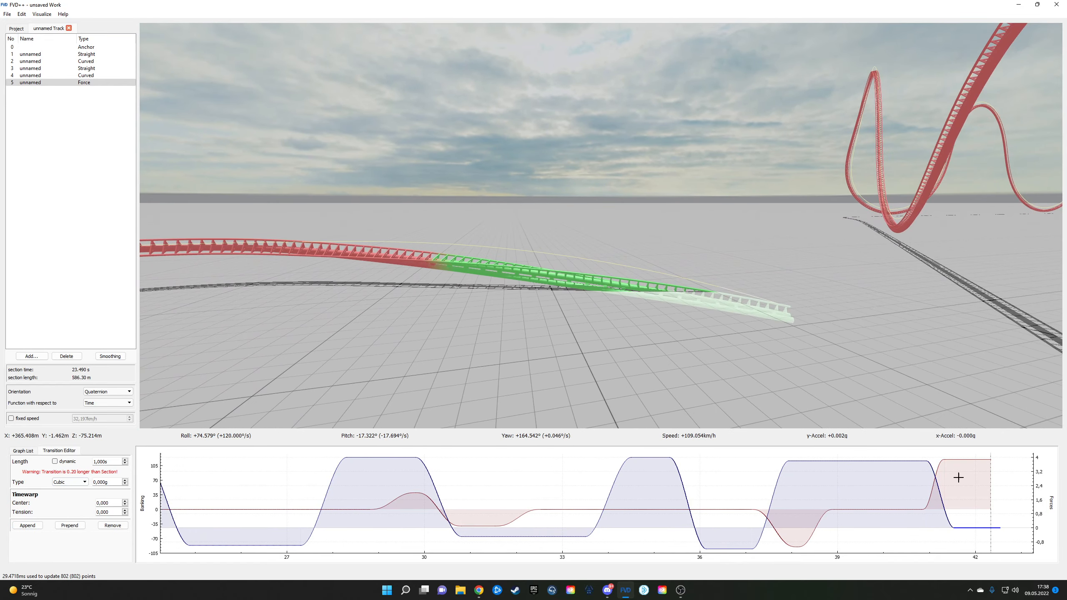
# Step: Shorten the constant roll transition at the 120°/s roll rate to 0.200 s
pyautogui.click(972, 459)
pyautogui.moveTo(869, 393); pyautogui.dragTo(819, 401)
pyautogui.press('r')
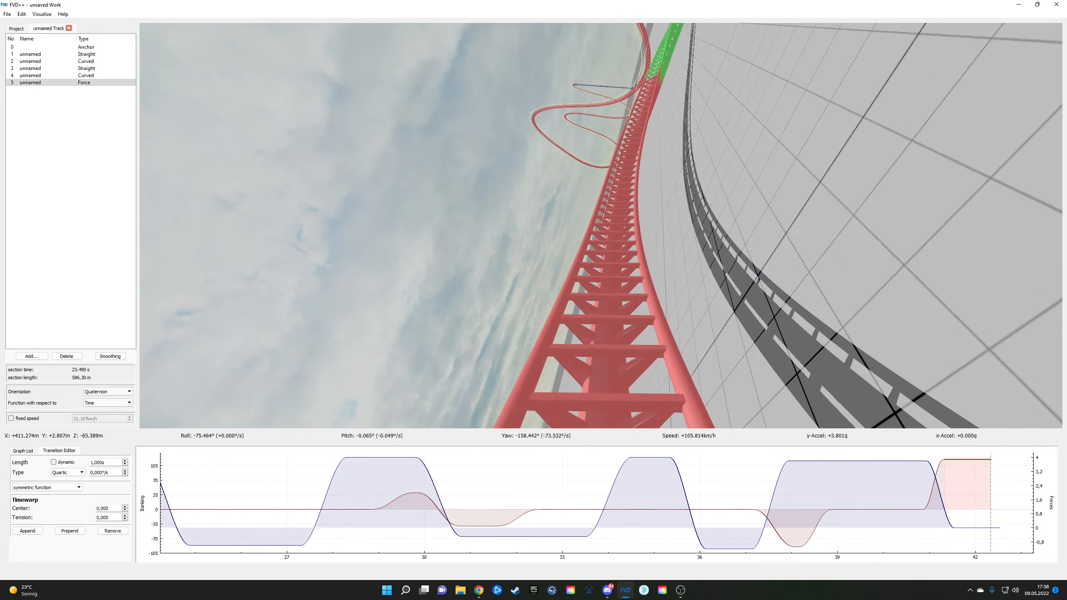
pyautogui.press('s')
pyautogui.press('w')
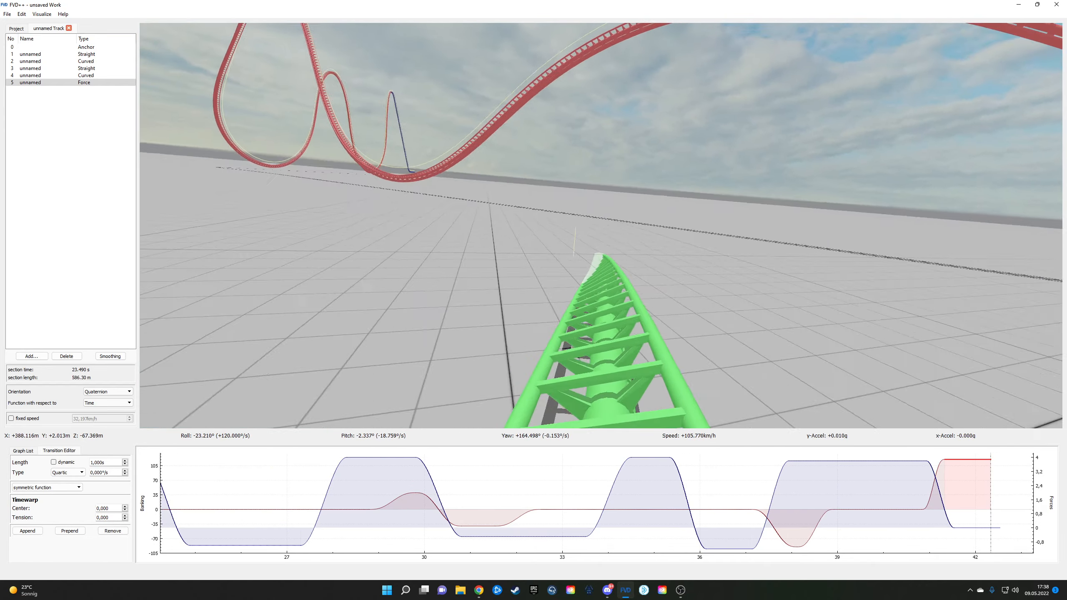
pyautogui.press('r')
pyautogui.press('w')
pyautogui.moveTo(748, 315); pyautogui.dragTo(665, 360)
pyautogui.scroll(-8, 105, 462)
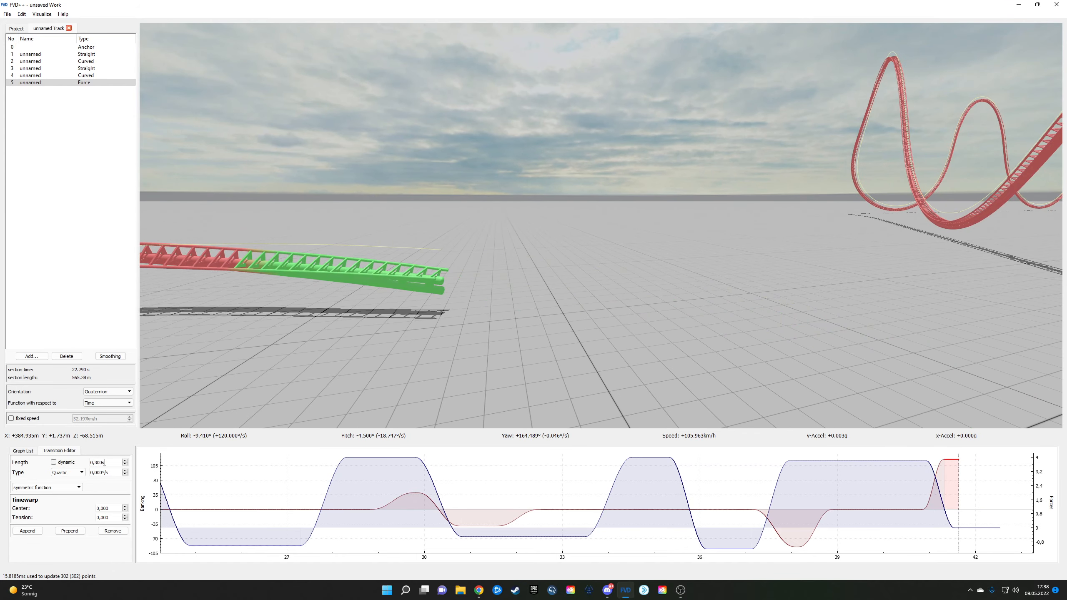
# Step: Append a 0.600 s Sinusoidal roll transition of -120°/s to bring the roll rate back to zero
pyautogui.click(28, 531)
pyautogui.scroll(-5, 105, 462)
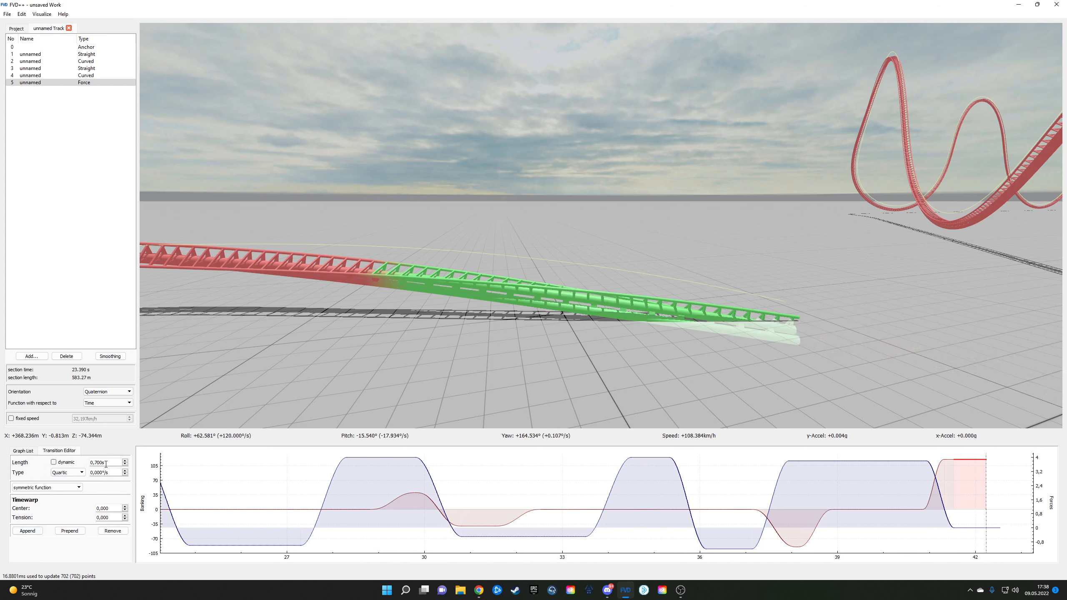
pyautogui.scroll(1, 106, 463)
pyautogui.click(68, 472)
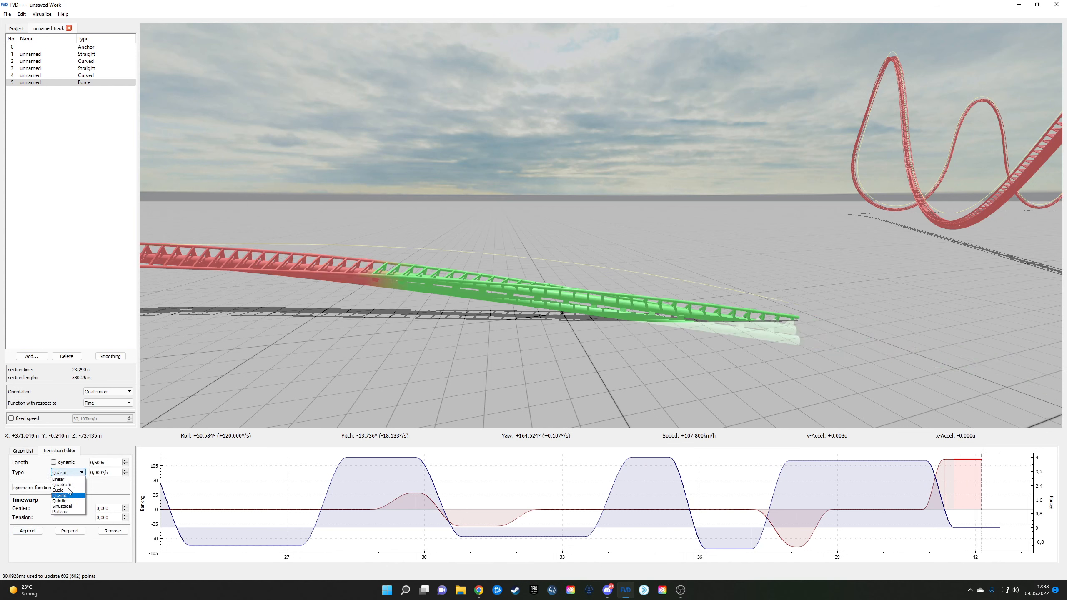
pyautogui.click(68, 505)
pyautogui.scroll(-13, 96, 472)
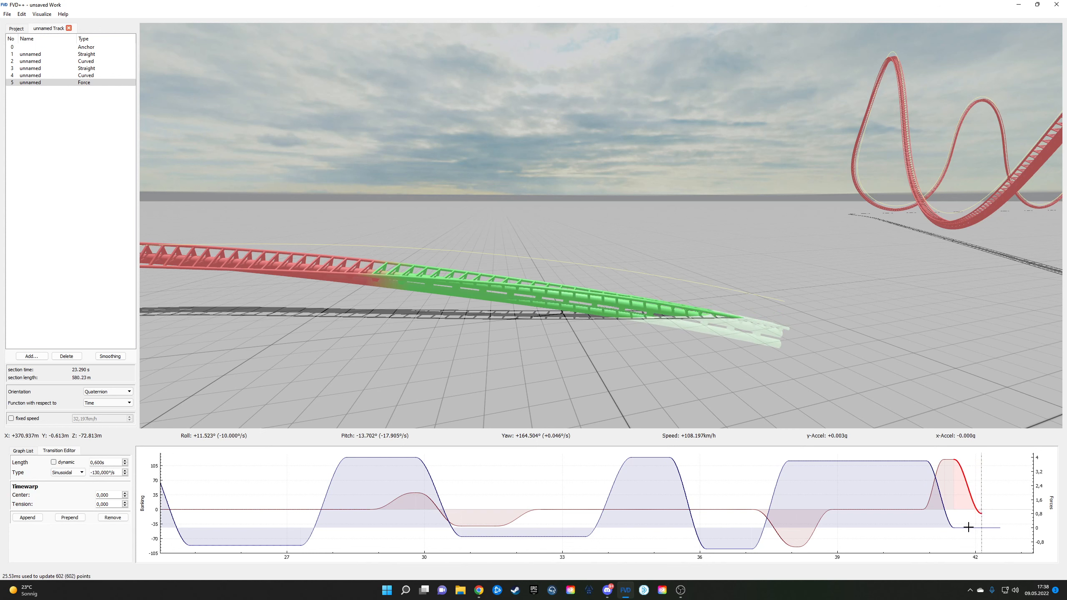
pyautogui.scroll(1, 113, 472)
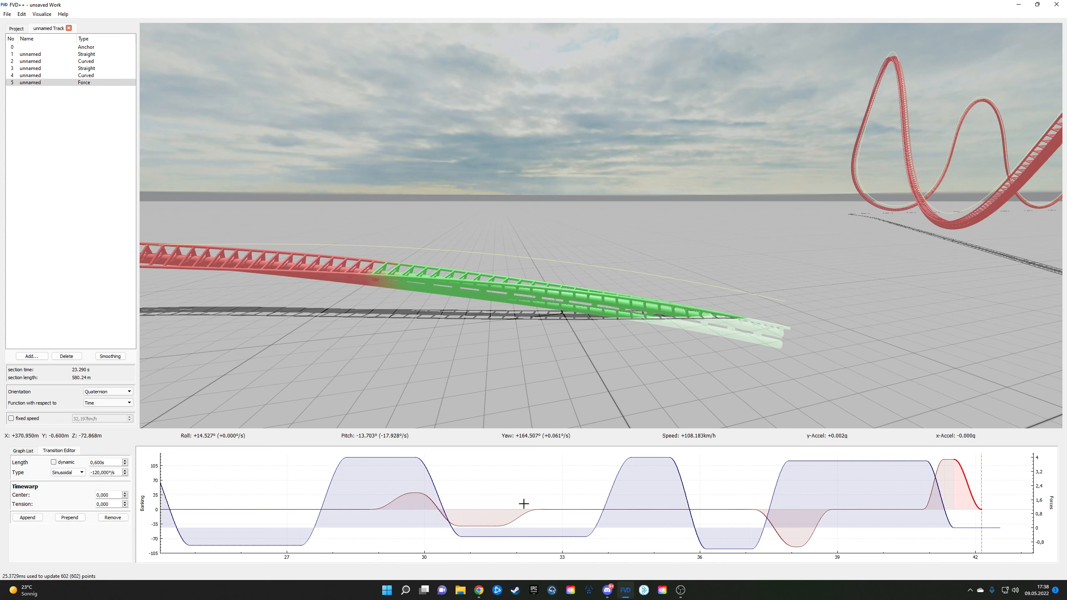
# Step: Shorten the constant 0 g force transition to 0.100 s and append a 0.600 s Cubic force transition of 4.000 g
pyautogui.click(977, 527)
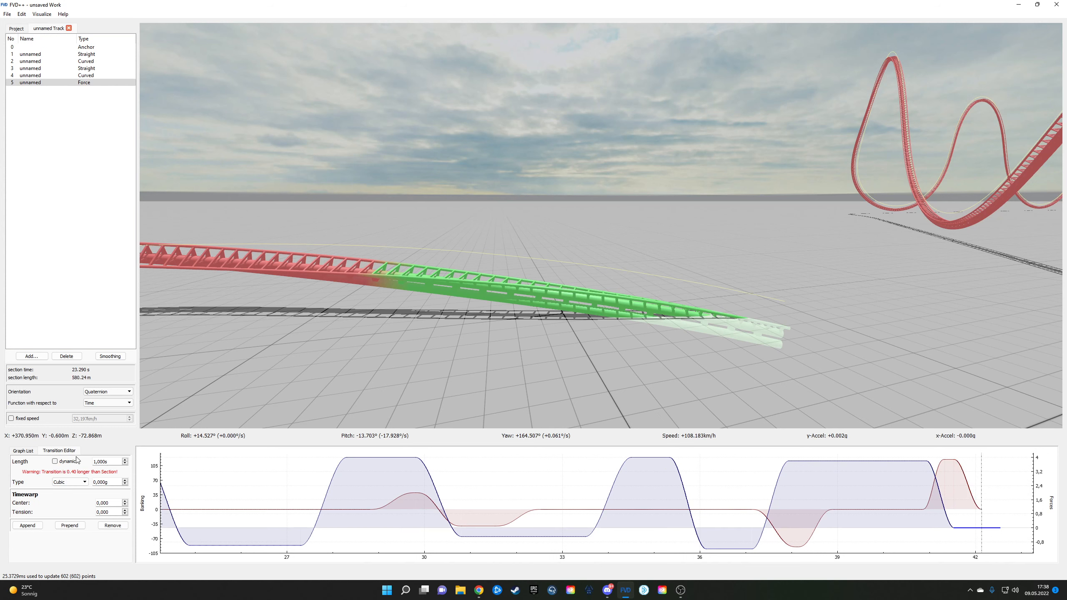
pyautogui.scroll(-9, 105, 461)
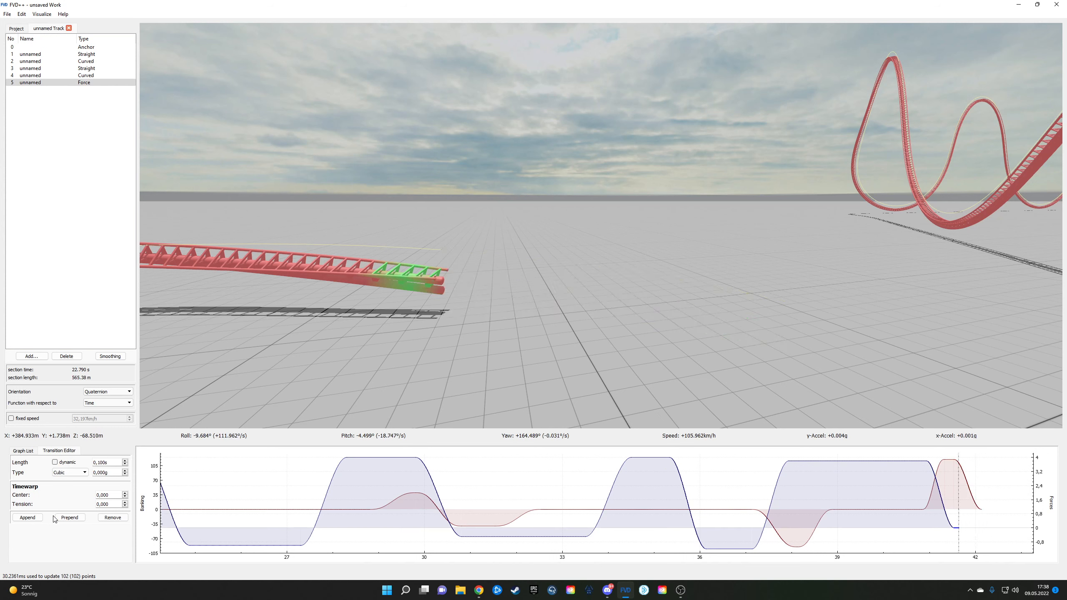
pyautogui.click(27, 517)
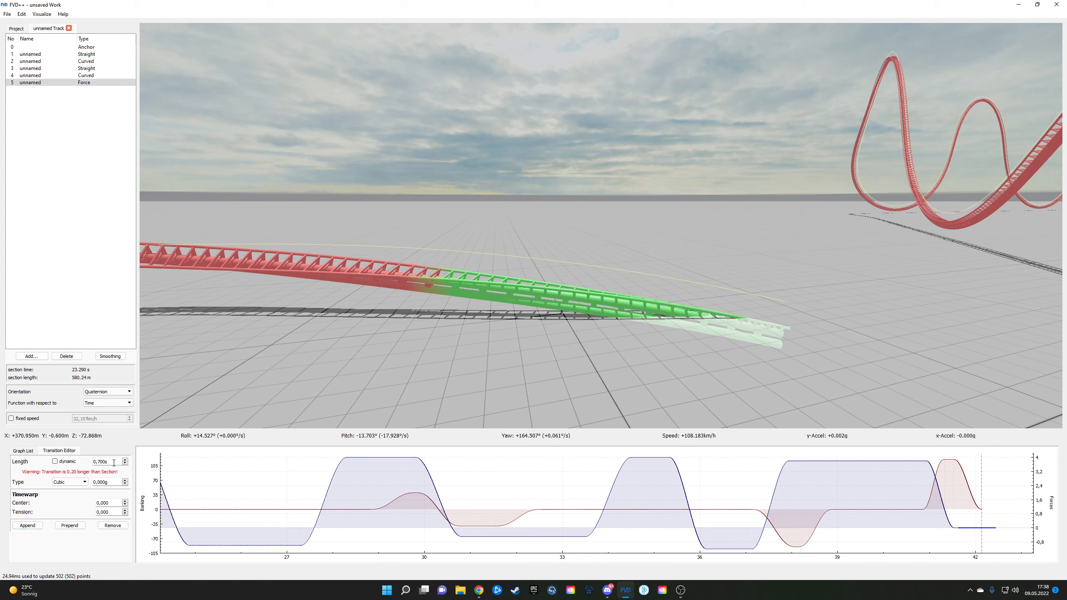
pyautogui.scroll(-1, 114, 463)
pyautogui.scroll(3, 112, 482)
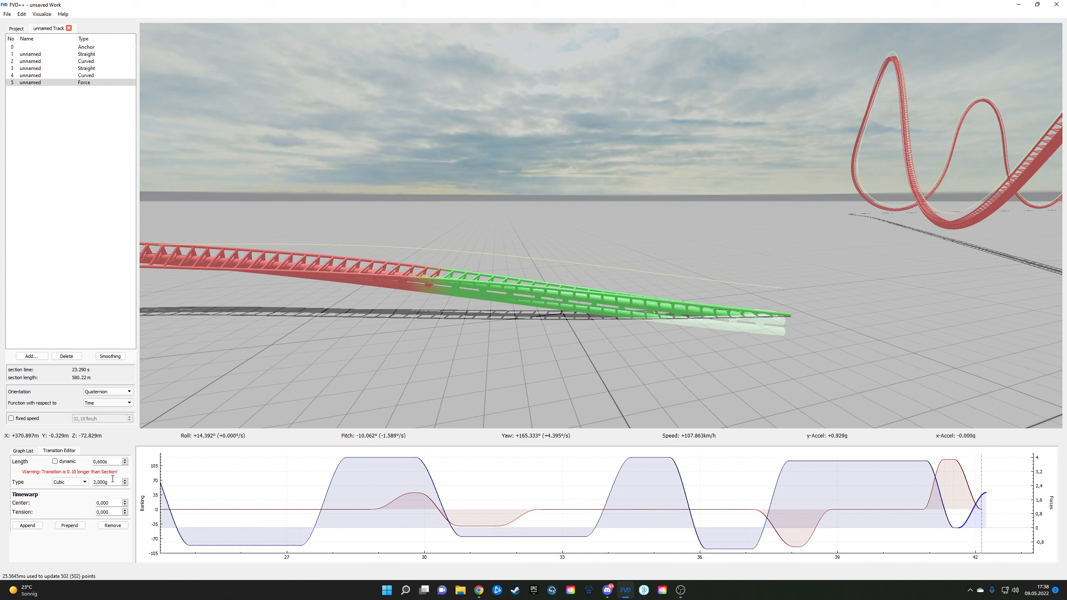
pyautogui.scroll(1, 113, 479)
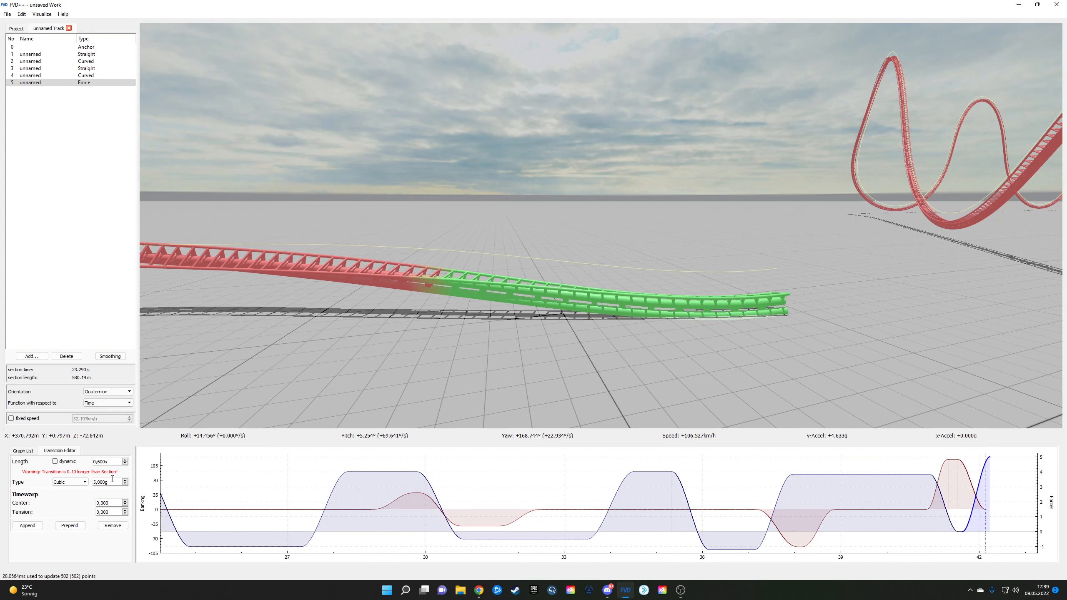
# Step: Examine the turn's exit and pull-out from the outside and by riding along the track
pyautogui.press('d')
pyautogui.moveTo(269, 370); pyautogui.dragTo(168, 367)
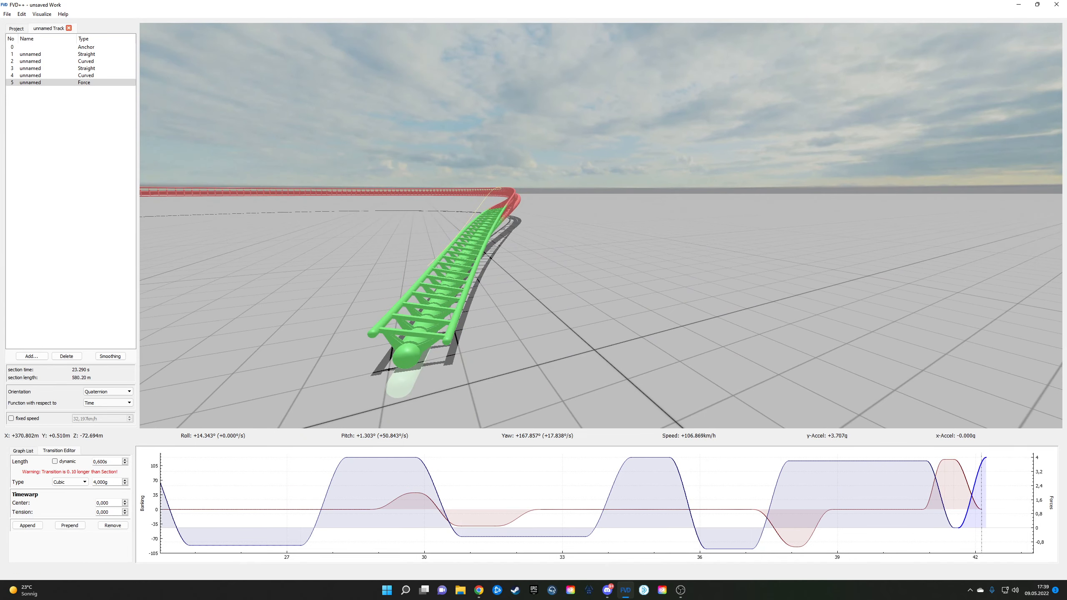
pyautogui.press('r')
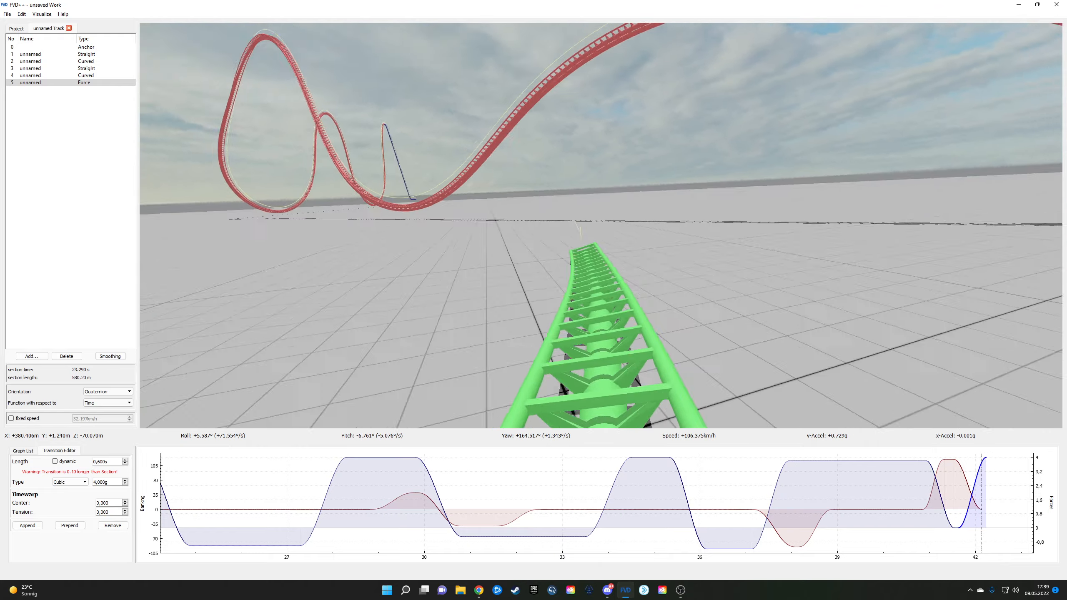
pyautogui.press('s')
pyautogui.press('w')
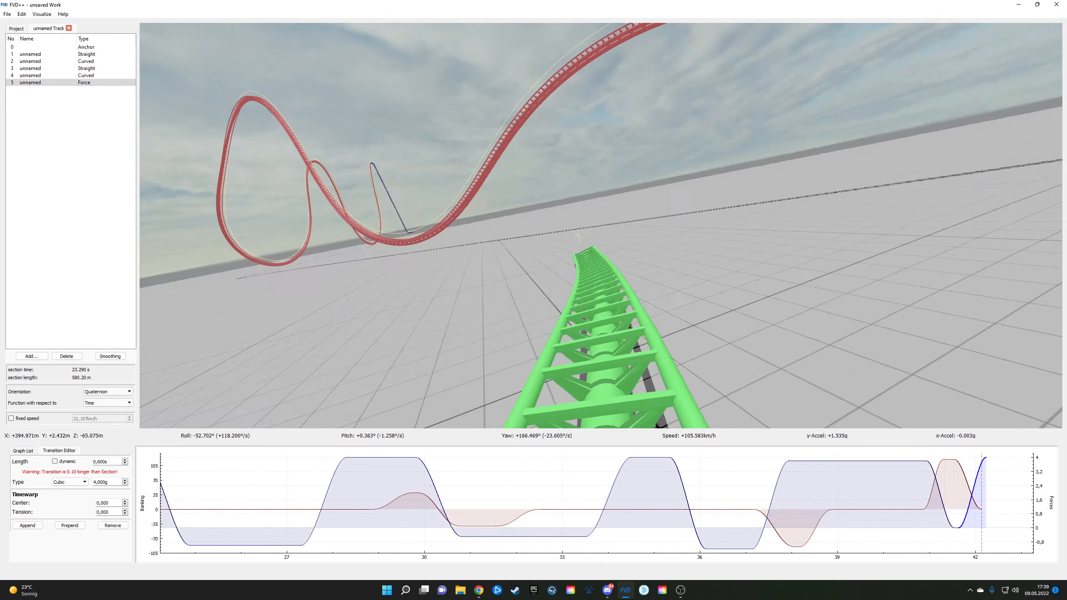
pyautogui.press('r')
pyautogui.press('a')
pyautogui.press('a')
pyautogui.press('s')
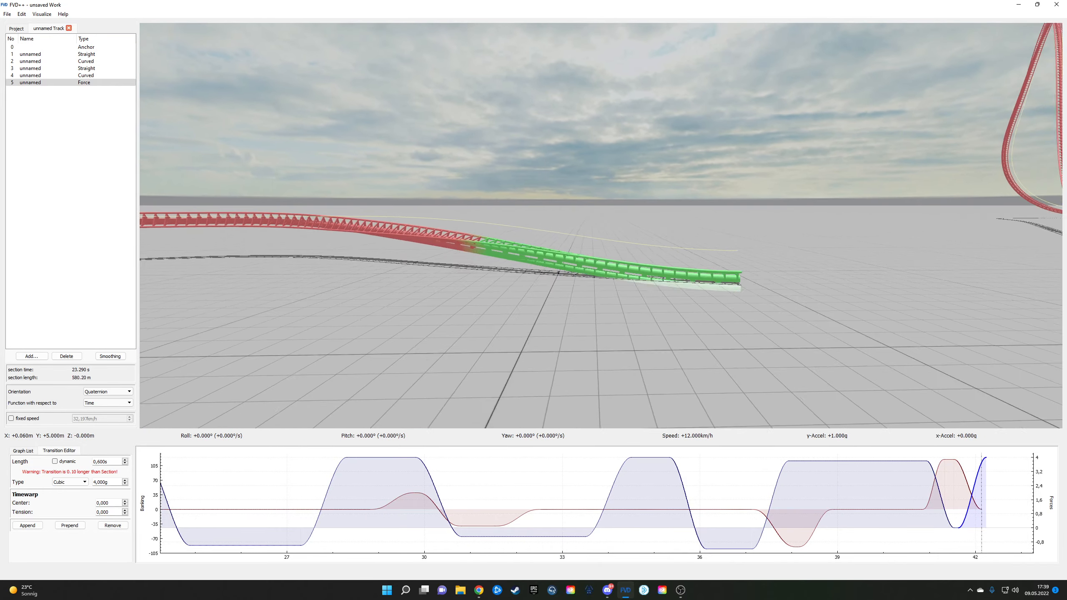
pyautogui.moveTo(694, 258); pyautogui.dragTo(706, 258)
pyautogui.press('s')
# Step: Shorten the turn's constant roll transition before the roll-out to 1.870 s
pyautogui.click(905, 509)
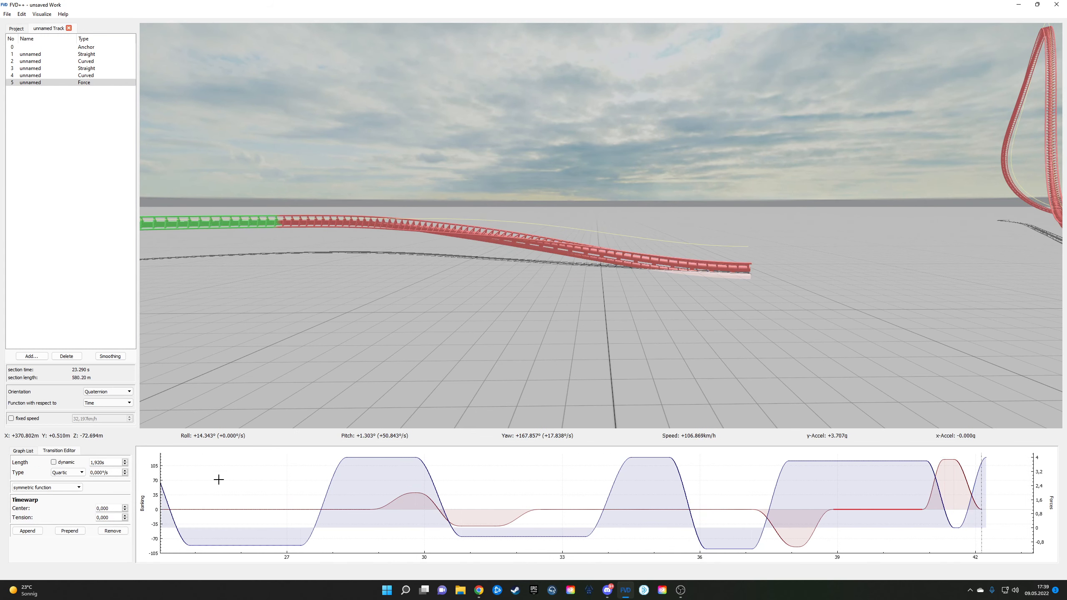
pyautogui.scroll(1, 113, 460)
pyautogui.scroll(-2, 113, 460)
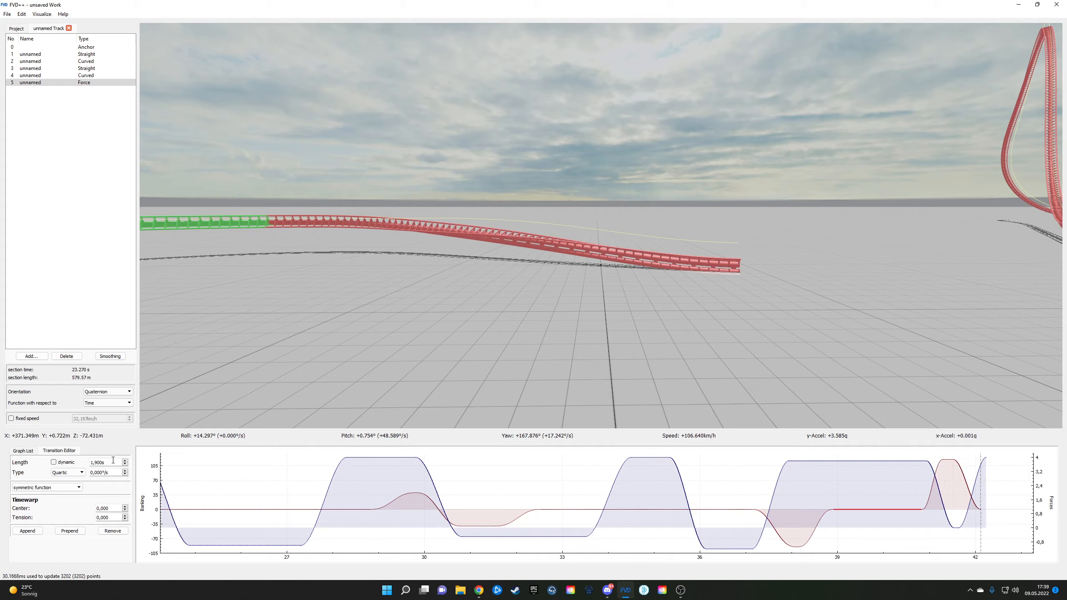
# Step: Check the adjusted turn exit along the track and the direction and banking of its end from outside
pyautogui.press('q')
pyautogui.press('s')
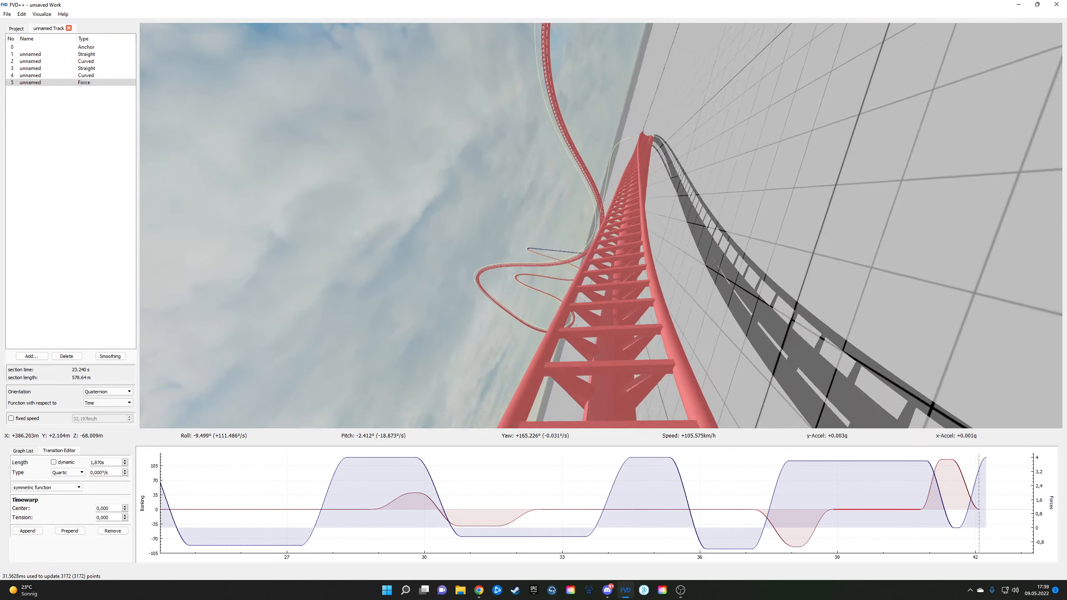
pyautogui.press('w')
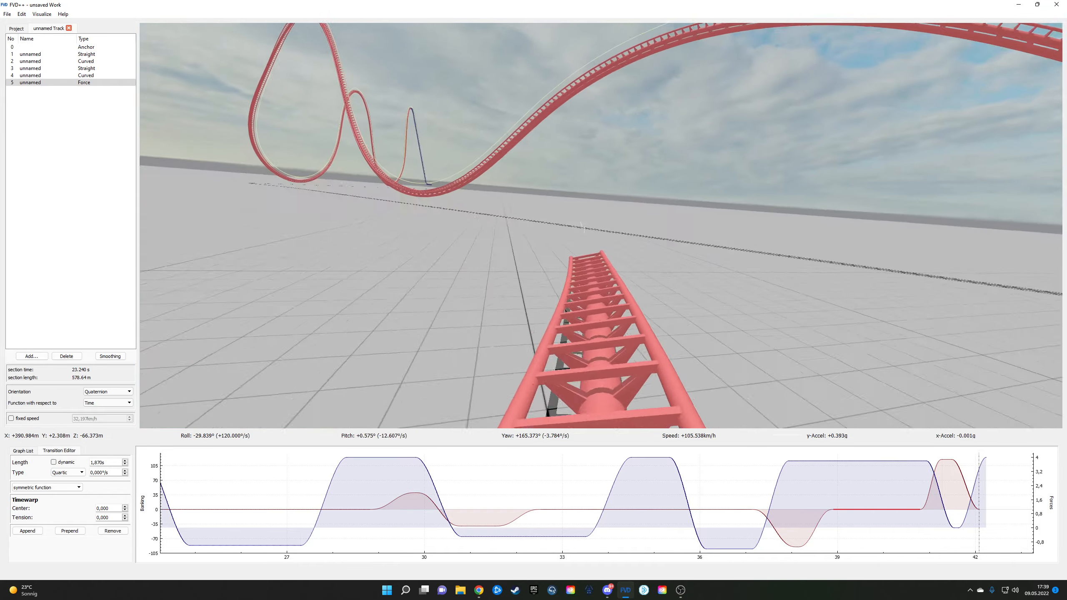
pyautogui.moveTo(601, 226); pyautogui.dragTo(624, 248)
pyautogui.press('s')
pyautogui.press('a')
pyautogui.press('d')
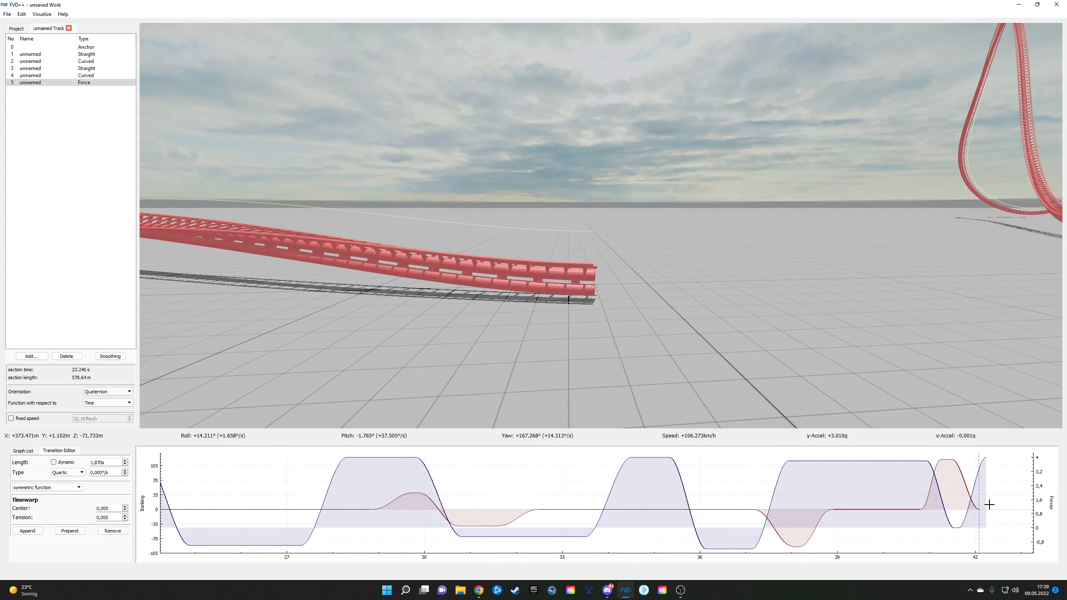
# Step: Lengthen the constant roll transition at the 120°/s roll rate to 0.420 s
pyautogui.click(944, 460)
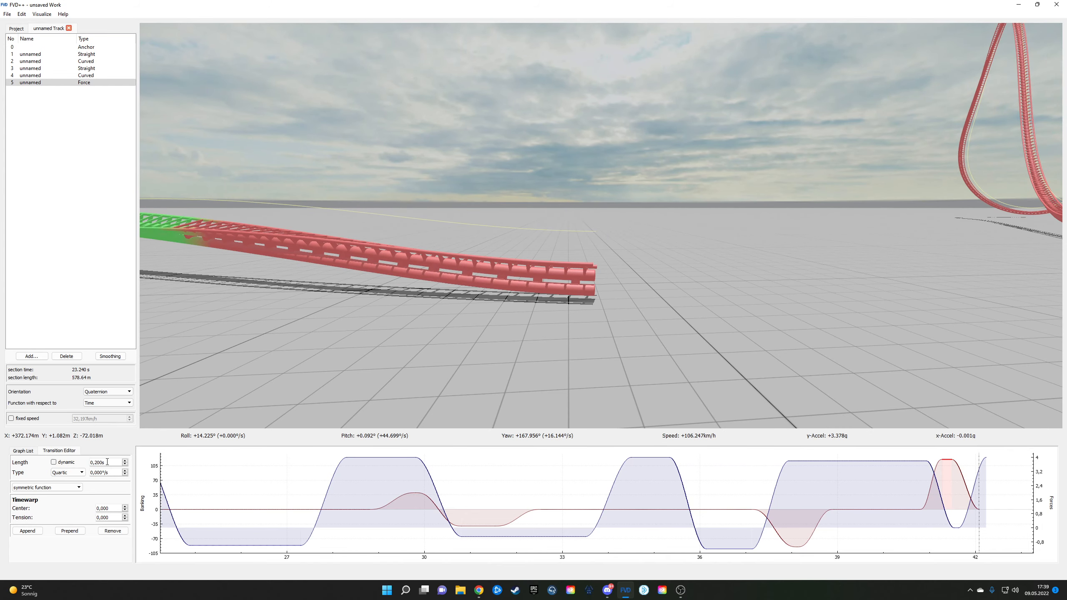
pyautogui.scroll(1, 107, 462)
pyautogui.press('d')
pyautogui.moveTo(325, 321); pyautogui.dragTo(218, 325)
pyautogui.press('a')
pyautogui.press('a')
pyautogui.moveTo(344, 314); pyautogui.dragTo(588, 305)
pyautogui.press('a')
pyautogui.scroll(3, 104, 463)
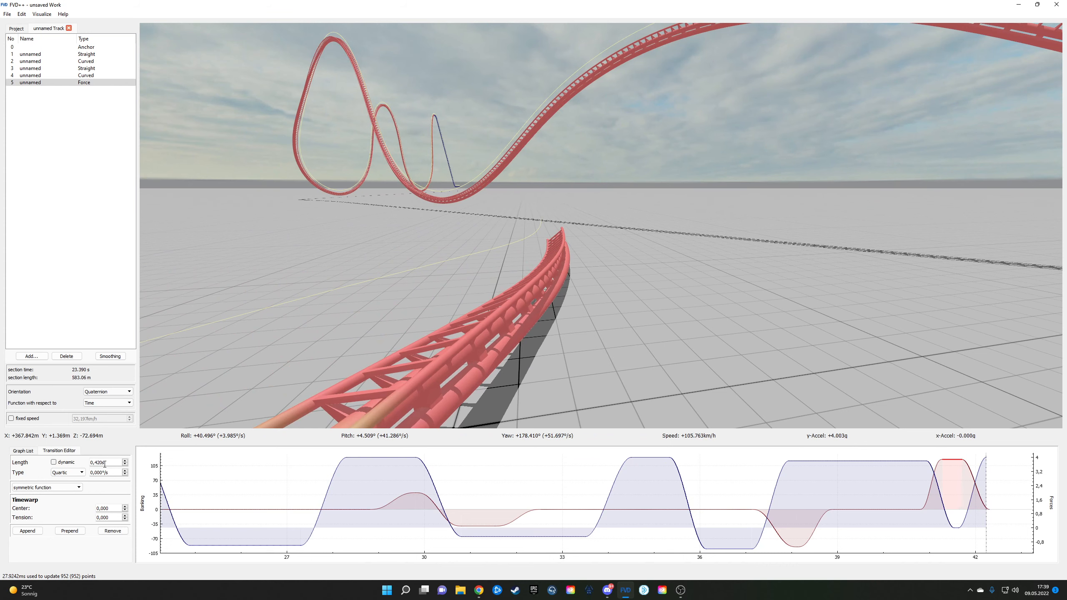
# Step: Lengthen the constant roll transition at the 120°/s roll rate to 0.450 s and check the end of the track
pyautogui.scroll(3, 105, 464)
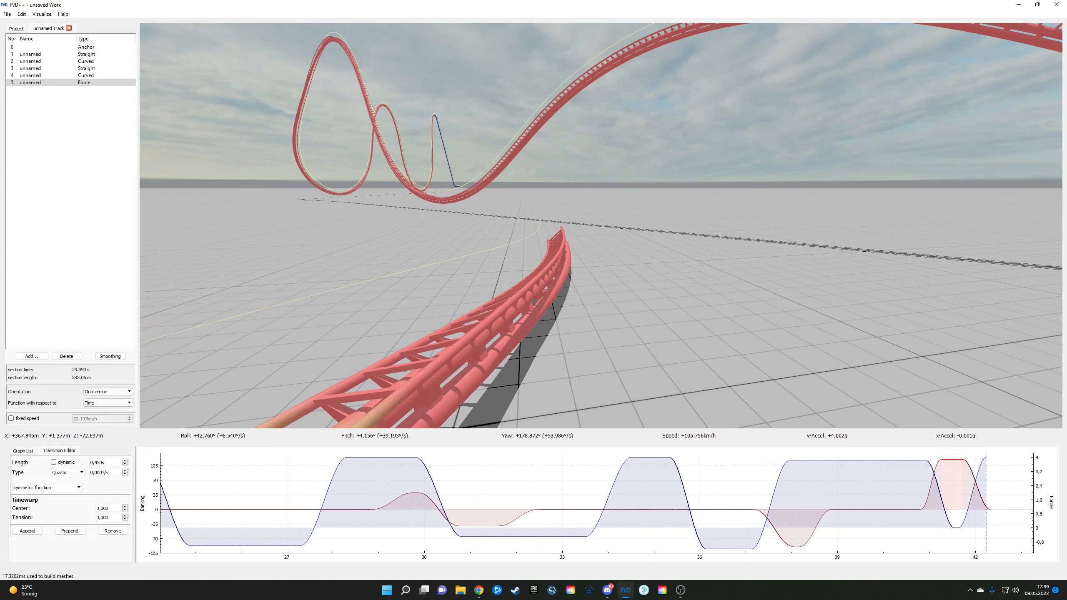
pyautogui.press('space')
pyautogui.press('s')
pyautogui.press('w')
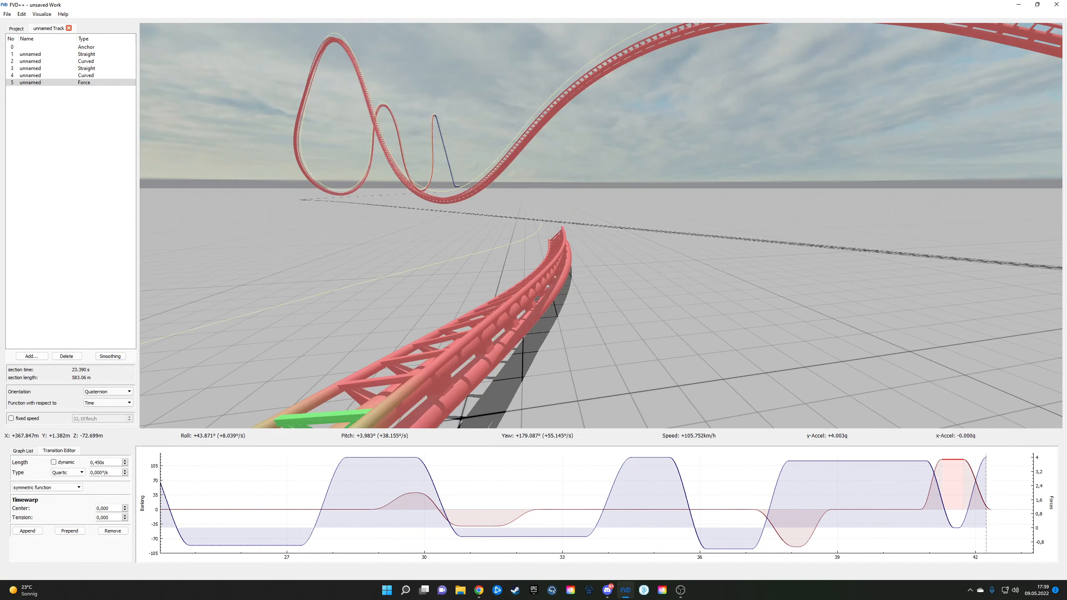
# Step: Append a constant 1.000 s force transition with 0 g change after the rise to 4 g at the pull-out
pyautogui.click(977, 503)
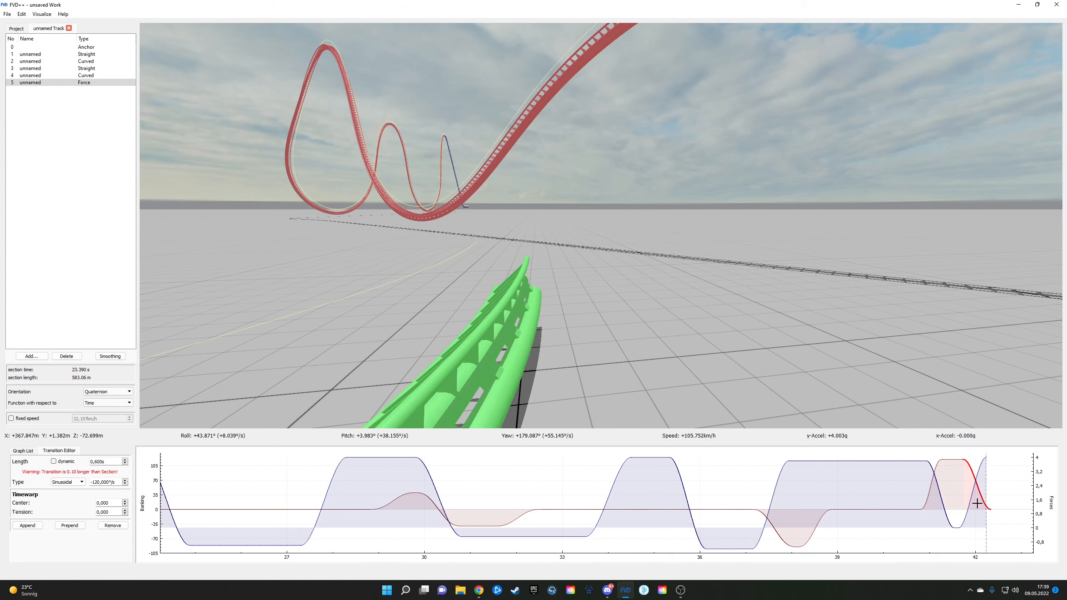
pyautogui.click(982, 461)
pyautogui.click(18, 518)
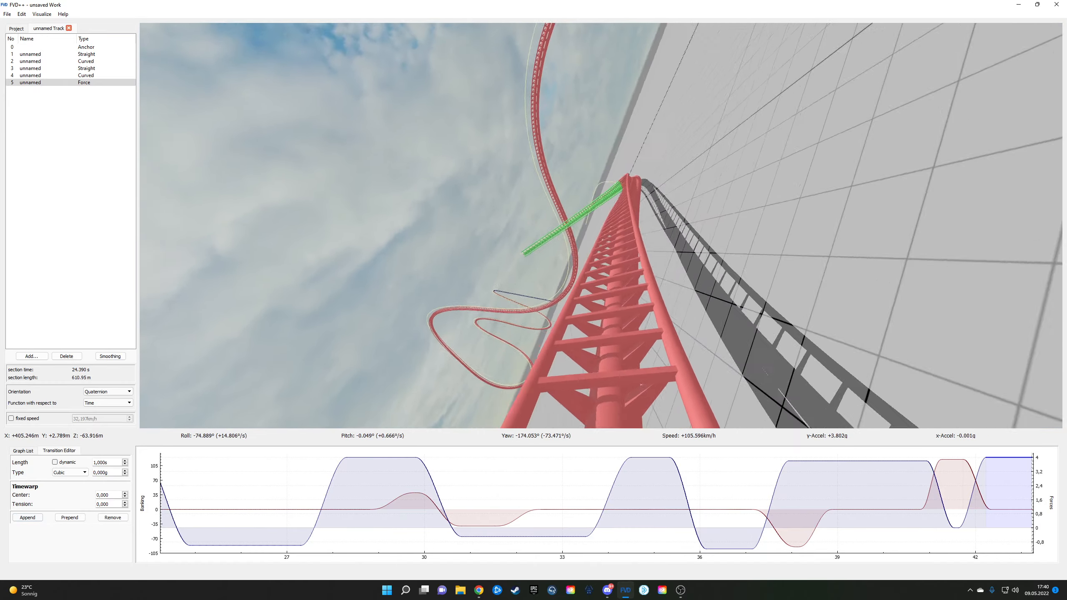
# Step: Shorten the turn's constant roll transition before the roll-out to 1.670 s
pyautogui.press('q')
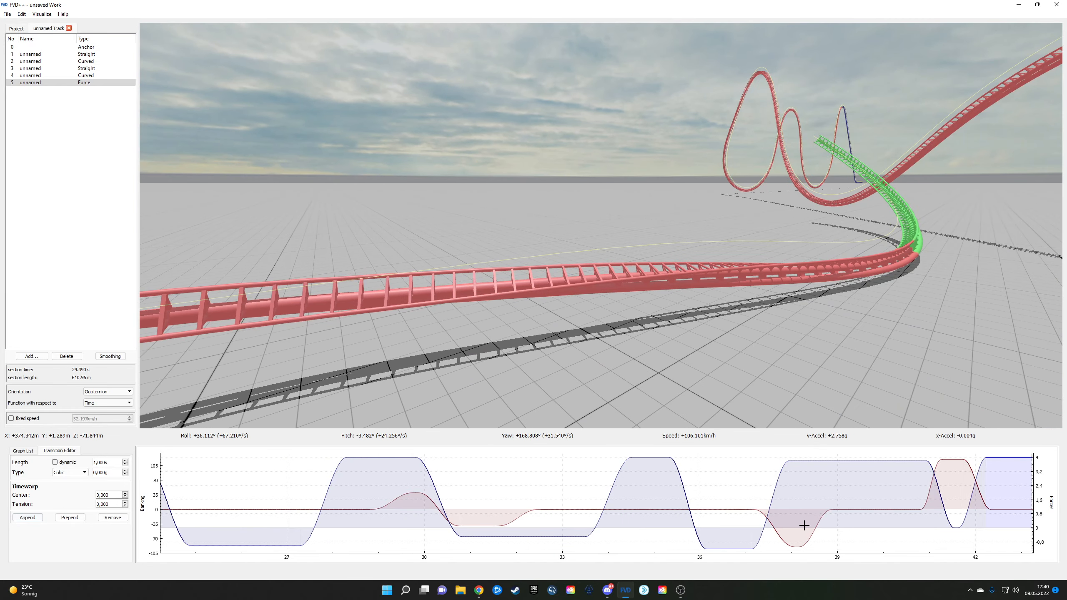
pyautogui.click(899, 509)
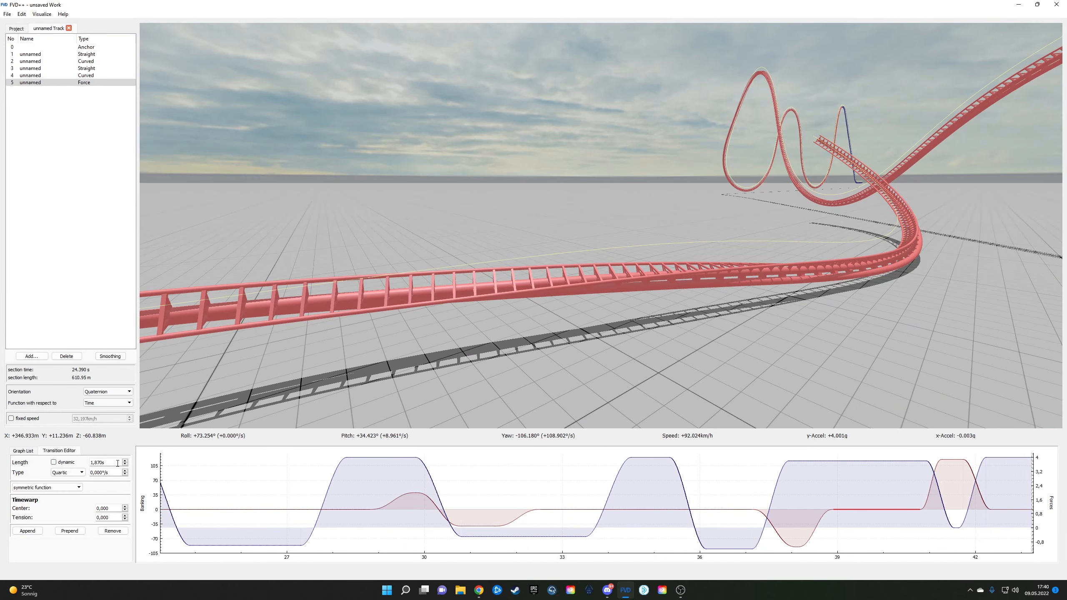
pyautogui.scroll(-2, 116, 462)
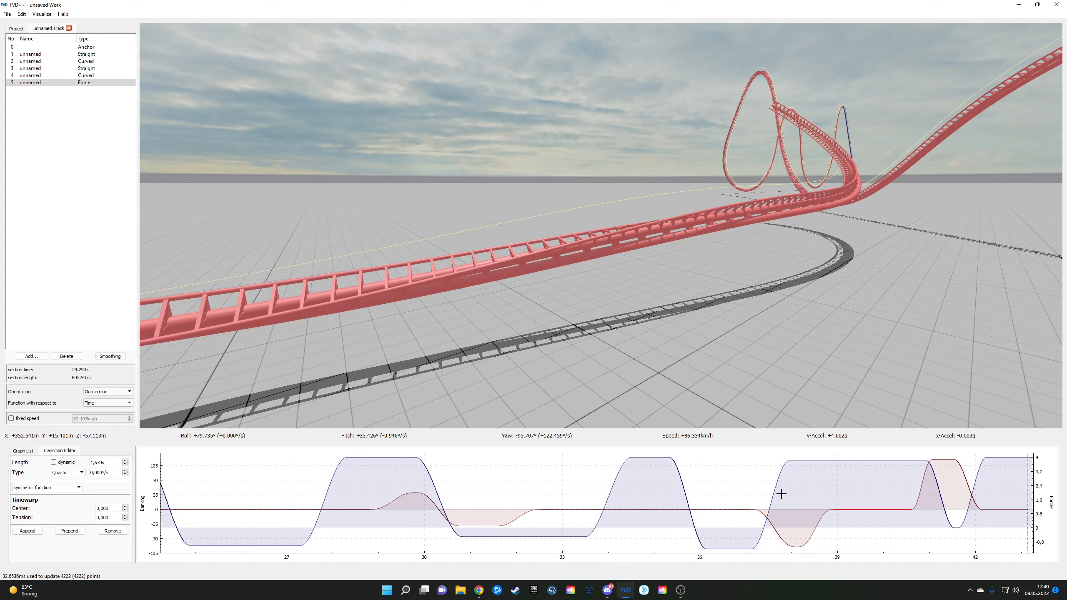
# Step: Set the 120°/s roll-out transition to a length of 0.800 s and a timewarp center of 0.500
pyautogui.click(924, 474)
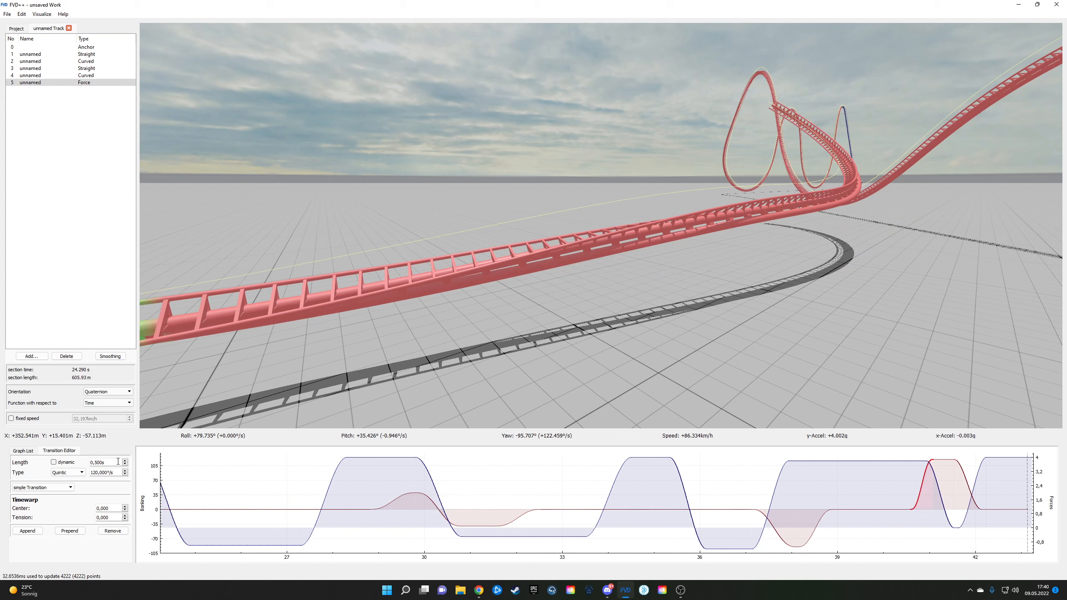
pyautogui.scroll(3, 115, 461)
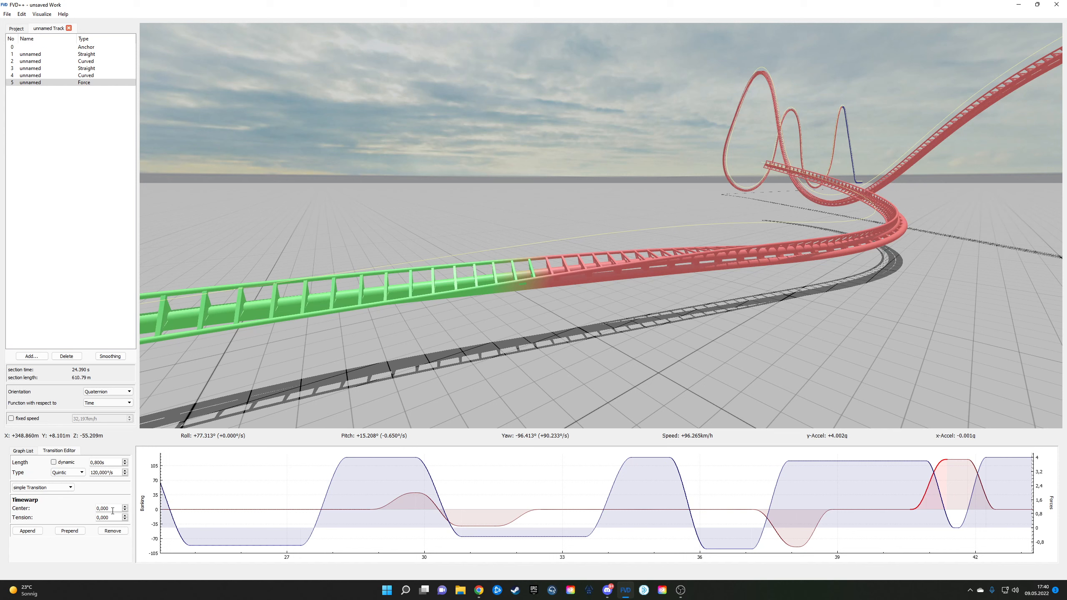
pyautogui.scroll(4, 112, 510)
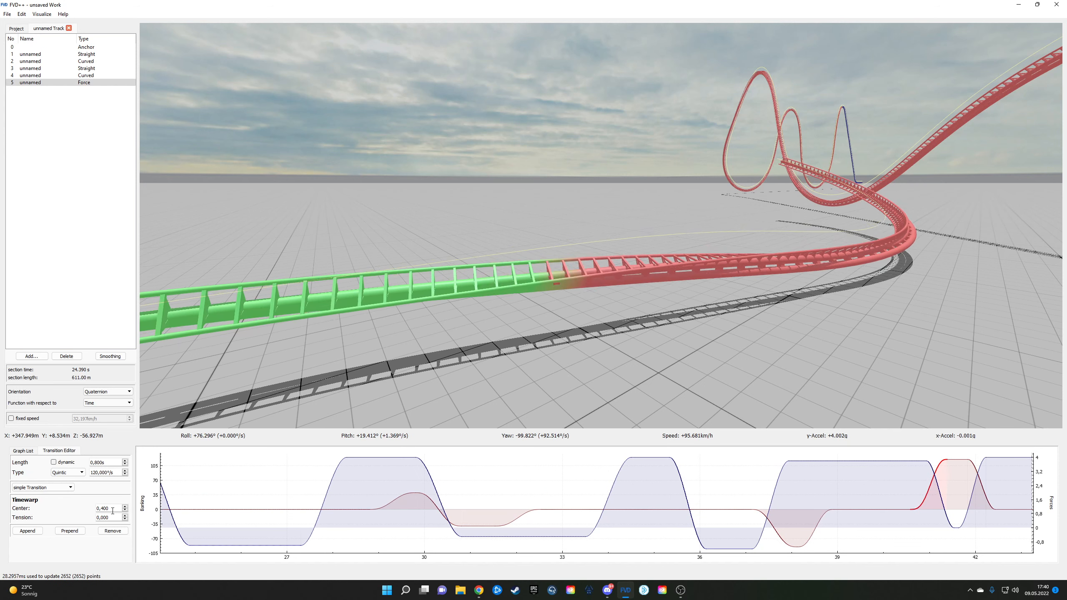
pyautogui.scroll(1, 112, 510)
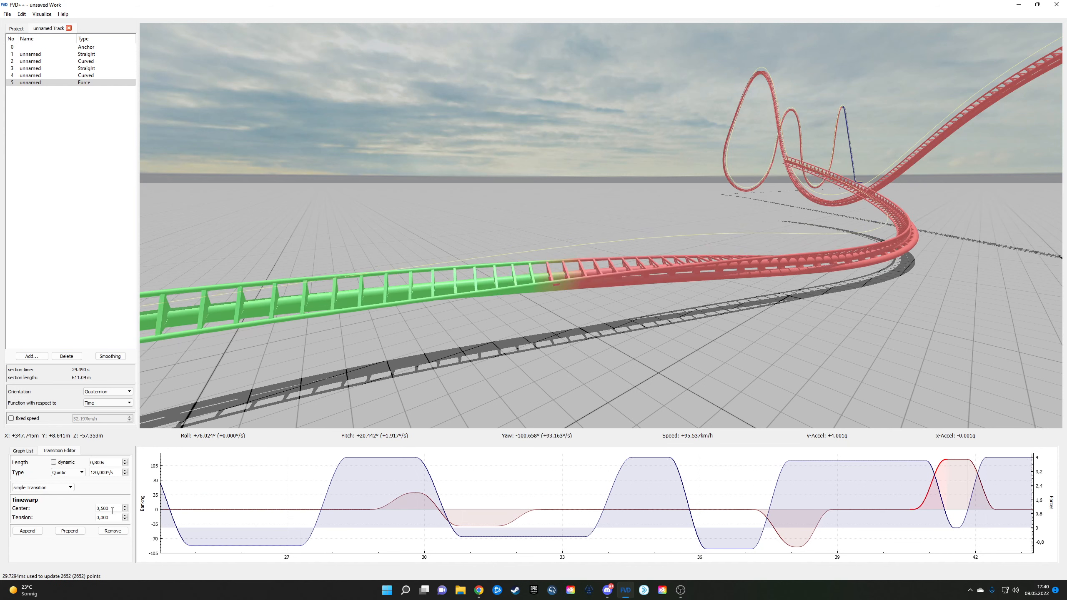
# Step: Set the −120°/s roll transition to a length of 0.800 s and a timewarp center of −0.500
pyautogui.click(958, 460)
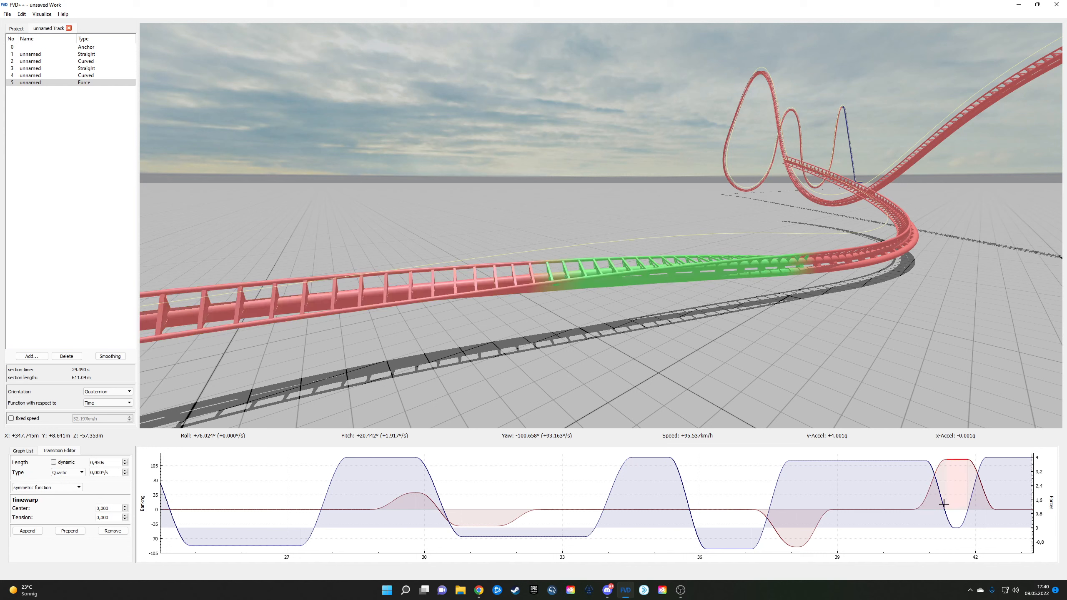
pyautogui.click(986, 495)
pyautogui.scroll(1, 117, 465)
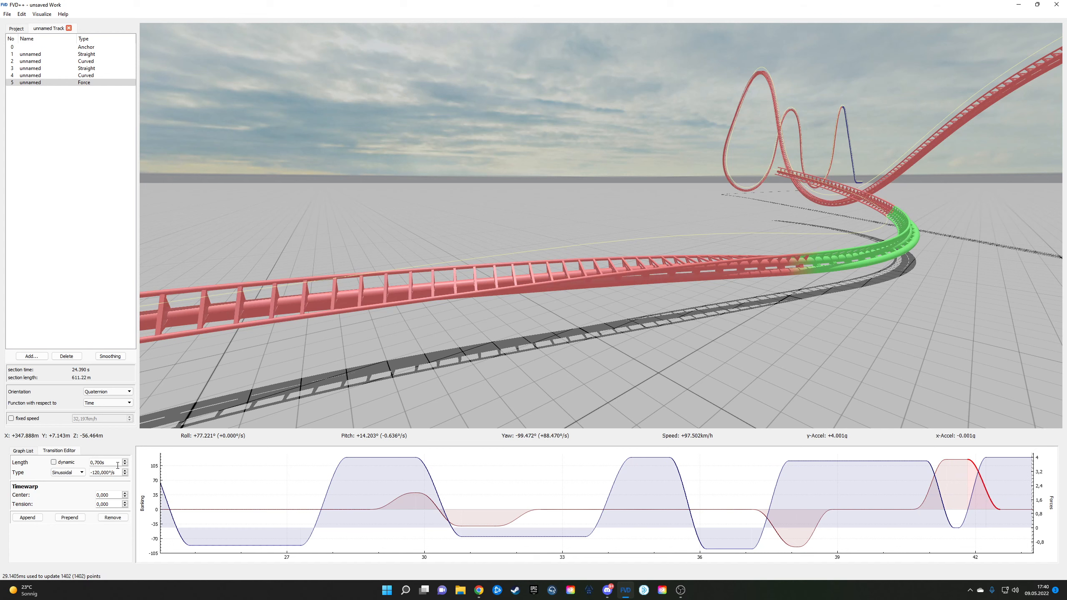
pyautogui.scroll(1, 117, 465)
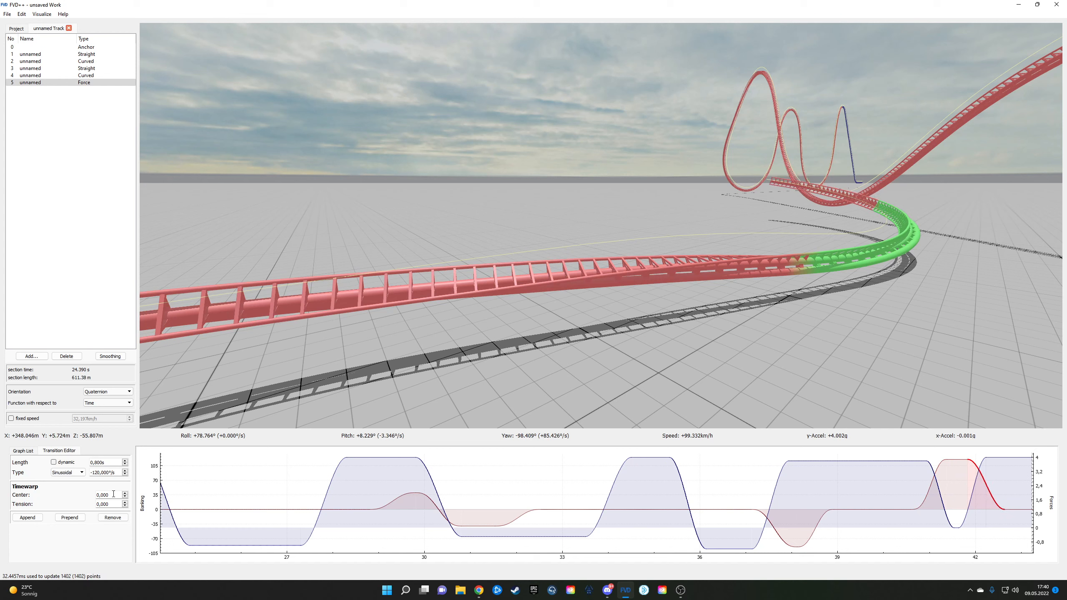
pyautogui.scroll(-2, 113, 494)
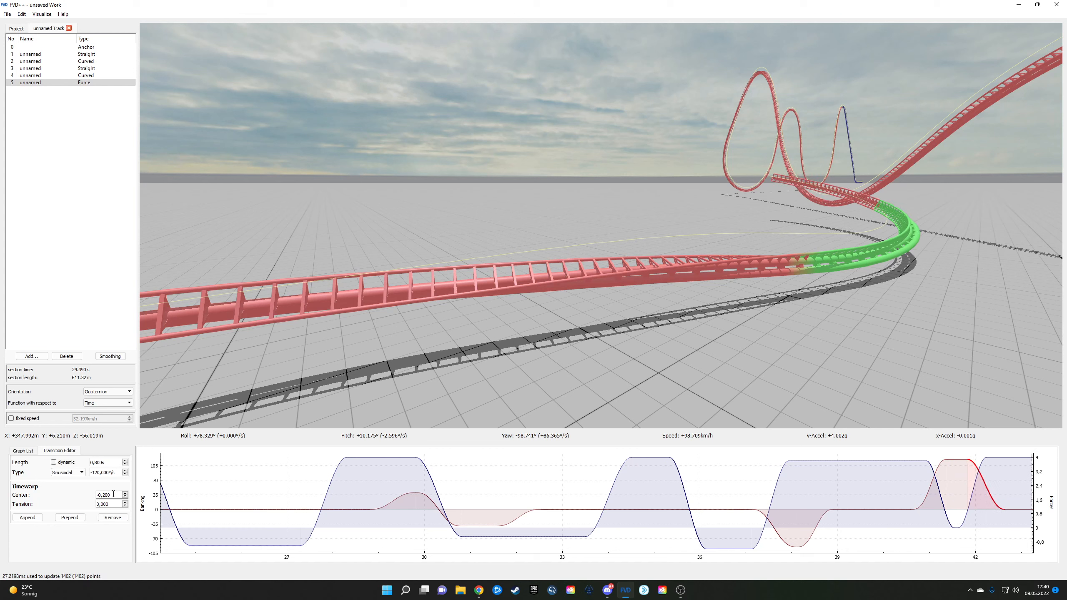
pyautogui.scroll(-3, 114, 494)
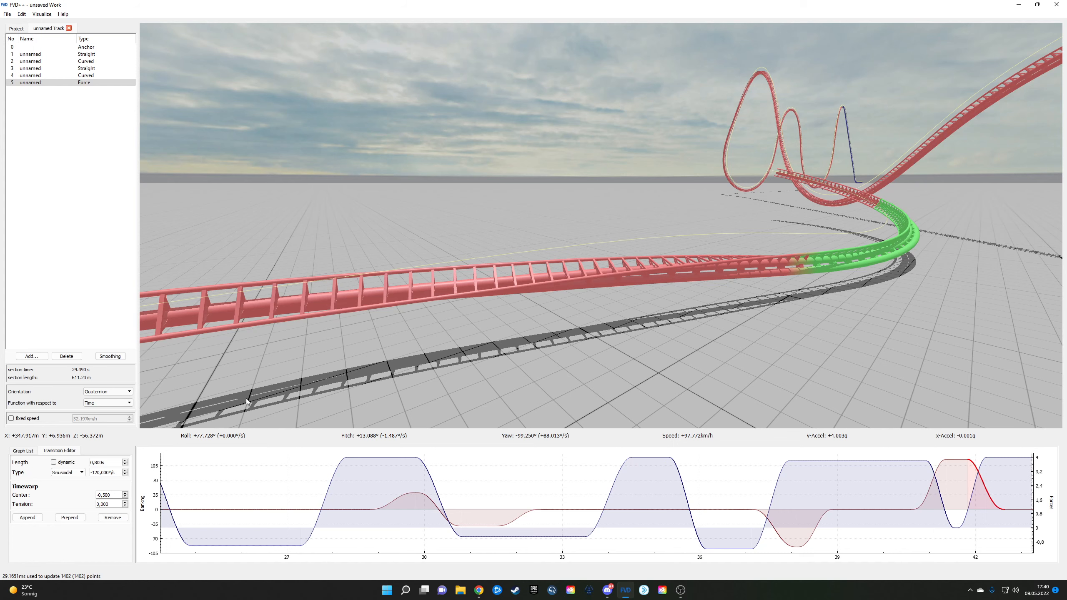
# Step: Shorten the constant roll transition between the roll-out's rise and fall in roll rate to 0.230 s
pyautogui.moveTo(403, 294); pyautogui.dragTo(611, 262)
pyautogui.press('w')
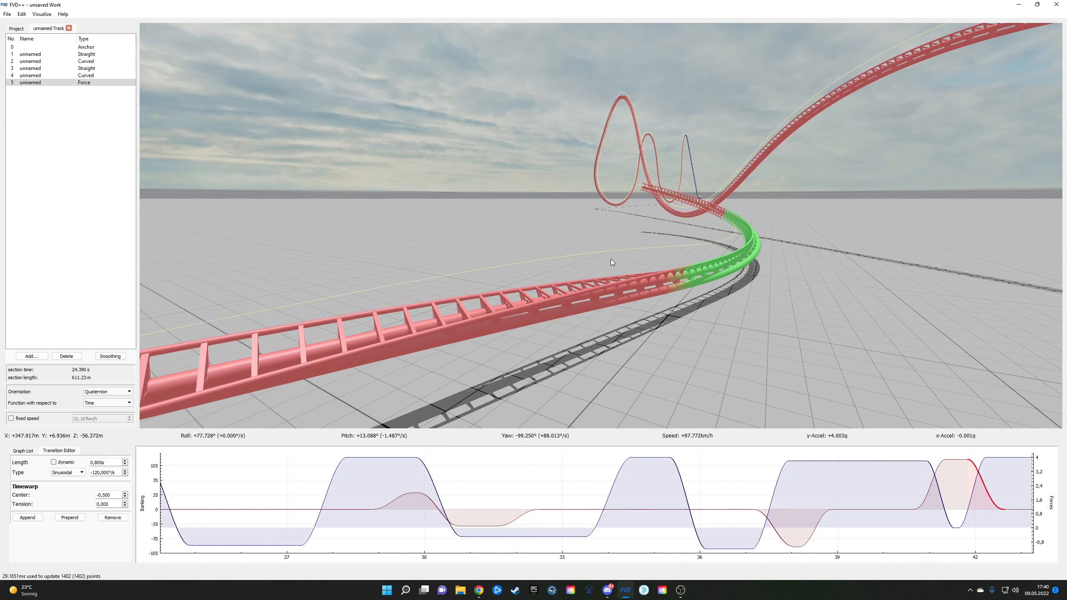
pyautogui.click(954, 460)
pyautogui.scroll(-18, 110, 464)
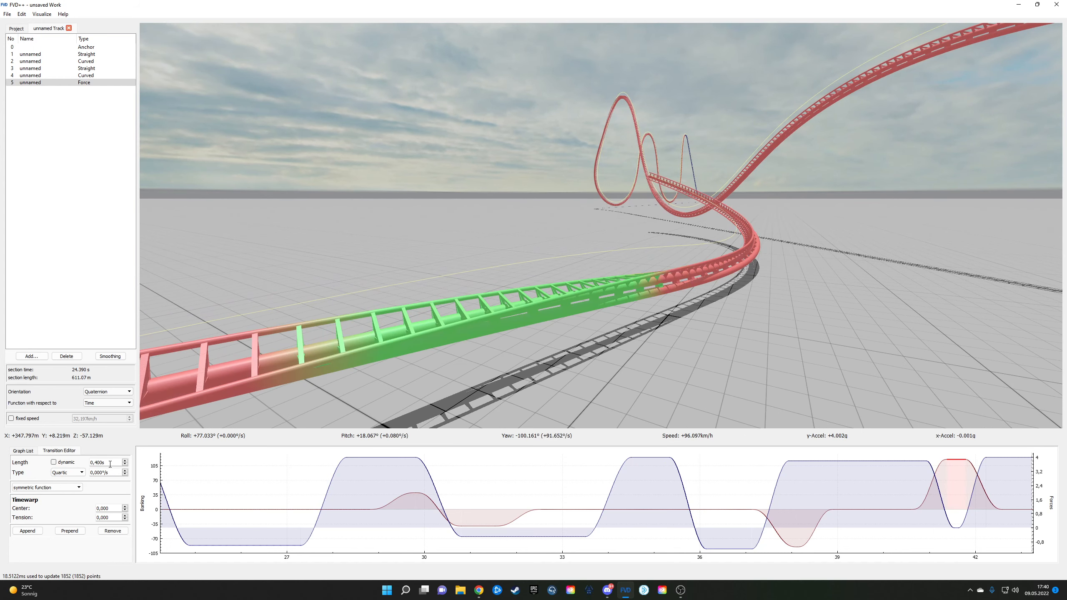
pyautogui.scroll(-4, 110, 464)
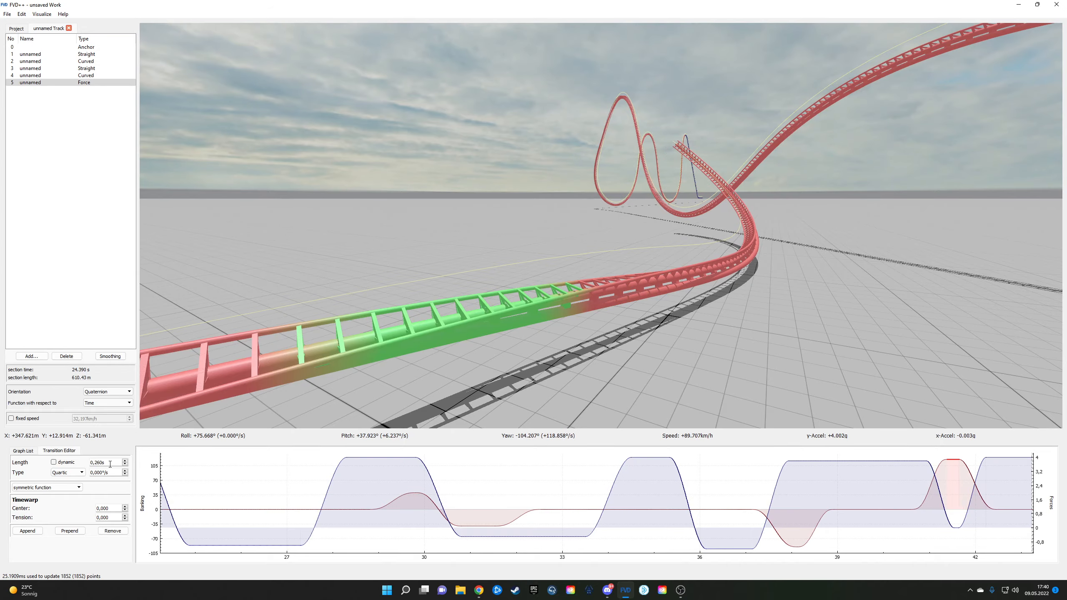
# Step: Examine the direction and banking of the pull-out by riding along the track and viewing it from outside
pyautogui.rightClick(219, 382)
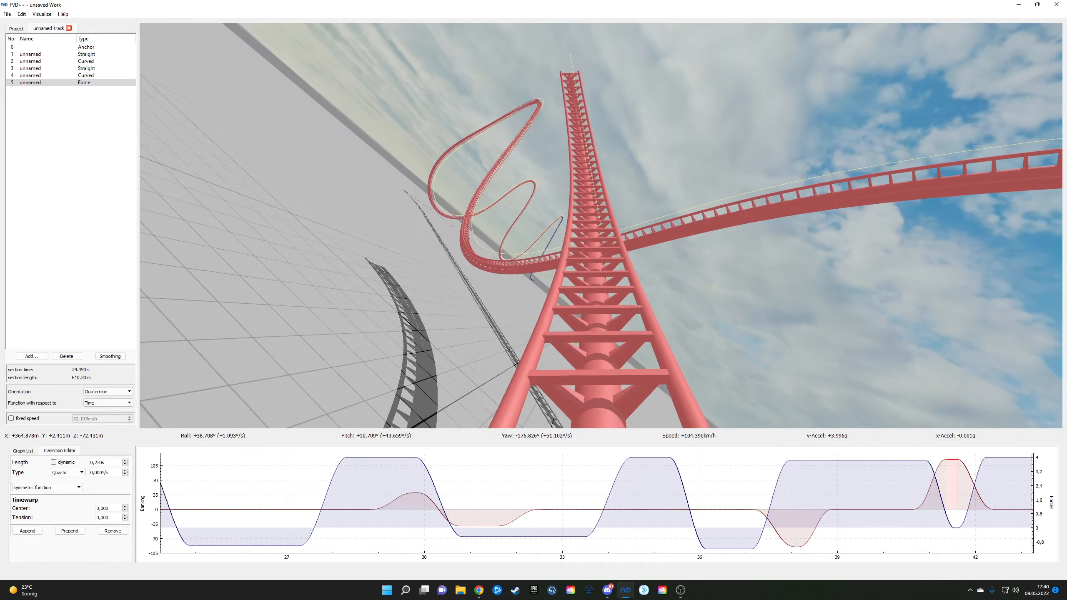
pyautogui.rightClick(536, 282)
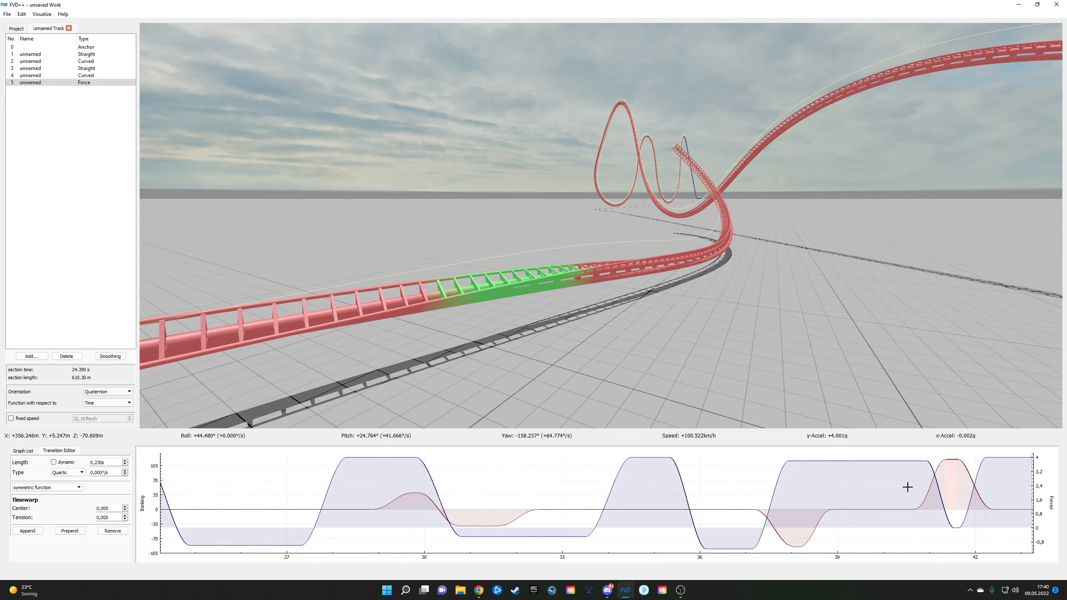
pyautogui.moveTo(827, 393); pyautogui.dragTo(827, 361)
pyautogui.press('w')
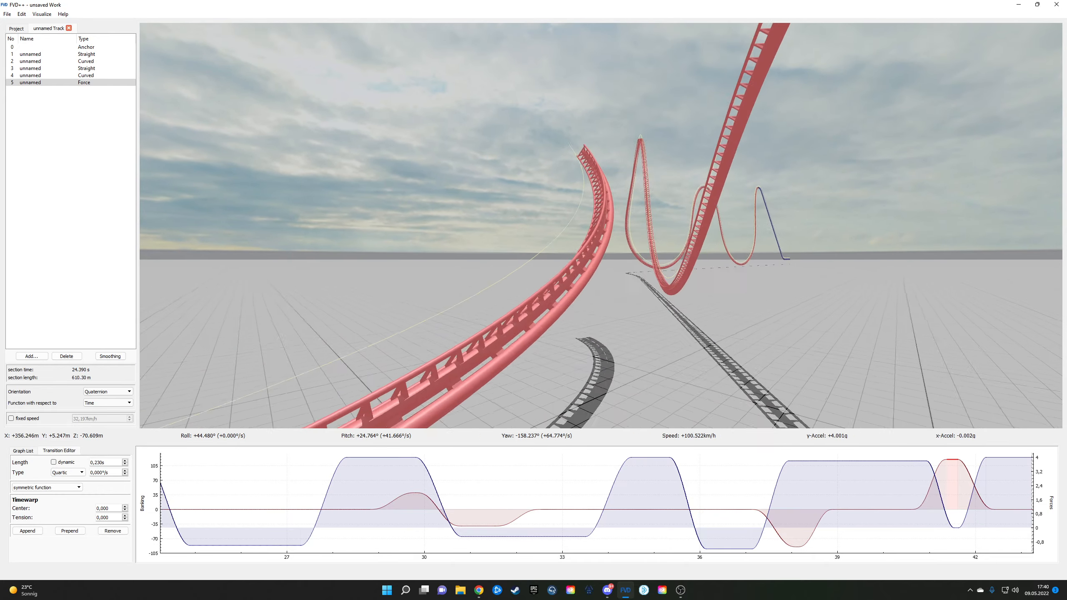
pyautogui.rightClick(827, 361)
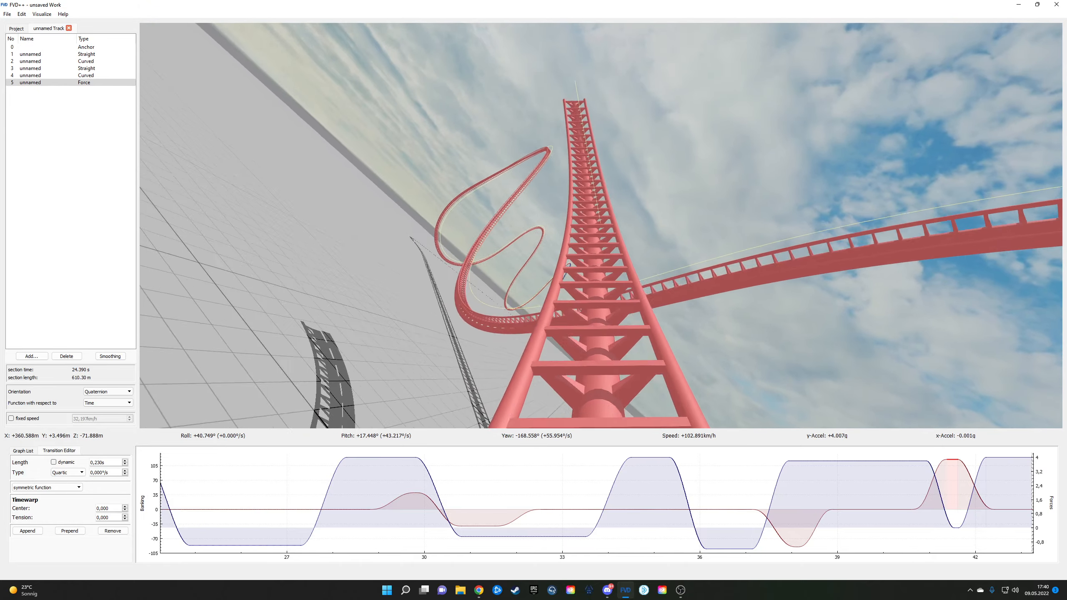
pyautogui.rightClick(788, 351)
pyautogui.moveTo(787, 352); pyautogui.dragTo(811, 378)
pyautogui.press('w')
# Step: Shorten the final constant 4 g force transition to 0.400 s
pyautogui.moveTo(997, 536); pyautogui.dragTo(732, 516)
pyautogui.click(829, 458)
pyautogui.press('d')
pyautogui.moveTo(690, 355); pyautogui.dragTo(689, 378)
pyautogui.press('s')
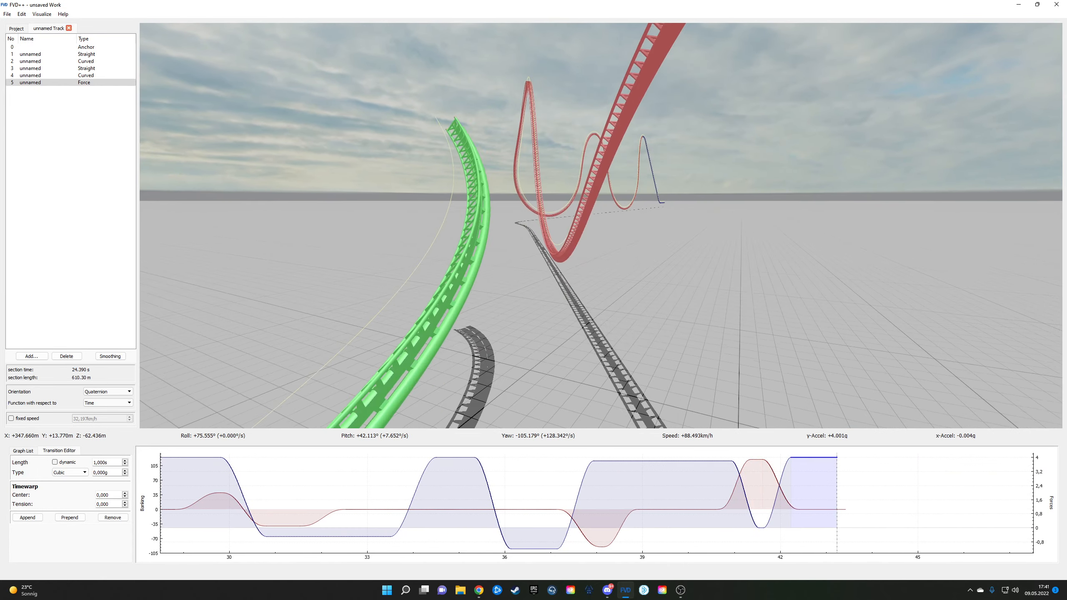
pyautogui.scroll(-4, 118, 460)
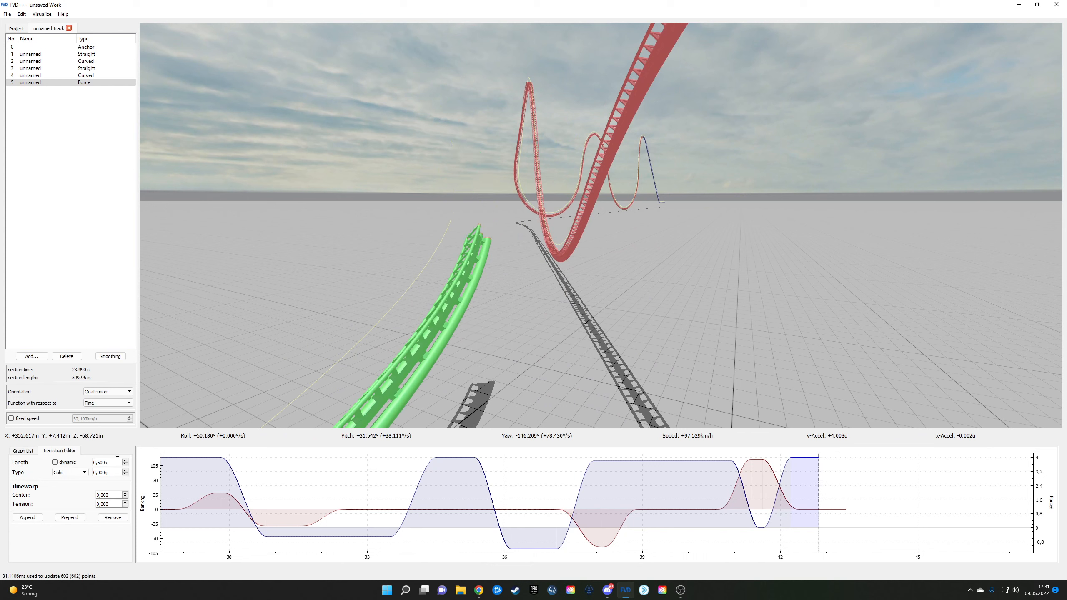
pyautogui.scroll(-1, 118, 459)
pyautogui.scroll(-1, 117, 459)
pyautogui.scroll(1, 117, 459)
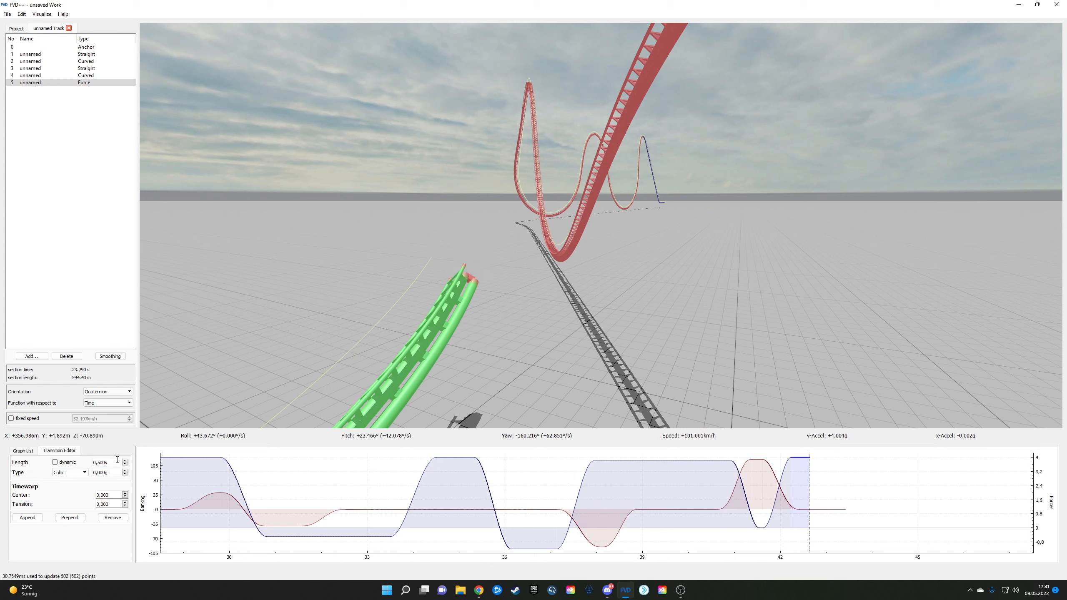
pyautogui.scroll(-1, 117, 460)
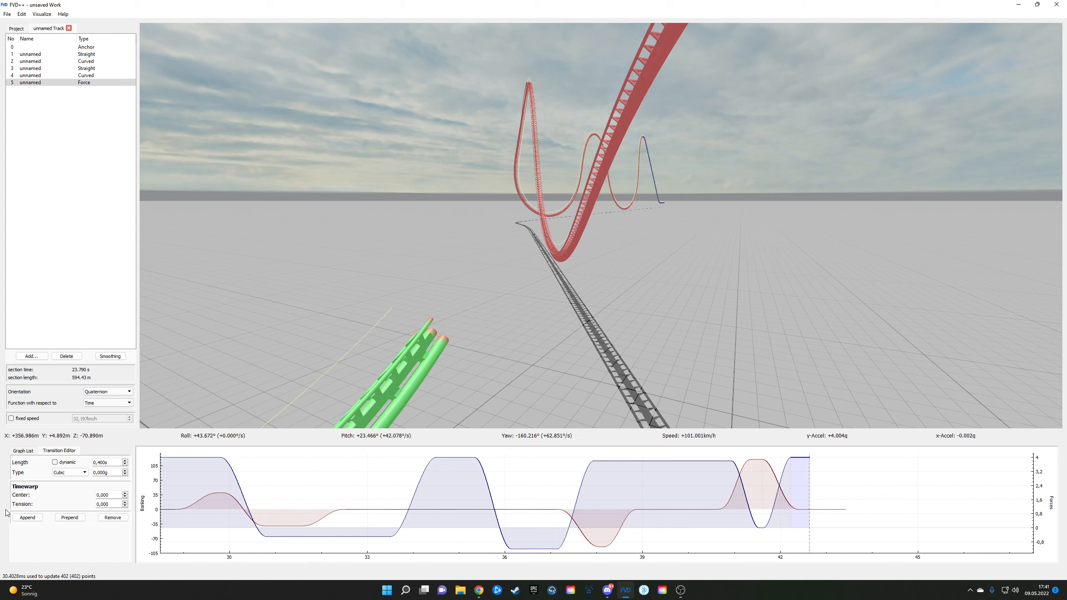
# Step: Append a 0.900 s force transition with a change of −5.000 g after the constant 4 g transition
pyautogui.click(28, 517)
pyautogui.scroll(-1, 114, 462)
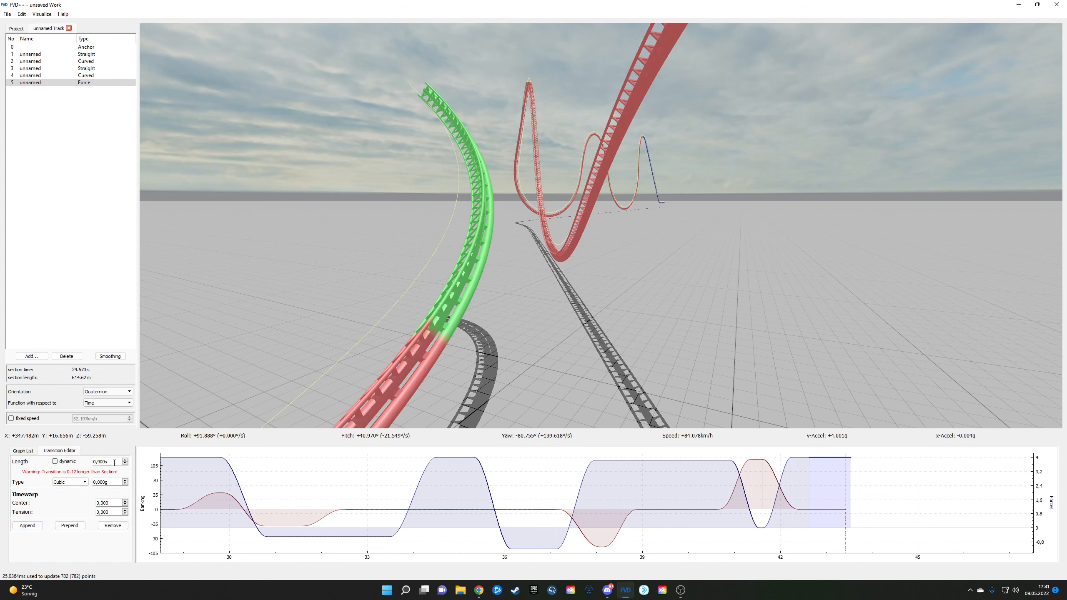
pyautogui.scroll(-4, 111, 481)
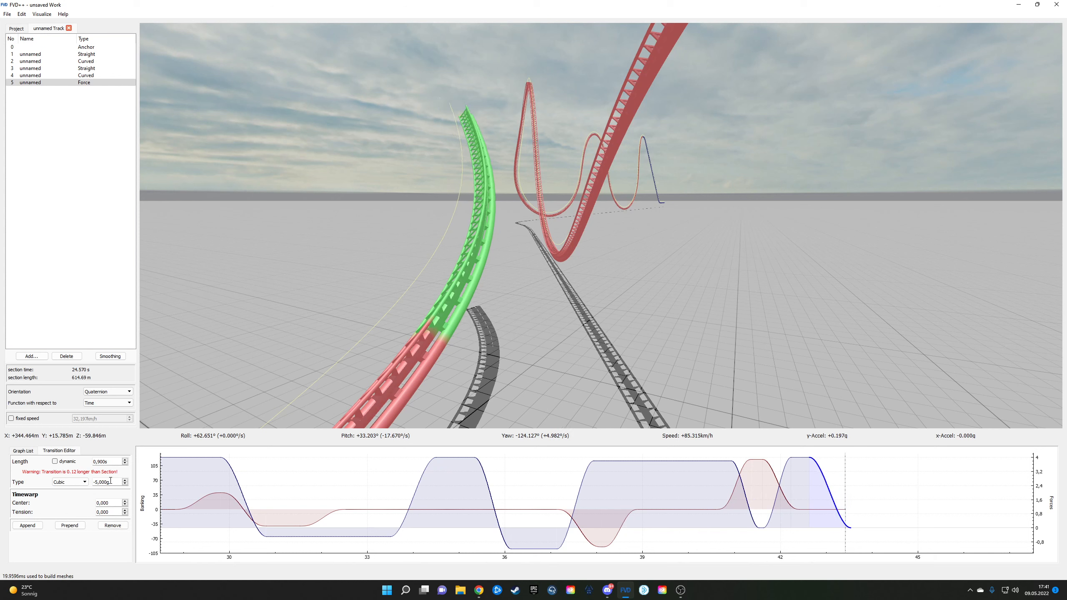
pyautogui.scroll(-1, 110, 480)
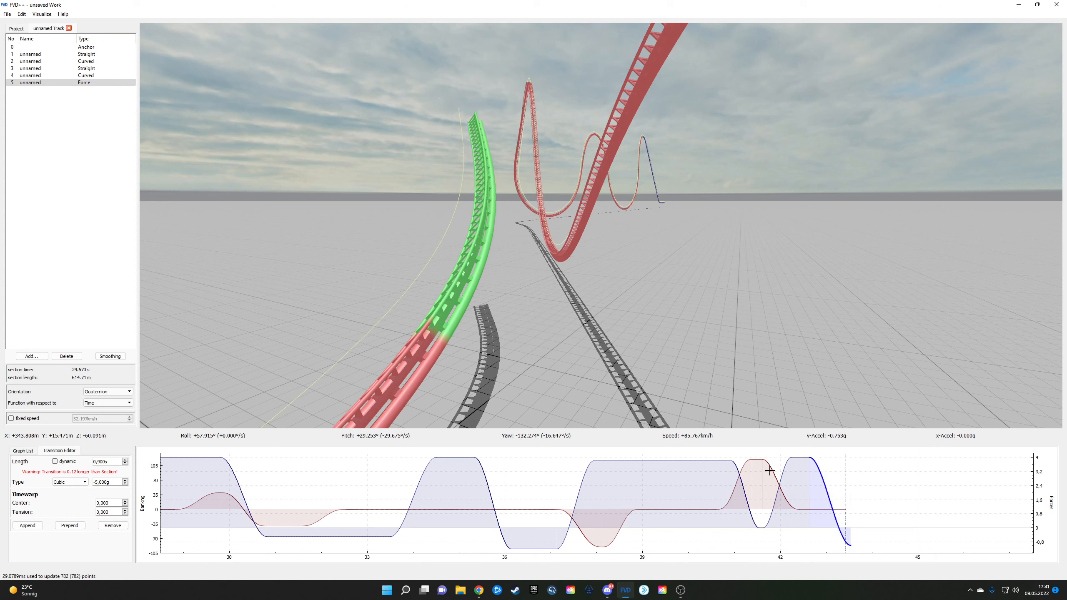
# Step: Make the last constant roll transition dynamic in length
pyautogui.click(814, 509)
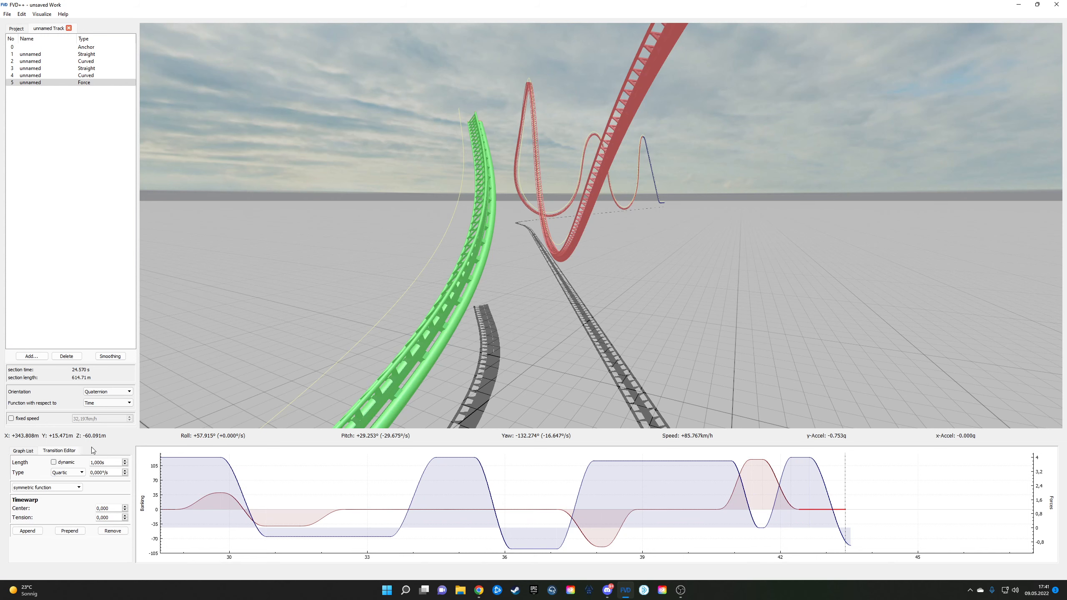
pyautogui.click(54, 462)
pyautogui.press('s')
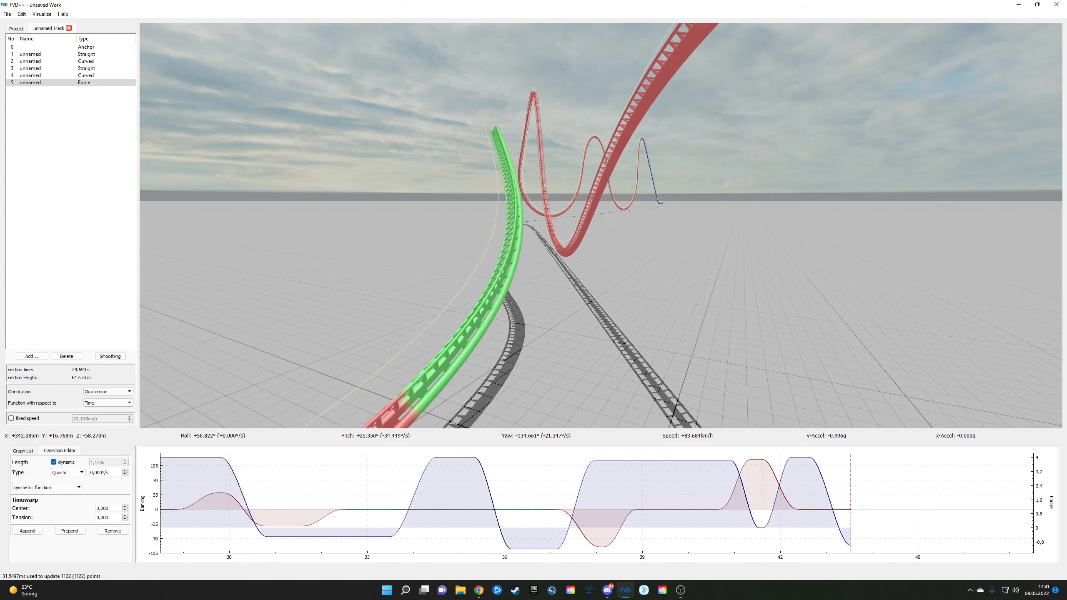
pyautogui.press('a')
# Step: Shorten the constant 4 g force transition before the final drop in force to 0.200 s
pyautogui.click(820, 469)
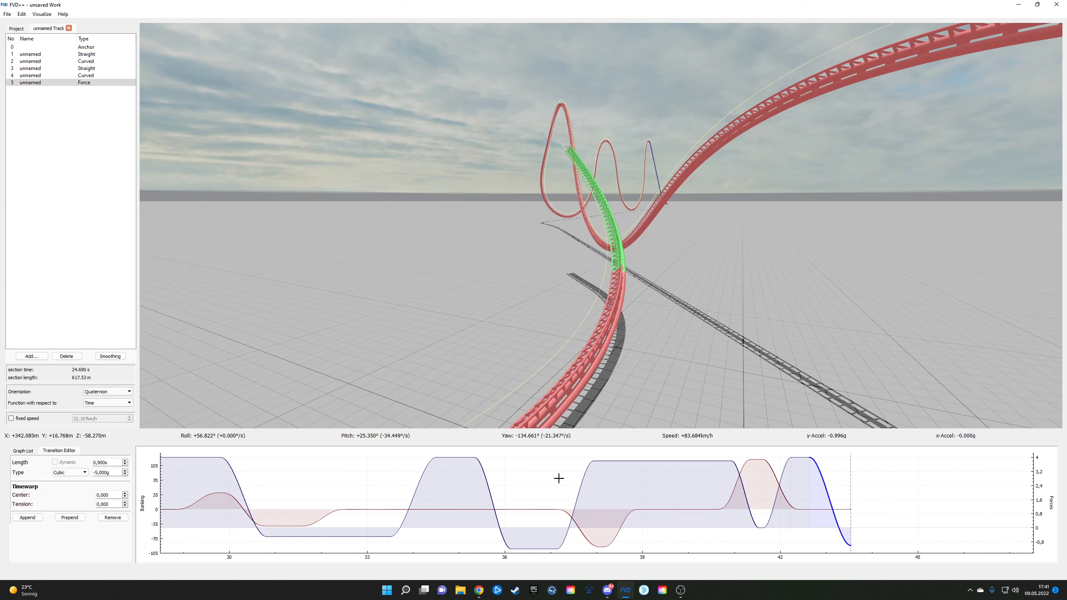
pyautogui.click(161, 465)
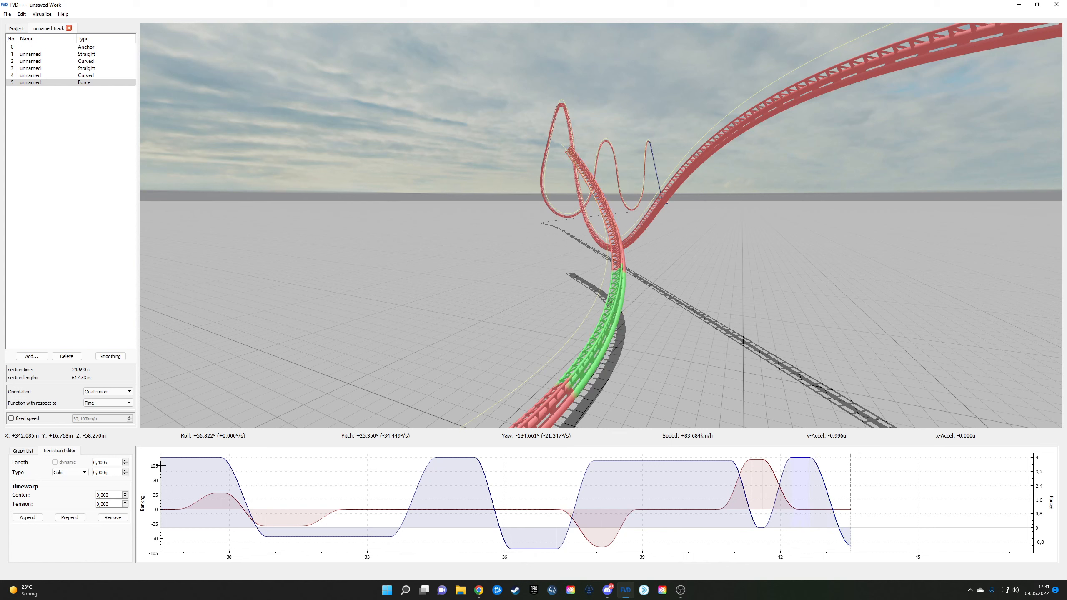
pyautogui.scroll(-17, 108, 463)
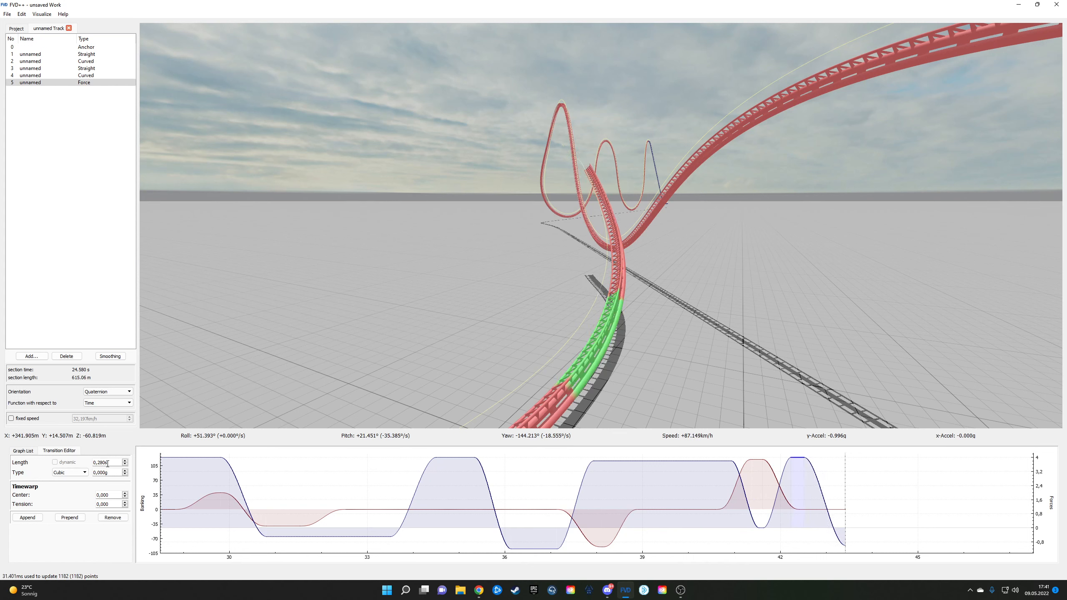
pyautogui.scroll(-3, 107, 464)
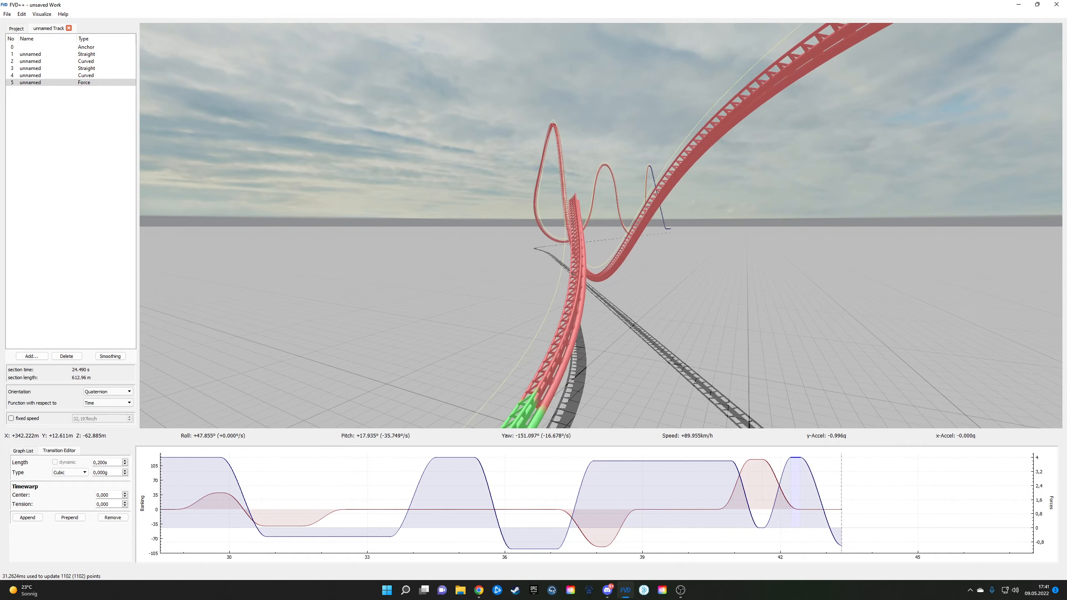
# Step: Append a constant 1.000 s force transition after the −5.000 g transition to hold about −1 g
pyautogui.moveTo(600, 226); pyautogui.dragTo(583, 207)
pyautogui.press('w')
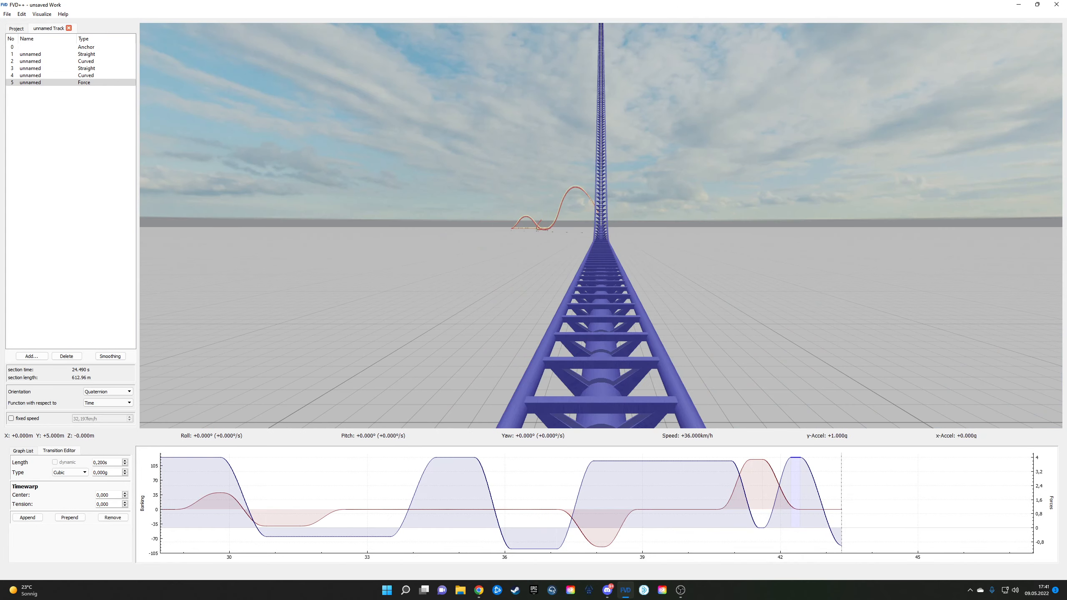
pyautogui.press('Escape')
pyautogui.moveTo(415, 234); pyautogui.dragTo(380, 239)
pyautogui.press('s')
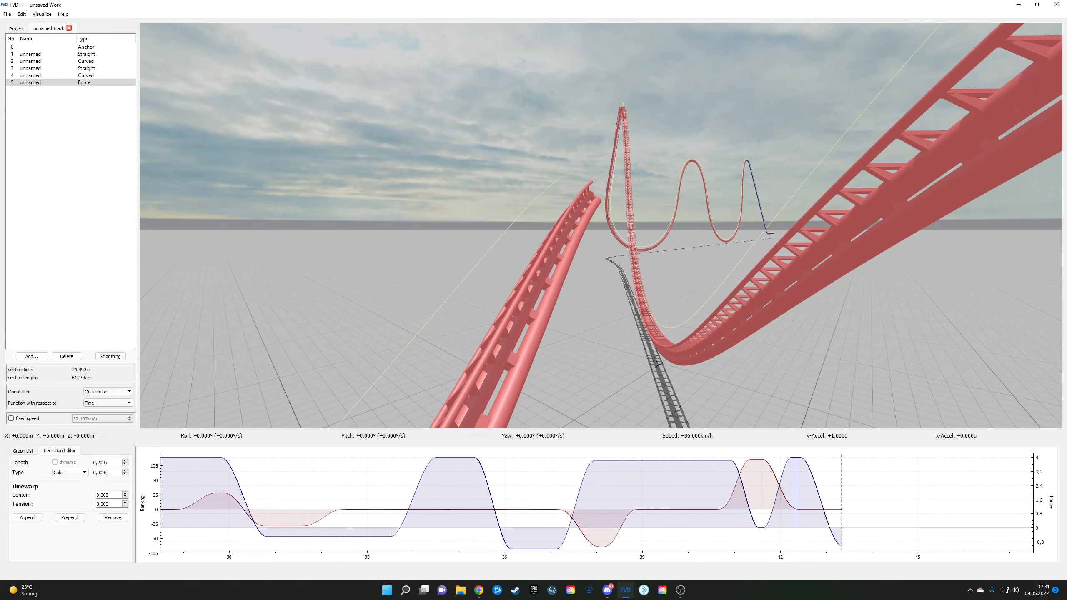
pyautogui.click(813, 472)
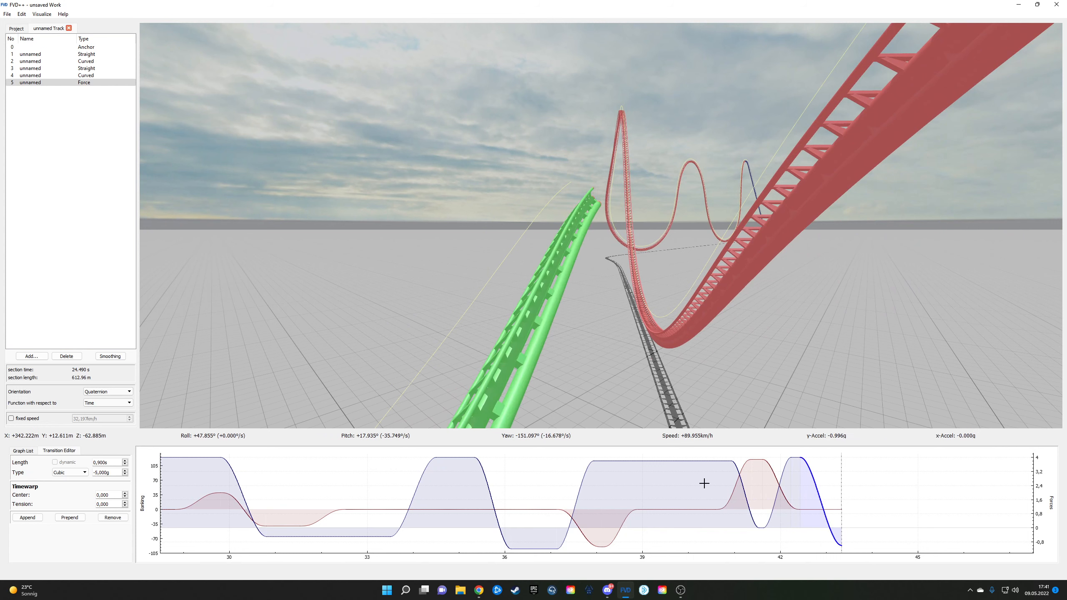
pyautogui.click(27, 517)
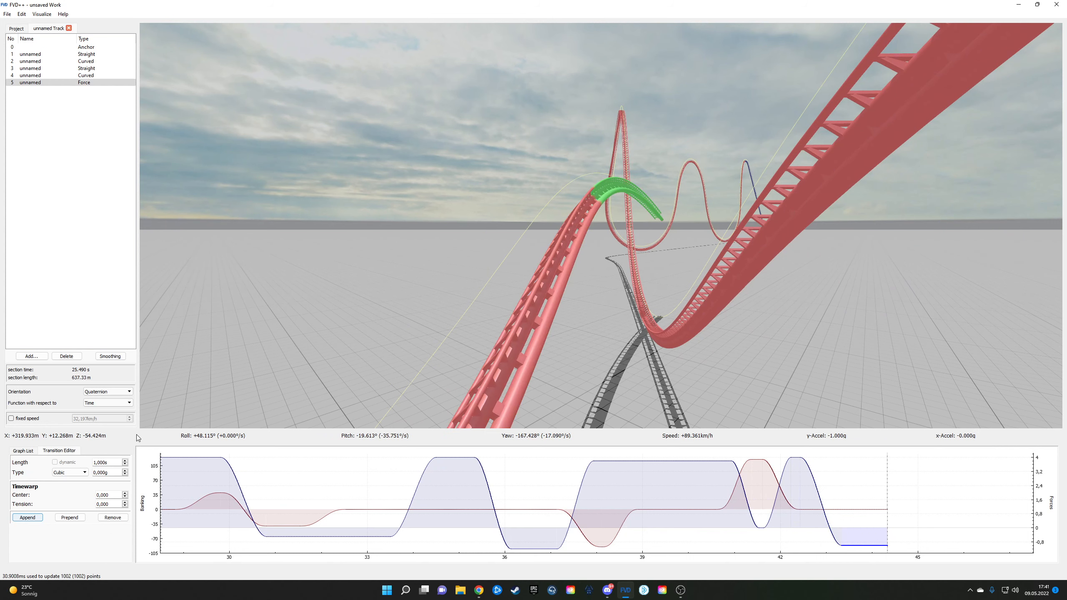
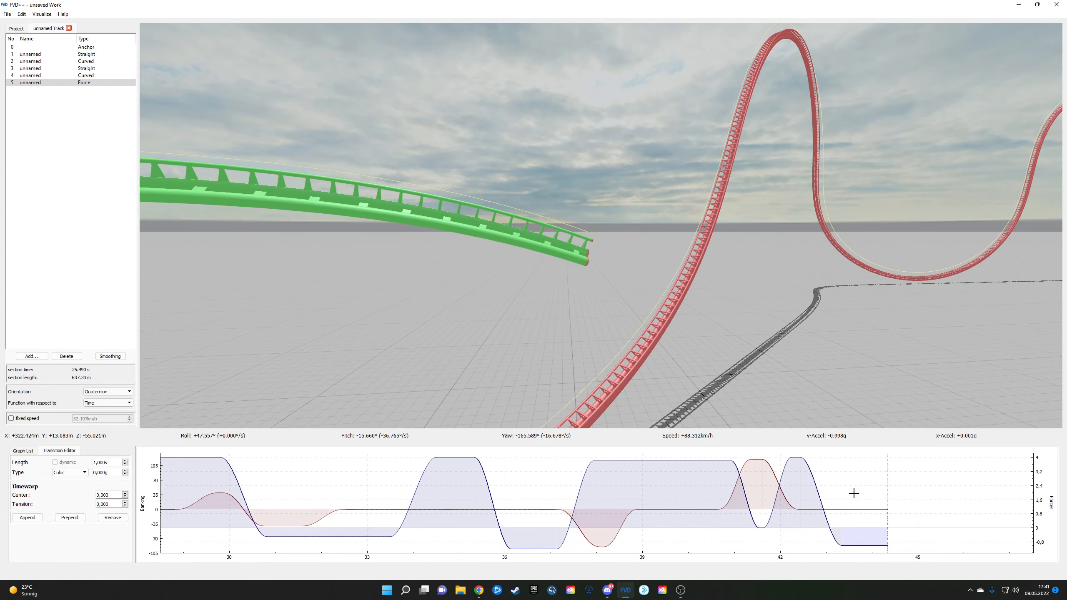
# Step: Turn off the dynamic length of the last constant roll transition and shorten it to 1.120 s
pyautogui.click(870, 509)
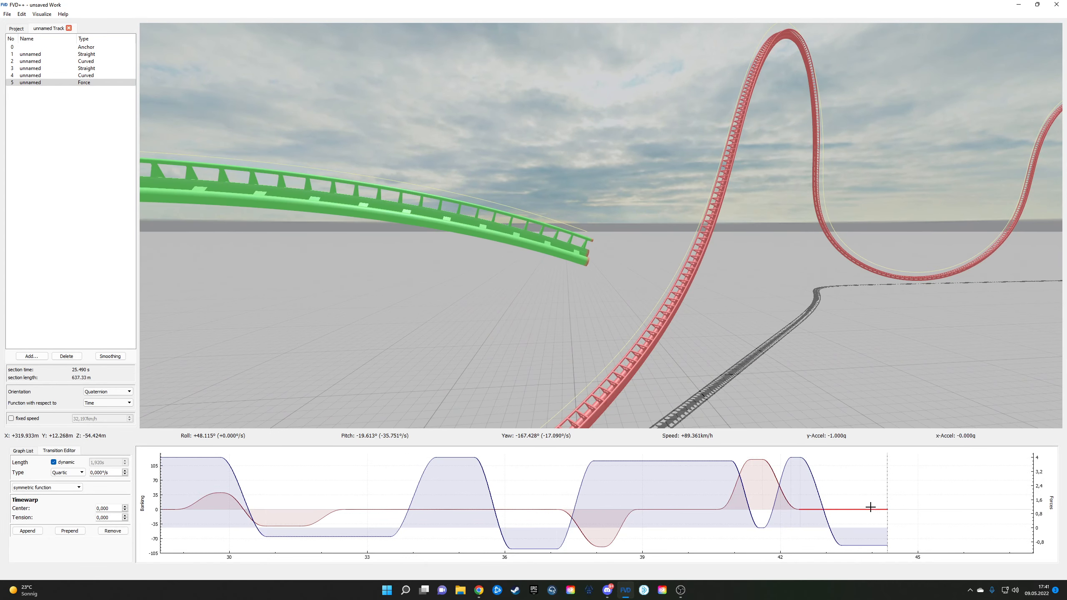
pyautogui.click(53, 462)
pyautogui.scroll(-7, 106, 462)
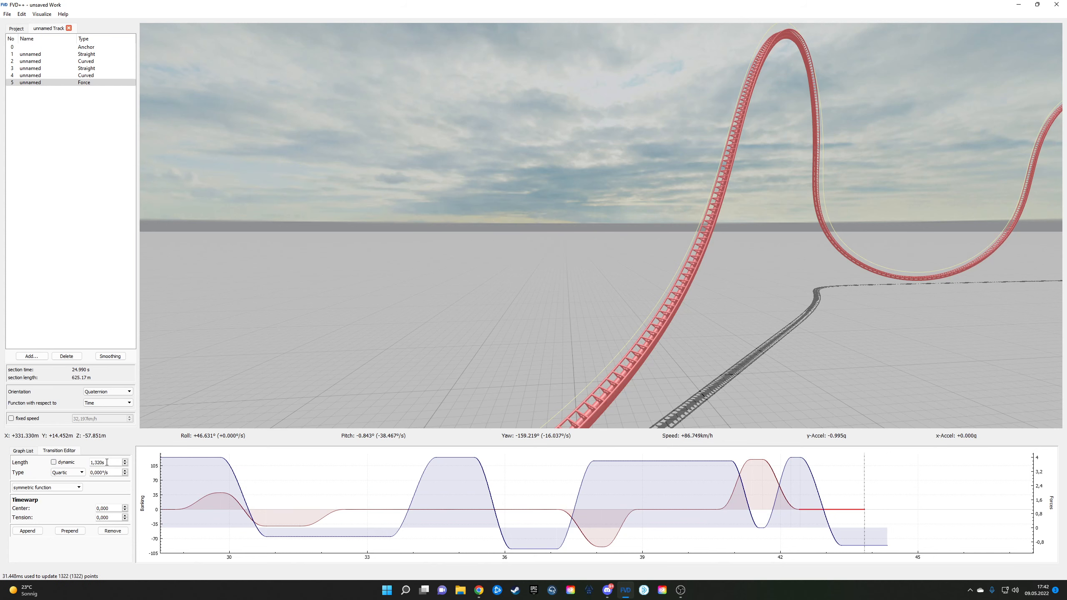
pyautogui.moveTo(218, 310); pyautogui.dragTo(318, 291)
pyautogui.press('s')
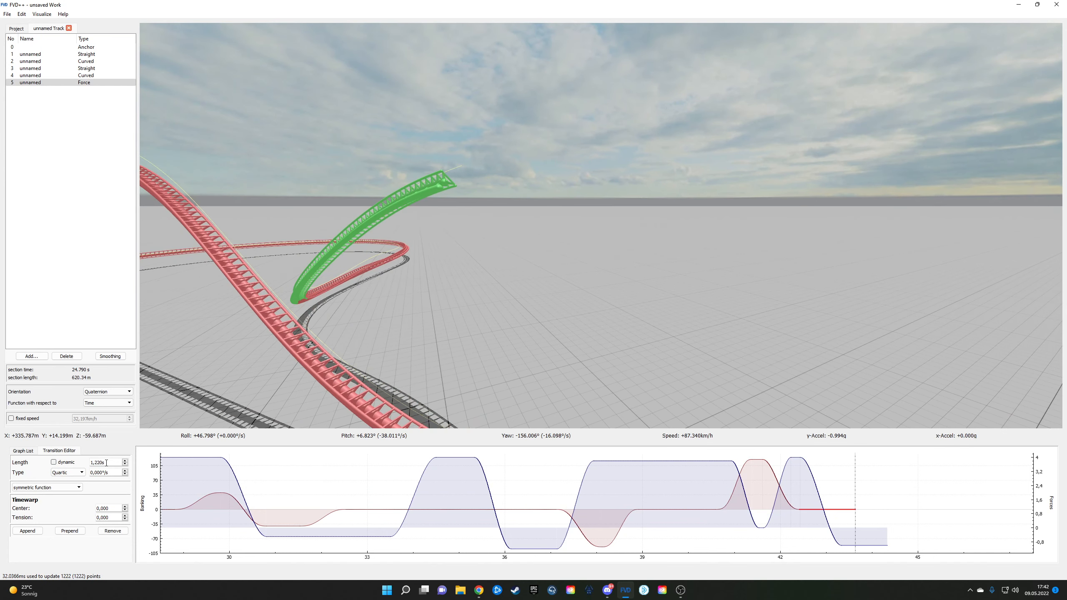
pyautogui.scroll(-1, 105, 463)
# Step: Append a 0.700 s Quintic roll transition with a change of −60.000°/s after the constant roll transition
pyautogui.click(26, 533)
pyautogui.press('d')
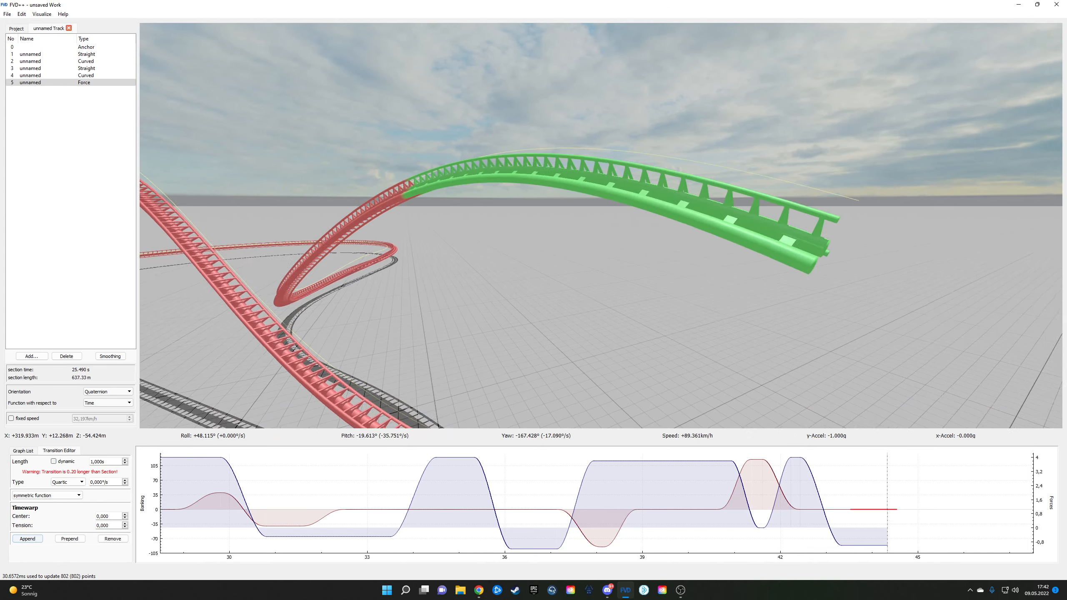
pyautogui.moveTo(328, 306); pyautogui.dragTo(358, 313)
pyautogui.press('s')
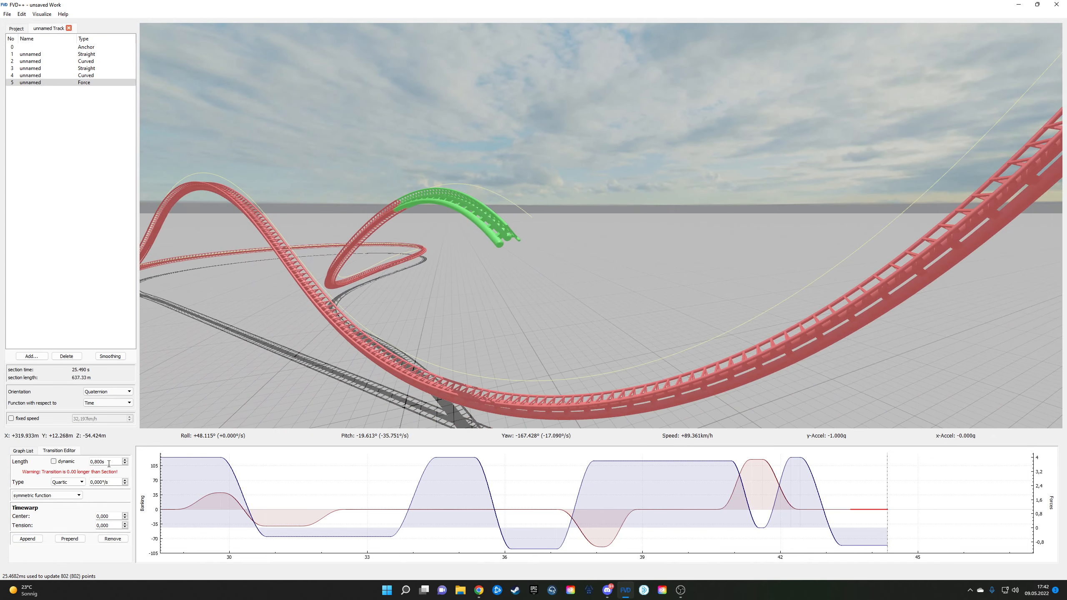
pyautogui.scroll(-1, 108, 463)
pyautogui.click(67, 472)
pyautogui.click(71, 506)
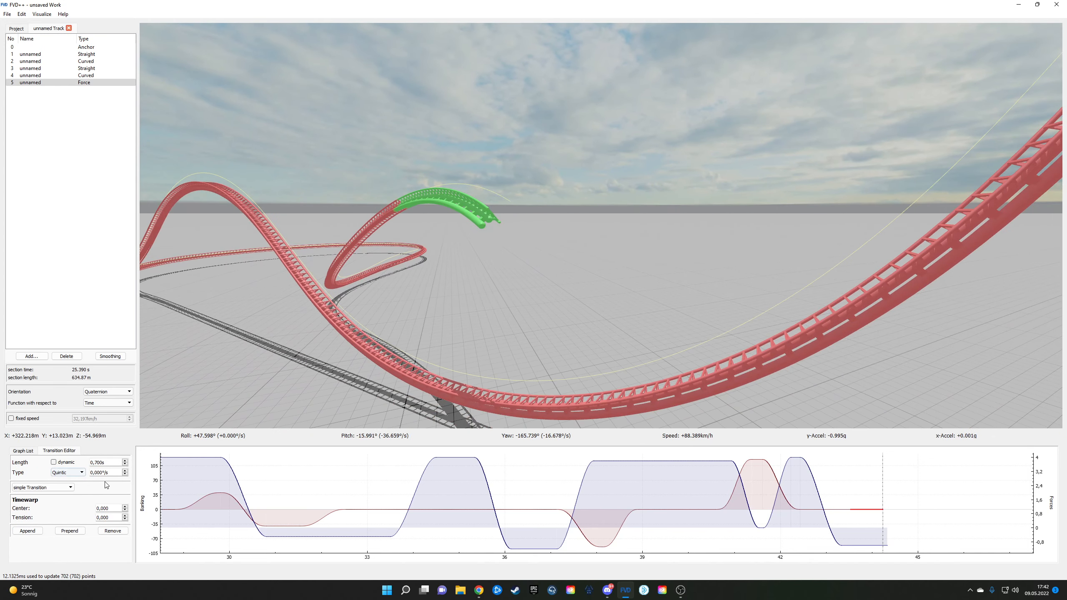
pyautogui.scroll(-5, 110, 473)
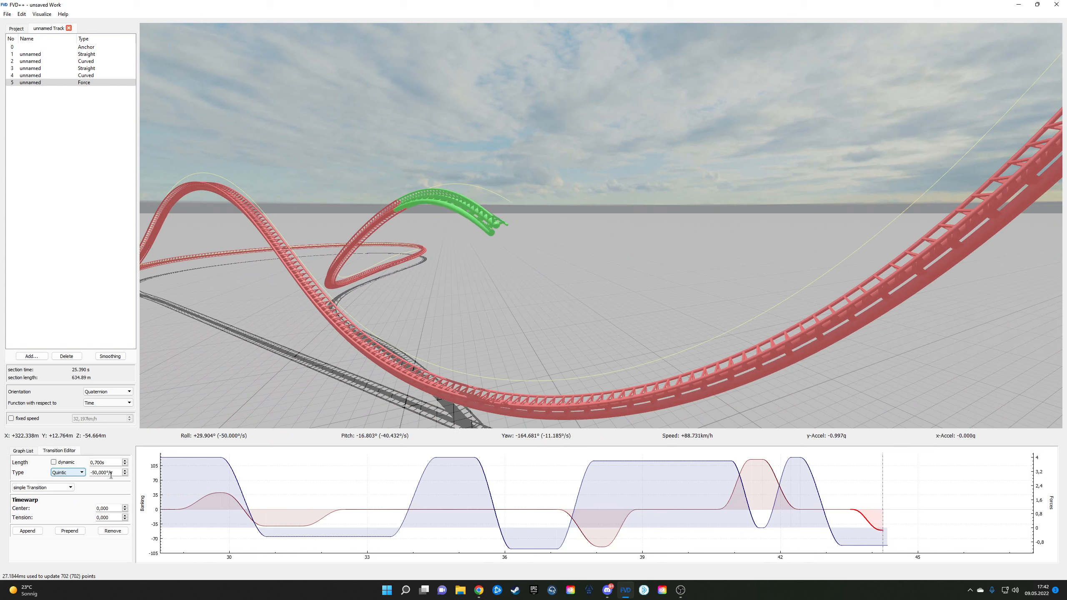
pyautogui.scroll(-1, 110, 475)
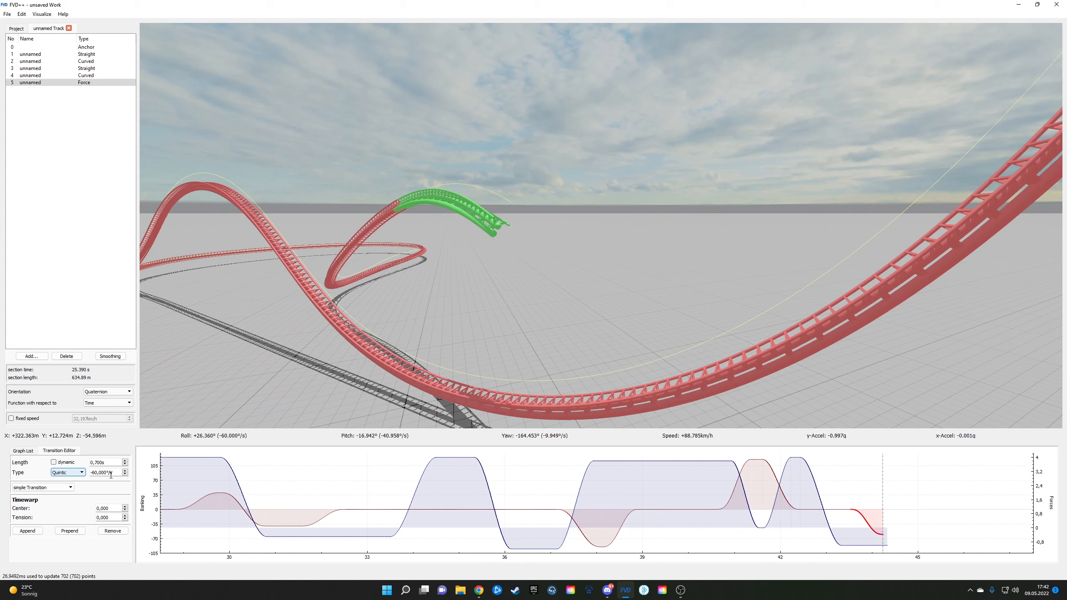
# Step: Append a 0.100 s roll transition after the −60.000°/s change and another 1.000 s force transition at about −1 g
pyautogui.click(27, 530)
pyautogui.click(214, 498)
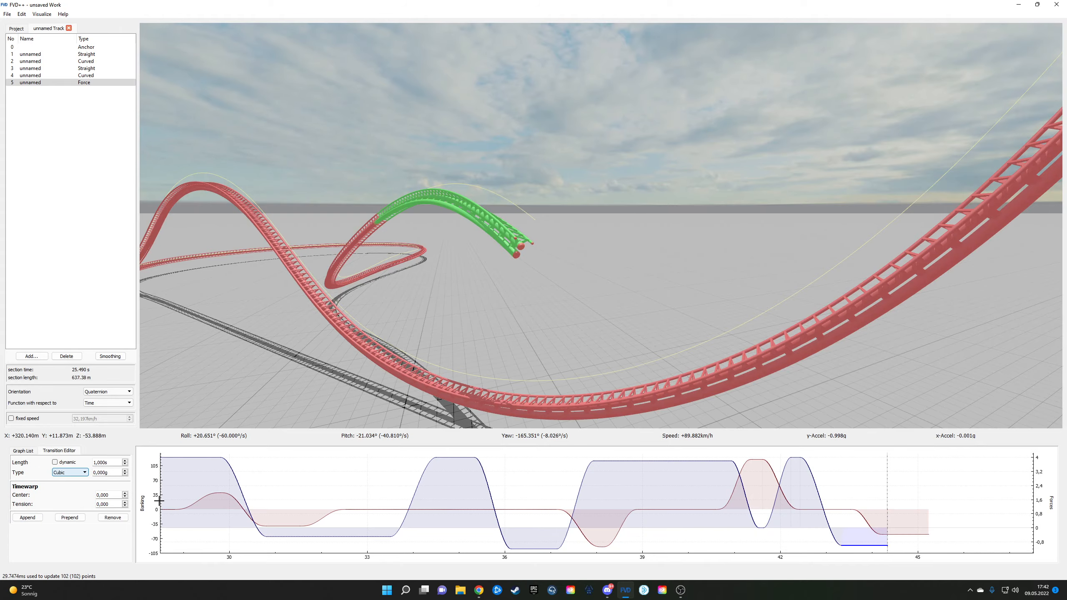
pyautogui.click(36, 517)
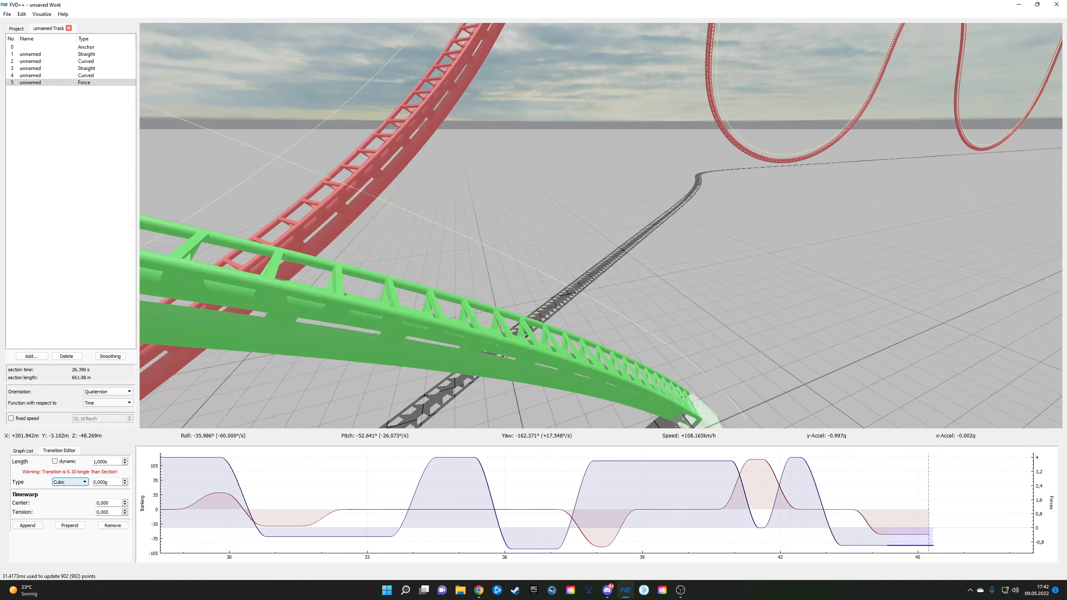
pyautogui.click(908, 532)
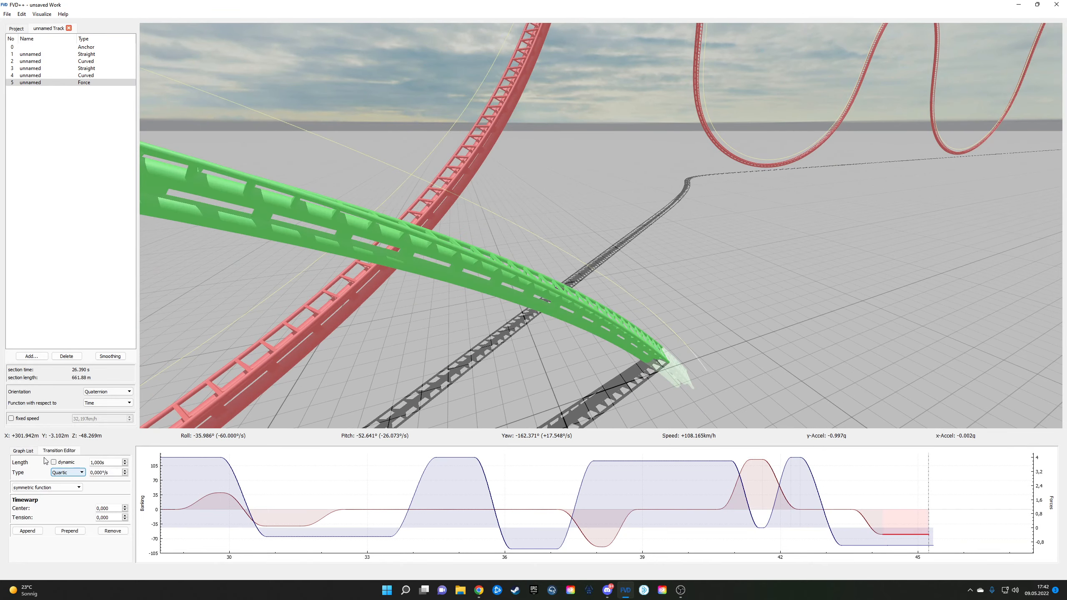
pyautogui.scroll(-9, 101, 462)
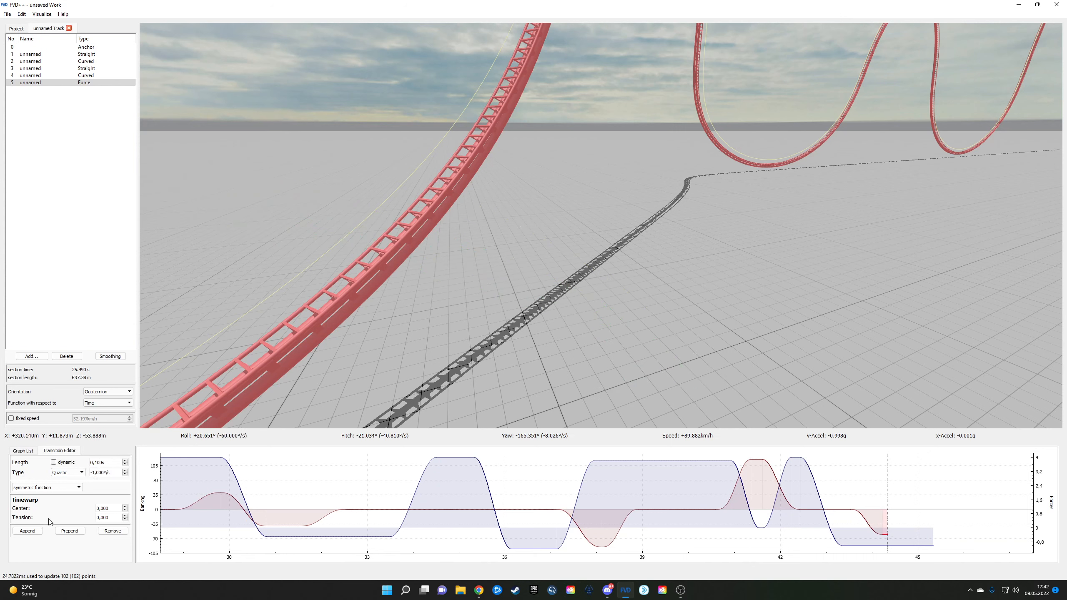
# Step: Append a 0.700 s Quintic roll transition with a change of 60.000°/s to end the roll-out
pyautogui.click(31, 532)
pyautogui.scroll(-2, 115, 462)
pyautogui.scroll(-3, 114, 462)
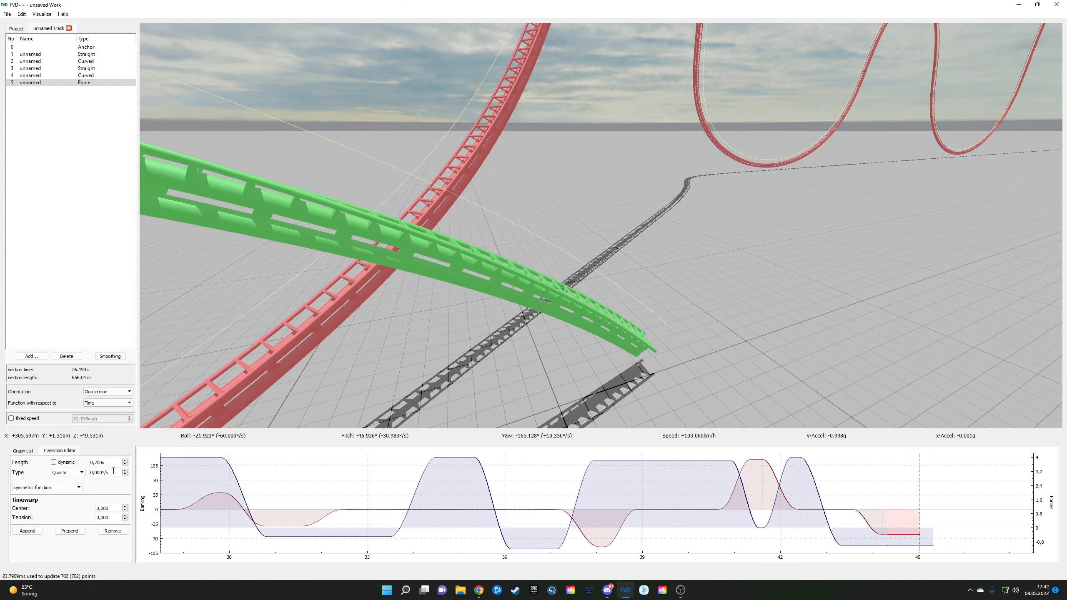
pyautogui.scroll(7, 113, 471)
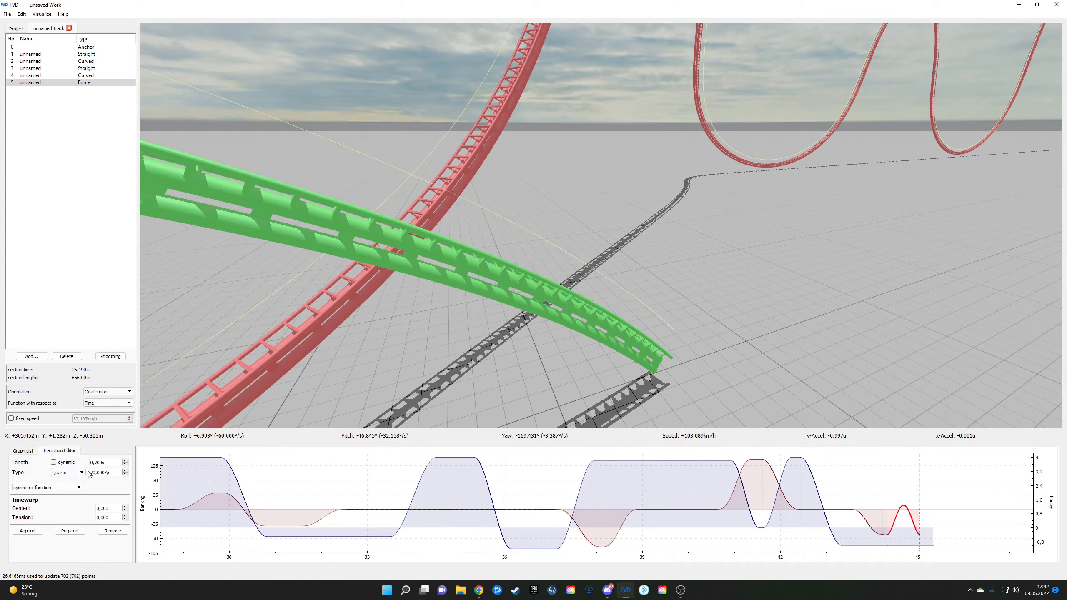
pyautogui.scroll(-1, 90, 472)
pyautogui.click(75, 473)
pyautogui.click(66, 500)
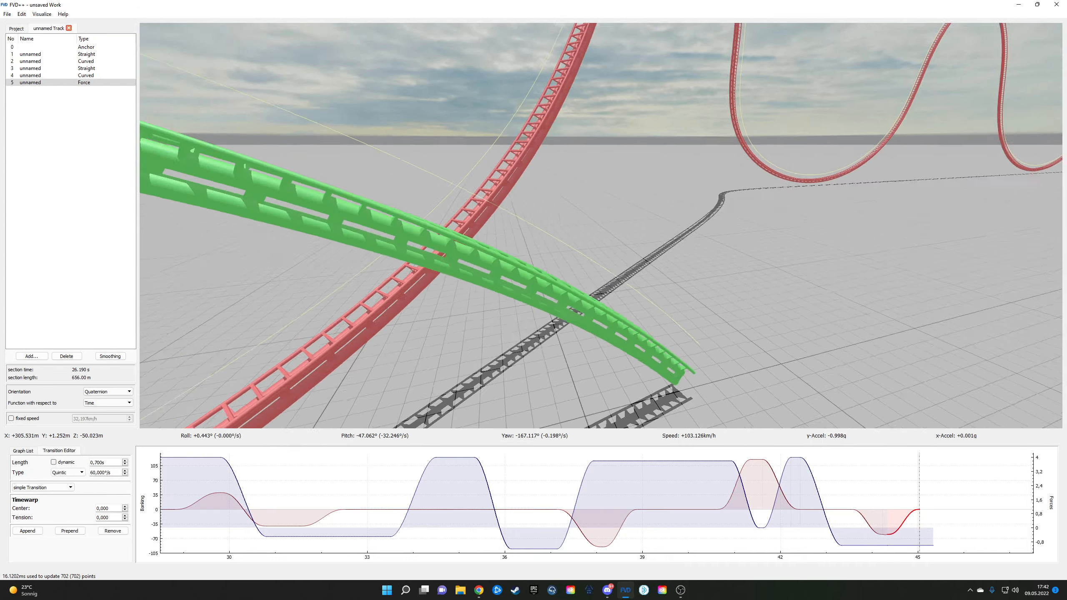
# Step: Examine the banking and direction of the new drop from outside and by riding along the track
pyautogui.press('d')
pyautogui.moveTo(558, 266); pyautogui.dragTo(389, 266)
pyautogui.press('s')
pyautogui.press('w')
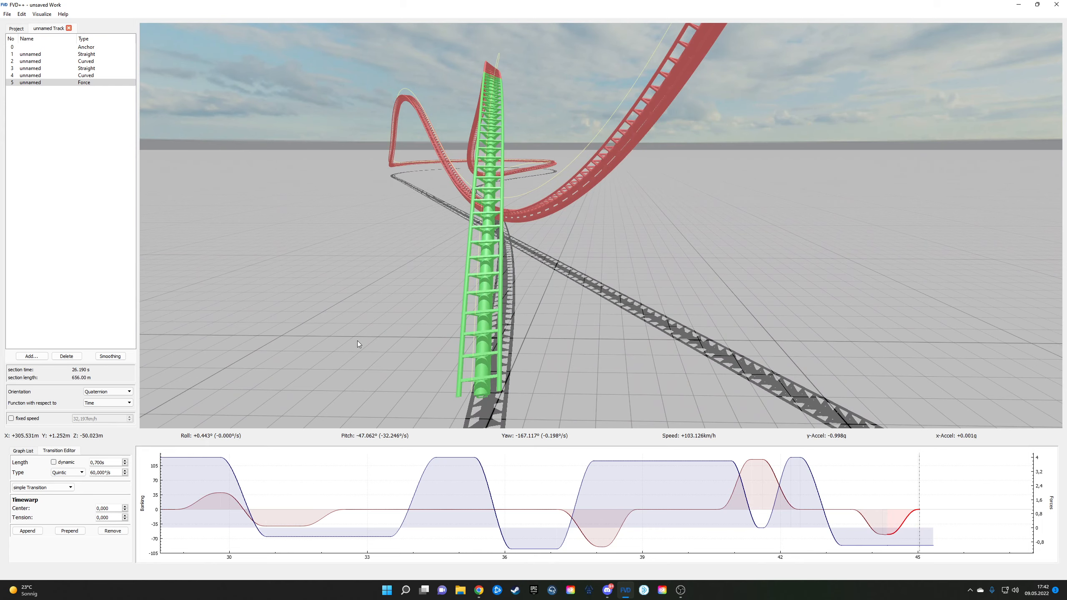
pyautogui.press('s')
pyautogui.rightClick(407, 291)
pyautogui.press('s')
pyautogui.press('w')
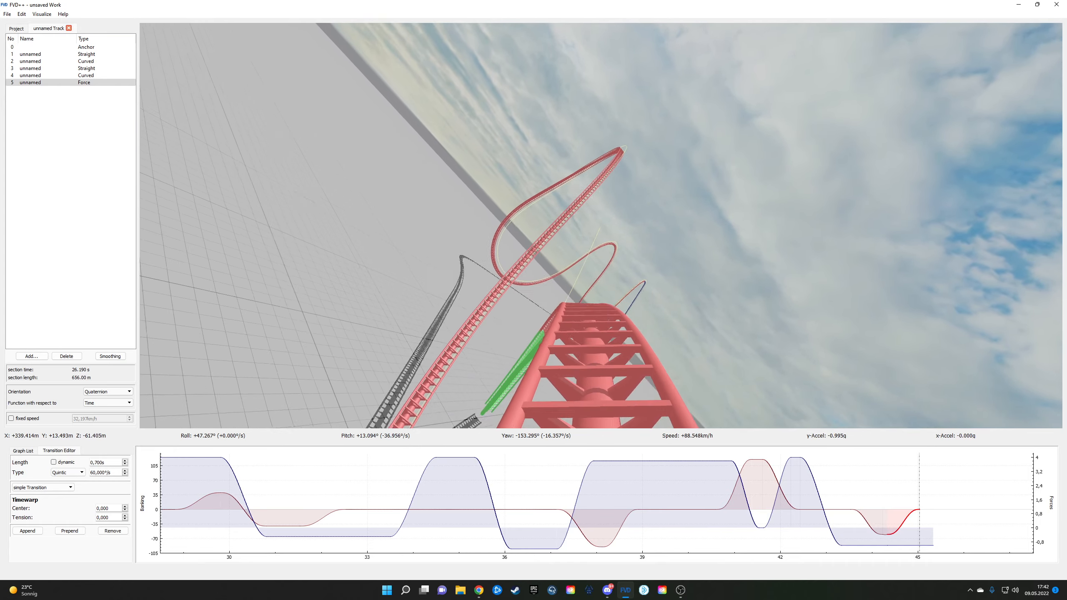
pyautogui.rightClick(406, 288)
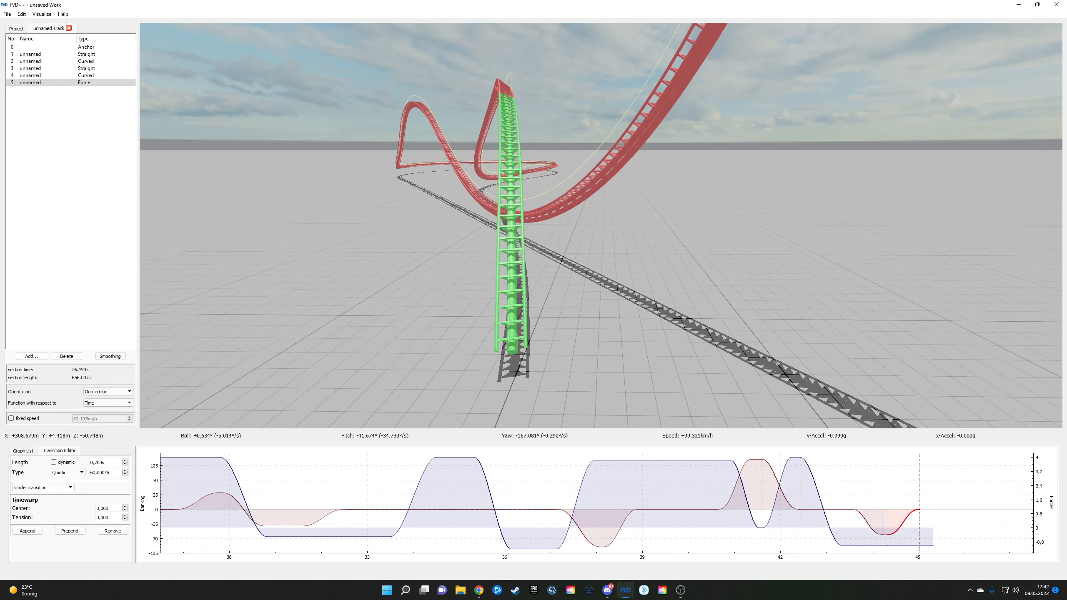
pyautogui.press('w')
pyautogui.press('a')
# Step: Set the change of the last 1.000 s force transition to 5.000 g to start the pull-out
pyautogui.click(900, 543)
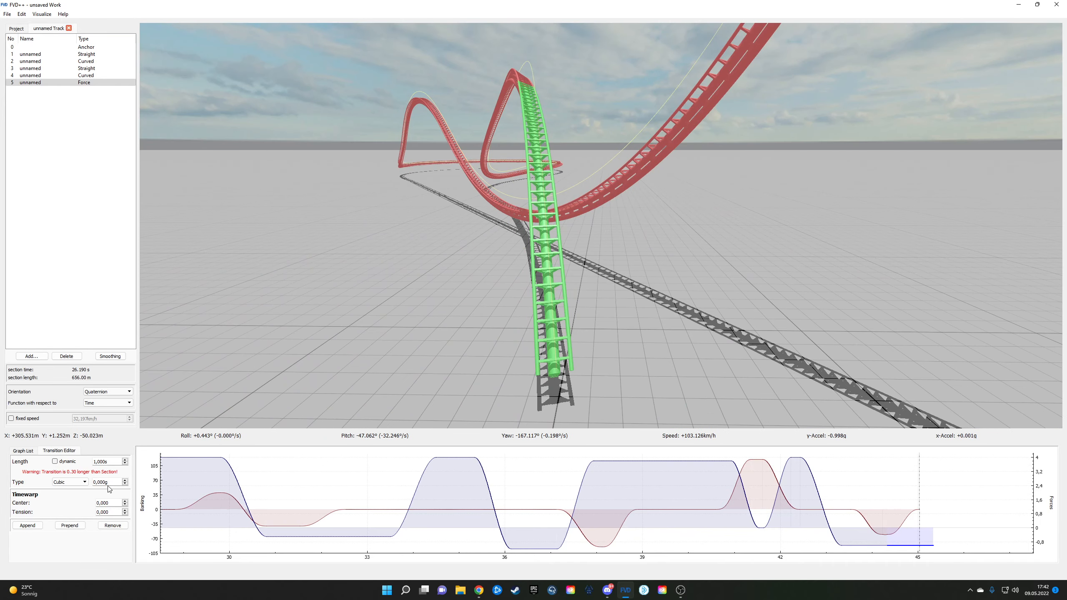
pyautogui.scroll(5, 108, 483)
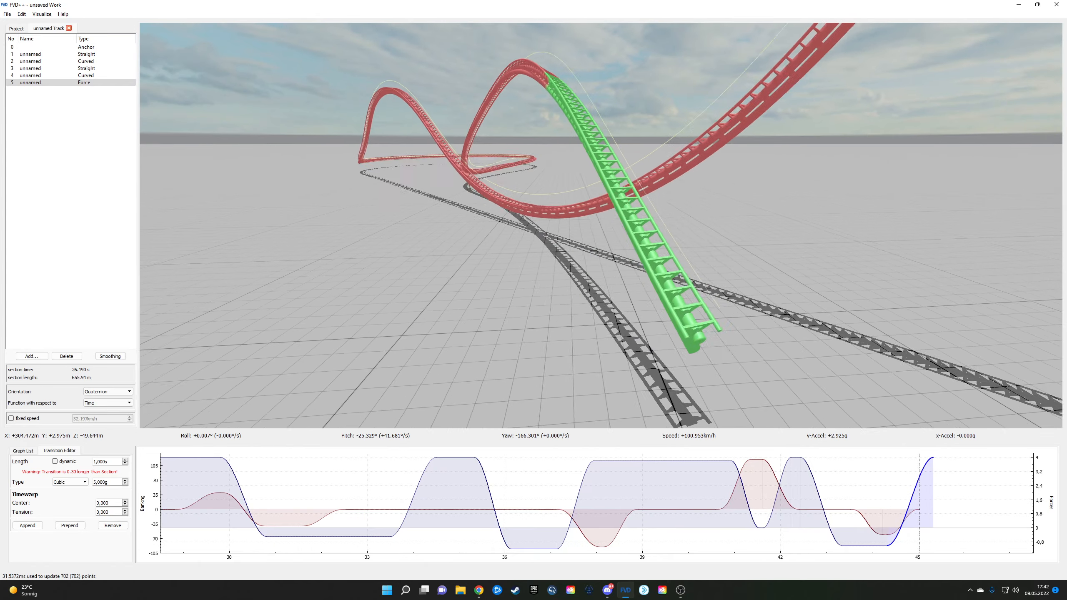
pyautogui.press('a')
pyautogui.moveTo(202, 290); pyautogui.dragTo(320, 254)
pyautogui.press('s')
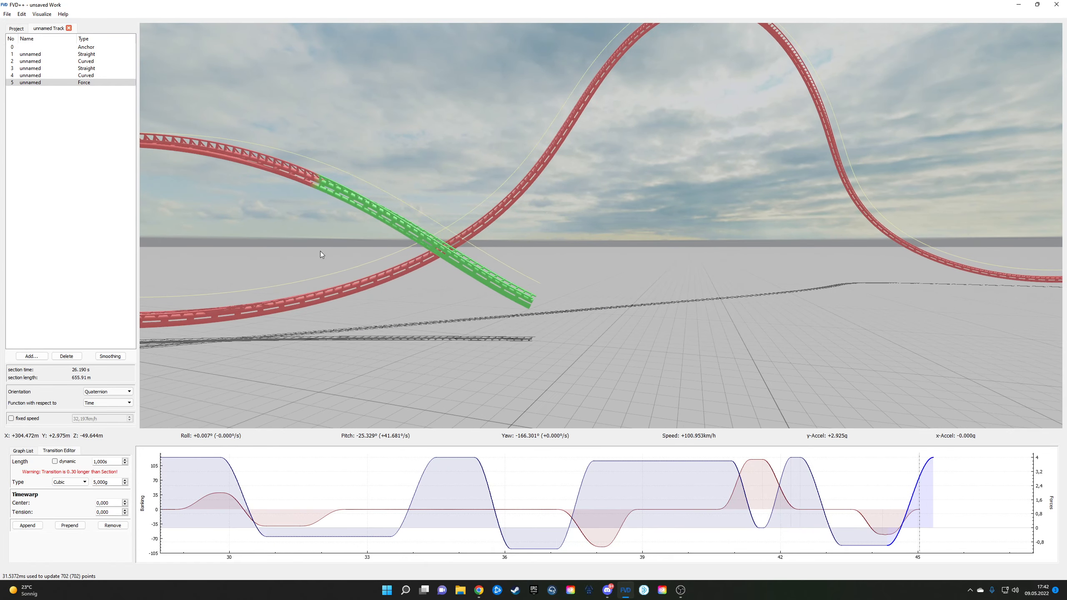
# Step: Append a constant 1.000 s roll transition and shorten the final 5.000 g force transition to 0.900 s
pyautogui.click(914, 512)
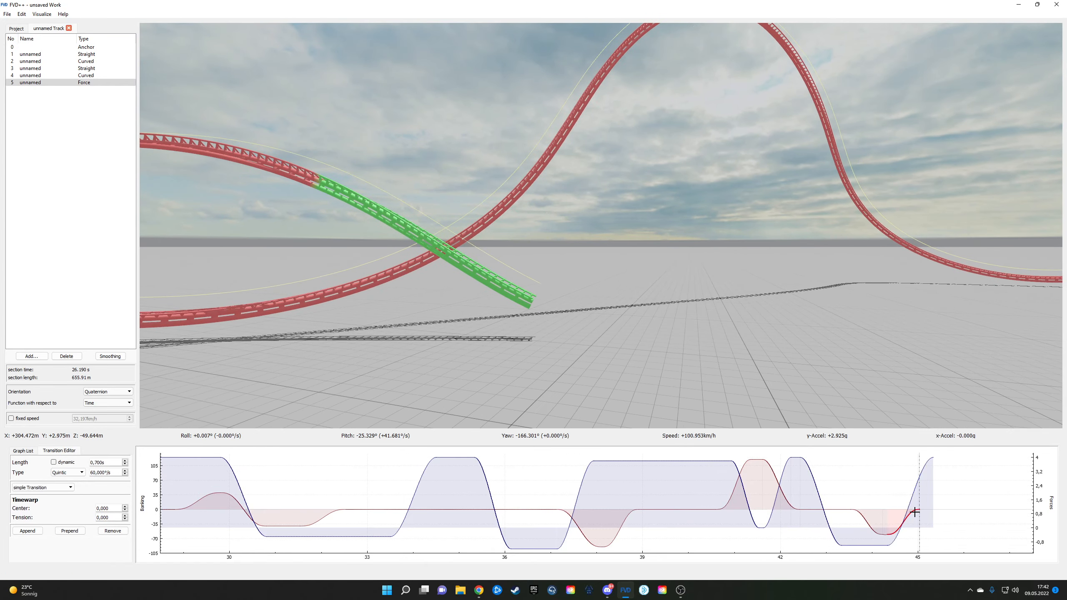
pyautogui.click(26, 530)
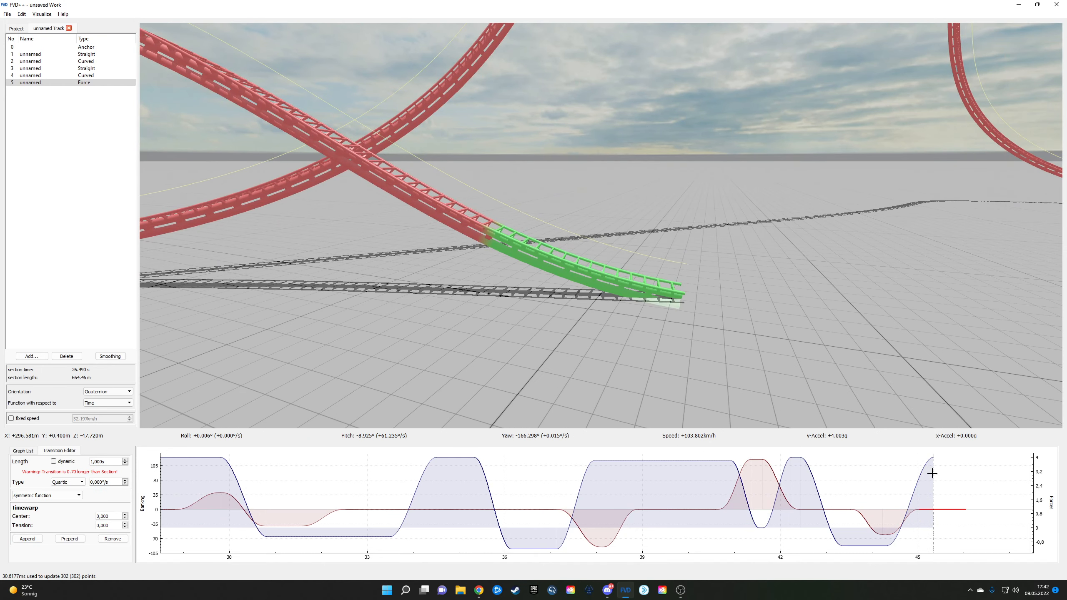
pyautogui.click(925, 470)
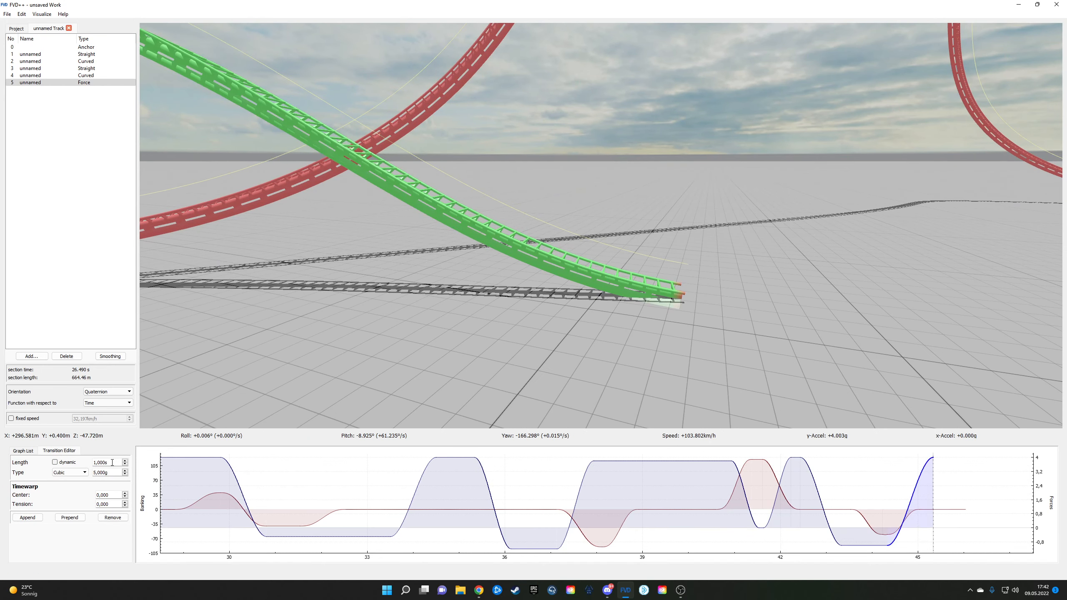
pyautogui.scroll(-1, 112, 462)
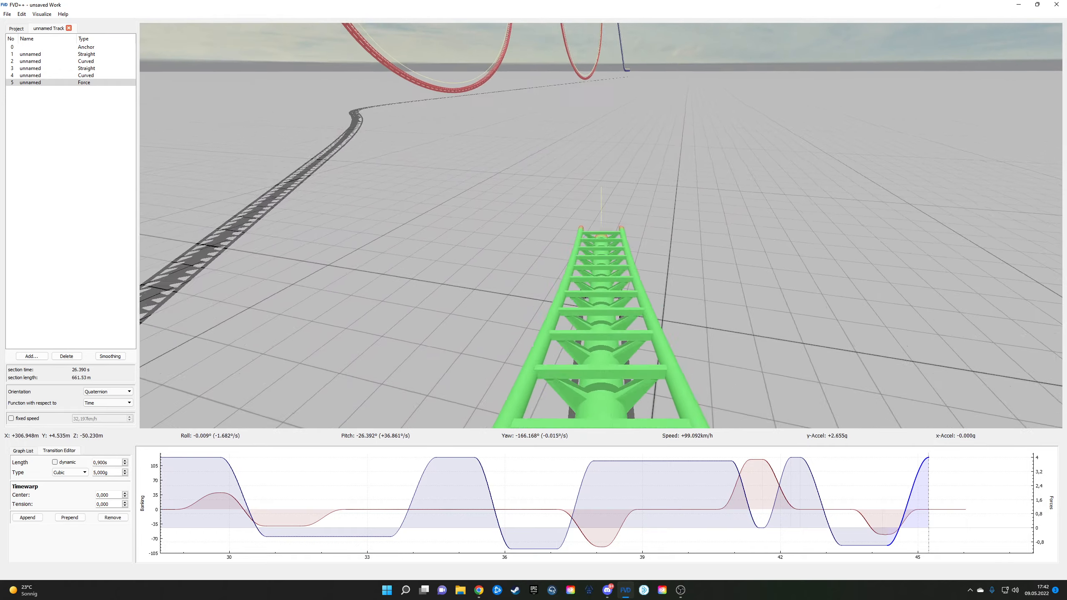
pyautogui.moveTo(402, 358)
pyautogui.mouseDown()
pyautogui.moveTo(378, 355)
pyautogui.moveTo(402, 358)
pyautogui.mouseUp()
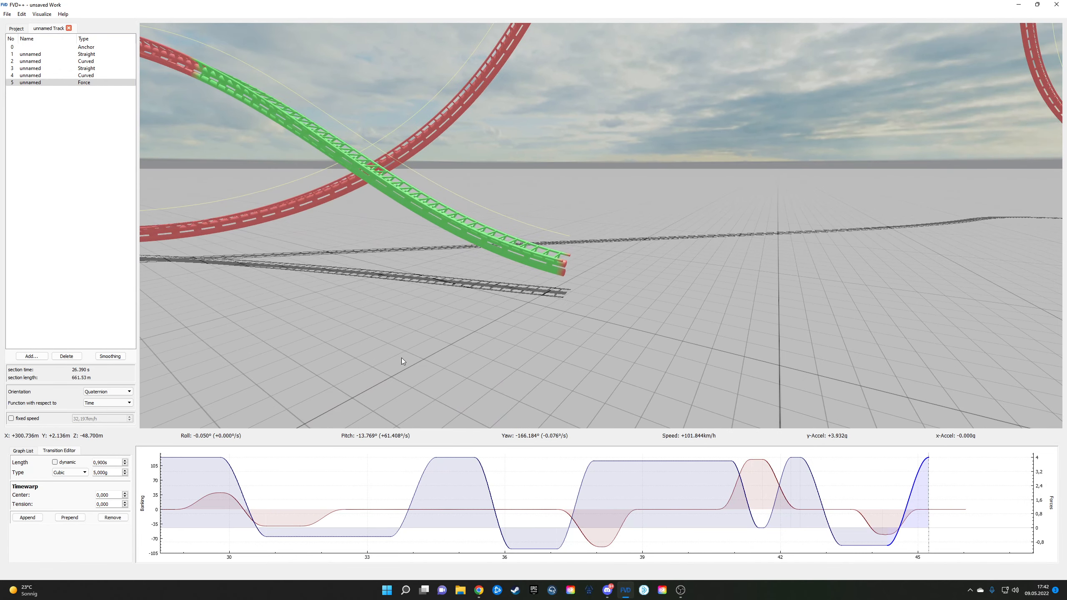
# Step: Append a constant 1.000 s Cubic force transition to hold the pull-out force, and check it from outside the track
pyautogui.click(24, 517)
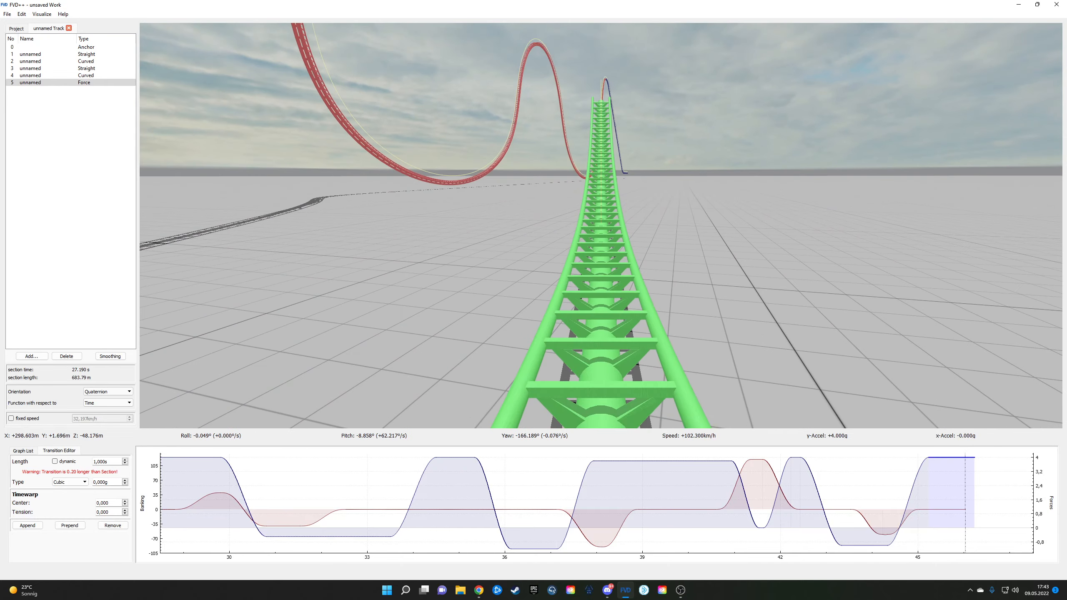
pyautogui.press('r')
pyautogui.moveTo(474, 297); pyautogui.dragTo(680, 443)
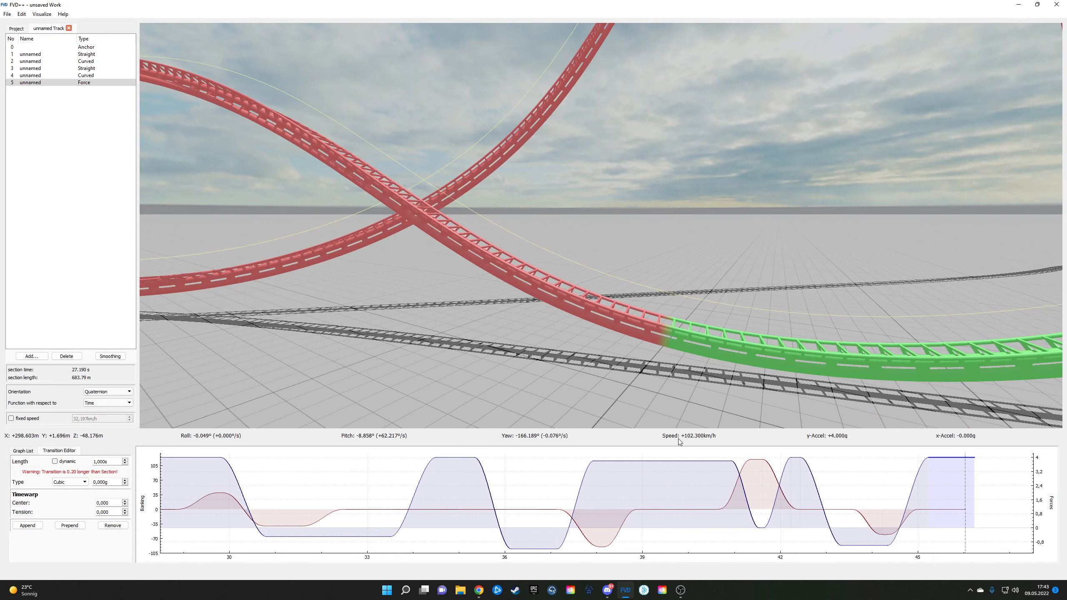
# Step: Lengthen both Quintic roll transitions of the roll-out to 1.000 s each
pyautogui.click(865, 520)
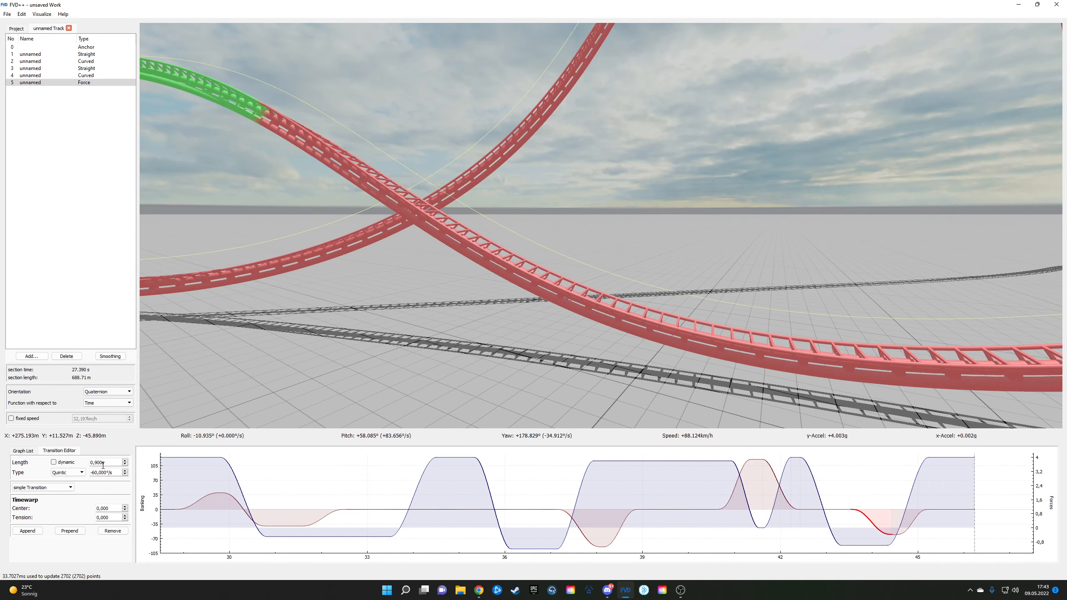
pyautogui.scroll(1, 103, 464)
pyautogui.click(920, 513)
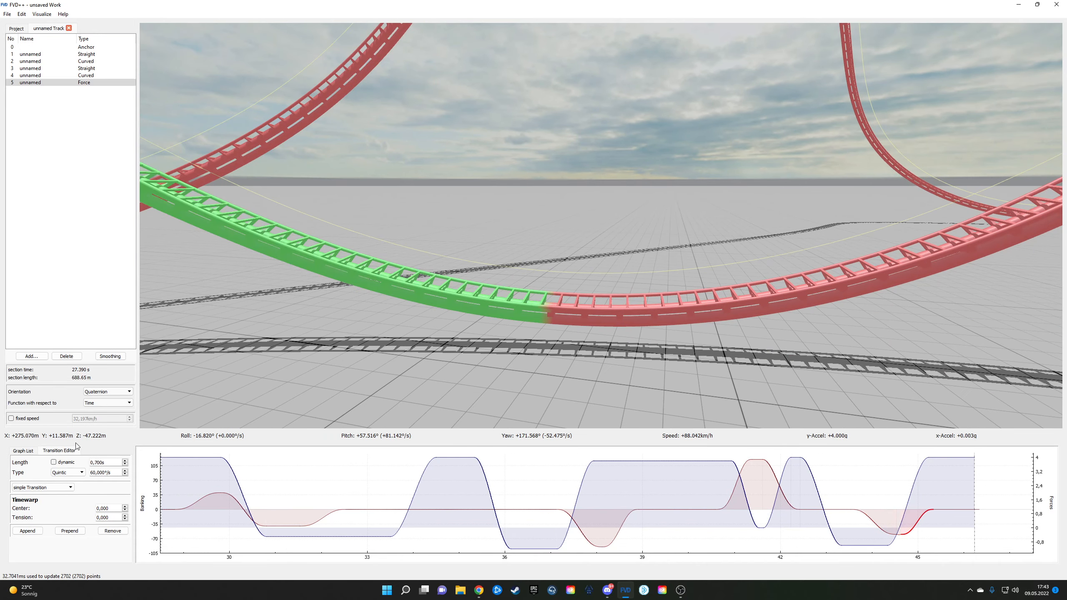
pyautogui.scroll(3, 105, 462)
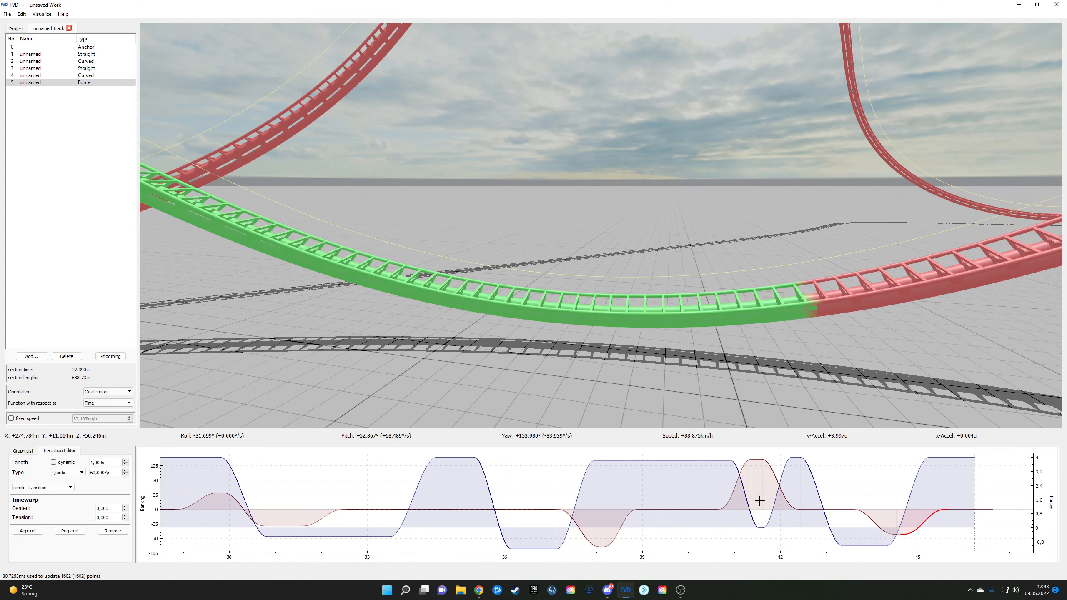
# Step: Set the change of the first roll-out transition to -40.000°/s and of the second to 40.000°/s
pyautogui.click(875, 525)
pyautogui.scroll(2, 114, 473)
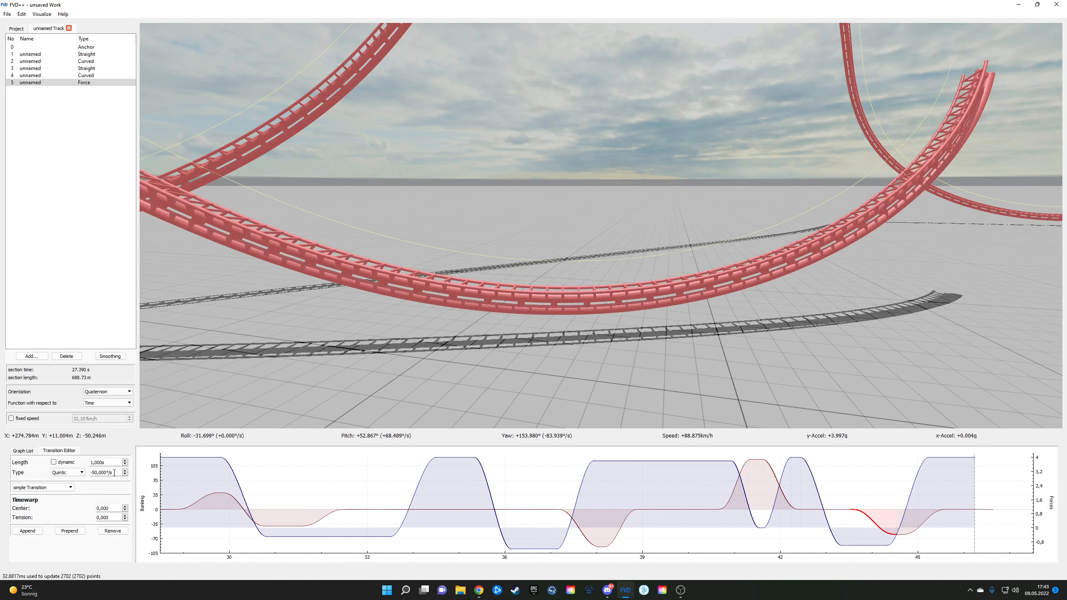
pyautogui.click(915, 506)
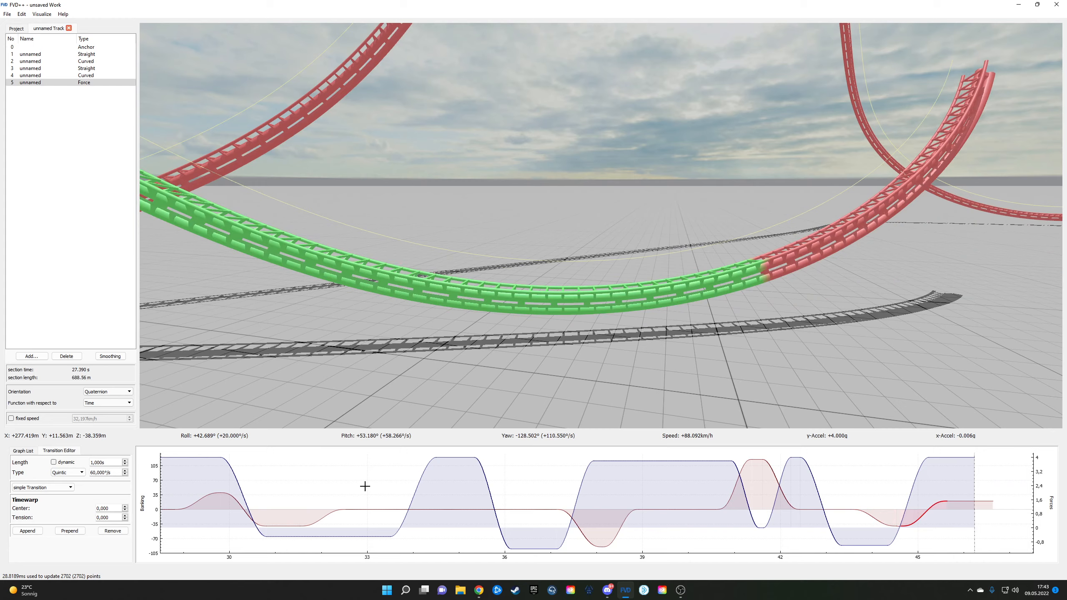
pyautogui.scroll(-2, 112, 473)
pyautogui.moveTo(479, 266); pyautogui.dragTo(663, 251)
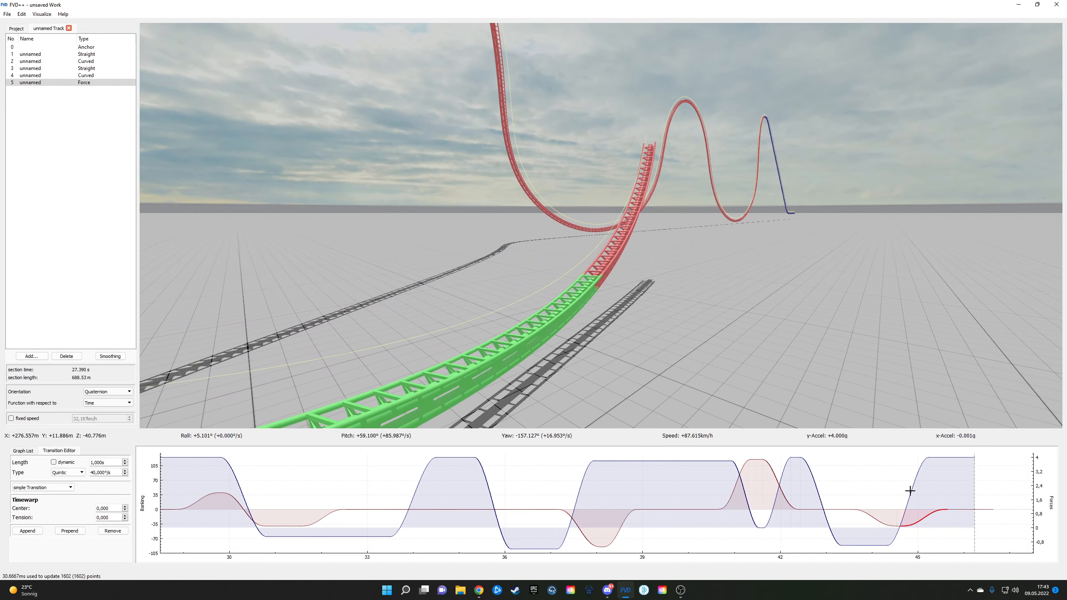
# Step: Insert a Quartic roll transition of 0.160 s with 0.000°/s change between the two Quintic roll-out transitions
pyautogui.click(894, 527)
pyautogui.scroll(5, 897, 526)
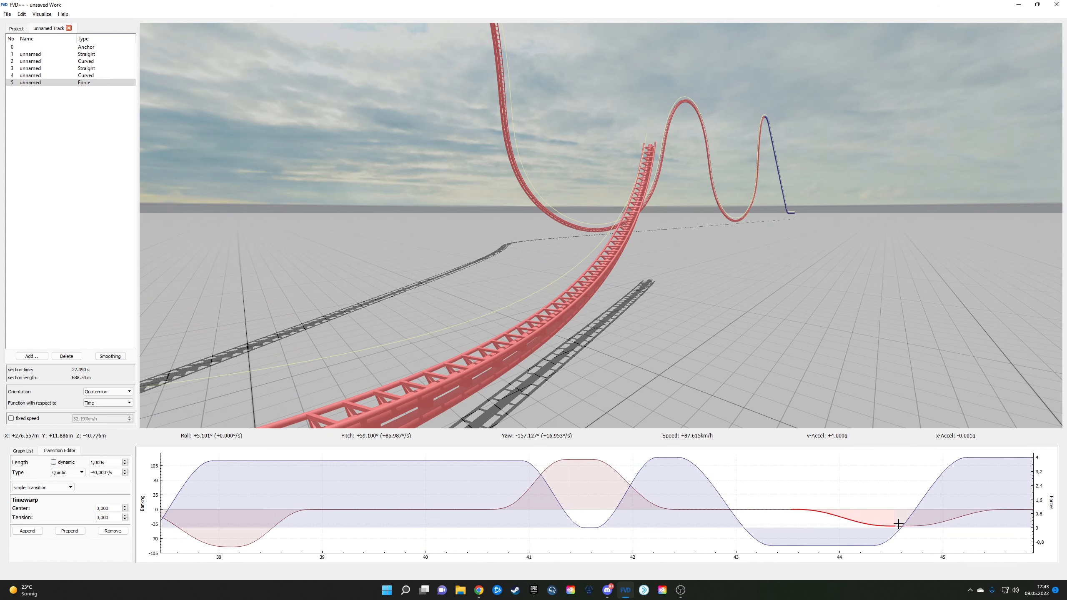
pyautogui.click(896, 549)
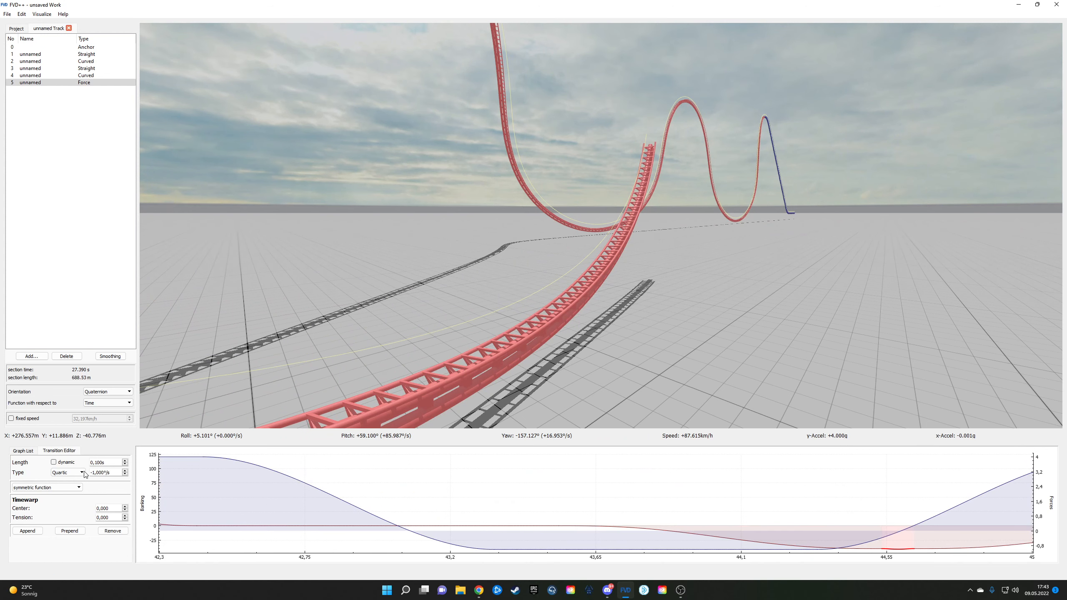
pyautogui.scroll(1, 105, 473)
pyautogui.scroll(1, 108, 462)
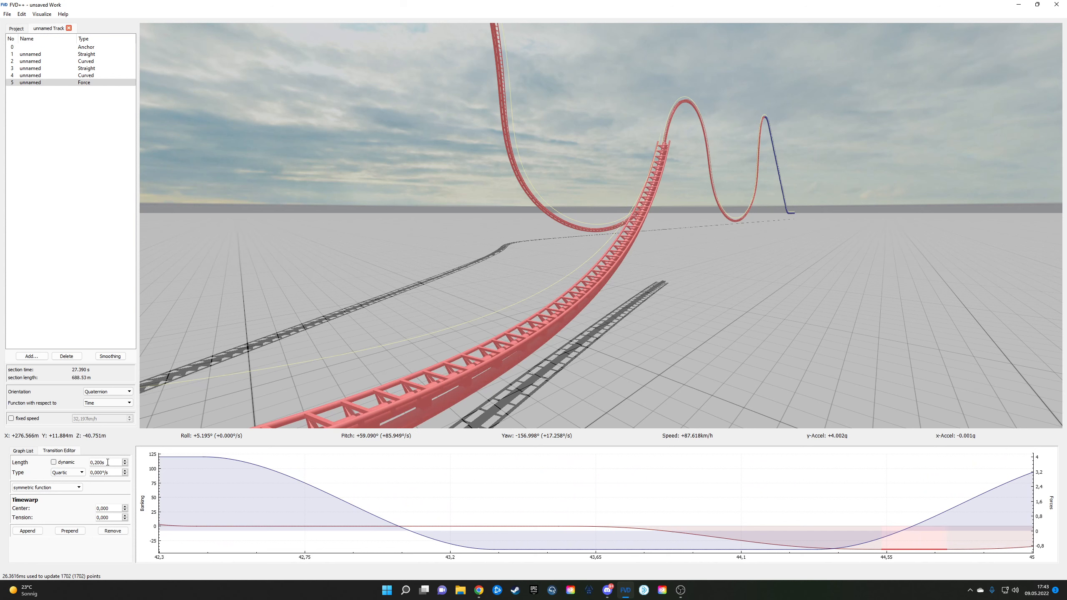
pyautogui.scroll(1, 107, 462)
pyautogui.scroll(-1, 107, 463)
pyautogui.scroll(-2, 107, 462)
pyautogui.scroll(-1, 107, 463)
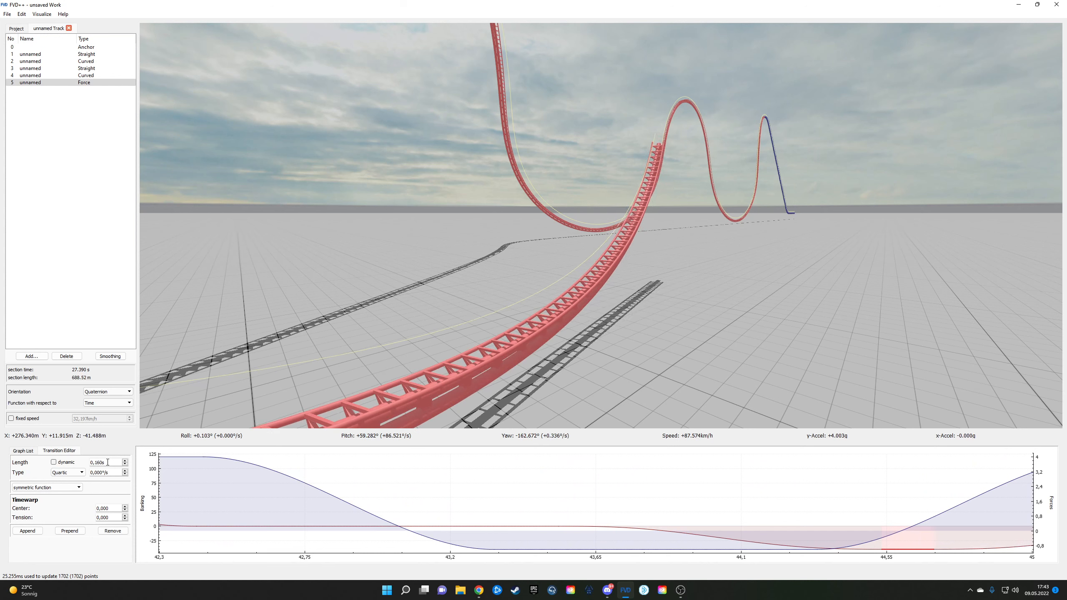
# Step: Try peak changes of -2.000 and -6.000°/s on the short Quartic roll transition to fine-tune the final roll
pyautogui.click(327, 342)
pyautogui.rightClick(327, 343)
pyautogui.press('s')
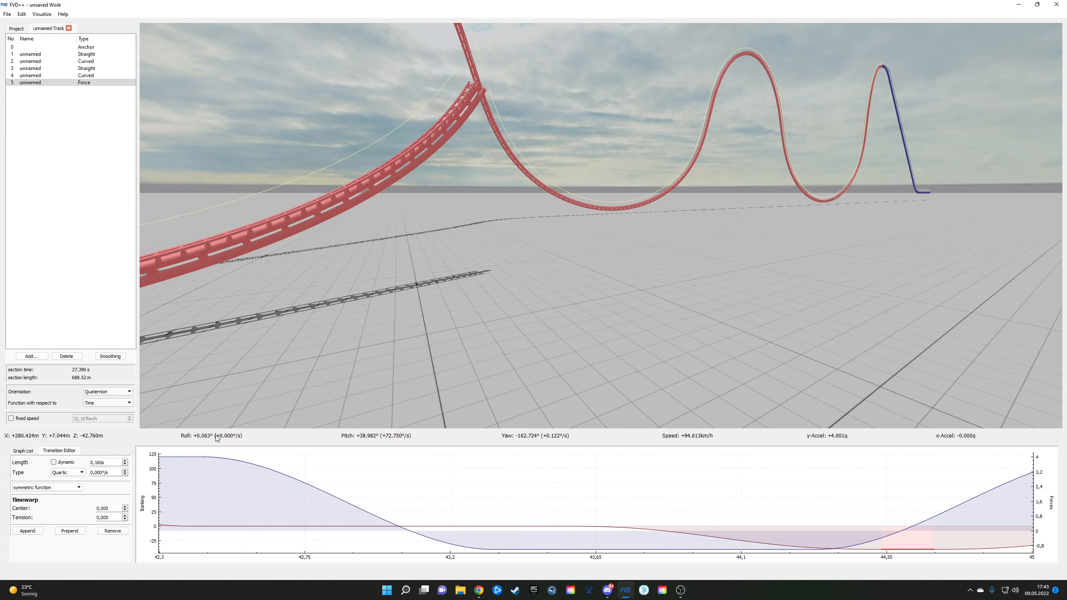
pyautogui.moveTo(701, 486); pyautogui.dragTo(526, 488)
pyautogui.scroll(-4, 113, 472)
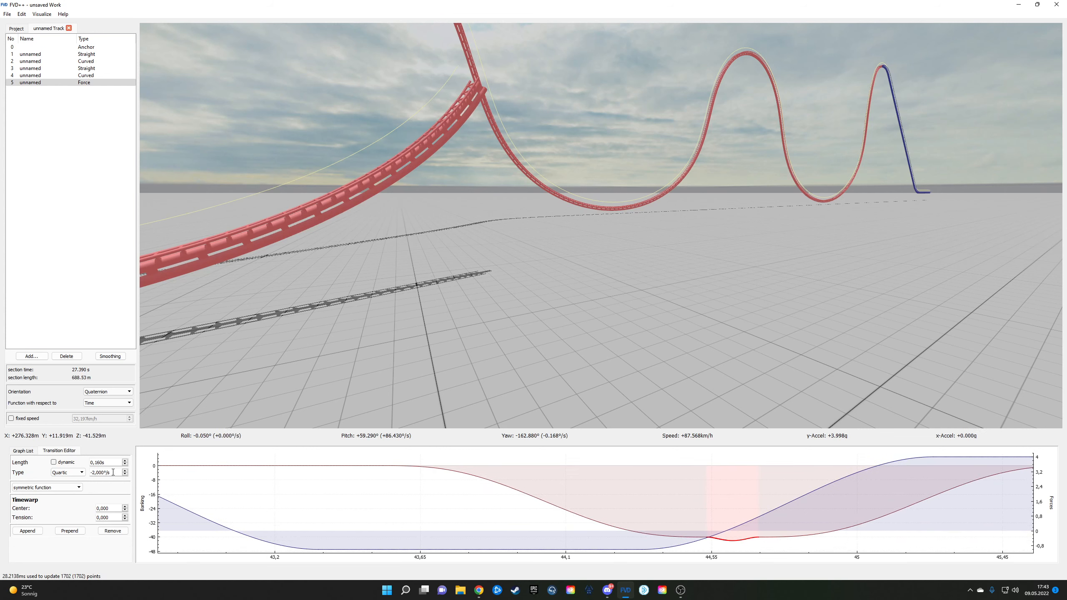
pyautogui.scroll(2, 113, 472)
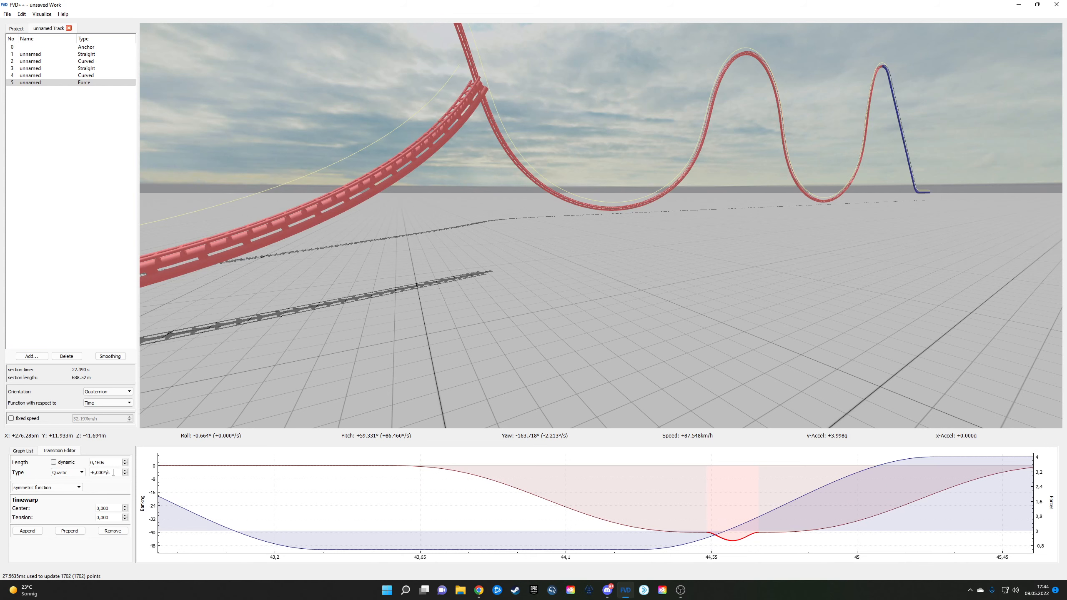
pyautogui.scroll(2, 111, 470)
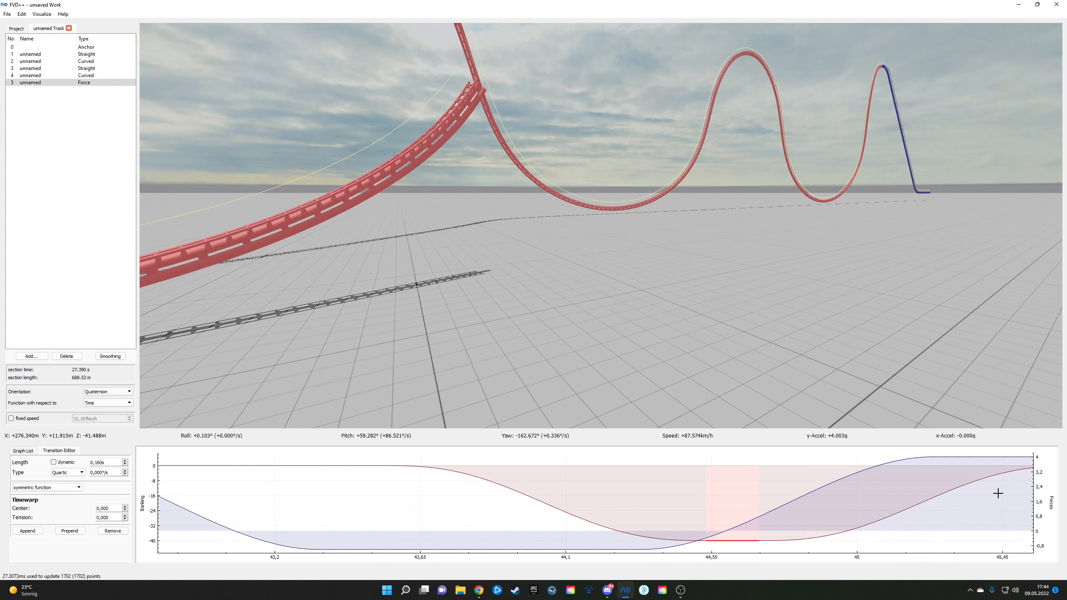
# Step: Try changes of 37.000 and 36.000°/s on the second Quintic roll-out transition
pyautogui.click(986, 482)
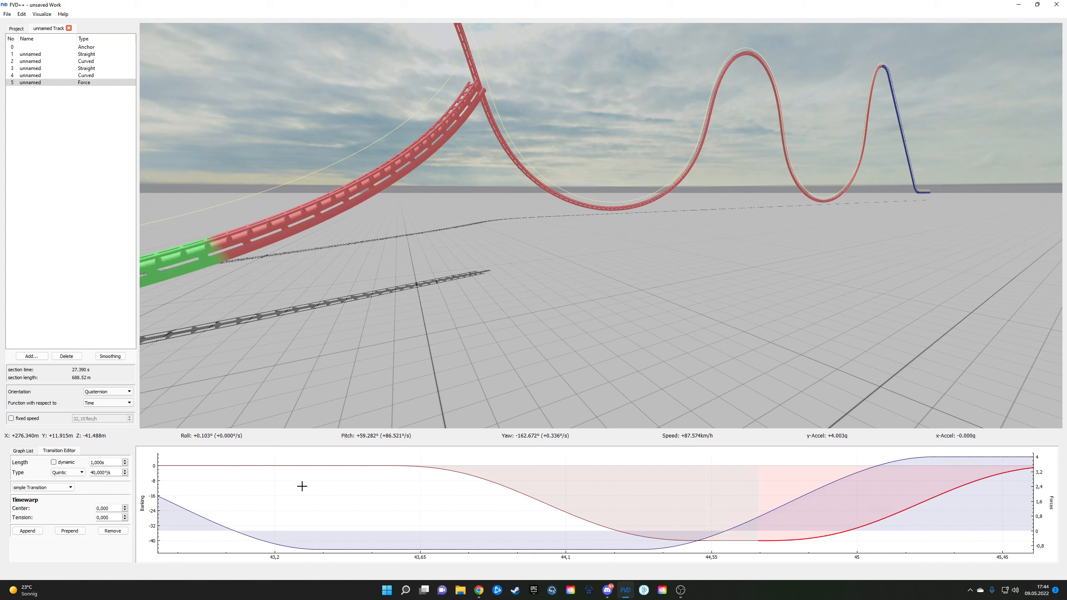
pyautogui.scroll(-3, 109, 473)
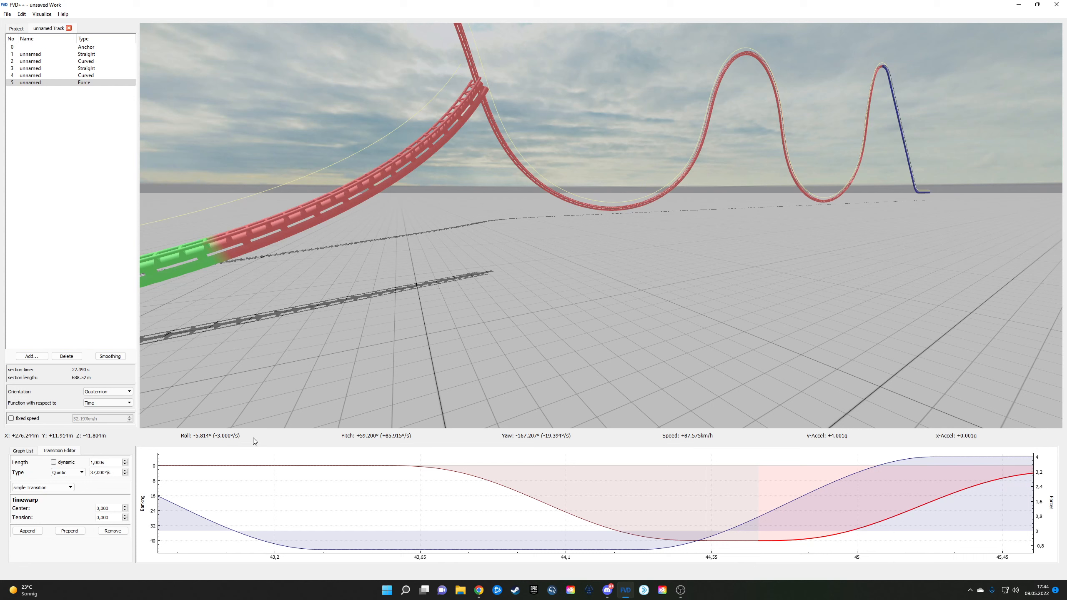
pyautogui.scroll(2, 105, 474)
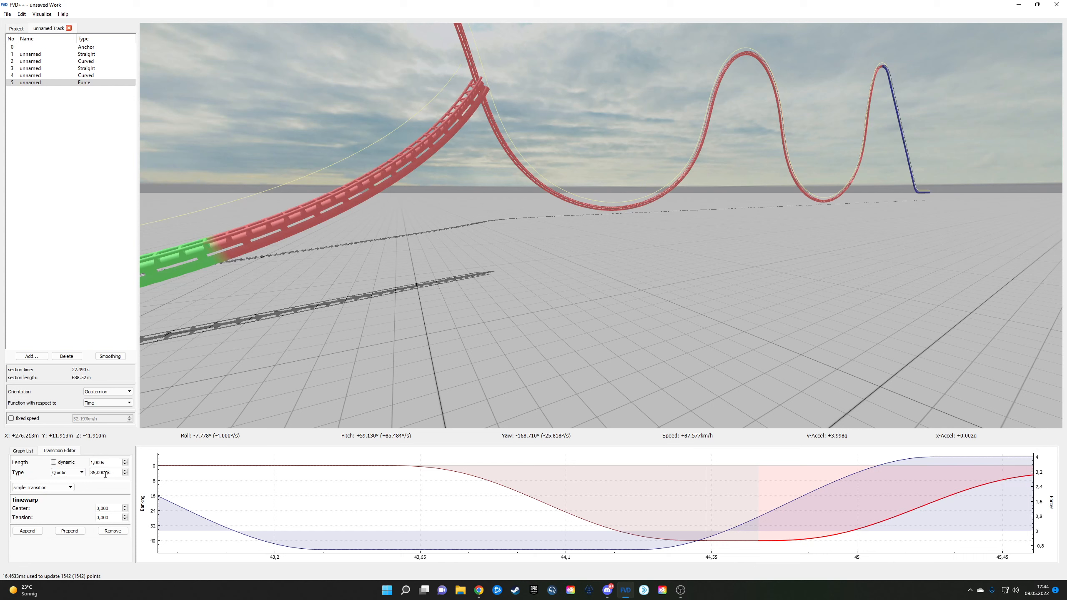
pyautogui.scroll(1, 106, 474)
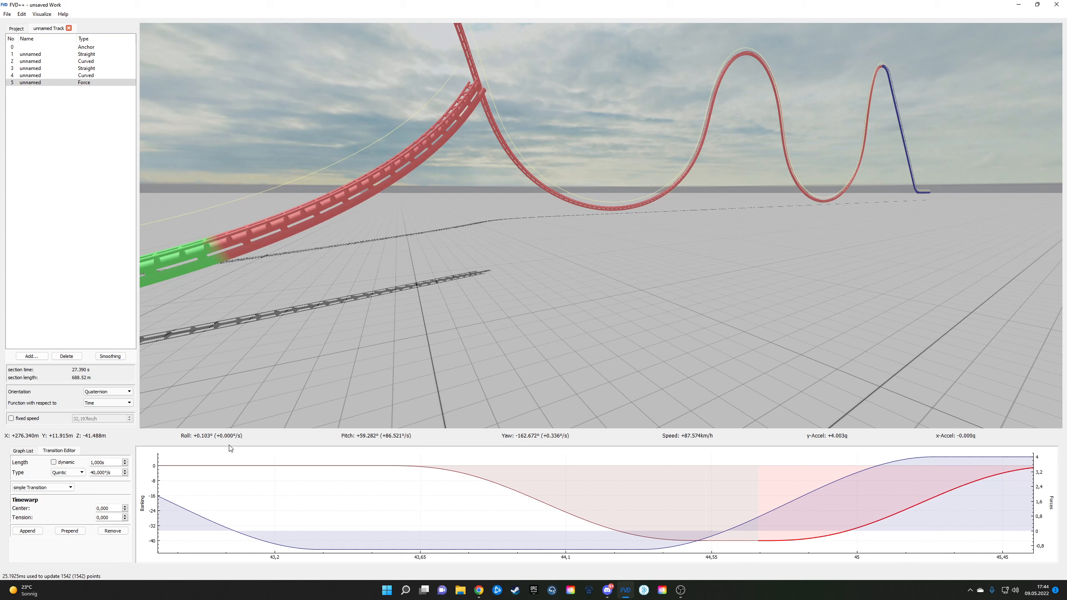
# Step: Check the level track end along the ride, and shorten the constant pull-out force transition to 0.700 s
pyautogui.moveTo(745, 473); pyautogui.dragTo(572, 466)
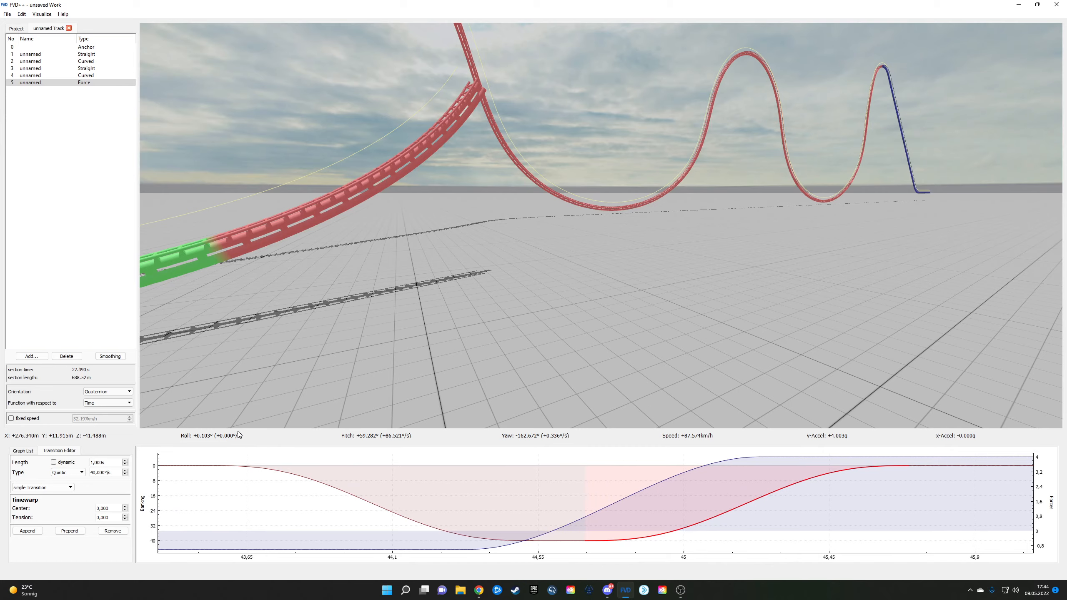
pyautogui.moveTo(693, 509); pyautogui.dragTo(378, 510)
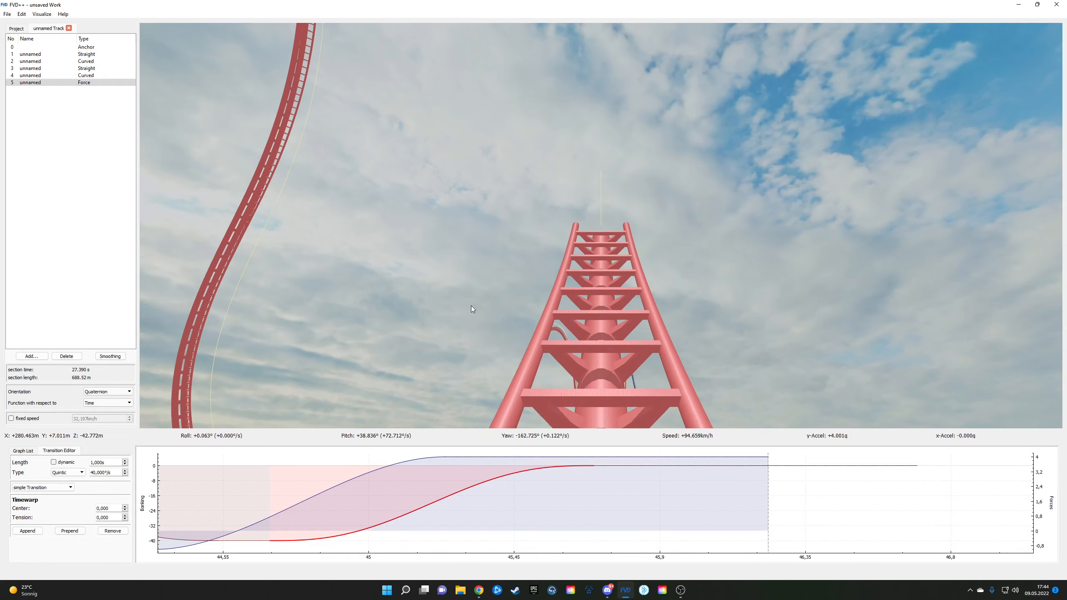
pyautogui.moveTo(473, 310); pyautogui.dragTo(504, 305)
pyautogui.click(749, 459)
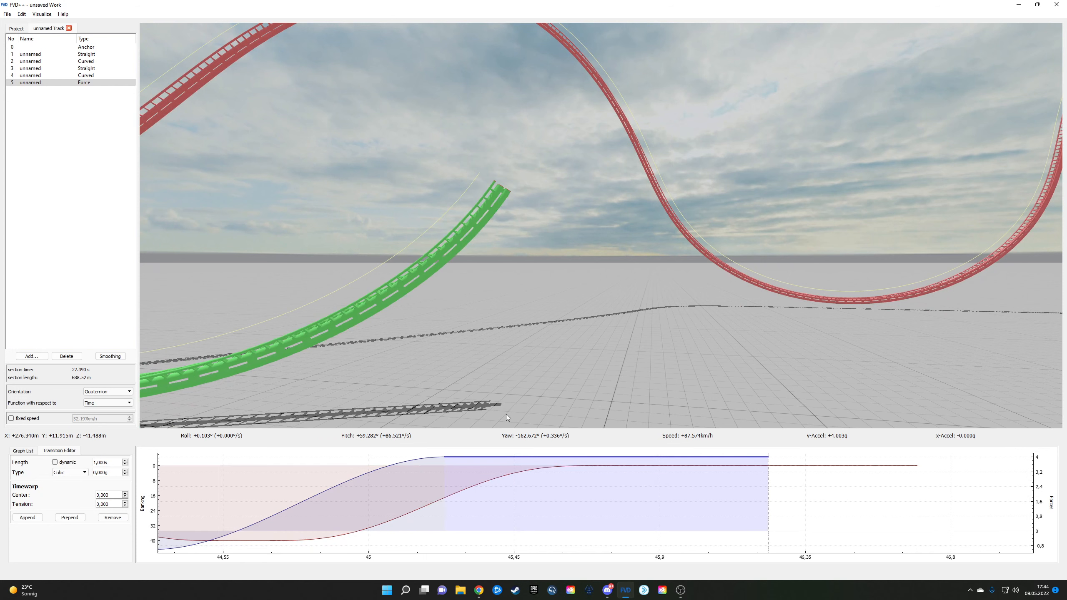
pyautogui.scroll(-3, 113, 464)
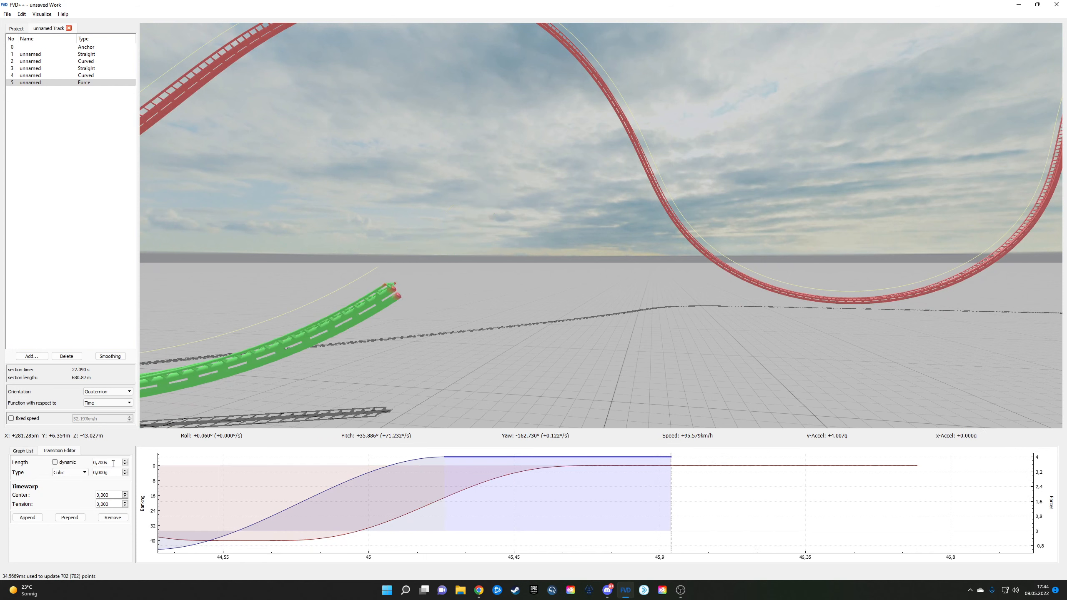
# Step: Append a Cubic force transition with a change of -5.000 g and a length of 0.800 s
pyautogui.click(38, 517)
pyautogui.scroll(-10, 114, 482)
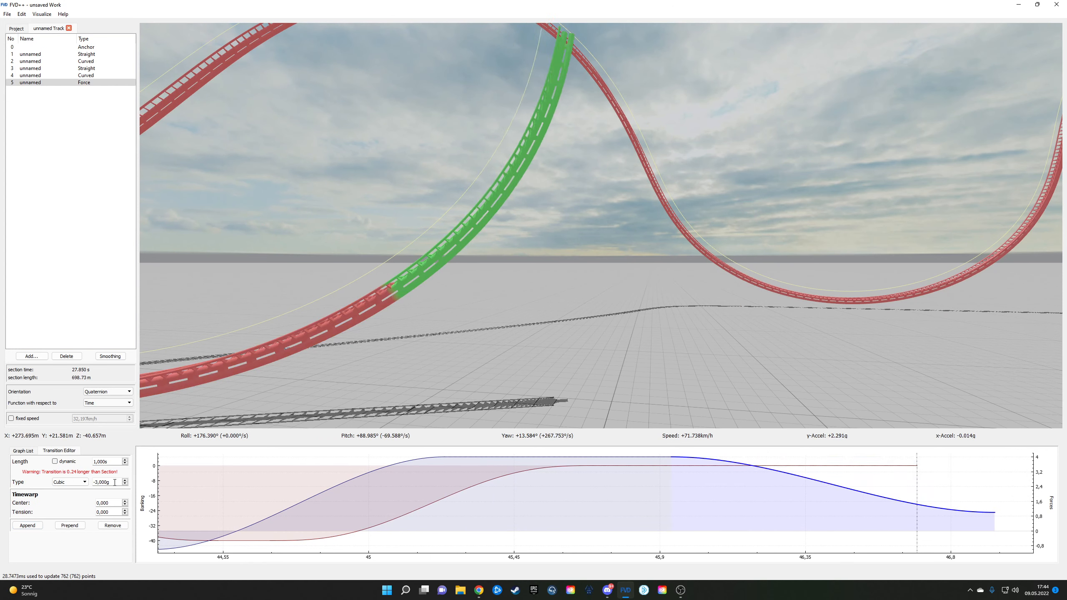
pyautogui.scroll(-2, 111, 462)
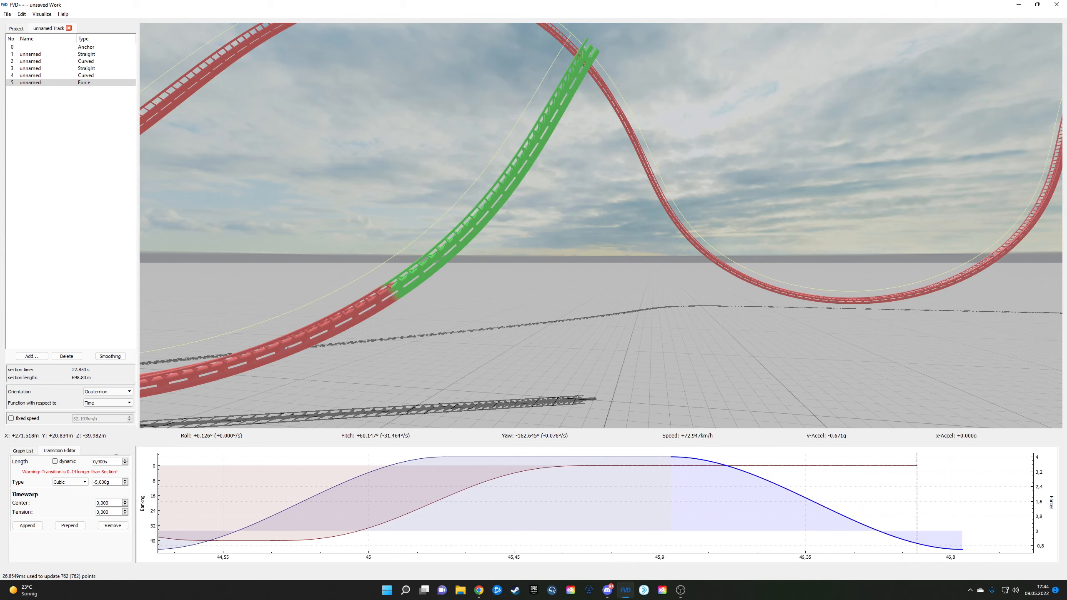
pyautogui.moveTo(561, 420); pyautogui.dragTo(573, 462)
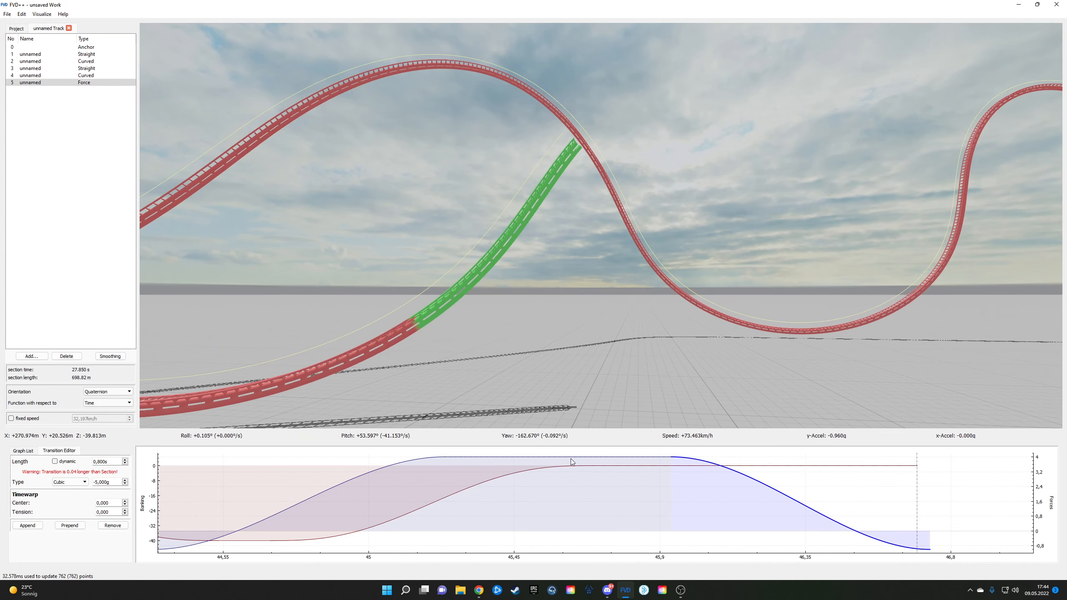
# Step: Make the last constant roll transition dynamic in length, and set the final force transition's change to -4.800 g
pyautogui.click(814, 465)
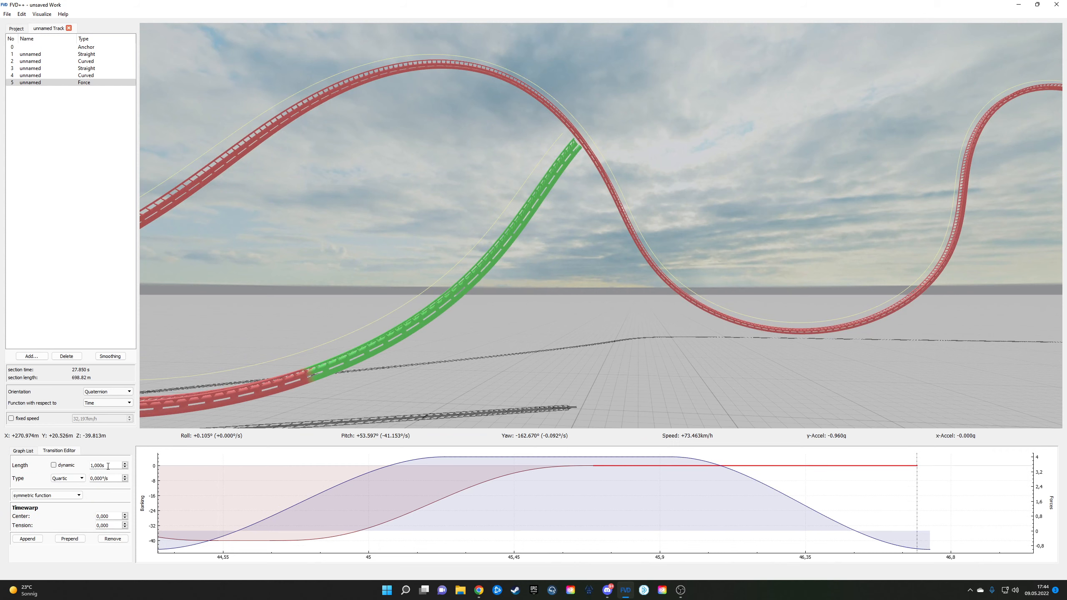
pyautogui.click(53, 462)
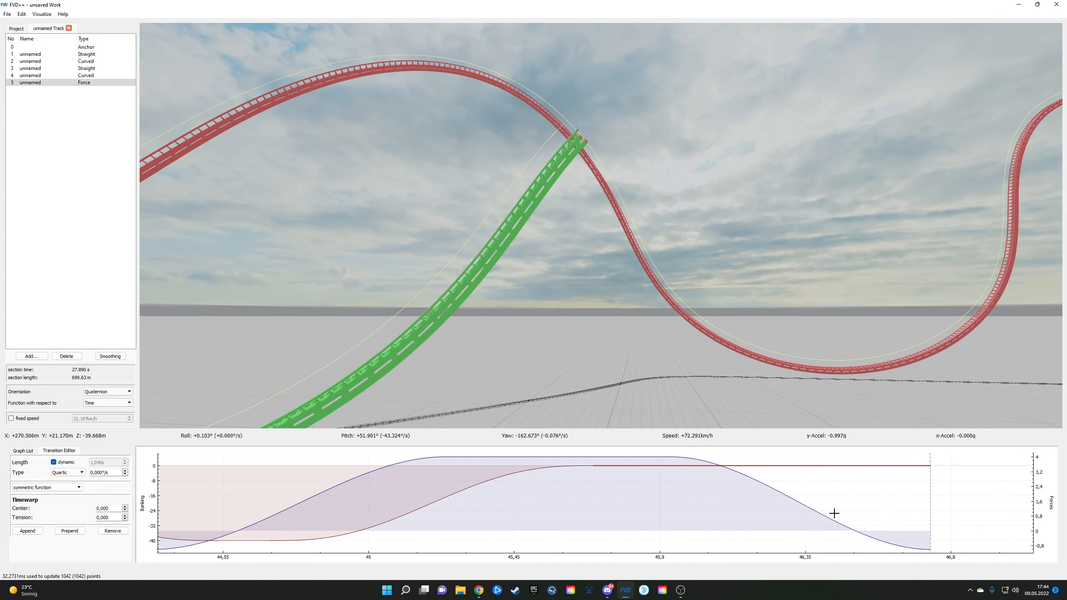
pyautogui.click(808, 507)
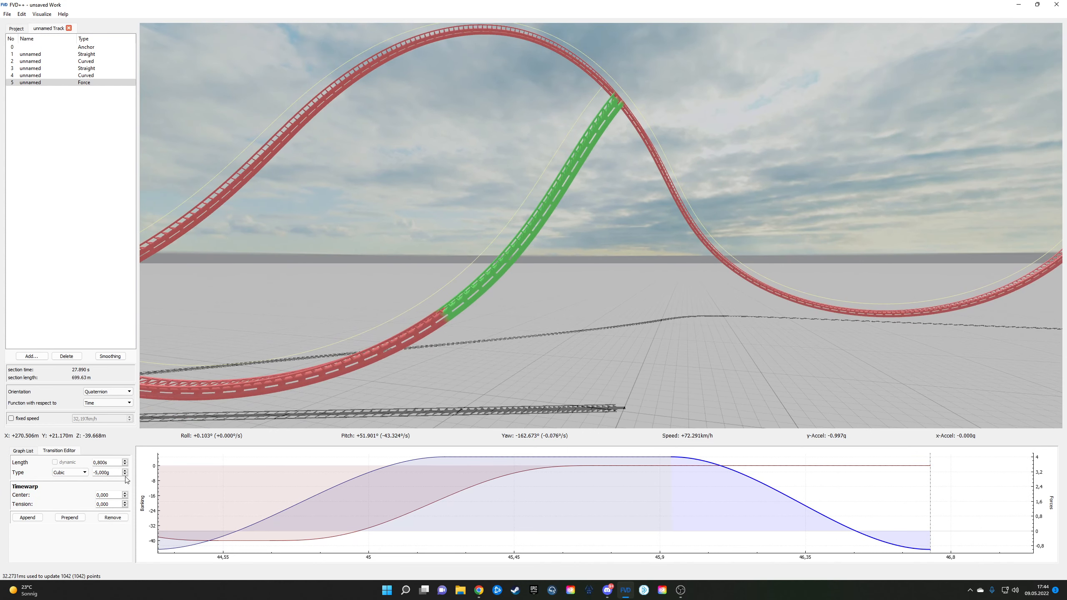
pyautogui.scroll(2, 112, 473)
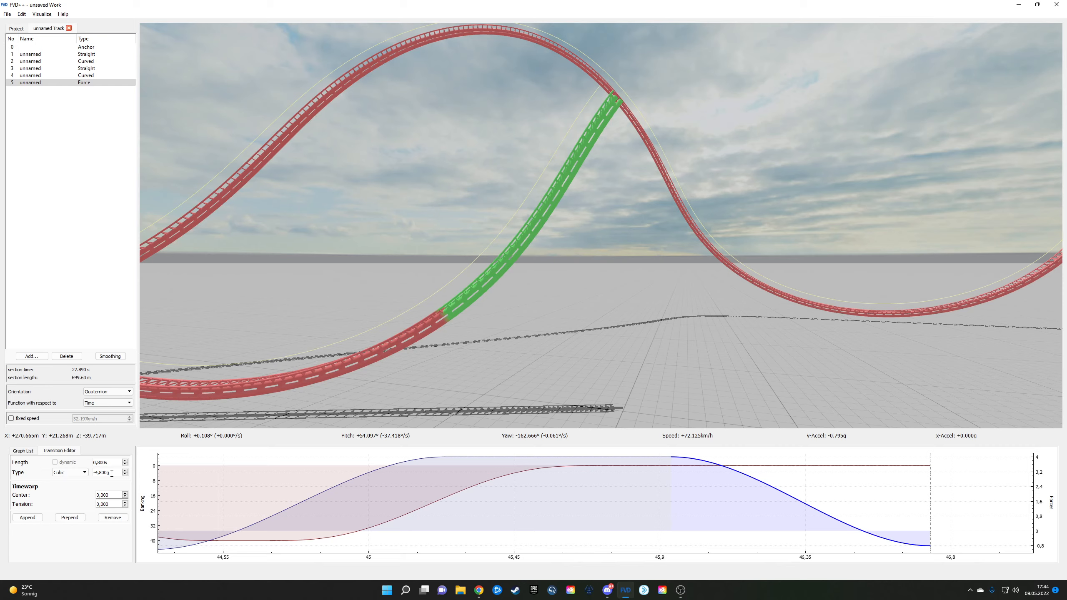
# Step: Append a Quadratic force transition after the climb, with a change of -0.400 g
pyautogui.click(40, 519)
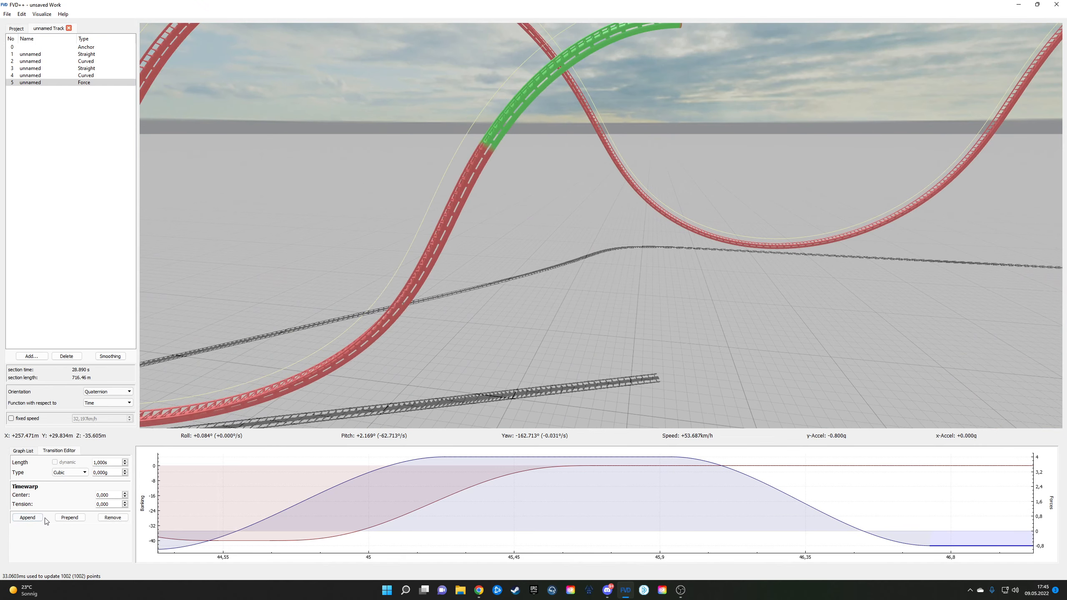
pyautogui.click(110, 518)
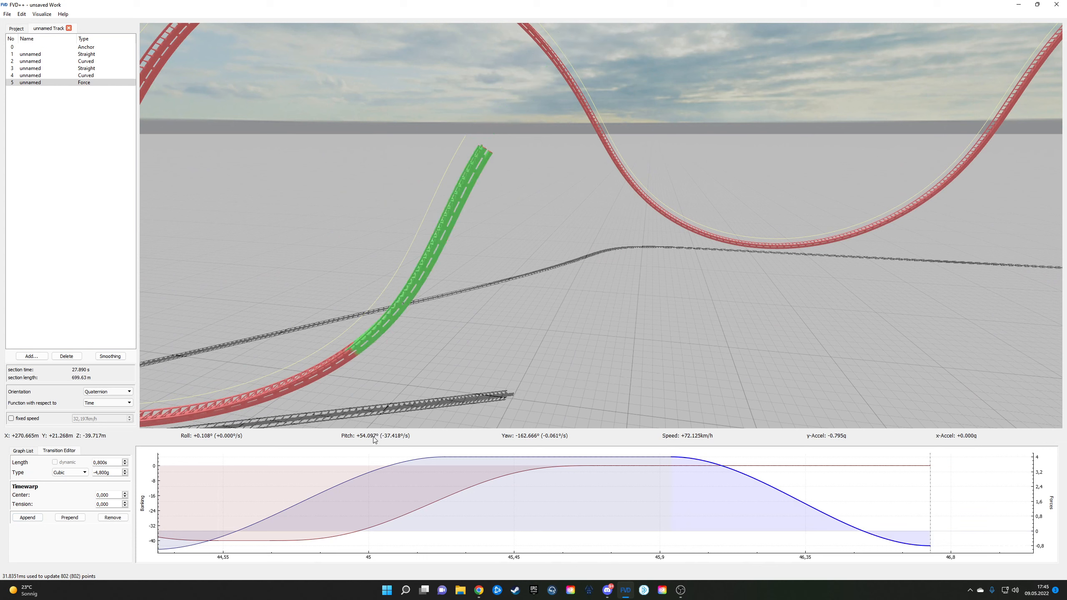
pyautogui.click(33, 519)
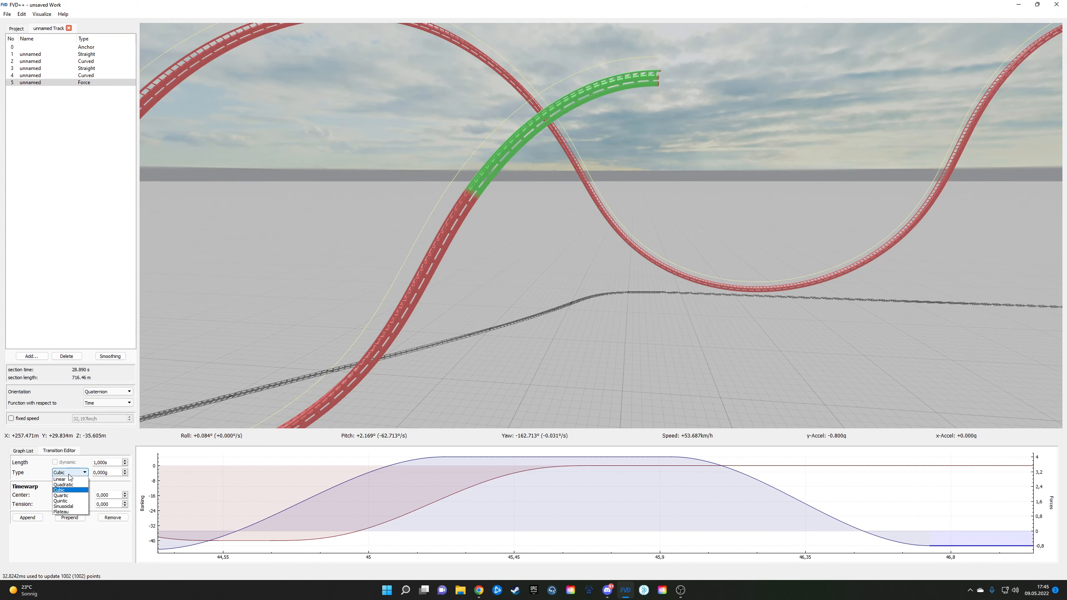
pyautogui.click(64, 485)
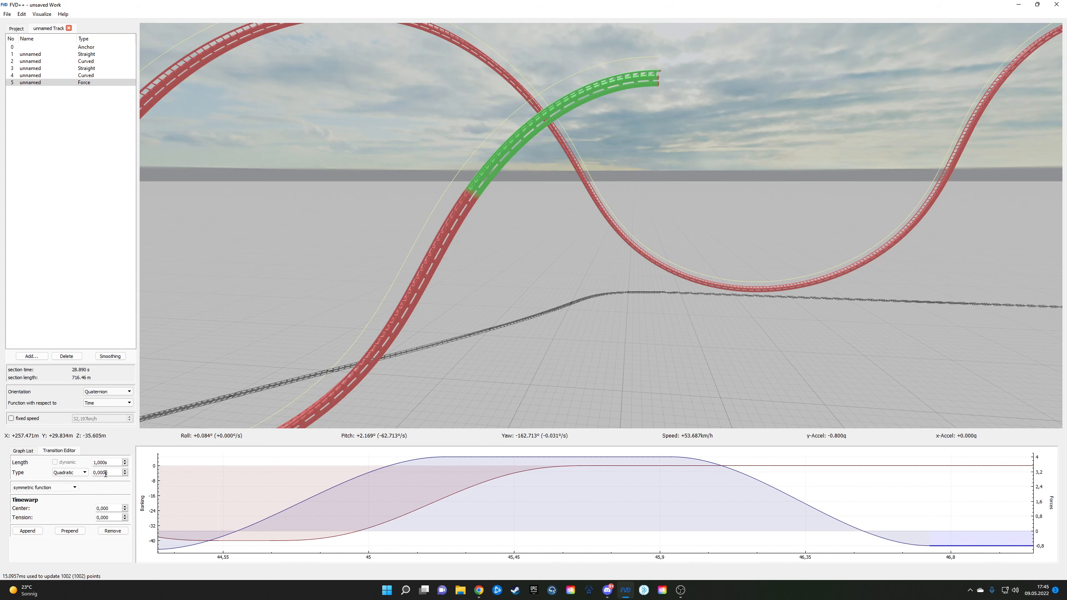
pyautogui.scroll(-3, 105, 473)
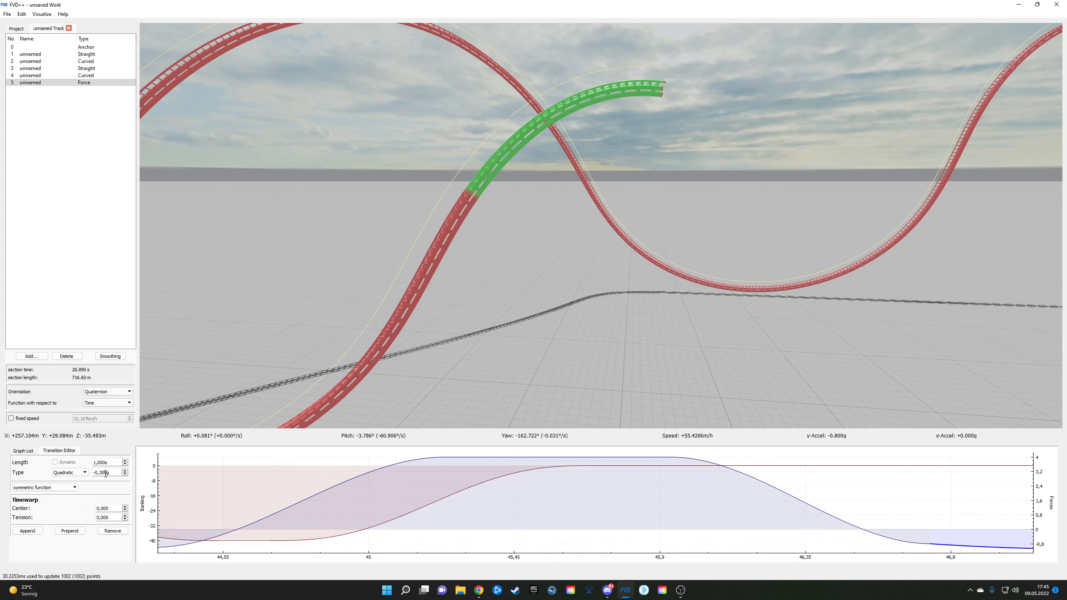
pyautogui.scroll(-1, 106, 473)
# Step: Lengthen the Quadratic force transition over the hill's crest to 1.830 s, and check the hill along the ride
pyautogui.moveTo(774, 530); pyautogui.dragTo(354, 516)
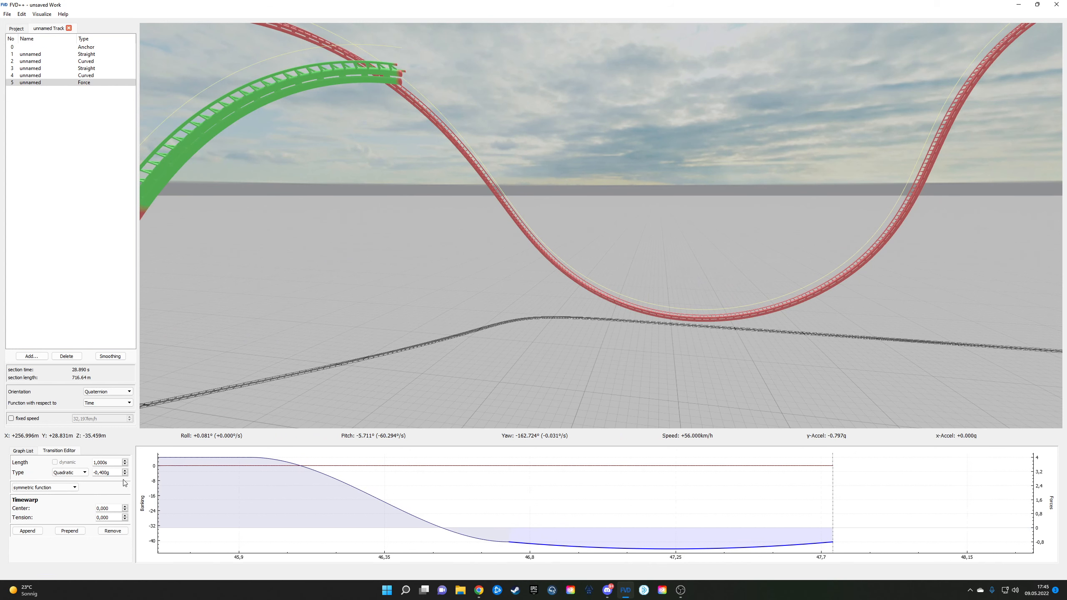
pyautogui.scroll(7, 113, 462)
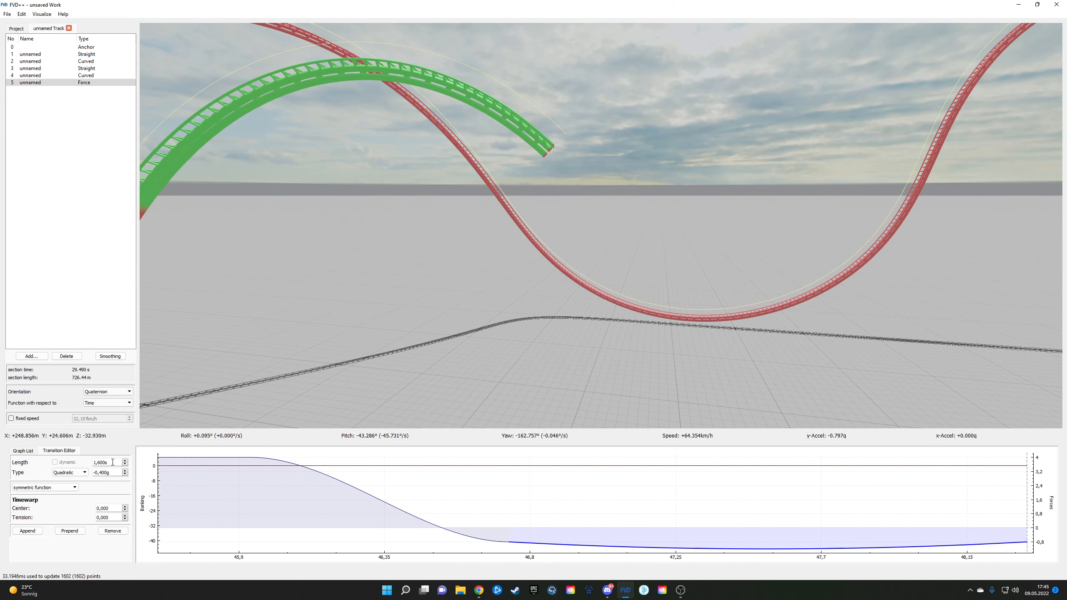
pyautogui.scroll(1, 113, 462)
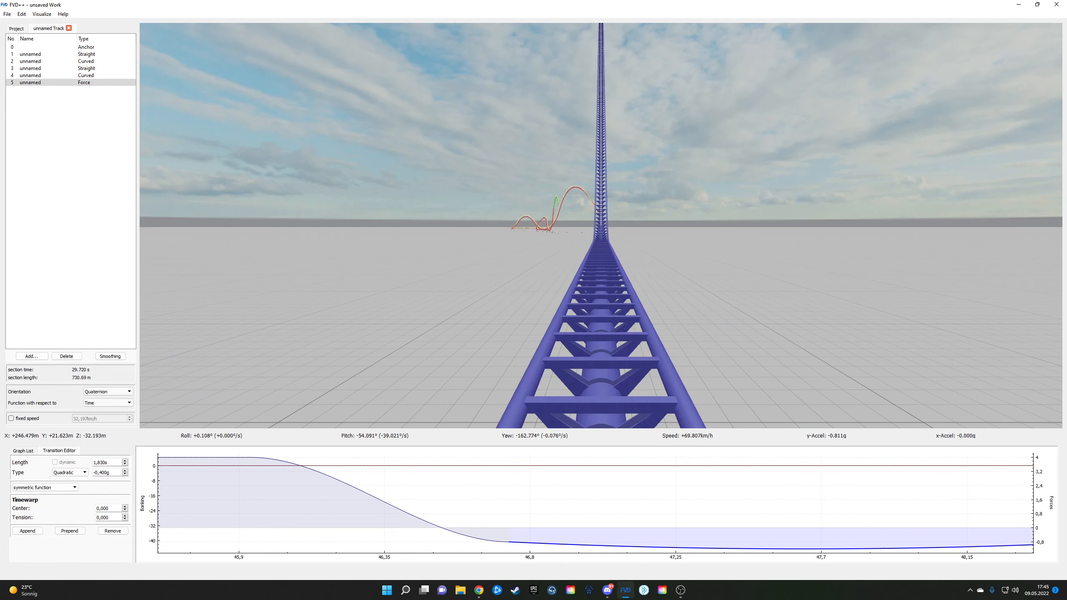
pyautogui.press('r')
pyautogui.press('w')
pyautogui.press('d')
pyautogui.moveTo(414, 347); pyautogui.dragTo(372, 336)
pyautogui.moveTo(757, 506); pyautogui.dragTo(383, 505)
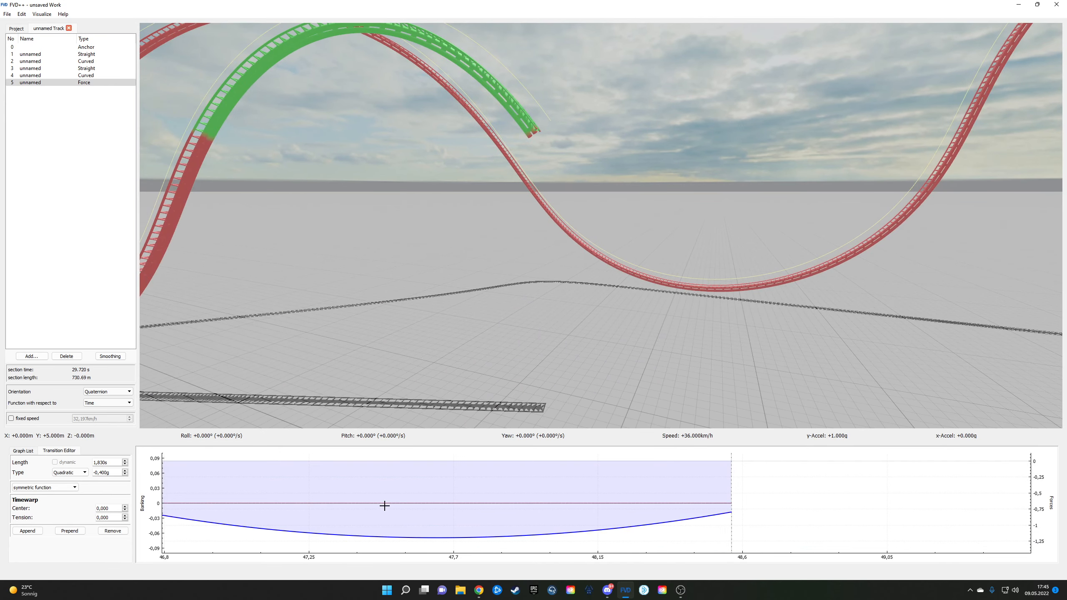
# Step: Append a Cubic force transition with a length of 0.800 s and a change of 3.000 g
pyautogui.click(26, 532)
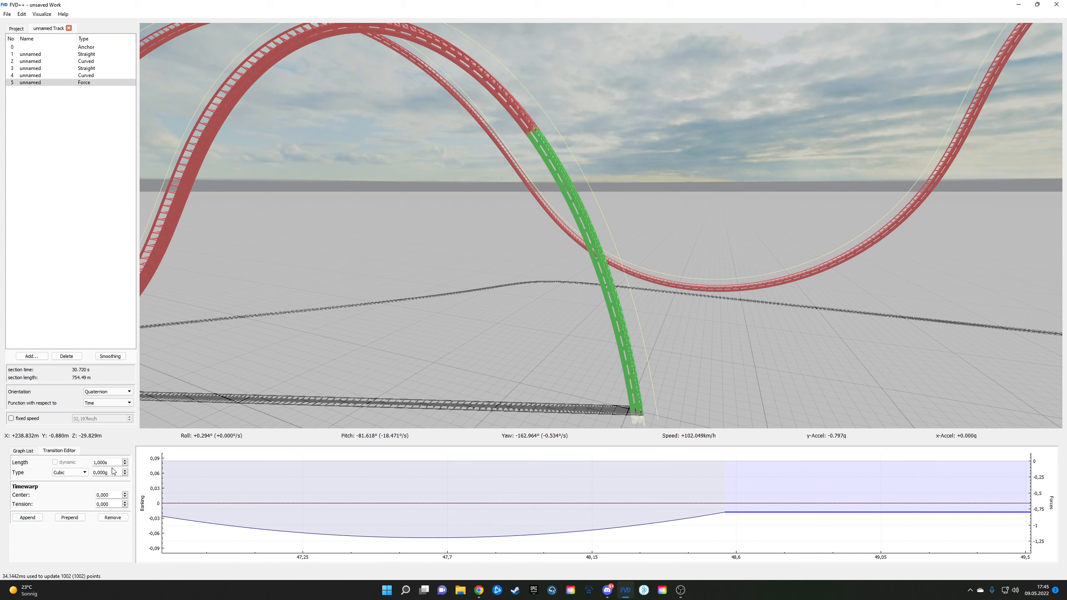
pyautogui.scroll(-2, 115, 463)
pyautogui.scroll(3, 112, 472)
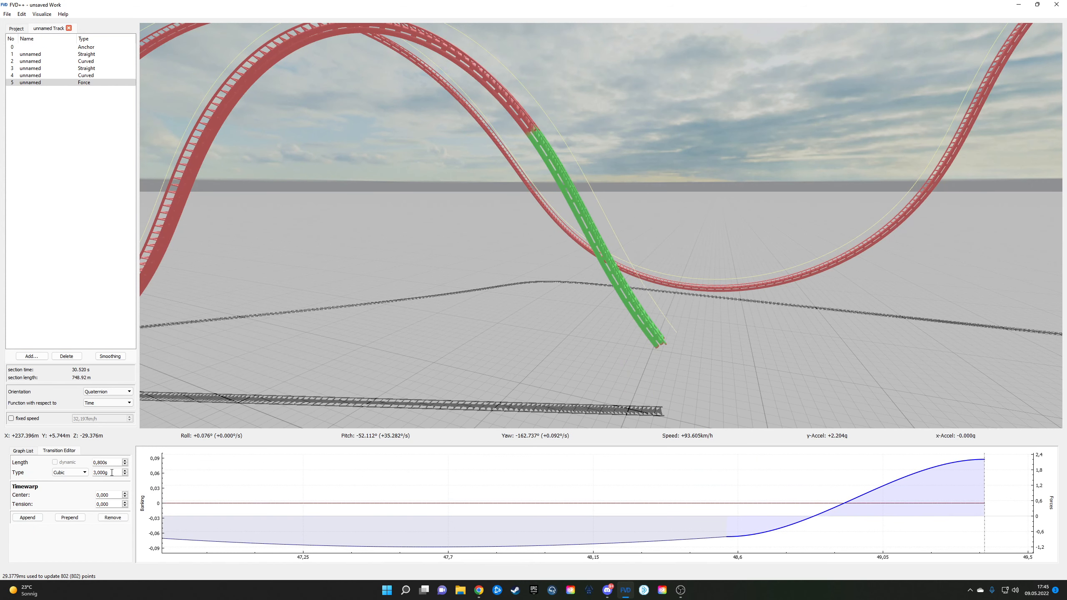
# Step: Set the last force transition to a 4.8 g change and append a 1 s force hold with 0 g change
pyautogui.scroll(2, 112, 472)
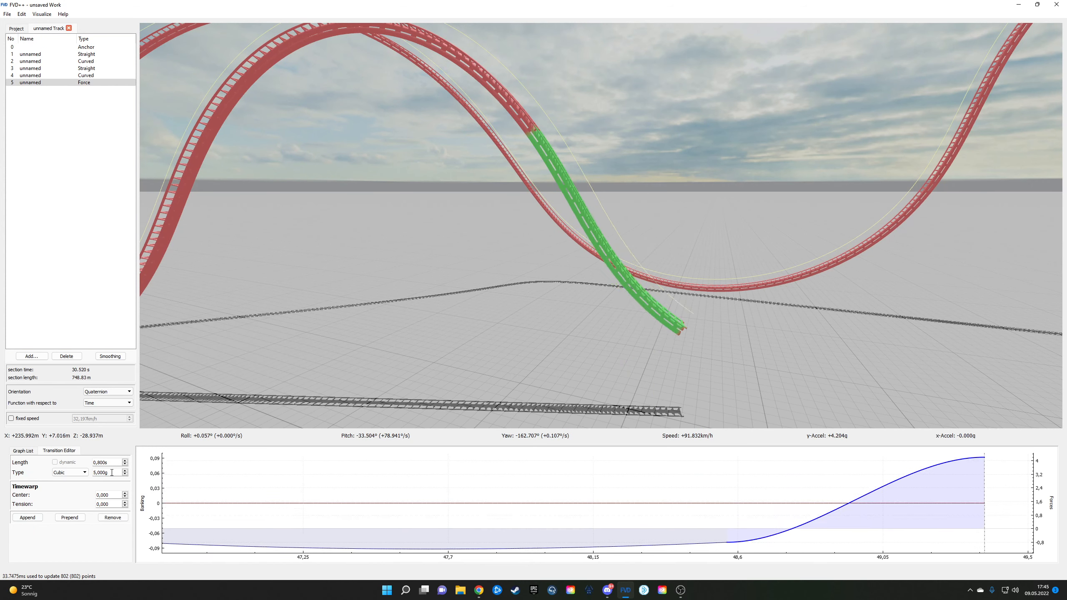
pyautogui.scroll(-3, 112, 472)
pyautogui.scroll(1, 102, 473)
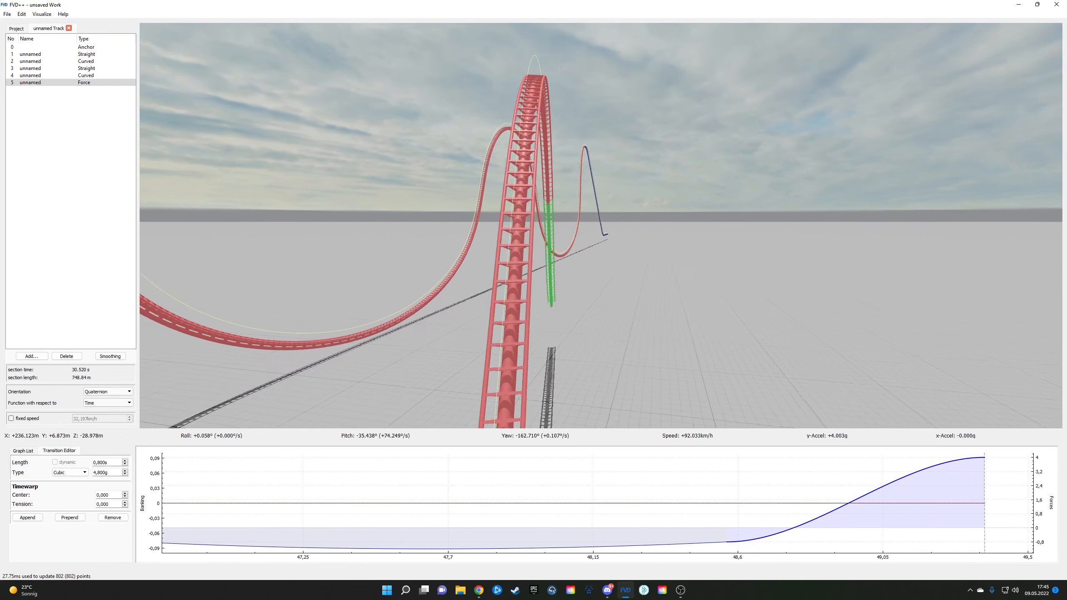
pyautogui.click(30, 519)
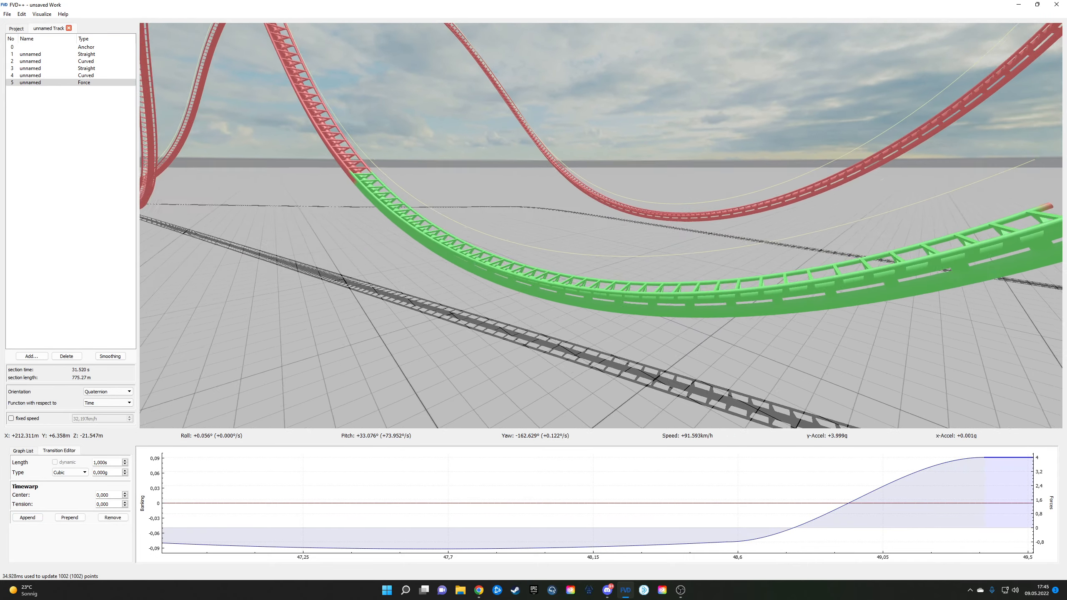
# Step: Set the quadratic airtime force transition's length to 1.86 s and shorten the final force hold to 0.8 s
pyautogui.click(668, 546)
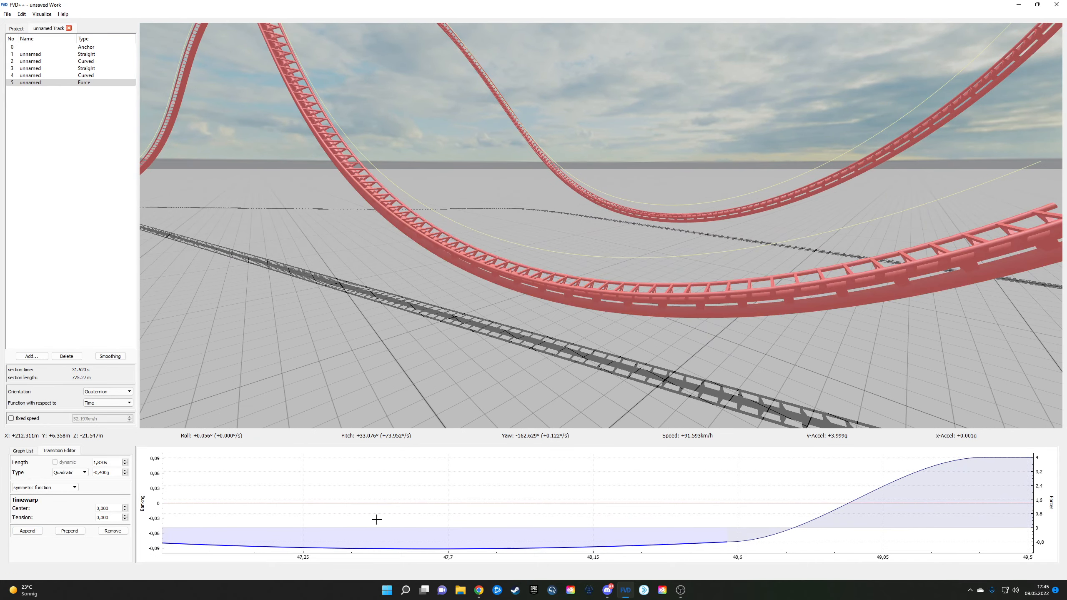
pyautogui.scroll(3, 102, 462)
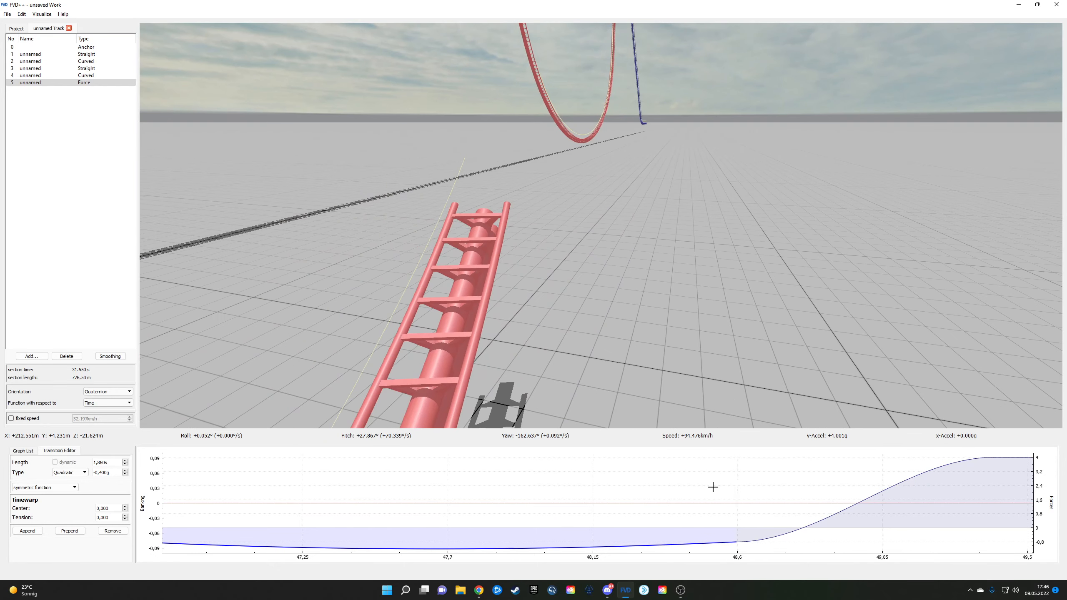
pyautogui.moveTo(712, 487); pyautogui.dragTo(236, 510)
pyautogui.moveTo(486, 320); pyautogui.dragTo(618, 321)
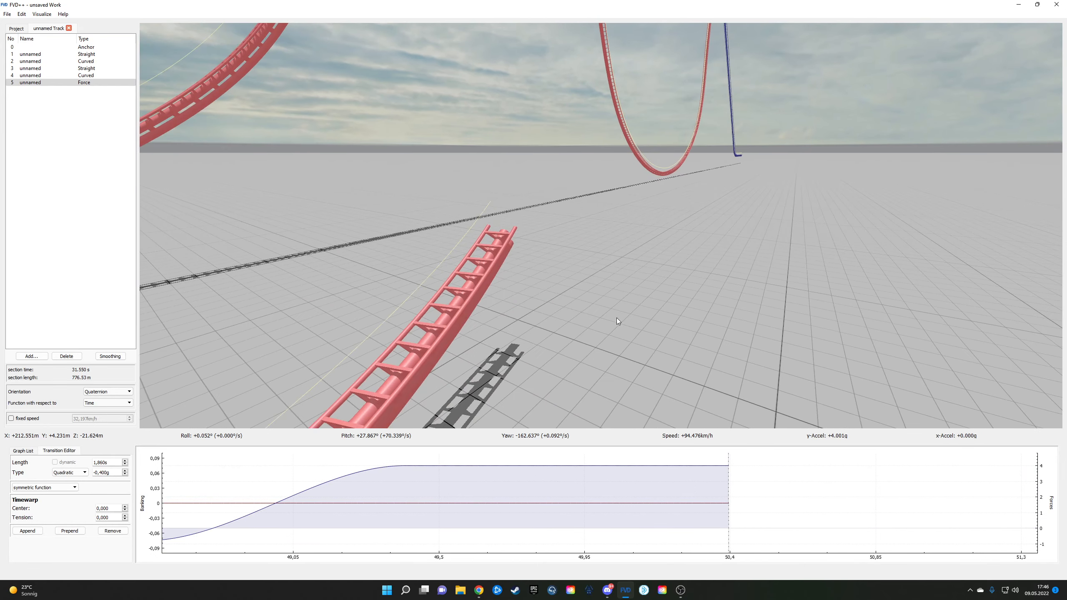
pyautogui.click(709, 465)
pyautogui.scroll(-1, 118, 463)
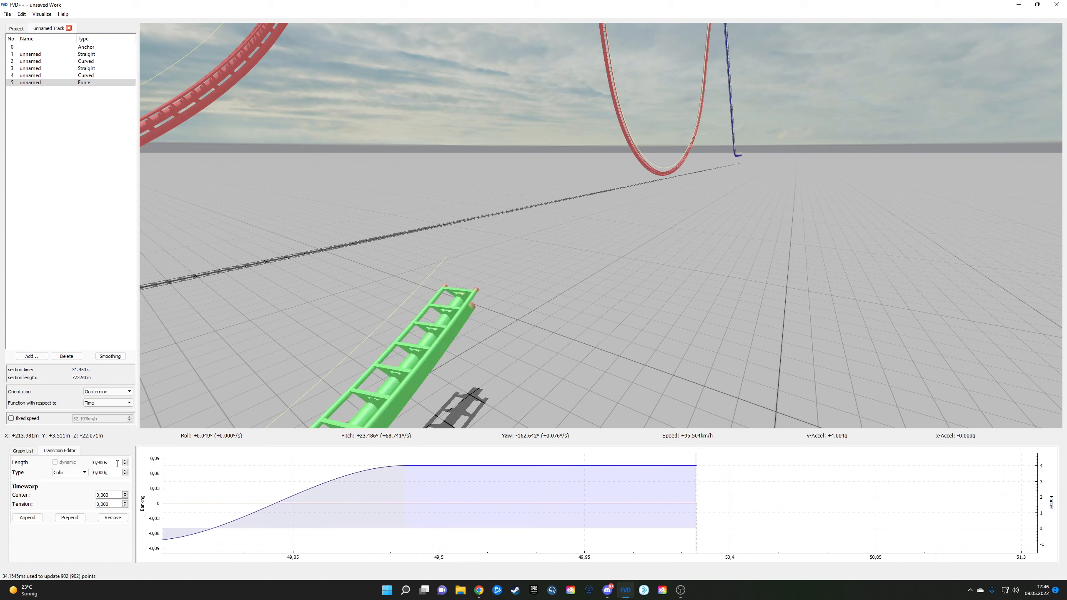
pyautogui.scroll(-1, 117, 463)
# Step: Append a cubic force transition with a -4 g change and a length of 0.6 s
pyautogui.click(23, 519)
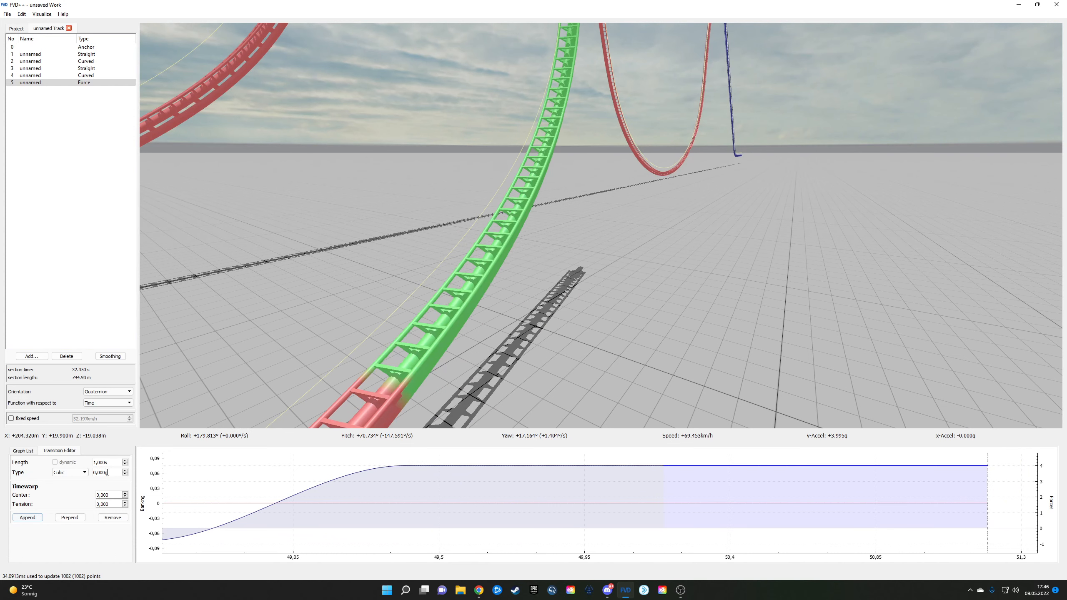
pyautogui.scroll(-2, 112, 463)
pyautogui.scroll(-5, 117, 476)
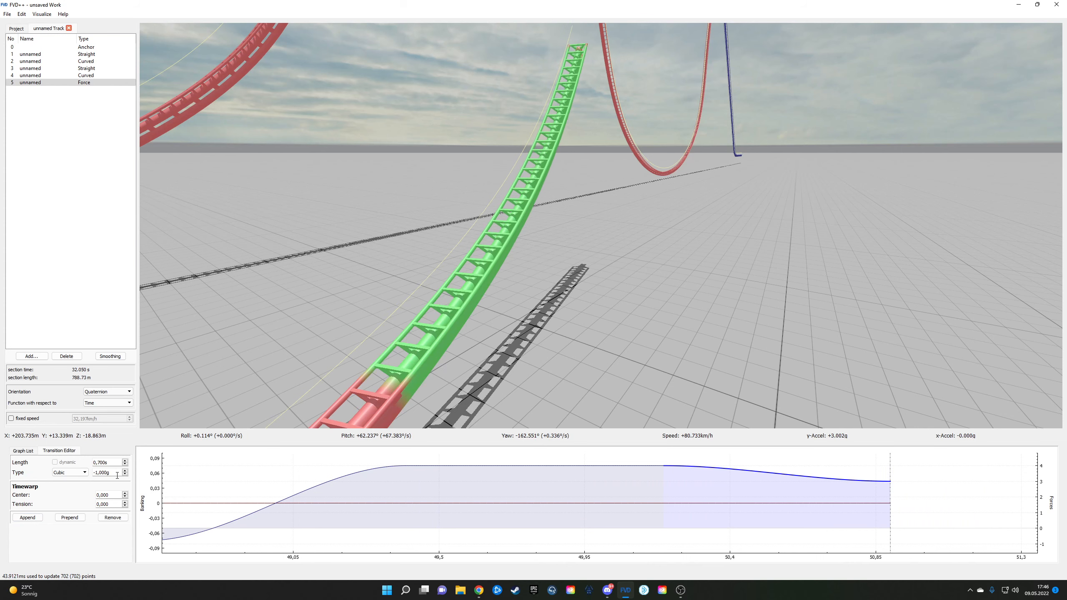
pyautogui.scroll(-4, 117, 475)
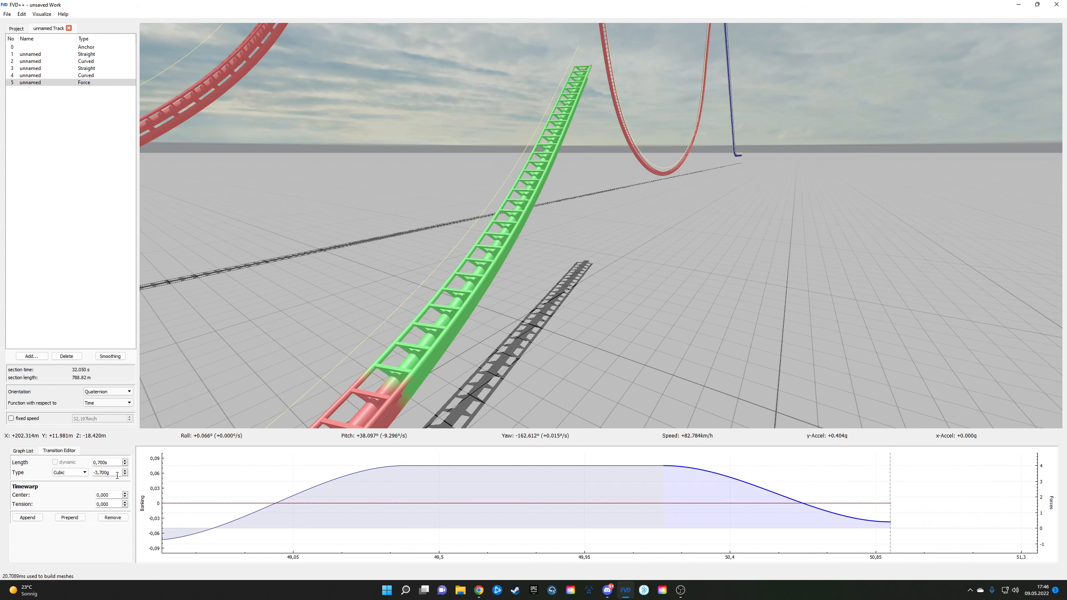
pyautogui.scroll(-1, 117, 476)
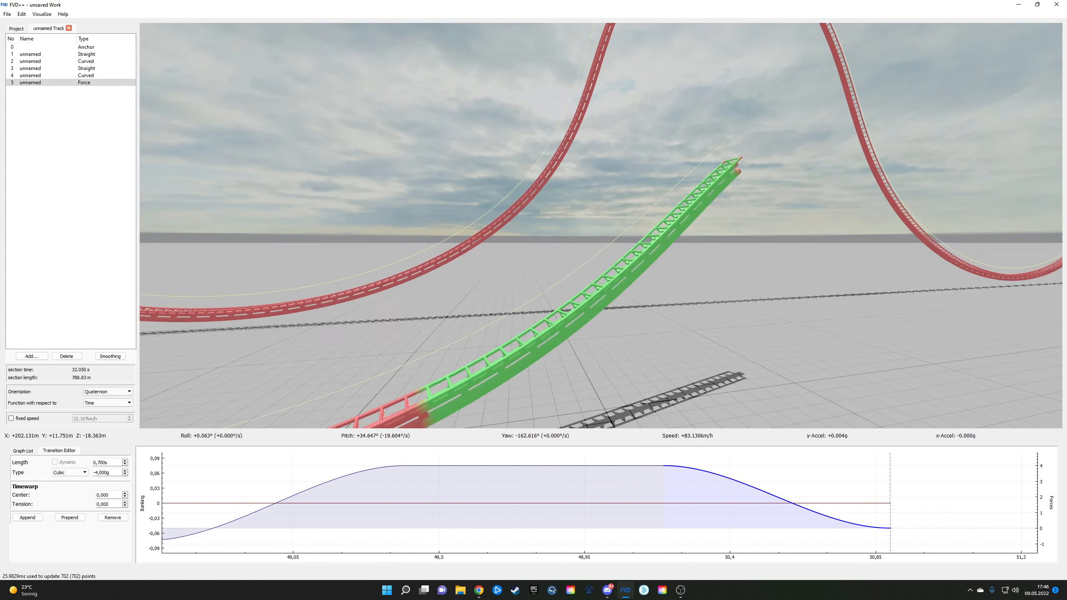
pyautogui.scroll(-1, 107, 463)
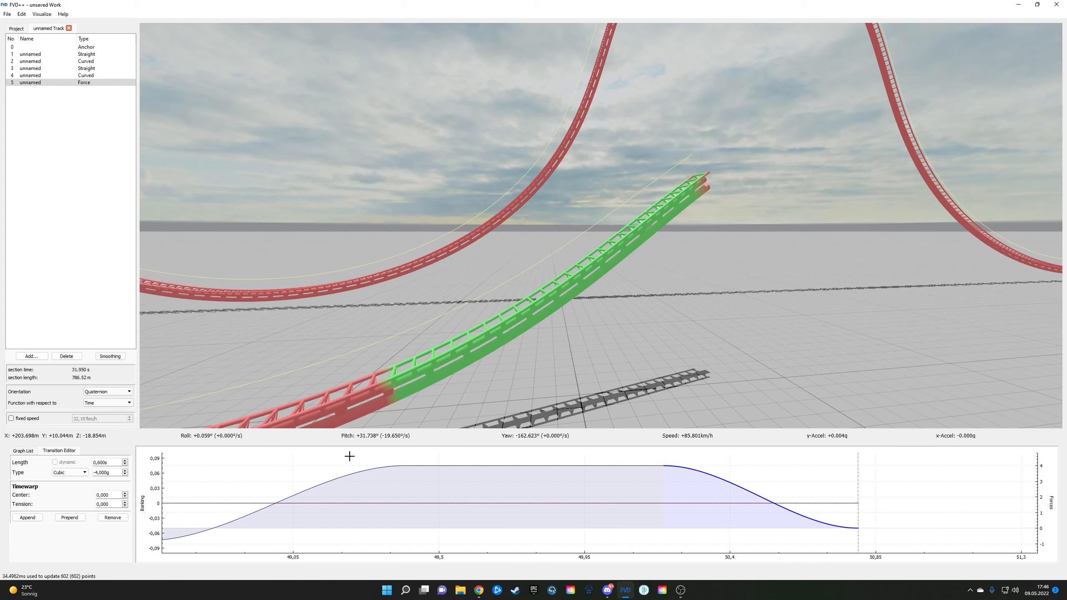
# Step: Give the zero-change roll transition a fixed length that ends where the -4 g force transition begins
pyautogui.press('d')
pyautogui.press('w')
pyautogui.moveTo(786, 318); pyautogui.dragTo(780, 313)
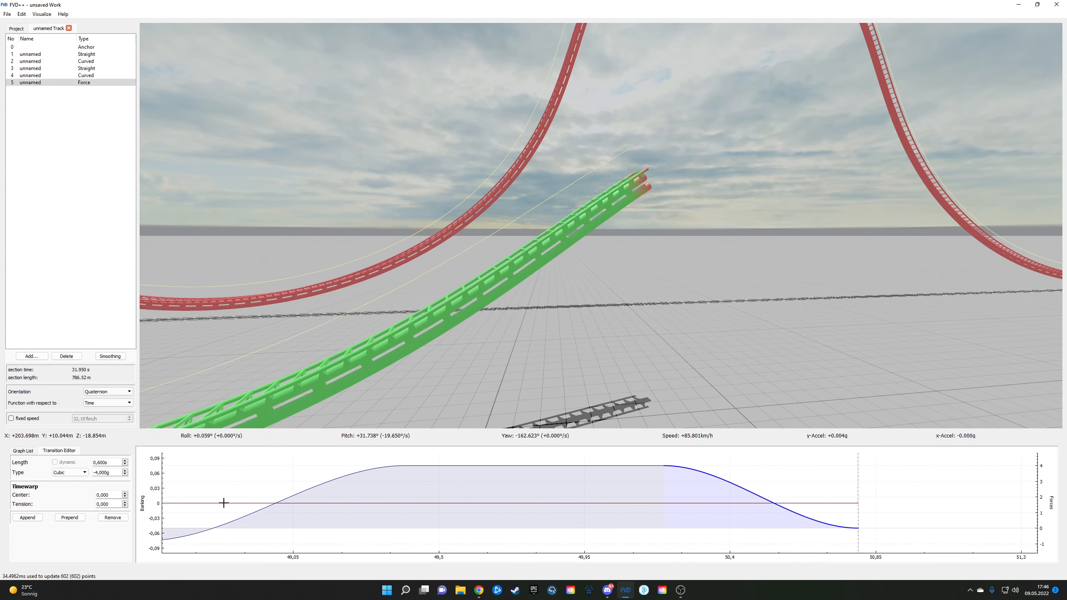
pyautogui.click(223, 503)
pyautogui.click(54, 461)
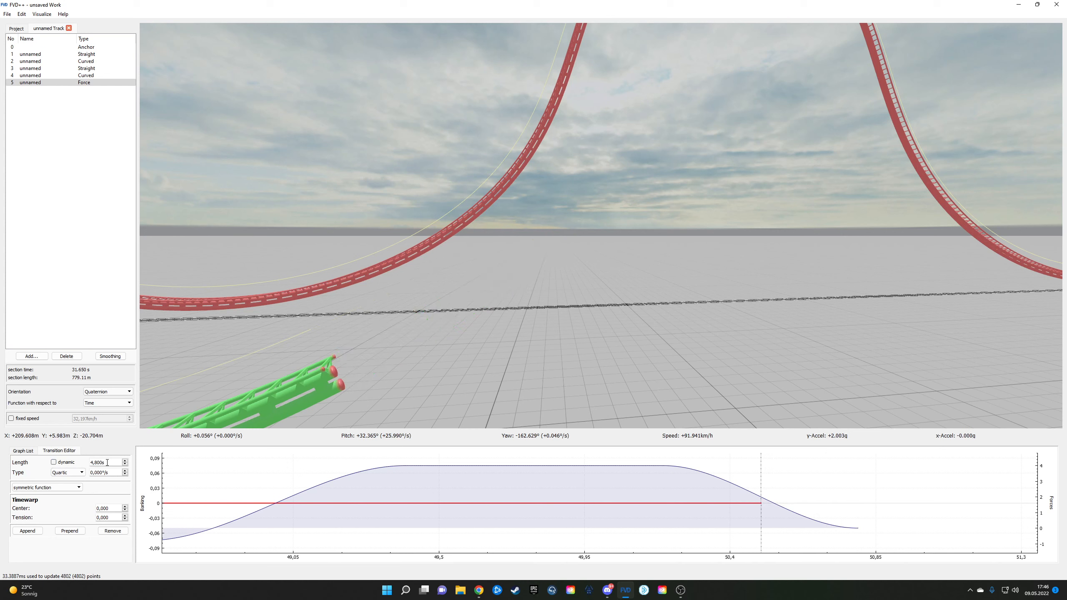
# Step: Append a quintic simple roll transition with a -120°/s change and a length of 0.8 s
pyautogui.click(27, 531)
pyautogui.click(75, 510)
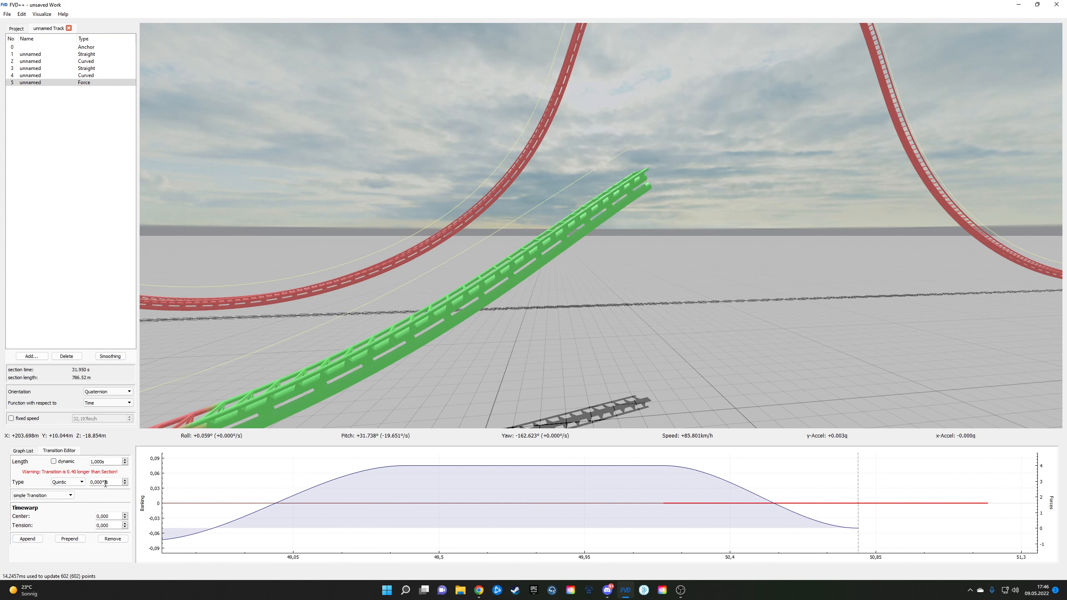
pyautogui.scroll(-3, 106, 485)
pyautogui.scroll(-6, 105, 484)
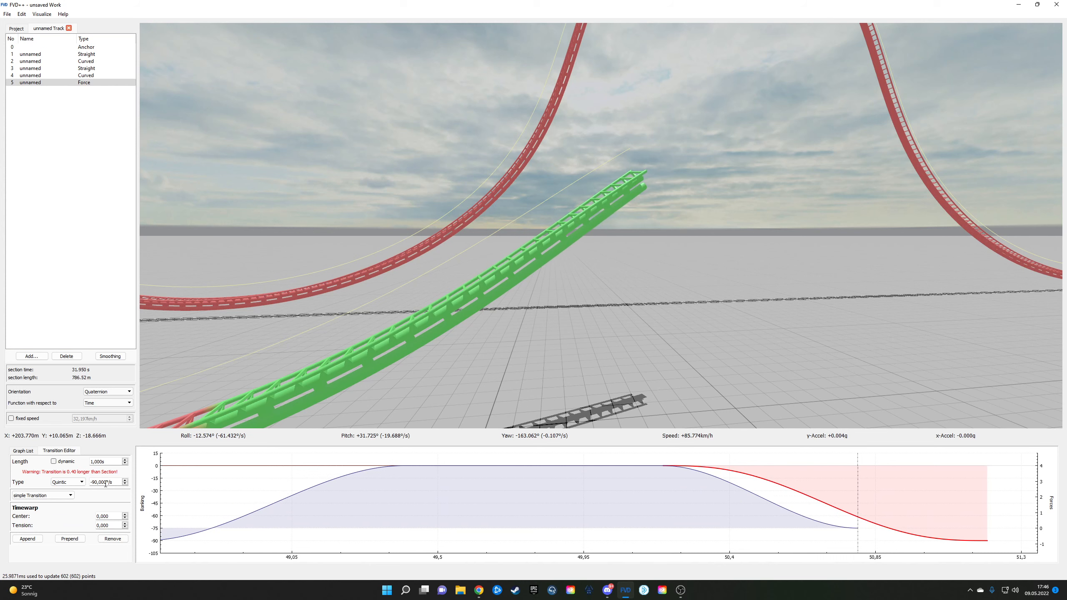
pyautogui.scroll(-2, 110, 462)
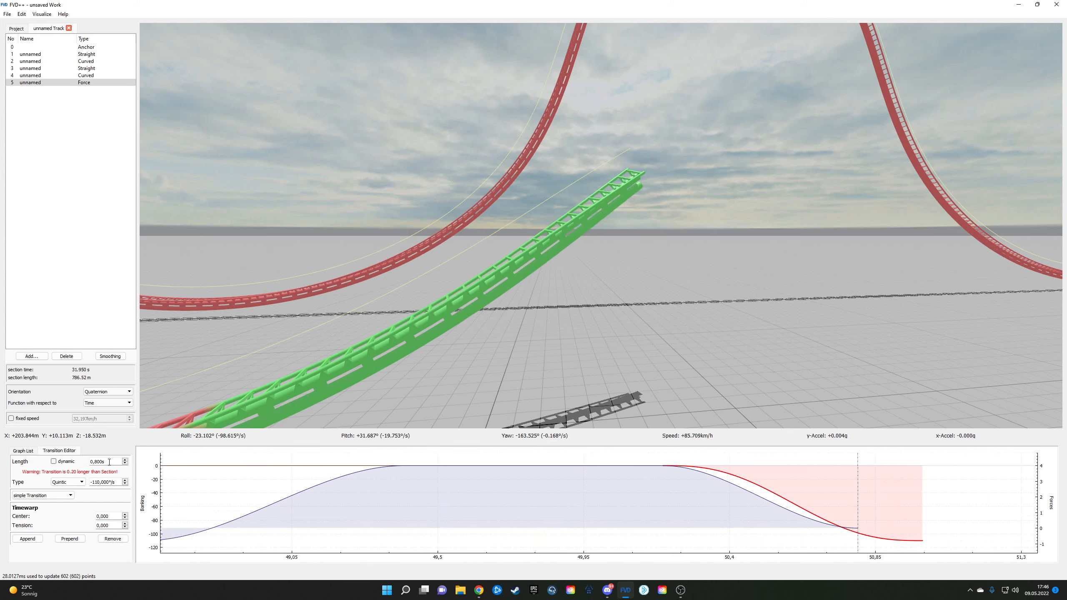
pyautogui.scroll(-1, 109, 480)
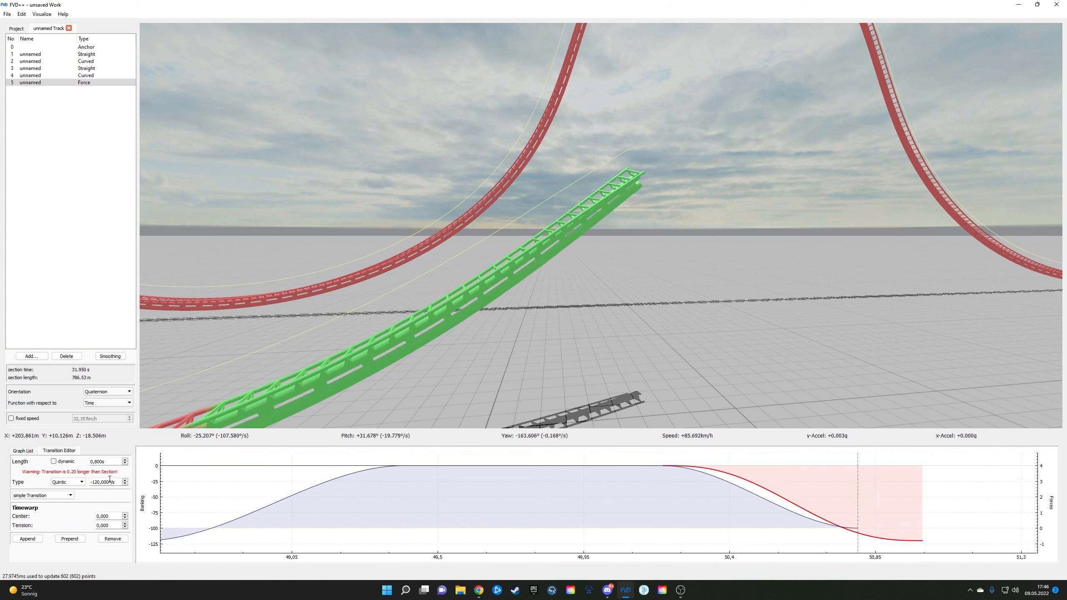
# Step: Append a 1 s roll hold after the -120°/s transition and a 0.6 s force hold after the -4 g transition
pyautogui.click(24, 541)
pyautogui.click(768, 501)
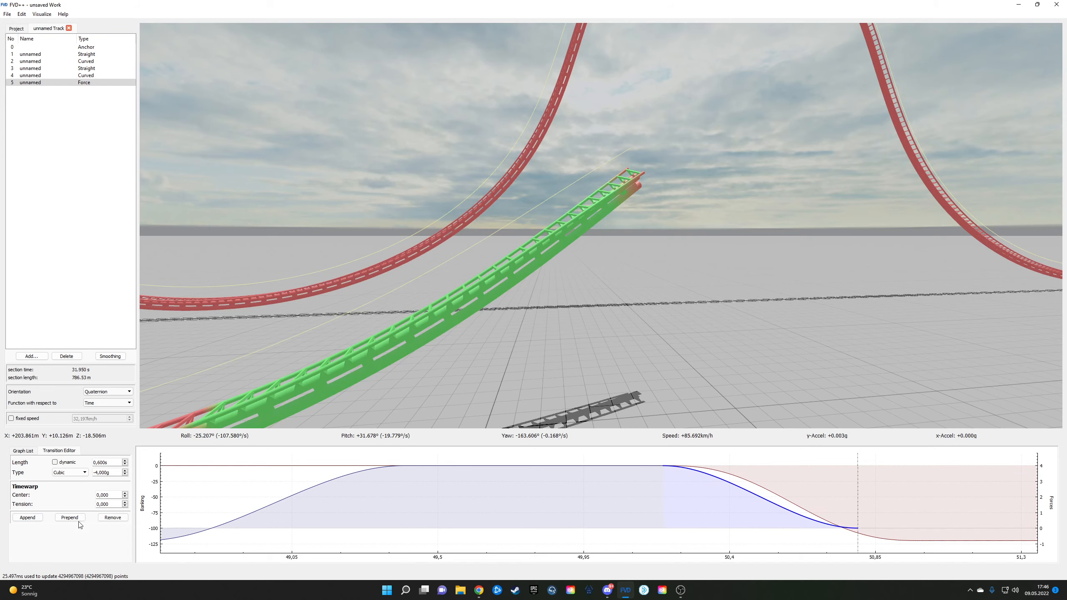
pyautogui.click(31, 519)
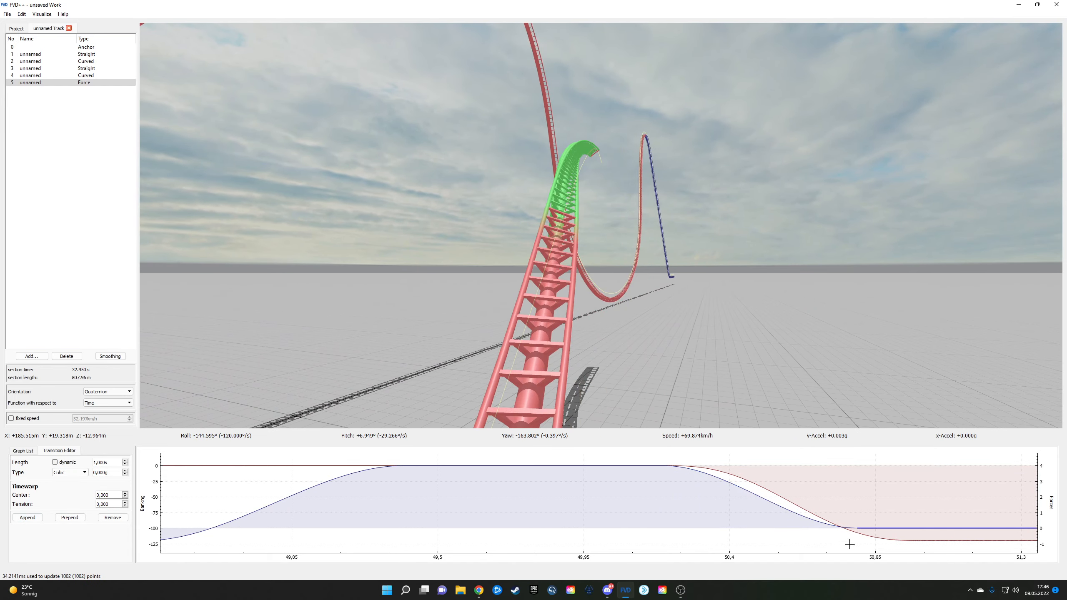
pyautogui.moveTo(823, 506); pyautogui.dragTo(432, 509)
pyautogui.press('s')
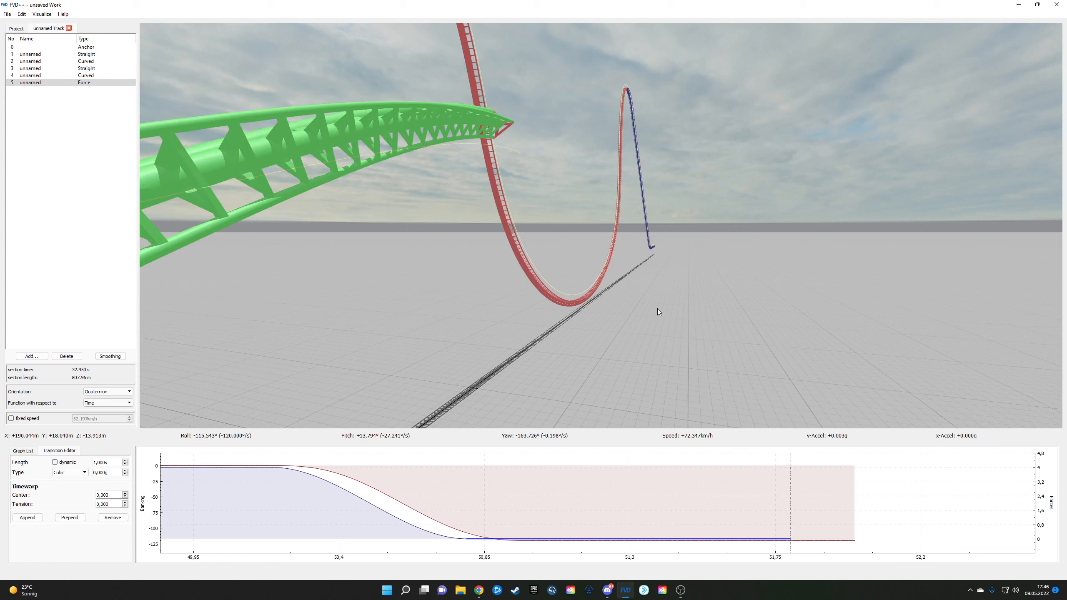
pyautogui.scroll(-4, 117, 465)
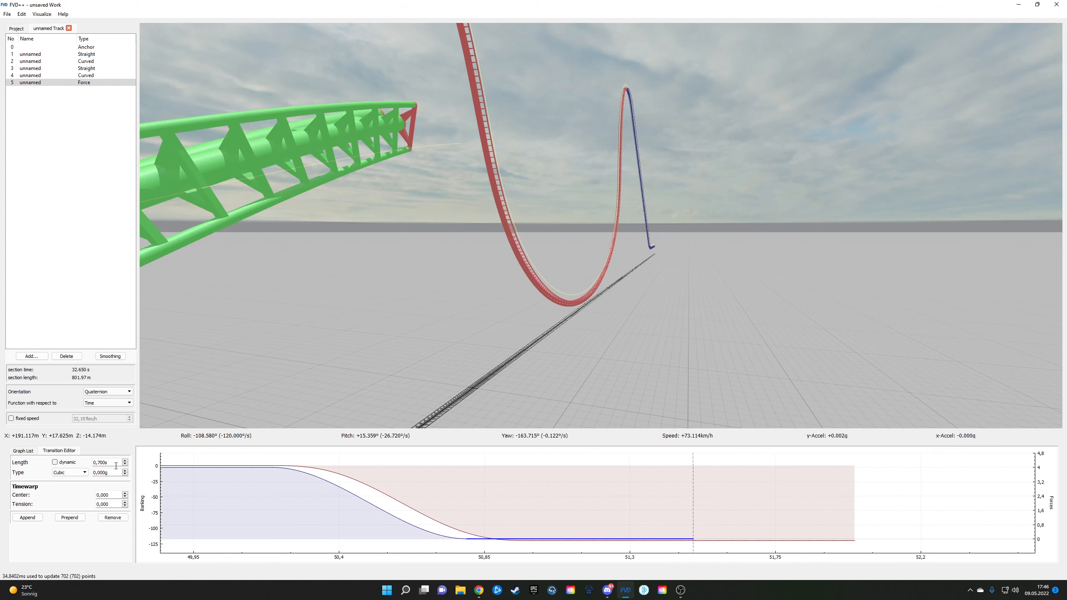
# Step: Append a 1 s cubic force transition with a 4 g change after the force hold
pyautogui.click(33, 521)
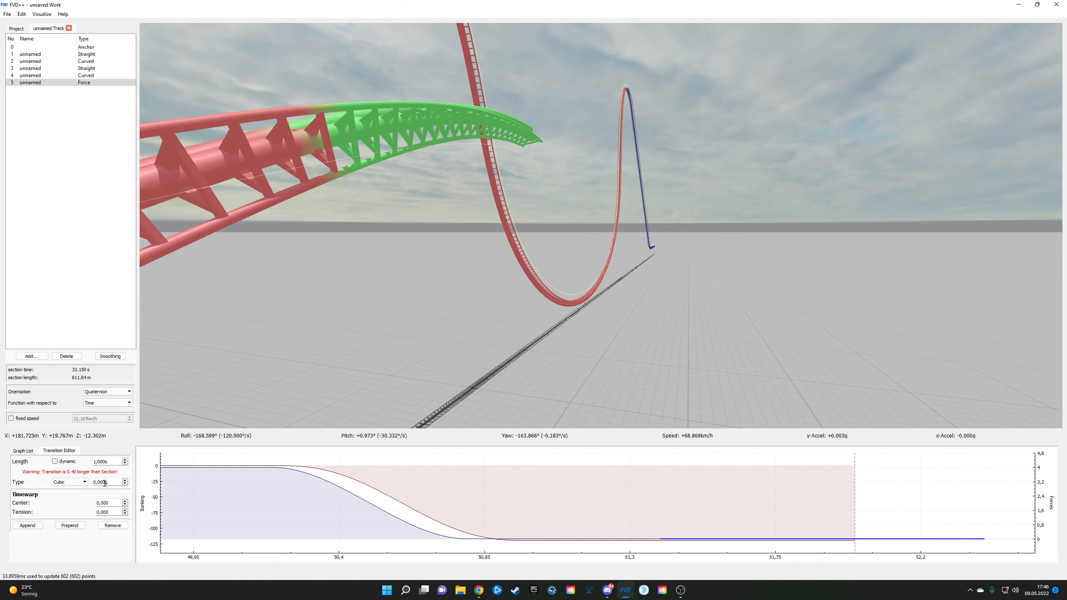
pyautogui.scroll(20, 105, 482)
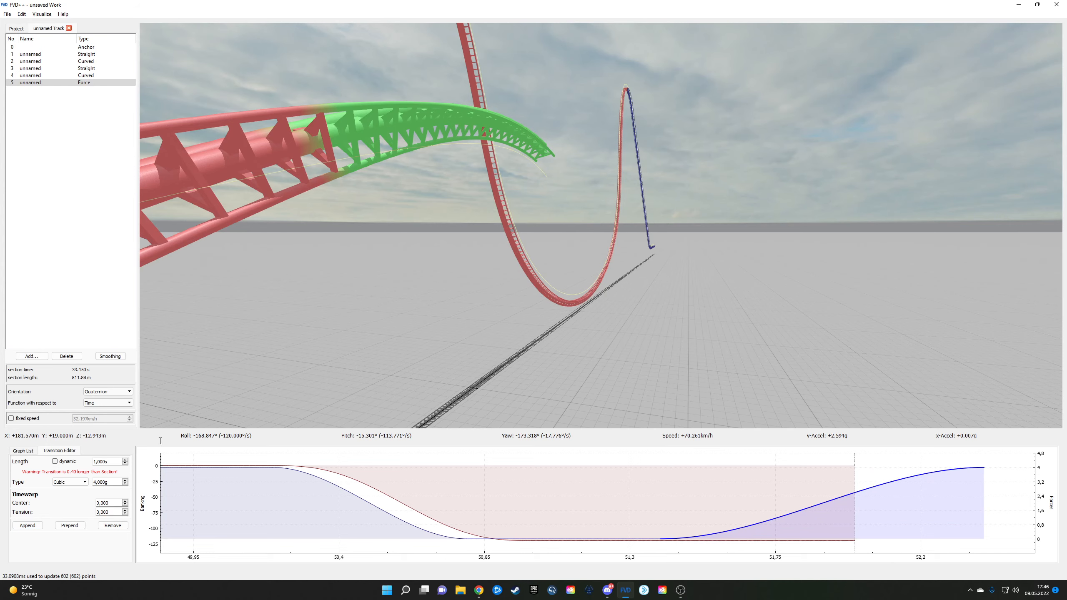
pyautogui.moveTo(369, 273); pyautogui.dragTo(403, 319)
# Step: Append a 1 s quintic simple roll transition with a 120°/s change after the roll hold
pyautogui.click(828, 540)
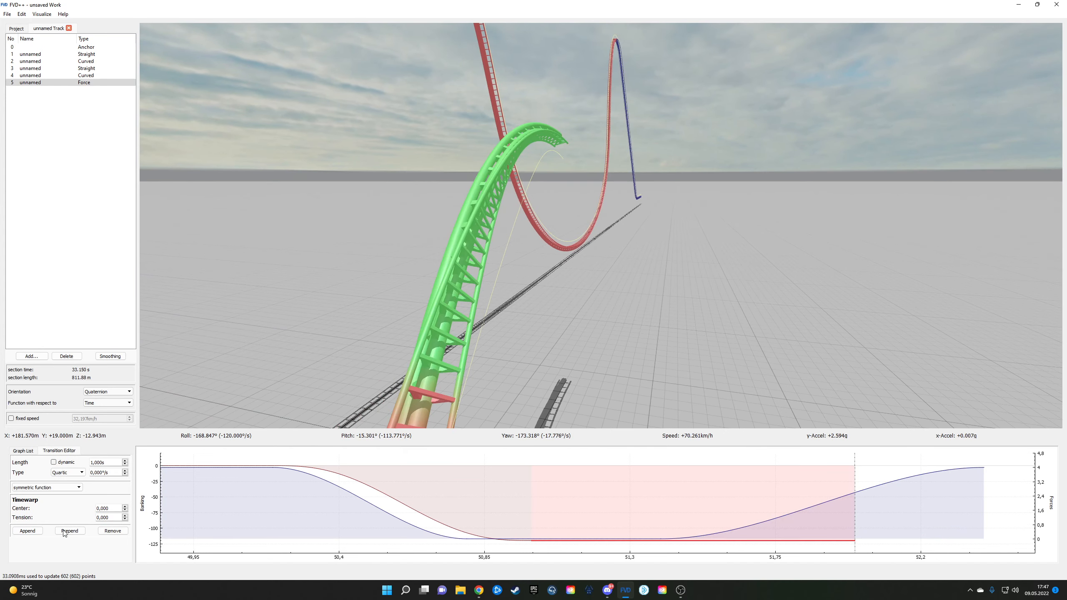
pyautogui.click(32, 530)
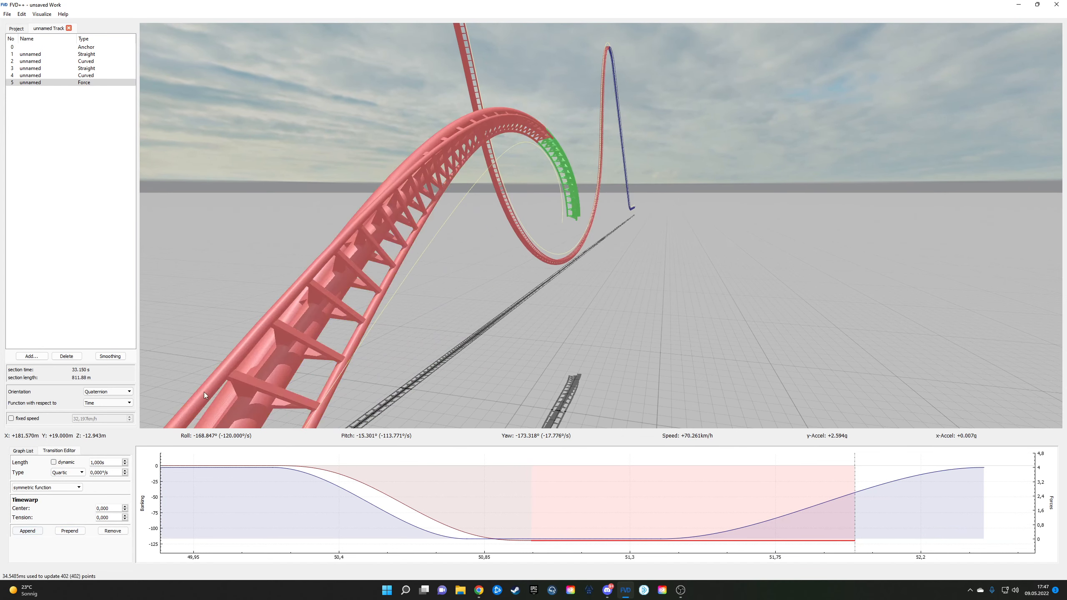
pyautogui.click(64, 511)
pyautogui.scroll(7, 107, 483)
pyautogui.moveTo(719, 468); pyautogui.dragTo(450, 483)
pyautogui.scroll(3, 111, 482)
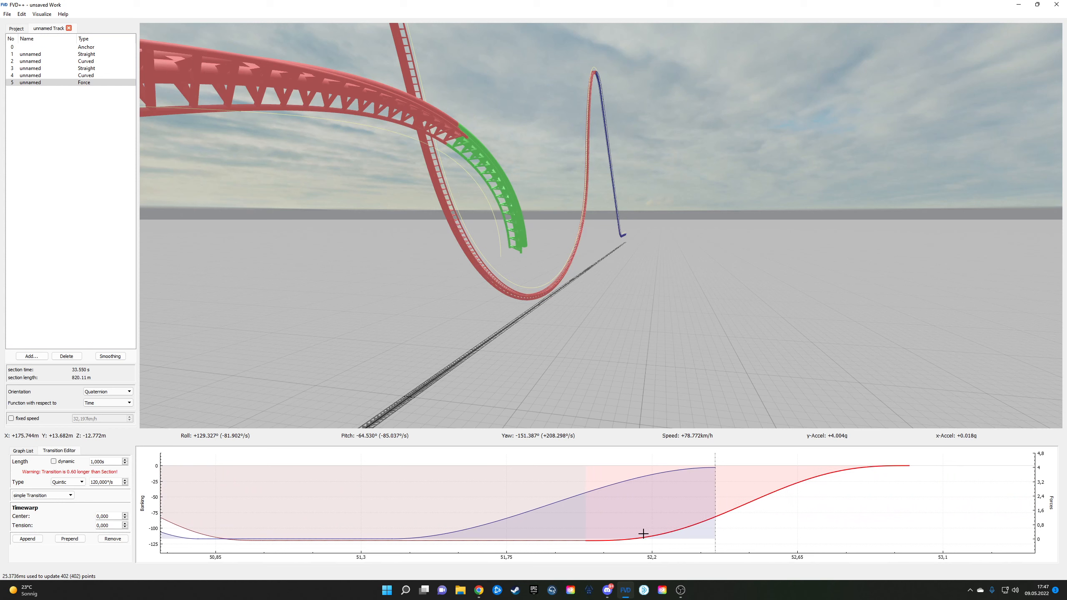
# Step: Shorten the roll hold between the two quintic roll transitions to 0.2 s
pyautogui.click(540, 539)
pyautogui.click(513, 540)
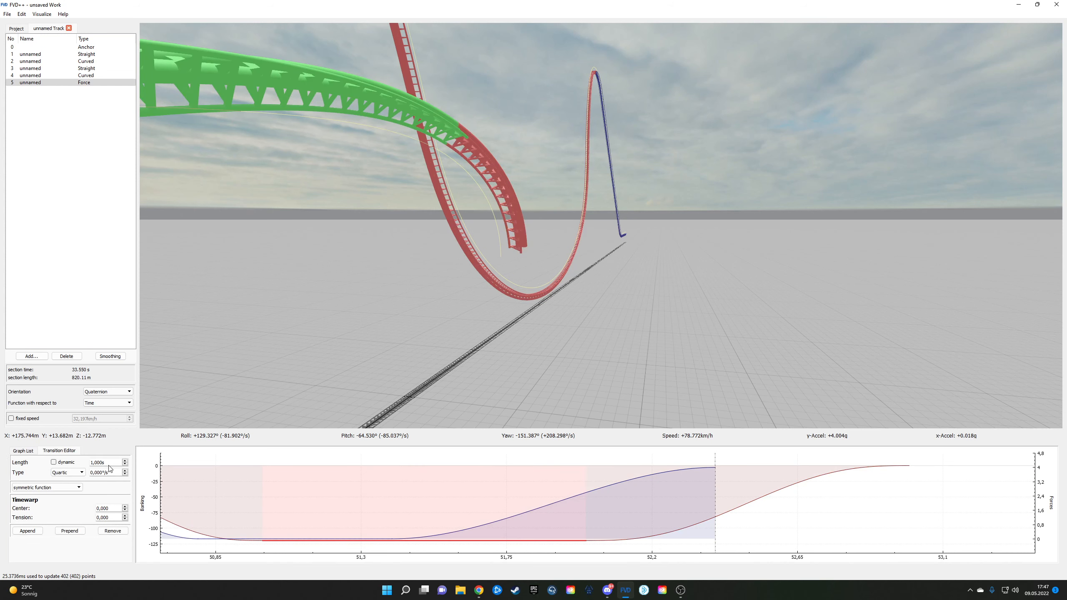
pyautogui.scroll(-7, 108, 465)
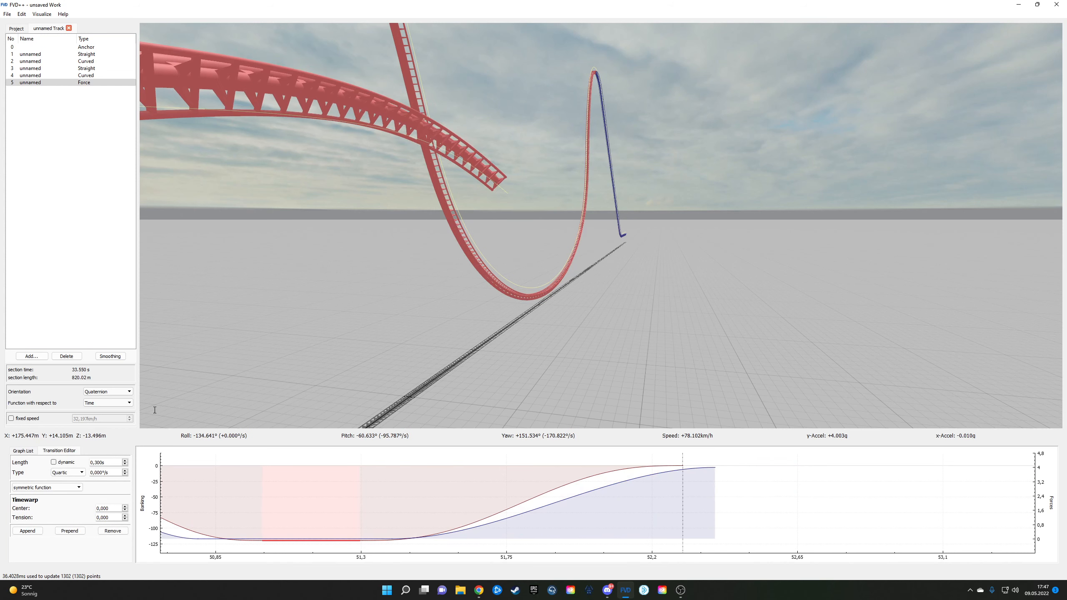
pyautogui.press('Down')
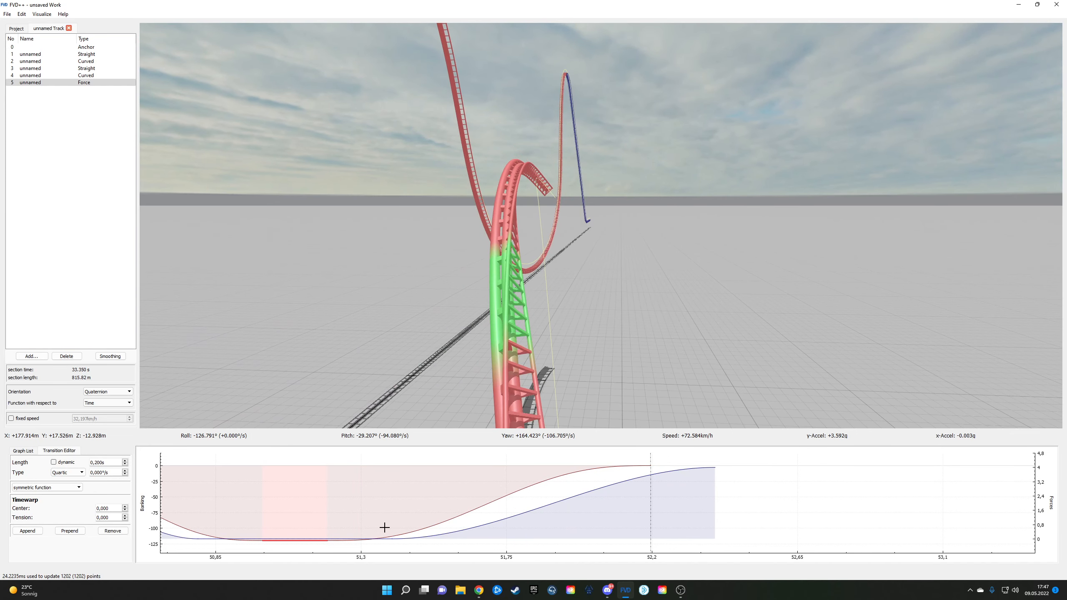
# Step: Lengthen the zero-g force hold to 1 s and append a 1 s zero-change roll transition at the end of the roll graph
pyautogui.click(385, 539)
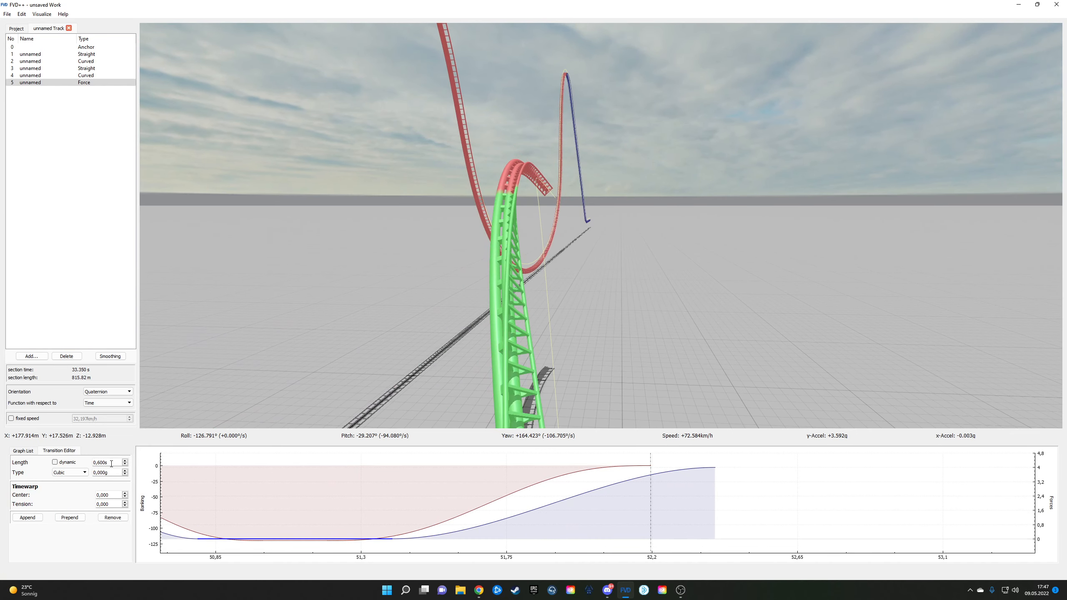
pyautogui.scroll(4, 111, 463)
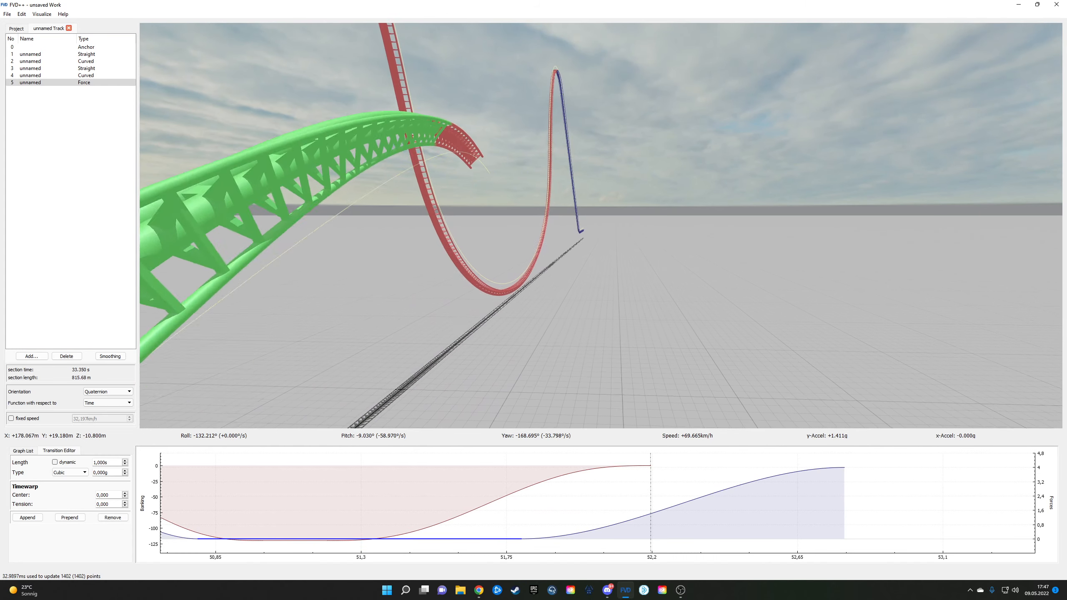
pyautogui.click(558, 468)
pyautogui.click(33, 532)
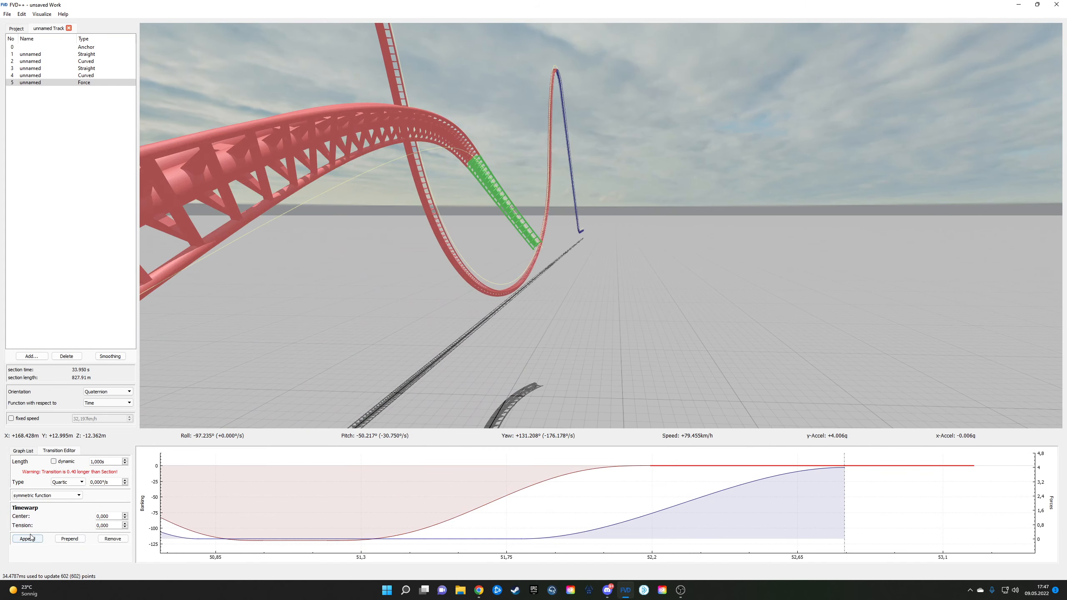
# Step: Set the length of the zero-g force hold before the 4 g rise to 1.4 s
pyautogui.click(334, 542)
pyautogui.click(298, 539)
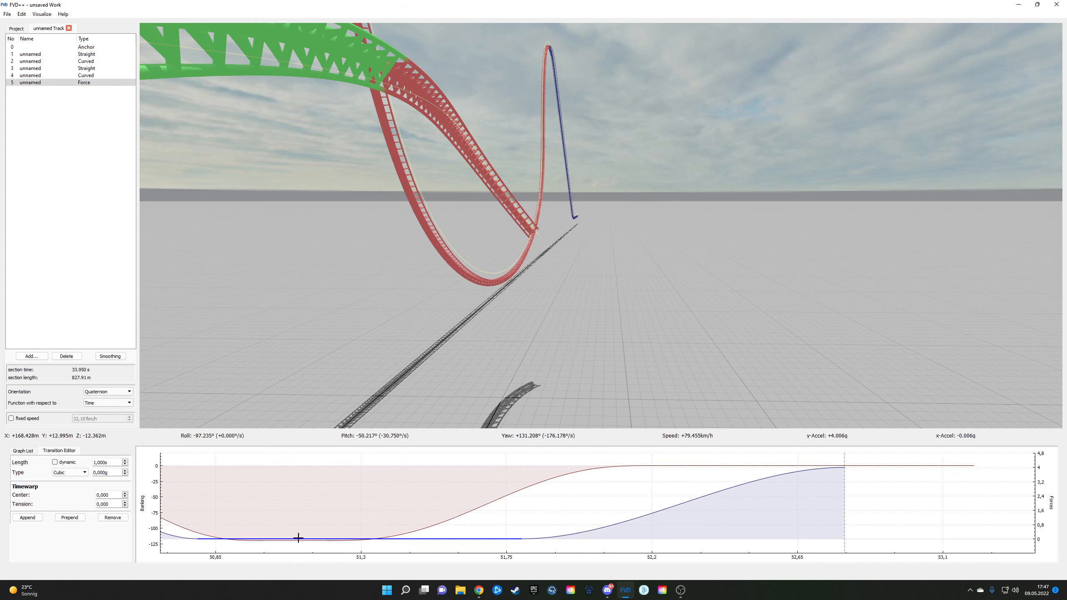
pyautogui.press('Up')
pyautogui.press('Up')
pyautogui.press('Up')
pyautogui.press('Up')
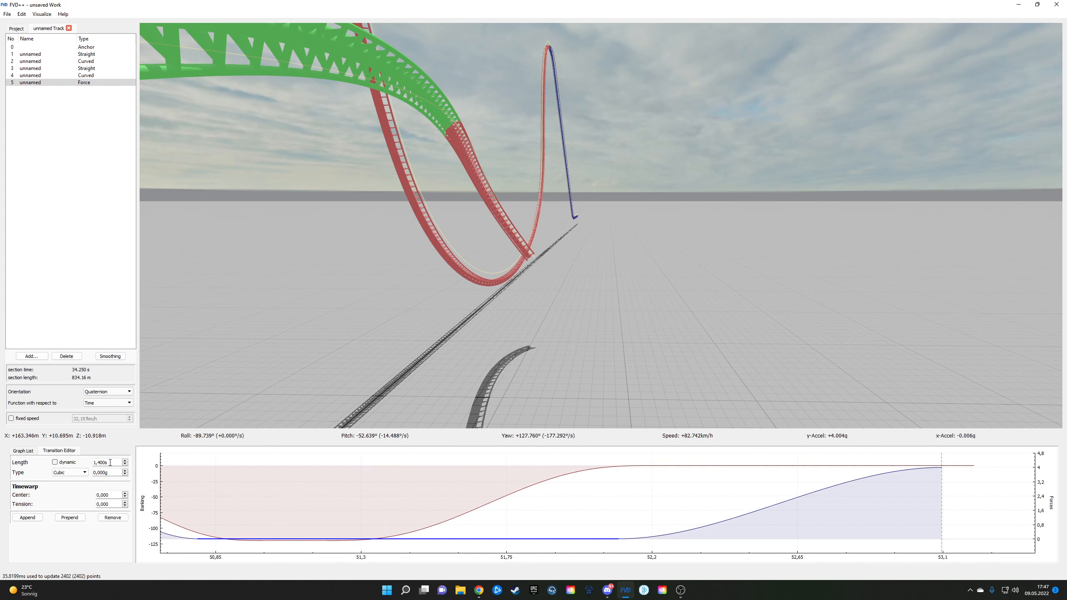
# Step: Set the roll change of the last quintic roll transition before the final roll hold to 170°/s
pyautogui.press('s')
pyautogui.press('s')
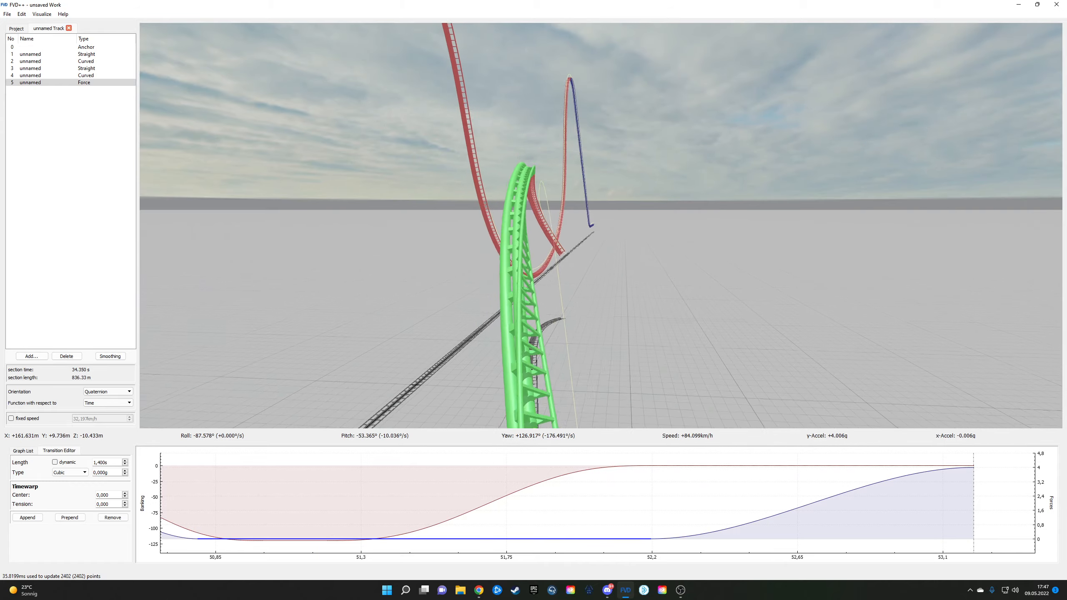
pyautogui.press('n')
pyautogui.press('s')
pyautogui.press('w')
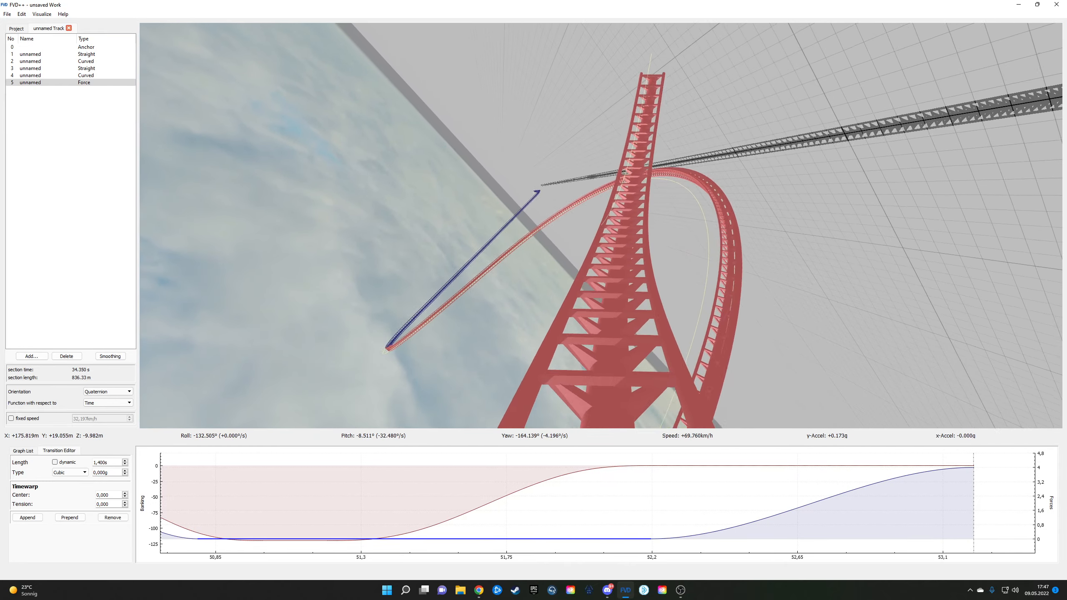
pyautogui.press('w')
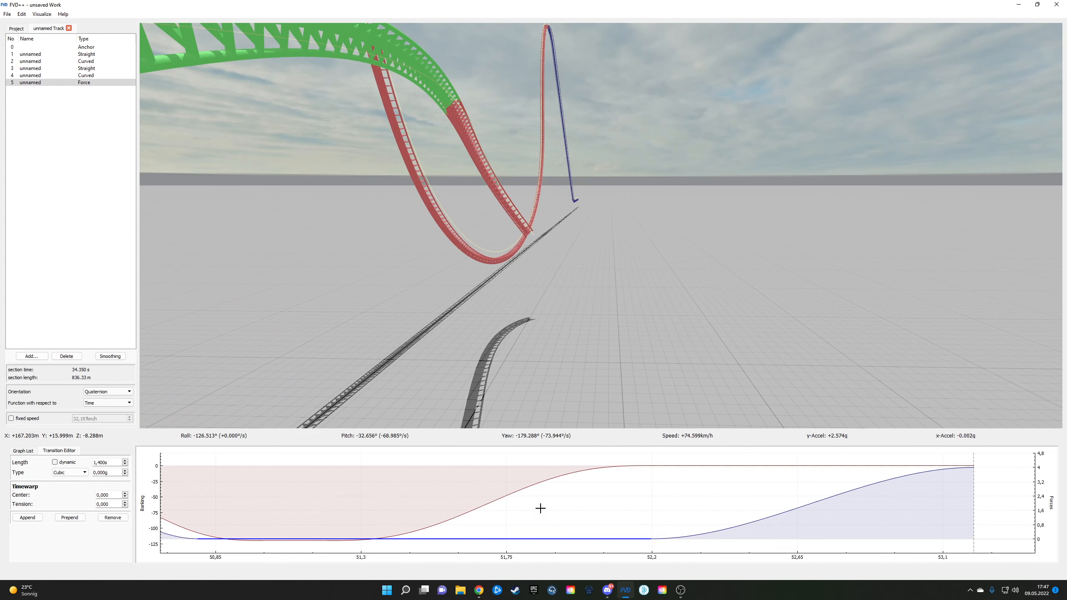
pyautogui.click(545, 480)
pyautogui.scroll(5, 111, 473)
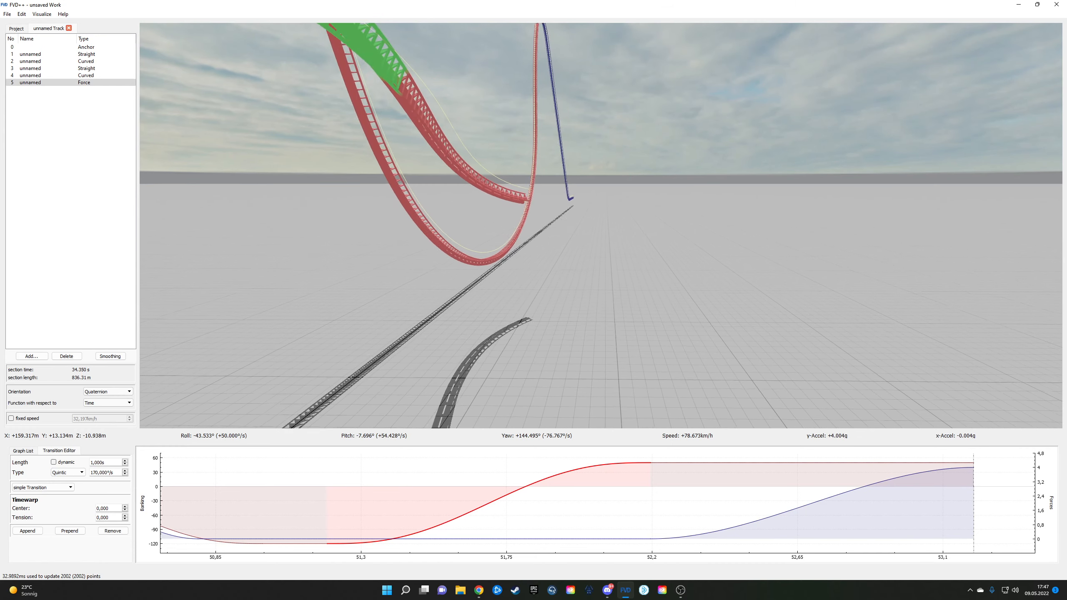
# Step: Lengthen the zero-g force hold to 1.9 s and set the preceding quintic roll transition's change to 190°/s
pyautogui.moveTo(579, 505); pyautogui.dragTo(421, 502)
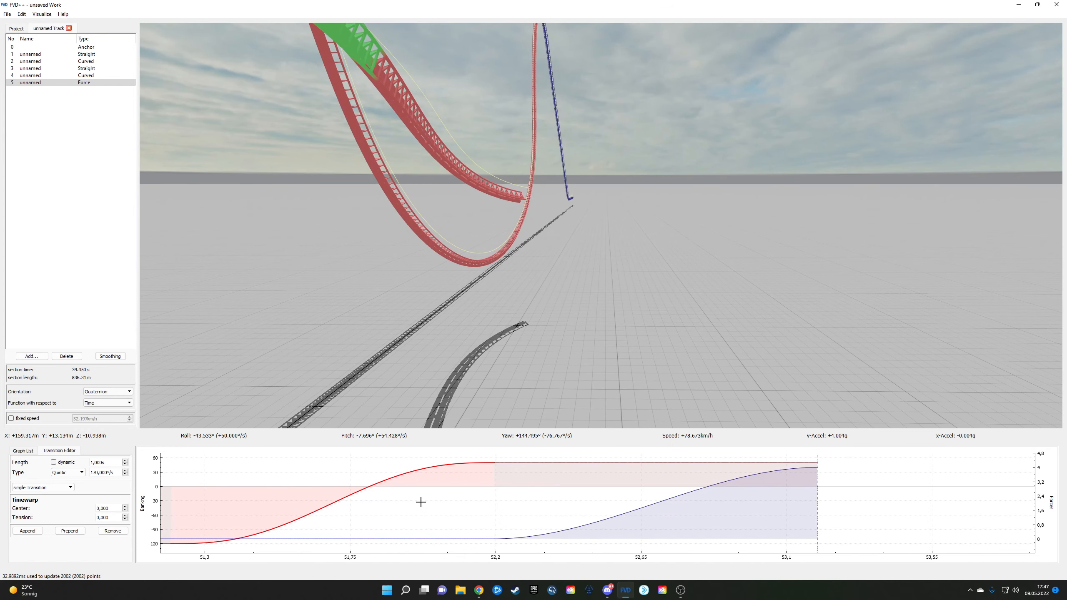
pyautogui.click(288, 540)
pyautogui.scroll(5, 105, 464)
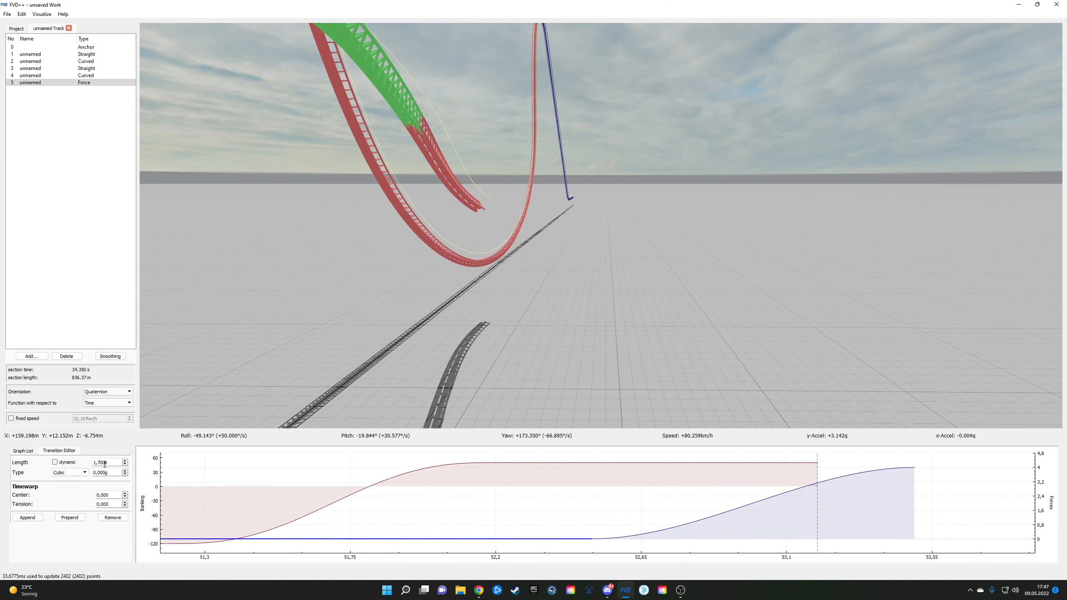
pyautogui.moveTo(601, 226); pyautogui.dragTo(394, 253)
pyautogui.press('d')
pyautogui.click(376, 488)
pyautogui.scroll(2, 112, 470)
# Step: Ride along the track to examine the hill, the valley and the shape of the zero-g rolling element
pyautogui.press('a')
pyautogui.moveTo(323, 286); pyautogui.dragTo(343, 272)
pyautogui.press('r')
pyautogui.press('s')
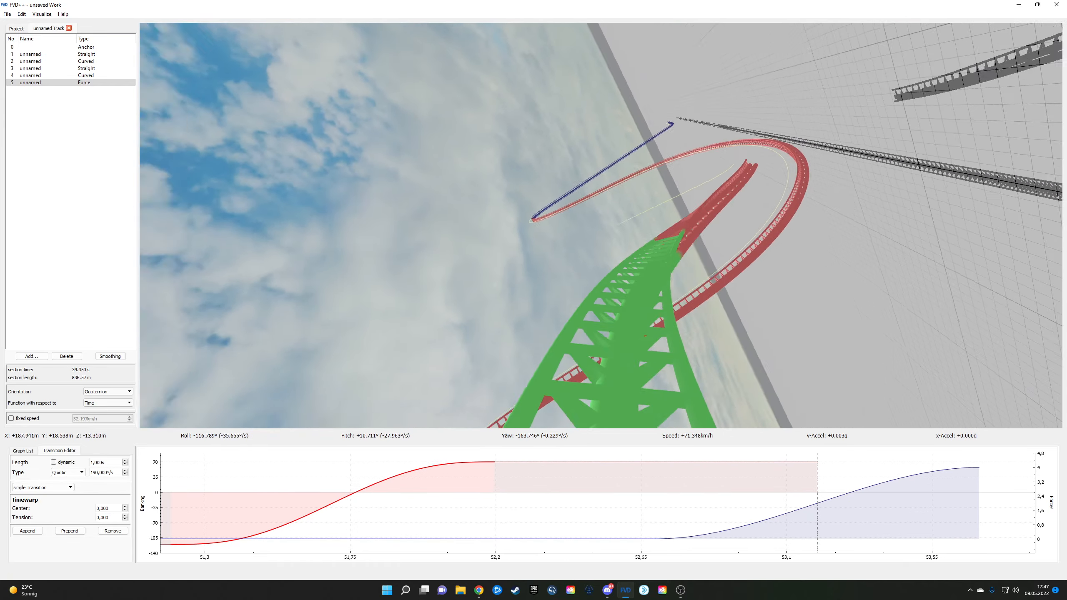
pyautogui.press('s')
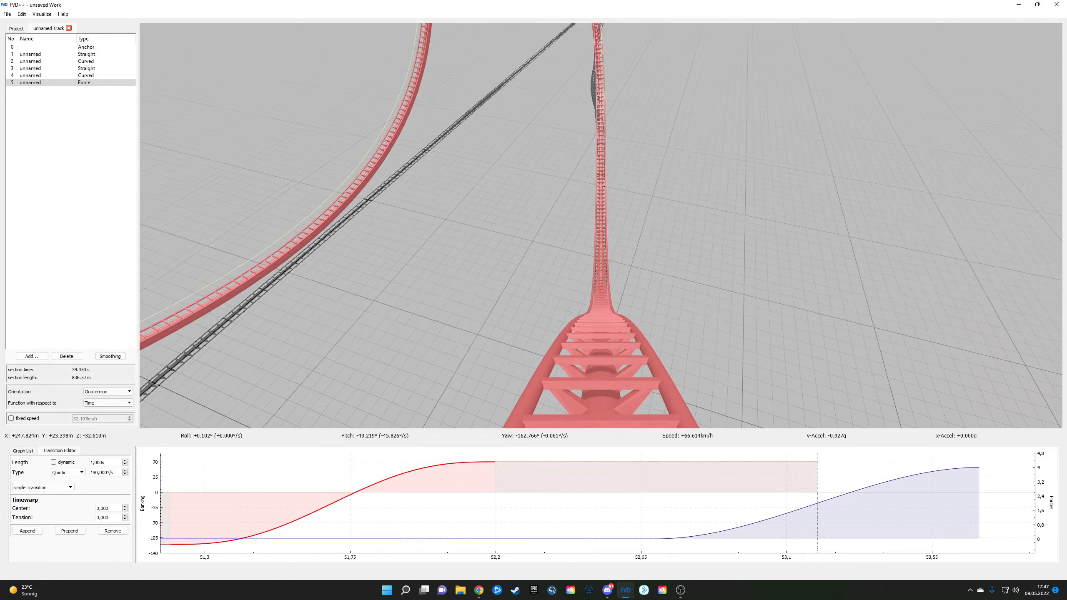
pyautogui.press('w')
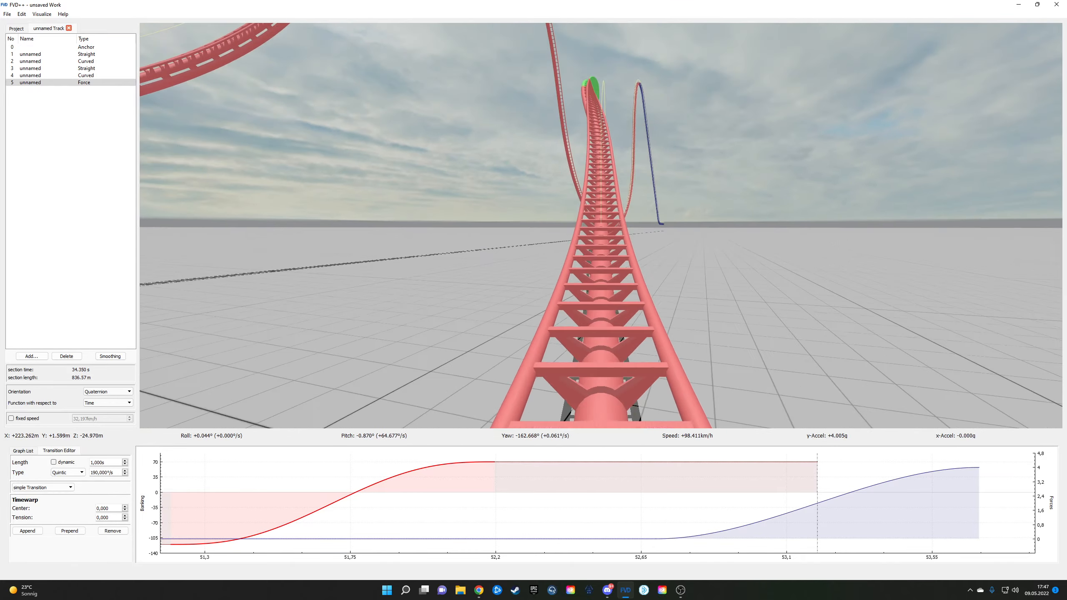
pyautogui.press('w')
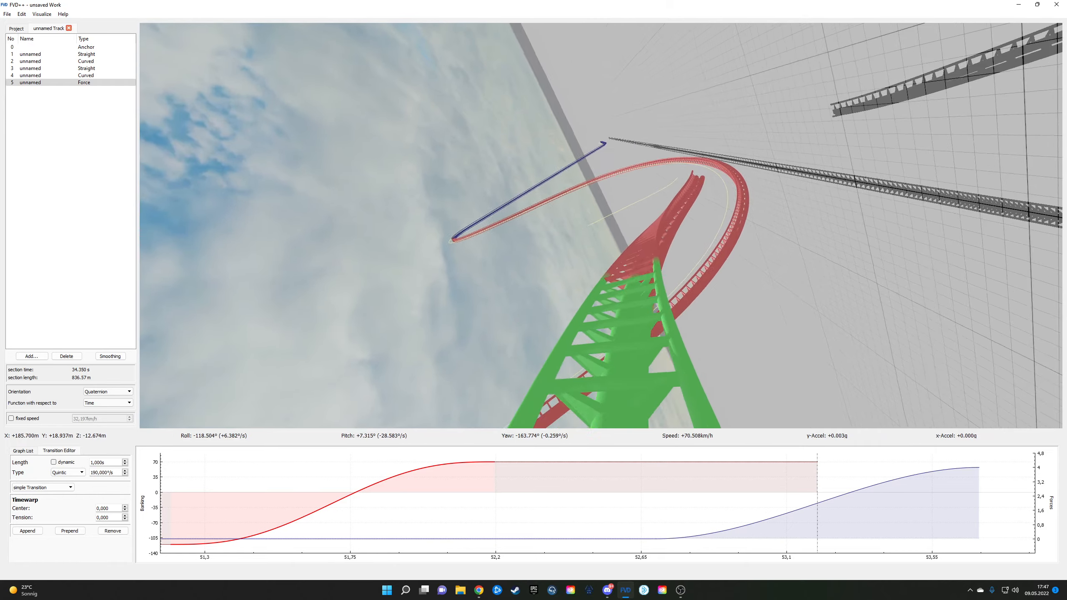
pyautogui.press('w')
pyautogui.press('r')
pyautogui.press('w')
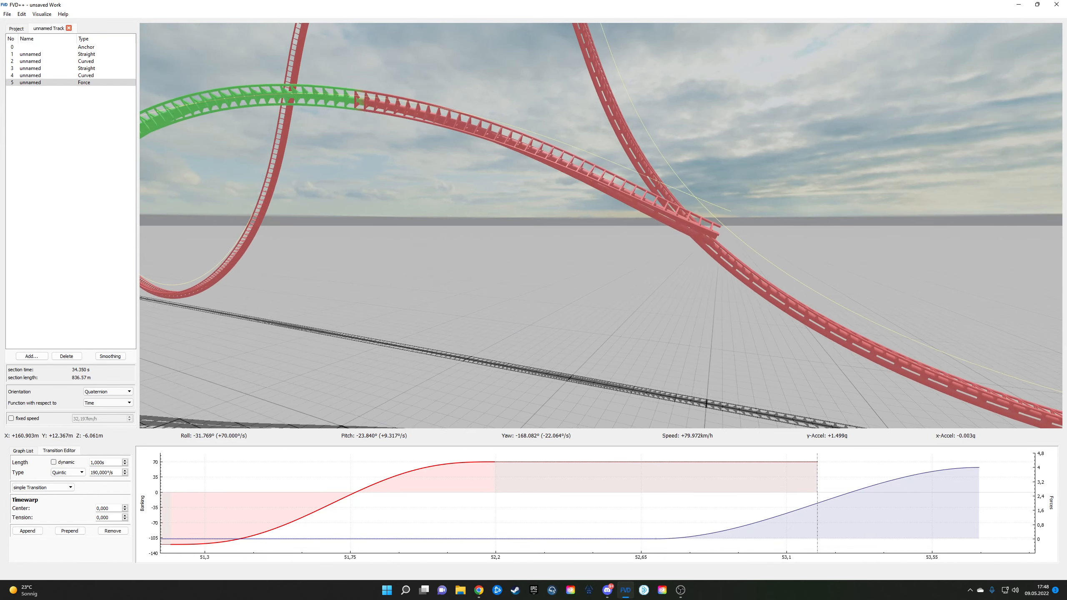
pyautogui.press('w')
# Step: Set the zero-g force hold's length to 1.8 s and shorten the final roll hold to 0.6 s
pyautogui.click(622, 539)
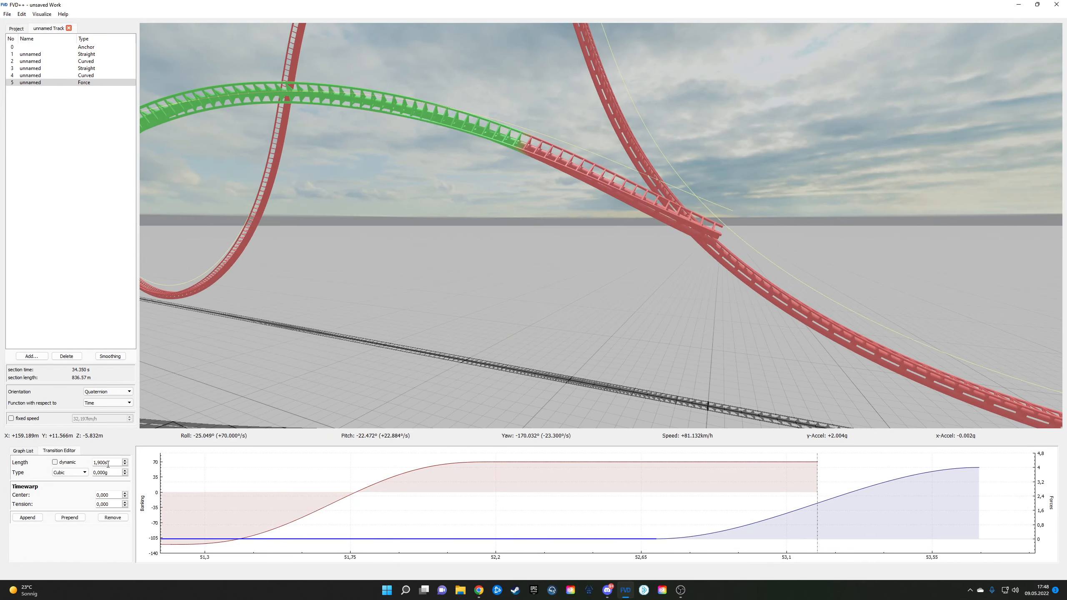
pyautogui.scroll(-1, 108, 463)
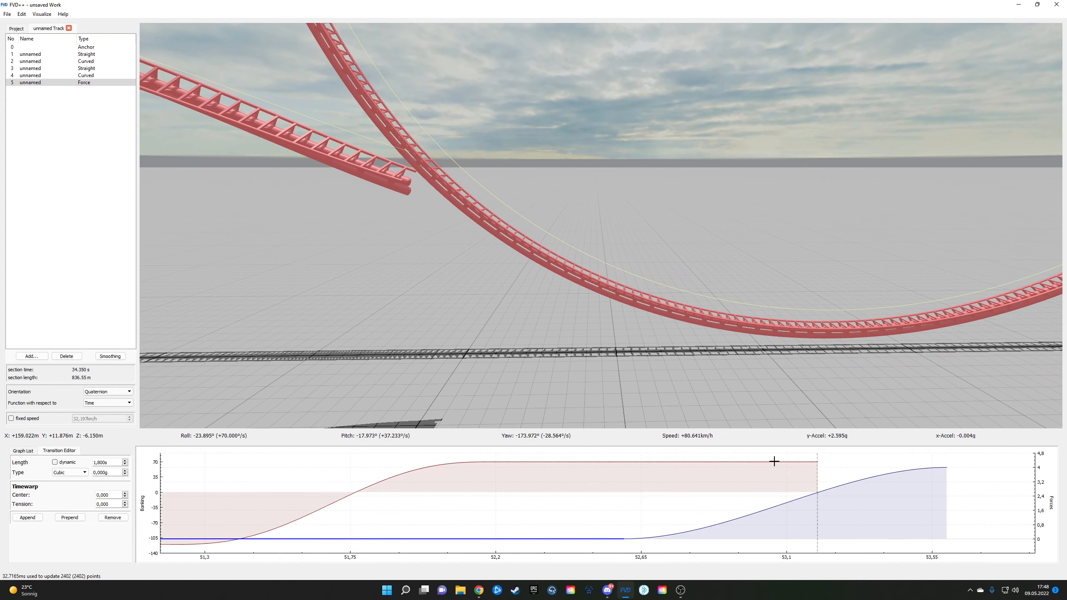
pyautogui.click(774, 461)
pyautogui.scroll(-3, 117, 459)
# Step: Append a 0.8 s quintic simple roll transition with a -70°/s change after the roll hold
pyautogui.click(28, 531)
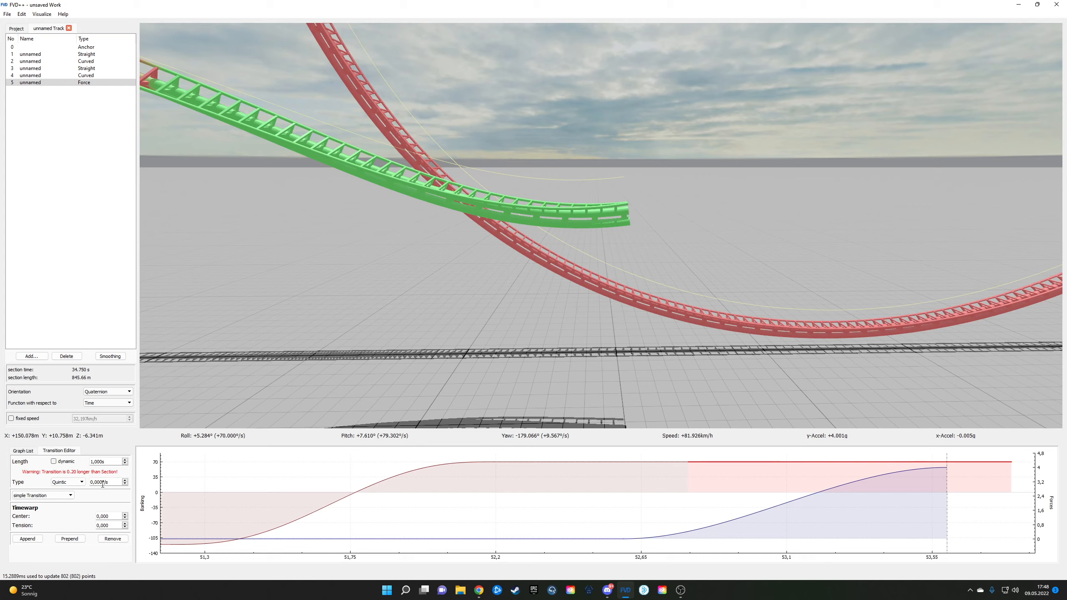
pyautogui.scroll(-5, 102, 484)
pyautogui.scroll(-1, 103, 484)
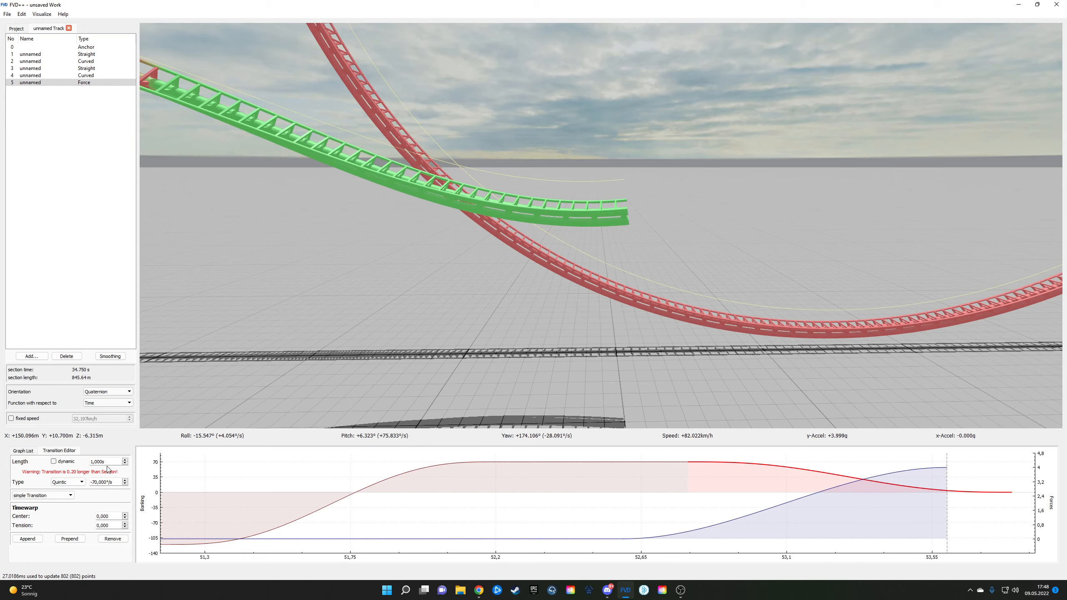
pyautogui.scroll(-2, 110, 463)
pyautogui.moveTo(210, 357); pyautogui.dragTo(622, 311)
pyautogui.press('a')
# Step: Reduce the final cubic force rise to 3.5 g and append a 1 s zero-change force hold after it
pyautogui.click(939, 468)
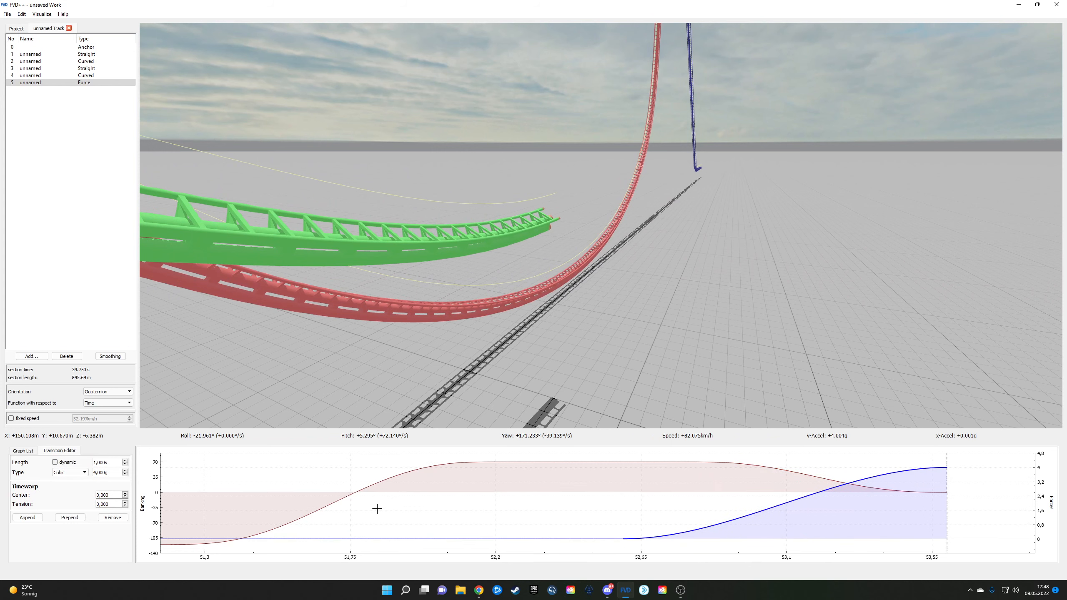
pyautogui.scroll(-5, 114, 475)
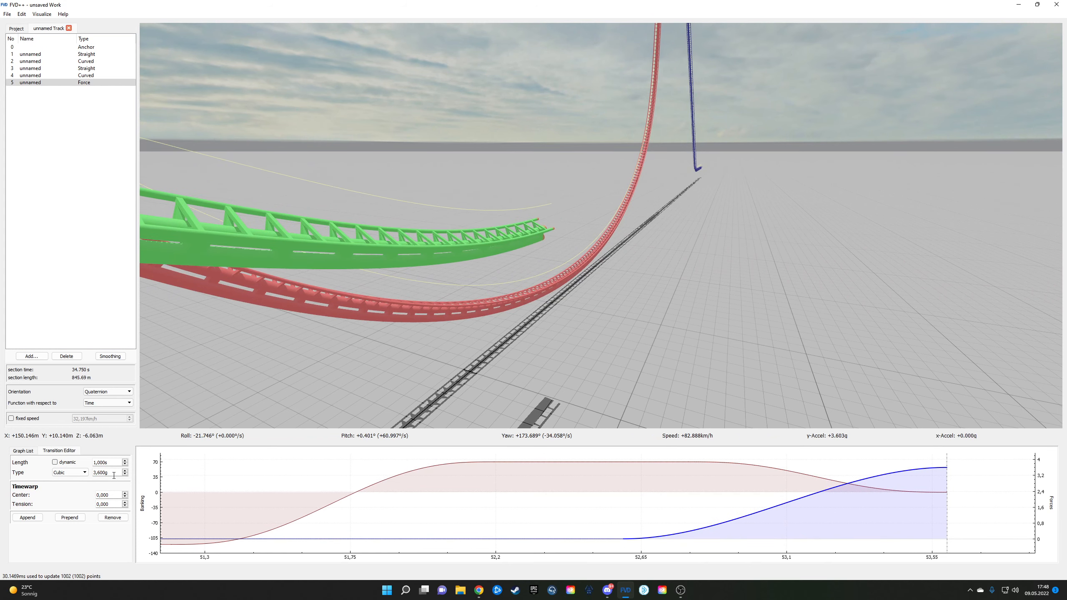
pyautogui.click(28, 517)
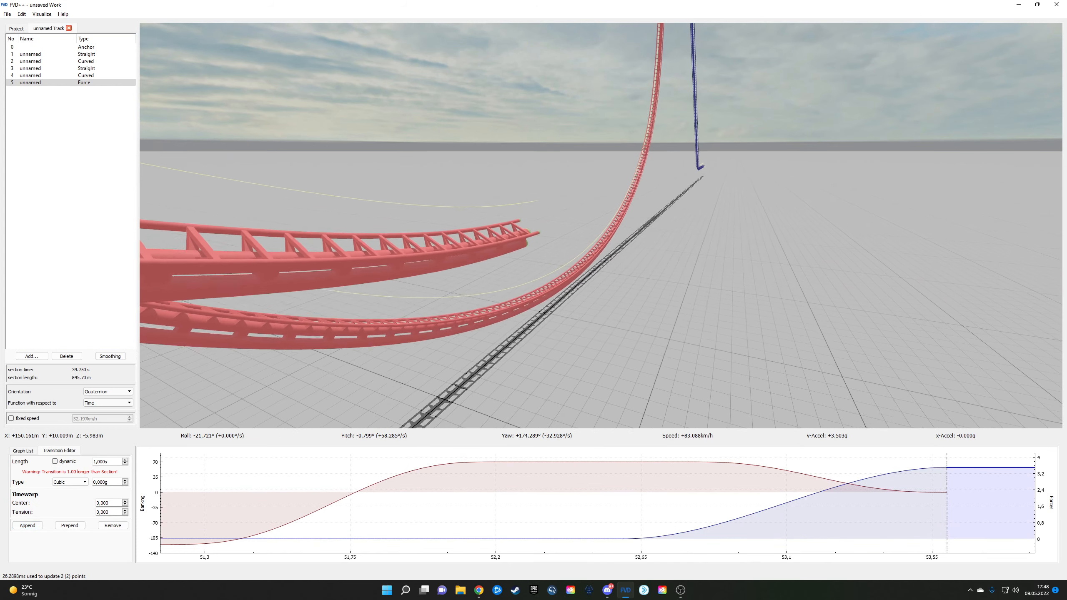
# Step: Append a zero-change roll transition at the end of the roll graph and lengthen the 70°/s roll hold to 0.85 s
pyautogui.click(936, 493)
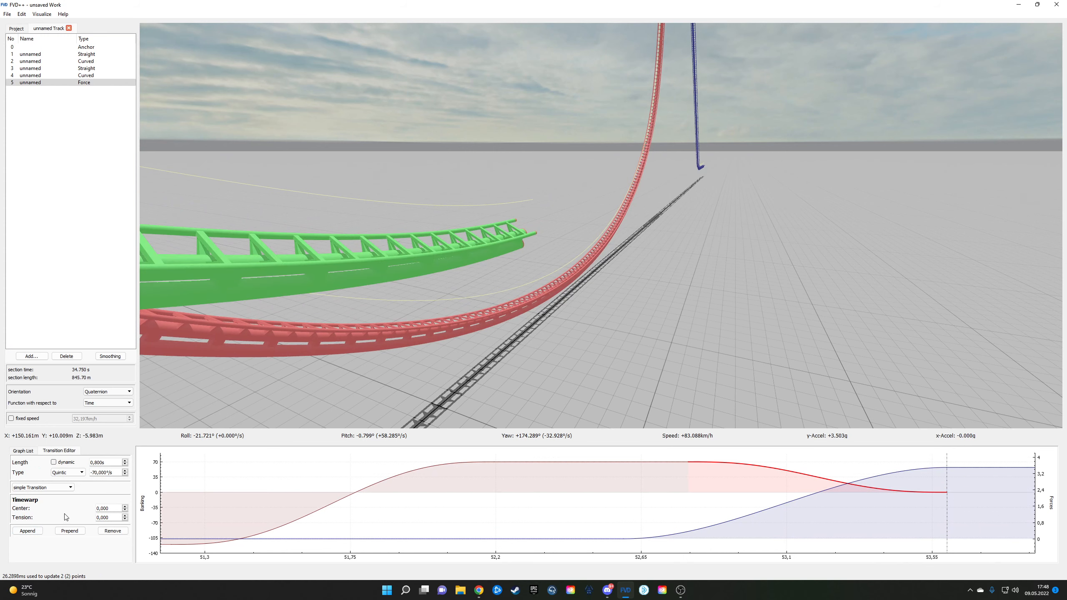
pyautogui.click(27, 530)
pyautogui.click(665, 462)
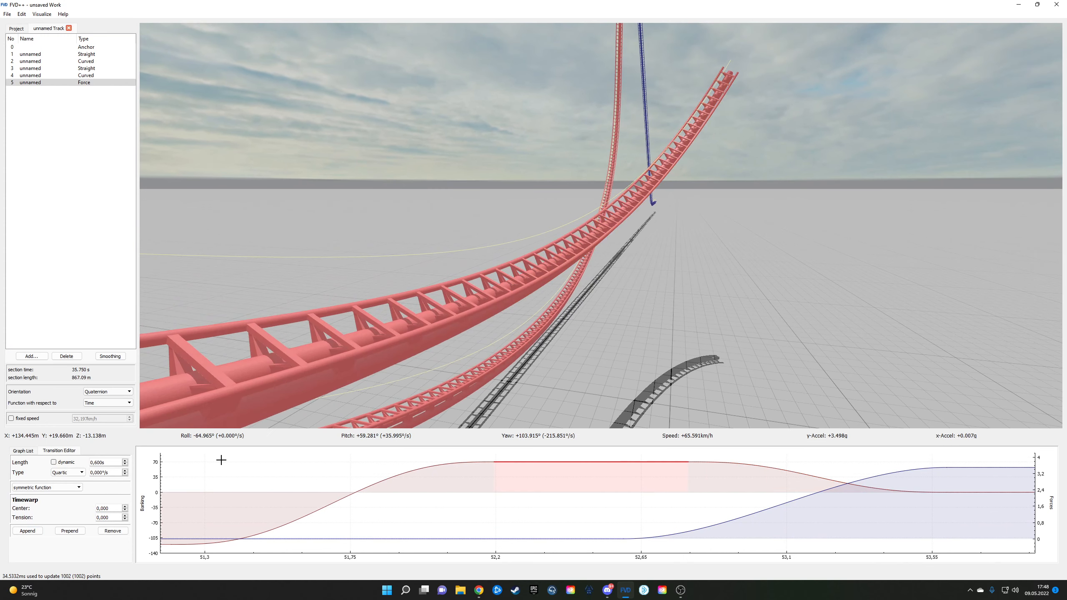
pyautogui.scroll(17, 110, 462)
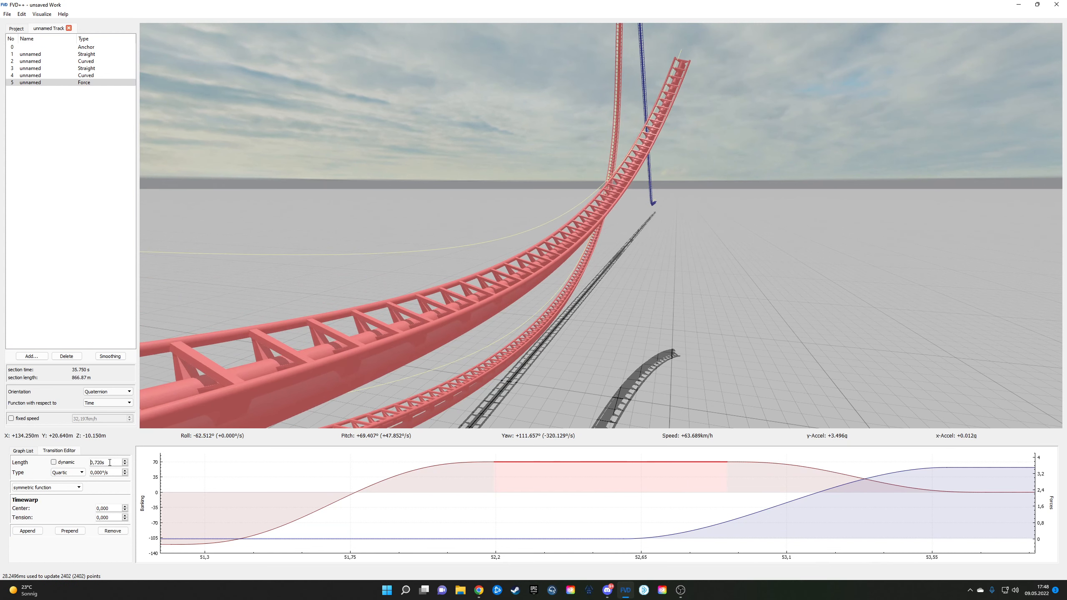
pyautogui.scroll(8, 109, 462)
# Step: Shorten the 3.5 g force hold to 0.4 s and set the 70°/s roll hold's length to 0.93 s
pyautogui.moveTo(793, 508); pyautogui.dragTo(250, 451)
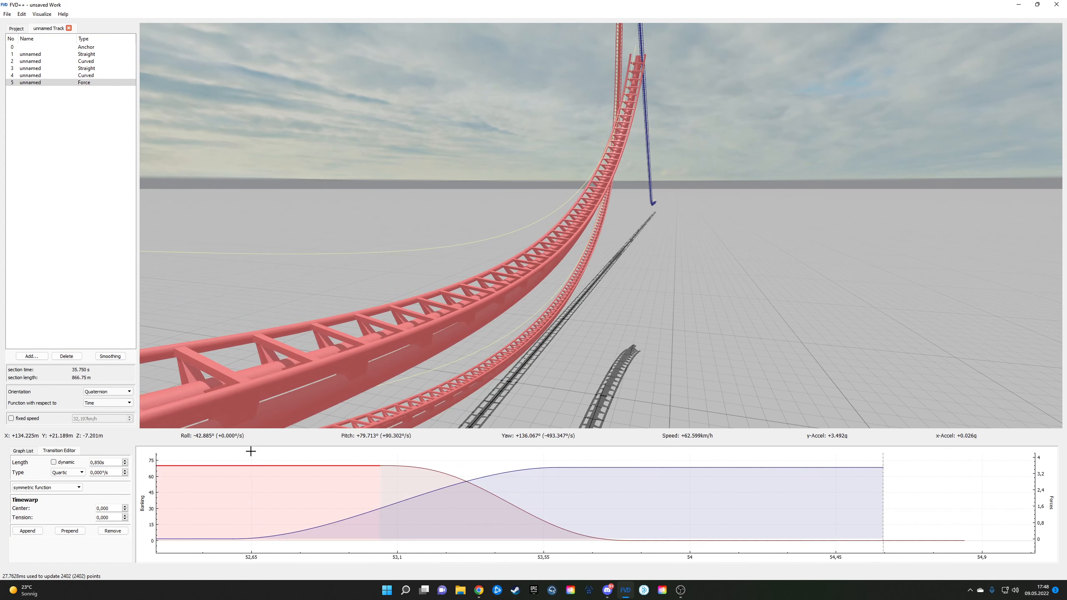
pyautogui.click(790, 468)
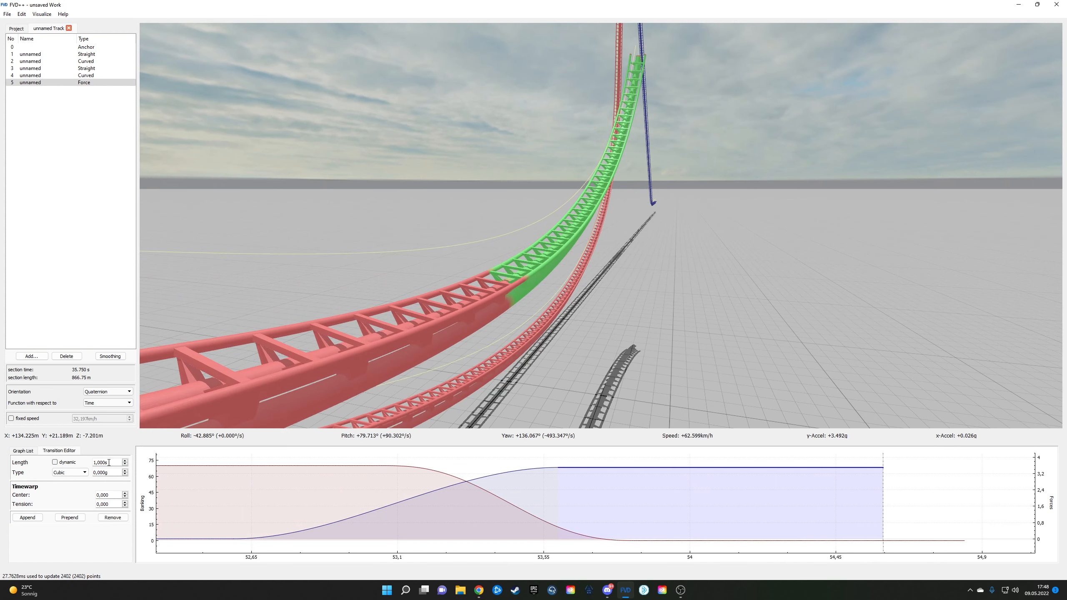
pyautogui.scroll(-20, 109, 462)
pyautogui.click(359, 465)
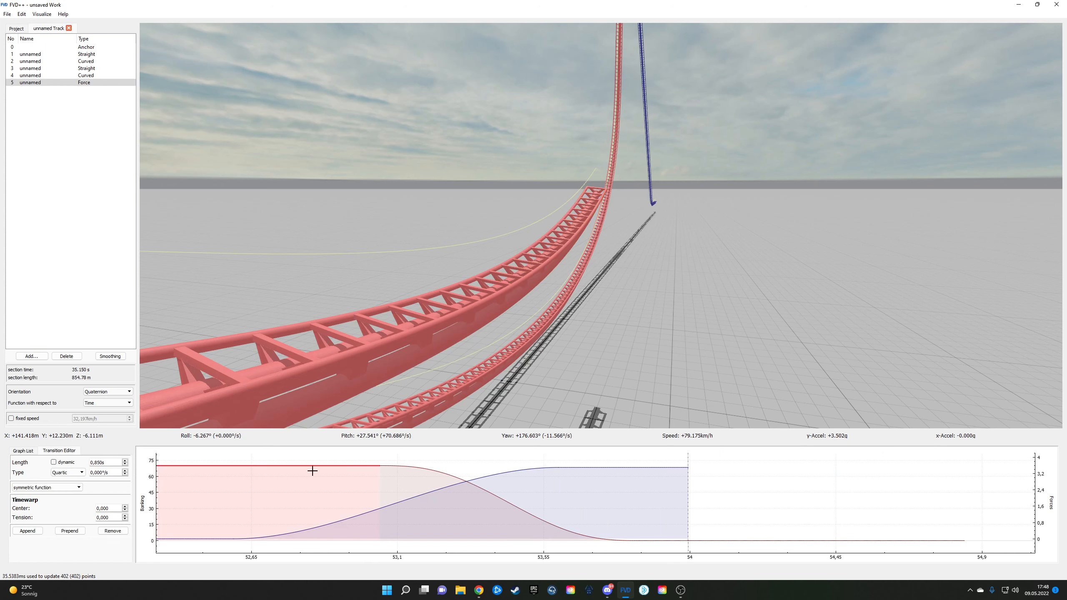
pyautogui.scroll(1, 103, 464)
pyautogui.scroll(5, 103, 463)
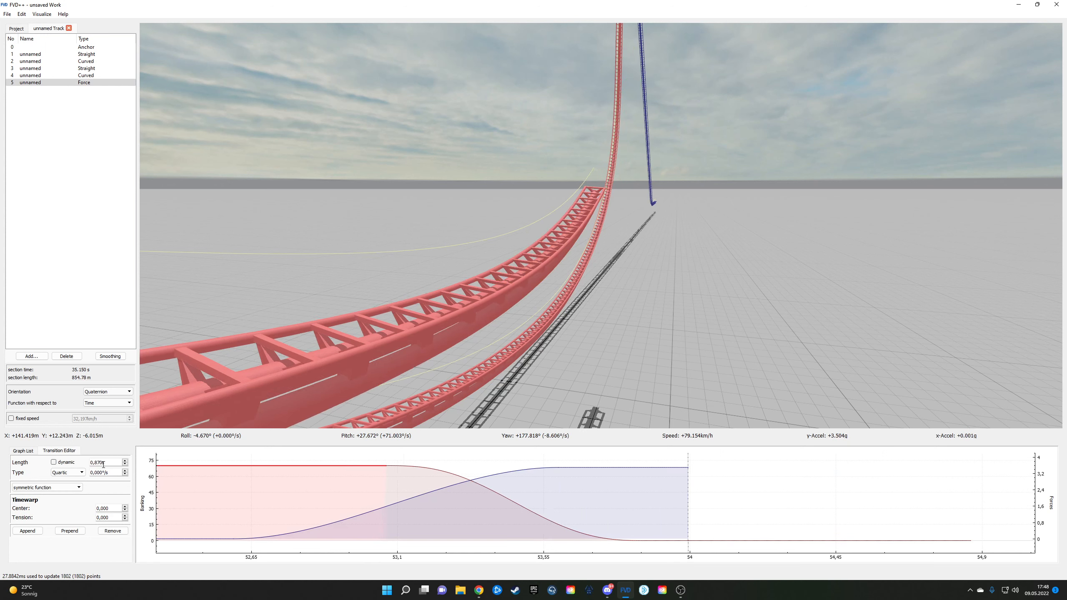
pyautogui.scroll(2, 104, 464)
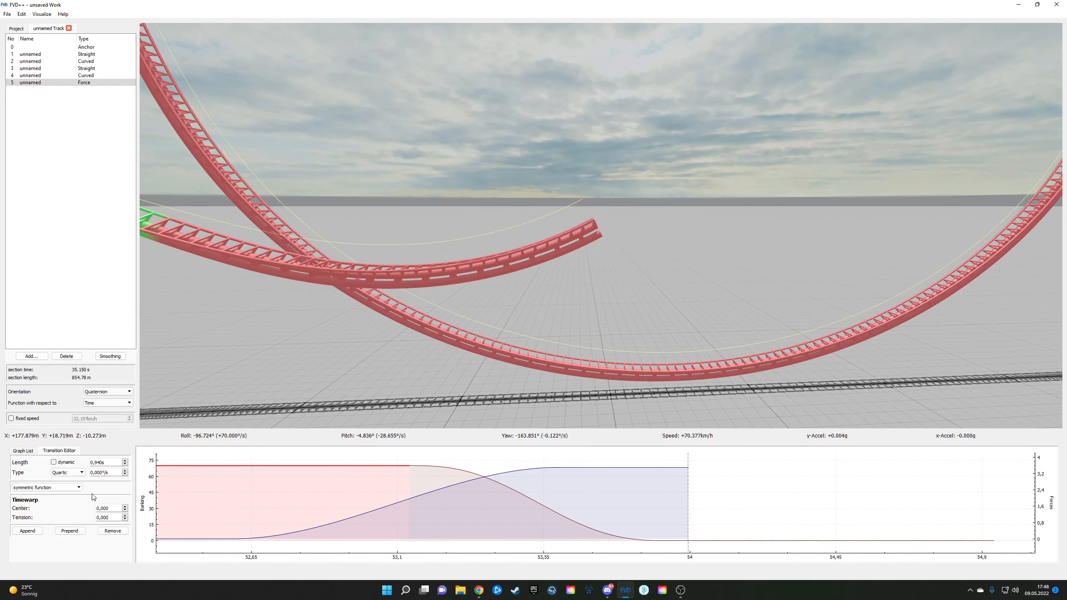
pyautogui.scroll(1, 110, 461)
pyautogui.scroll(-2, 110, 461)
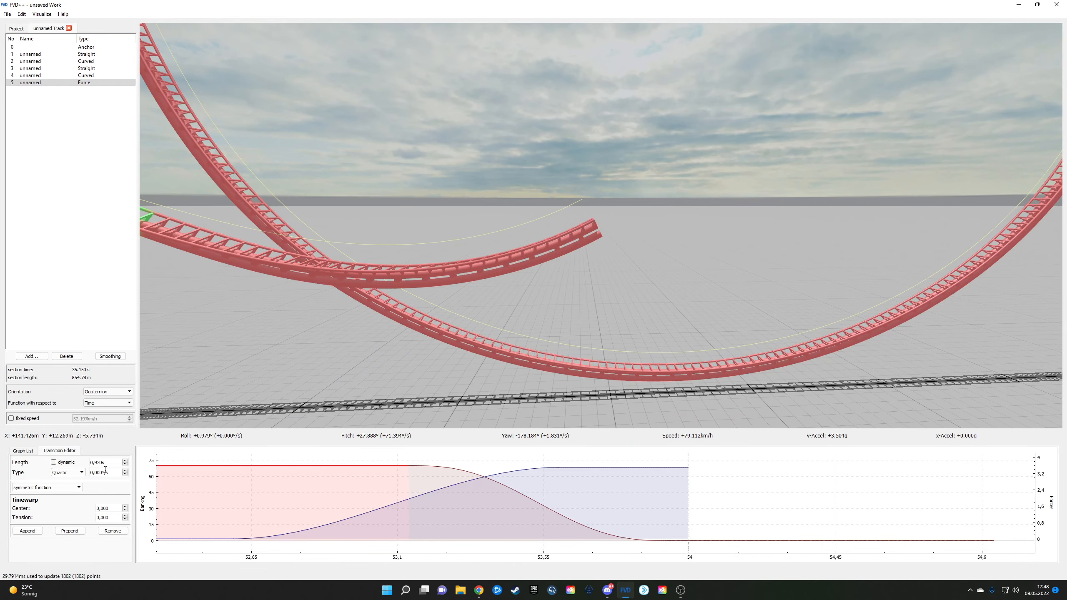
pyautogui.scroll(-1, 113, 461)
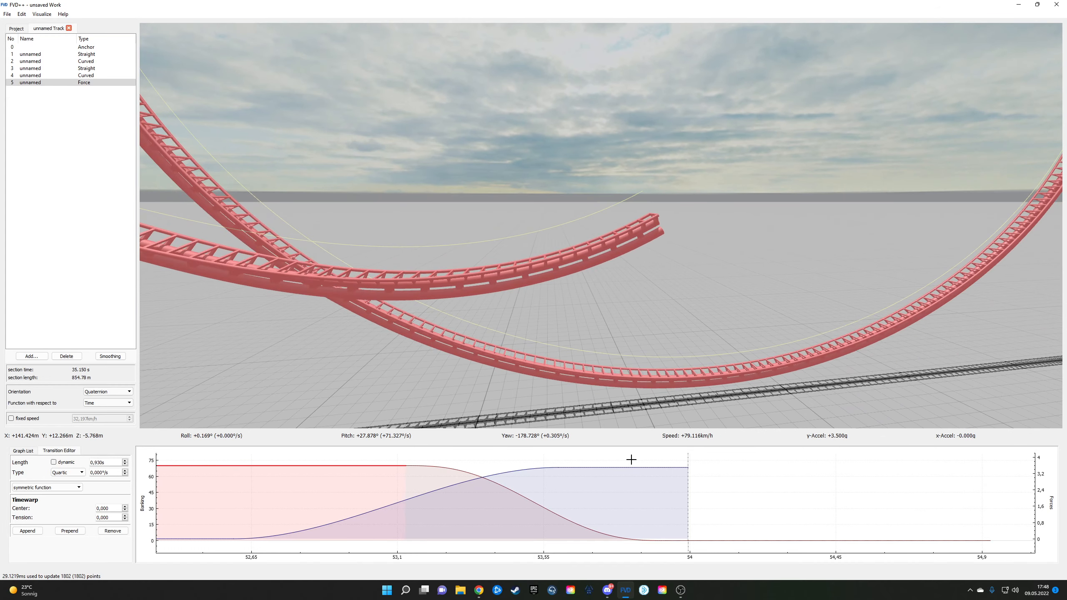
# Step: Shorten the 3.5 g force hold to 0.1 s and append a 0.6 s cubic force transition with a -4.5 g change
pyautogui.click(565, 481)
pyautogui.scroll(-20, 105, 462)
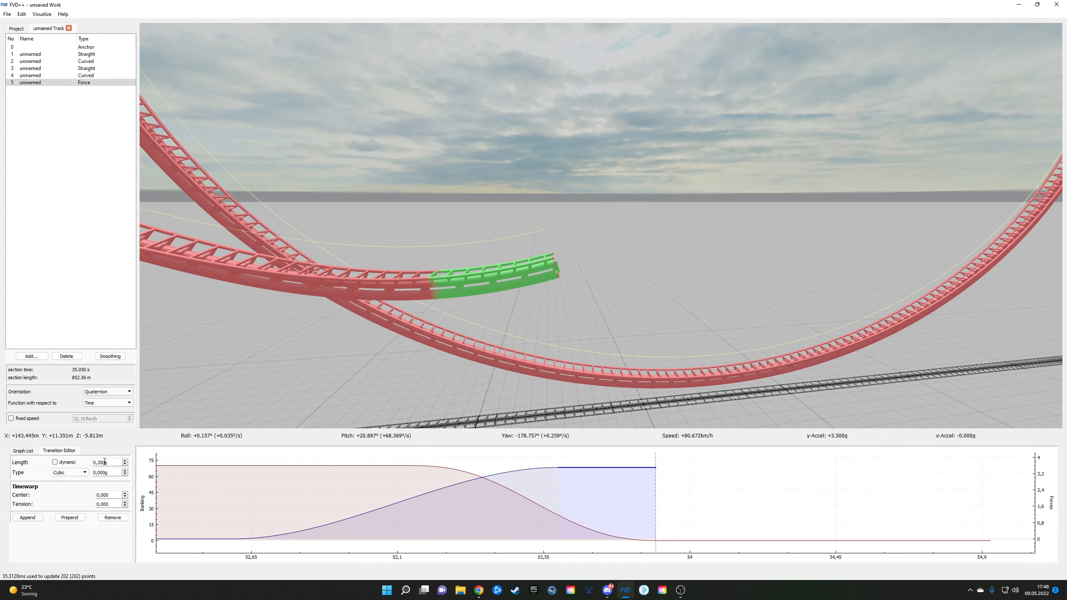
pyautogui.click(24, 520)
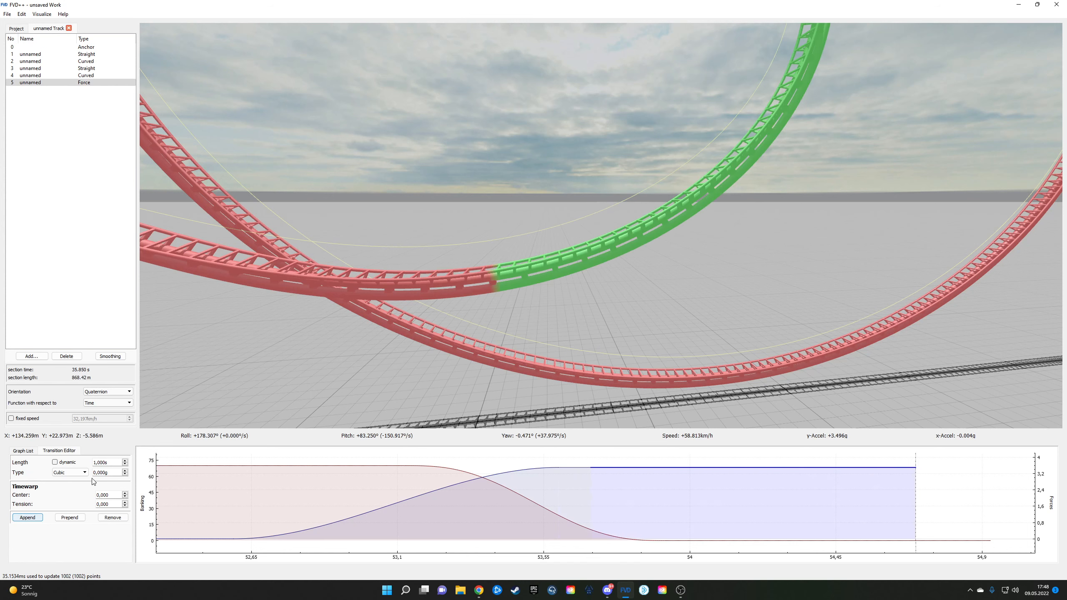
pyautogui.scroll(-20, 108, 463)
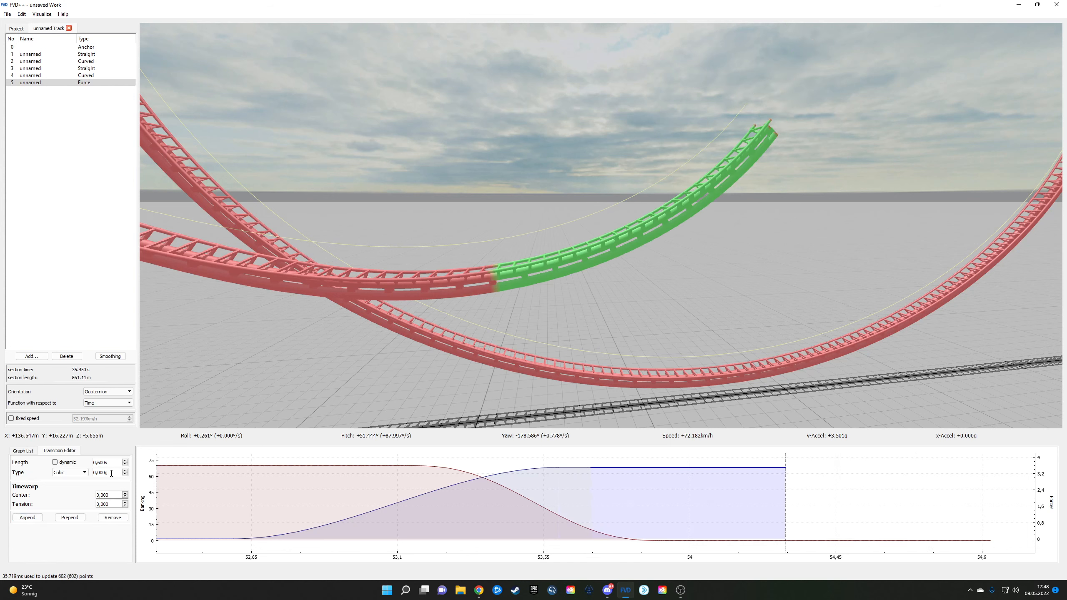
pyautogui.scroll(-20, 111, 473)
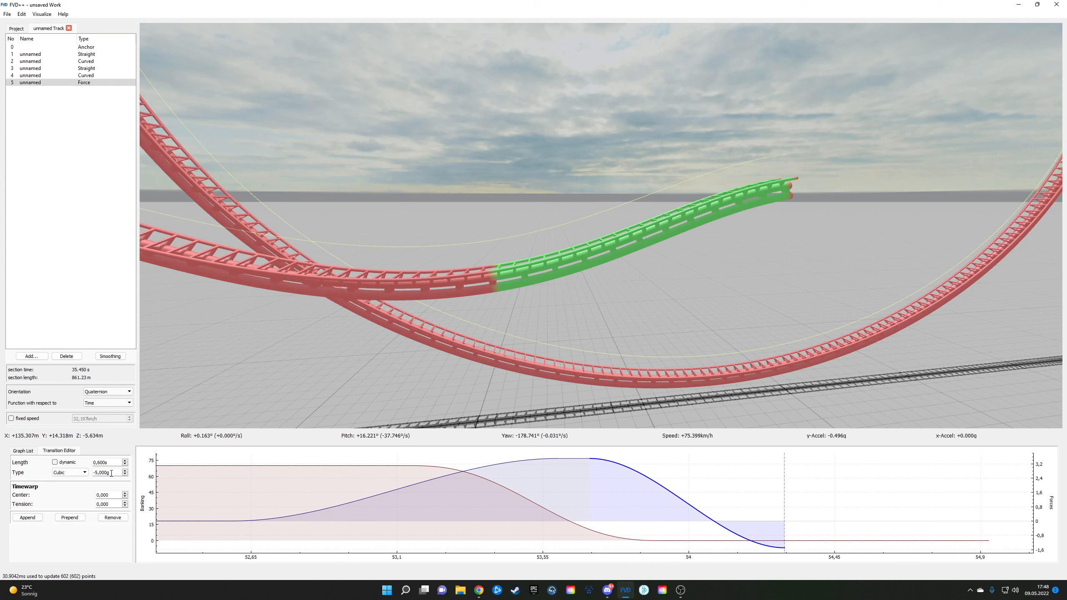
pyautogui.scroll(6, 111, 473)
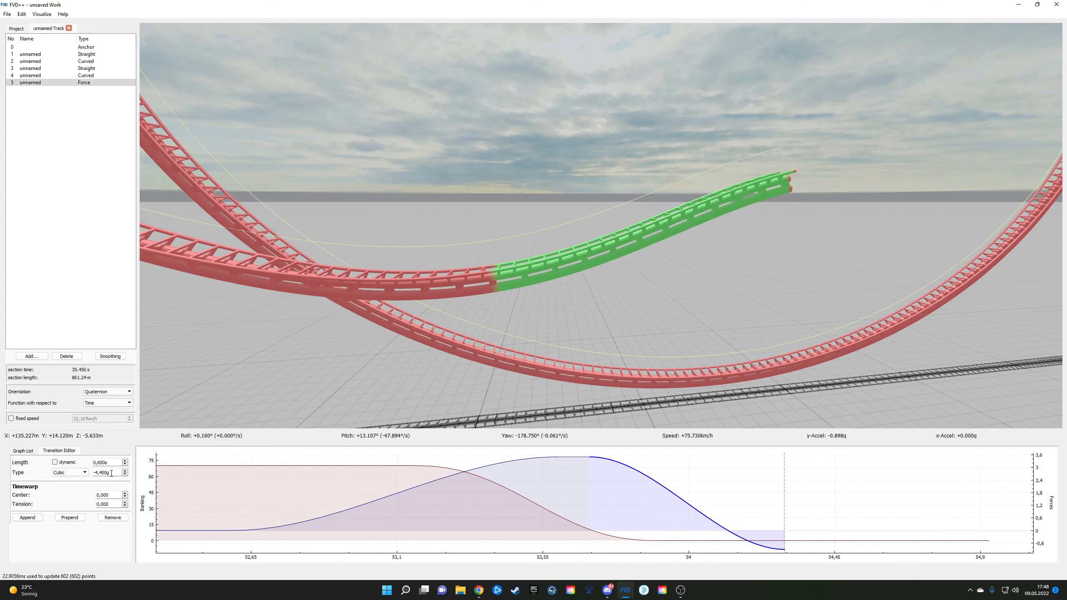
pyautogui.scroll(-1, 111, 473)
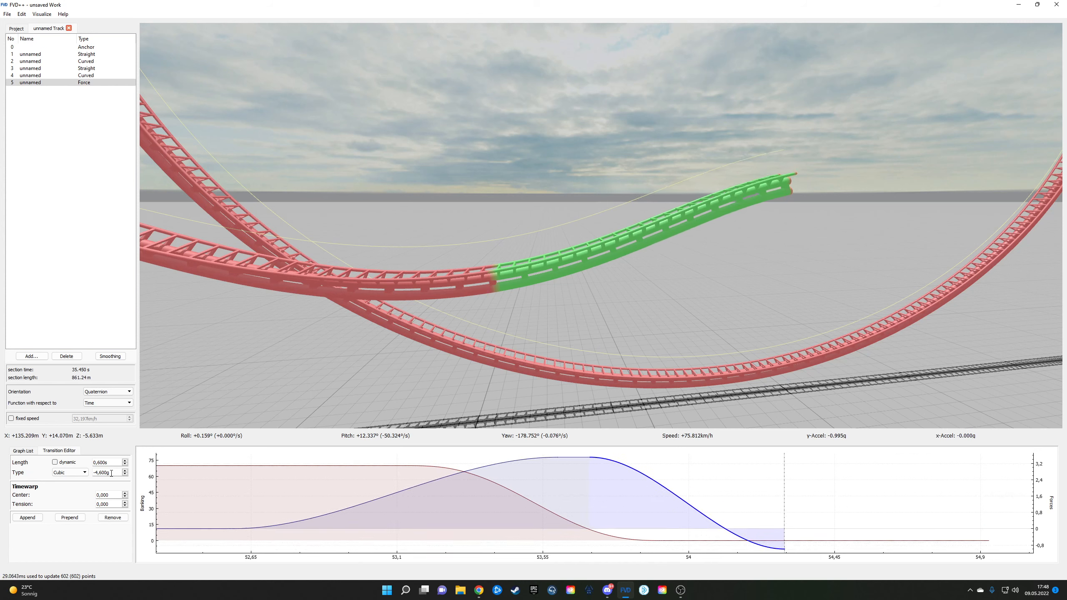
pyautogui.scroll(1, 111, 473)
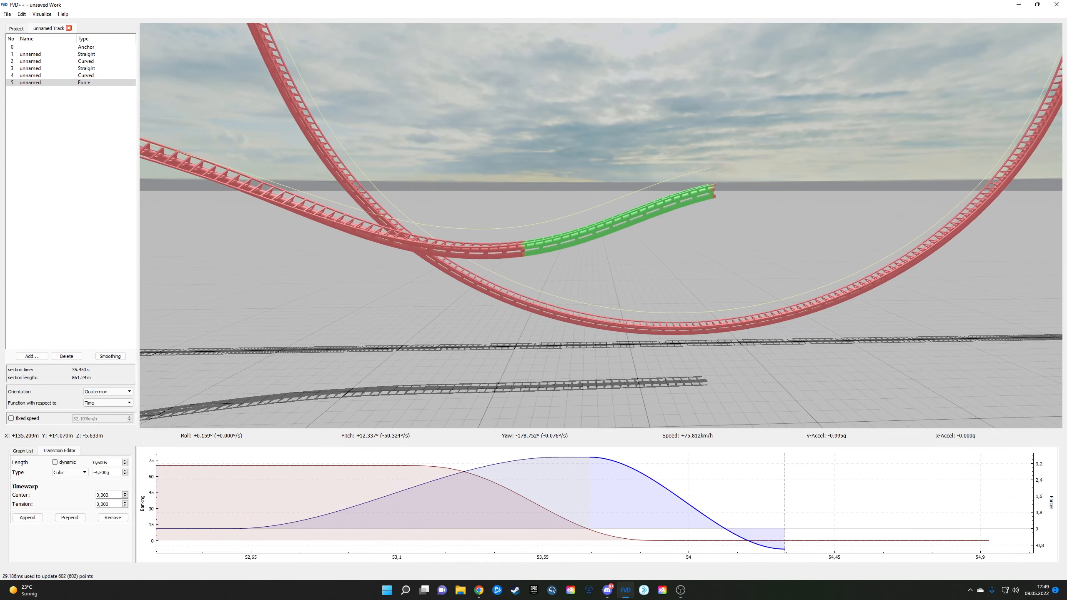
# Step: Remove the 0.1 s force hold at the 3.5 g peak so the cubic drop directly follows the rise
pyautogui.click(581, 456)
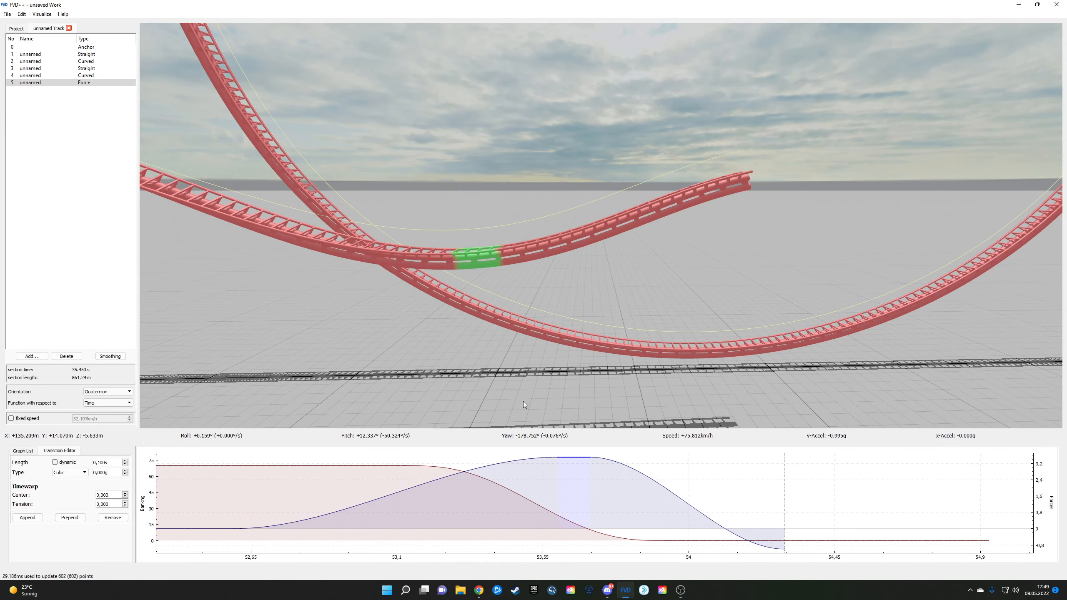
pyautogui.click(113, 517)
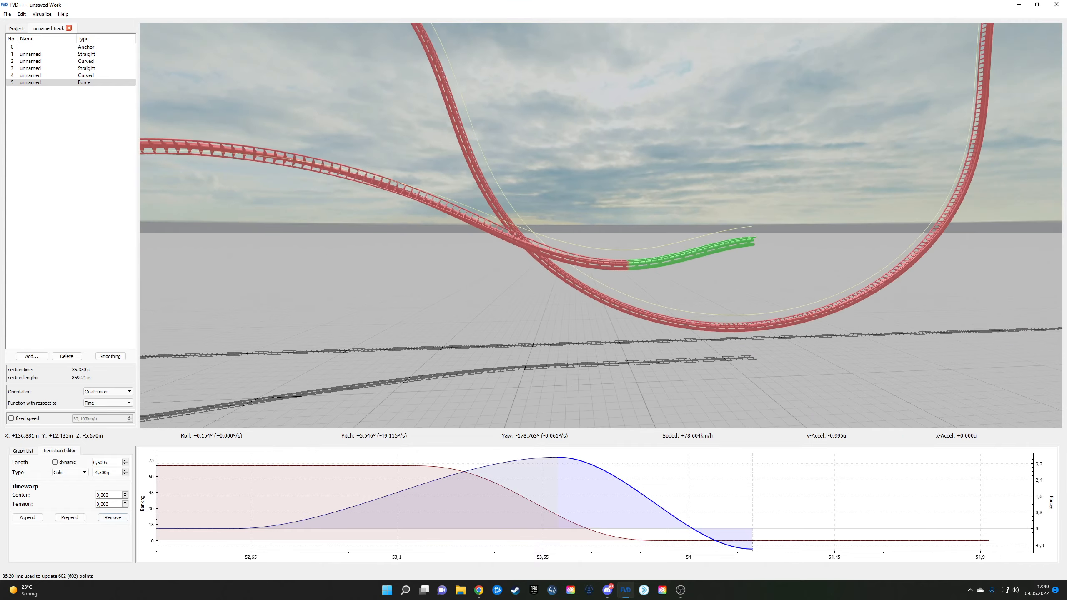
pyautogui.press('a')
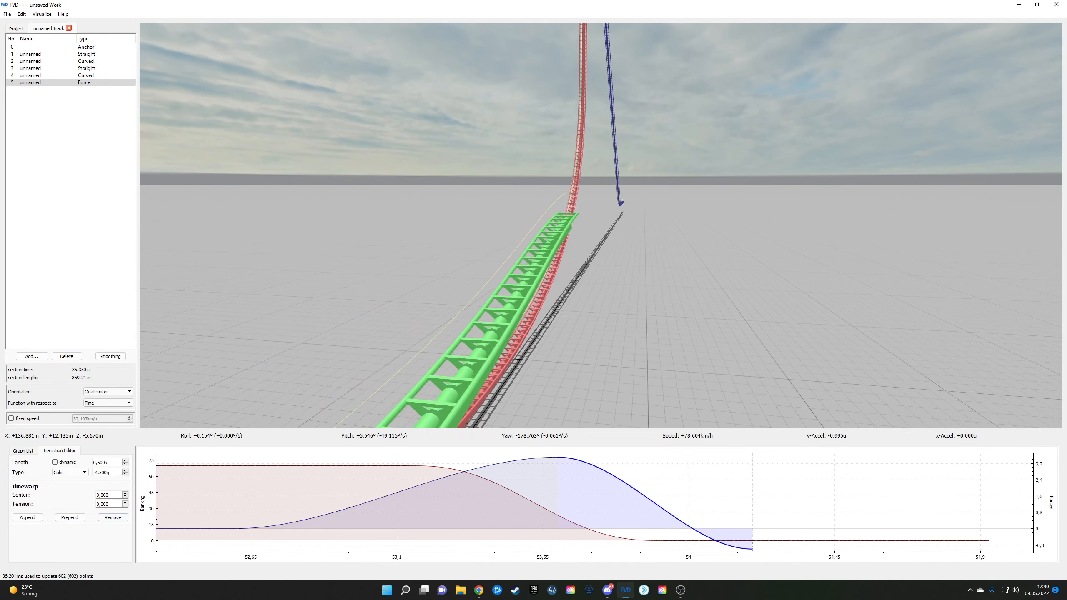
pyautogui.moveTo(516, 484); pyautogui.dragTo(406, 487)
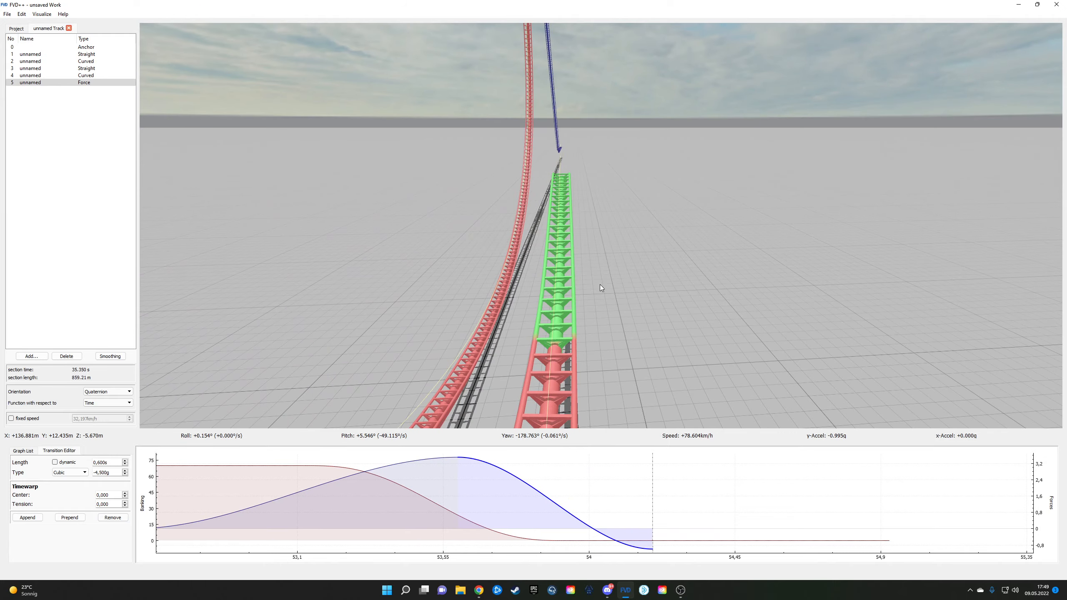
# Step: Shorten the zero-g force hold ahead of the cubic rise to 1.77 s
pyautogui.press('a')
pyautogui.moveTo(600, 285); pyautogui.dragTo(609, 312)
pyautogui.press('d')
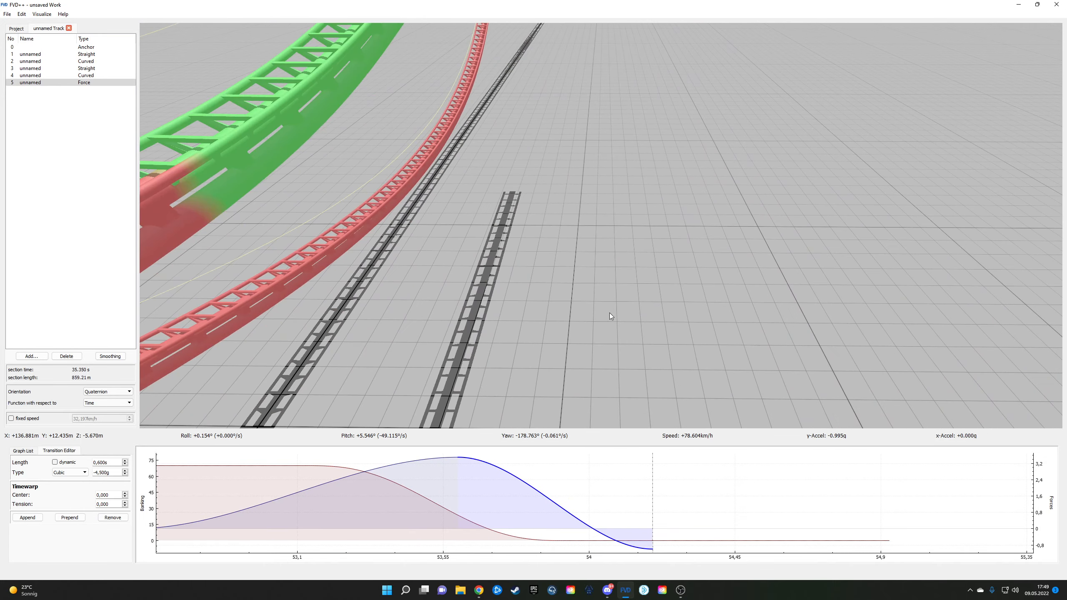
pyautogui.moveTo(323, 488); pyautogui.dragTo(522, 479)
pyautogui.scroll(-3, 504, 484)
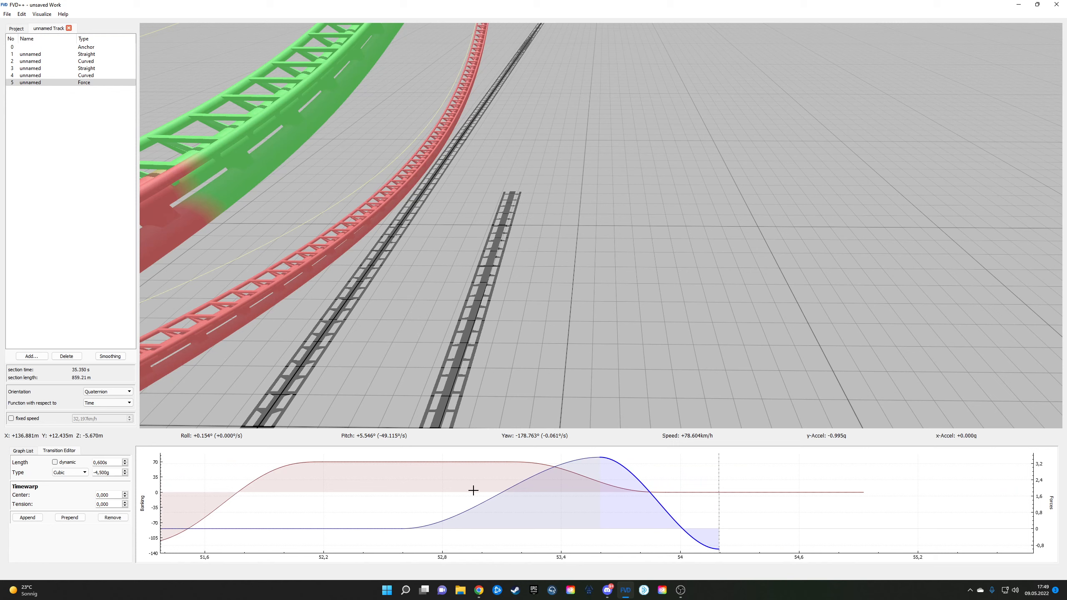
pyautogui.scroll(-1, 471, 491)
pyautogui.moveTo(387, 514); pyautogui.dragTo(452, 521)
pyautogui.click(436, 531)
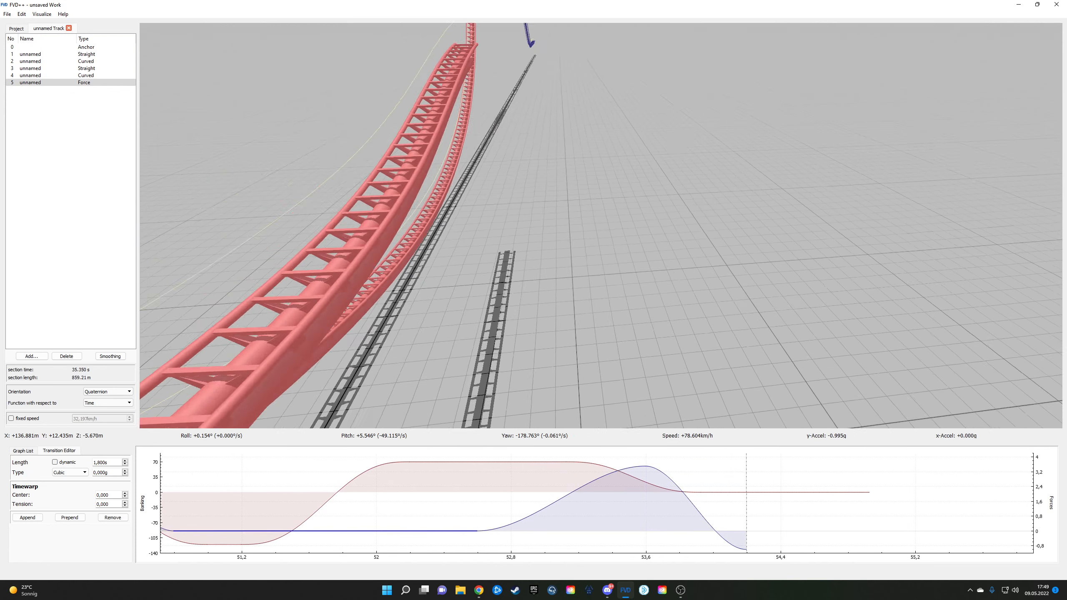
pyautogui.scroll(1, 111, 464)
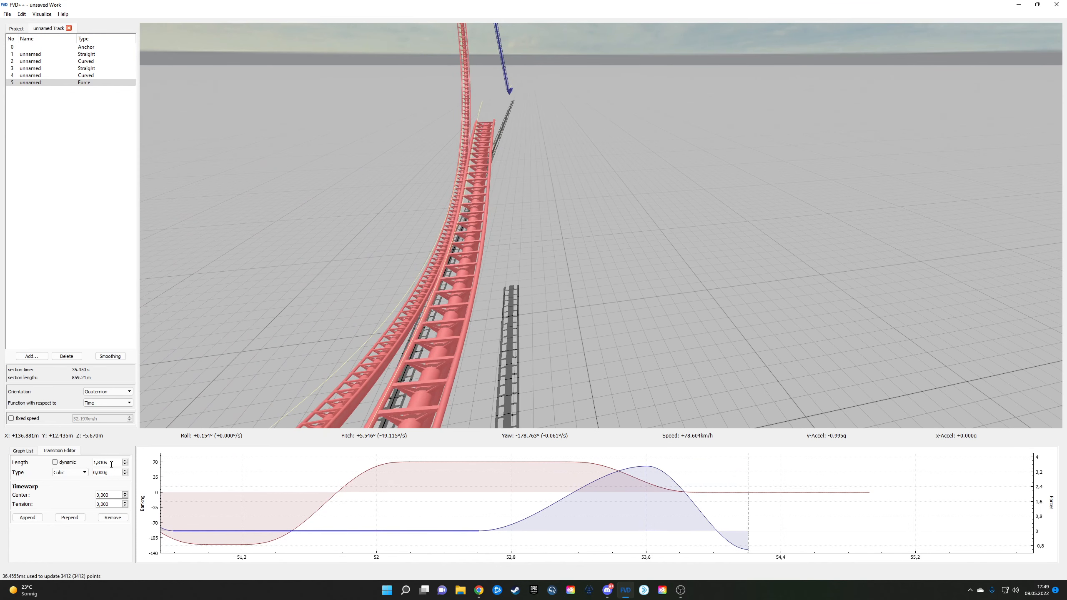
pyautogui.scroll(-3, 112, 464)
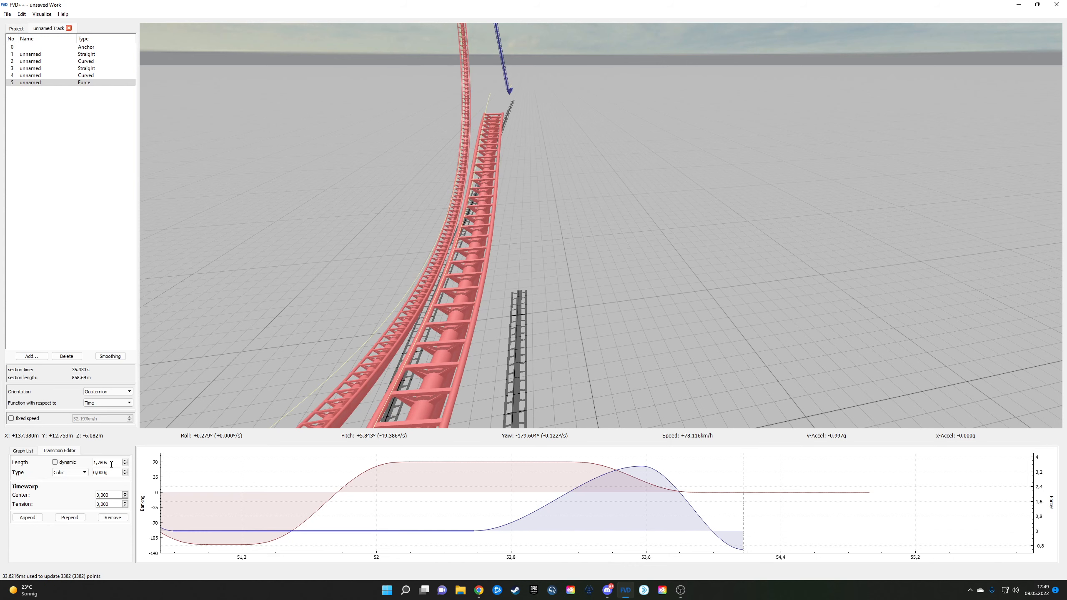
pyautogui.scroll(-1, 111, 464)
# Step: Append a zero-change cubic force hold after the -4.5 g drop and set its length to 0.7 s
pyautogui.moveTo(540, 209); pyautogui.dragTo(380, 174)
pyautogui.press('d')
pyautogui.press('w')
pyautogui.click(661, 473)
pyautogui.click(634, 316)
pyautogui.press('s')
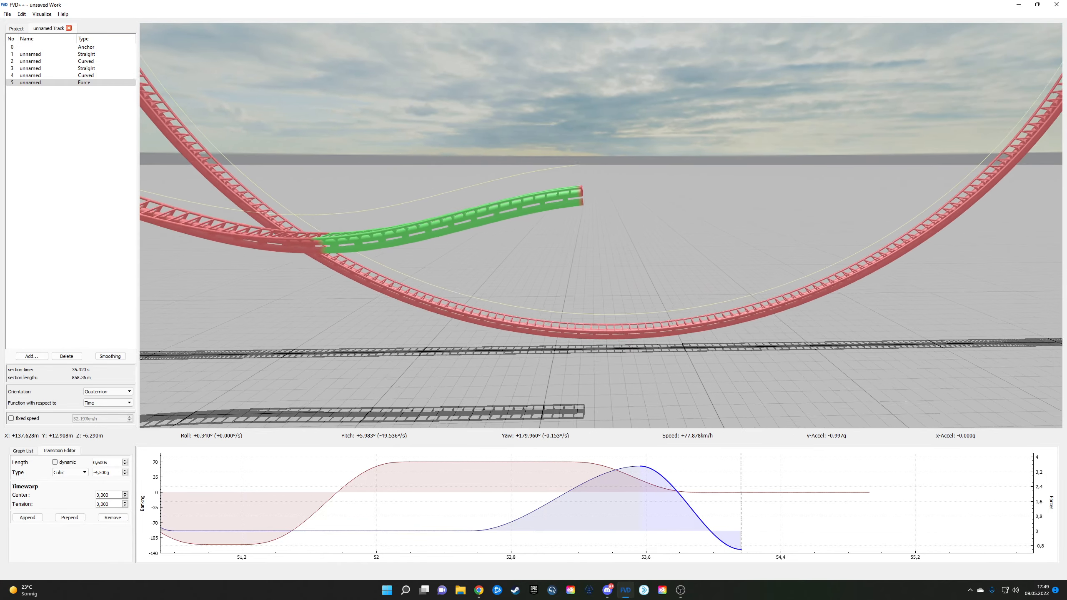
pyautogui.press('r')
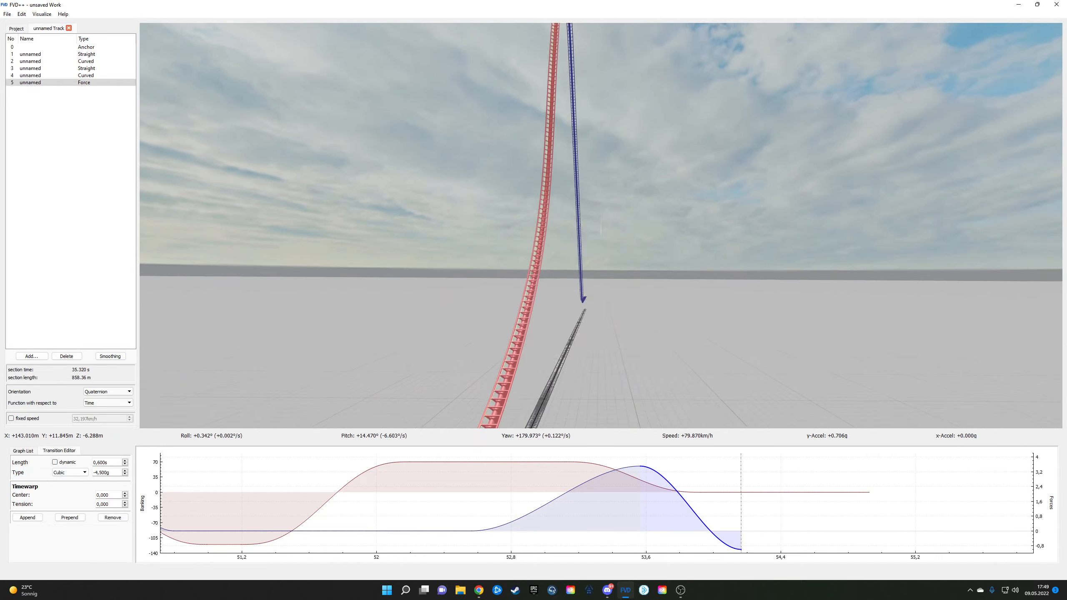
pyautogui.click(29, 518)
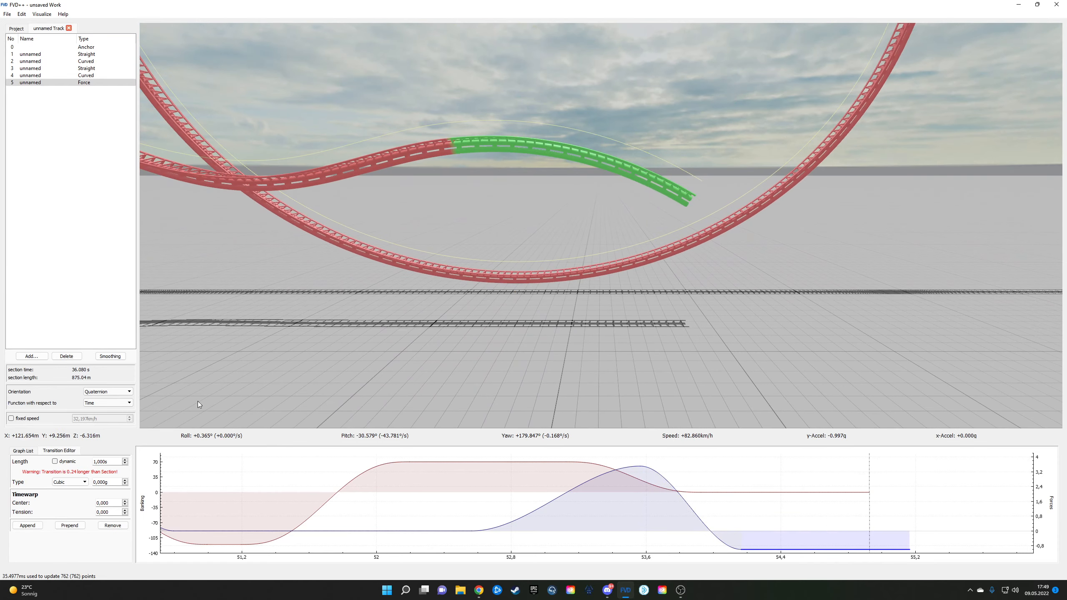
pyautogui.press('Return')
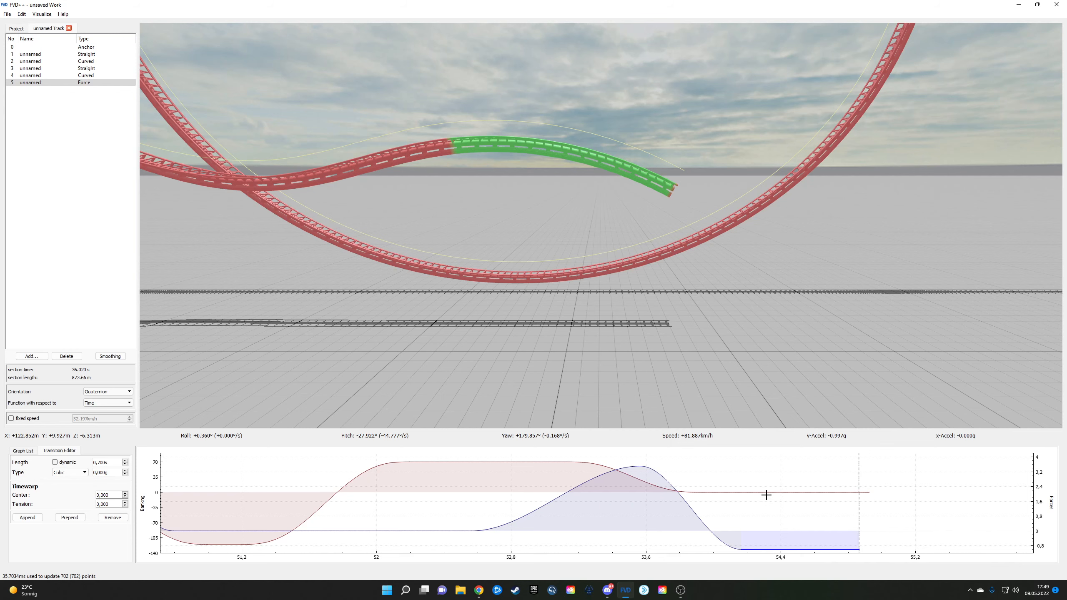
# Step: Make the final zero-change roll transition dynamic and shorten the last force hold to 0.6 s
pyautogui.click(717, 492)
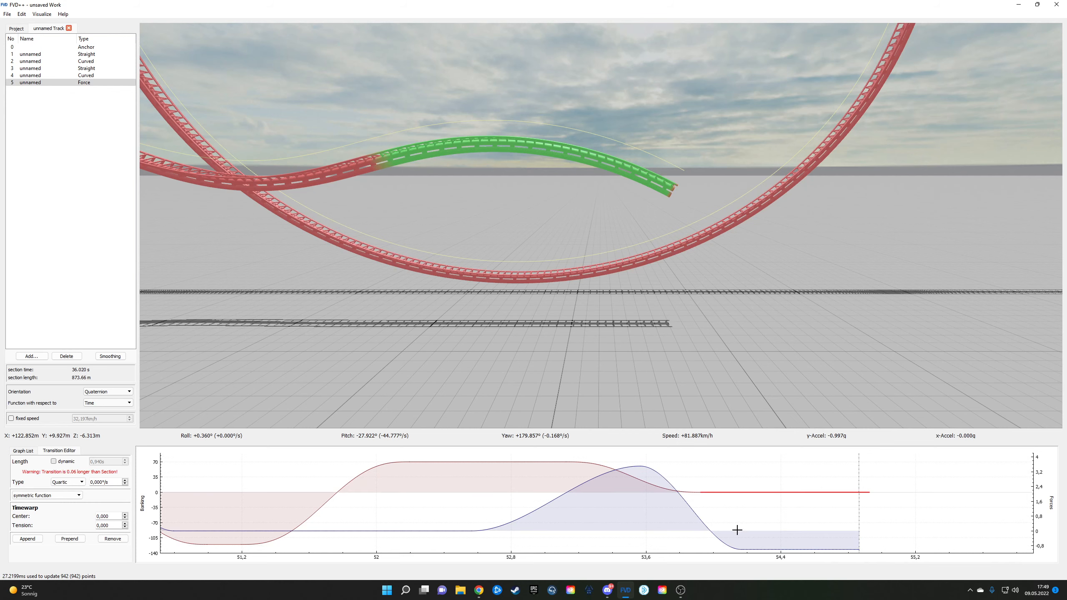
pyautogui.click(786, 546)
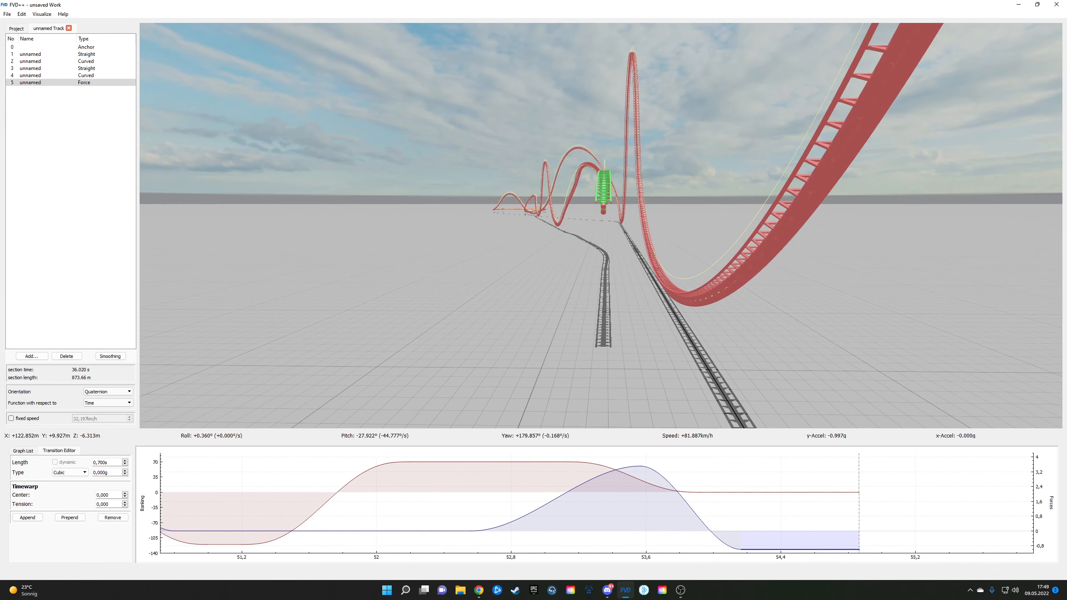
pyautogui.scroll(-1, 109, 462)
pyautogui.moveTo(227, 319); pyautogui.dragTo(332, 300)
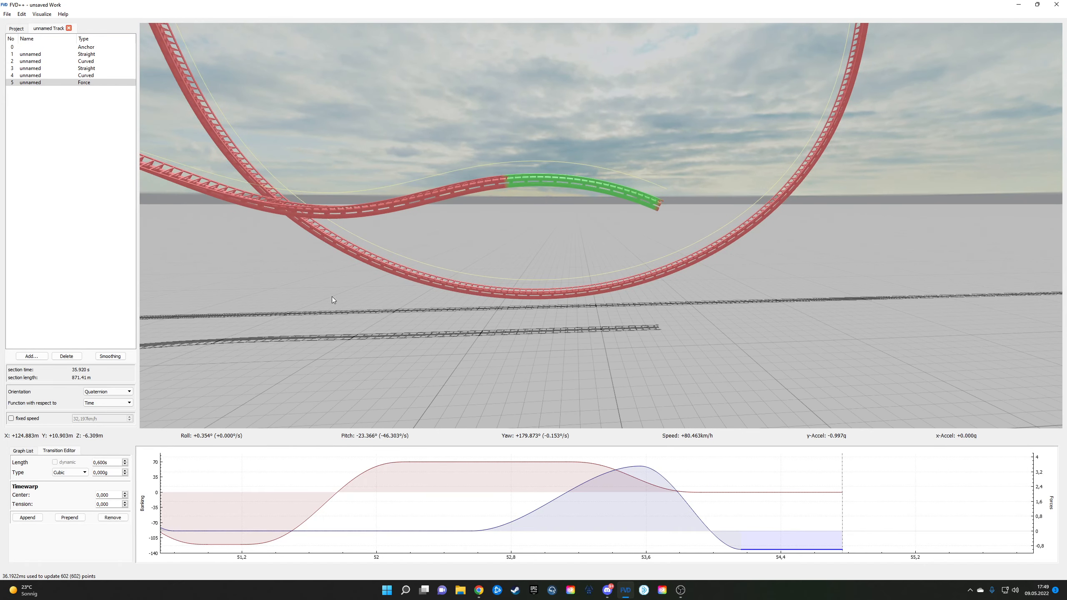
# Step: Append a 0.6 s cubic force transition with a 5.1 g change after the airtime hold
pyautogui.click(23, 520)
pyautogui.scroll(-4, 109, 463)
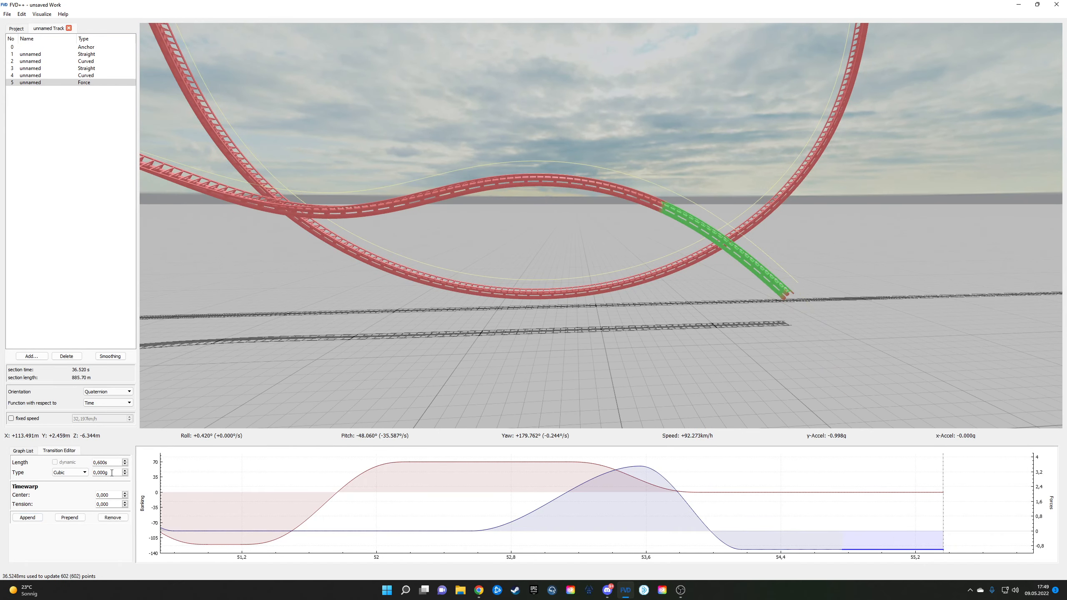
pyautogui.scroll(4, 111, 472)
pyautogui.scroll(9, 111, 472)
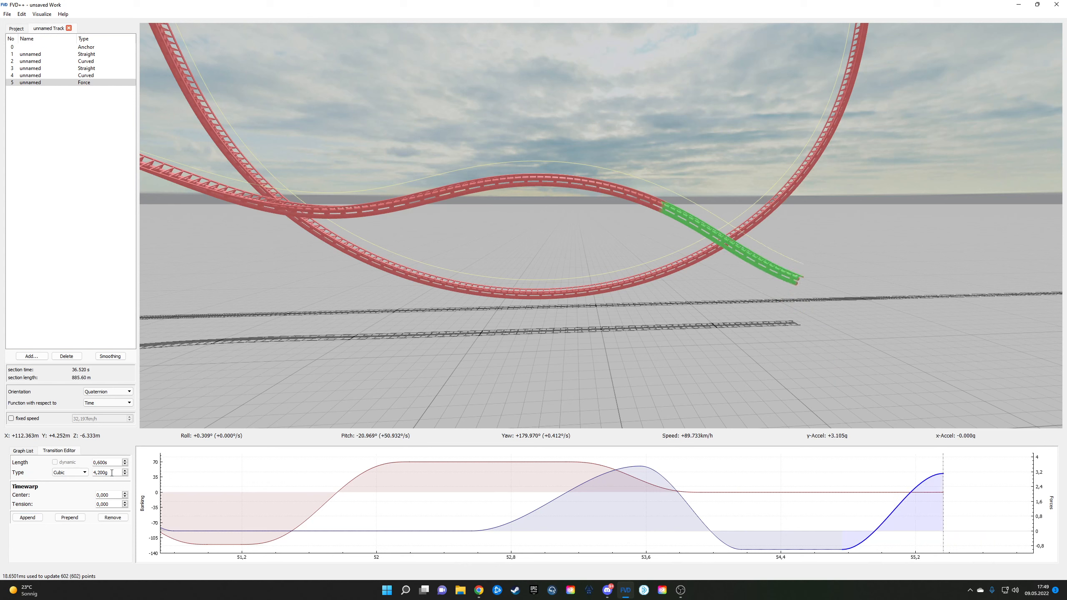
pyautogui.scroll(2, 112, 472)
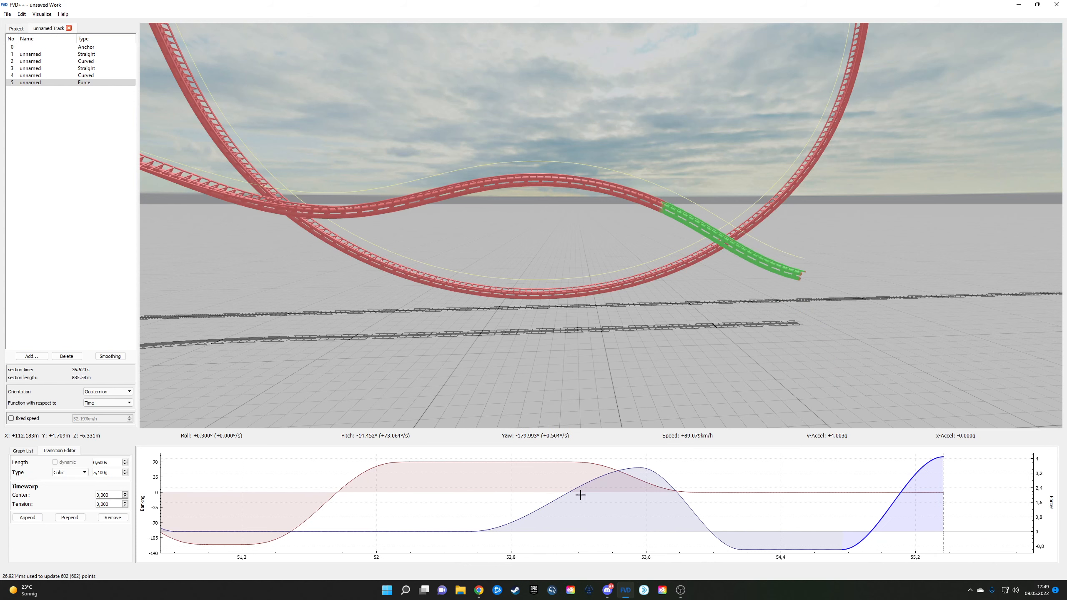
# Step: Lengthen the airtime force hold before the 5.1 g rise to 0.67 s
pyautogui.click(808, 547)
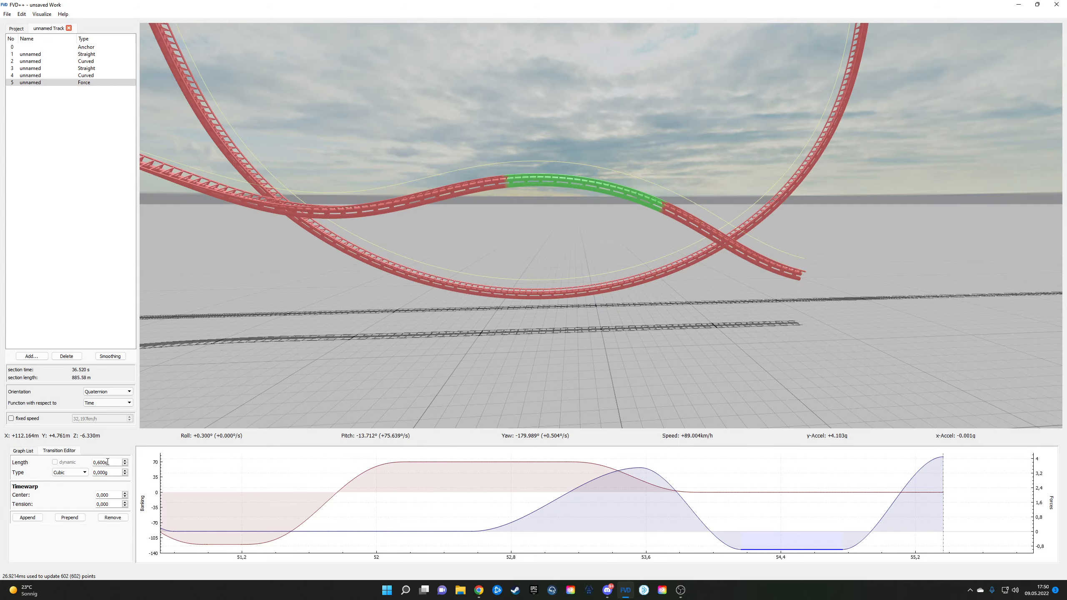
pyautogui.scroll(6, 108, 461)
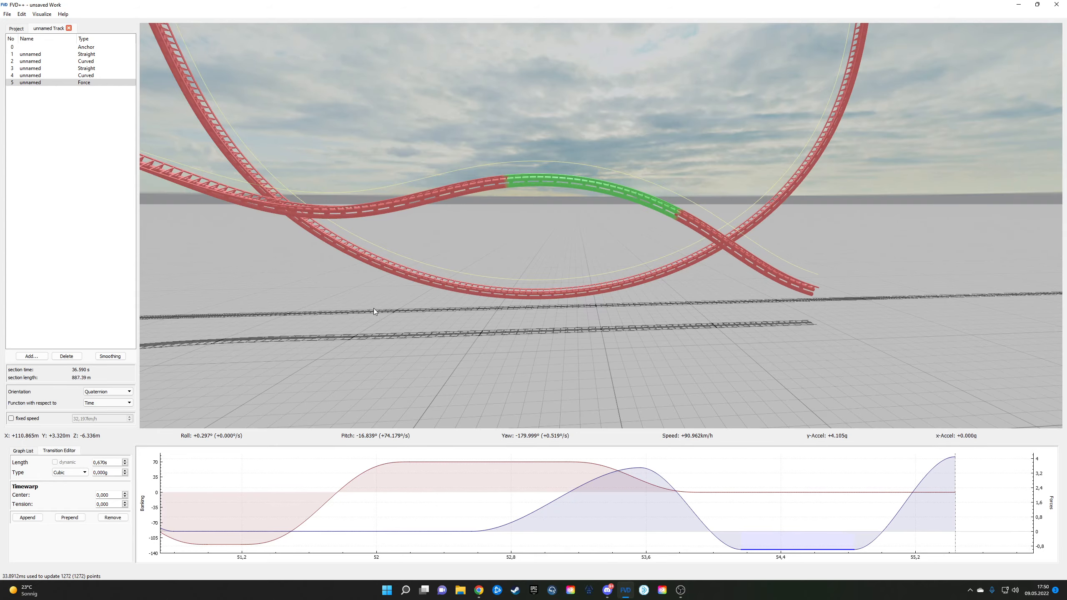
pyautogui.moveTo(375, 312)
pyautogui.mouseDown()
pyautogui.moveTo(290, 297)
pyautogui.moveTo(412, 313)
pyautogui.moveTo(374, 309)
pyautogui.mouseUp()
# Step: Append a zero-change force hold after the 5.1 g rise and set its length to 0.5 s
pyautogui.click(939, 461)
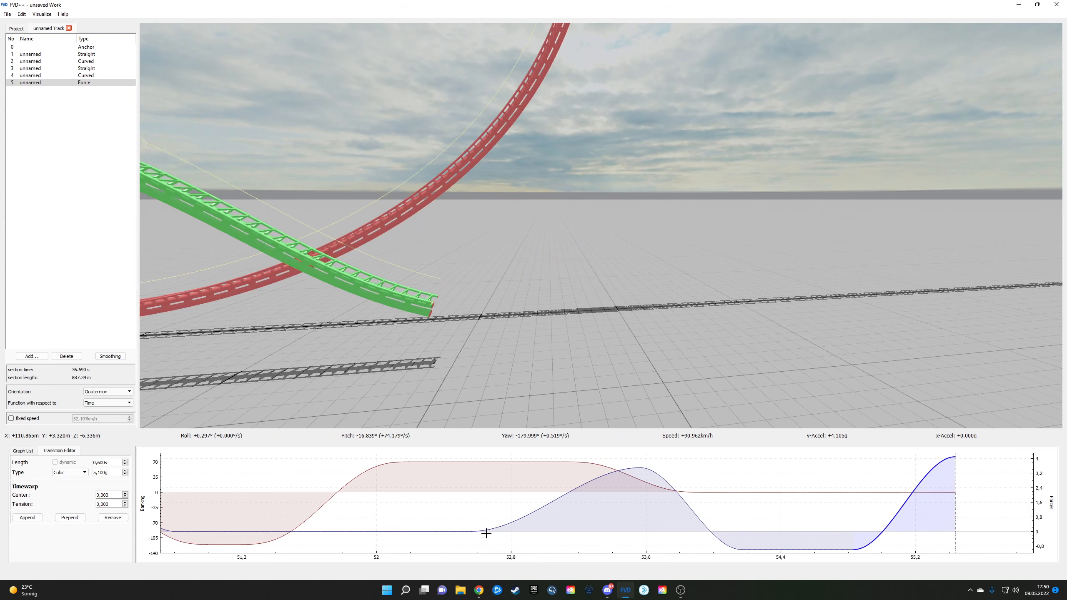
pyautogui.click(28, 517)
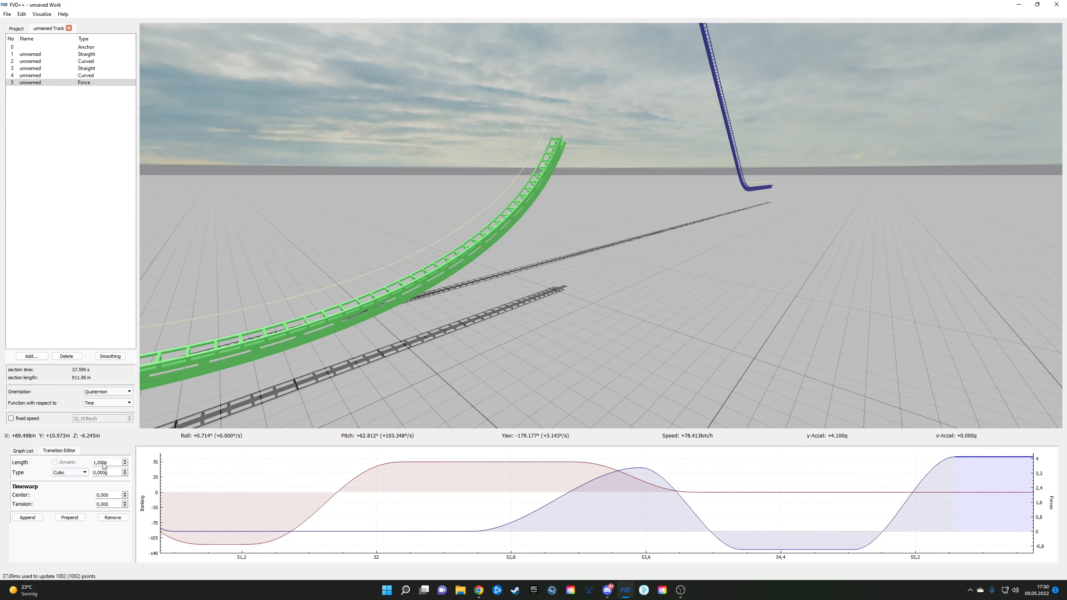
pyautogui.scroll(-5, 97, 464)
pyautogui.moveTo(393, 317); pyautogui.dragTo(357, 320)
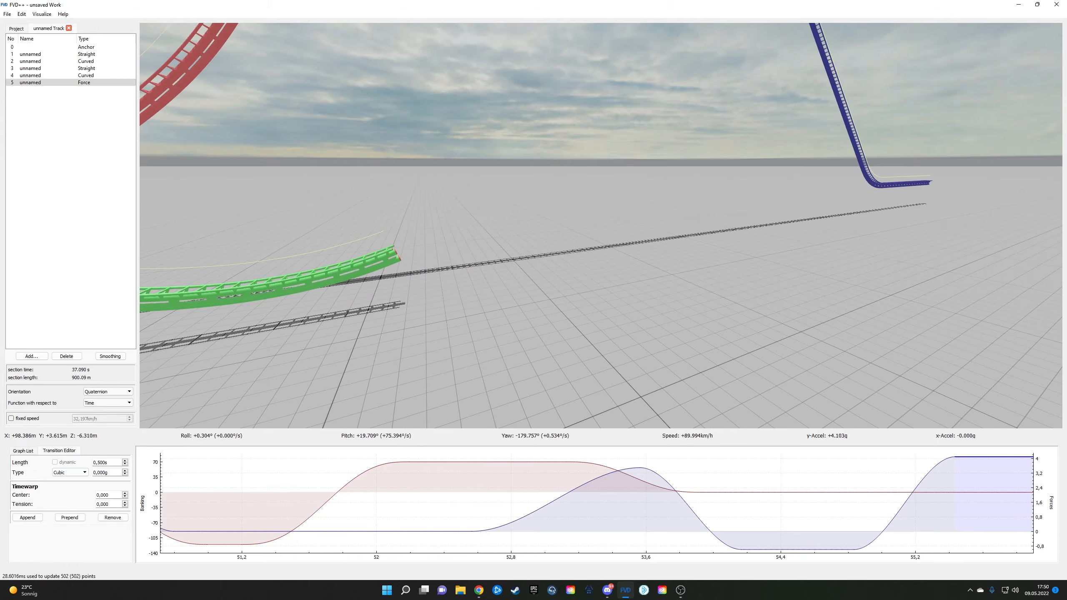
# Step: Check the valley from the rider's view and shorten its positive force hold to 0.4 s
pyautogui.press('s')
pyautogui.press('r')
pyautogui.press('s')
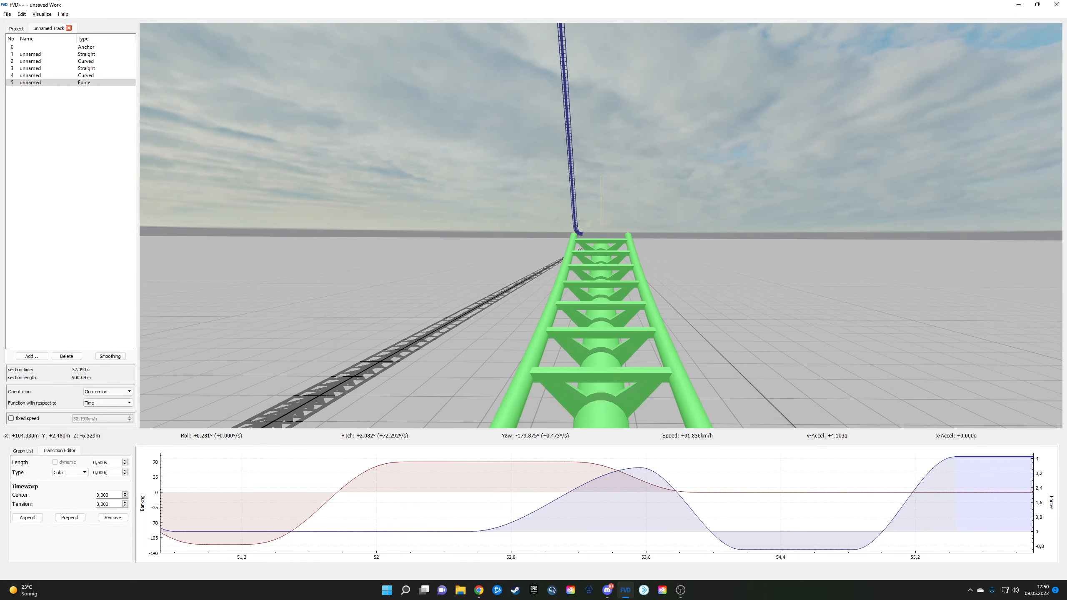
pyautogui.press('r')
pyautogui.press('w')
pyautogui.moveTo(899, 515); pyautogui.dragTo(210, 506)
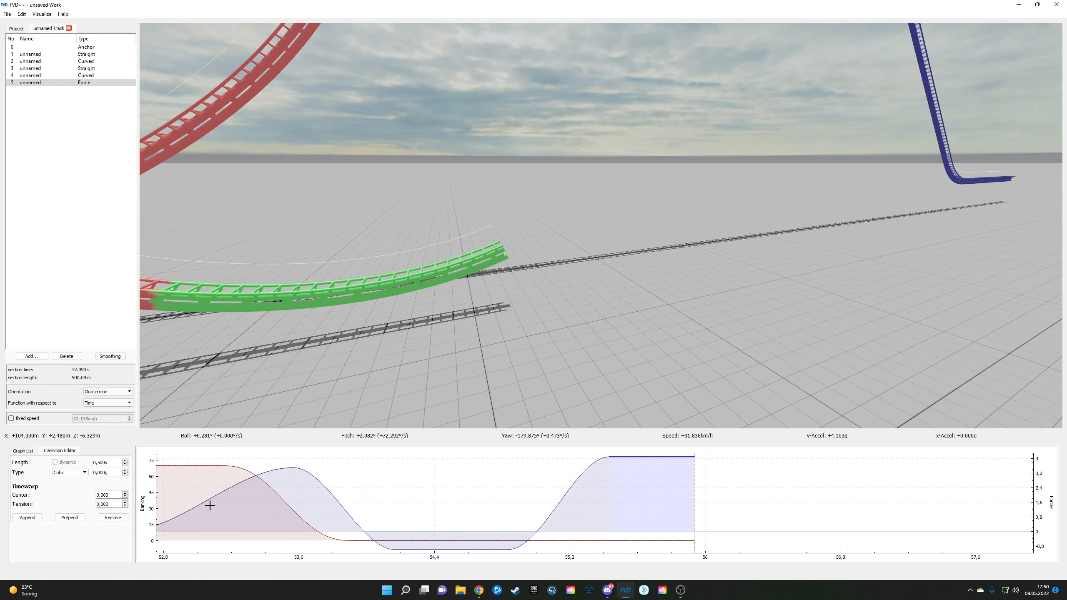
pyautogui.scroll(-1, 108, 461)
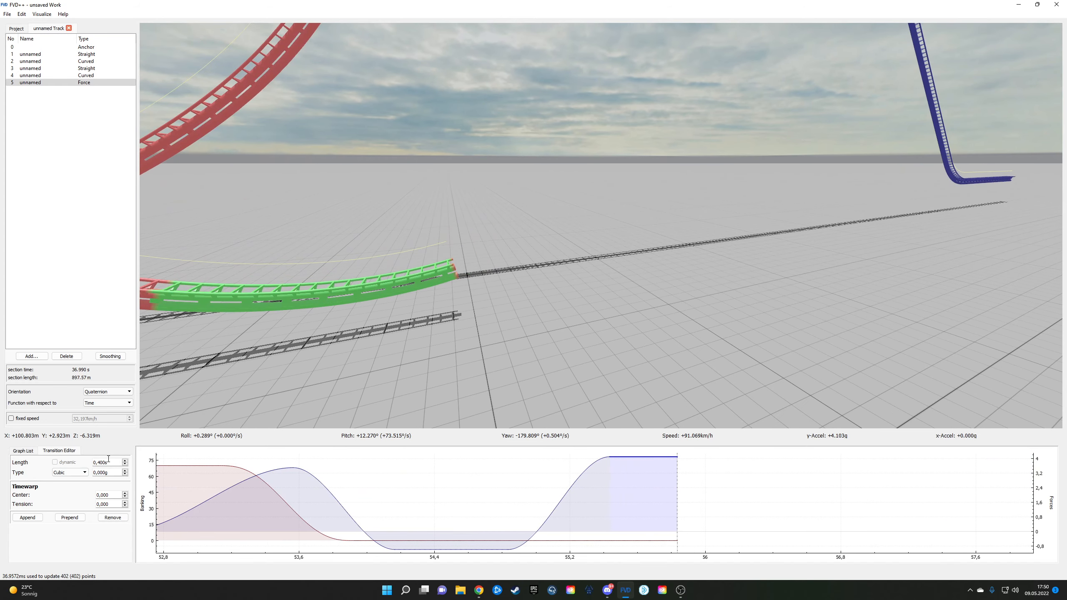
# Step: Append a 0.7 s cubic force transition with a -5 g change after the valley hold
pyautogui.click(28, 517)
pyautogui.scroll(-3, 109, 462)
pyautogui.scroll(-20, 114, 471)
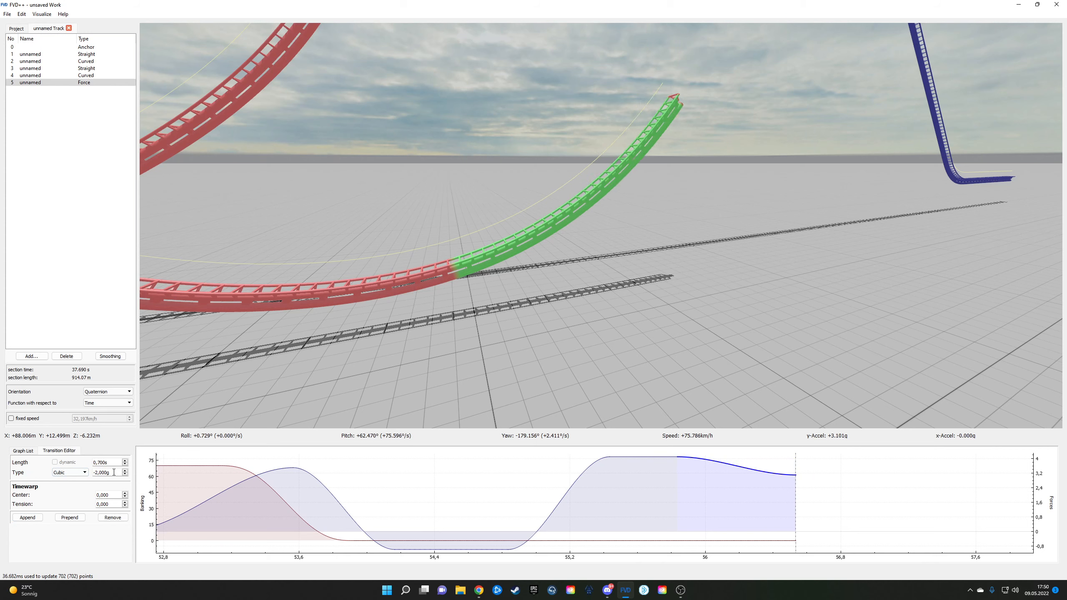
pyautogui.scroll(-20, 114, 472)
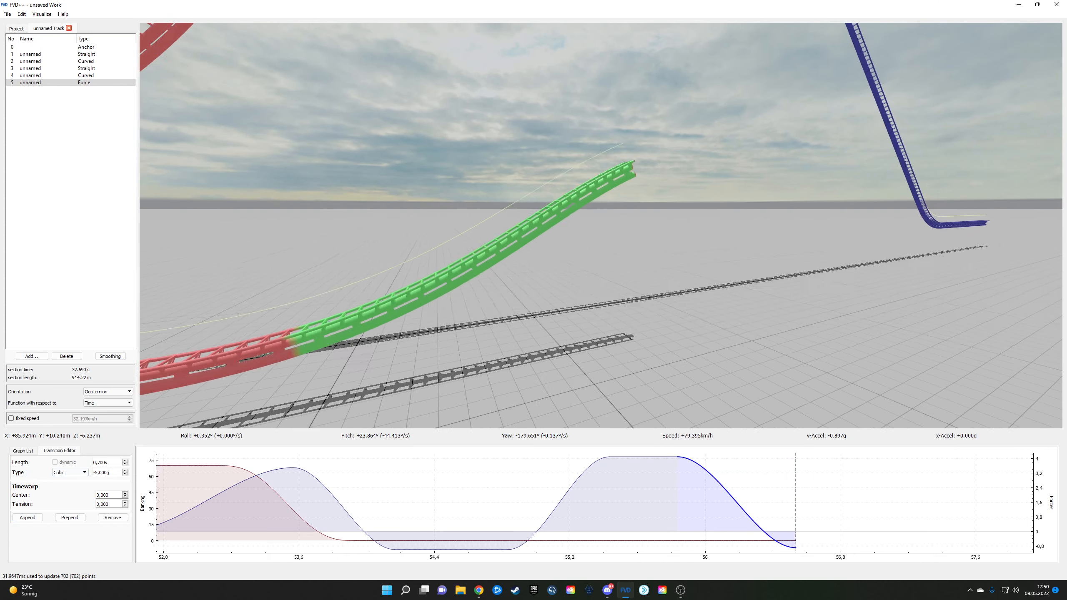
# Step: Append a 1 s zero-change force hold after the -5 g transition to form the airtime hill
pyautogui.press('w')
pyautogui.press('d')
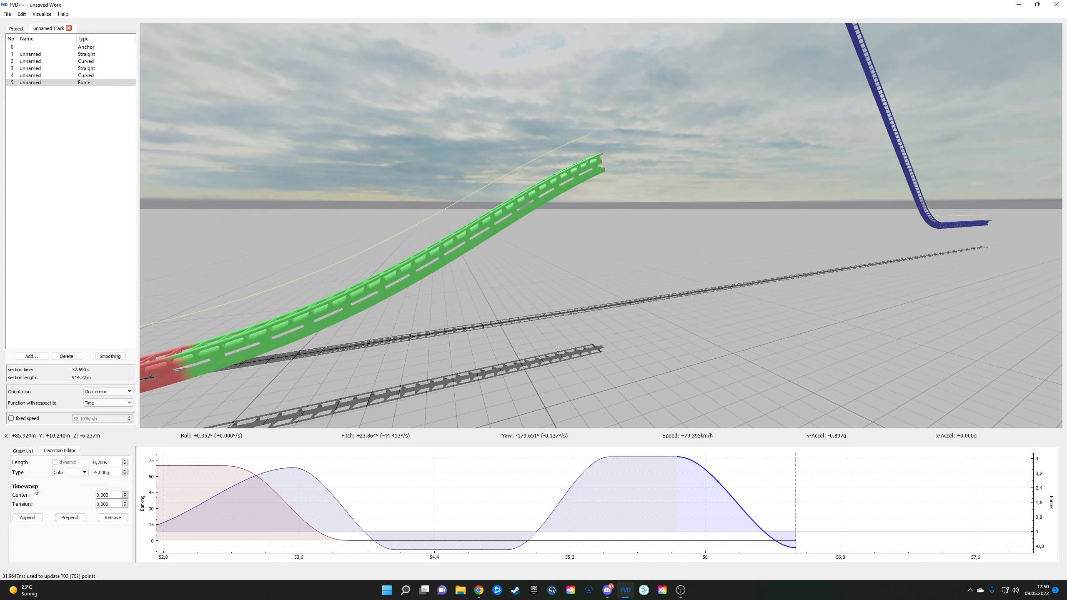
pyautogui.click(19, 517)
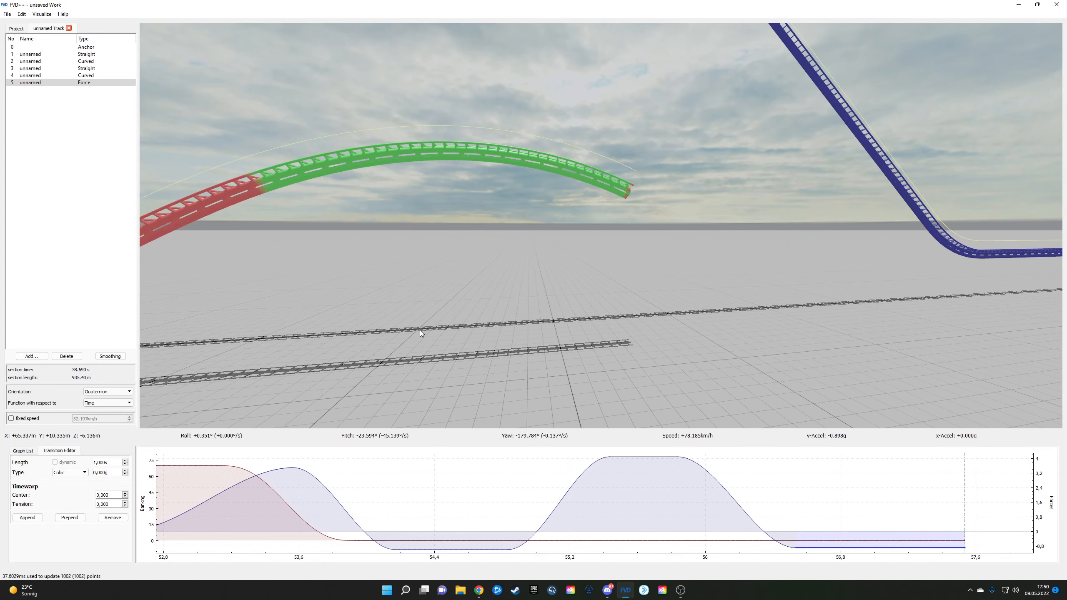
pyautogui.press('s')
# Step: Append a 0.7 s cubic force transition with a 5 g change after the 1 s airtime hold
pyautogui.click(27, 517)
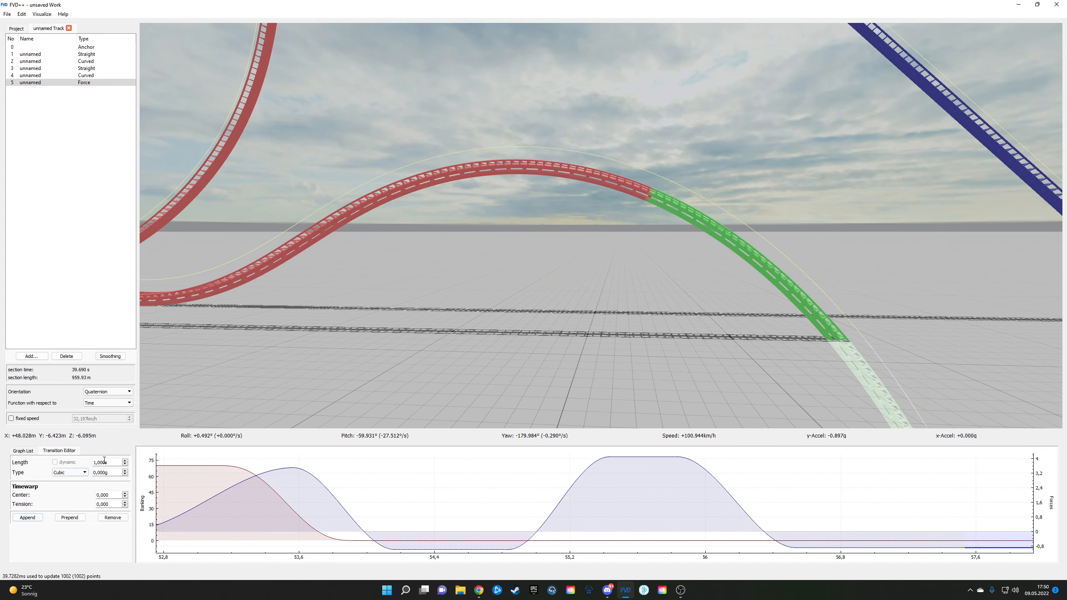
pyautogui.scroll(-3, 104, 460)
pyautogui.scroll(4, 110, 472)
pyautogui.moveTo(711, 509); pyautogui.dragTo(439, 498)
pyautogui.scroll(1, 112, 472)
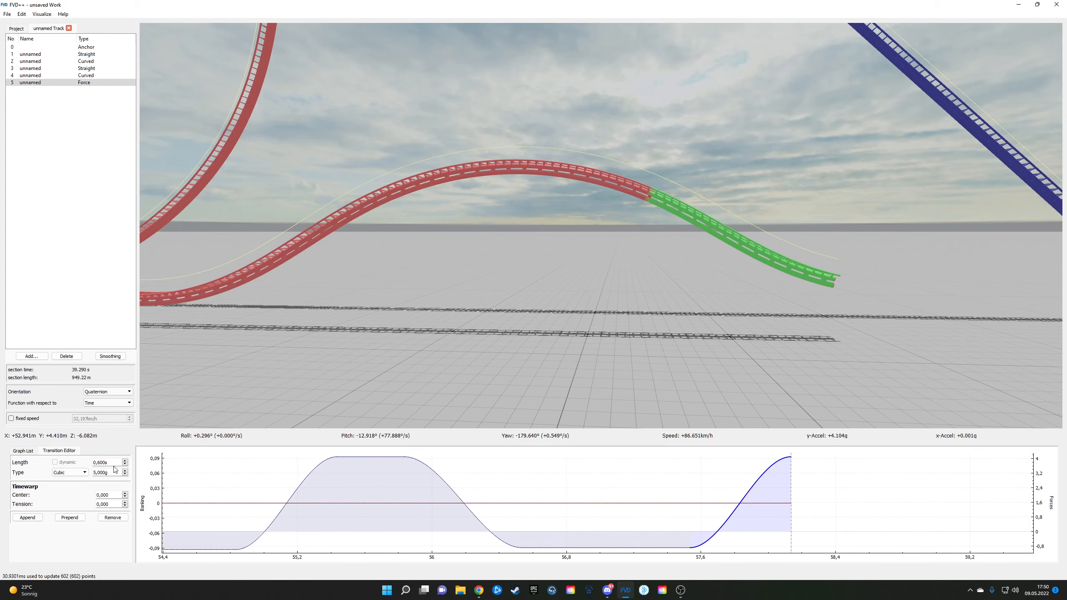
pyautogui.scroll(1, 114, 460)
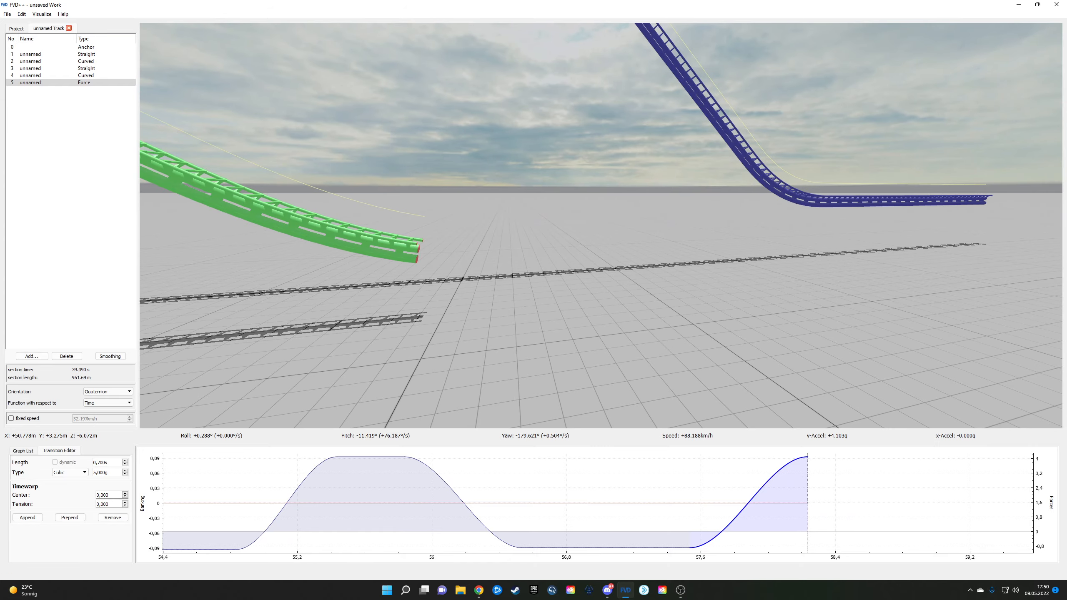
# Step: Append a zero-change force hold after the 5 g transition at the end of the force section
pyautogui.click(28, 517)
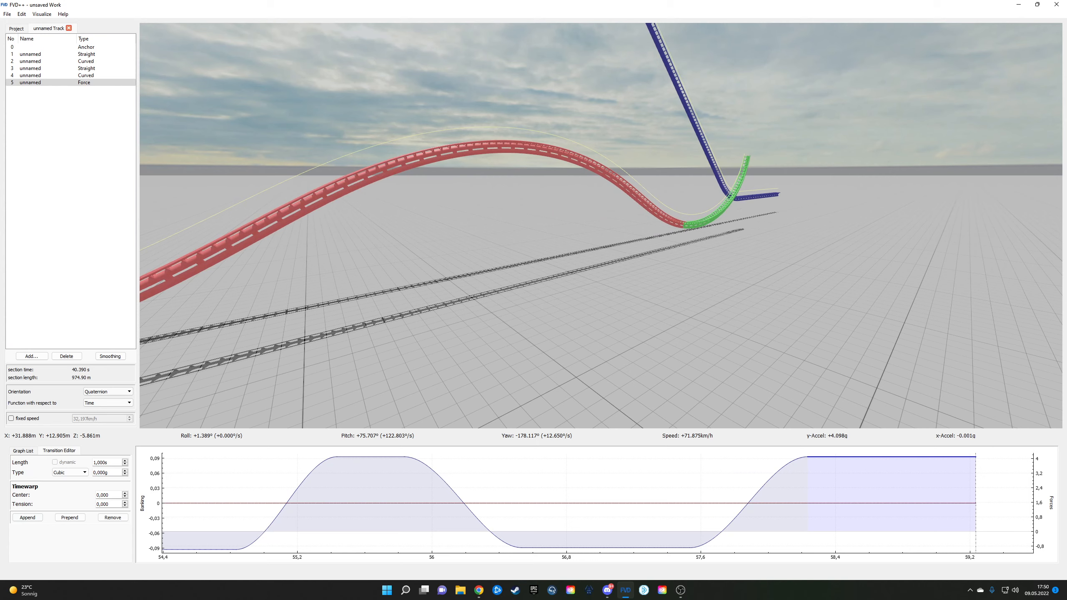
pyautogui.press('a')
pyautogui.moveTo(515, 320); pyautogui.dragTo(630, 268)
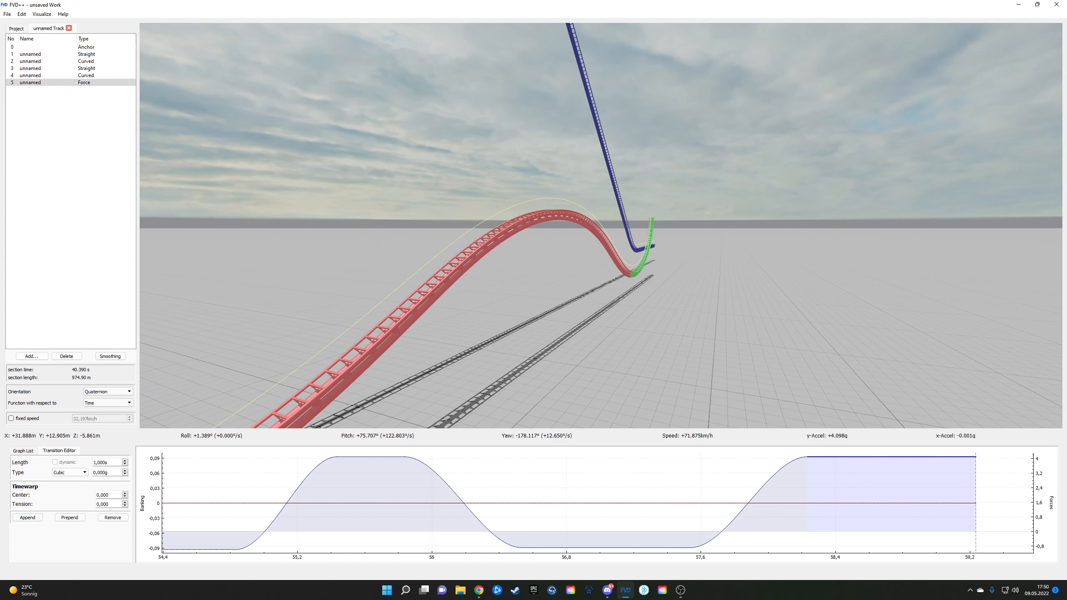
# Step: Shorten the -70°/s quintic roll transition to 0.79 s and check the track end's banking
pyautogui.scroll(-5, 541, 469)
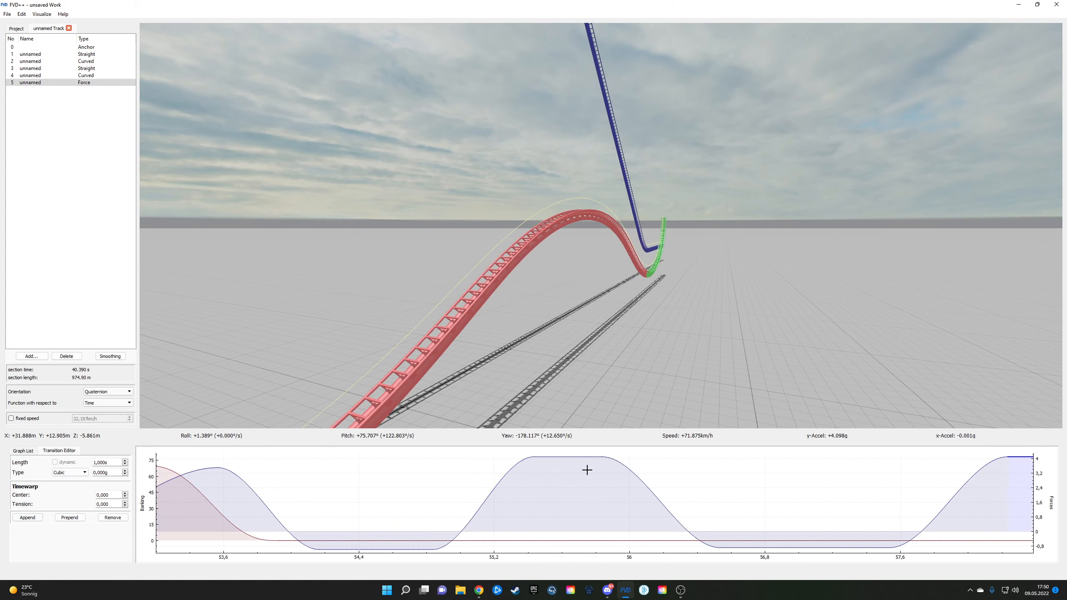
pyautogui.click(416, 484)
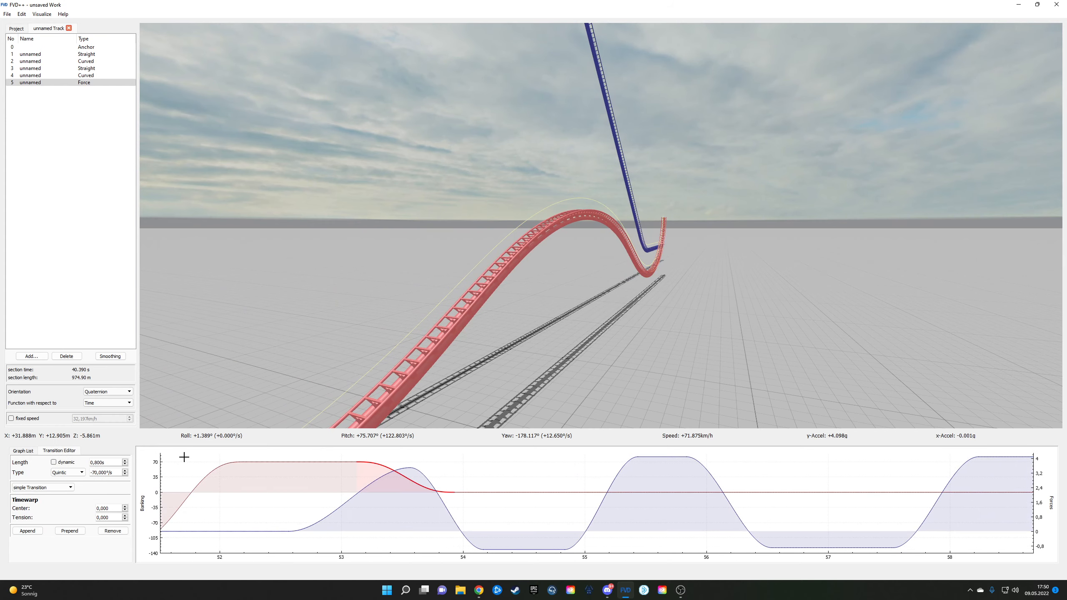
pyautogui.moveTo(434, 345); pyautogui.dragTo(434, 342)
pyautogui.press('w')
pyautogui.press('d')
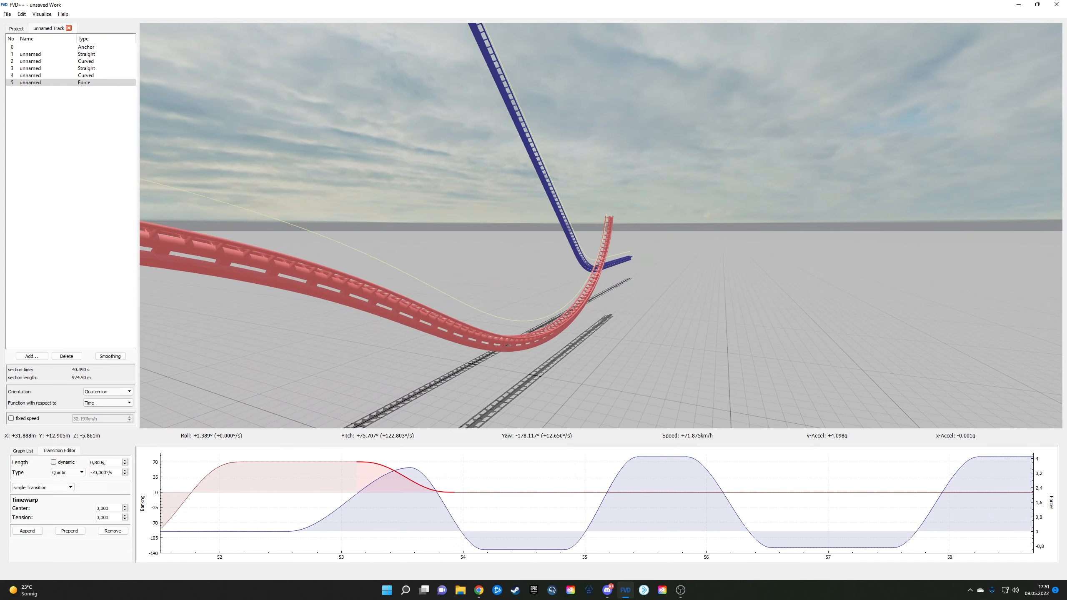
pyautogui.scroll(-1, 111, 465)
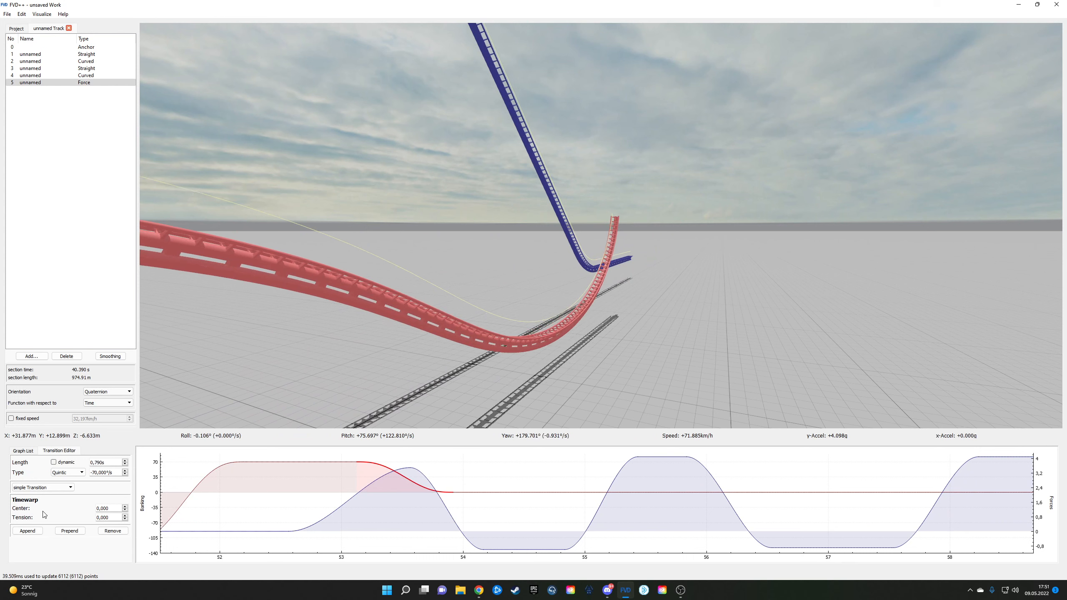
pyautogui.moveTo(552, 393)
pyautogui.mouseDown()
pyautogui.moveTo(391, 404)
pyautogui.moveTo(344, 420)
pyautogui.moveTo(533, 383)
pyautogui.mouseUp()
pyautogui.press('w')
pyautogui.press('d')
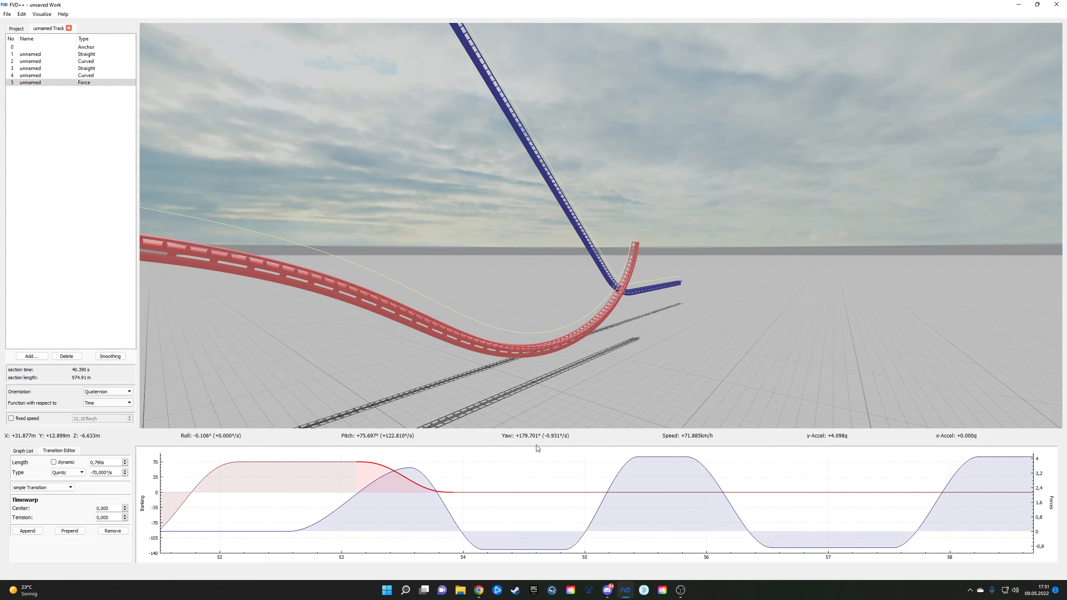
pyautogui.moveTo(525, 403); pyautogui.dragTo(399, 416)
pyautogui.press('w')
pyautogui.press('w')
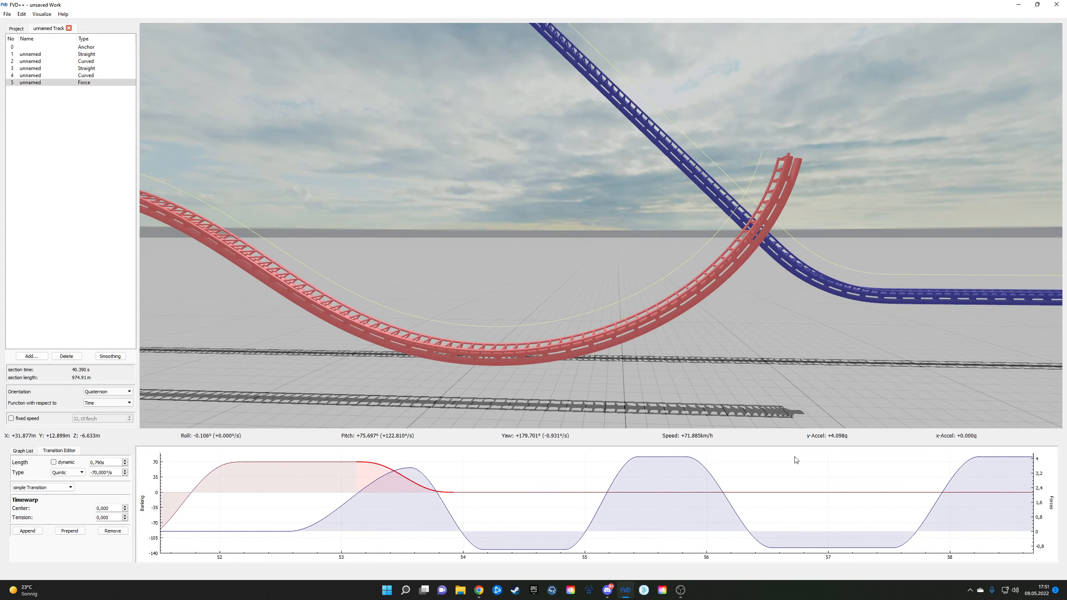
# Step: Shorten the last positive force hold in the final valley to 0.2 s
pyautogui.moveTo(918, 500); pyautogui.dragTo(603, 495)
pyautogui.click(670, 457)
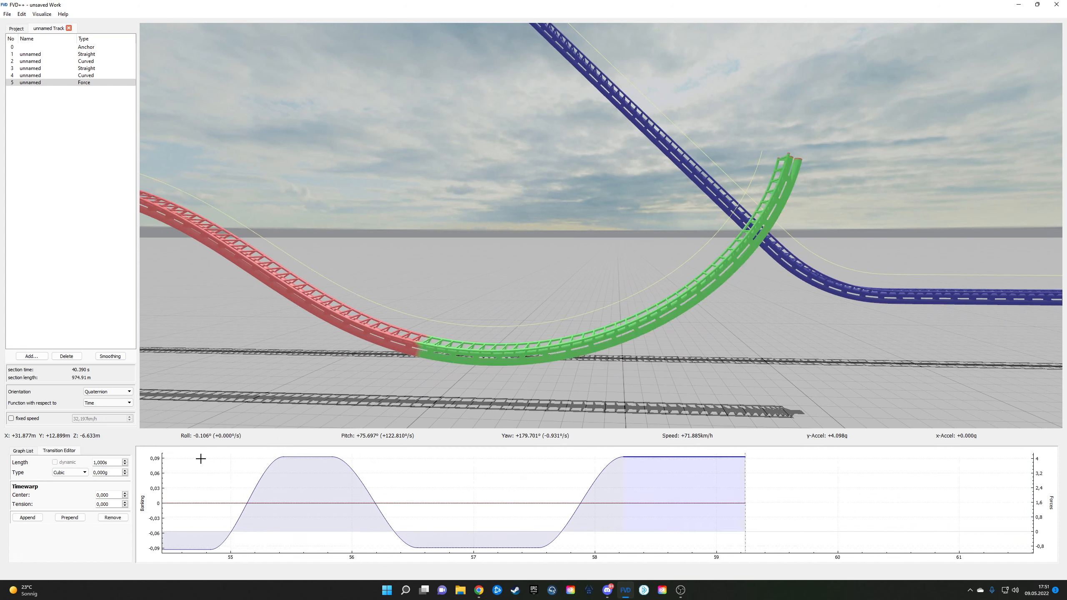
pyautogui.scroll(-6, 112, 461)
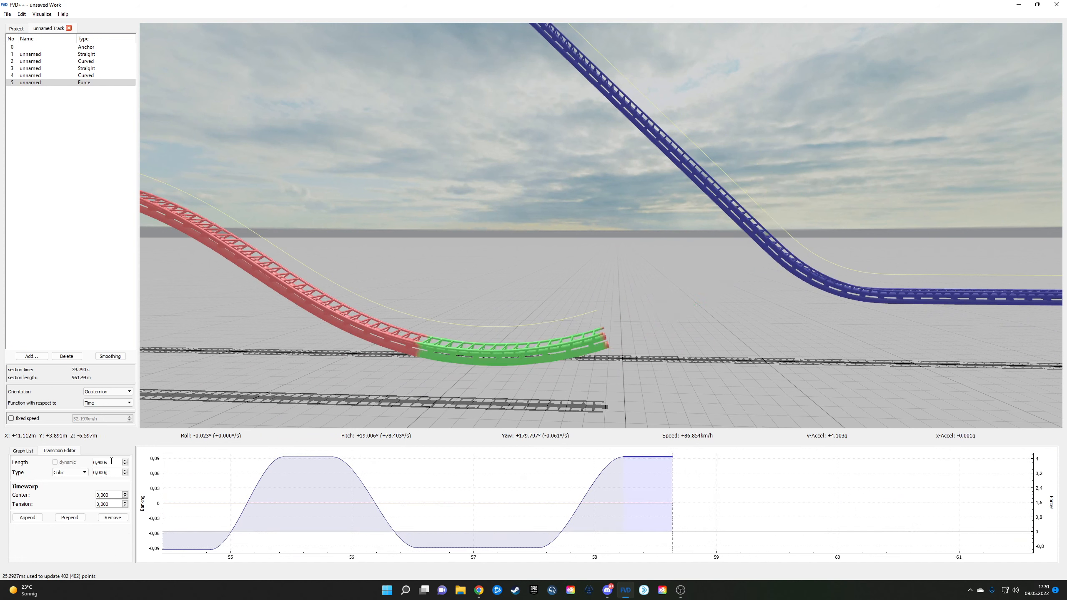
pyautogui.scroll(-1, 111, 461)
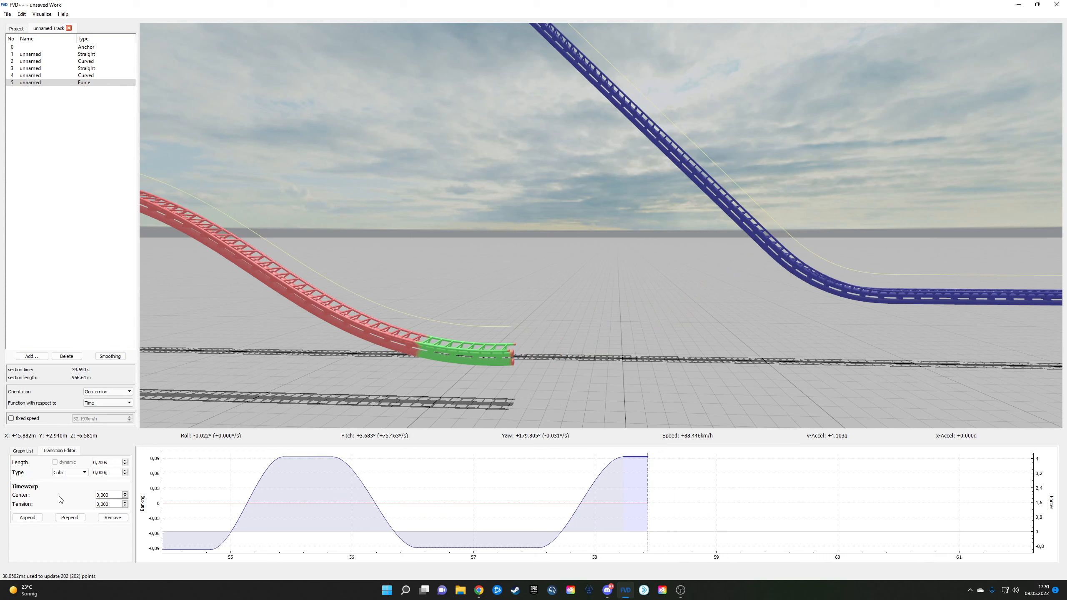
# Step: Append a 0.5 s cubic force transition with a -4.8 g change and lengthen the preceding valley hold to 0.25 s
pyautogui.click(19, 519)
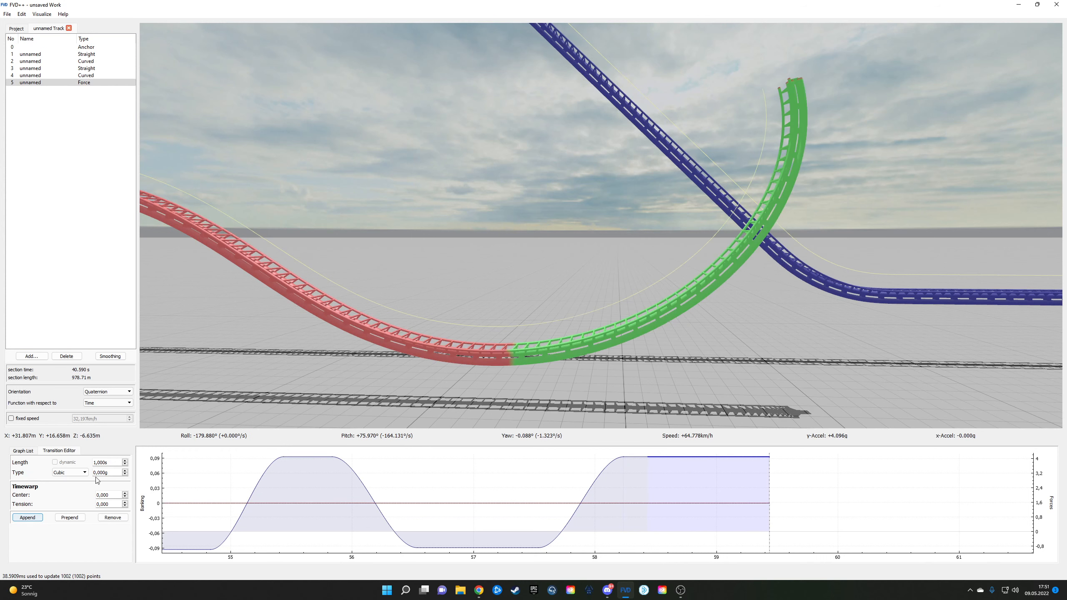
pyautogui.scroll(-5, 108, 463)
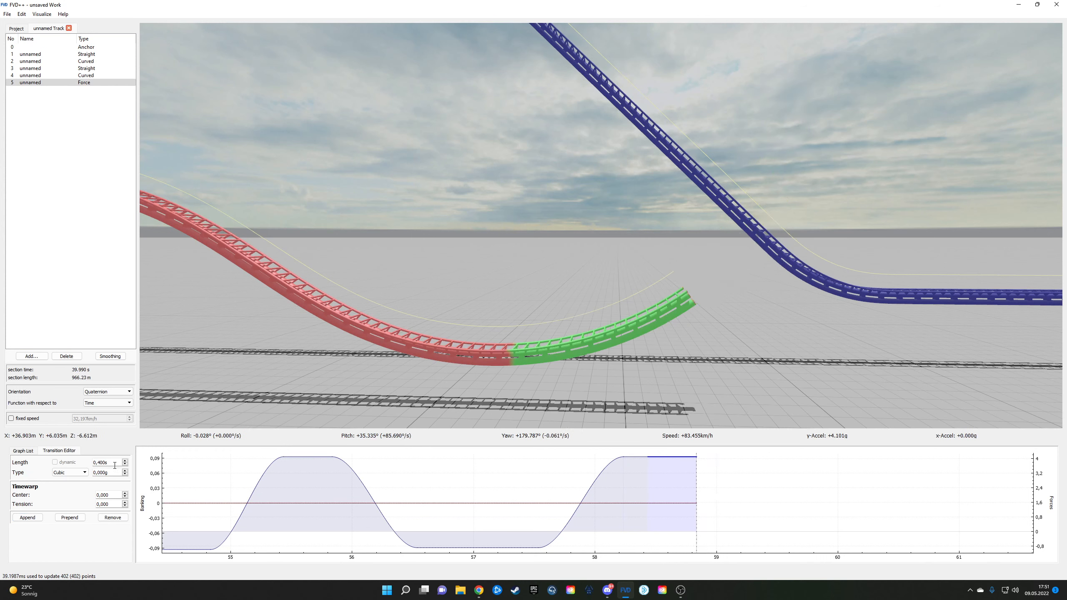
pyautogui.scroll(1, 114, 463)
pyautogui.scroll(-4, 113, 472)
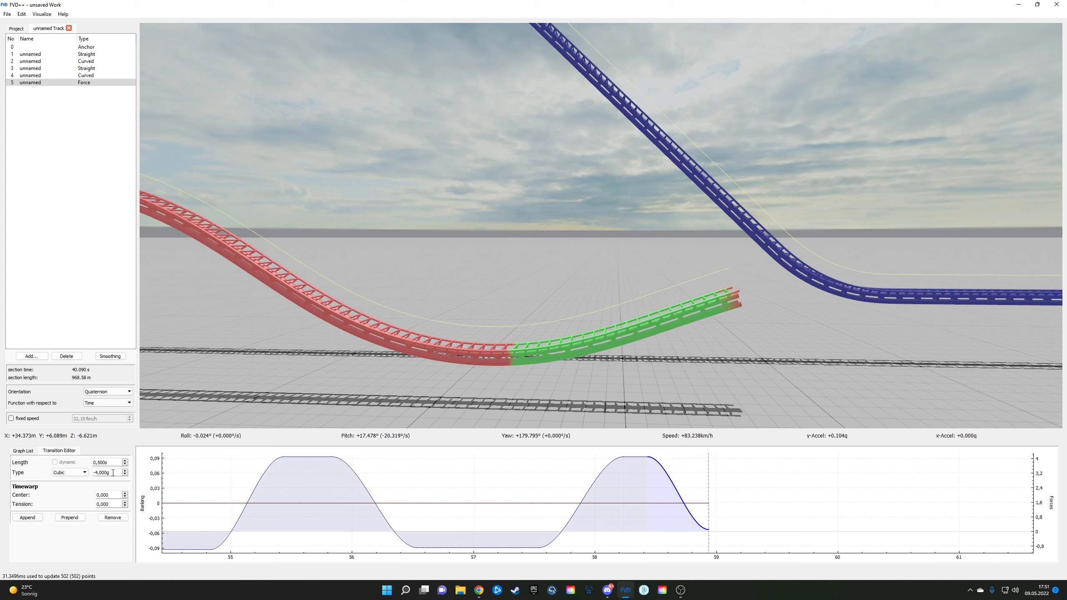
pyautogui.scroll(-7, 113, 472)
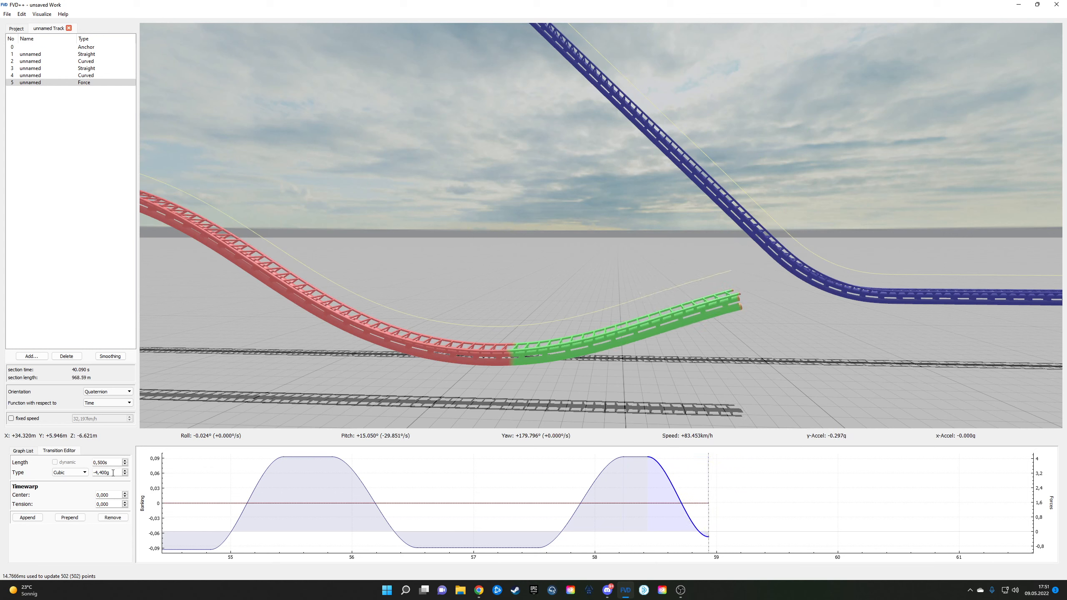
pyautogui.scroll(-1, 113, 473)
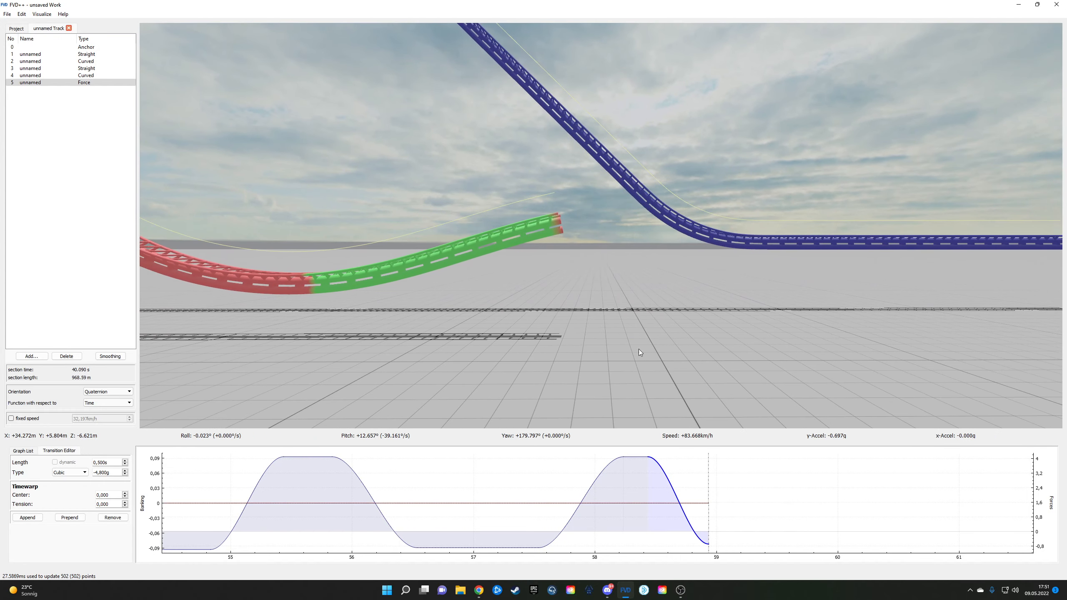
pyautogui.click(639, 456)
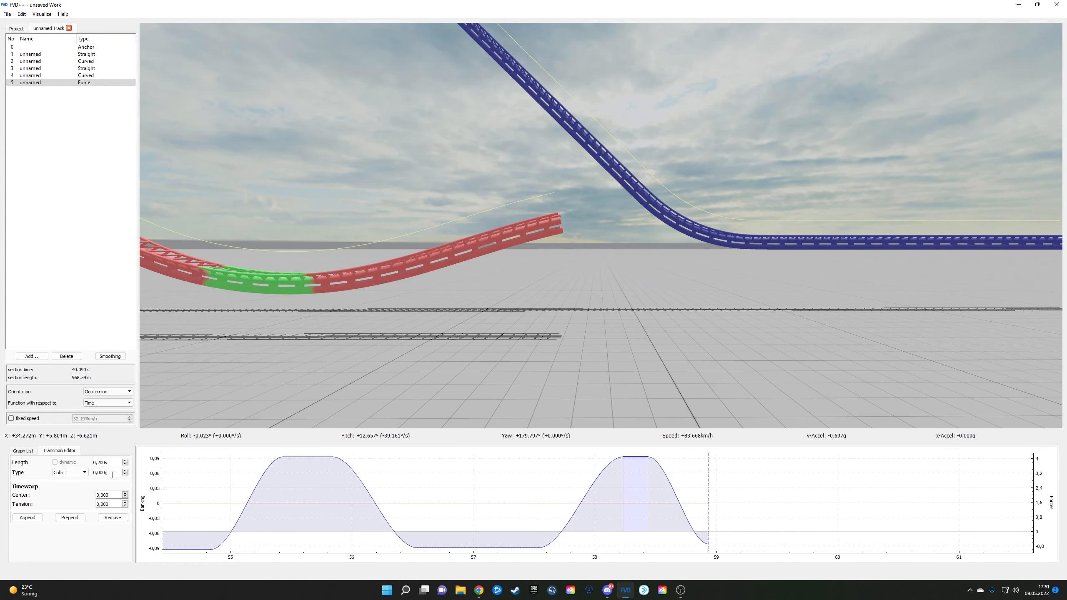
pyautogui.scroll(5, 110, 462)
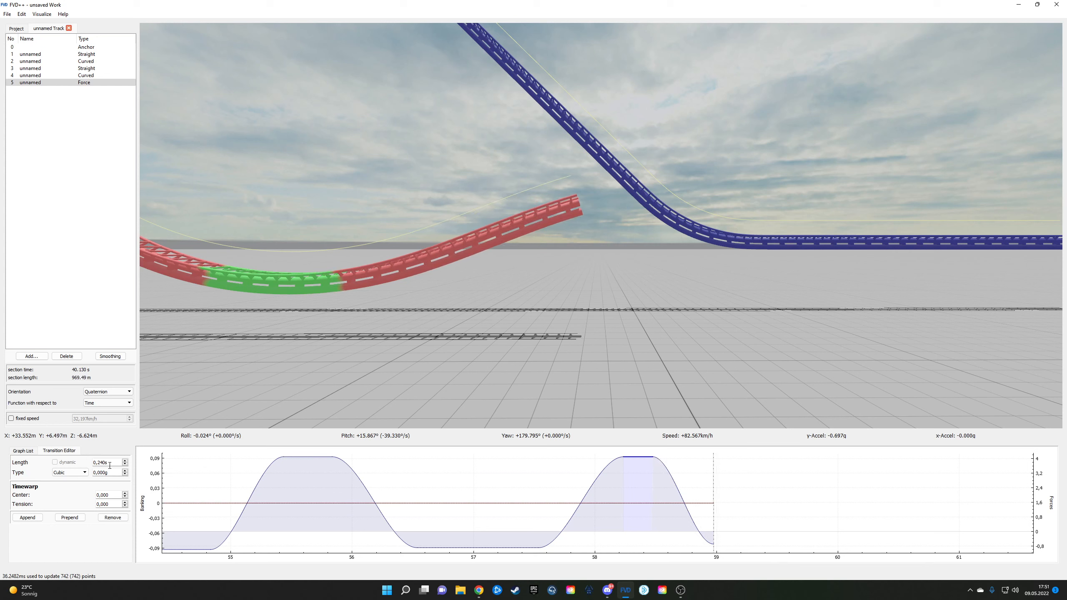
# Step: Append a 0.4 s zero-change force hold after the -4.8 g transition
pyautogui.click(695, 529)
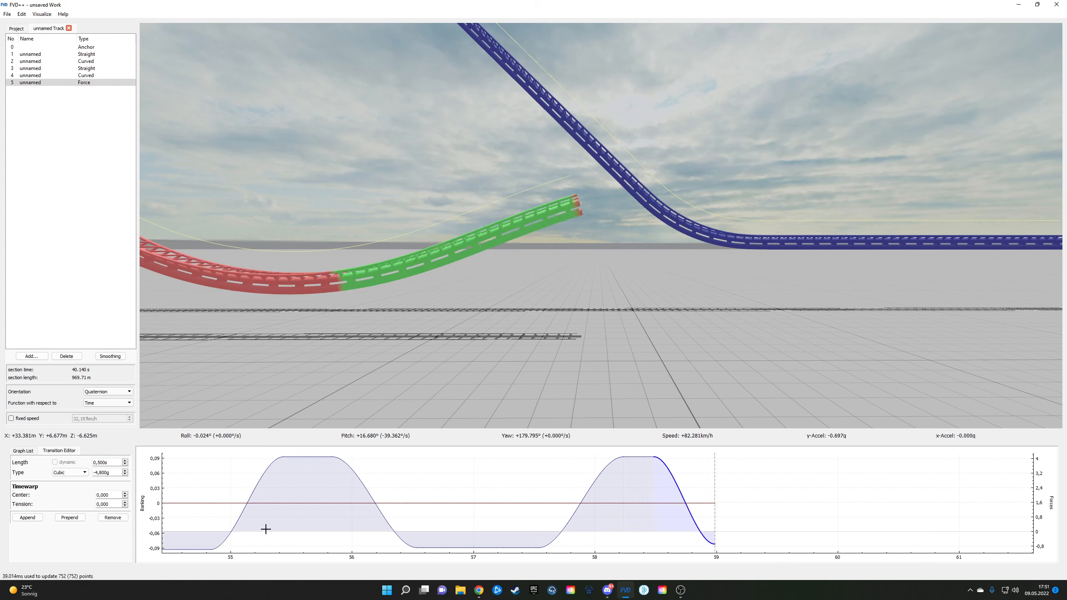
pyautogui.click(28, 517)
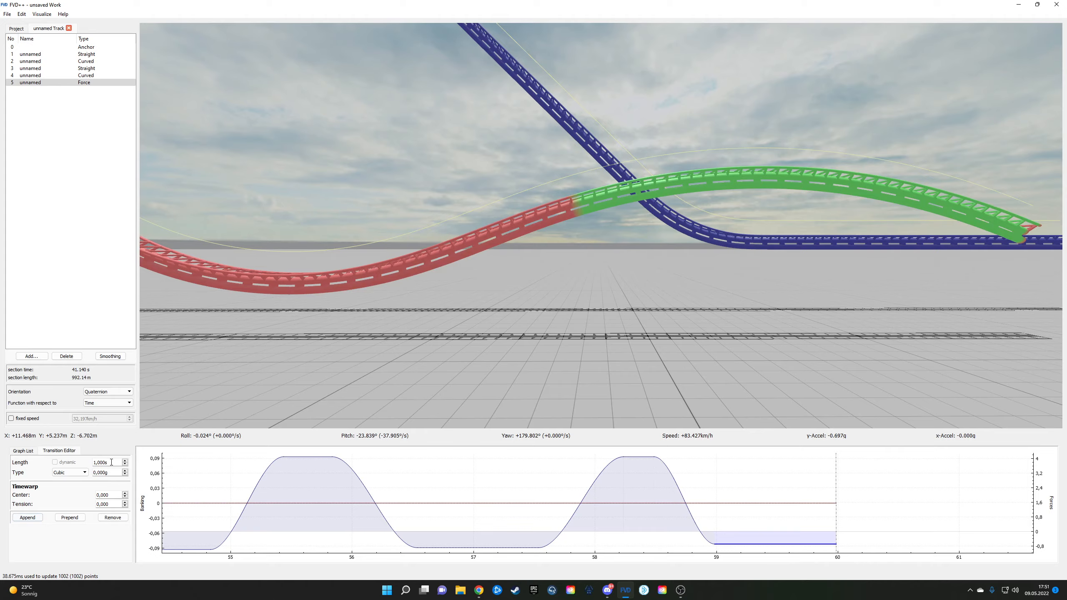
pyautogui.scroll(-20, 111, 462)
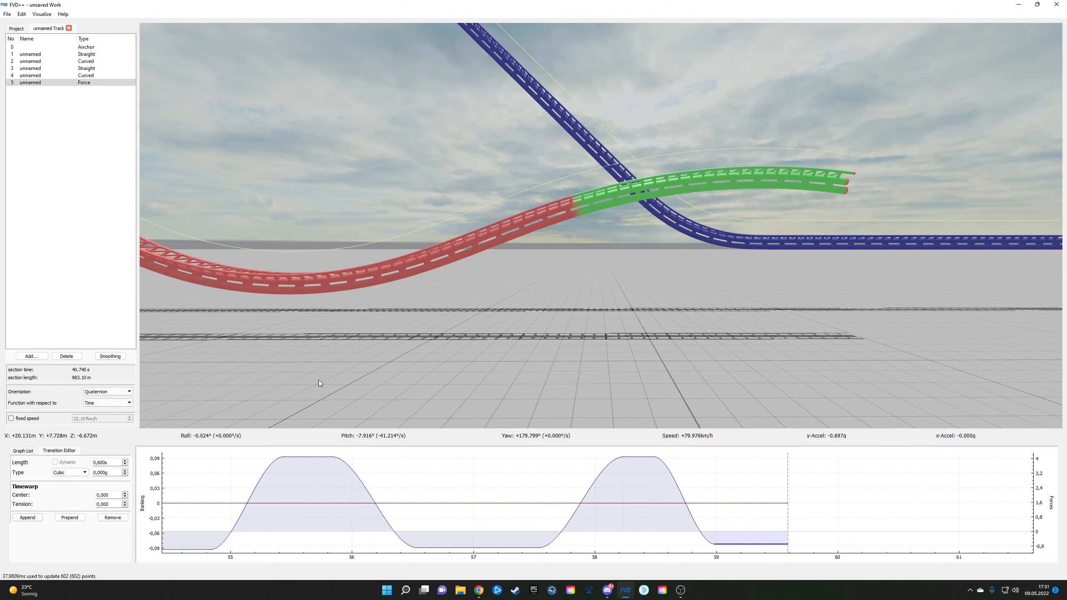
pyautogui.press('d')
pyautogui.moveTo(318, 380)
pyautogui.mouseDown()
pyautogui.moveTo(318, 294)
pyautogui.moveTo(326, 403)
pyautogui.moveTo(313, 392)
pyautogui.mouseUp()
pyautogui.press('w')
pyautogui.press('s')
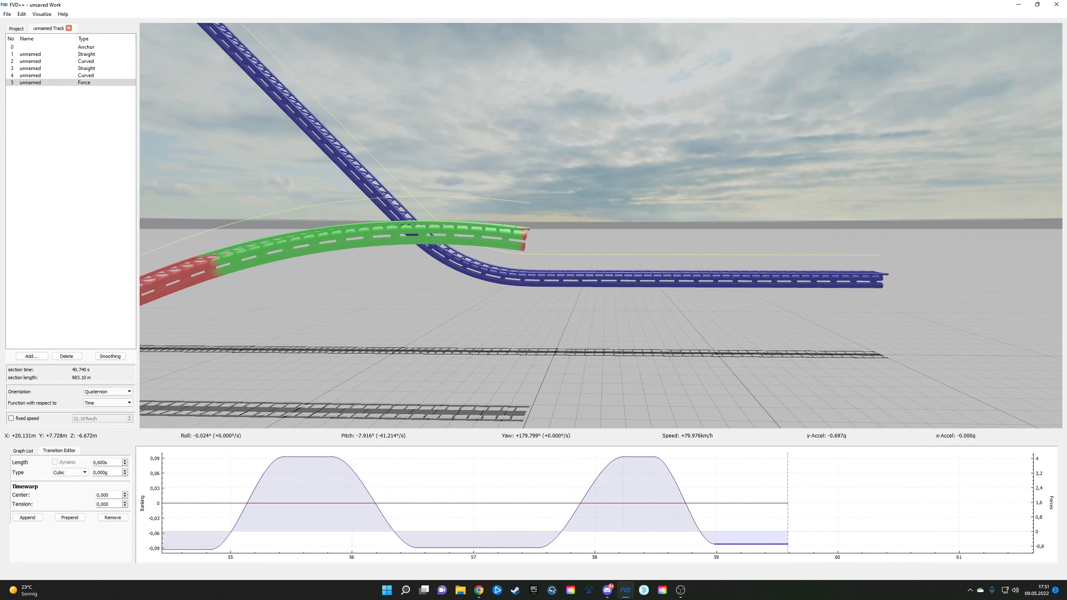
pyautogui.scroll(-10, 113, 463)
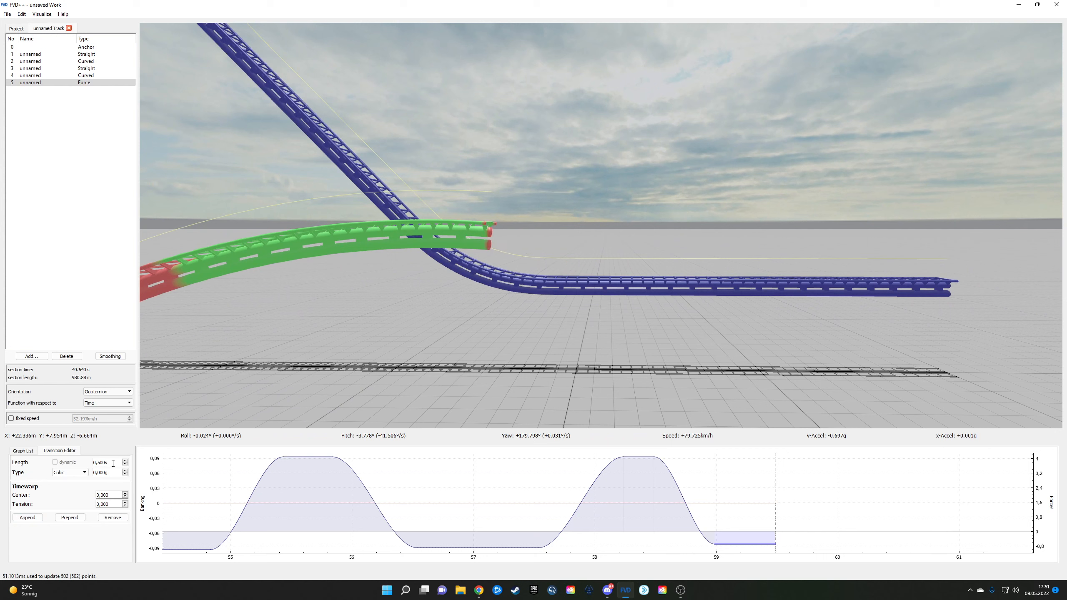
pyautogui.scroll(-10, 113, 463)
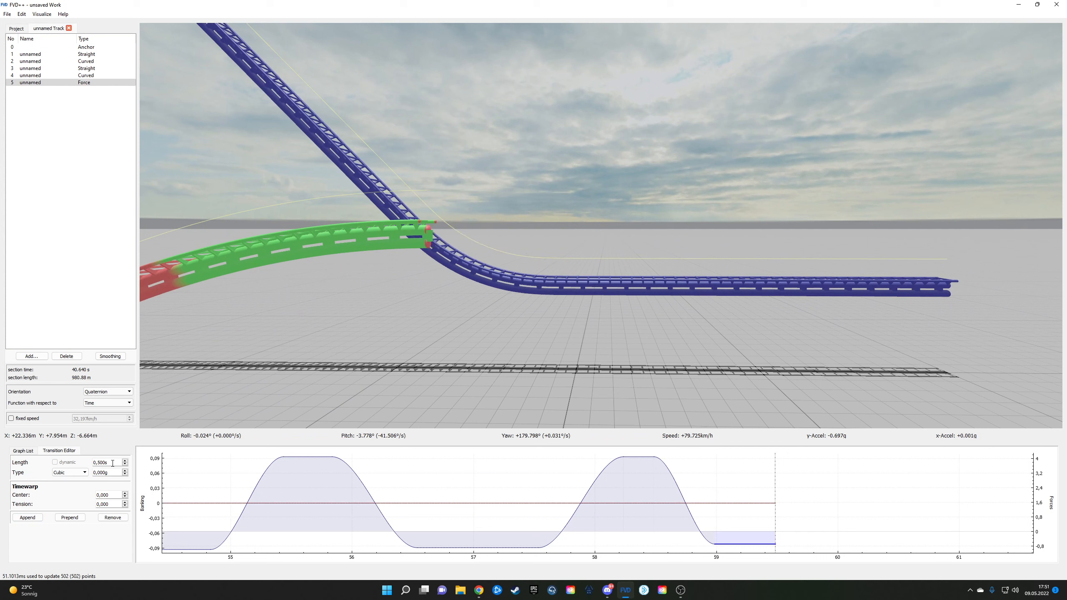
# Step: Append a 0.31 s cubic force transition with a 1.7 g change after the 0.4 s hold and check the track end
pyautogui.click(27, 517)
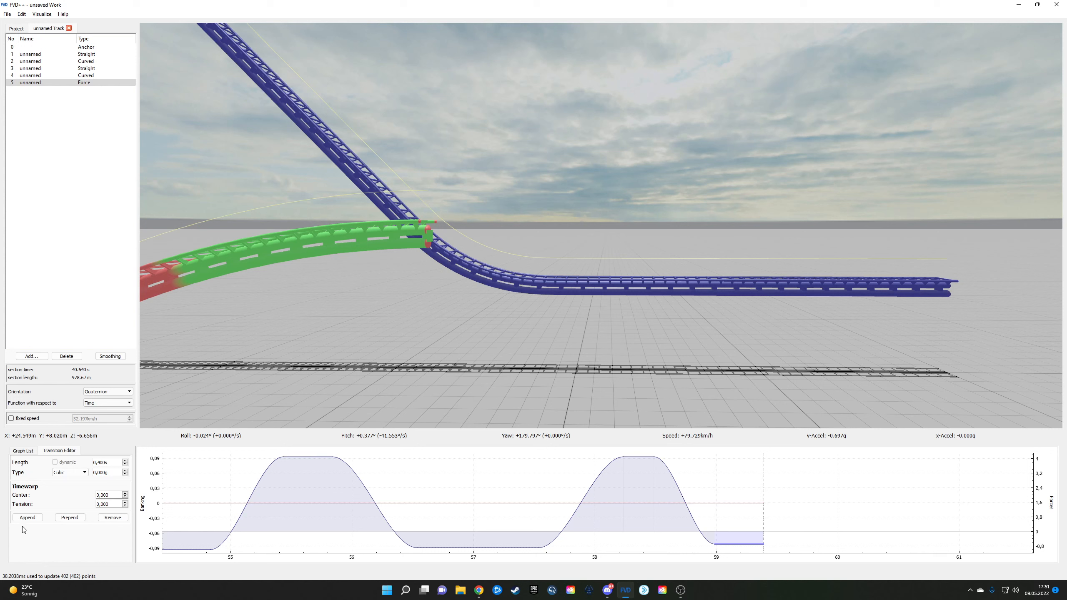
pyautogui.scroll(10, 106, 462)
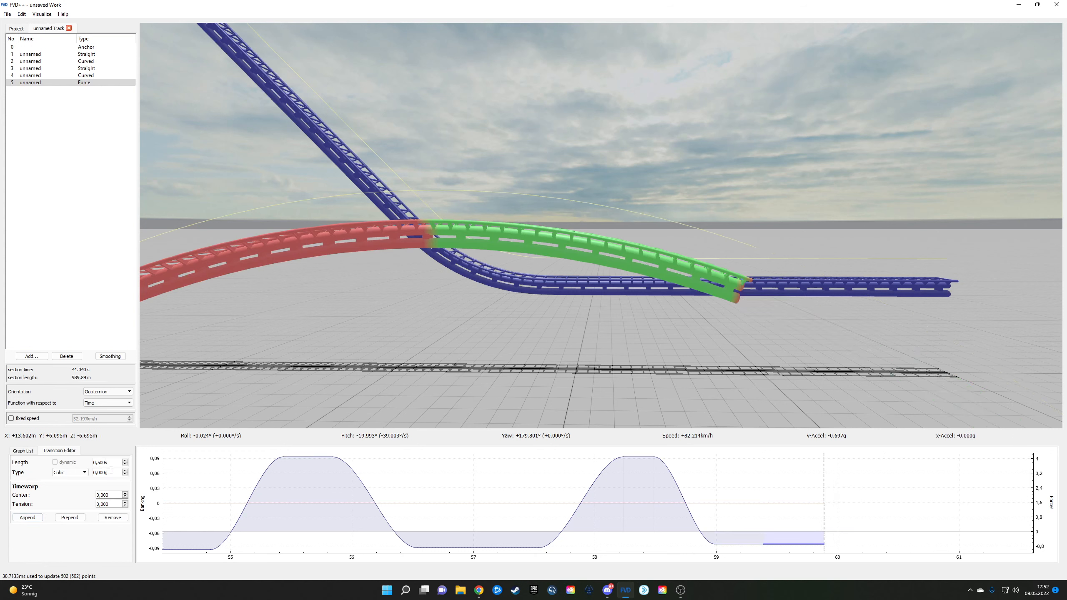
pyautogui.scroll(12, 110, 471)
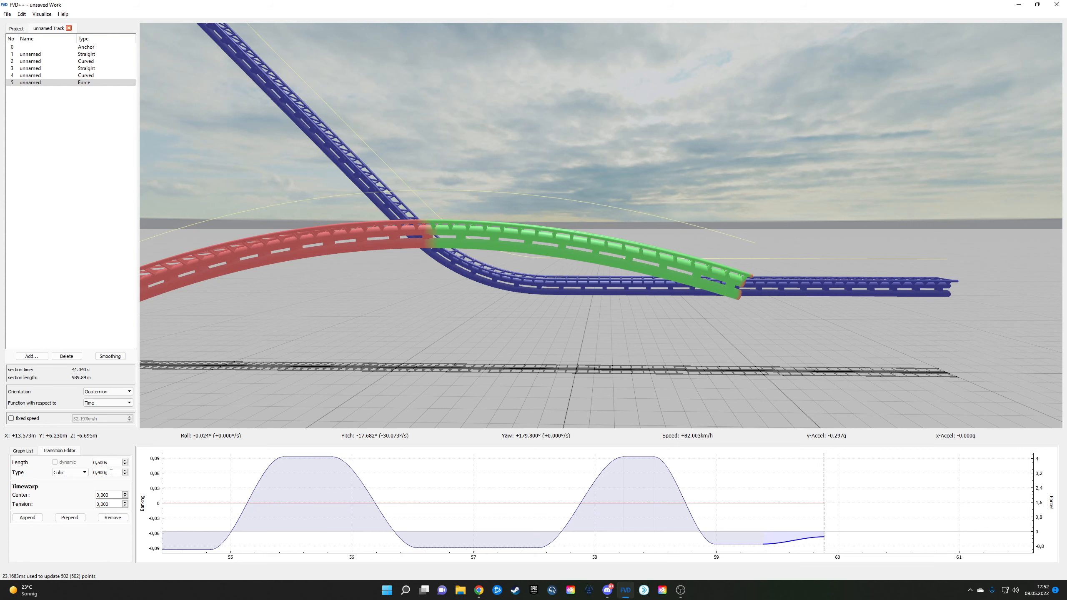
pyautogui.scroll(4, 111, 472)
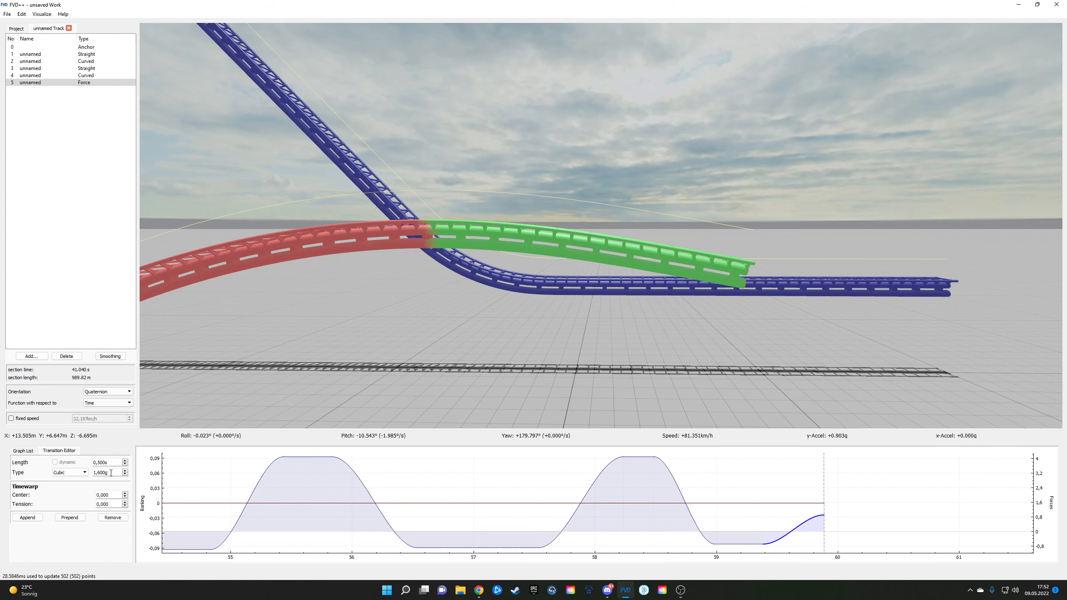
pyautogui.scroll(1, 111, 472)
pyautogui.press('w')
pyautogui.moveTo(415, 365)
pyautogui.mouseDown()
pyautogui.moveTo(483, 404)
pyautogui.moveTo(415, 365)
pyautogui.mouseUp()
pyautogui.press('s')
pyautogui.scroll(-1, 107, 461)
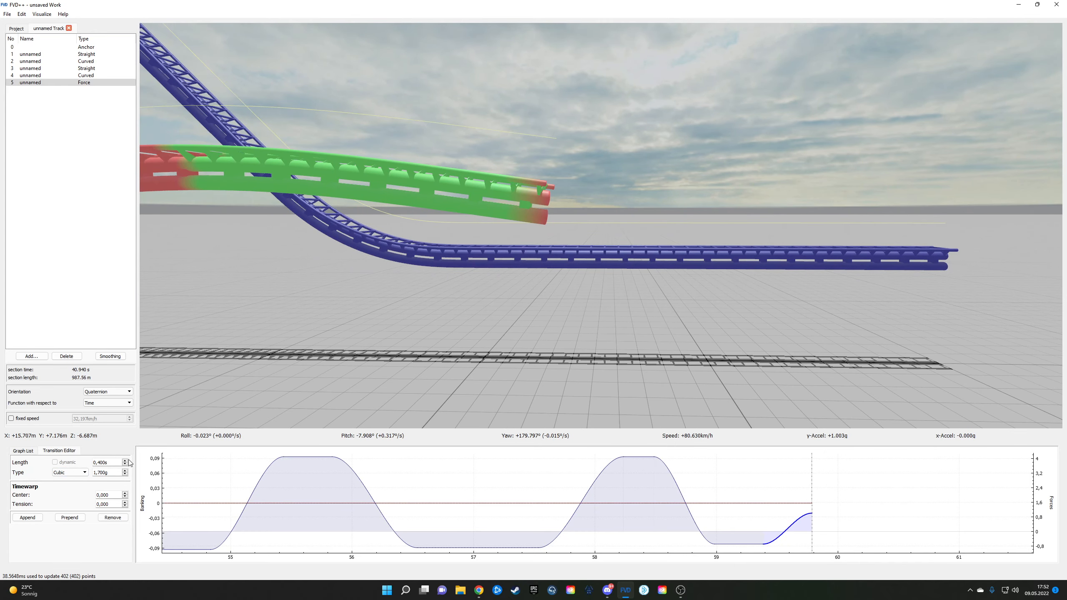
pyautogui.scroll(-7, 114, 461)
pyautogui.scroll(-3, 114, 461)
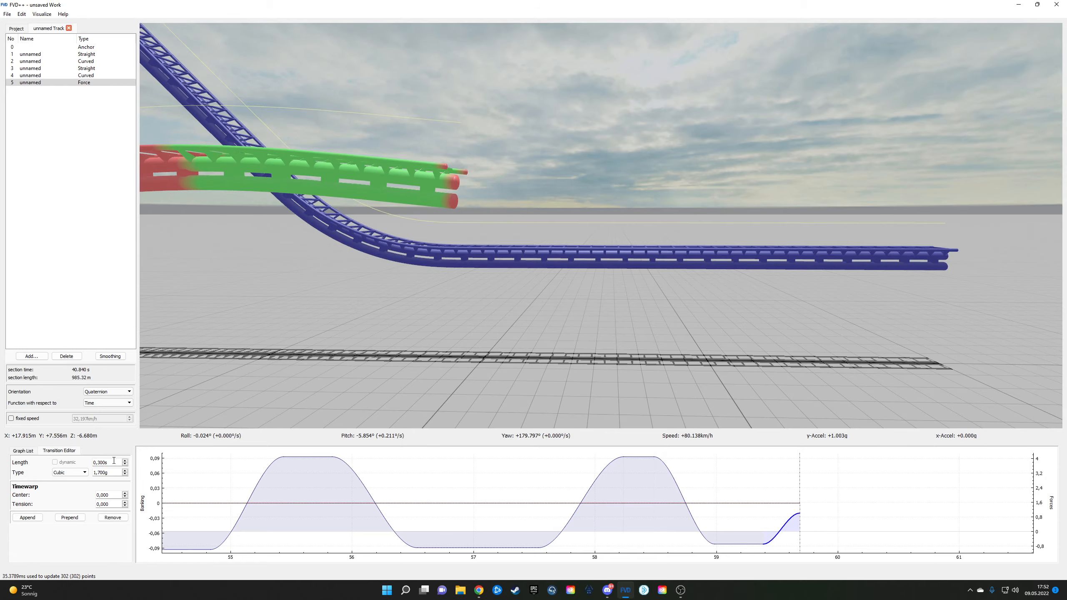
pyautogui.scroll(1, 114, 461)
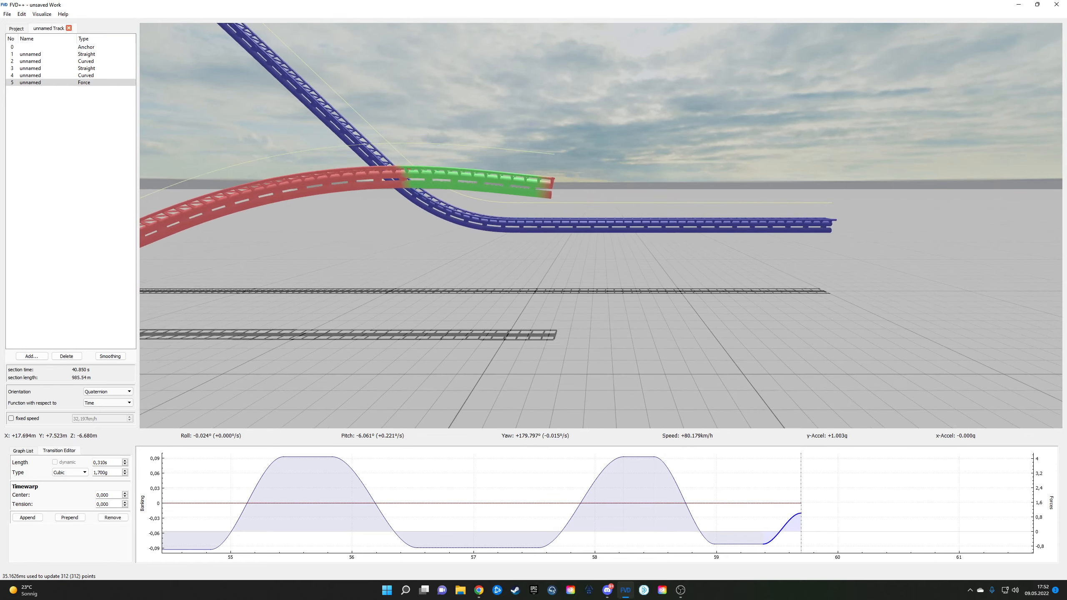
pyautogui.moveTo(269, 379); pyautogui.dragTo(296, 353)
pyautogui.moveTo(342, 349)
pyautogui.mouseDown(button='right')
pyautogui.moveTo(294, 357)
pyautogui.moveTo(315, 378)
pyautogui.moveTo(337, 351)
pyautogui.mouseUp(button='right')
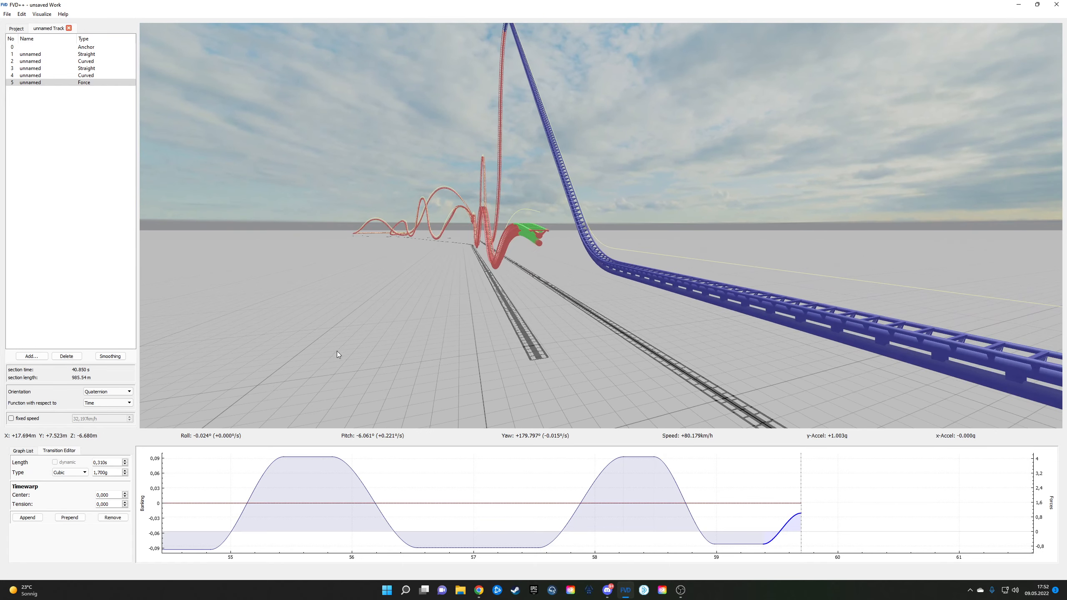
# Step: Add a straight section after the force section and set its heartline length to 15 m
pyautogui.click(41, 357)
pyautogui.click(43, 364)
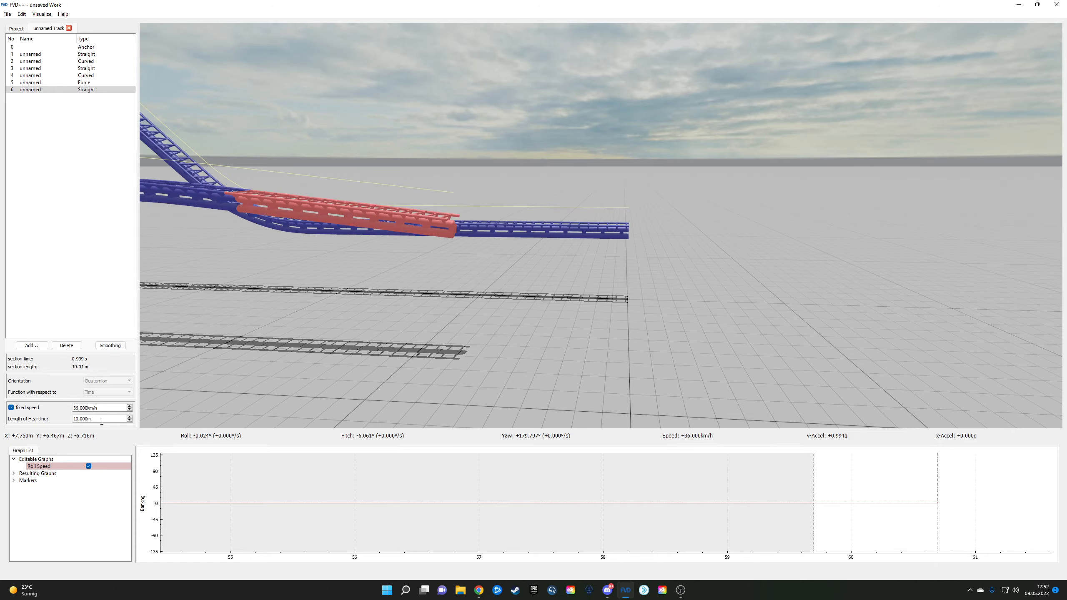
pyautogui.press('Up')
pyautogui.press('Up')
pyautogui.press('Up')
pyautogui.press('Up')
pyautogui.press('Up')
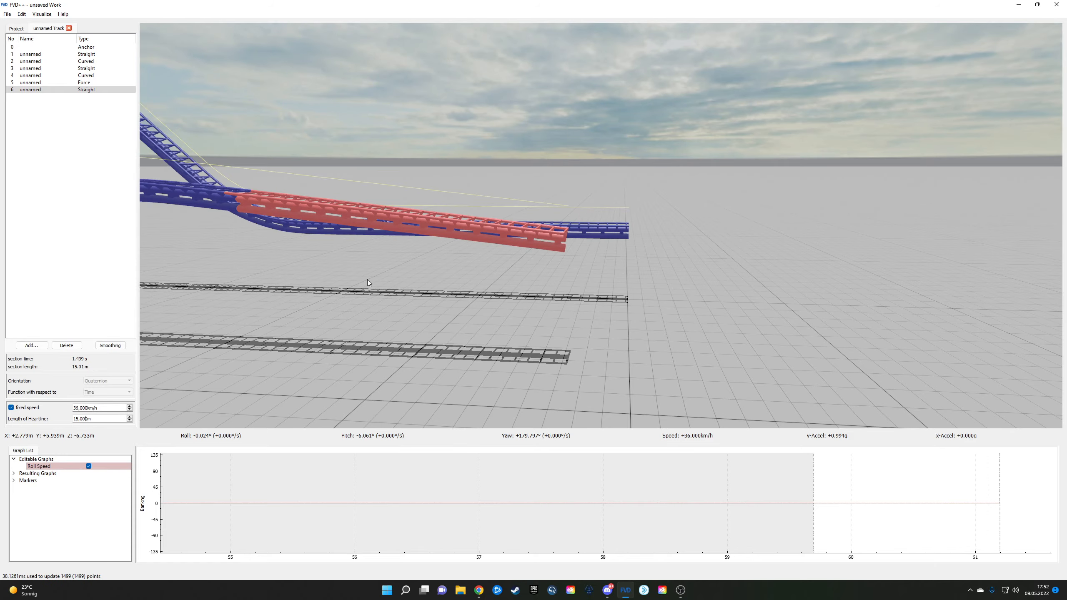
pyautogui.press('d')
pyautogui.moveTo(367, 279); pyautogui.dragTo(244, 268)
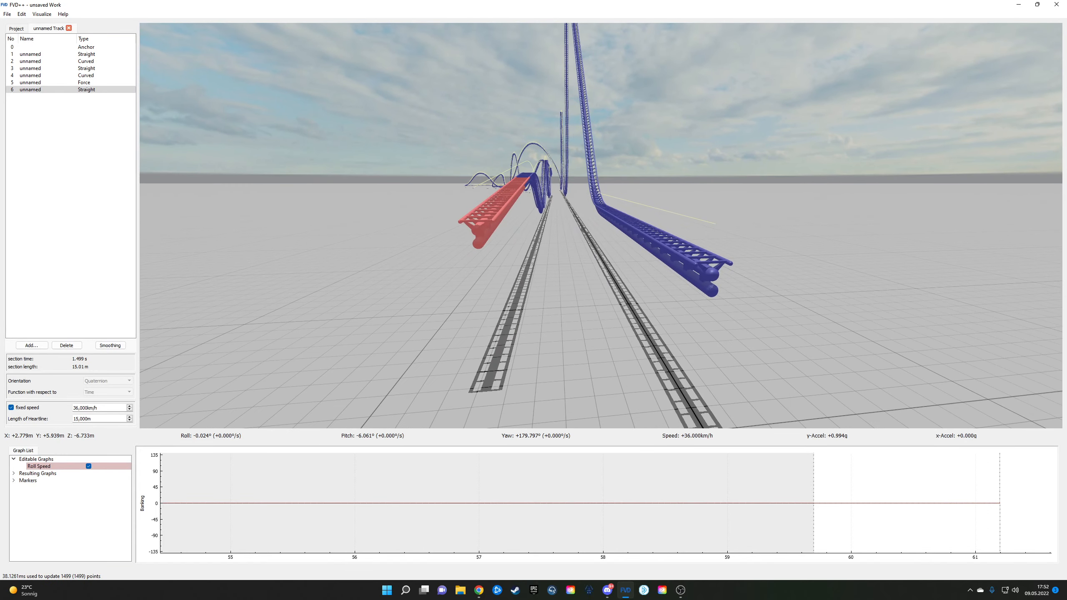
# Step: Lengthen the final straight section's heartline to 16 m and compare its end with the neighbouring station track
pyautogui.press('s')
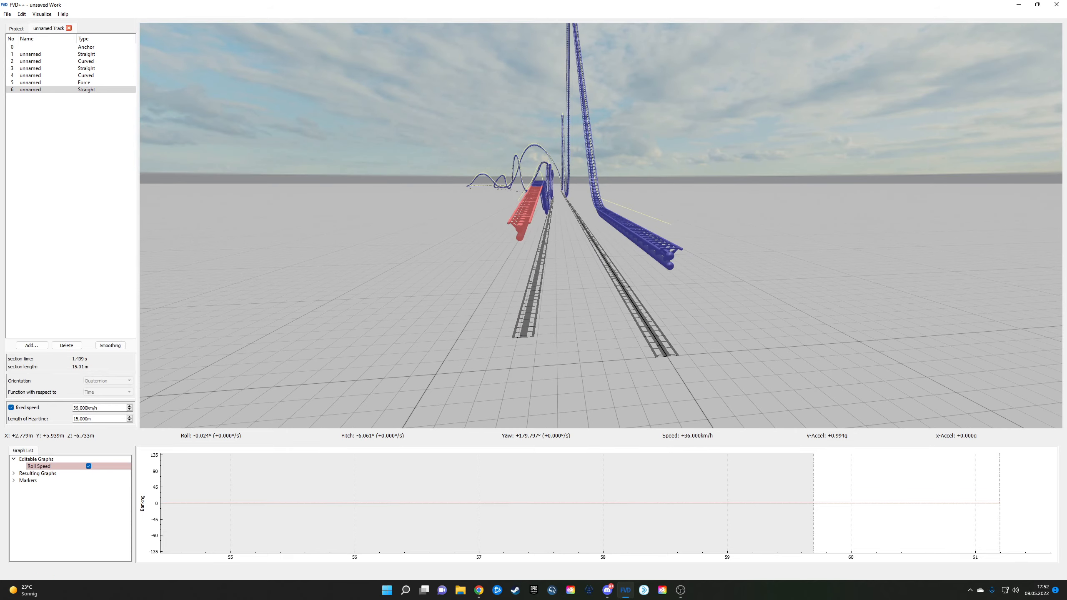
pyautogui.press('w')
pyautogui.press('a')
pyautogui.moveTo(244, 268); pyautogui.dragTo(534, 267)
pyautogui.press('s')
pyautogui.press('w')
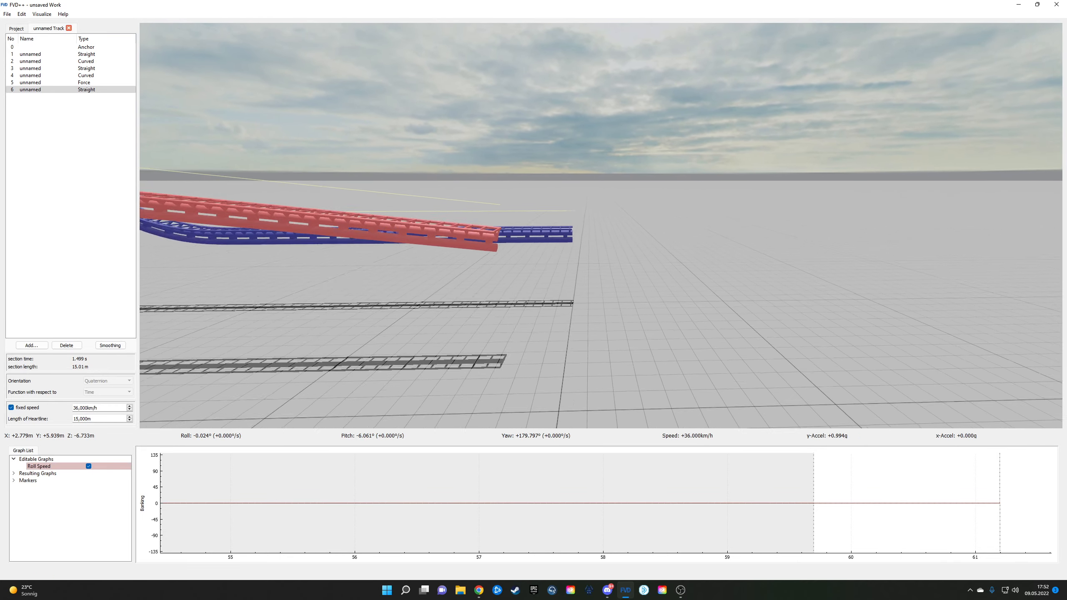
pyautogui.press('w')
pyautogui.scroll(1, 96, 419)
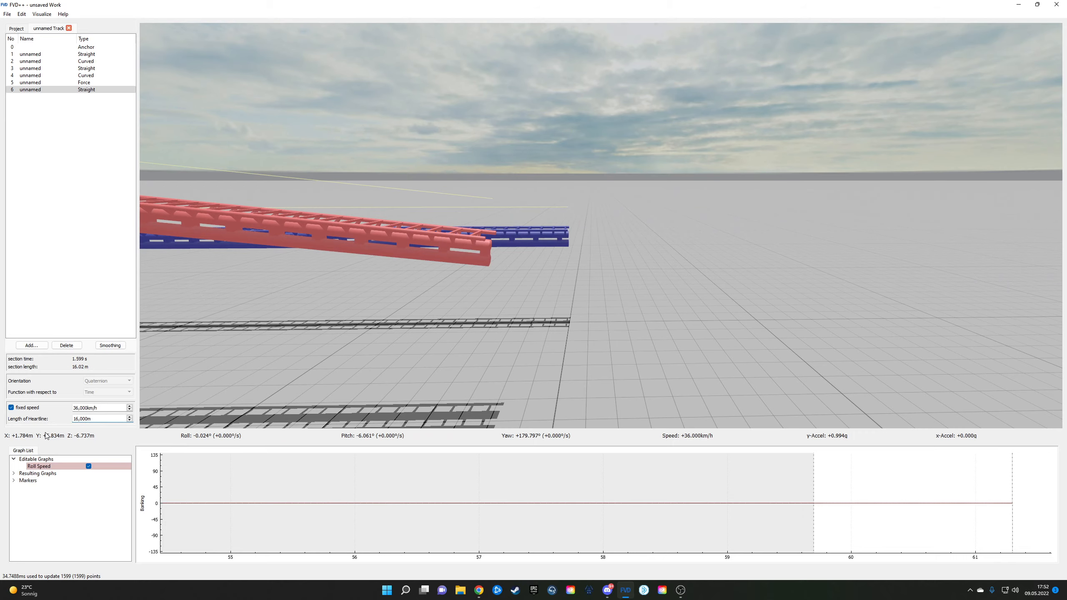
pyautogui.moveTo(260, 319); pyautogui.dragTo(235, 290)
pyautogui.press('s')
pyautogui.press('w')
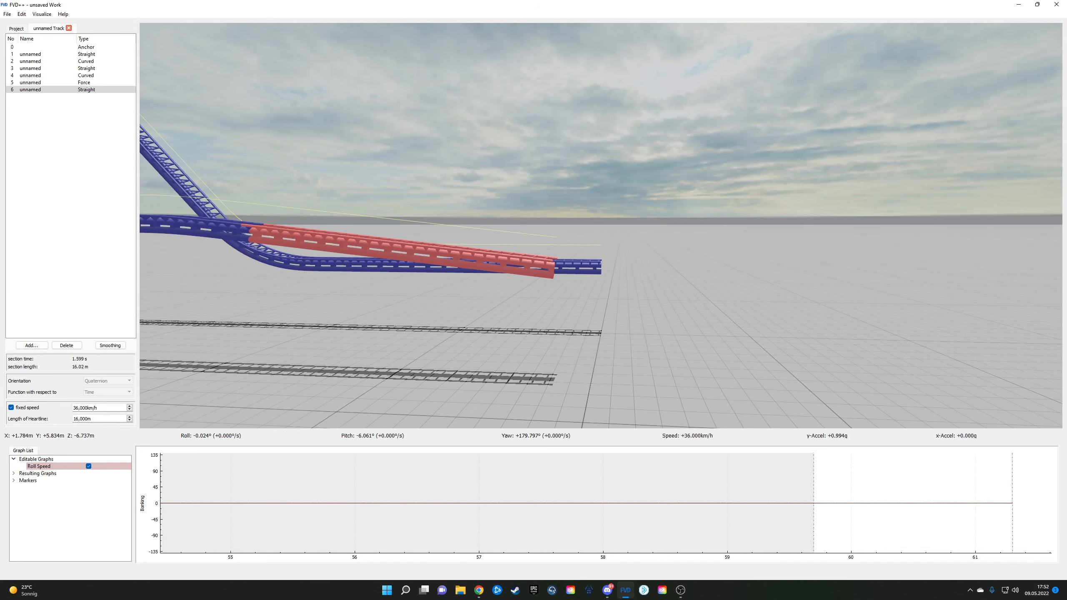
pyautogui.moveTo(235, 290); pyautogui.dragTo(287, 294)
pyautogui.press('s')
pyautogui.press('w')
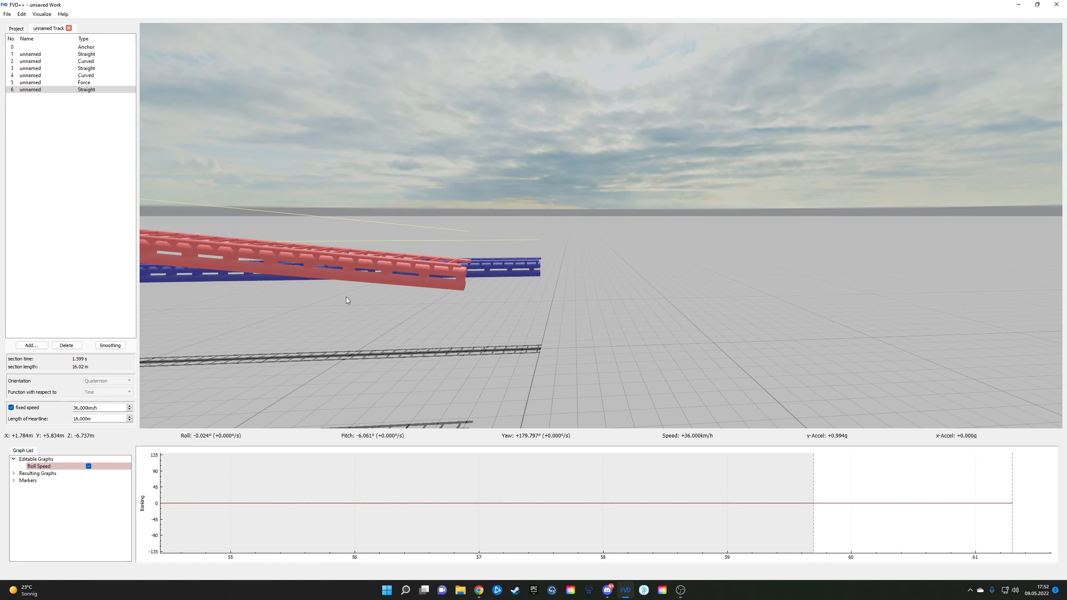
# Step: Add a geometric section after the 16 m straight section
pyautogui.click(38, 344)
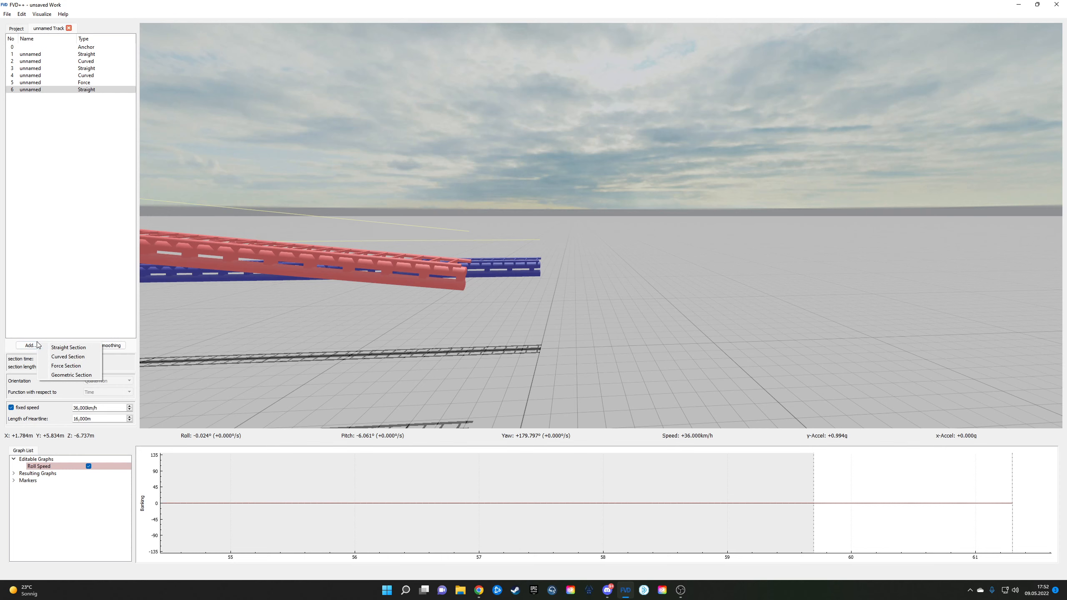
pyautogui.click(69, 375)
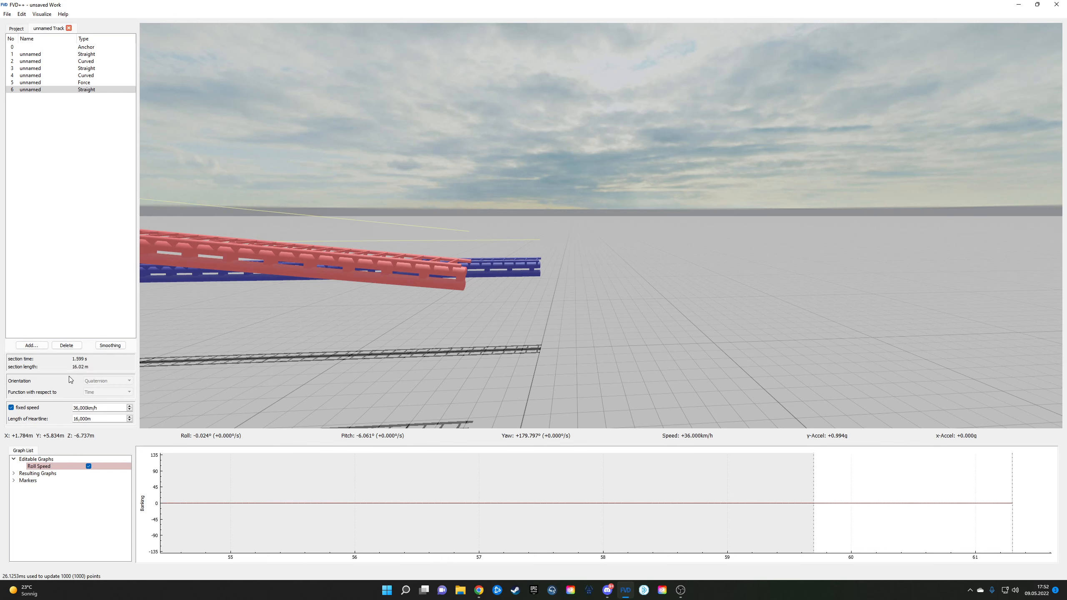
pyautogui.moveTo(791, 488); pyautogui.dragTo(272, 488)
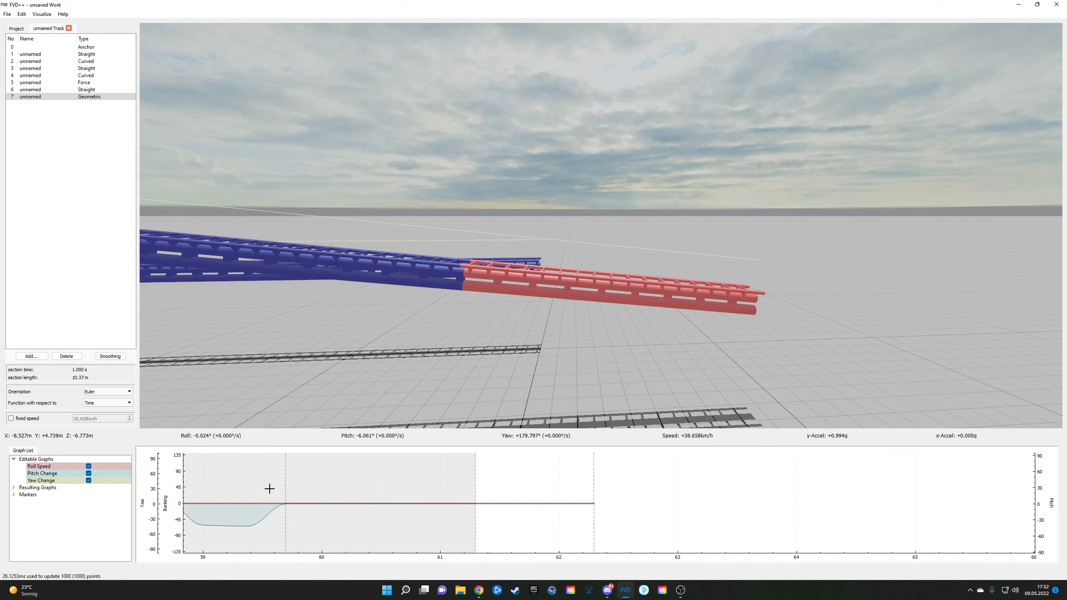
pyautogui.scroll(3, 550, 512)
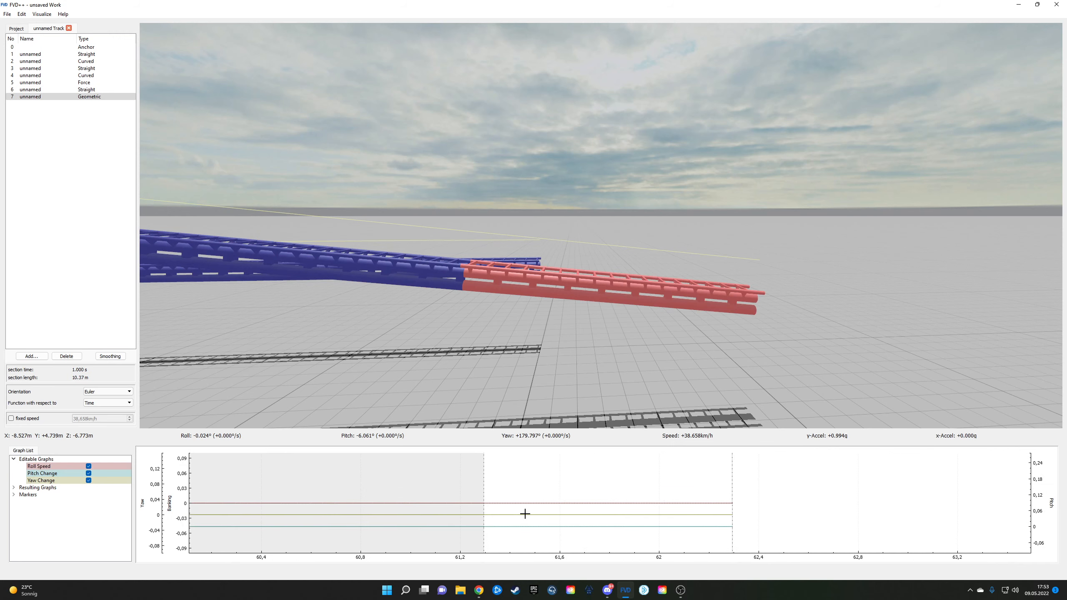
pyautogui.moveTo(595, 333)
pyautogui.mouseDown()
pyautogui.moveTo(706, 378)
pyautogui.moveTo(609, 336)
pyautogui.mouseUp()
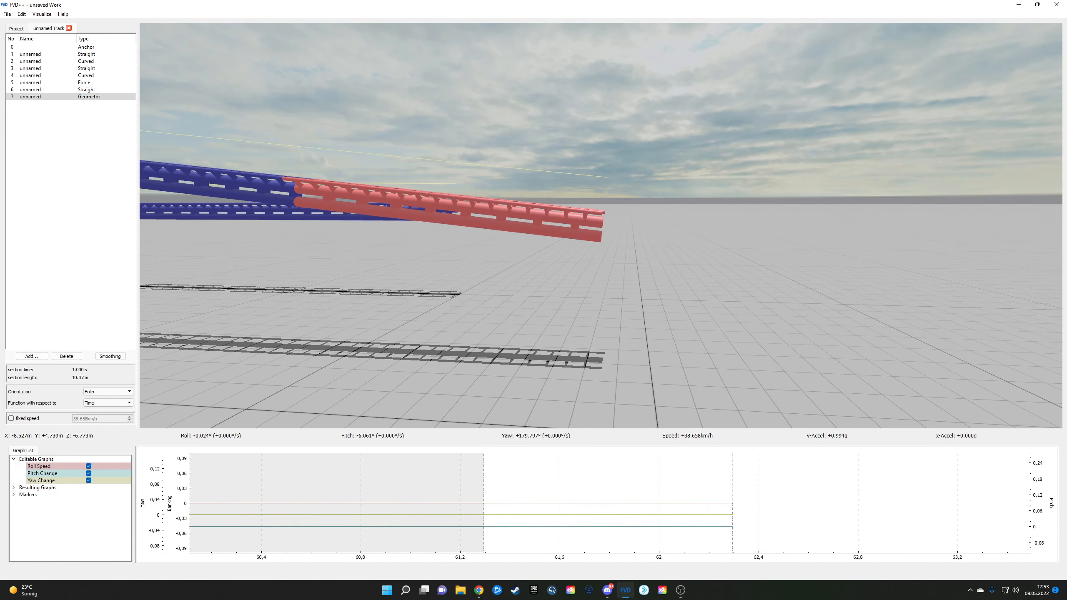
pyautogui.moveTo(609, 336); pyautogui.dragTo(582, 347)
# Step: Select the geometric section's pitch, roll and yaw curves in turn to examine which graph controls which rotation
pyautogui.click(647, 526)
pyautogui.moveTo(662, 388); pyautogui.dragTo(601, 397)
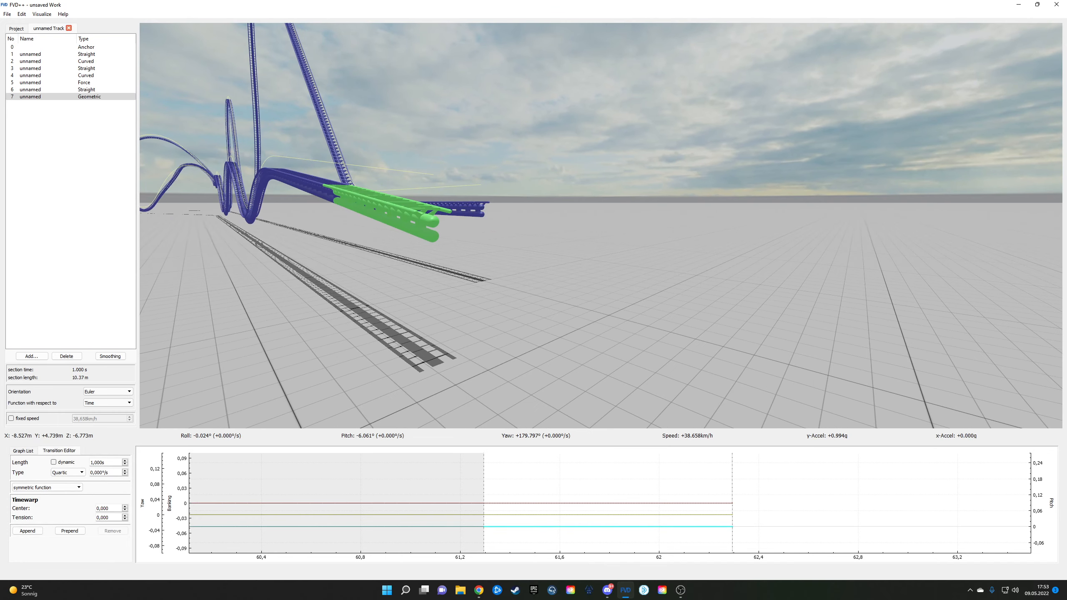
pyautogui.click(596, 515)
pyautogui.click(596, 502)
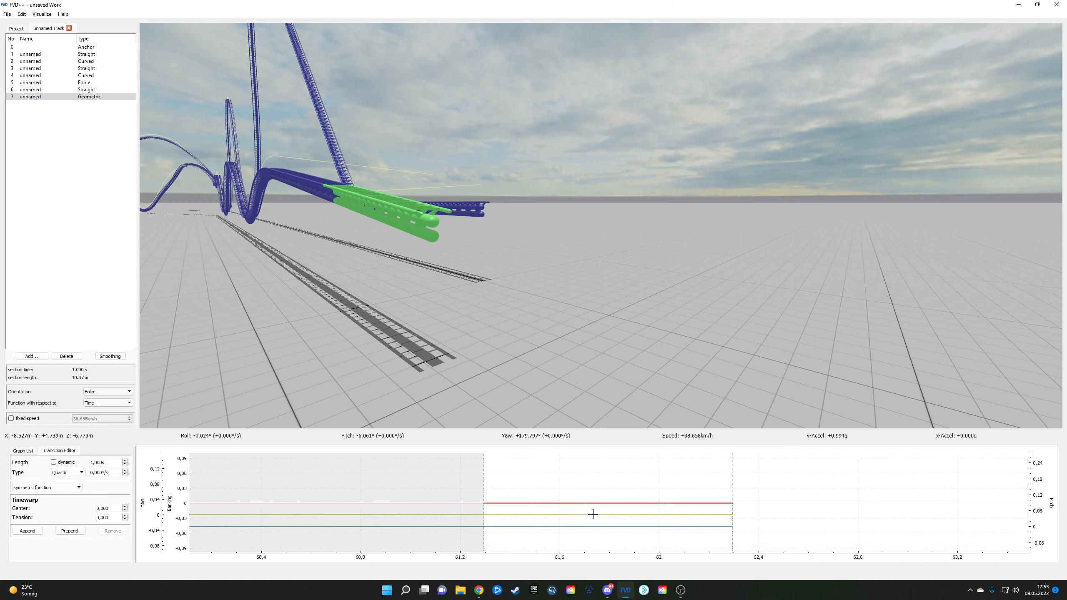
pyautogui.click(593, 514)
pyautogui.click(584, 526)
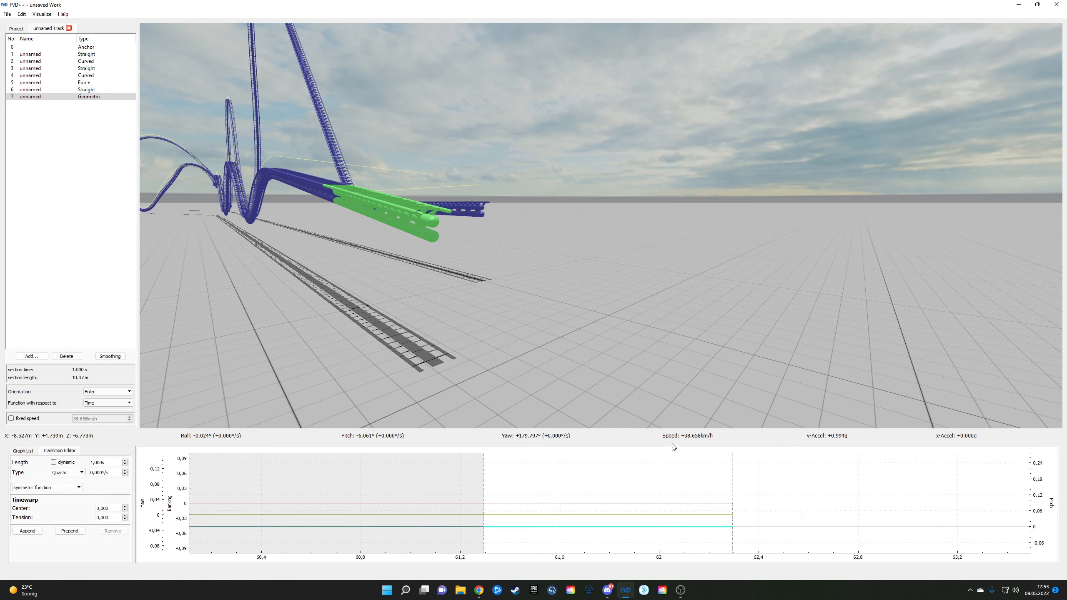
pyautogui.click(608, 498)
pyautogui.click(600, 503)
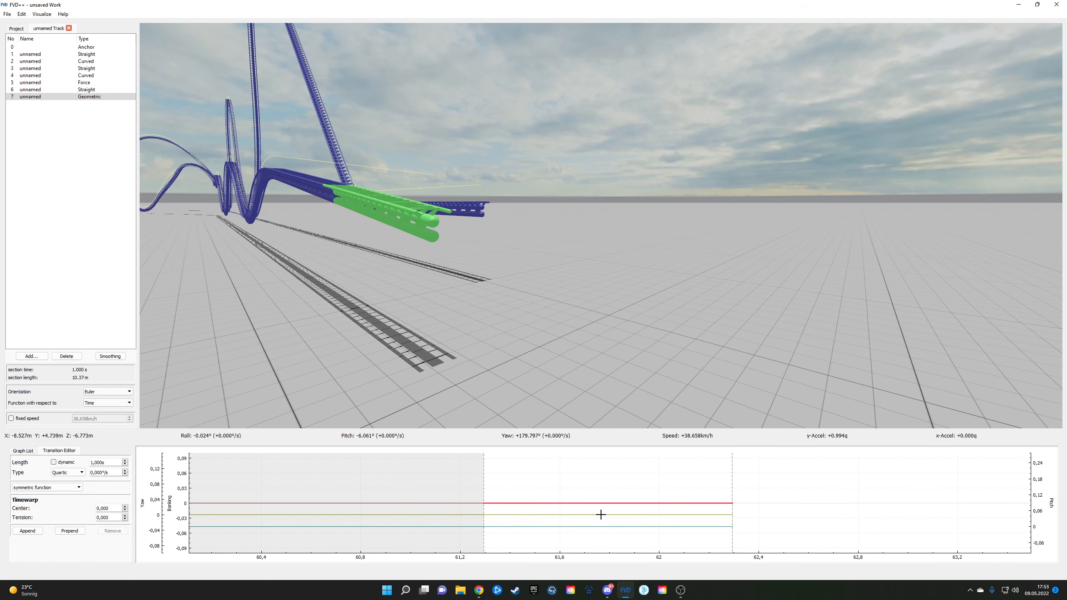
pyautogui.click(600, 515)
pyautogui.click(594, 527)
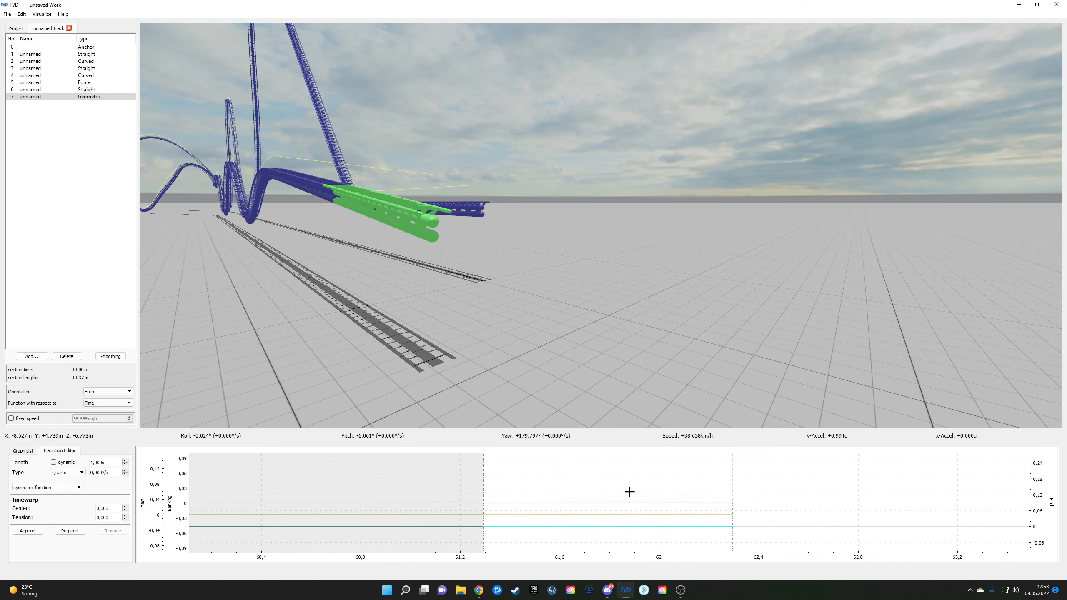
# Step: Set the geometric section's 1 s quartic pitch transition to 11.4°/s to level the track end
pyautogui.moveTo(399, 397); pyautogui.dragTo(515, 385)
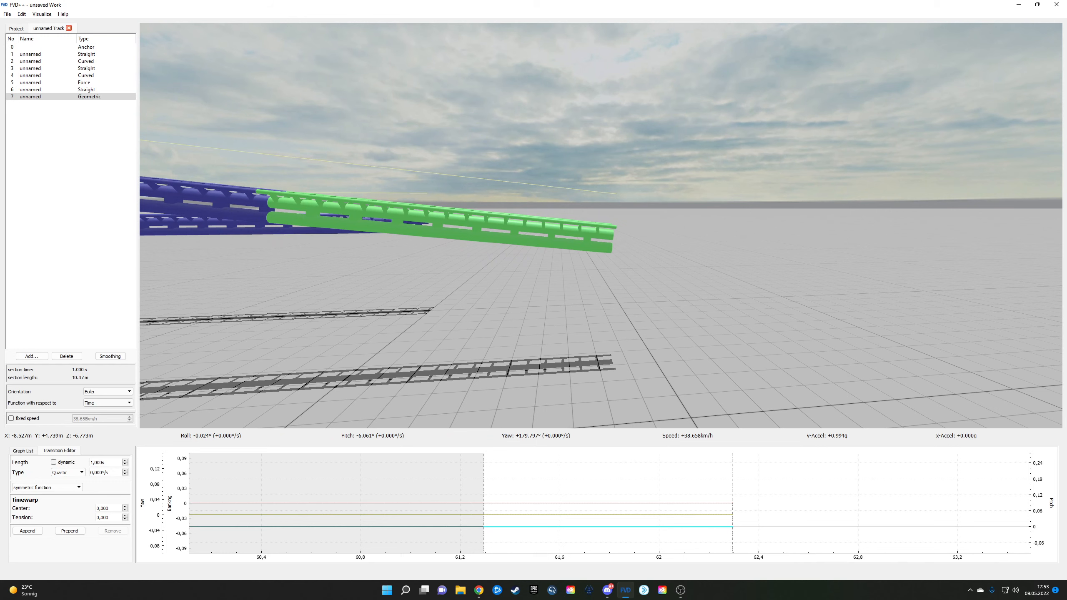
pyautogui.moveTo(378, 379); pyautogui.dragTo(345, 393)
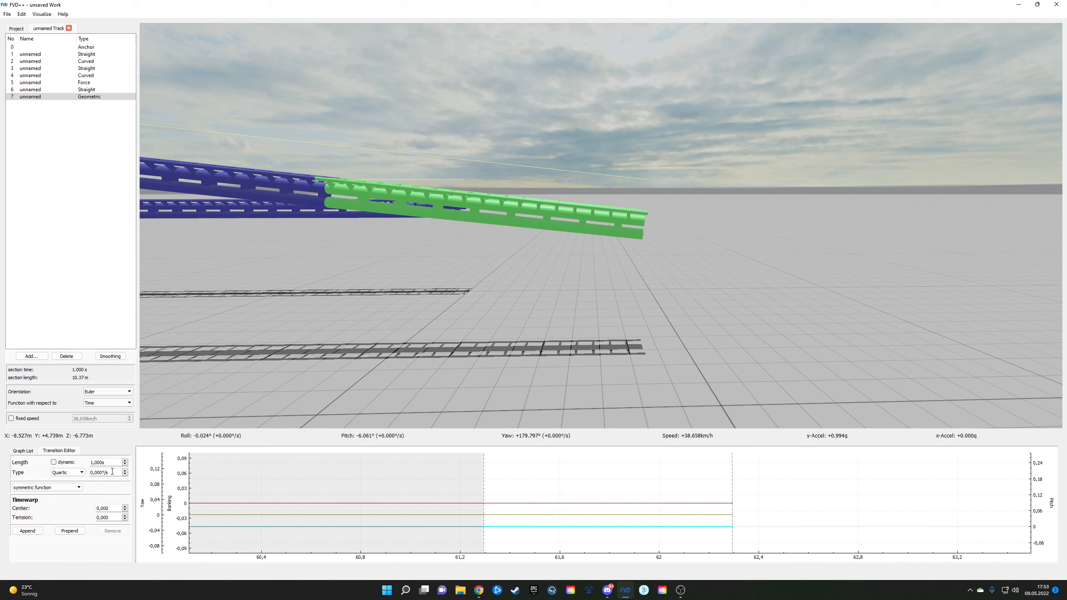
pyautogui.scroll(4, 112, 471)
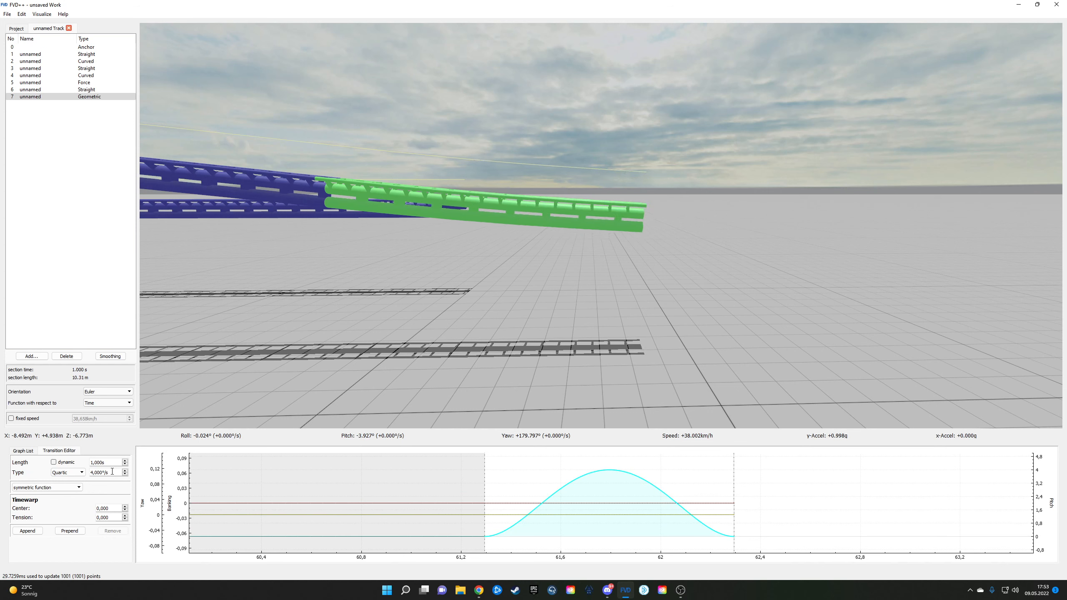
pyautogui.scroll(7, 112, 471)
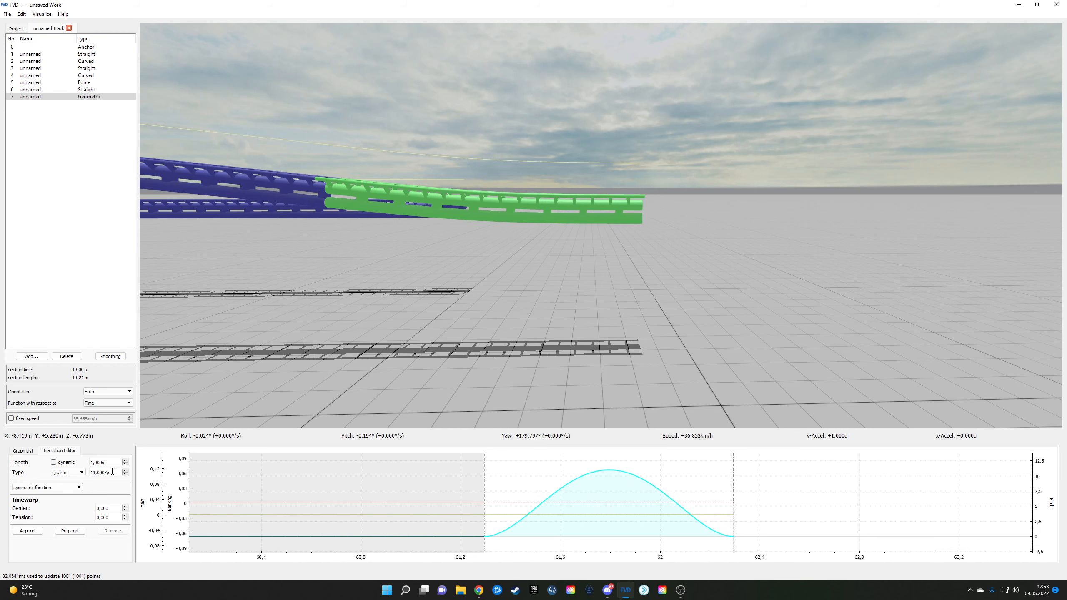
pyautogui.scroll(5, 112, 471)
pyautogui.scroll(-1, 112, 471)
pyautogui.scroll(-1, 112, 470)
pyautogui.scroll(1, 112, 471)
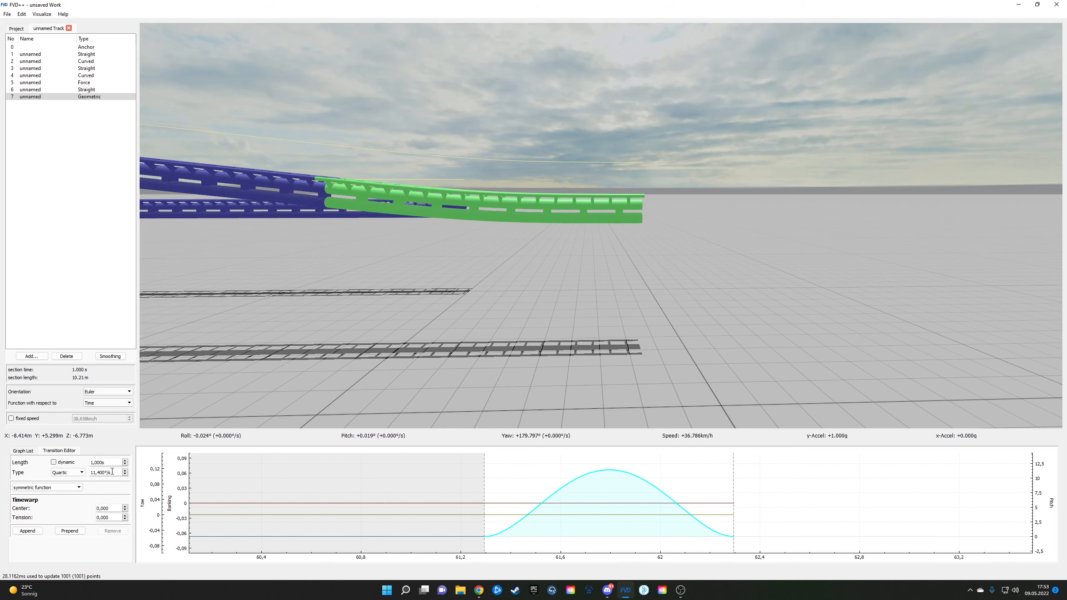
# Step: Fine-tune the pitch transition's timewarp with center -0.04 and tension -0.03 to bring the end pitch to zero
pyautogui.press('w')
pyautogui.moveTo(386, 401); pyautogui.dragTo(359, 413)
pyautogui.press('s')
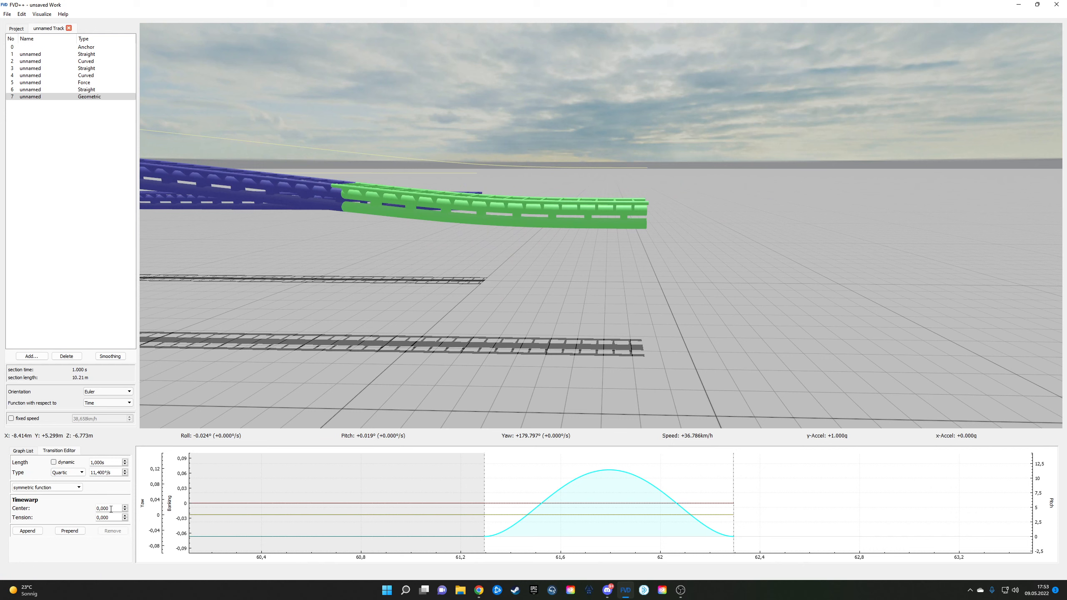
pyautogui.scroll(-1, 111, 509)
pyautogui.scroll(-1, 110, 509)
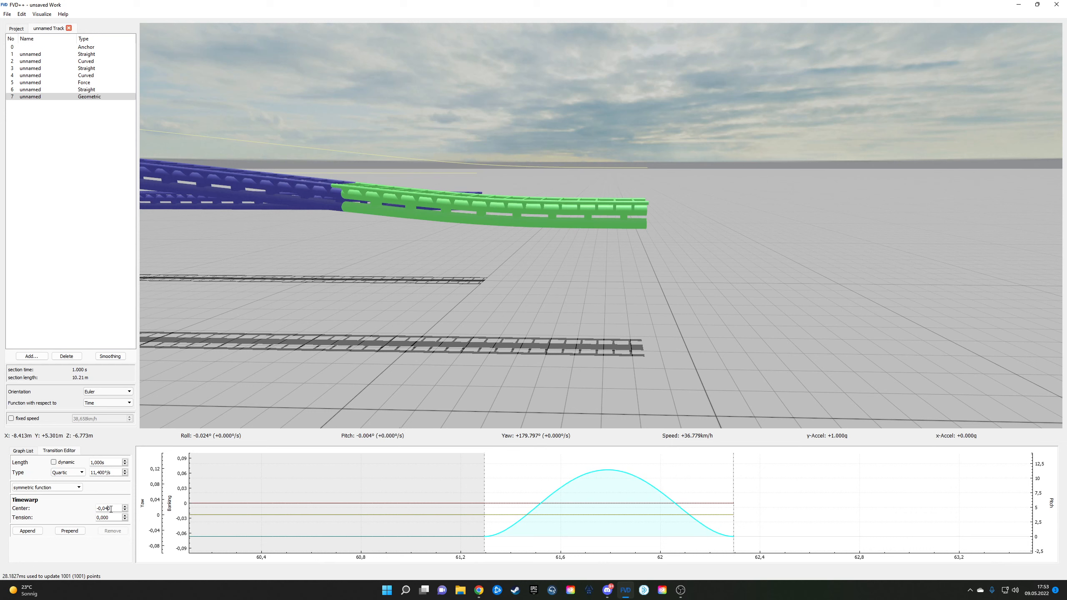
pyautogui.scroll(-1, 111, 519)
pyautogui.scroll(-1, 112, 520)
pyautogui.scroll(1, 114, 516)
pyautogui.scroll(1, 114, 516)
pyautogui.scroll(-1, 114, 516)
pyautogui.moveTo(521, 295); pyautogui.dragTo(387, 307)
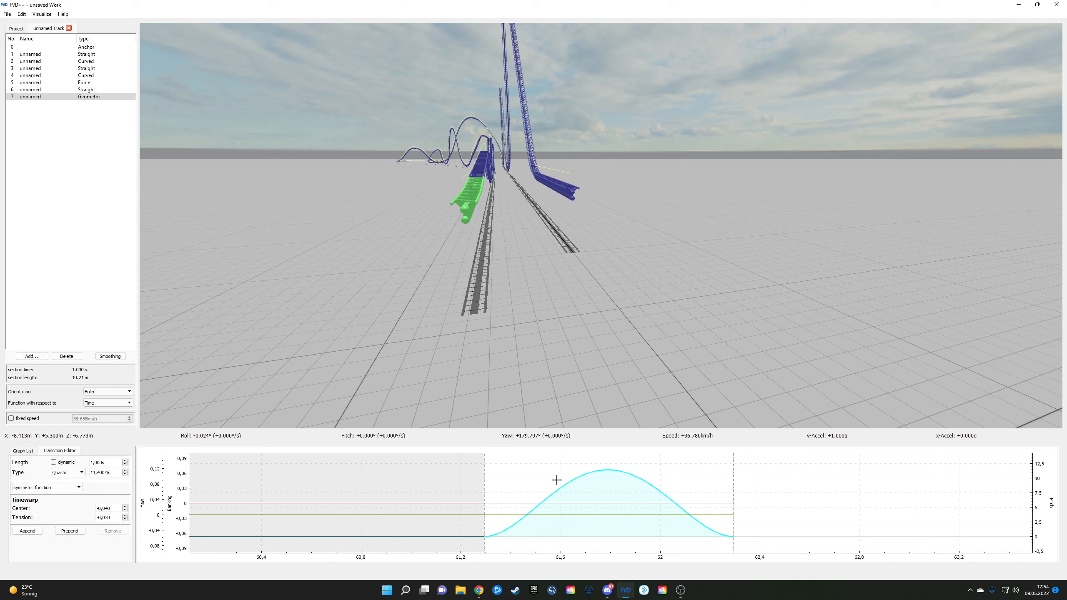
# Step: Shorten the geometric section's roll transition to 0.1 s and append a second roll transition with dynamic length
pyautogui.click(599, 502)
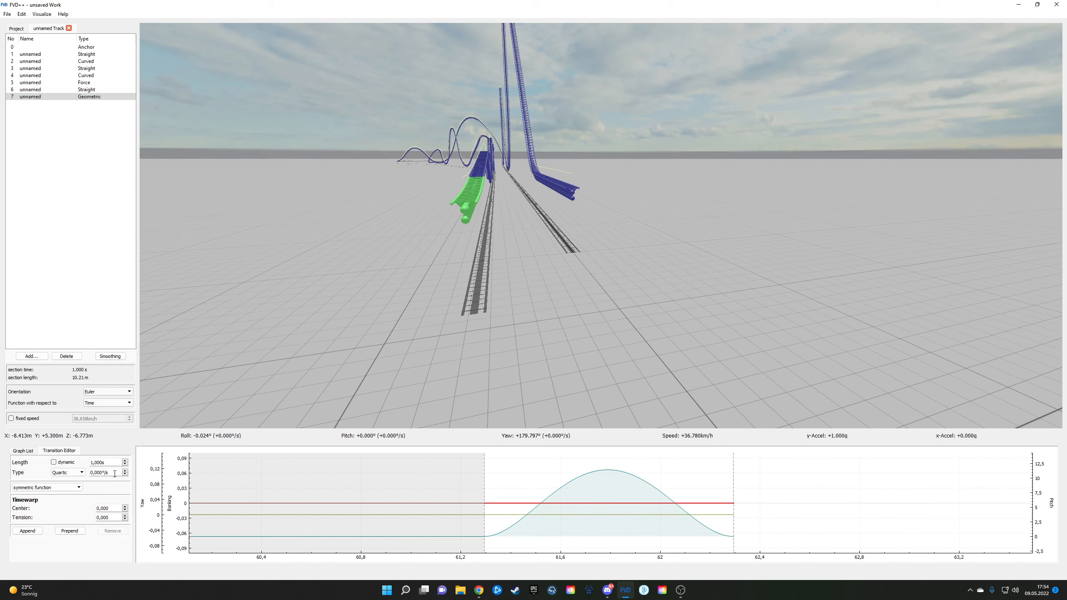
pyautogui.scroll(1, 112, 473)
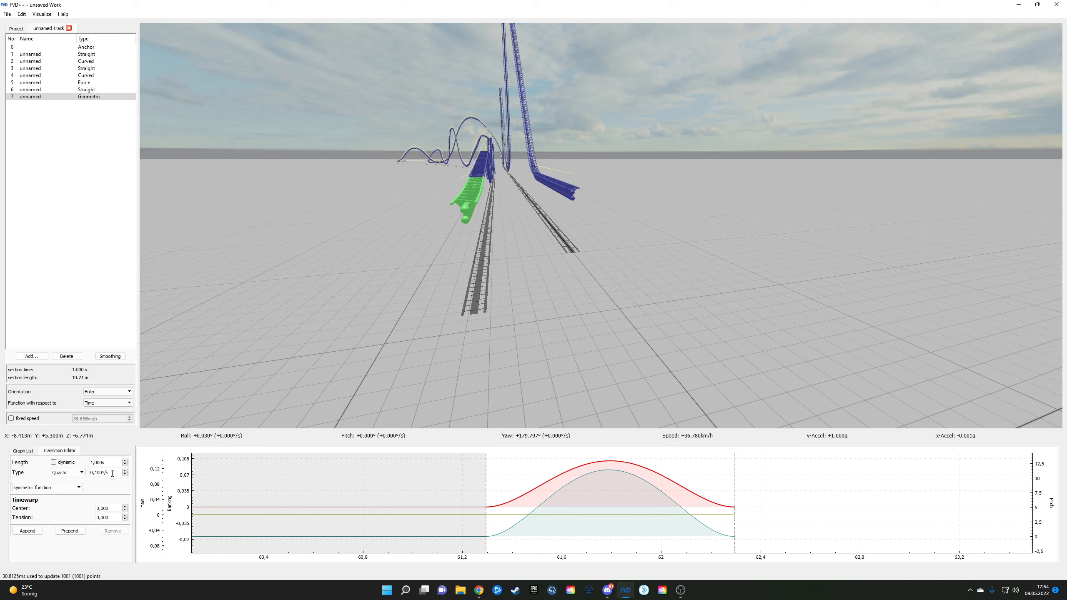
pyautogui.scroll(-1, 112, 473)
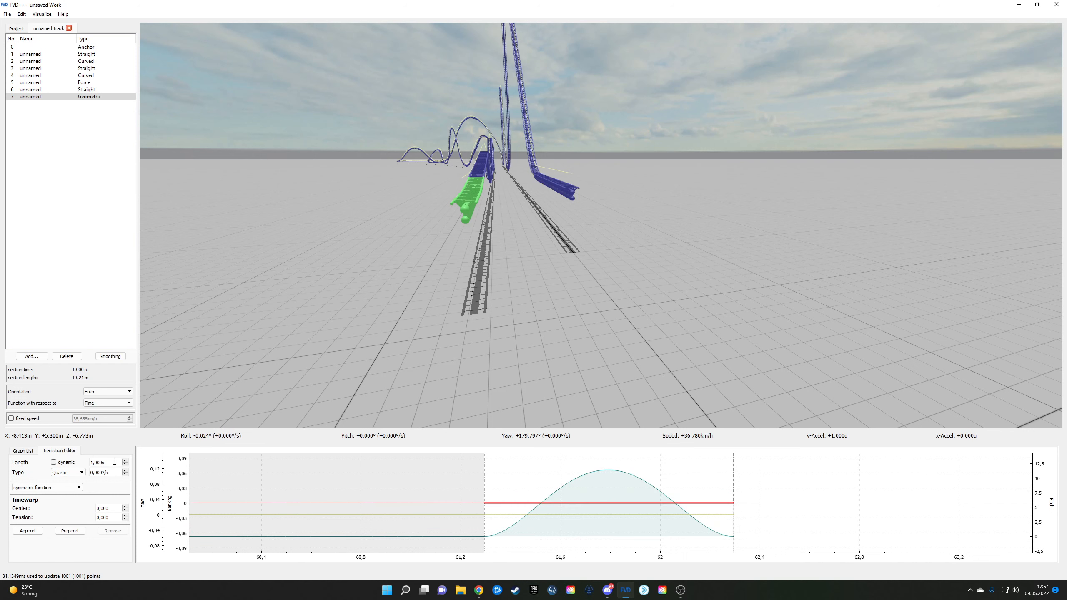
pyautogui.scroll(-9, 115, 462)
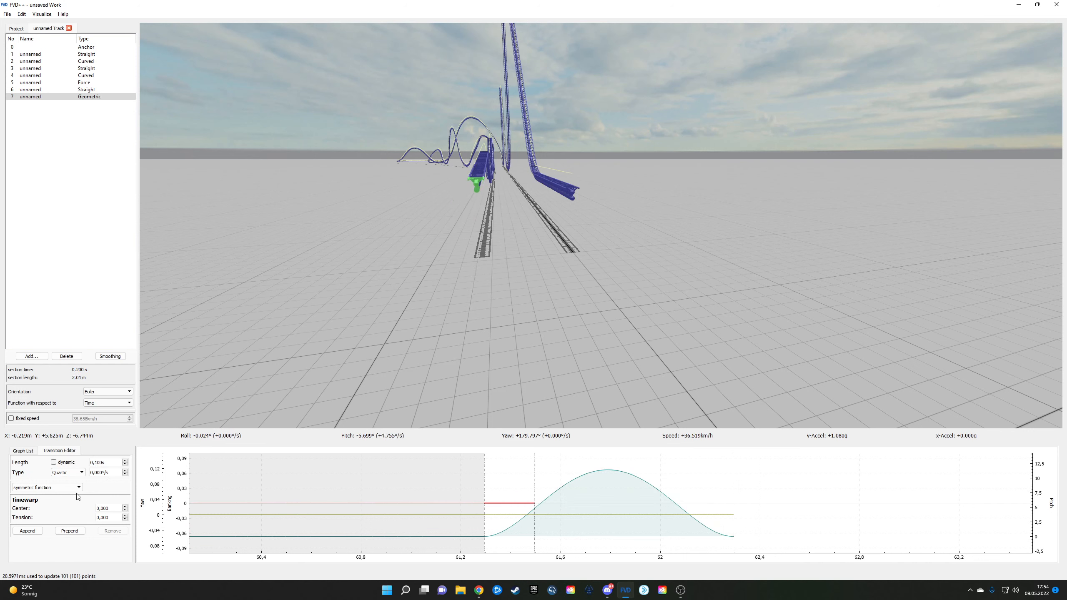
pyautogui.click(23, 533)
pyautogui.click(55, 462)
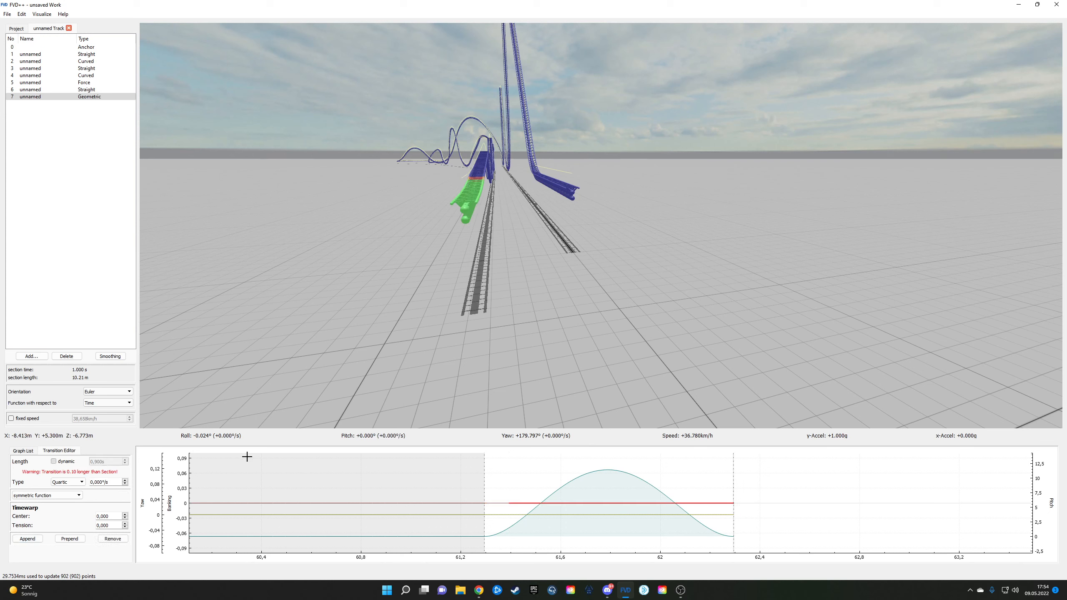
# Step: Set the first roll transition to 0.1°/s with a length of 0.45 s to zero the end roll
pyautogui.click(497, 503)
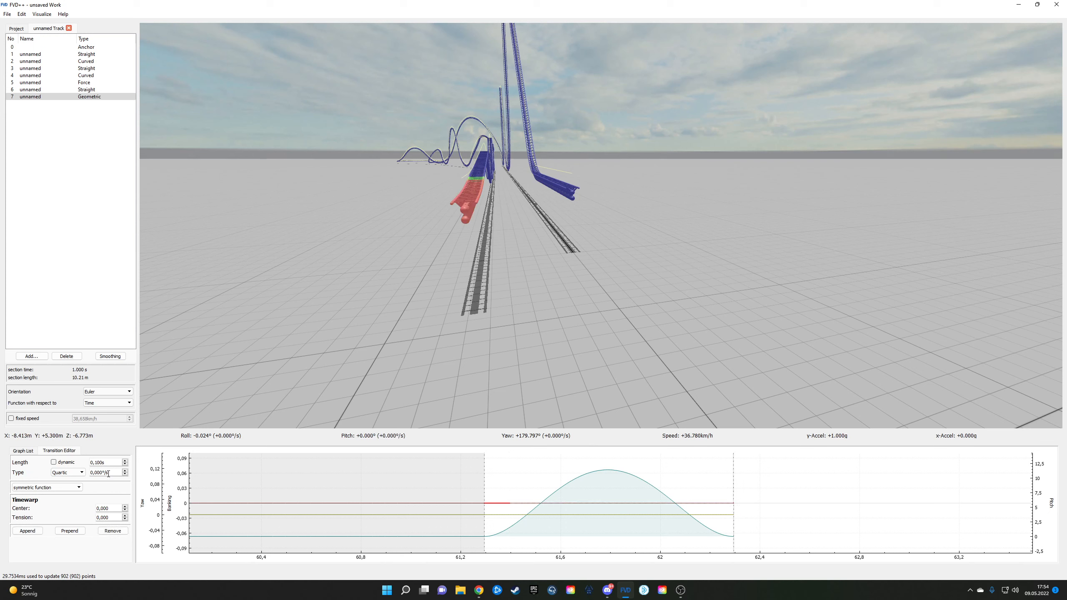
pyautogui.scroll(1, 108, 474)
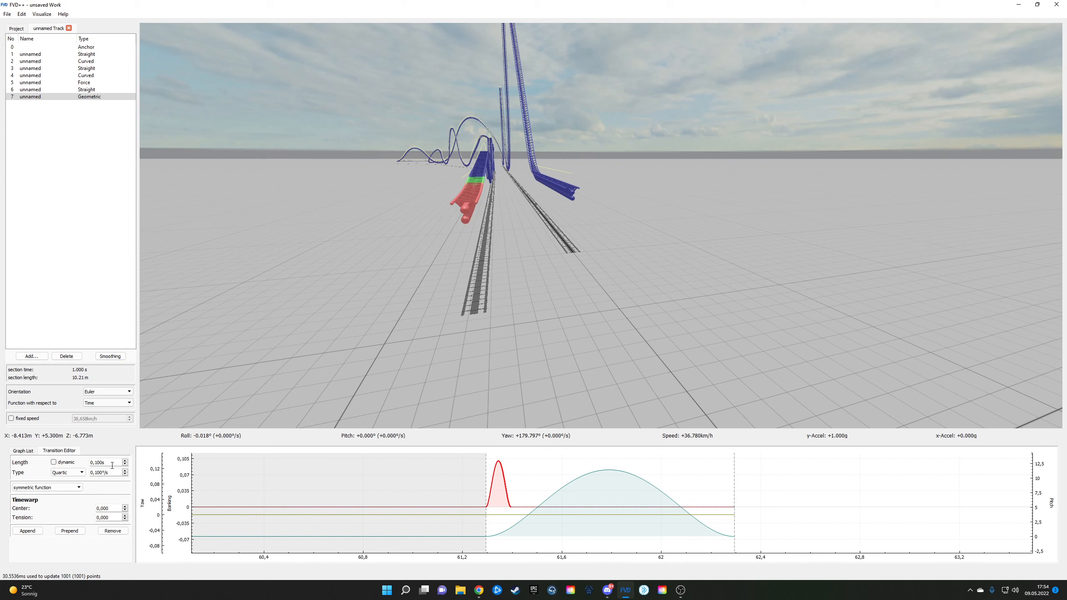
pyautogui.scroll(2, 112, 465)
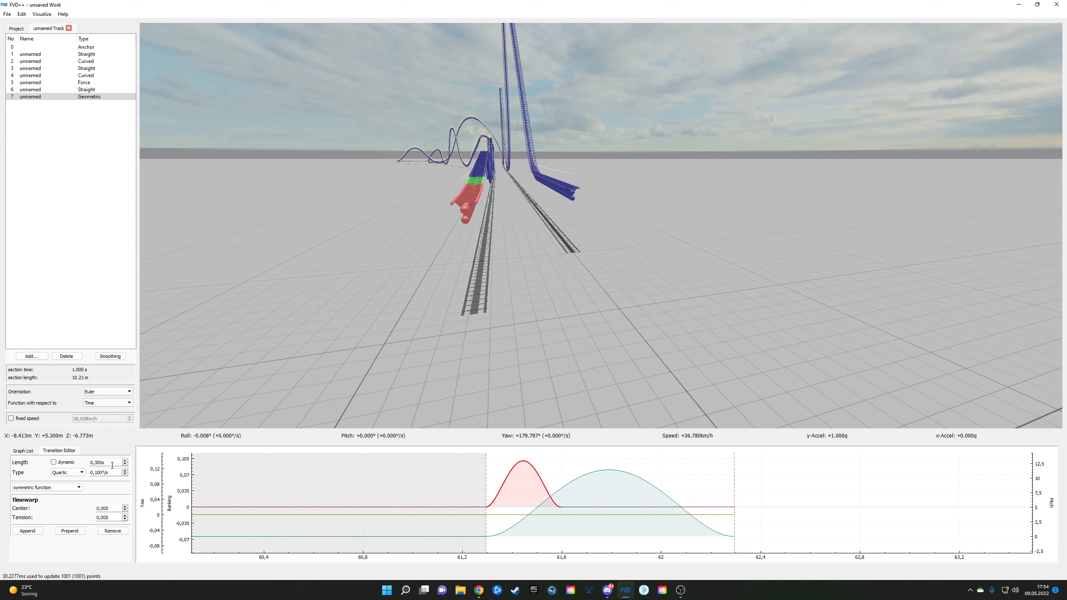
pyautogui.scroll(1, 112, 465)
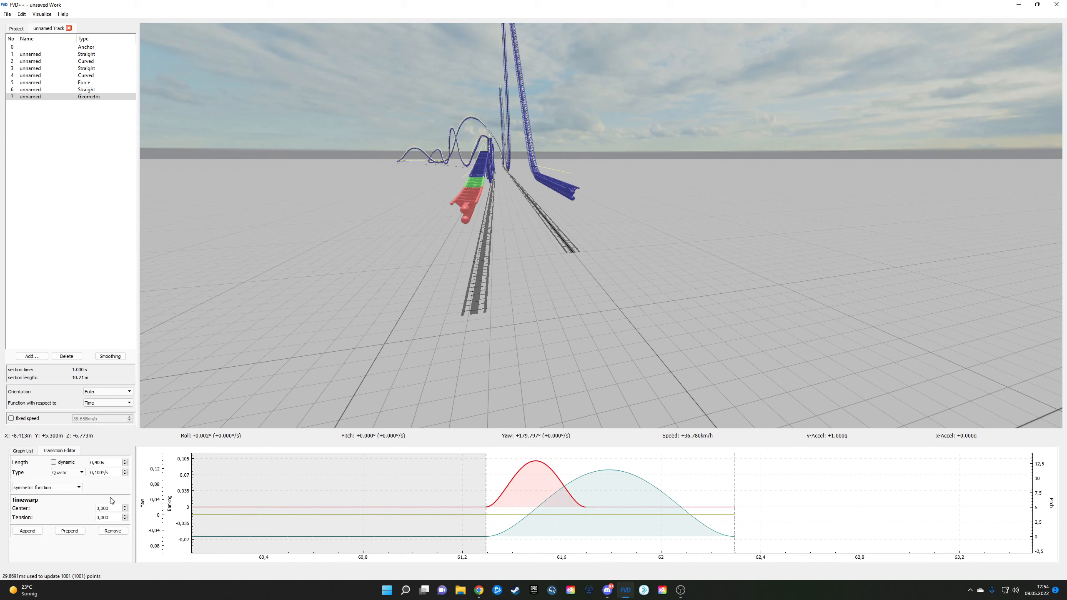
pyautogui.scroll(1, 111, 508)
pyautogui.scroll(-1, 111, 509)
pyautogui.scroll(-1, 111, 508)
pyautogui.scroll(1, 111, 508)
pyautogui.scroll(1, 114, 461)
pyautogui.scroll(4, 114, 461)
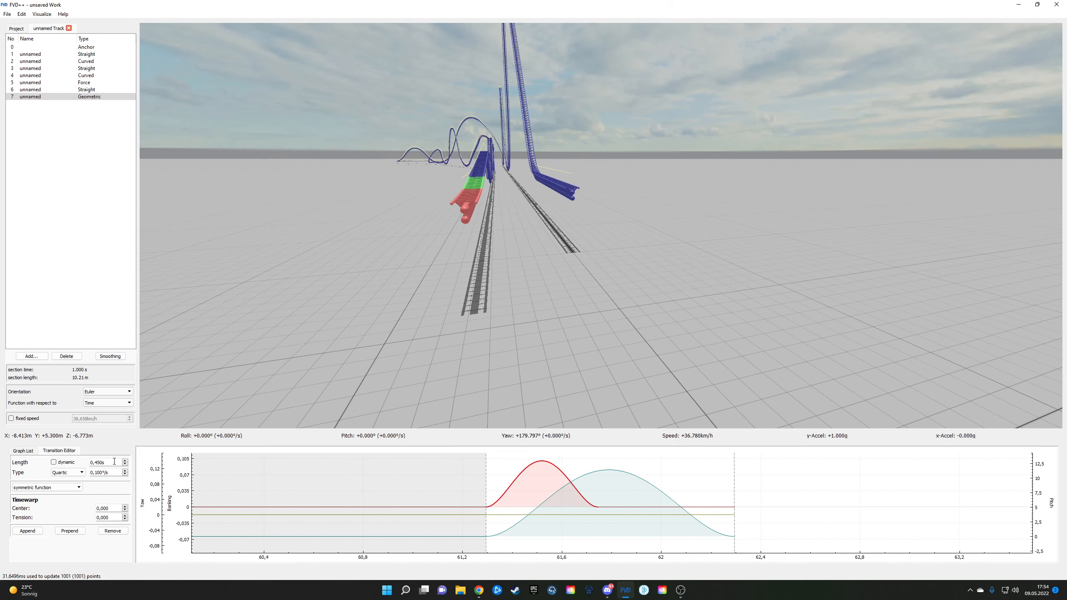
# Step: Set the geometric section's 1 s yaw transition to 0.4°/s to straighten the track end
pyautogui.press('a')
pyautogui.moveTo(436, 294); pyautogui.dragTo(556, 326)
pyautogui.press('w')
pyautogui.press('s')
pyautogui.press('d')
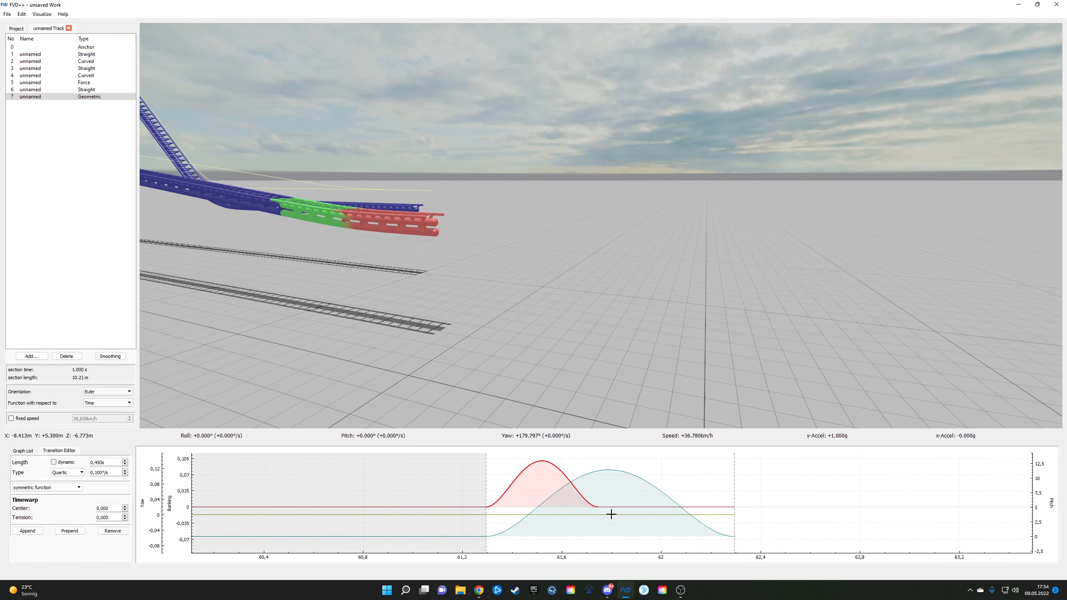
pyautogui.click(611, 514)
pyautogui.scroll(1, 112, 474)
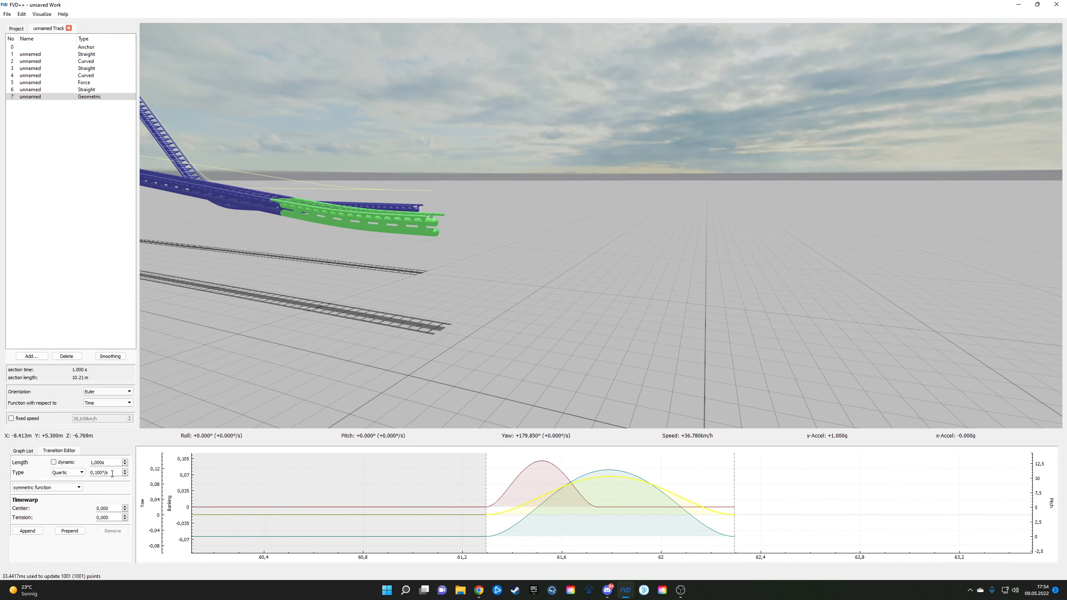
pyautogui.scroll(2, 112, 474)
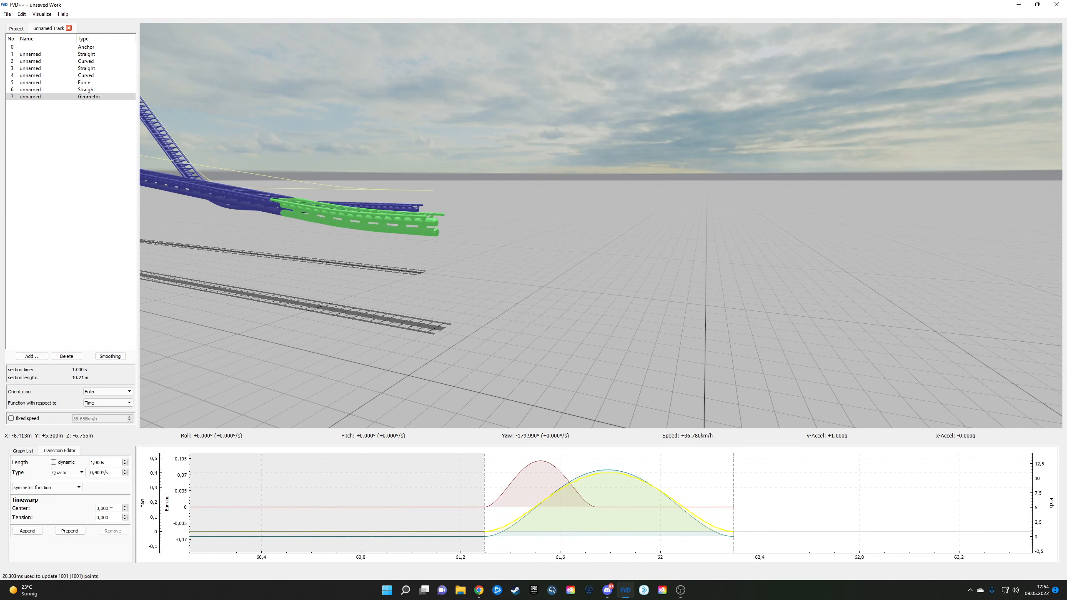
# Step: Fine-tune the yaw transition's timewarp with center -0.53 to bring the end yaw to exactly 180°
pyautogui.scroll(-20, 111, 510)
pyautogui.scroll(-10, 111, 510)
pyautogui.moveTo(542, 374); pyautogui.dragTo(425, 418)
pyautogui.press('d')
pyautogui.moveTo(503, 305); pyautogui.dragTo(577, 358)
pyautogui.press('a')
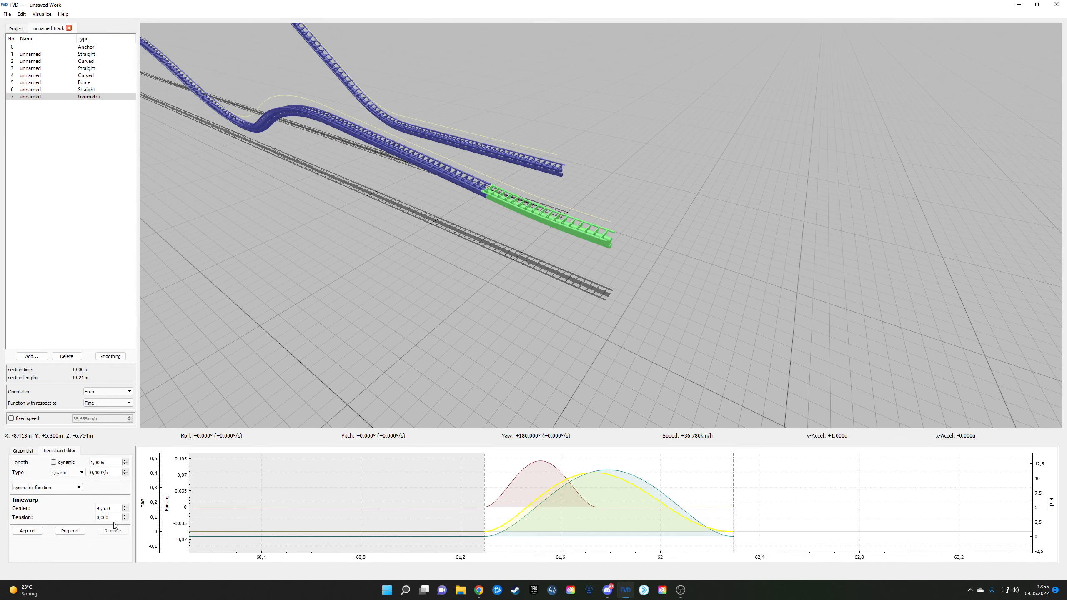
pyautogui.scroll(1, 112, 518)
pyautogui.scroll(-1, 112, 517)
pyautogui.scroll(1, 112, 517)
# Step: Examine the levelled end of the geometric section from several angles around the track
pyautogui.press('d')
pyautogui.moveTo(420, 319); pyautogui.dragTo(459, 298)
pyautogui.press('w')
pyautogui.press('a')
pyautogui.press('d')
pyautogui.press('a')
pyautogui.press('w')
pyautogui.press('s')
pyautogui.press('w')
pyautogui.moveTo(319, 288); pyautogui.dragTo(423, 341)
pyautogui.press('s')
# Step: Append a 10 m straight section after the geometric section and view it from the track
pyautogui.click(44, 356)
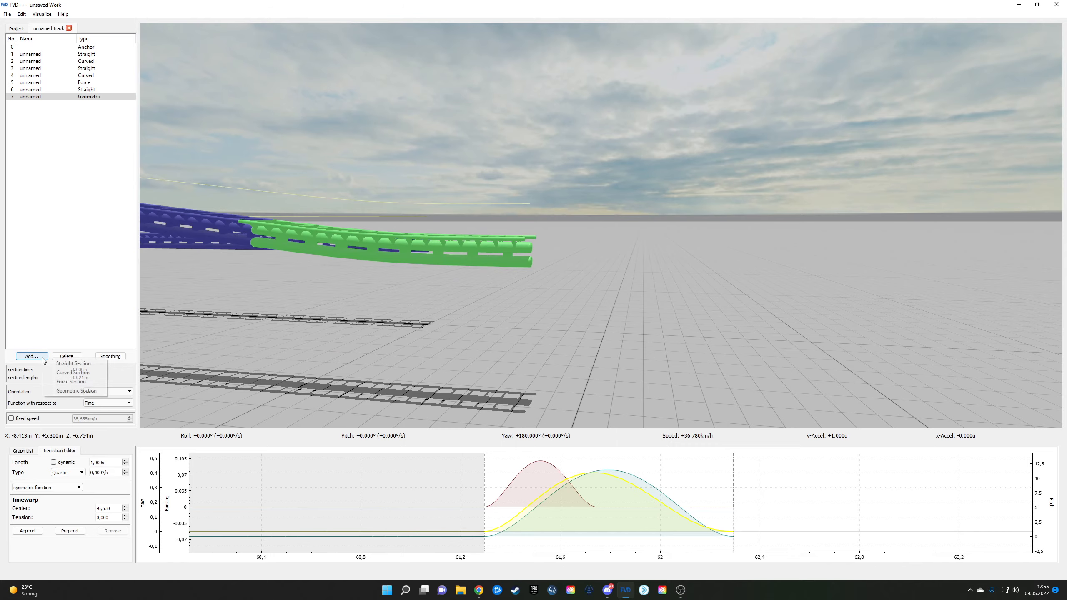
pyautogui.click(78, 364)
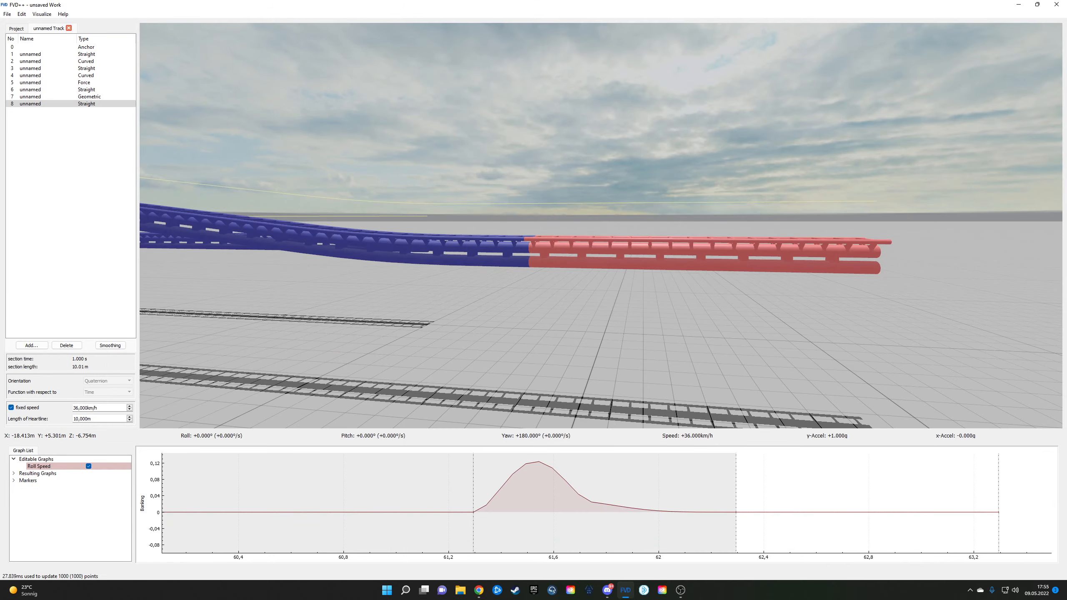
pyautogui.rightClick(302, 273)
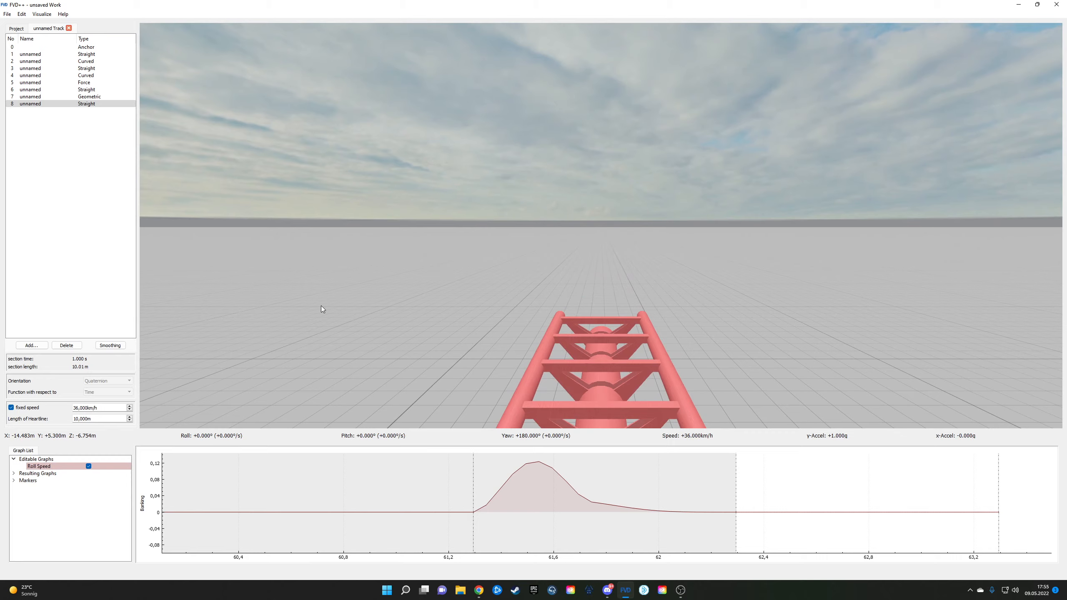
# Step: Lengthen the sloped straight section before the geometric section to 18.8 m to lower the track end to about 5 m
pyautogui.click(93, 90)
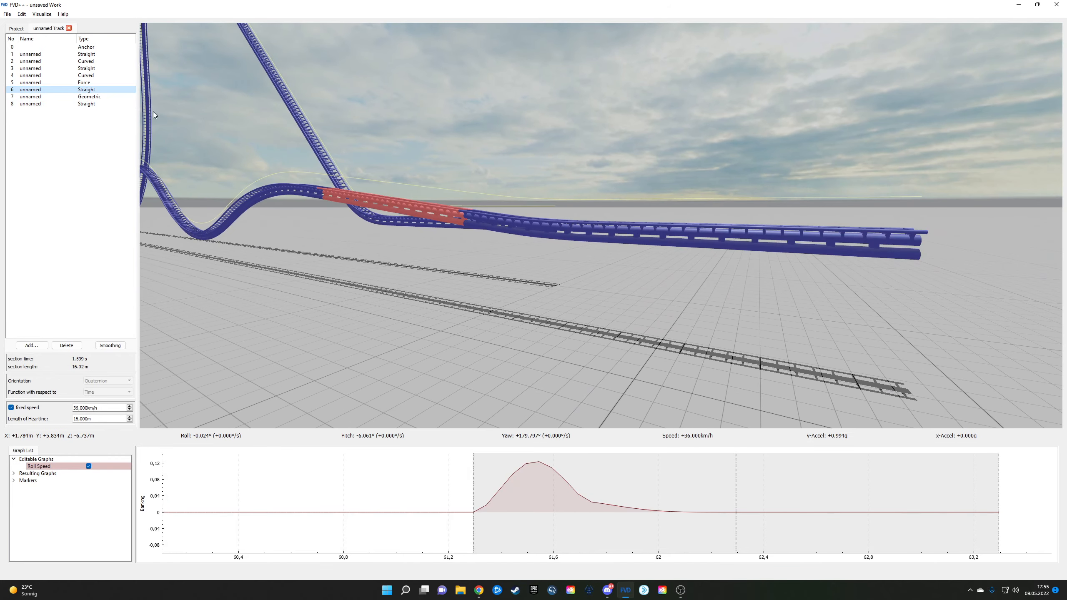
pyautogui.rightClick(189, 126)
pyautogui.press('w')
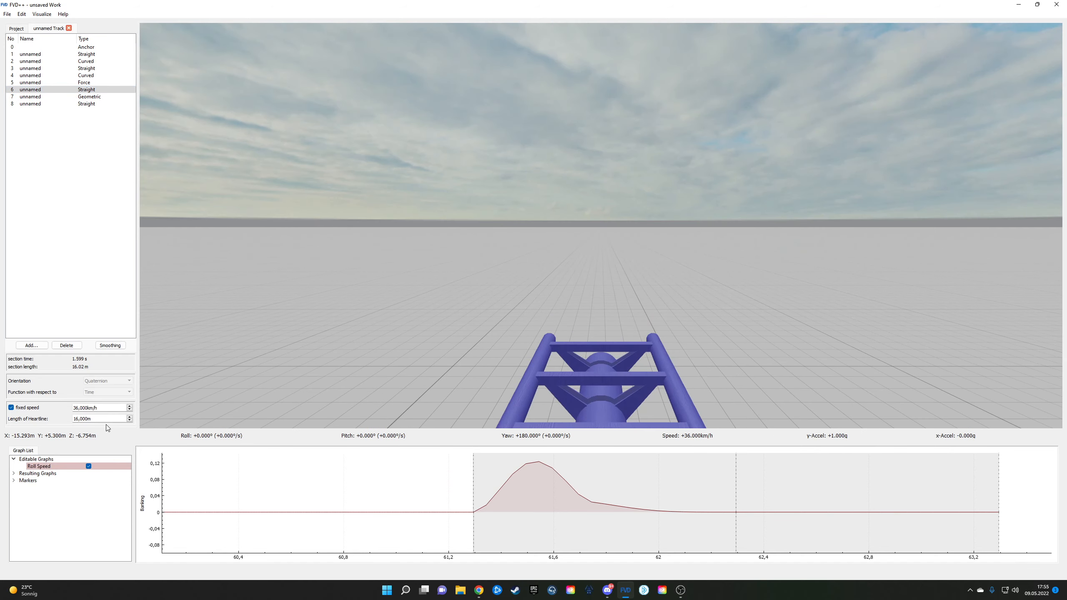
pyautogui.scroll(4, 107, 419)
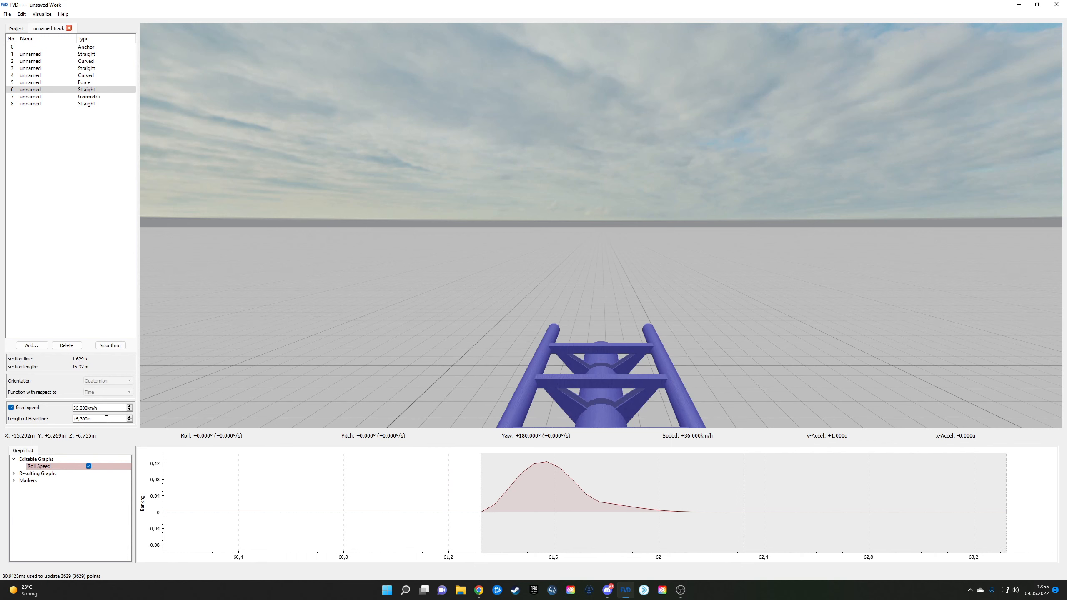
pyautogui.scroll(5, 107, 418)
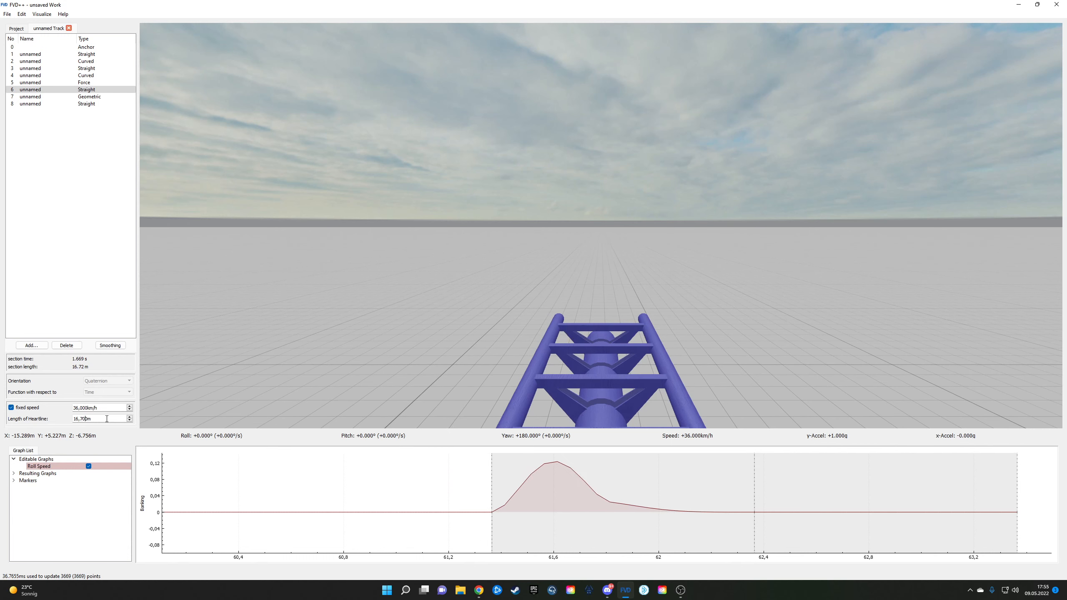
pyautogui.scroll(11, 107, 419)
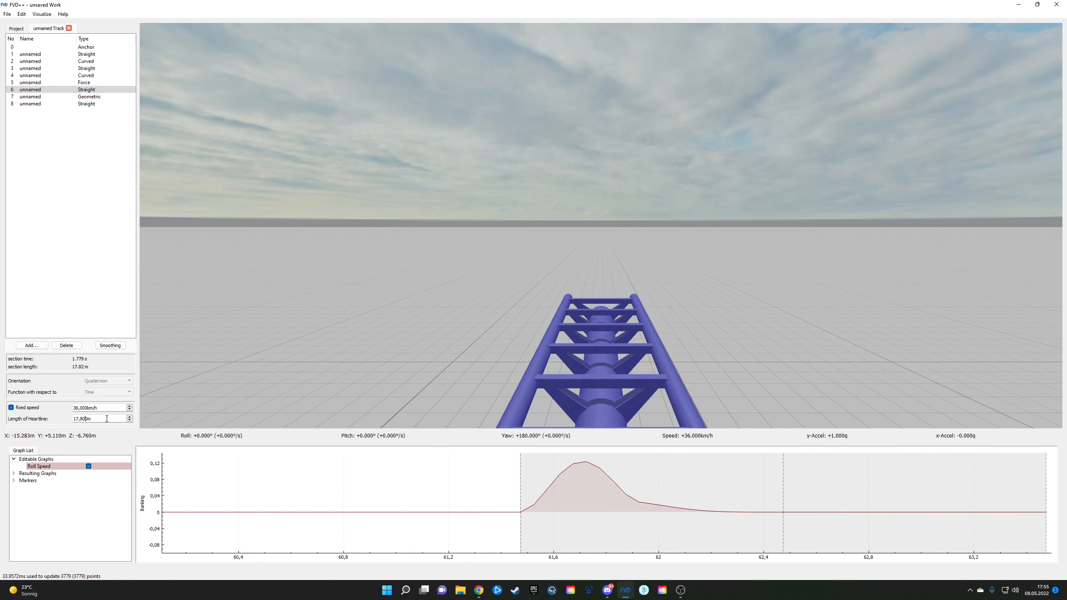
pyautogui.scroll(3, 107, 418)
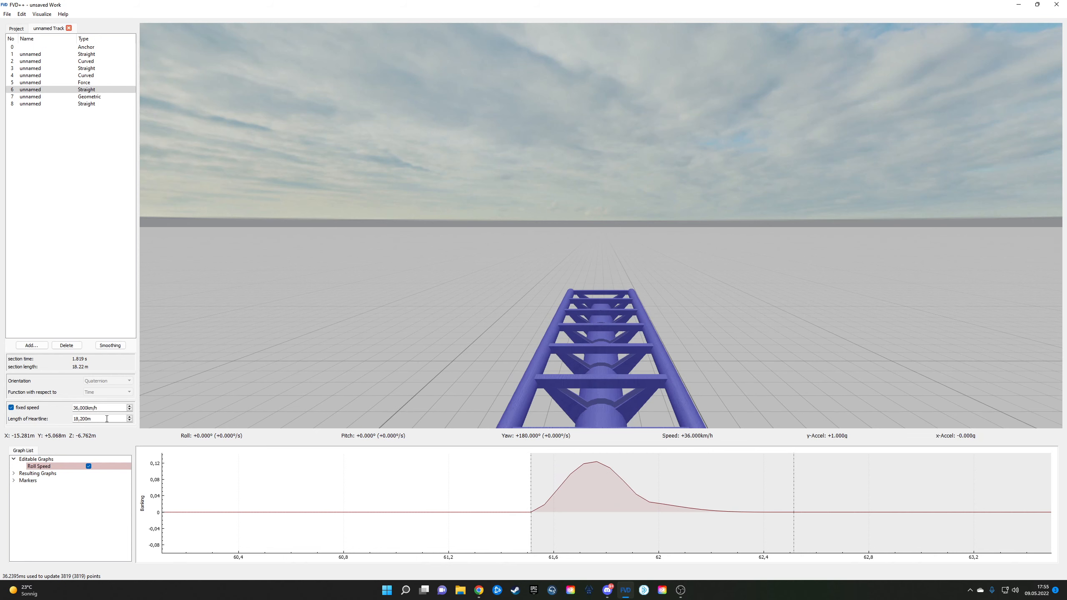
pyautogui.scroll(3, 107, 419)
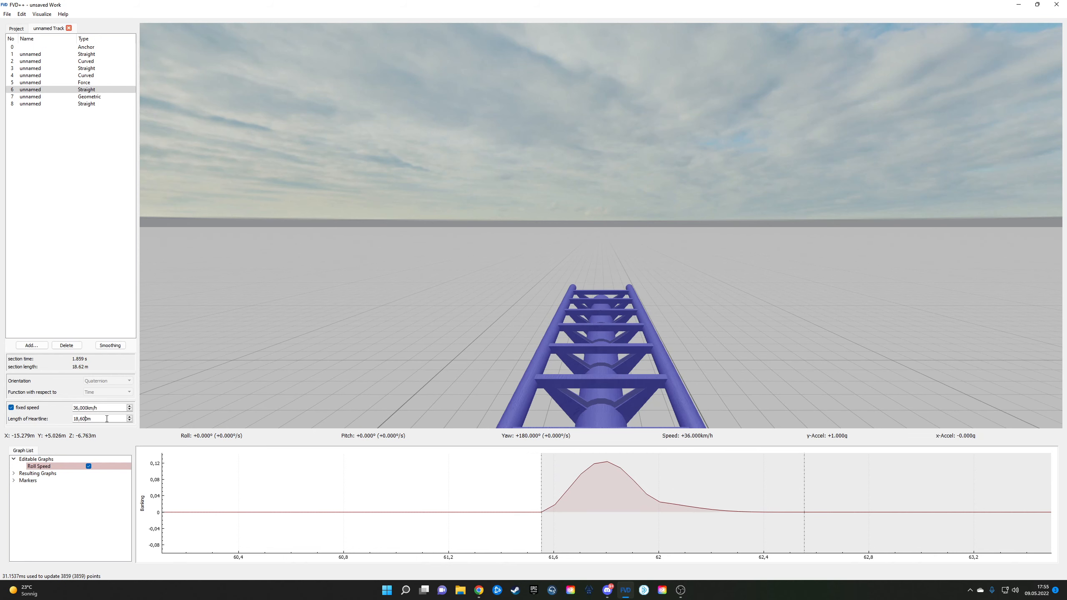
pyautogui.scroll(2, 107, 419)
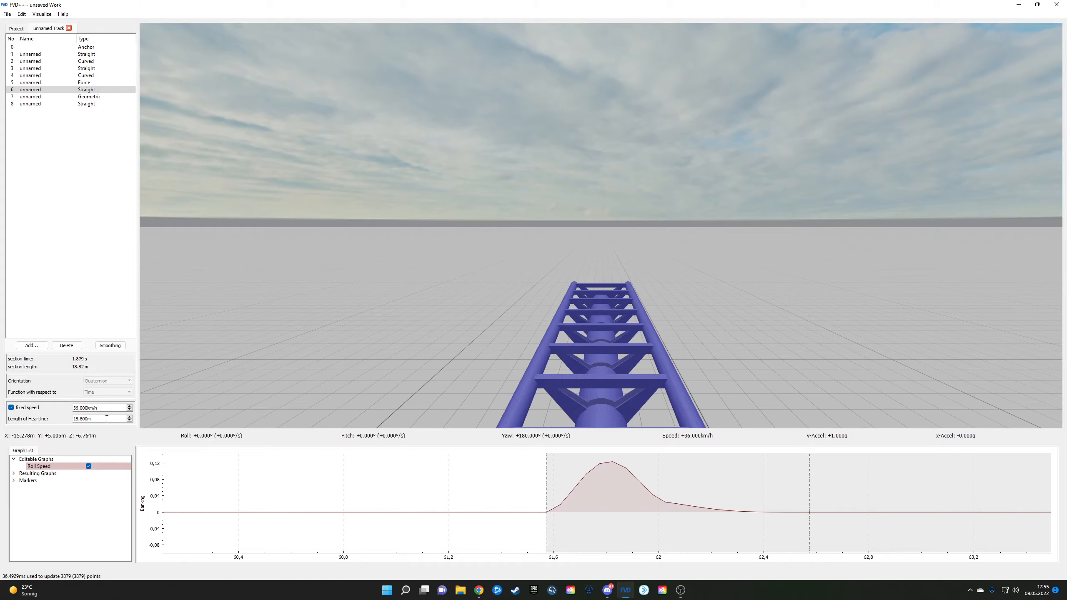
pyautogui.scroll(1, 106, 418)
pyautogui.scroll(-1, 107, 419)
pyautogui.rightClick(337, 301)
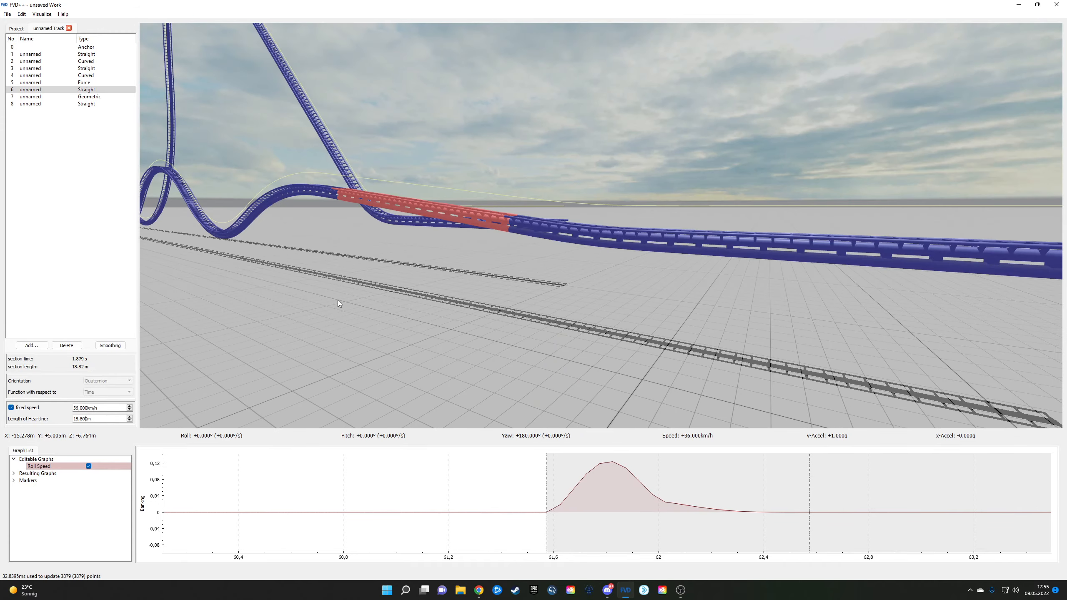
# Step: Examine from behind how the extended track end lies relative to the start of the layout
pyautogui.press('s')
pyautogui.moveTo(337, 300); pyautogui.dragTo(223, 338)
pyautogui.press('d')
pyautogui.press('s')
pyautogui.press('d')
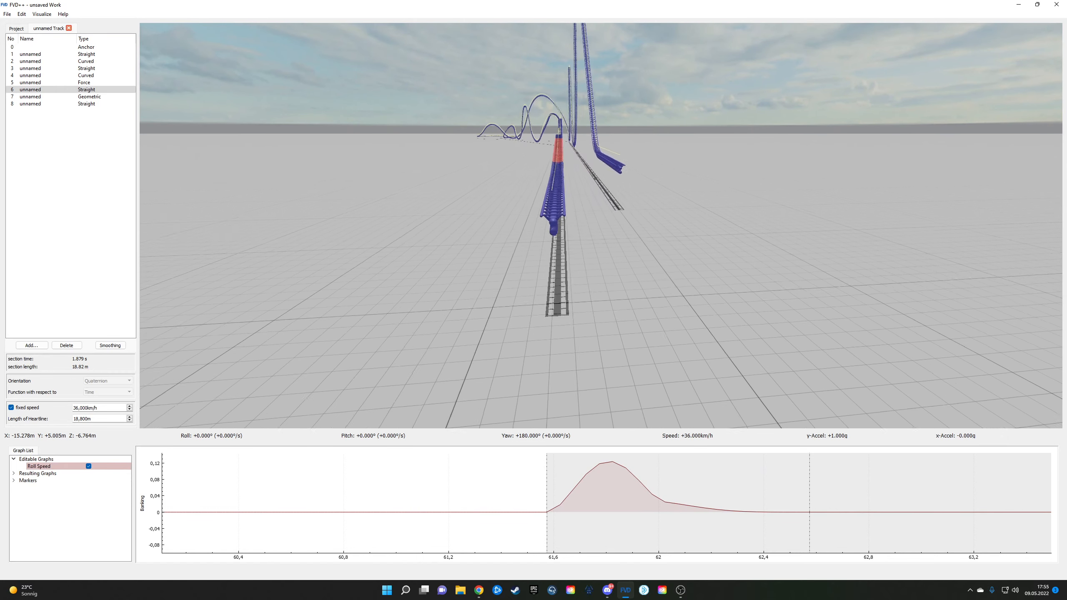
pyautogui.press('w')
pyautogui.moveTo(172, 261); pyautogui.dragTo(180, 265)
pyautogui.press('s')
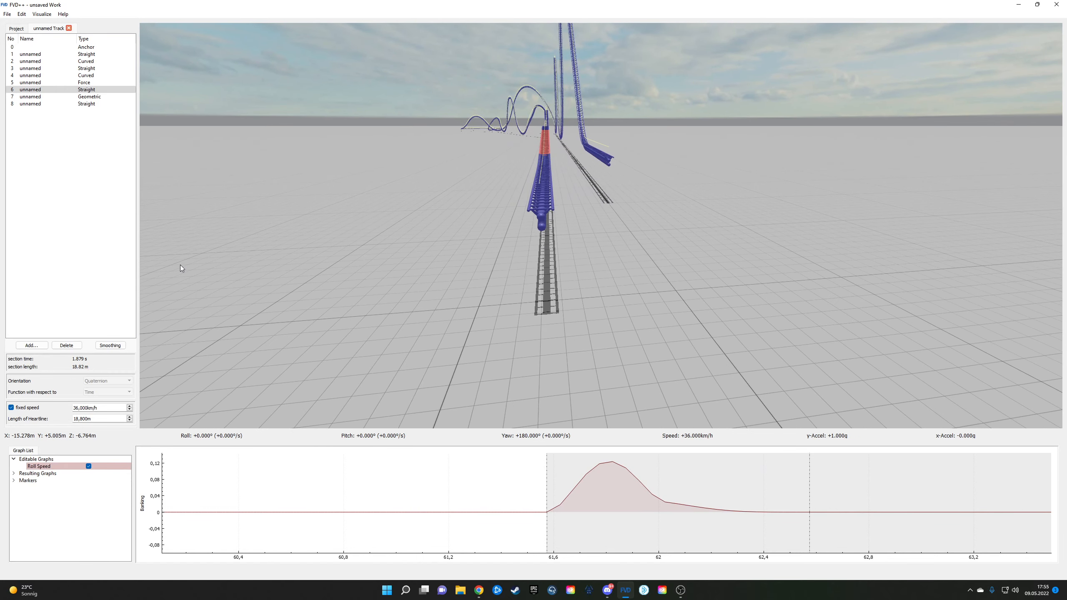
# Step: Append a curved section at the track end and set its track radius to 10 m
pyautogui.click(31, 346)
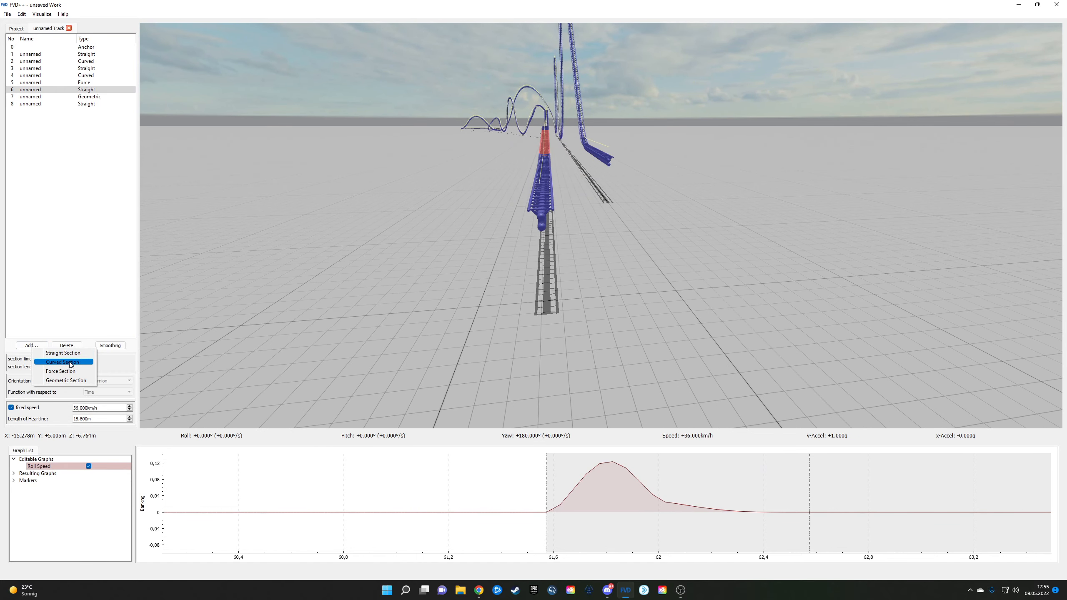
pyautogui.click(73, 362)
pyautogui.press('s')
pyautogui.moveTo(436, 175); pyautogui.dragTo(433, 175)
pyautogui.press('d')
pyautogui.press('w')
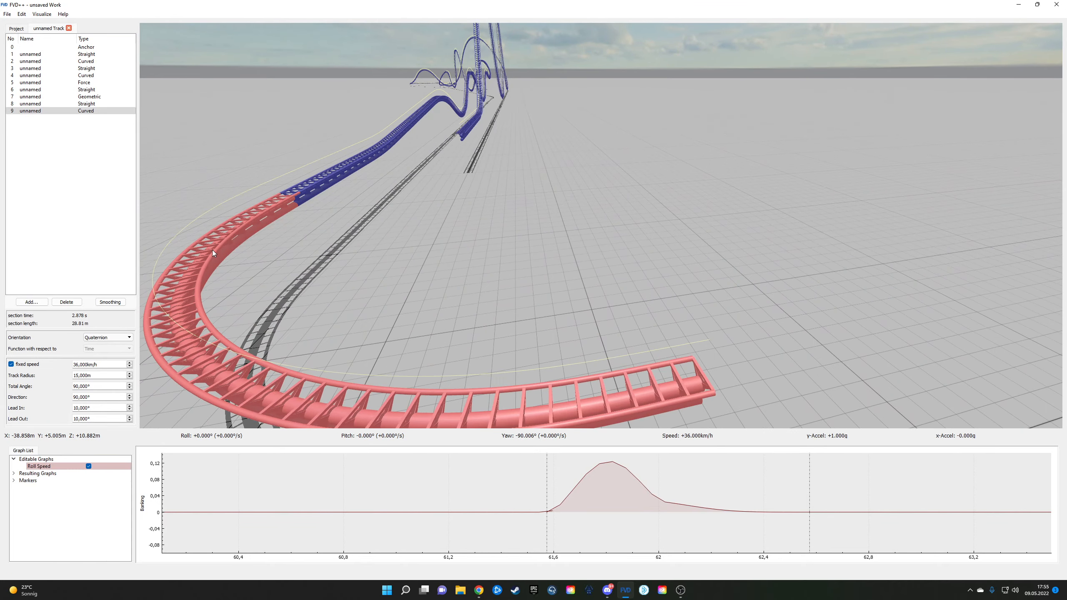
pyautogui.scroll(-2, 94, 373)
pyautogui.scroll(-3, 95, 373)
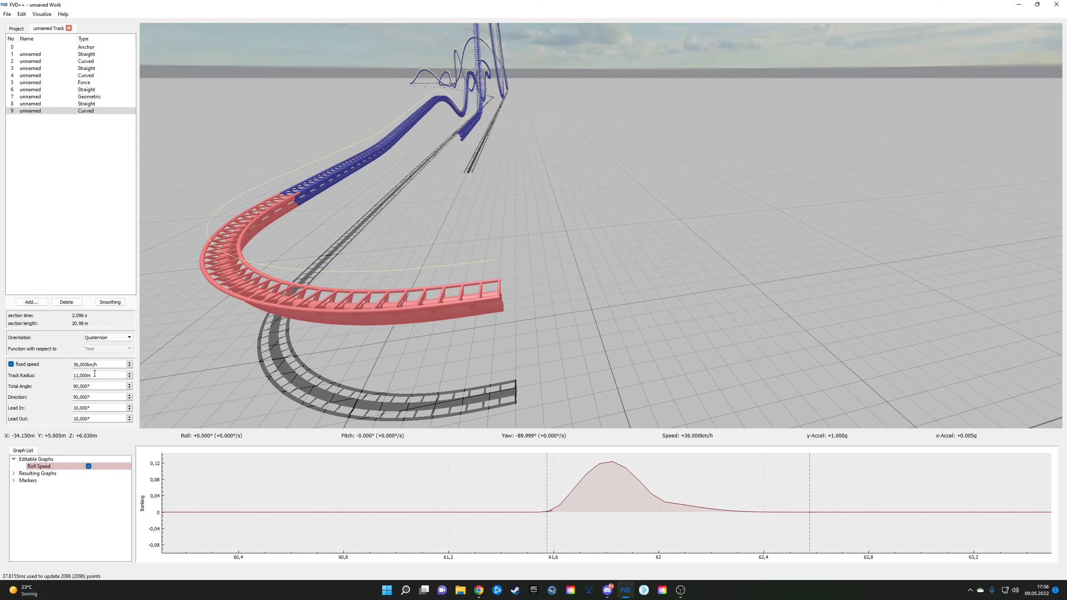
# Step: Set the curved section's total angle to 225° so that it turns back toward the station track
pyautogui.scroll(7, 99, 385)
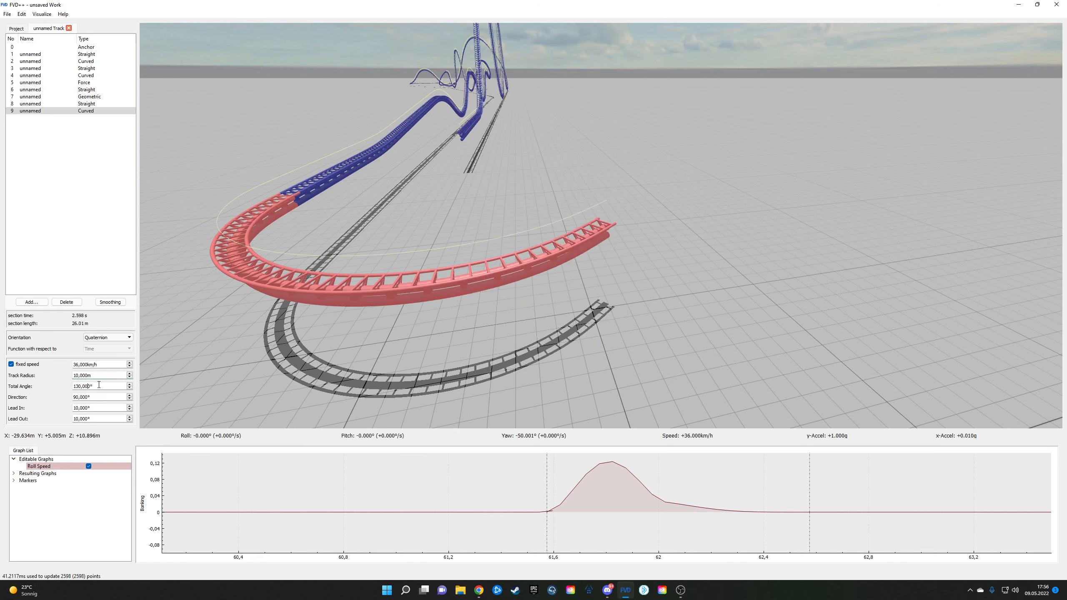
pyautogui.scroll(6, 99, 384)
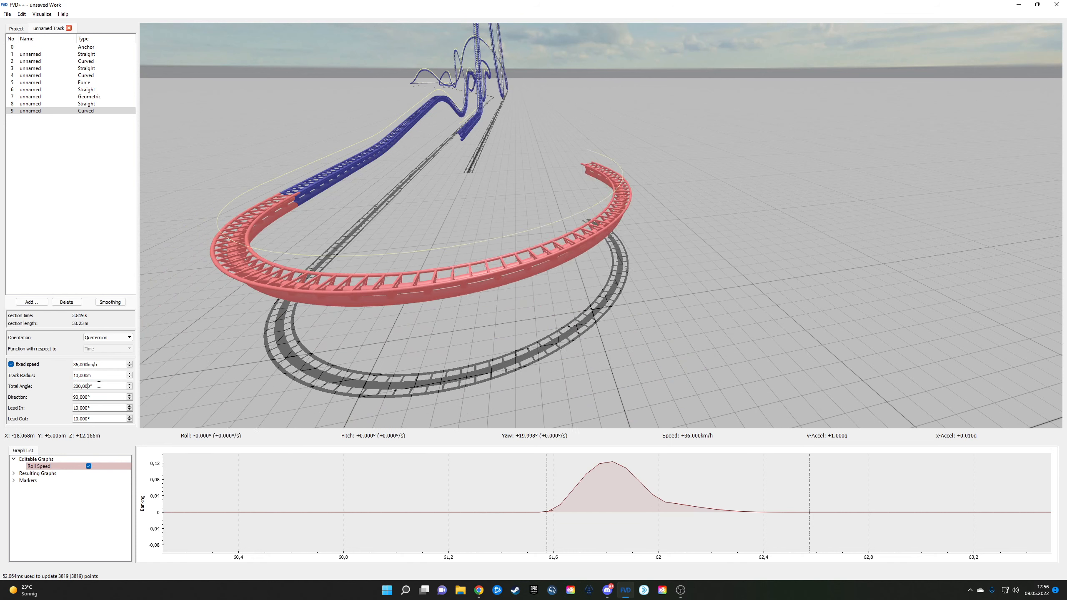
pyautogui.scroll(1, 98, 385)
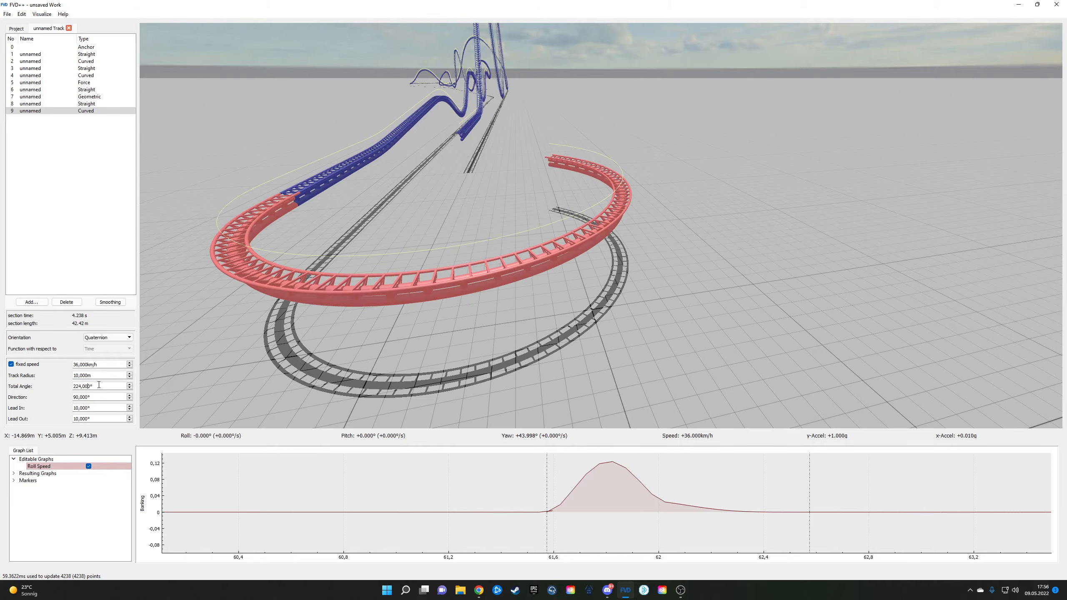
pyautogui.press('w')
pyautogui.moveTo(301, 249); pyautogui.dragTo(370, 290)
pyautogui.press('w')
pyautogui.press('s')
pyautogui.press('w')
pyautogui.press('s')
pyautogui.press('s')
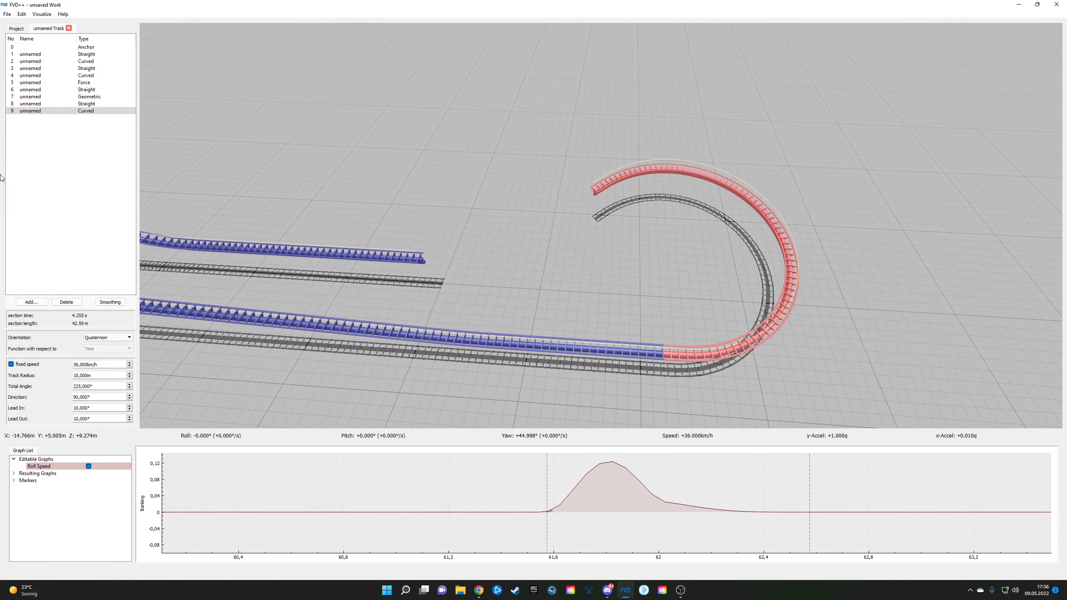
# Step: Lengthen the straight section before the curve to 20 m
pyautogui.click(80, 103)
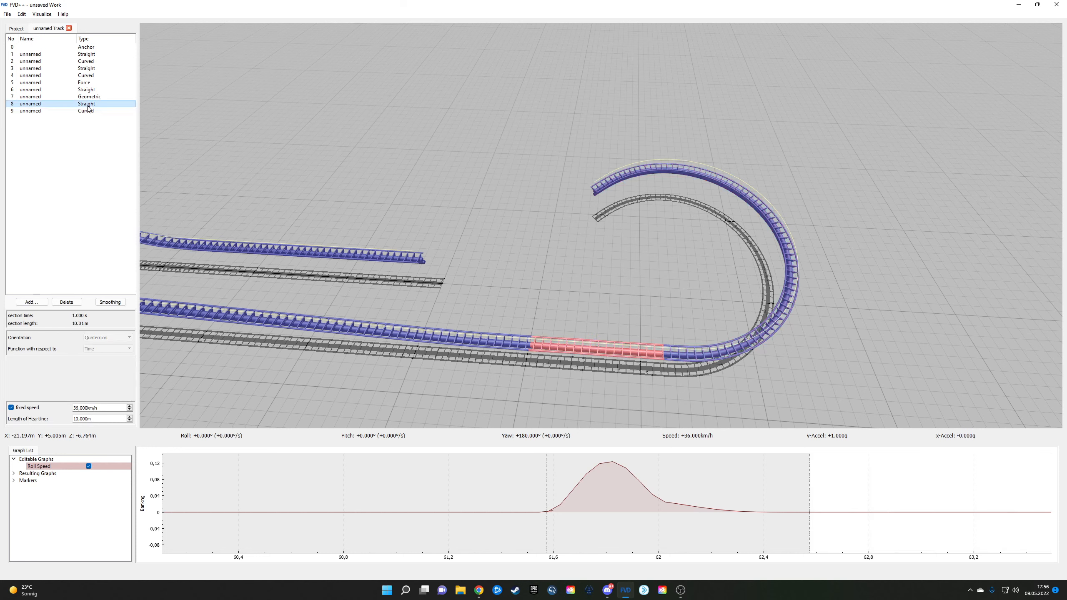
pyautogui.scroll(5, 96, 419)
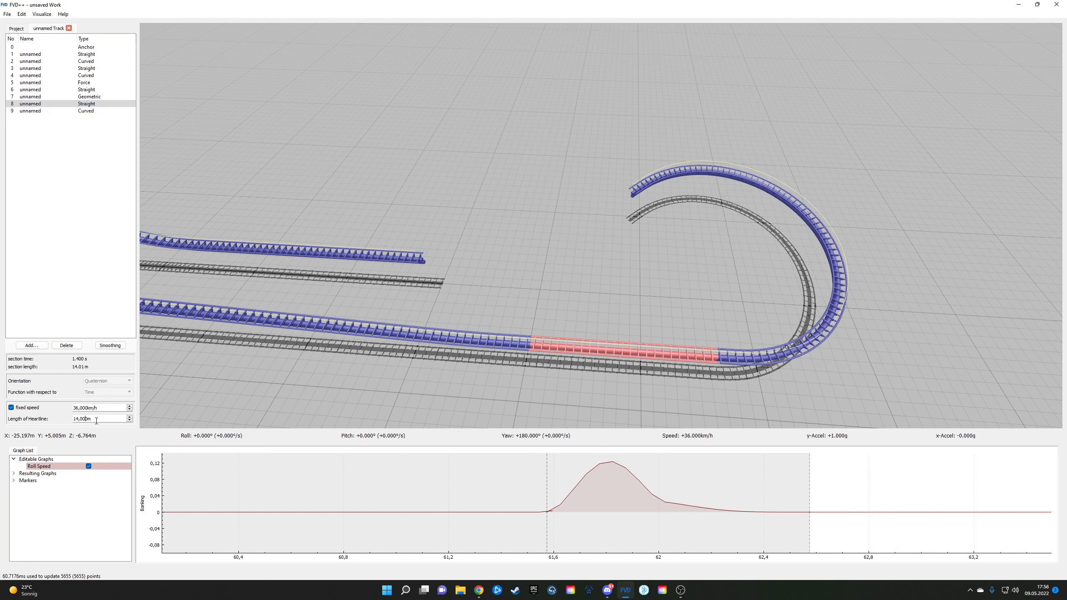
pyautogui.scroll(4, 96, 418)
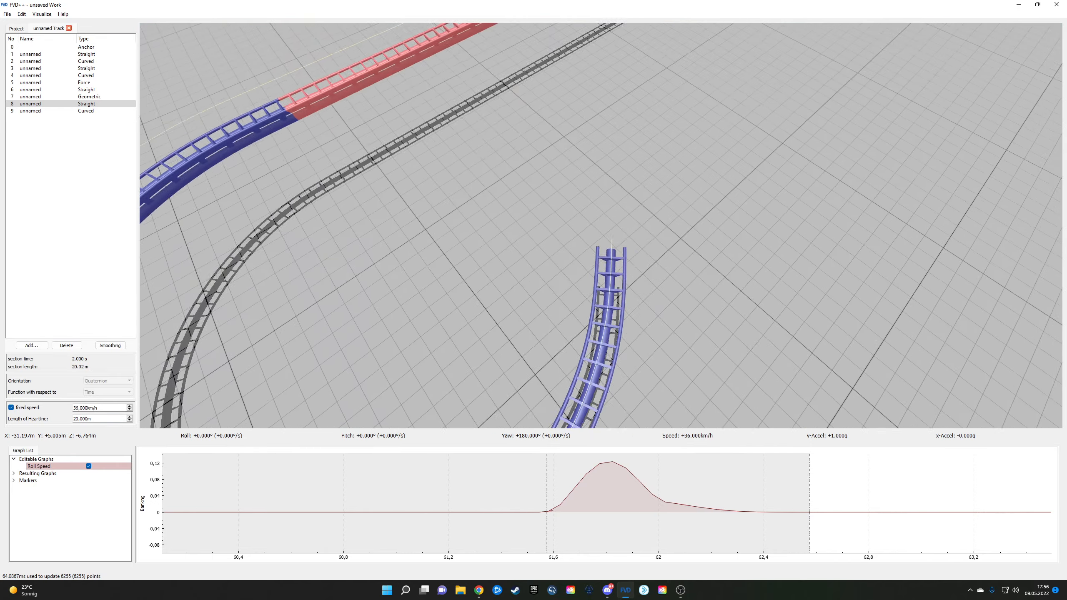
# Step: Append a straight section after the 225° curve and set its length to 5 m
pyautogui.click(40, 348)
pyautogui.click(59, 352)
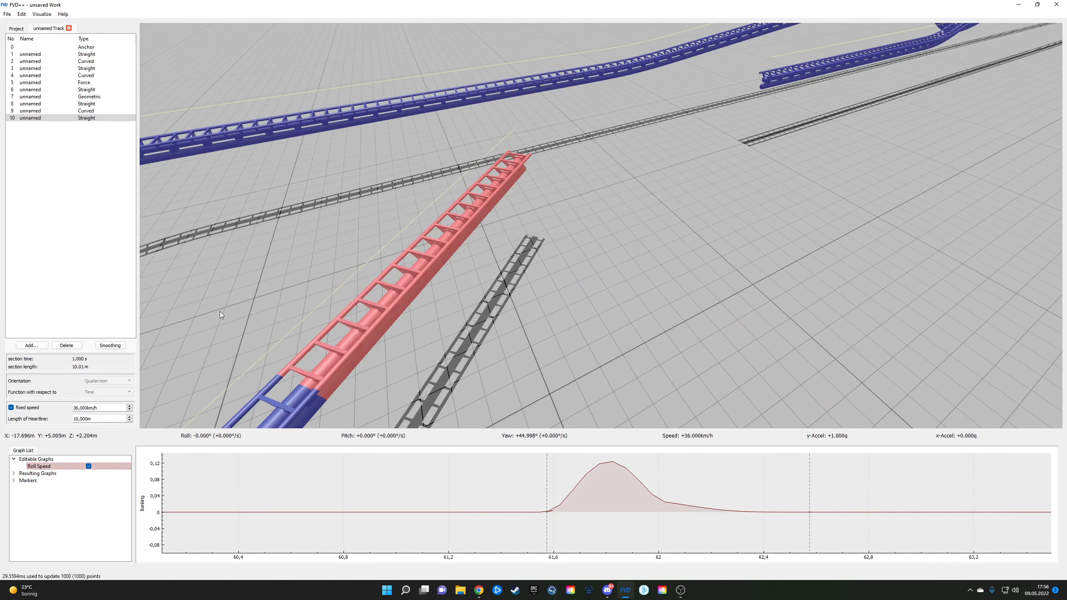
pyautogui.scroll(-5, 107, 418)
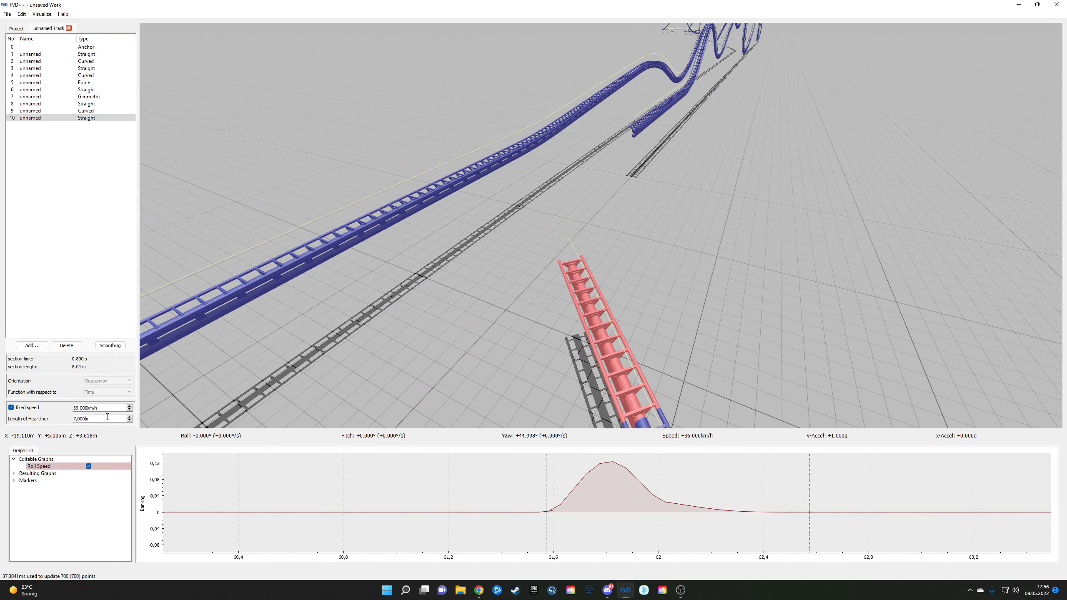
# Step: Append a curved section with direction -90° and total angle 45° to turn parallel to the station track
pyautogui.click(37, 346)
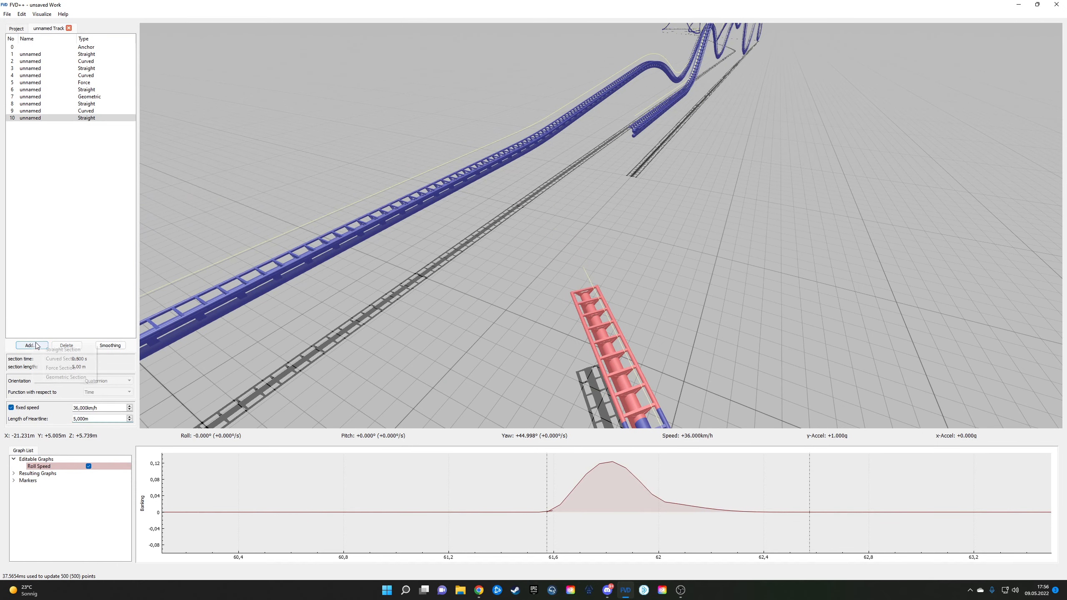
pyautogui.click(81, 359)
pyautogui.scroll(-20, 96, 400)
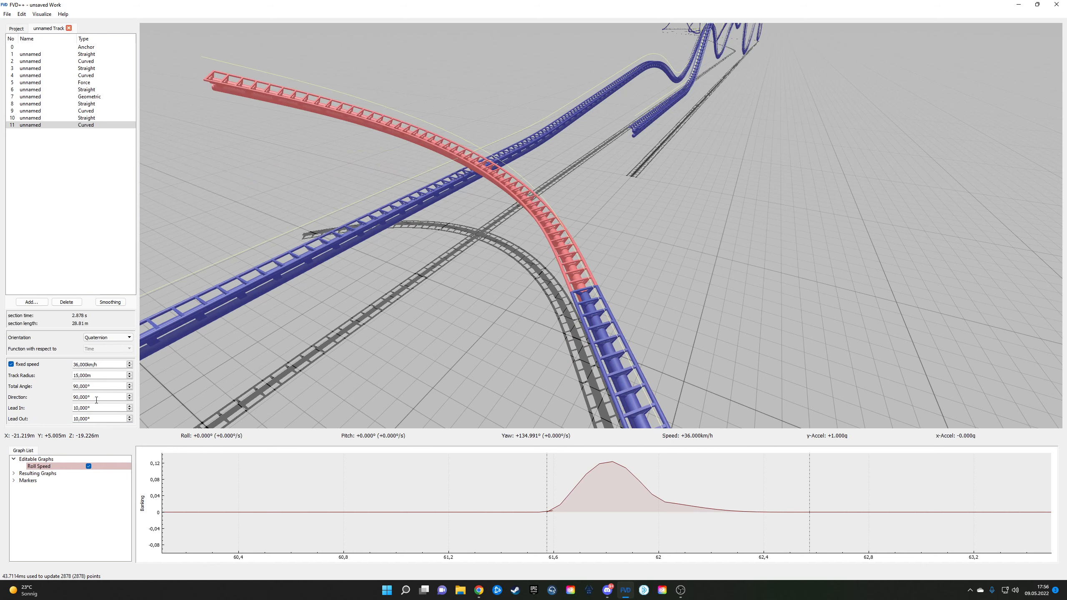
pyautogui.scroll(-10, 97, 400)
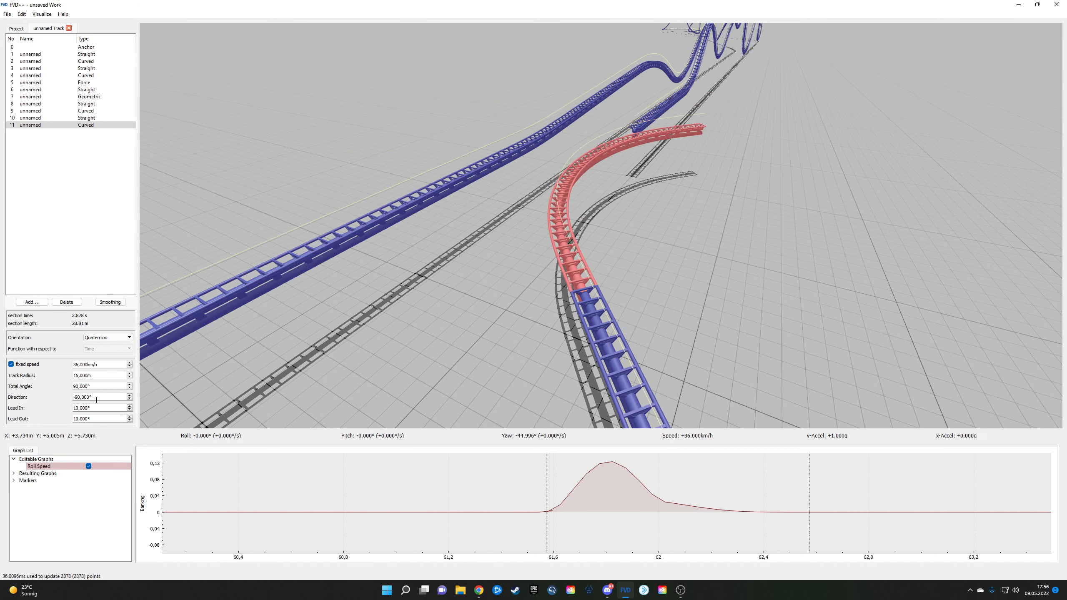
pyautogui.scroll(-20, 100, 384)
pyautogui.scroll(-1, 100, 384)
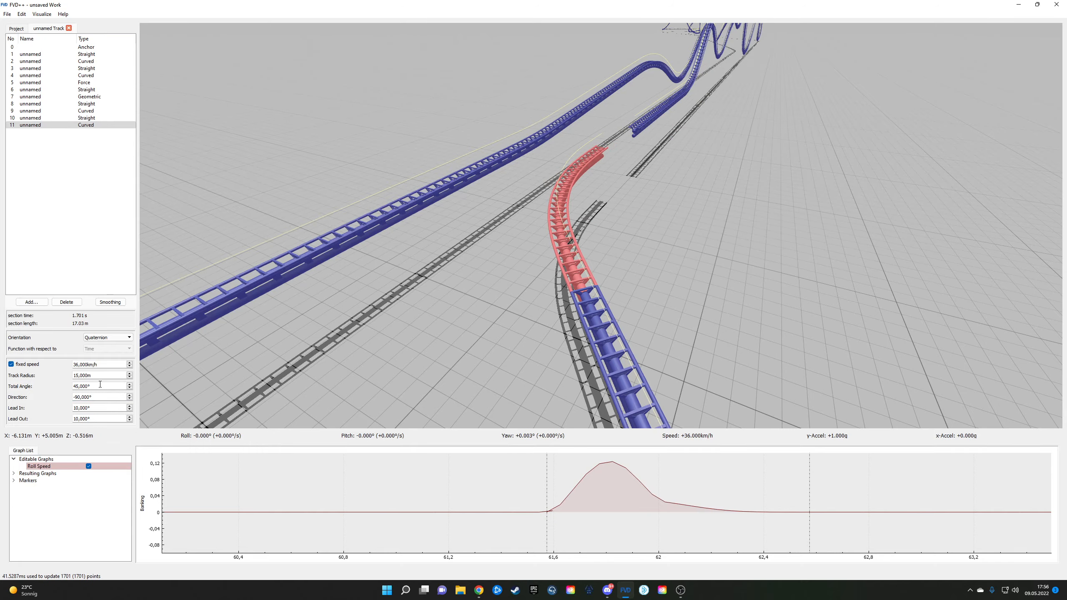
# Step: Reduce the track radius of the final curved section to 10 m
pyautogui.press('w')
pyautogui.moveTo(385, 256); pyautogui.dragTo(426, 224)
pyautogui.press('s')
pyautogui.scroll(-4, 90, 376)
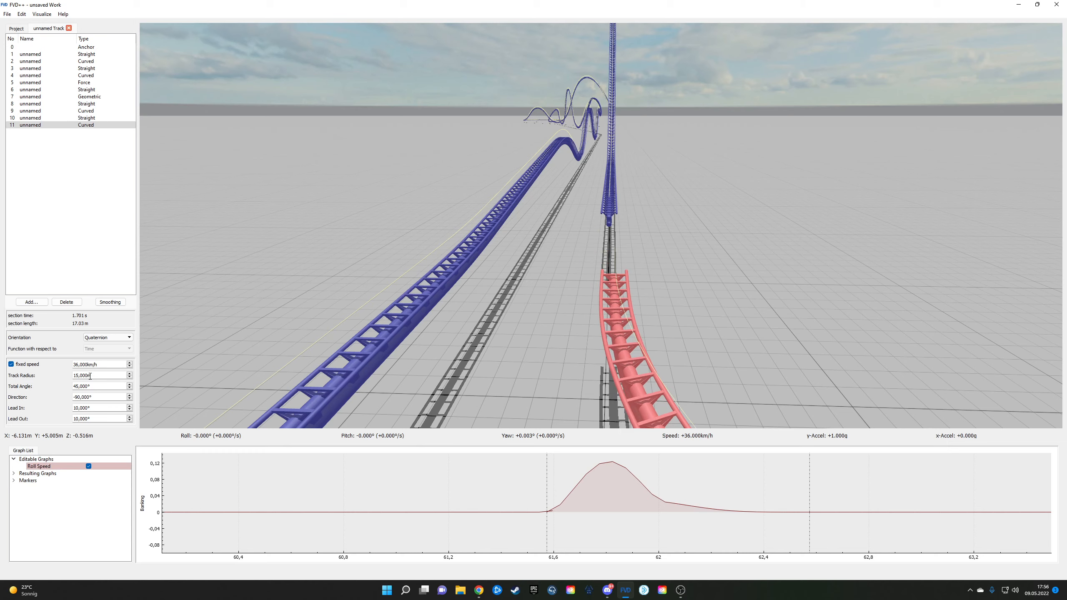
pyautogui.scroll(-1, 90, 376)
pyautogui.press('d')
pyautogui.moveTo(420, 250); pyautogui.dragTo(365, 258)
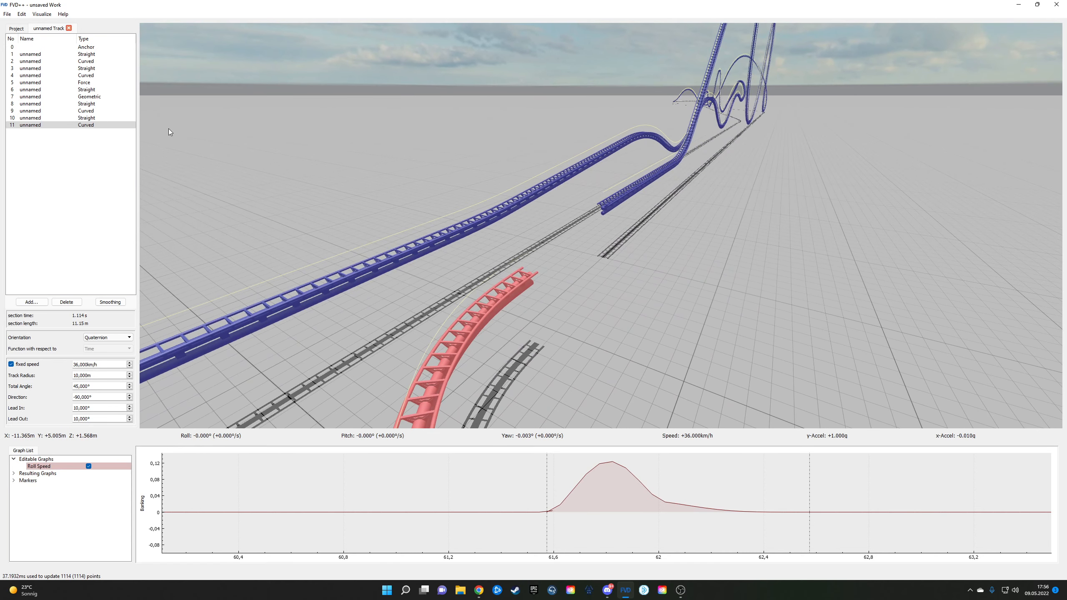
# Step: Lengthen the straight section between the two return curves to 7.2 m, aligning the track end with the grid line toward the station
pyautogui.click(96, 117)
pyautogui.click(97, 416)
pyautogui.scroll(7, 98, 416)
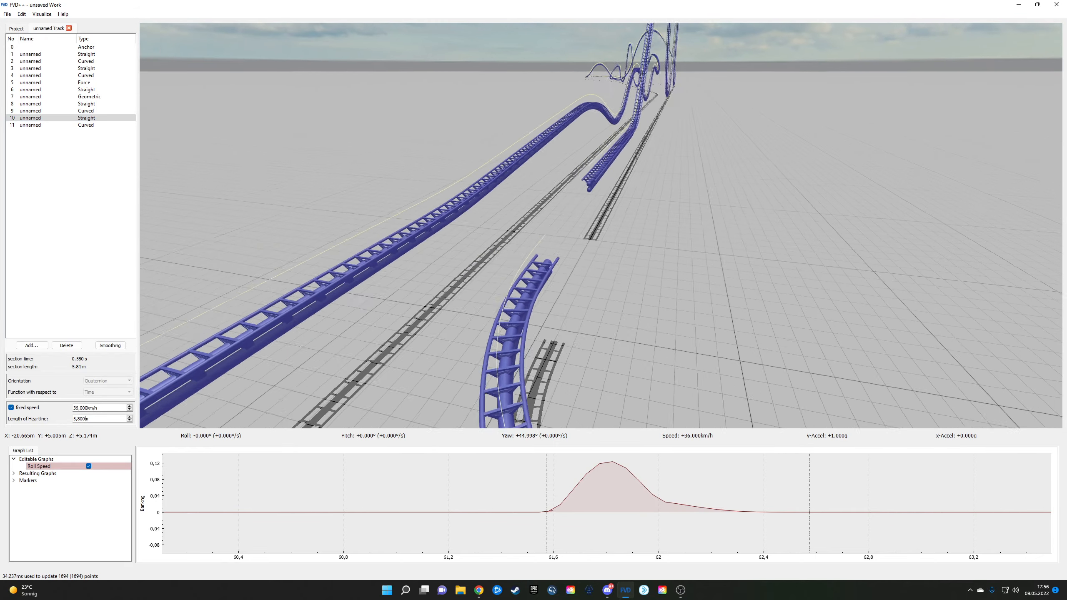
pyautogui.moveTo(374, 361); pyautogui.dragTo(404, 293)
pyautogui.press('d')
pyautogui.press('s')
pyautogui.press('w')
pyautogui.moveTo(503, 286); pyautogui.dragTo(817, 311)
pyautogui.scroll(16, 105, 417)
pyautogui.press('w')
pyautogui.press('s')
pyautogui.press('w')
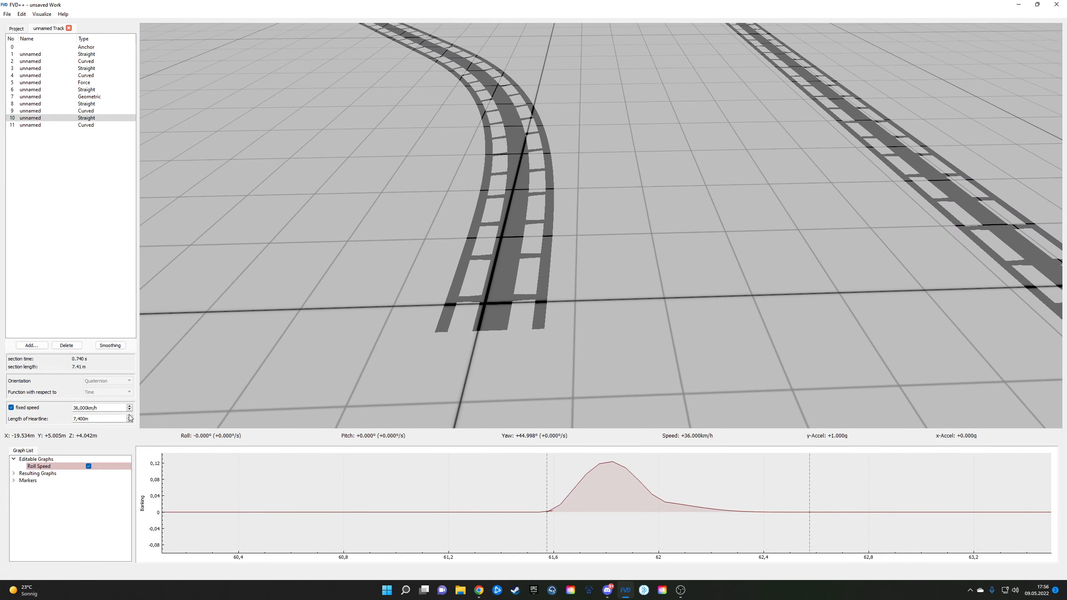
pyautogui.scroll(-2, 129, 417)
pyautogui.moveTo(339, 257); pyautogui.dragTo(367, 288)
pyautogui.press('s')
pyautogui.press('d')
pyautogui.moveTo(535, 282); pyautogui.dragTo(577, 279)
pyautogui.press('s')
pyautogui.press('w')
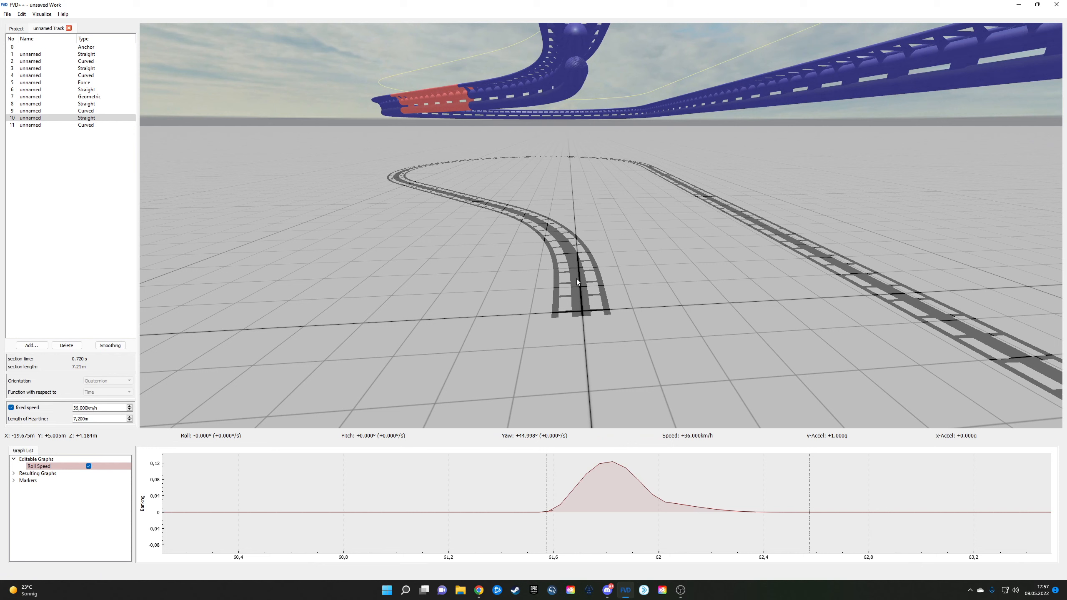
pyautogui.scroll(1, 90, 417)
pyautogui.scroll(-1, 89, 416)
# Step: Set the final curved section's lead-in to 10.1° to fine-tune its lateral alignment with the station track
pyautogui.click(89, 126)
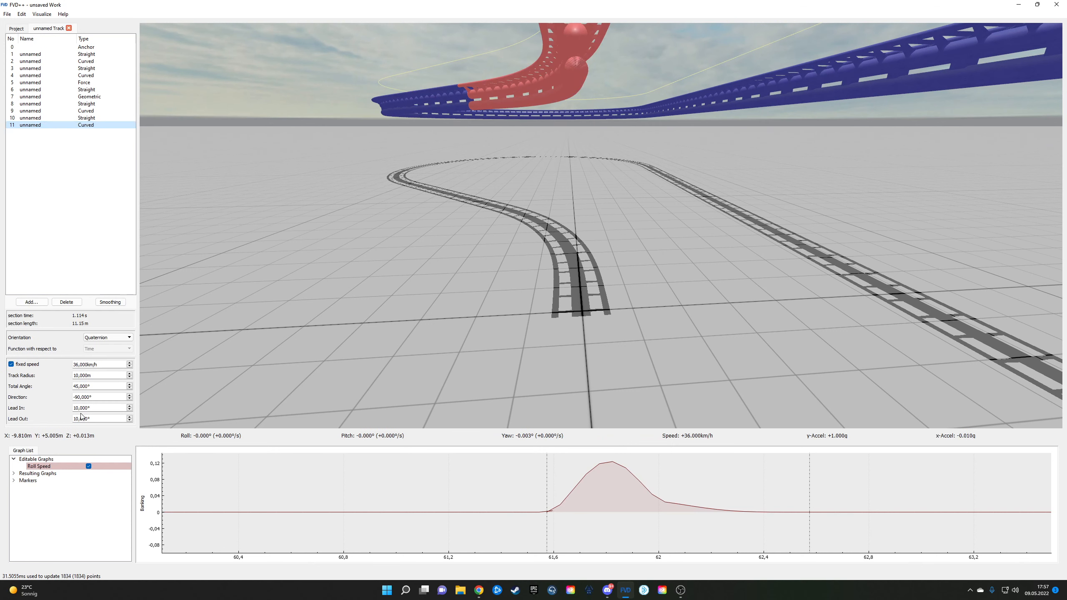
pyautogui.scroll(3, 90, 406)
pyautogui.scroll(-1, 91, 406)
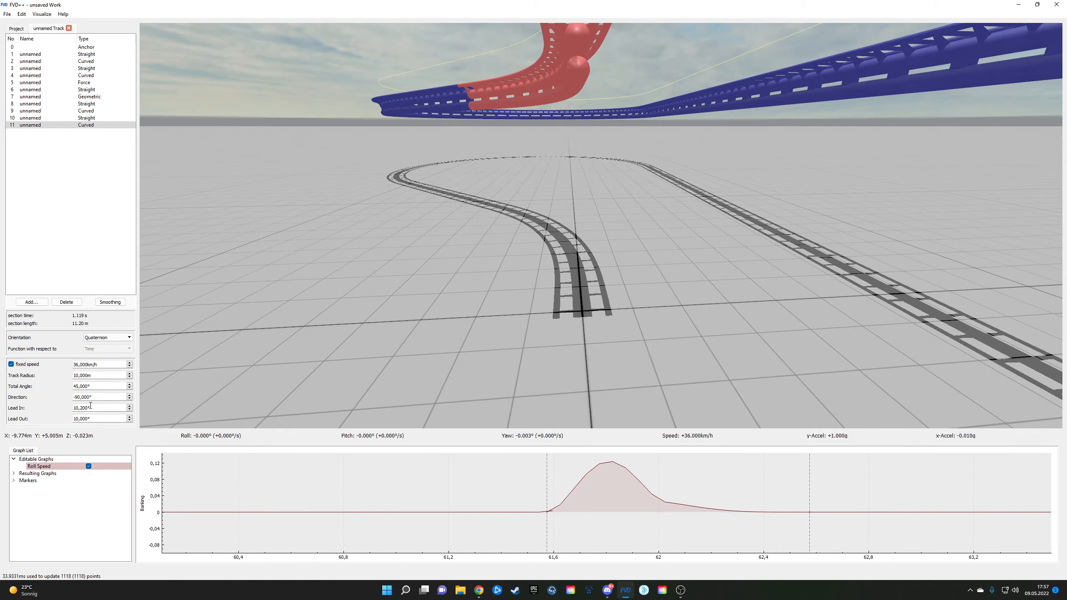
pyautogui.moveTo(378, 294); pyautogui.dragTo(424, 349)
pyautogui.moveTo(326, 216)
pyautogui.mouseDown()
pyautogui.moveTo(412, 147)
pyautogui.moveTo(441, 170)
pyautogui.moveTo(327, 216)
pyautogui.mouseUp()
pyautogui.press('s')
pyautogui.press('w')
pyautogui.moveTo(189, 306); pyautogui.dragTo(87, 430)
pyautogui.scroll(-1, 96, 410)
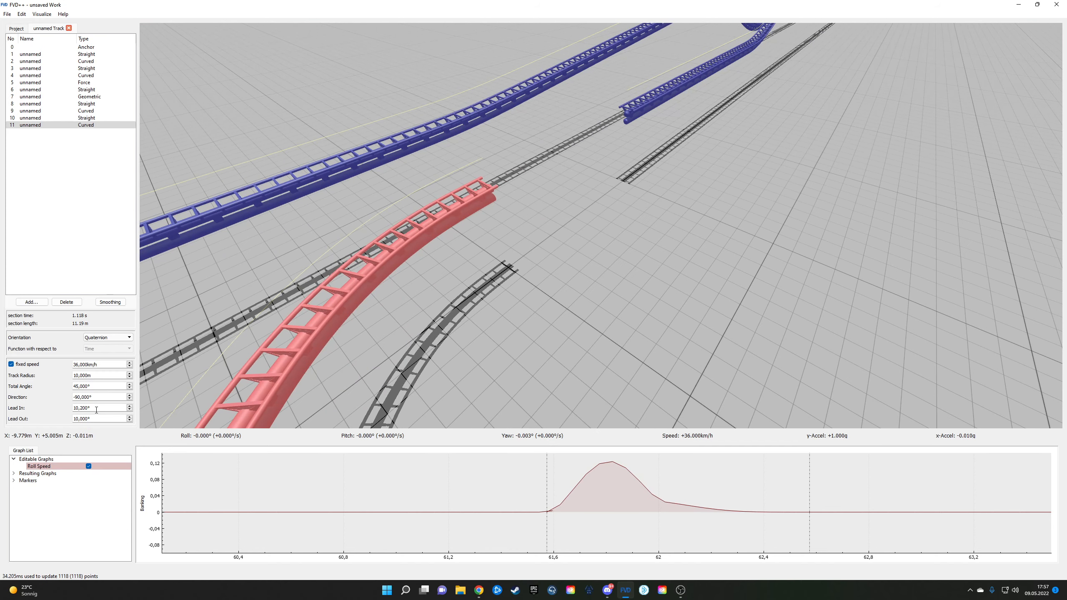
# Step: Examine the gap between the final curve and the station from the side, from on the track and from the overall layout
pyautogui.moveTo(319, 334); pyautogui.dragTo(210, 420)
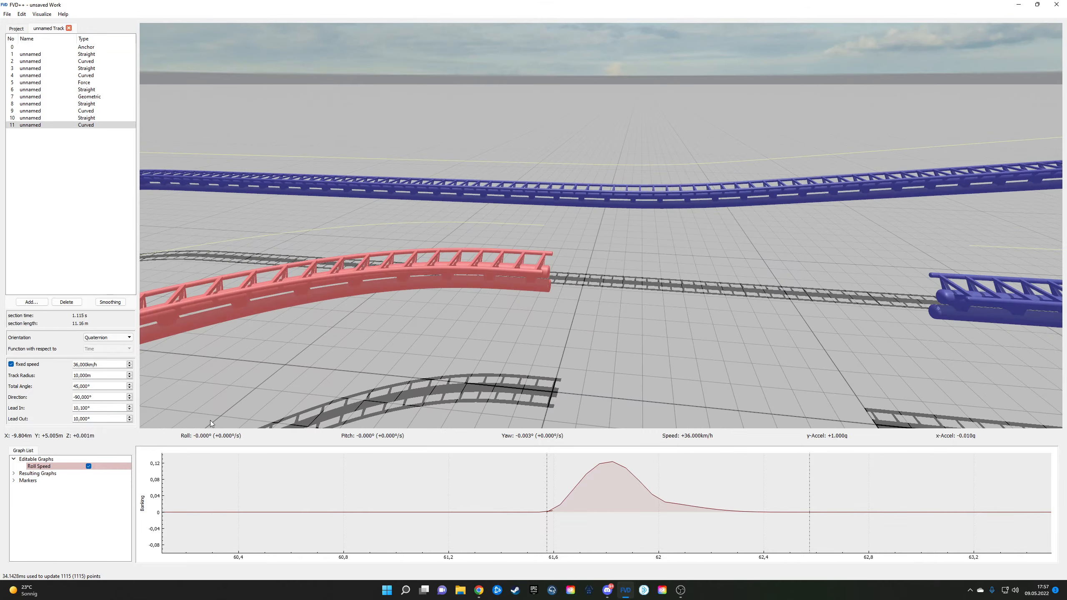
pyautogui.press('s')
pyautogui.moveTo(503, 268); pyautogui.dragTo(334, 315)
pyautogui.press('s')
pyautogui.press('space')
pyautogui.press('w')
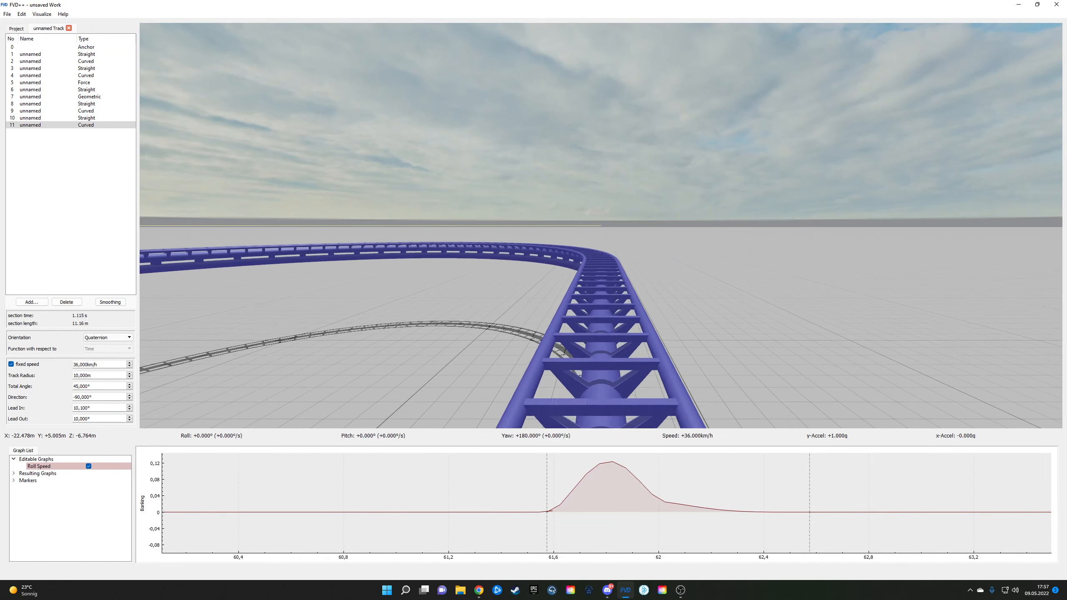
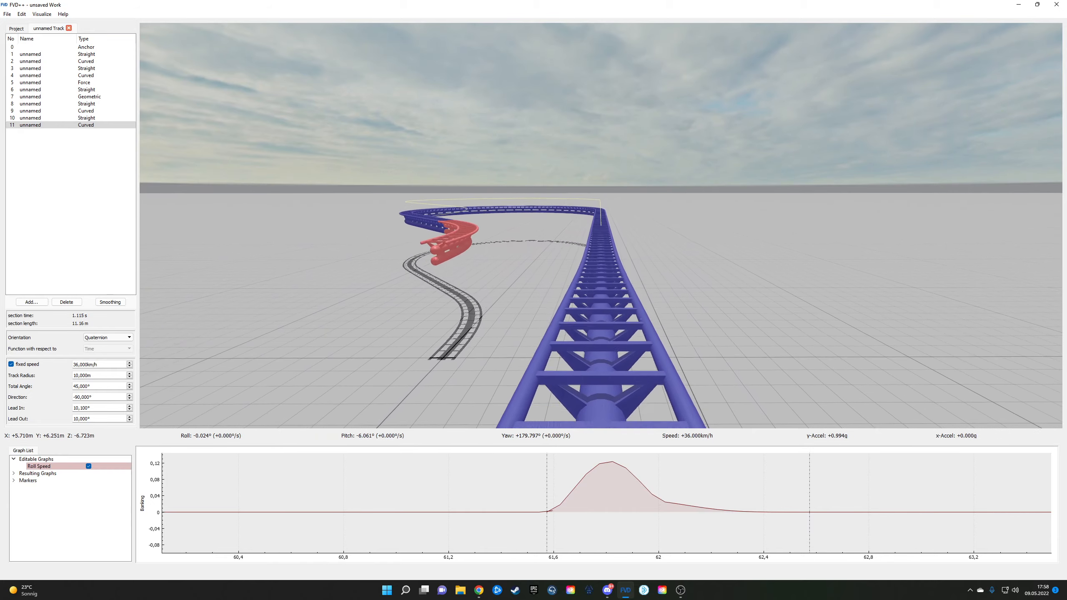
pyautogui.moveTo(502, 265); pyautogui.dragTo(605, 273)
pyautogui.press('a')
# Step: Save the project as "Intamin Tutorial" in the FVD folder on the desktop
pyautogui.click(7, 14)
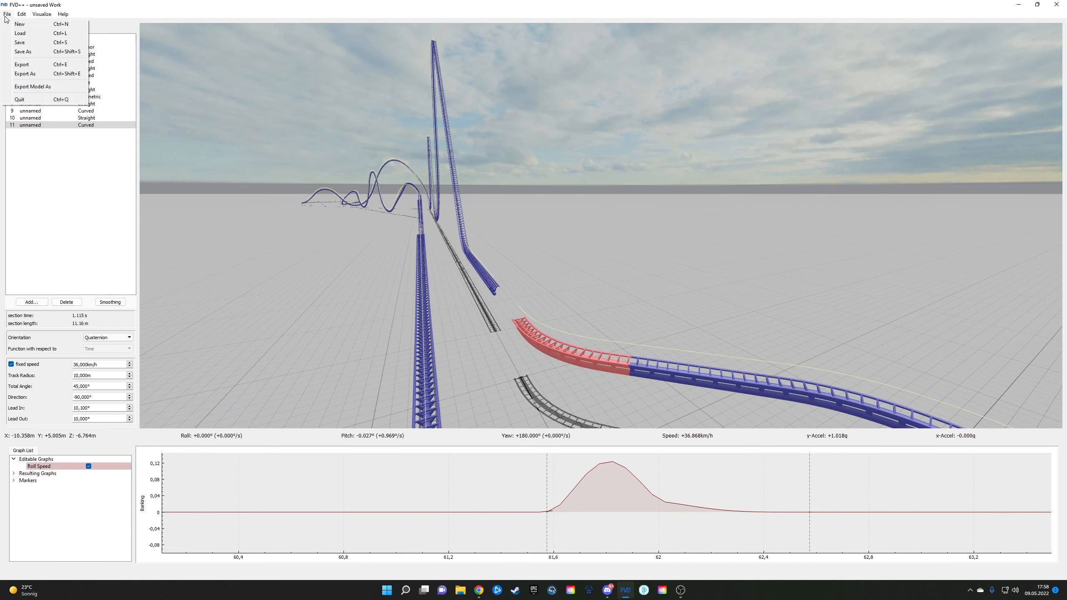
pyautogui.click(36, 44)
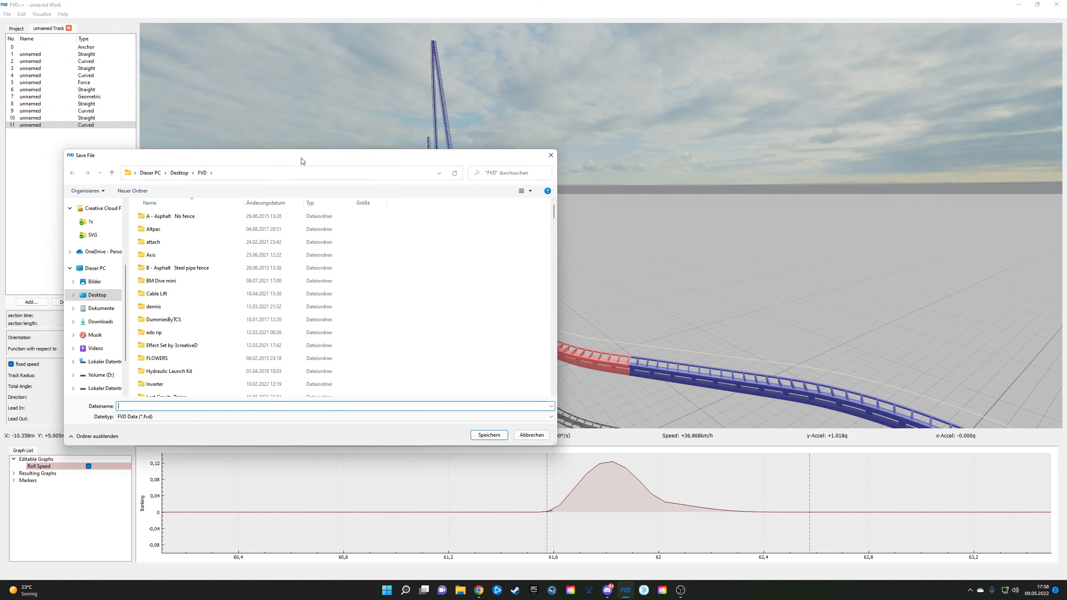
pyautogui.write('Intam')
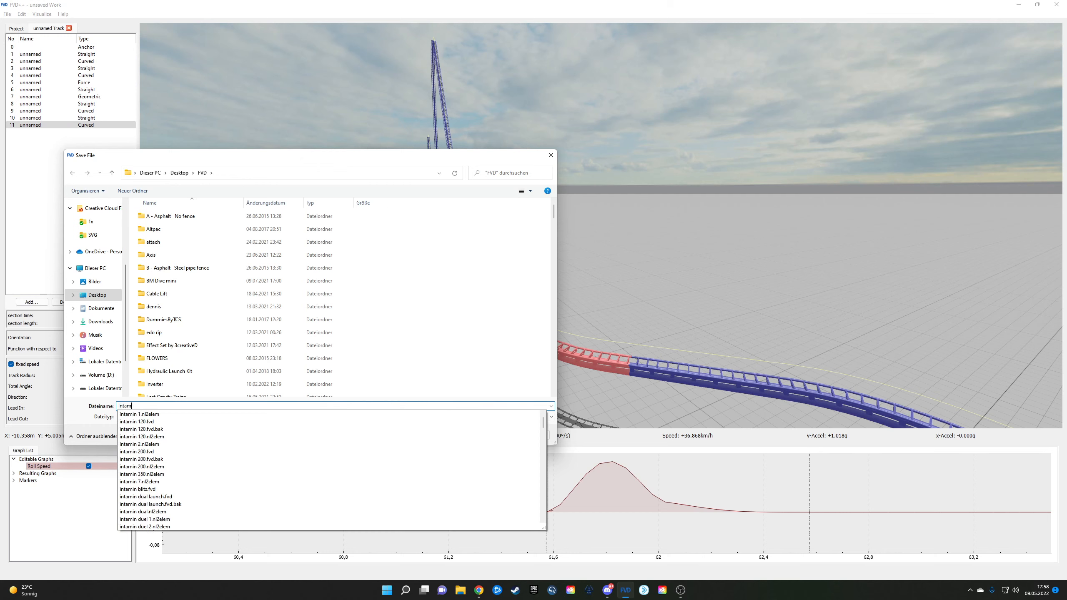
pyautogui.write('in Tutorial')
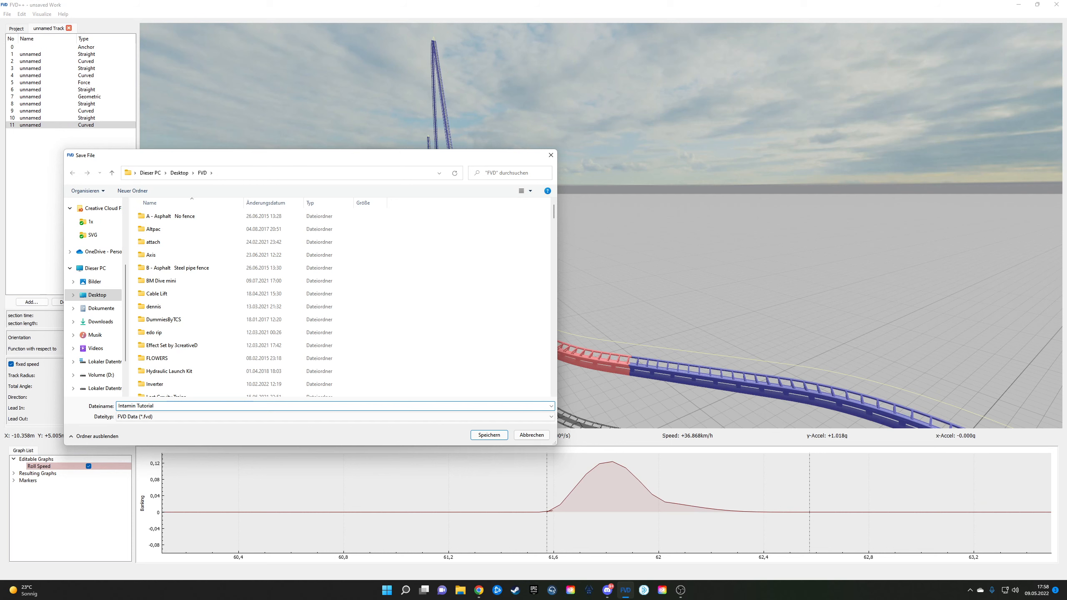
pyautogui.press('Return')
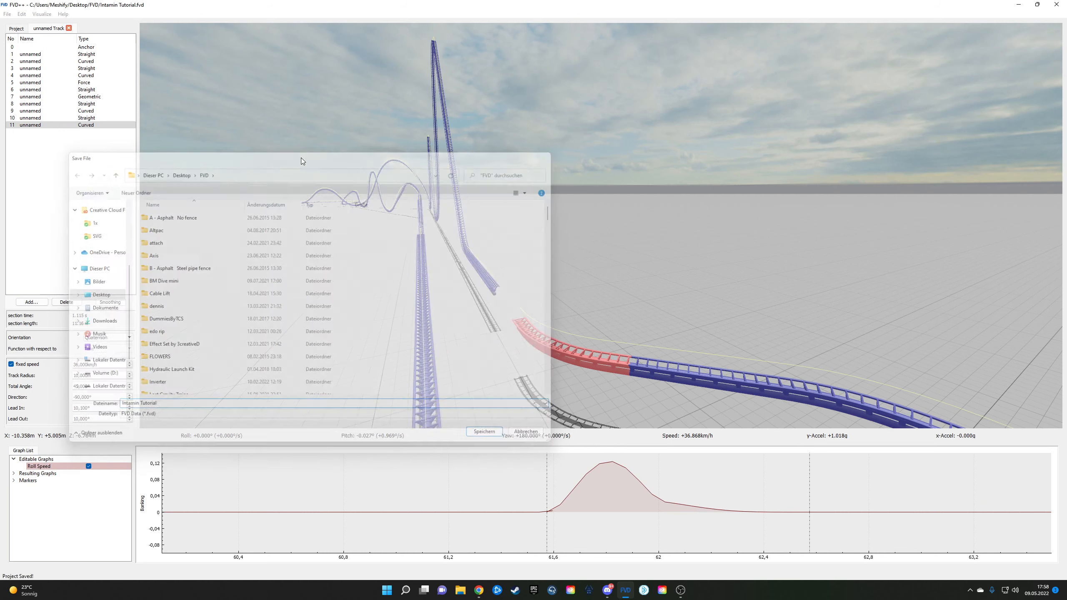
# Step: Set up a NoLimits2 track export running from section 1 to section 11
pyautogui.click(8, 14)
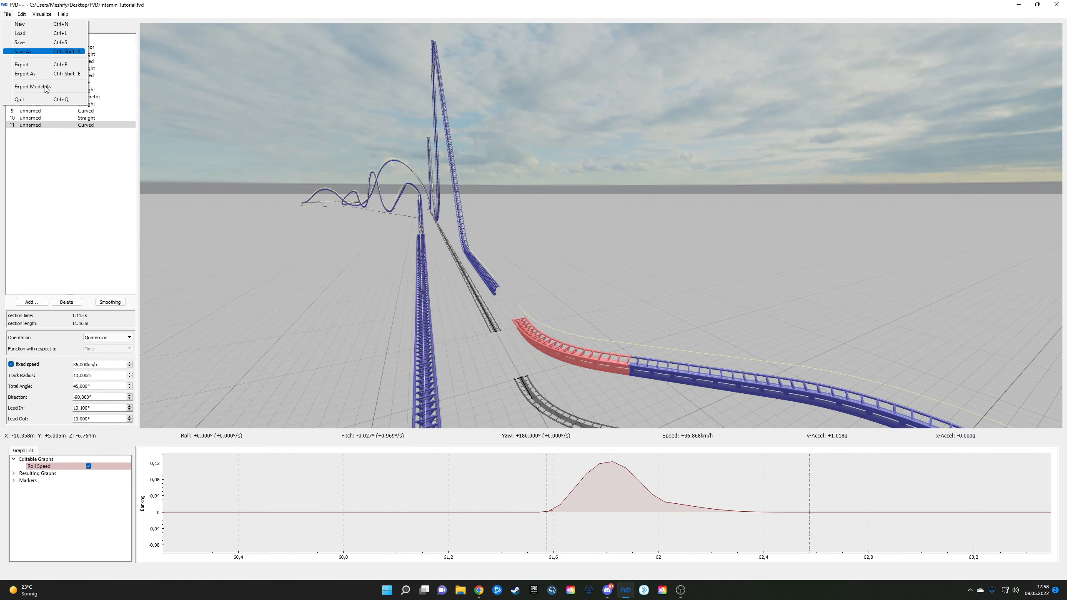
pyautogui.click(25, 73)
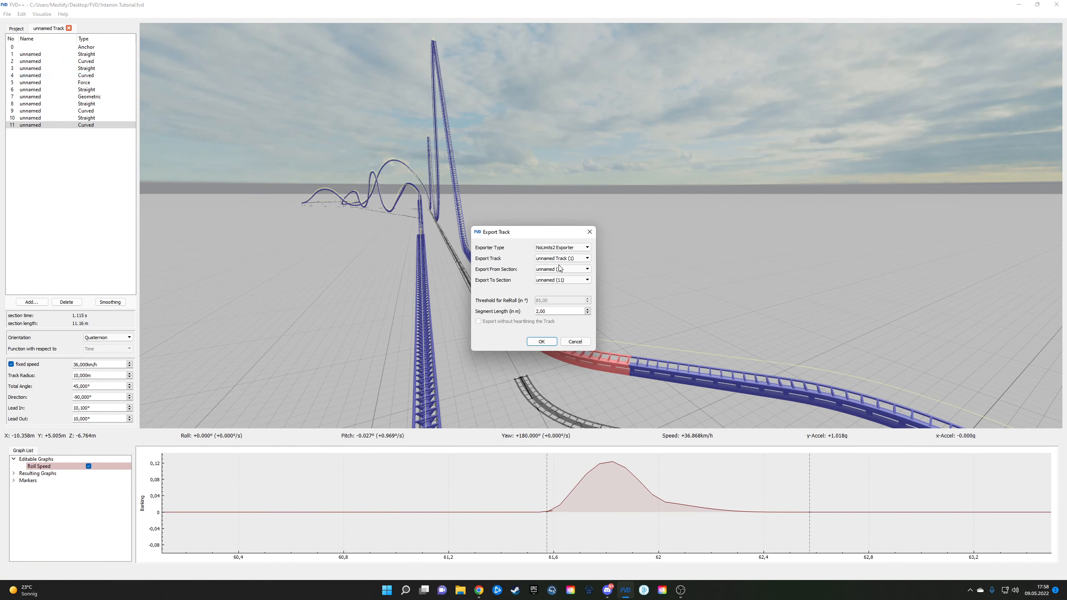
pyautogui.click(566, 273)
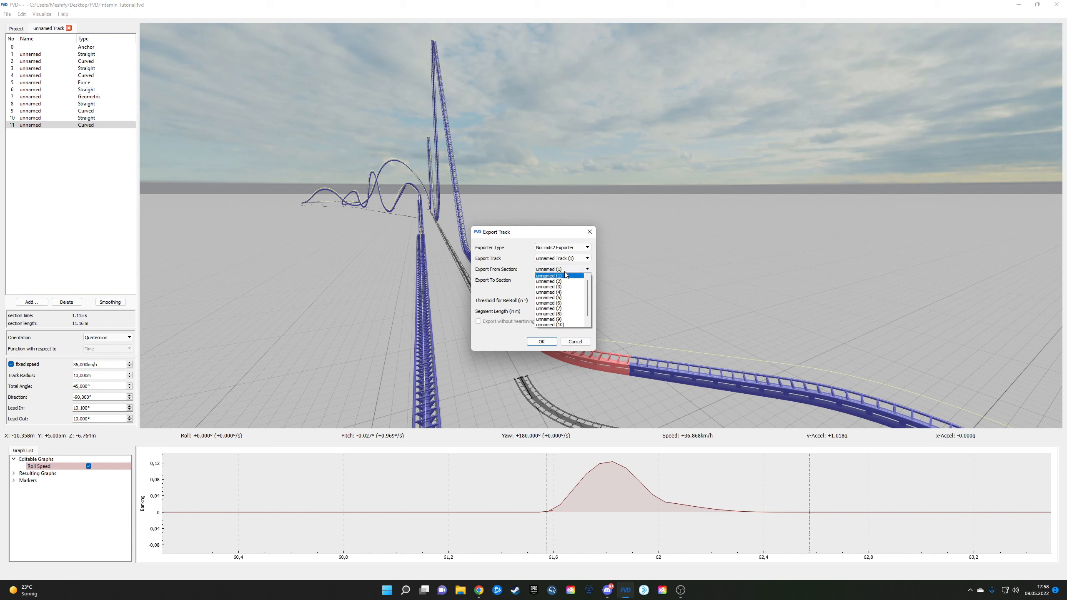
pyautogui.click(566, 275)
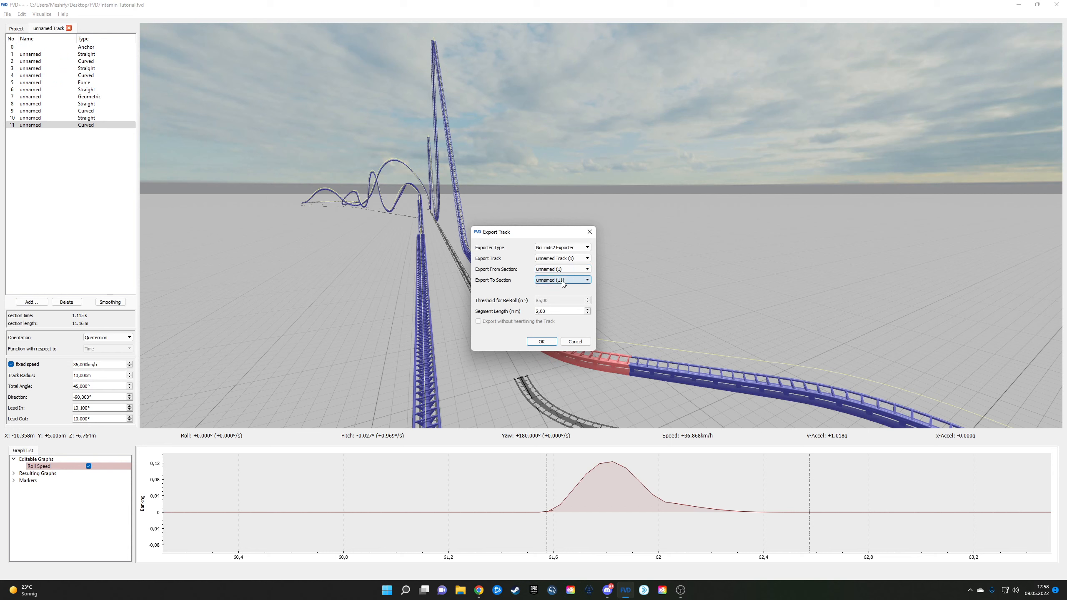
pyautogui.click(562, 281)
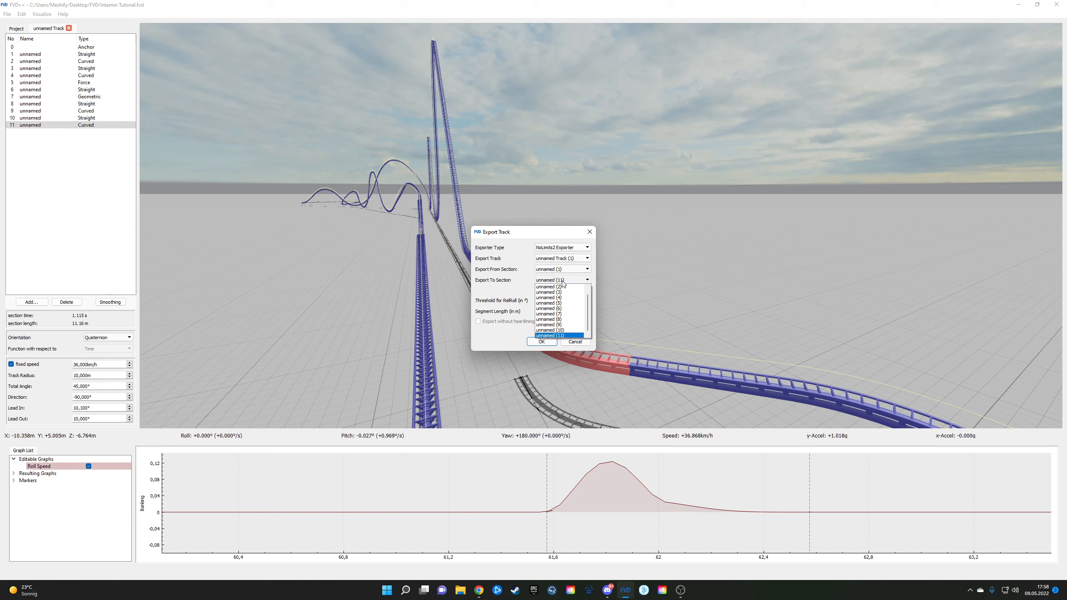
pyautogui.click(512, 284)
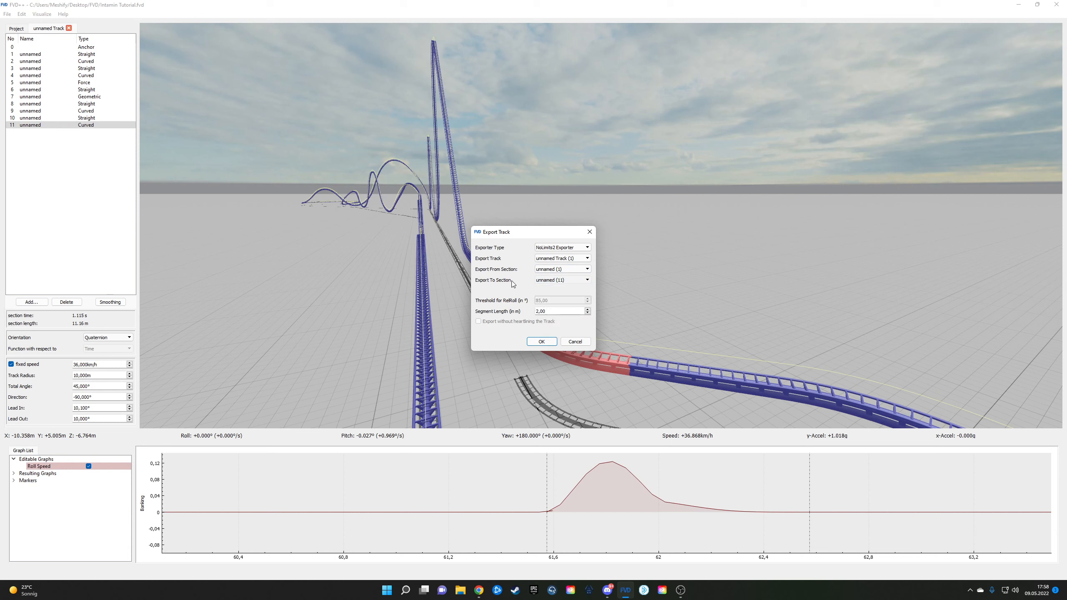
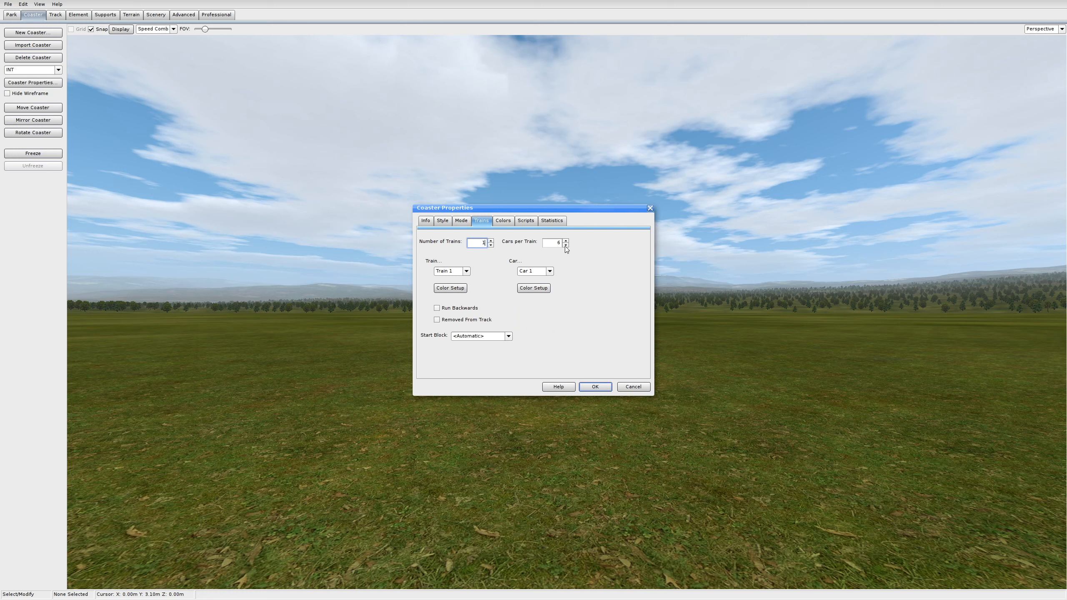
# Step: In the NoLimits 2 editor, review the coaster's color, script, statistics, train and mode properties and accept them
pyautogui.click(505, 221)
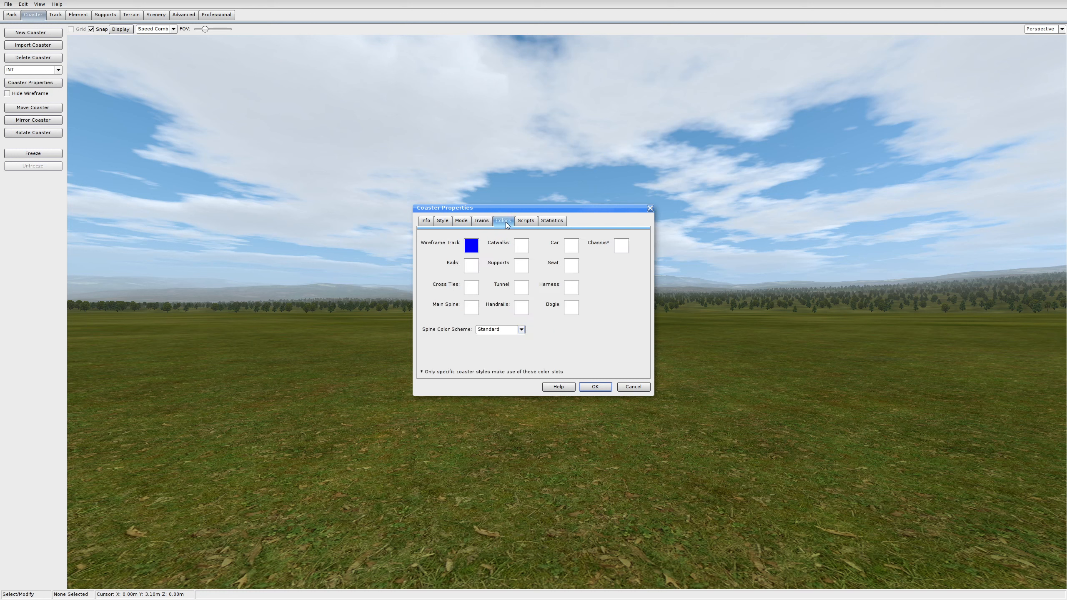
pyautogui.click(526, 220)
pyautogui.click(544, 220)
pyautogui.click(503, 220)
pyautogui.click(481, 221)
pyautogui.click(463, 221)
pyautogui.click(595, 386)
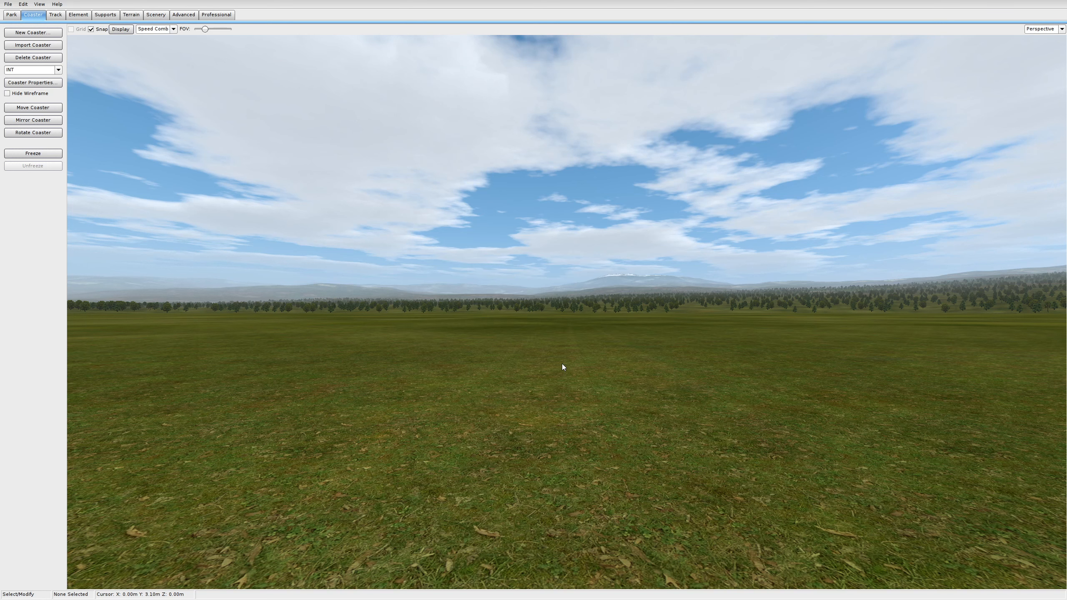
# Step: Insert the exported "Intamin Tutorial" track element from the desktop's FVD folder into the park
pyautogui.click(84, 15)
pyautogui.click(30, 34)
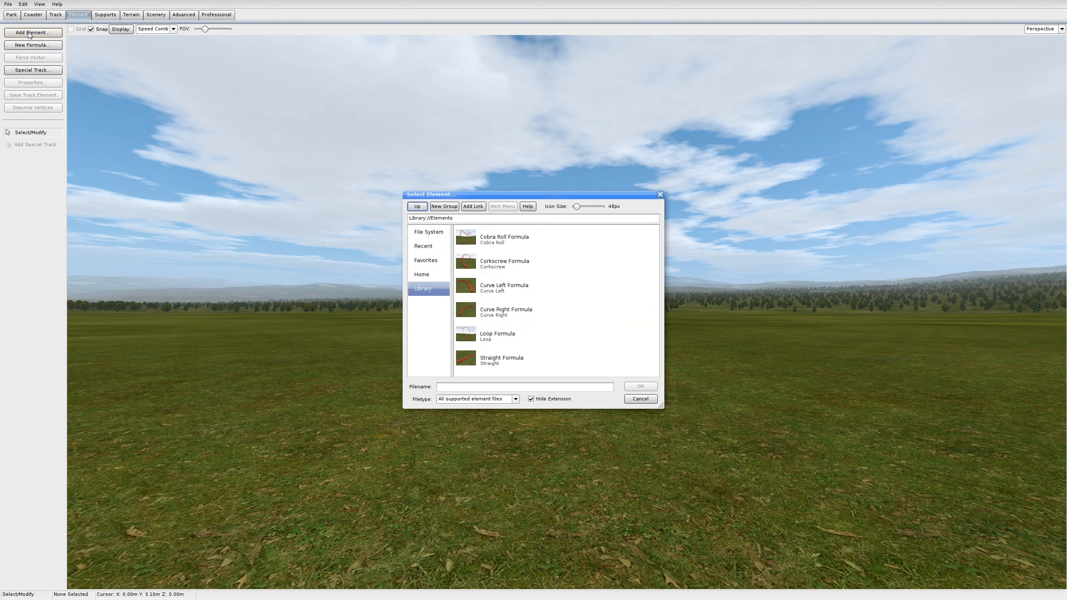
pyautogui.click(440, 238)
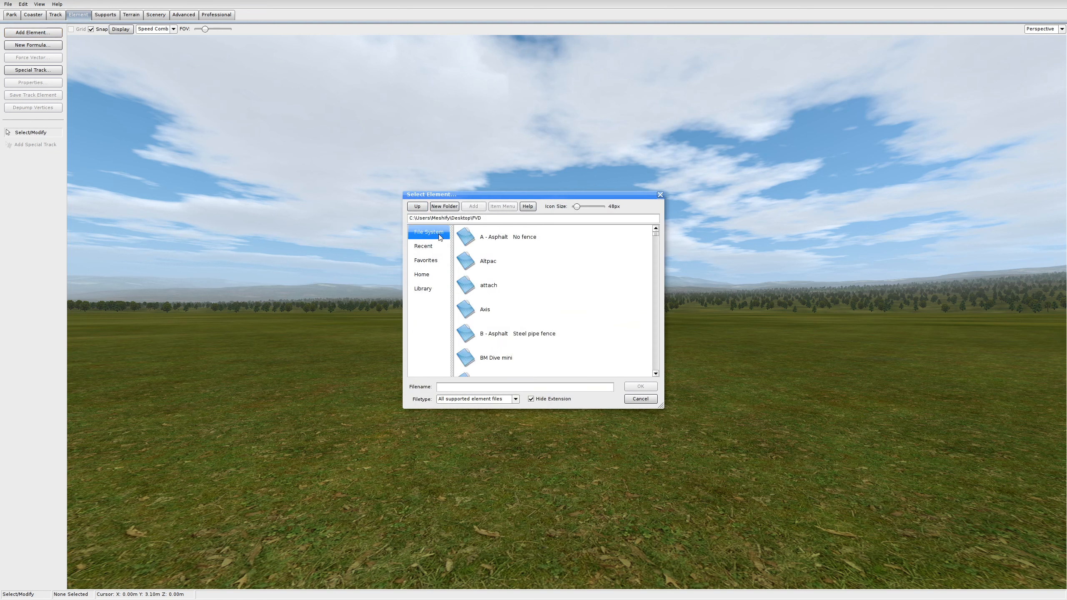
pyautogui.scroll(-10, 498, 307)
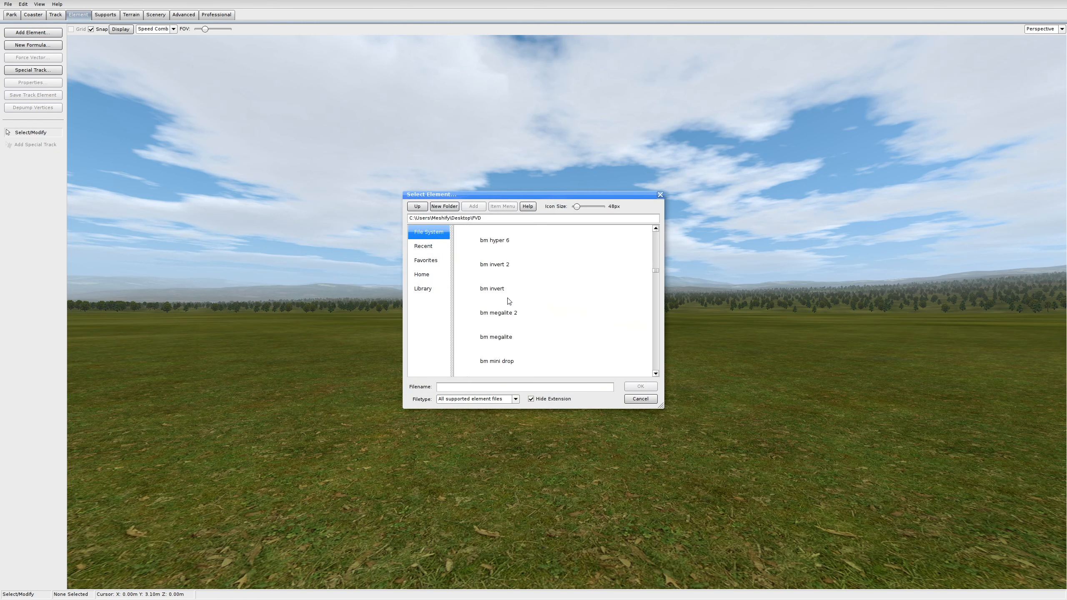
pyautogui.scroll(-5, 498, 307)
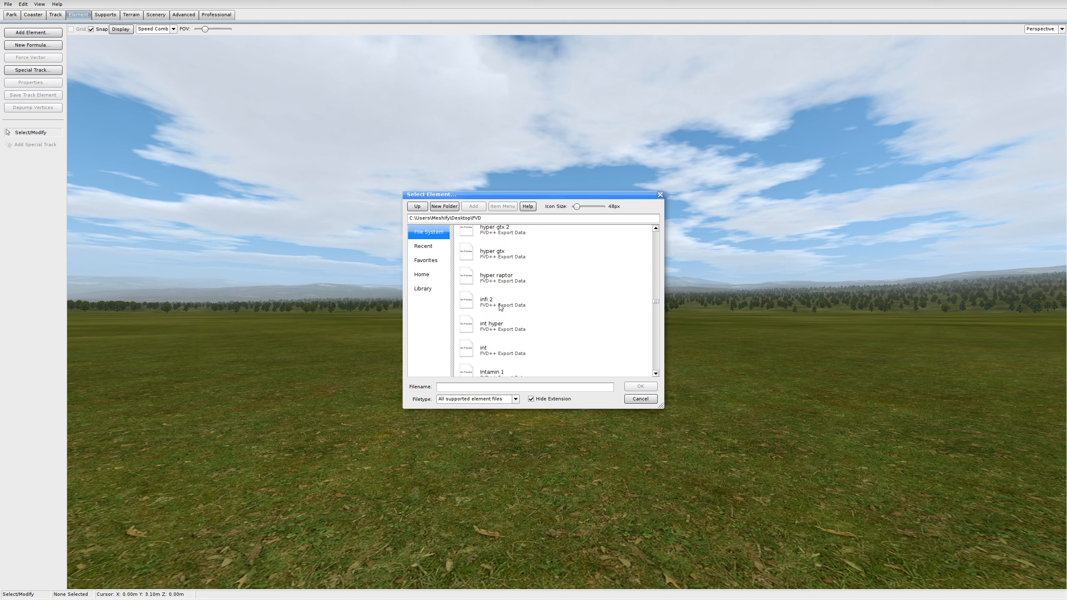
pyautogui.scroll(-8, 541, 312)
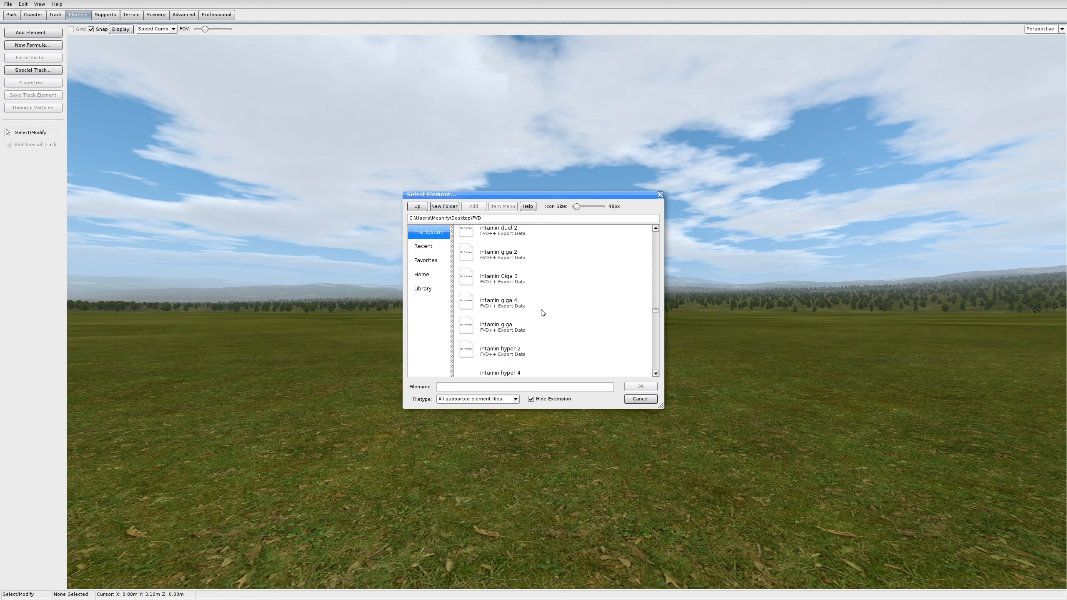
pyautogui.scroll(-6, 541, 312)
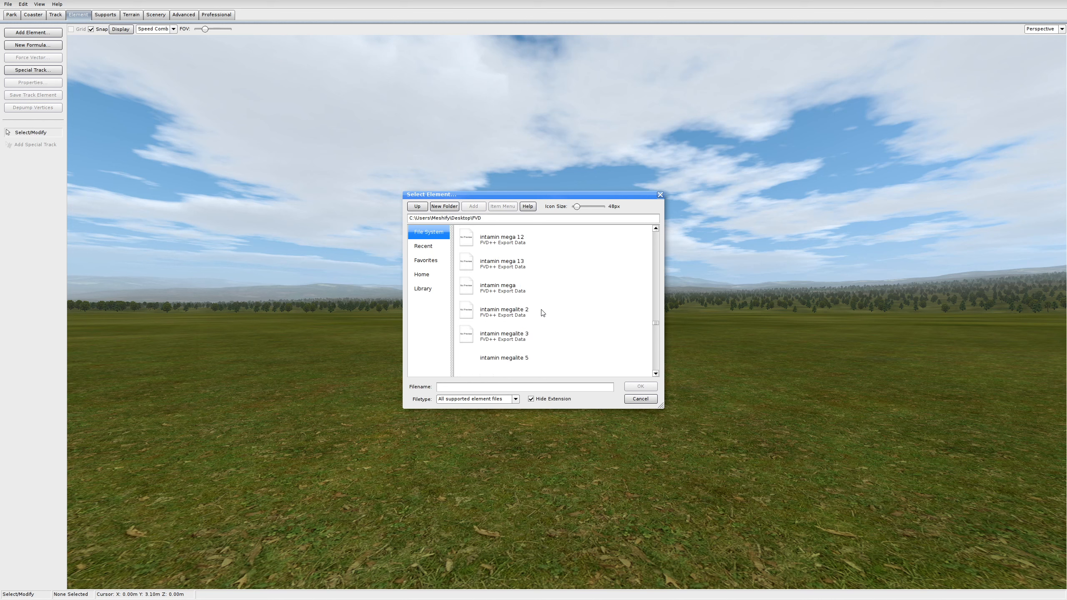
pyautogui.scroll(-6, 541, 313)
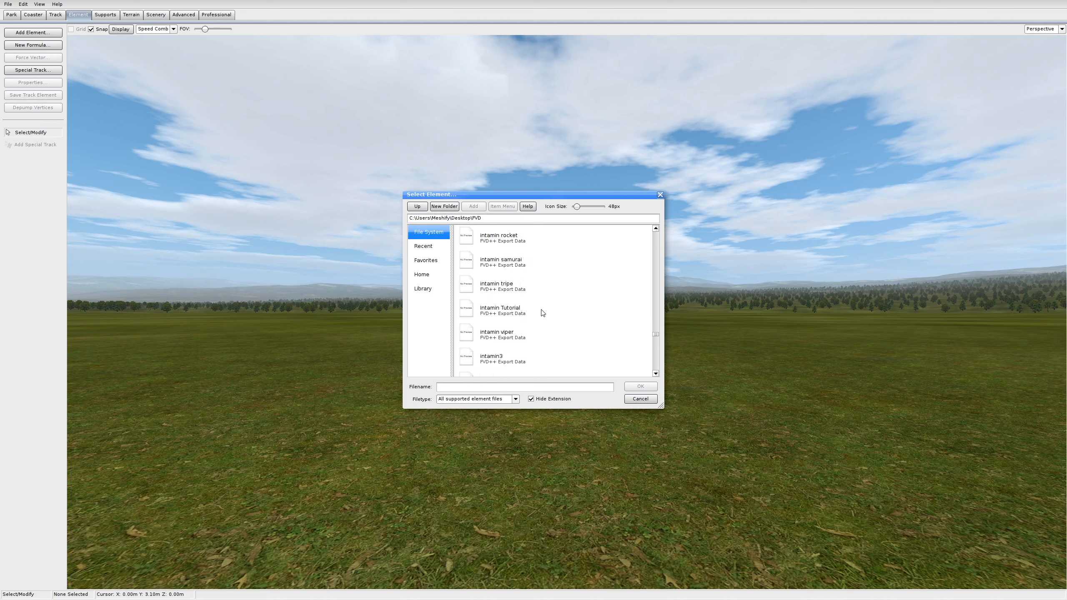
pyautogui.doubleClick(523, 276)
pyautogui.click(581, 284)
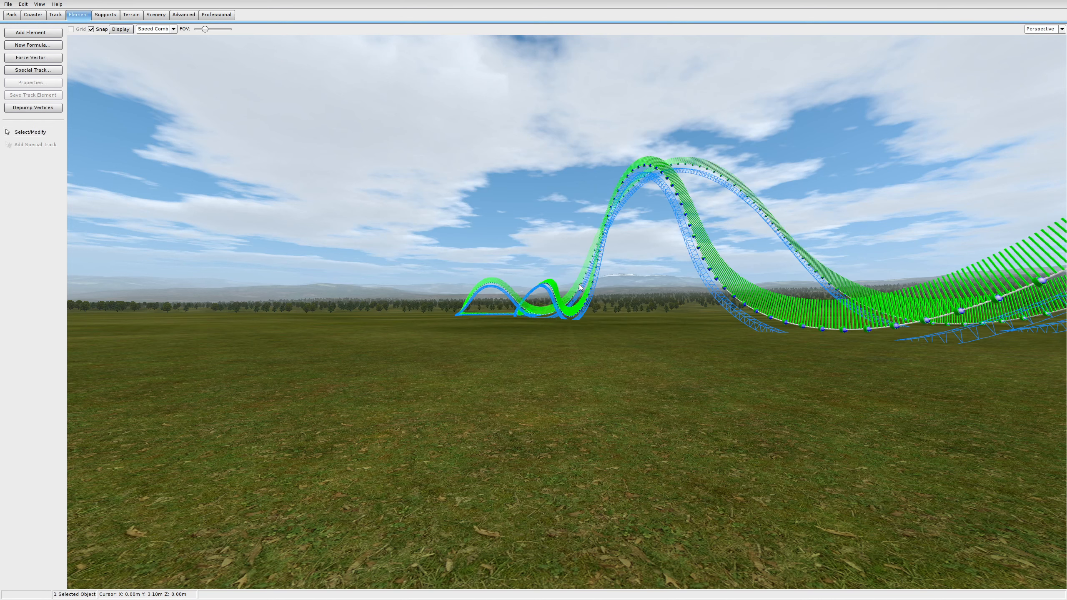
# Step: Raise the whole coaster above the terrain in 1 m moves along Y
pyautogui.moveTo(579, 285); pyautogui.dragTo(589, 313, button='right')
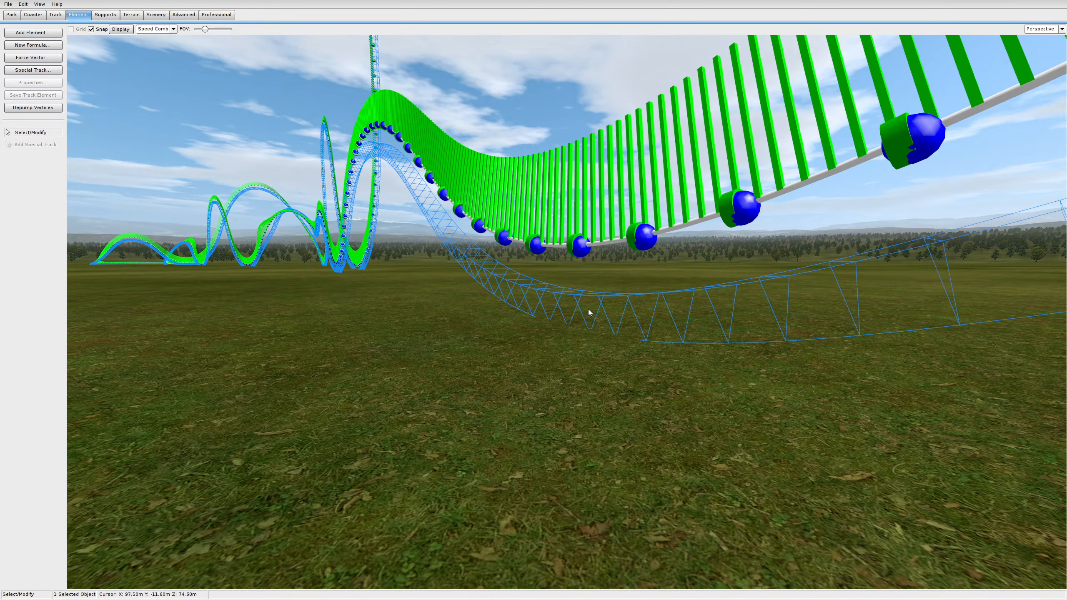
pyautogui.click(38, 15)
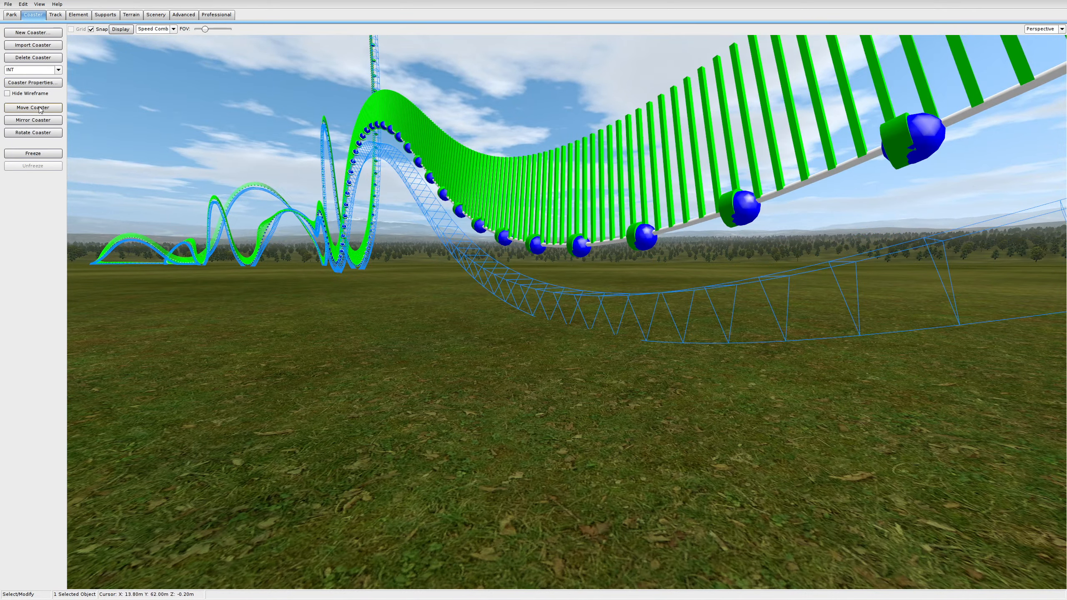
pyautogui.click(40, 108)
pyautogui.click(285, 214)
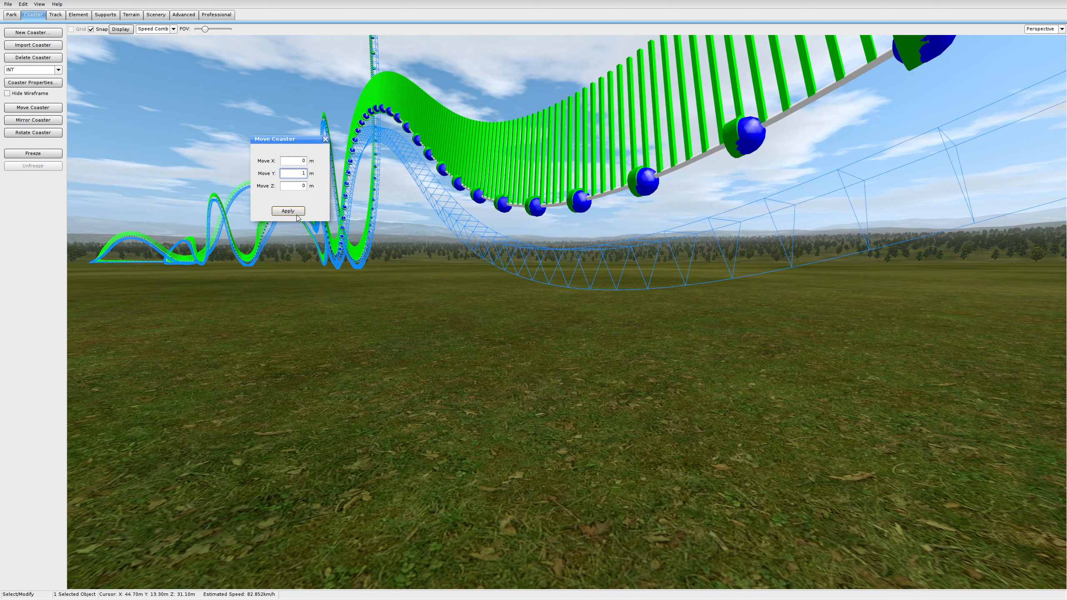
pyautogui.click(296, 213)
pyautogui.click(326, 139)
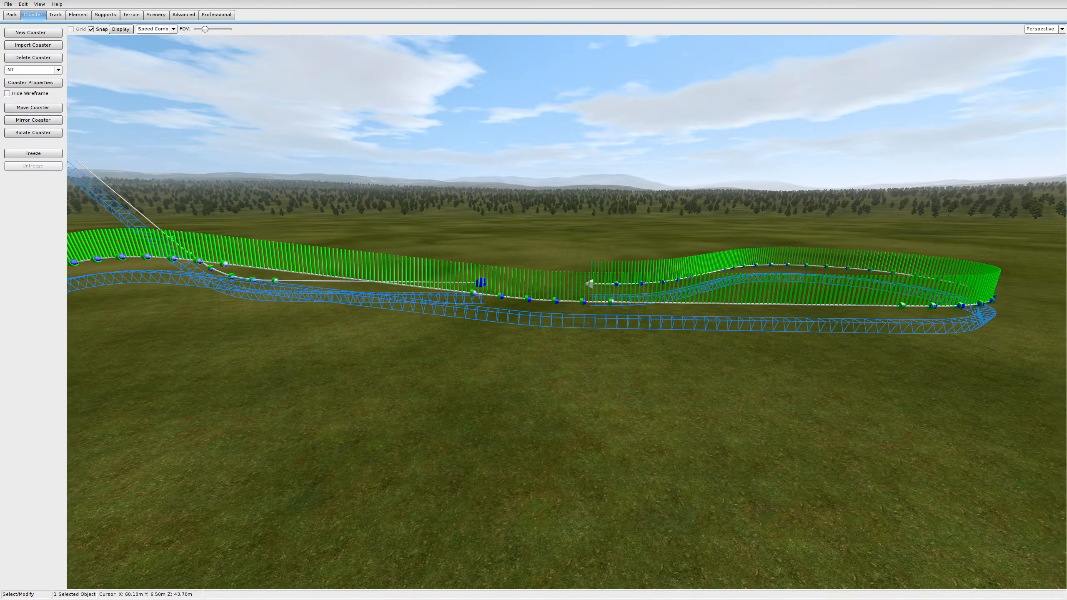
# Step: Connect the two selected open track ends before the lift to close the circuit
pyautogui.moveTo(414, 248); pyautogui.dragTo(402, 250, button='right')
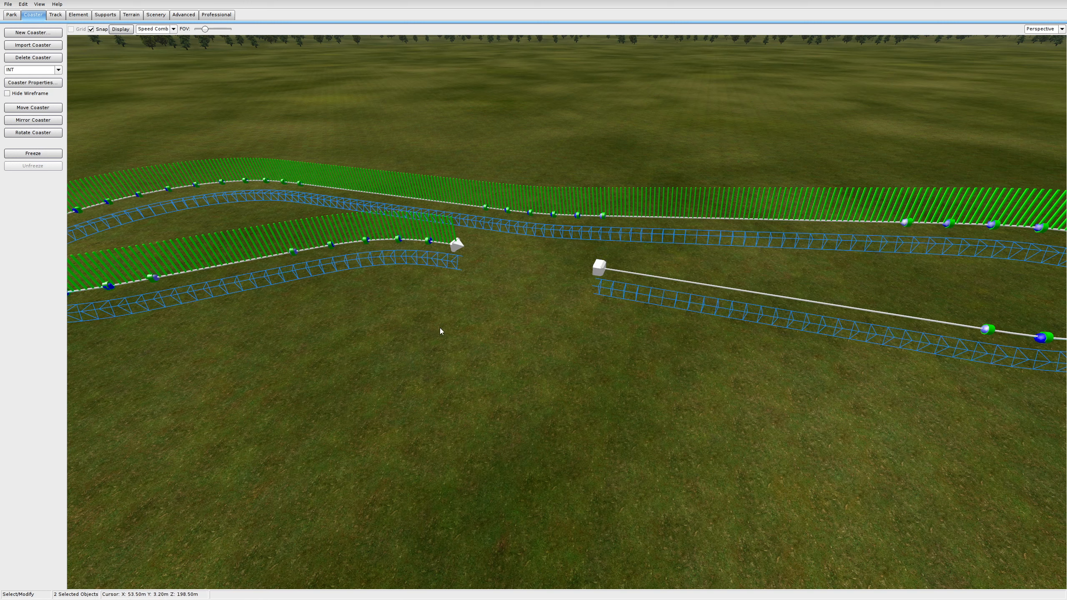
pyautogui.click(55, 15)
pyautogui.click(33, 33)
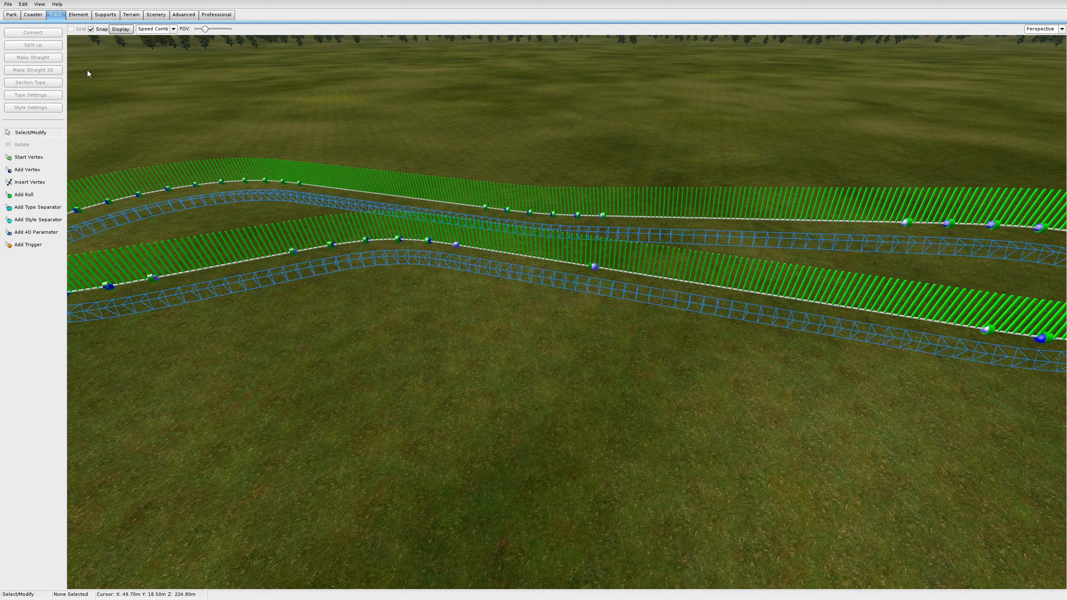
# Step: Add type separators at the foot of the lift and farther back along the straight leading to it
pyautogui.moveTo(582, 310); pyautogui.dragTo(584, 322, button='right')
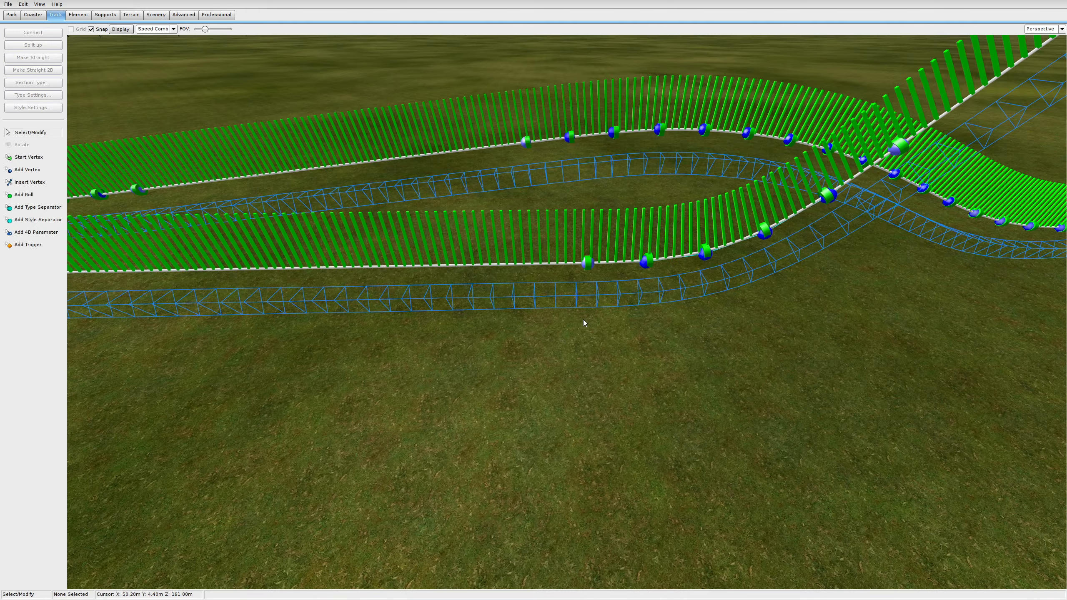
pyautogui.click(38, 207)
pyautogui.click(591, 298)
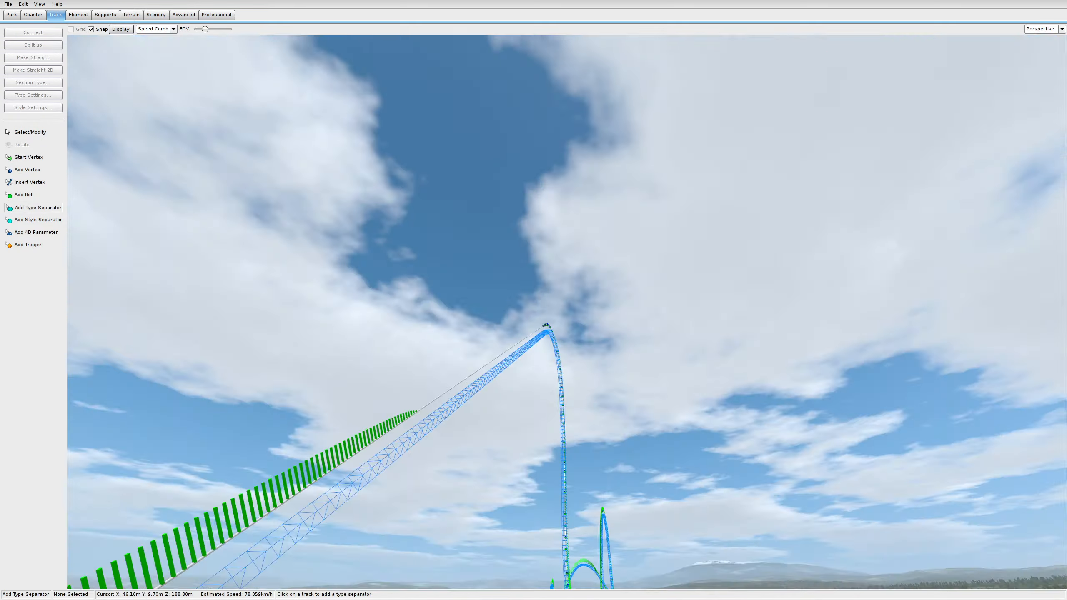
pyautogui.moveTo(559, 297); pyautogui.dragTo(560, 302, button='right')
pyautogui.click(504, 302)
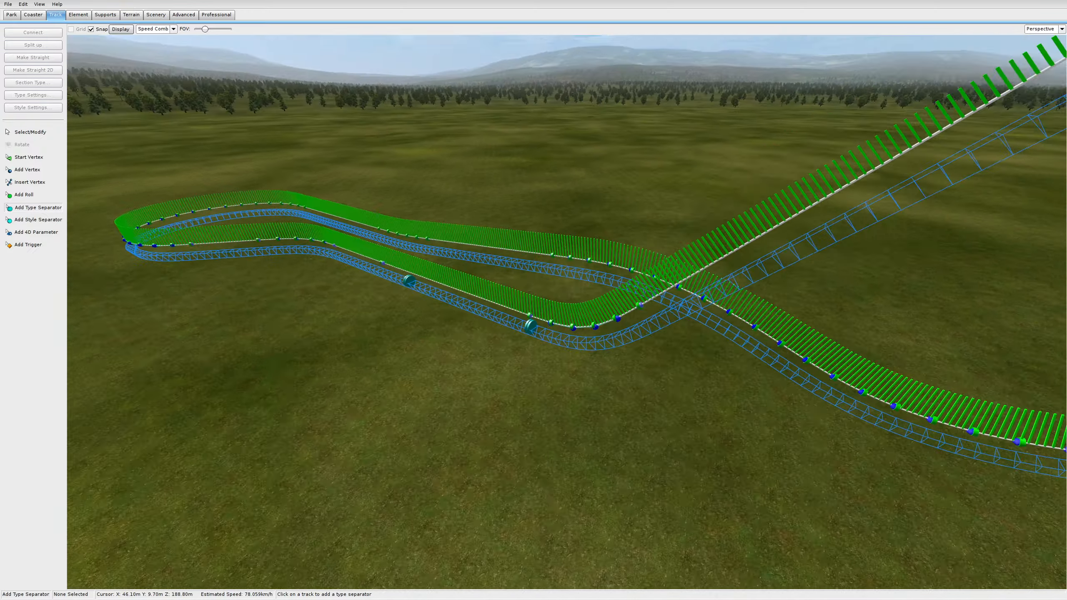
pyautogui.moveTo(504, 303); pyautogui.dragTo(499, 306, button='right')
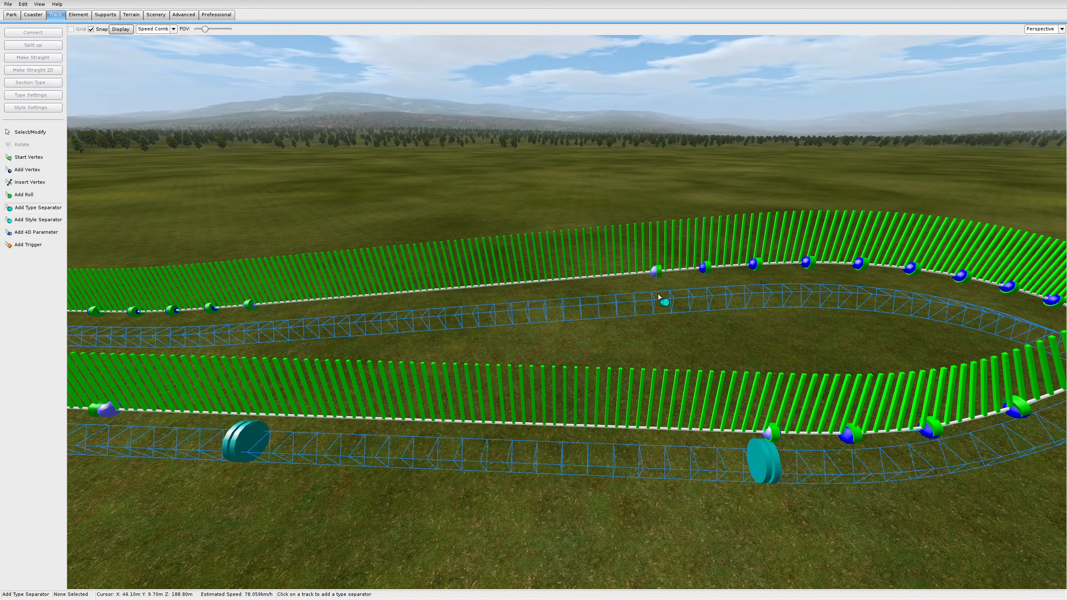
# Step: Add type separators along the final brake run and the straight in front of the lift
pyautogui.click(659, 300)
pyautogui.moveTo(659, 300)
pyautogui.mouseDown(button='right')
pyautogui.moveTo(584, 322)
pyautogui.moveTo(665, 313)
pyautogui.moveTo(655, 318)
pyautogui.moveTo(630, 312)
pyautogui.moveTo(582, 327)
pyautogui.moveTo(642, 309)
pyautogui.mouseUp(button='right')
pyautogui.click(591, 321)
pyautogui.click(585, 323)
pyautogui.click(602, 318)
pyautogui.click(683, 302)
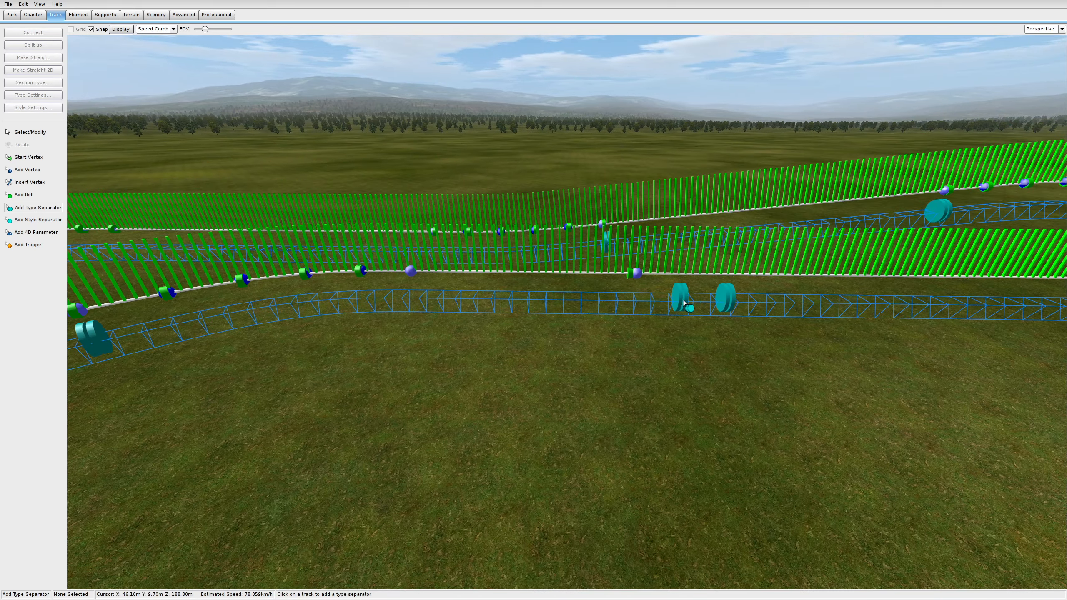
pyautogui.click(530, 306)
# Step: Set the 16 m straight section directly before the lift to the Station type
pyautogui.click(41, 133)
pyautogui.press('d')
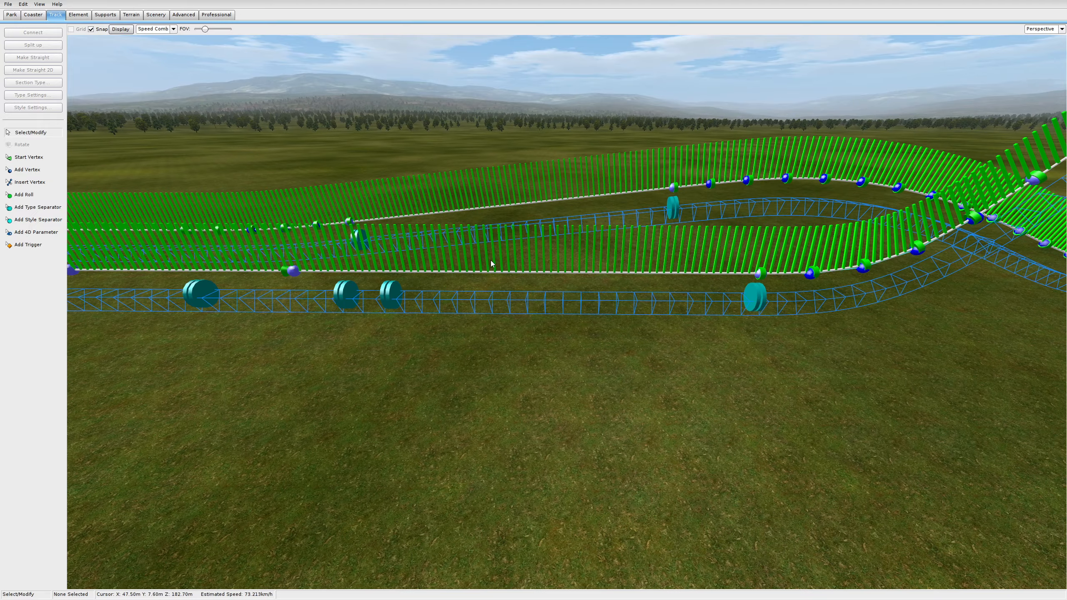
pyautogui.click(497, 301)
pyautogui.click(56, 83)
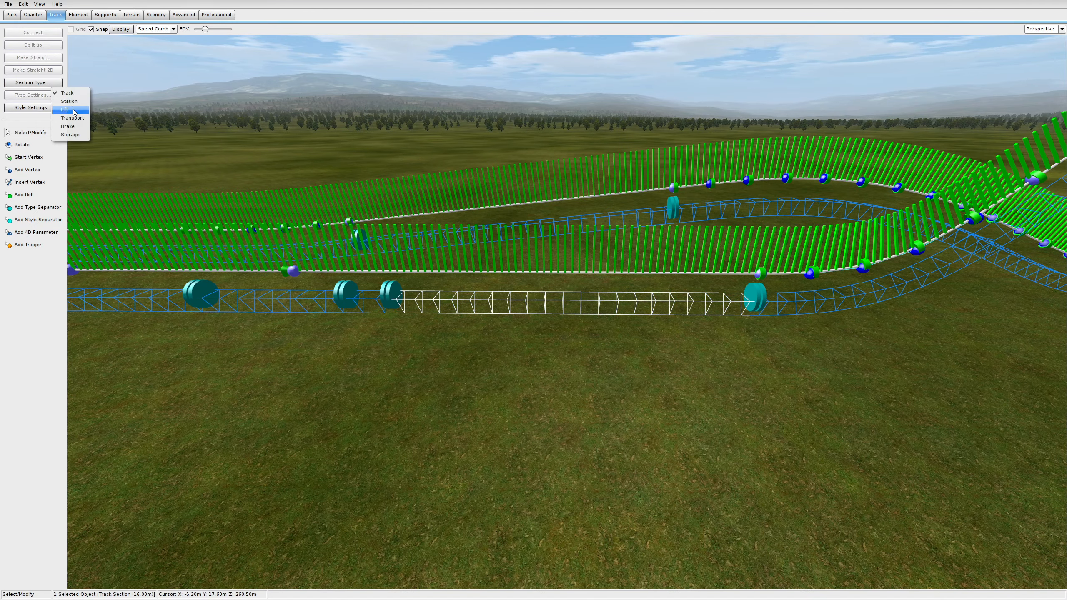
pyautogui.click(76, 103)
pyautogui.moveTo(688, 376); pyautogui.dragTo(693, 335, button='right')
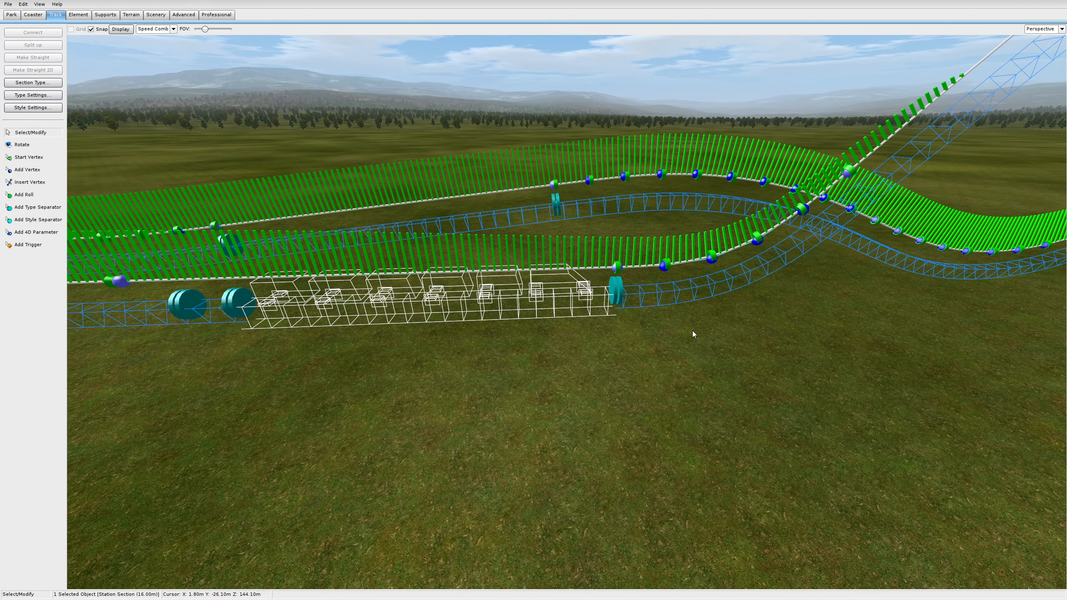
pyautogui.click(689, 293)
pyautogui.click(28, 80)
pyautogui.click(36, 112)
pyautogui.click(676, 394)
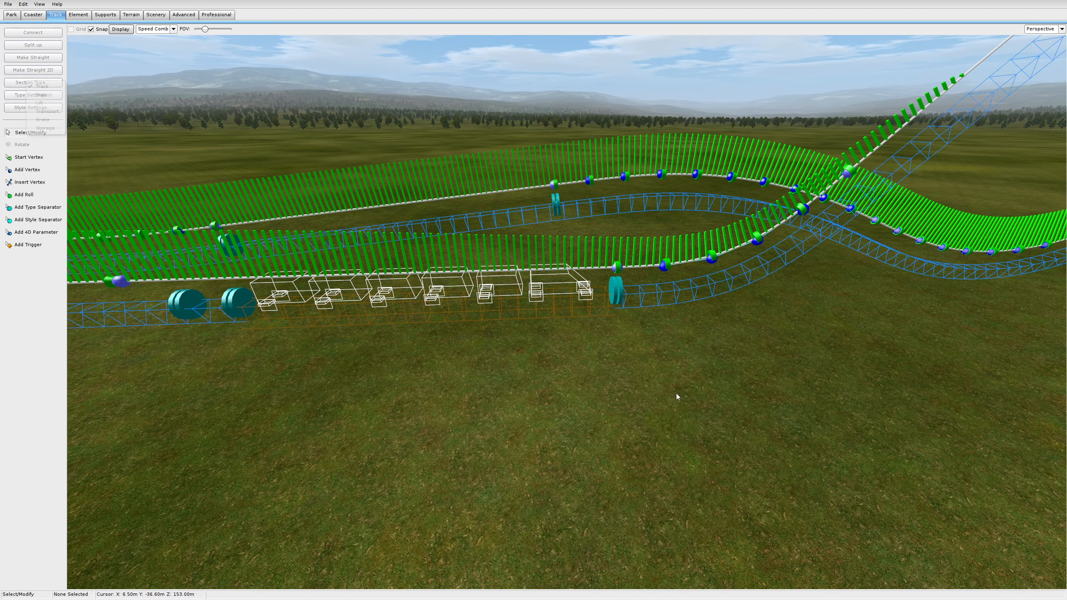
# Step: Set the climbing section that follows the station to the Lift type
pyautogui.moveTo(676, 393); pyautogui.dragTo(719, 374, button='right')
pyautogui.click(638, 333)
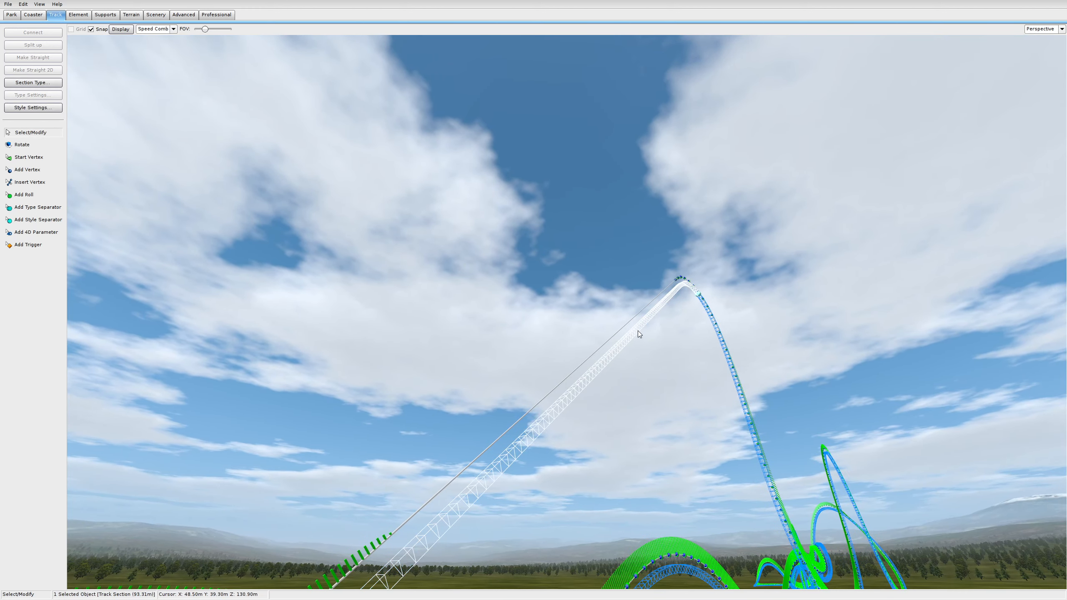
pyautogui.moveTo(637, 332); pyautogui.dragTo(640, 370, button='right')
pyautogui.click(39, 86)
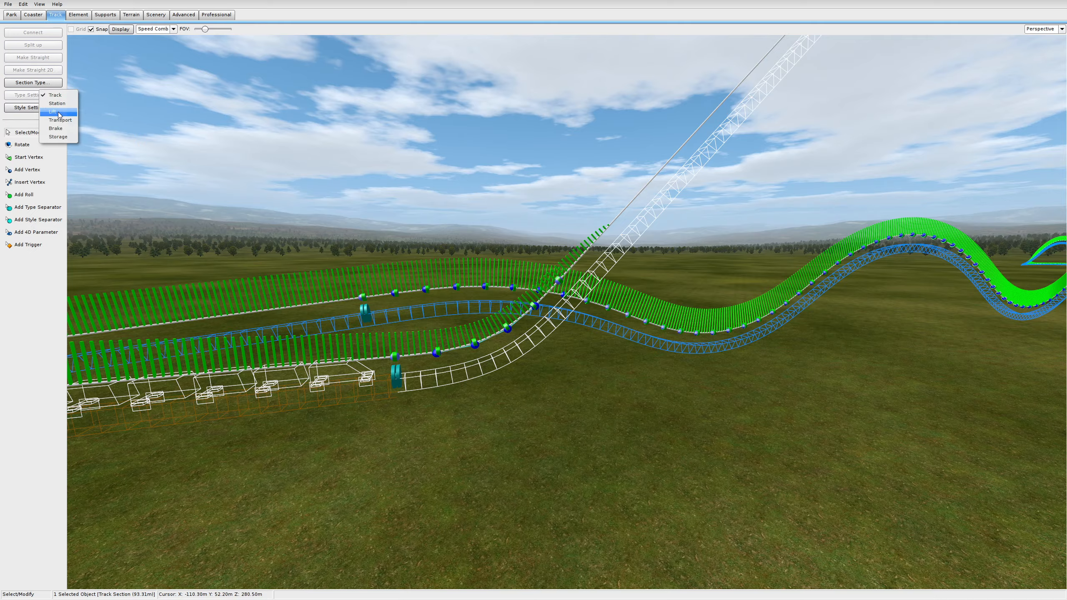
pyautogui.click(56, 113)
# Step: Set the straight section between separators on the returning track behind the station to the Brake type
pyautogui.moveTo(336, 290); pyautogui.dragTo(290, 305, button='right')
pyautogui.moveTo(571, 372); pyautogui.dragTo(554, 400, button='right')
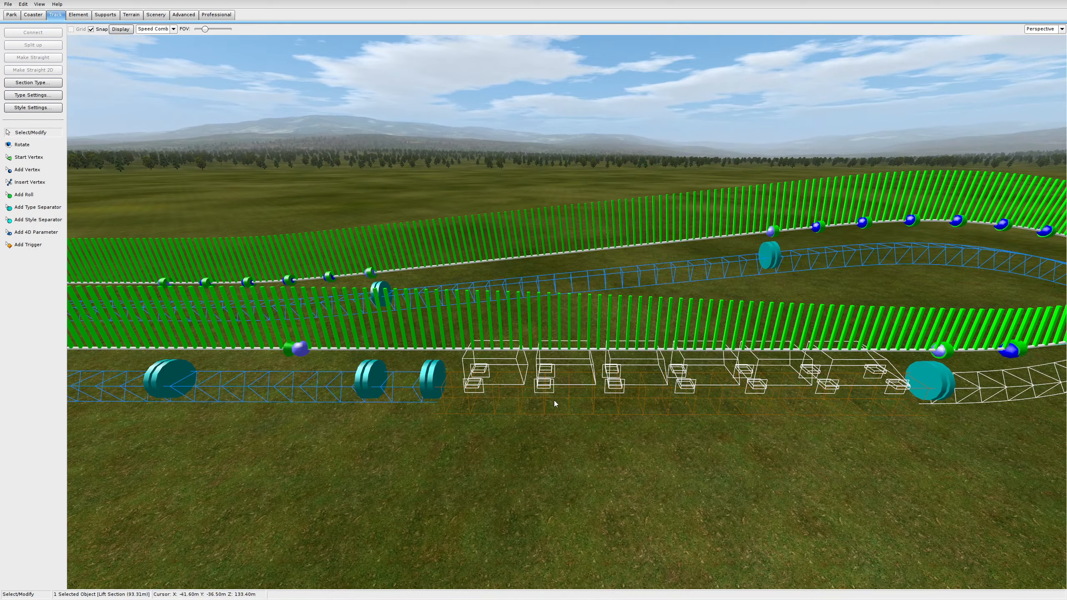
pyautogui.click(574, 276)
pyautogui.click(40, 86)
pyautogui.click(59, 127)
# Step: Set the short section after the turnaround and the one just before the station to the Brake type
pyautogui.moveTo(294, 252); pyautogui.dragTo(240, 253, button='right')
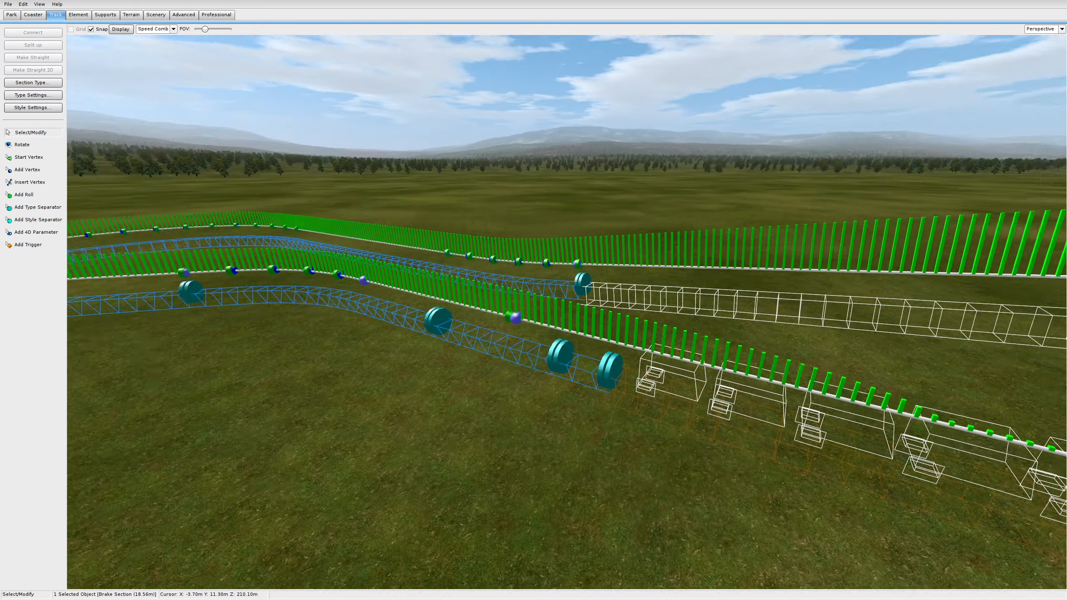
pyautogui.moveTo(466, 336); pyautogui.dragTo(524, 356, button='right')
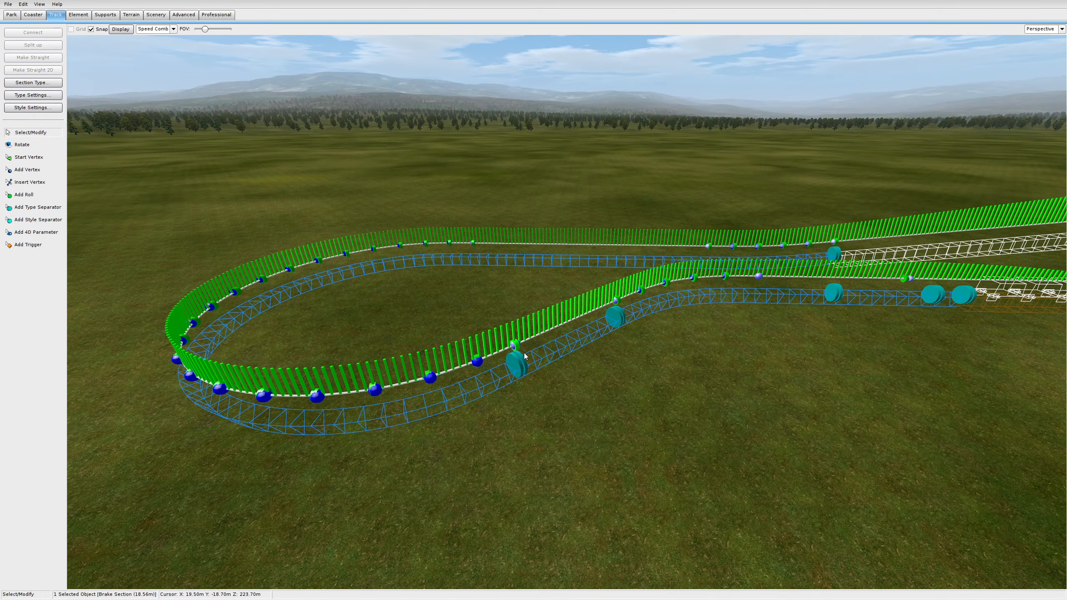
pyautogui.click(574, 353)
pyautogui.click(40, 83)
pyautogui.click(58, 127)
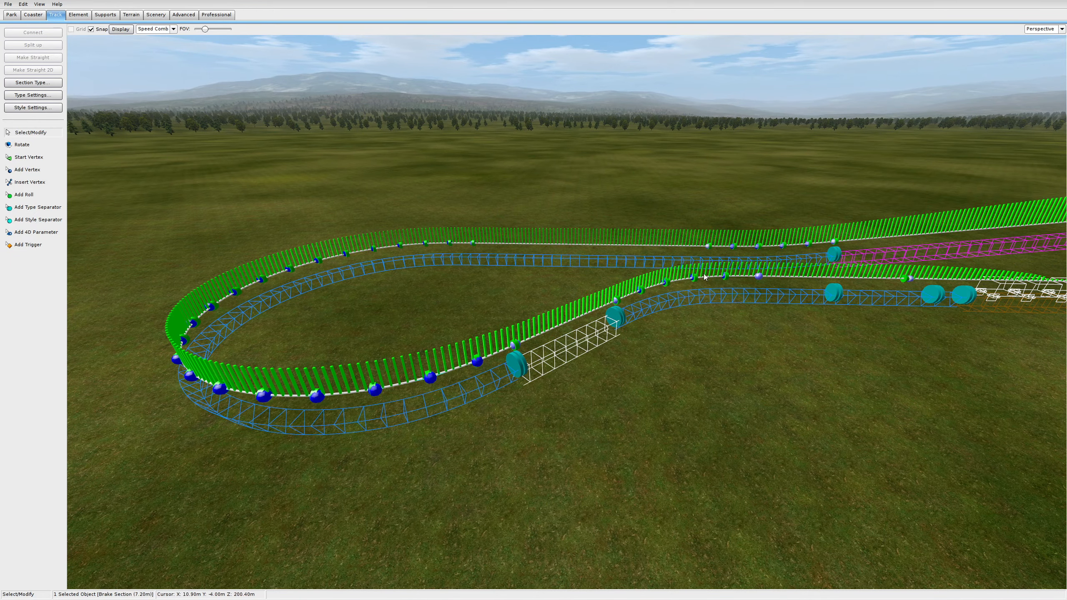
pyautogui.click(861, 303)
pyautogui.click(40, 83)
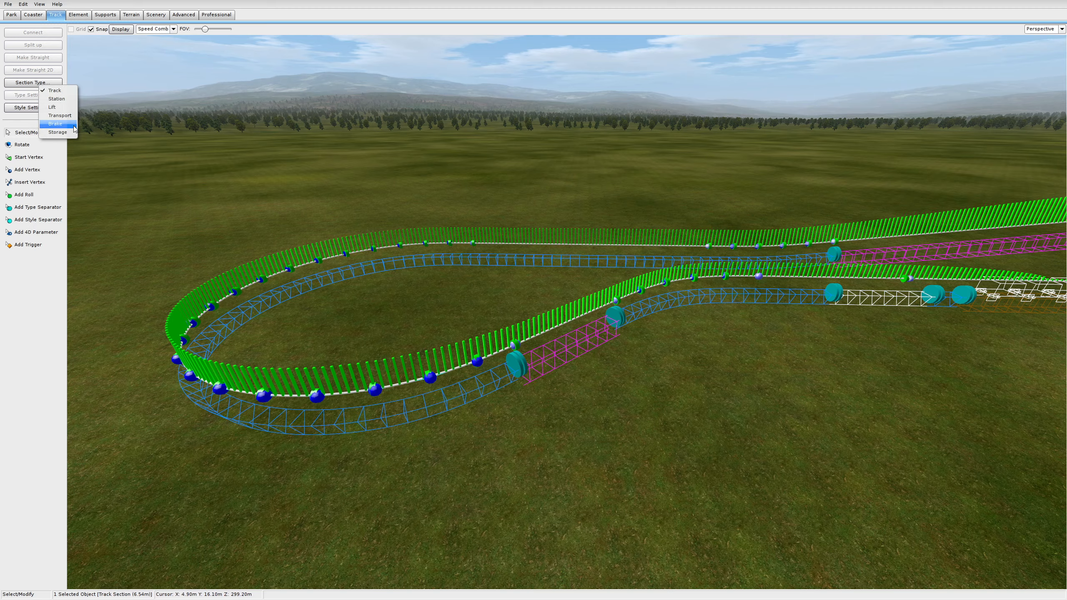
pyautogui.click(82, 133)
pyautogui.click(625, 386)
# Step: Split the track at the vertex where the straight between the final brake run and the turnaround begins
pyautogui.moveTo(626, 386); pyautogui.dragTo(584, 386, button='middle')
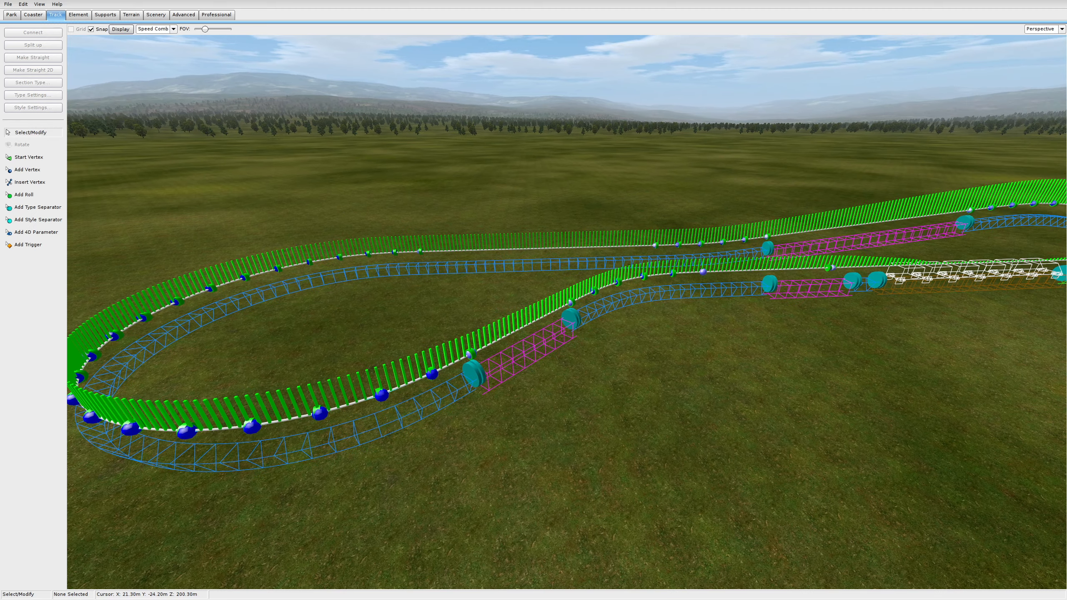
pyautogui.press('w')
pyautogui.moveTo(565, 331)
pyautogui.mouseDown(button='right')
pyautogui.moveTo(561, 296)
pyautogui.moveTo(565, 330)
pyautogui.mouseUp(button='right')
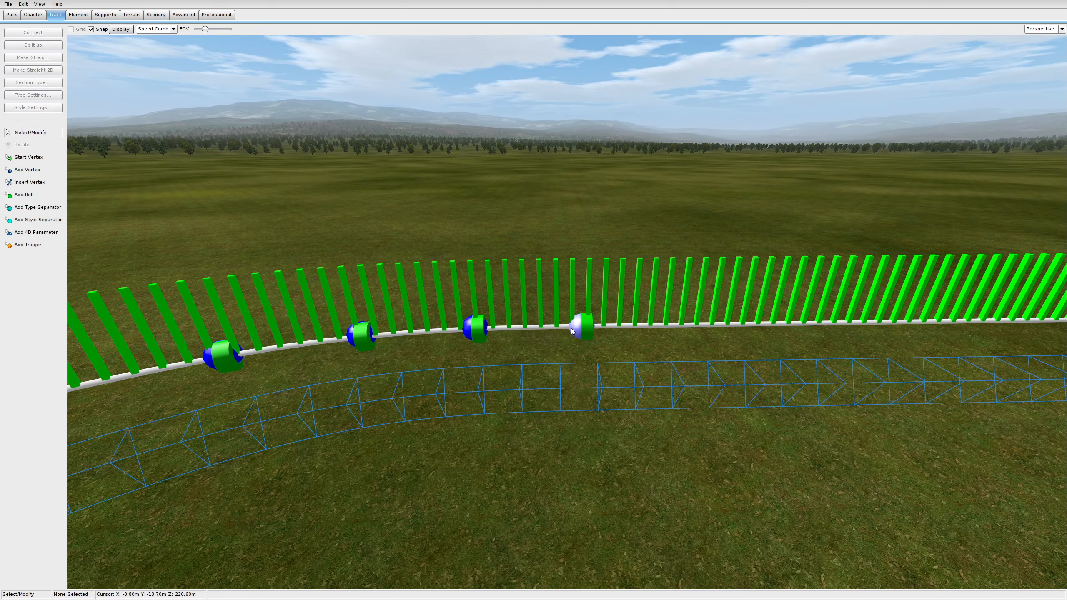
pyautogui.click(571, 331)
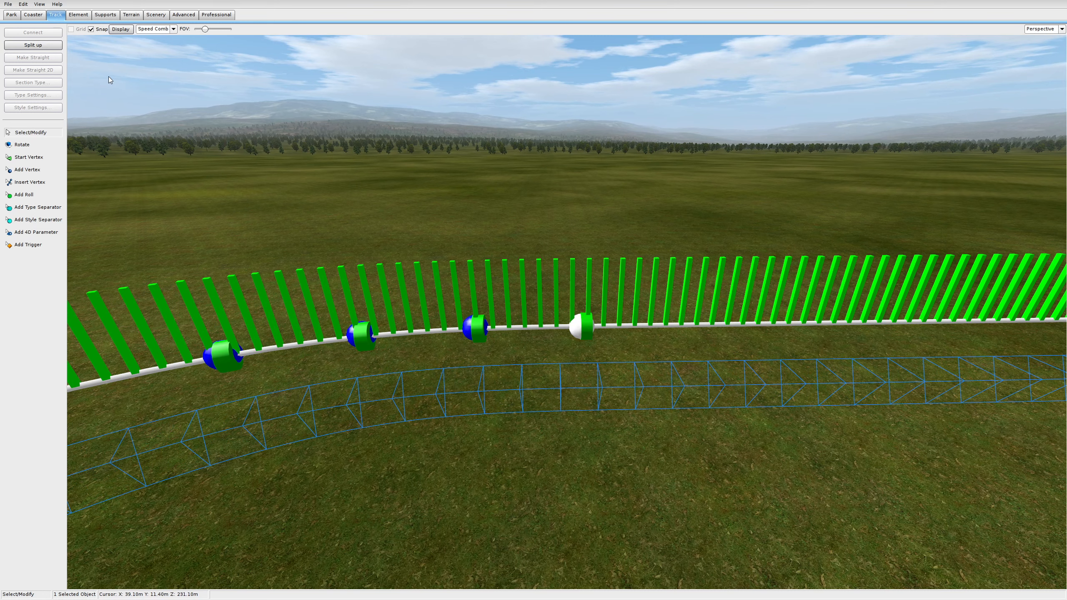
pyautogui.click(43, 49)
# Step: Copy the Y coordinate of the open track end on the brake run side of the gap
pyautogui.press('s')
pyautogui.moveTo(841, 334); pyautogui.dragTo(841, 333, button='right')
pyautogui.press('d')
pyautogui.doubleClick(791, 299)
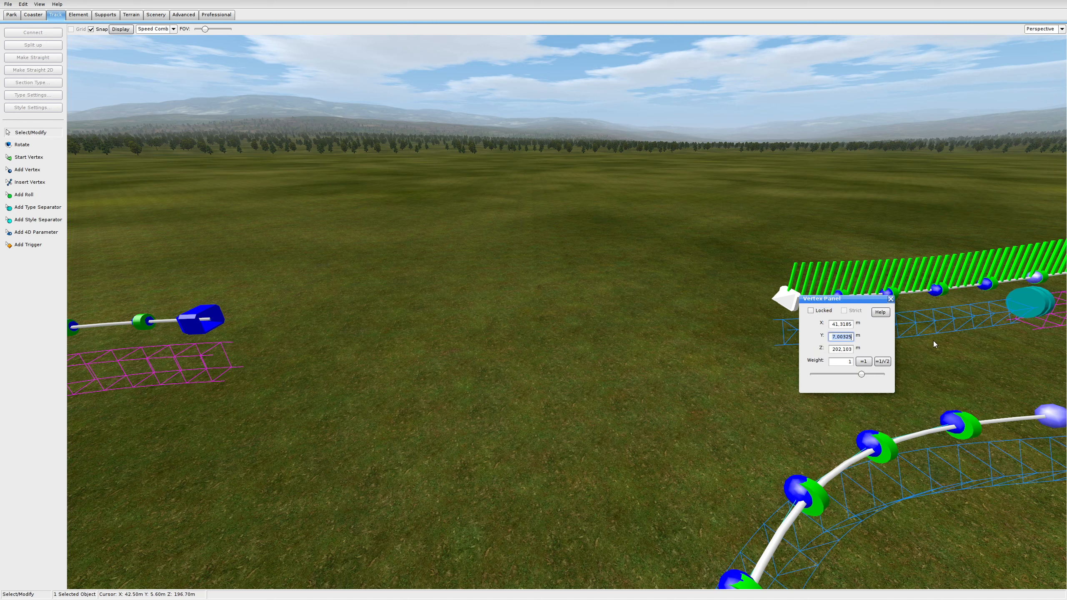
pyautogui.click(891, 299)
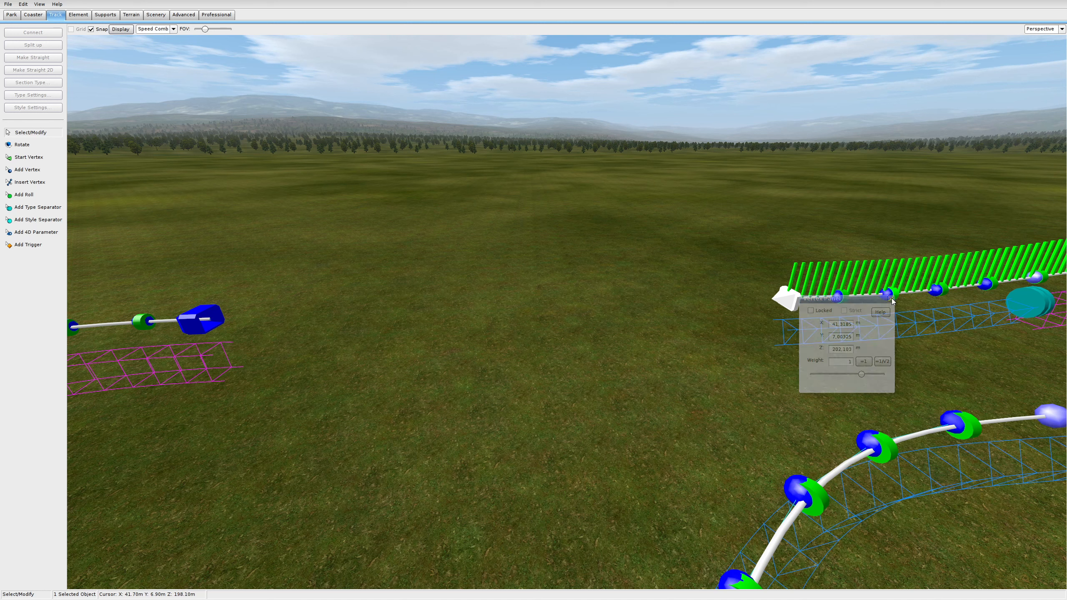
# Step: Add a Transfer Table special track in the gap between the two open track ends
pyautogui.click(88, 17)
pyautogui.click(43, 71)
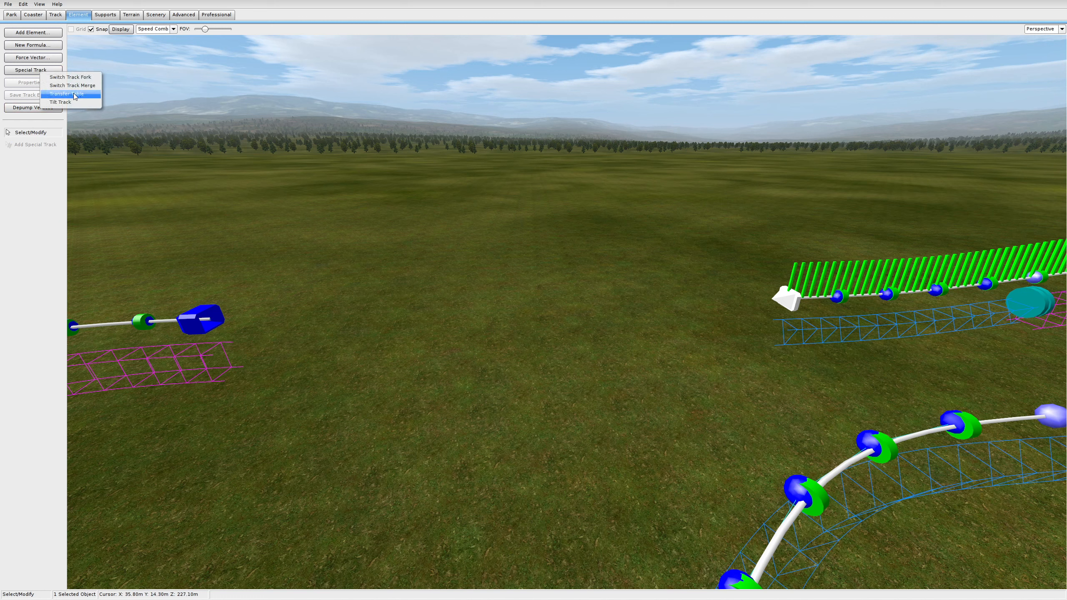
pyautogui.click(68, 94)
pyautogui.click(510, 355)
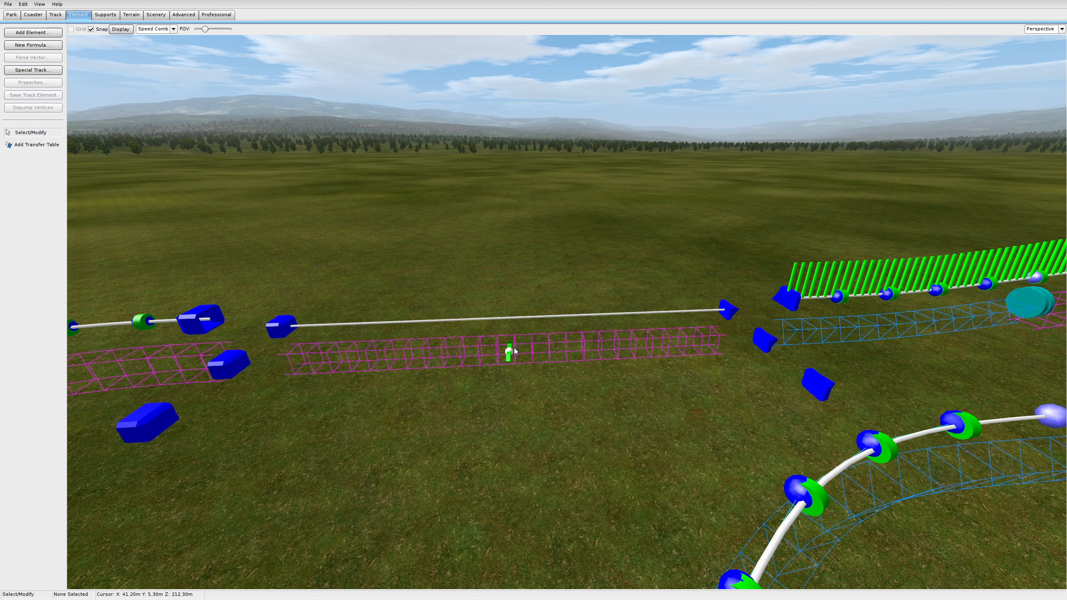
# Step: Set the transfer table's Y position to 7.00325 m in its special track properties
pyautogui.doubleClick(511, 352)
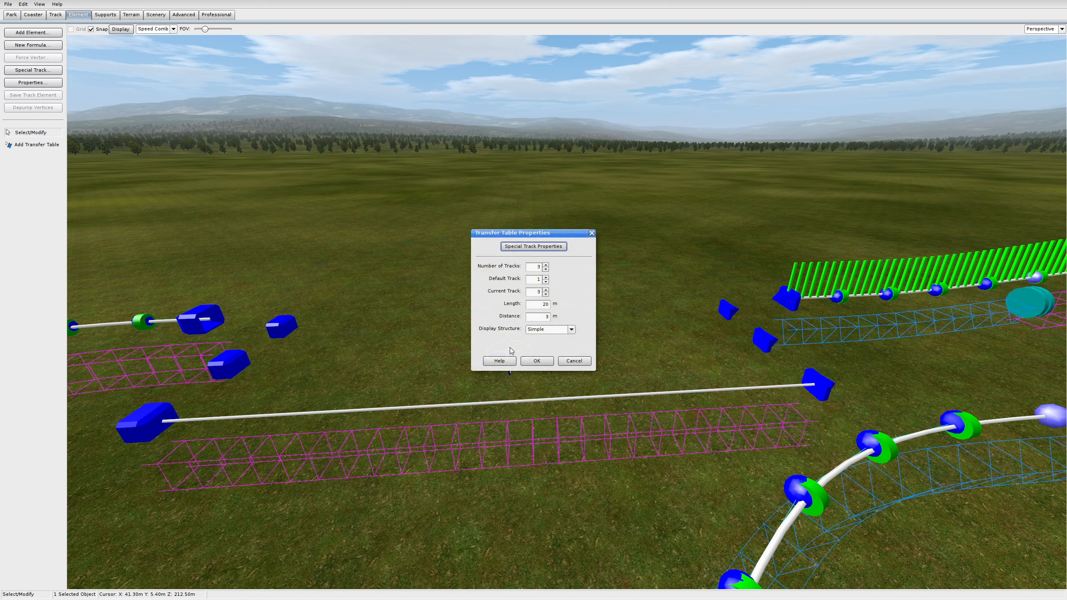
pyautogui.click(534, 247)
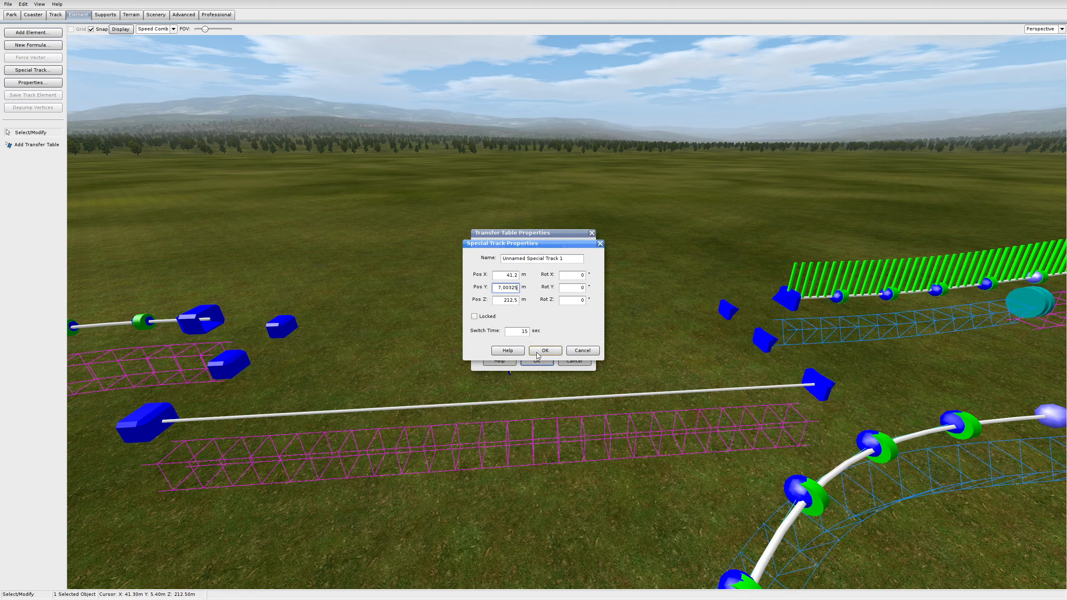
pyautogui.click(538, 352)
pyautogui.click(547, 362)
# Step: Move the transfer table sideways so its outermost connectors on the lift side line up with the open track ends
pyautogui.moveTo(520, 295); pyautogui.dragTo(564, 320, button='middle')
pyautogui.scroll(2, 564, 320)
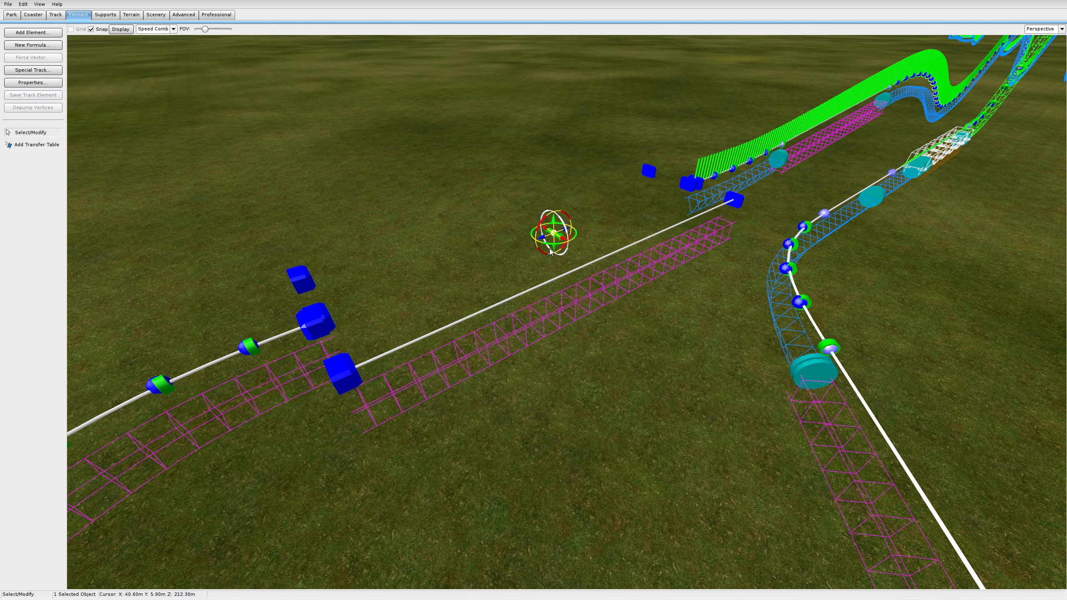
pyautogui.moveTo(545, 245); pyautogui.dragTo(696, 200)
pyautogui.moveTo(688, 223); pyautogui.dragTo(160, 37, button='middle')
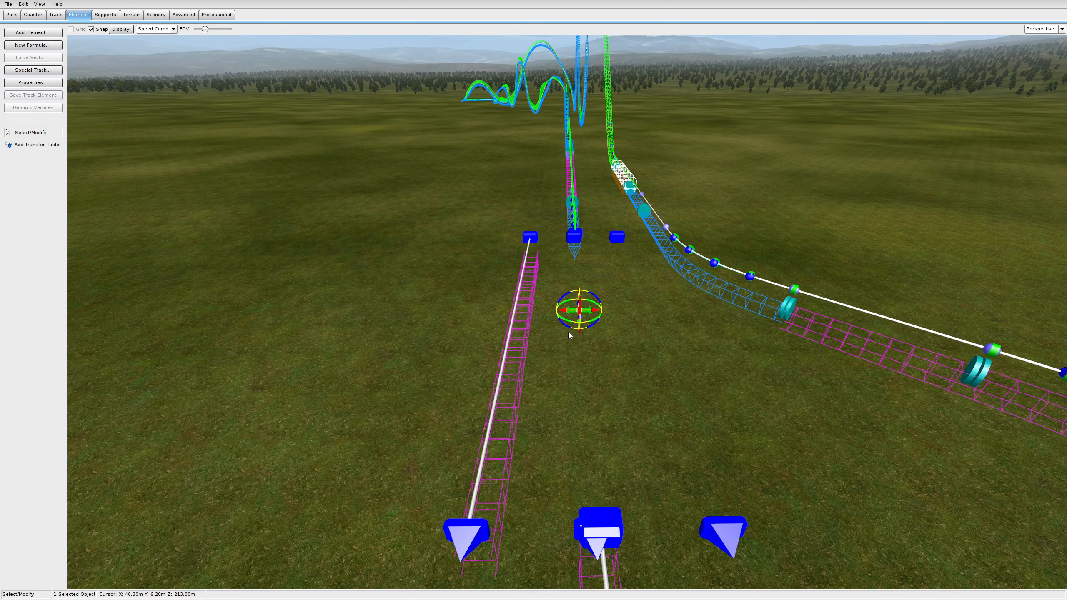
pyautogui.moveTo(596, 310); pyautogui.dragTo(532, 311)
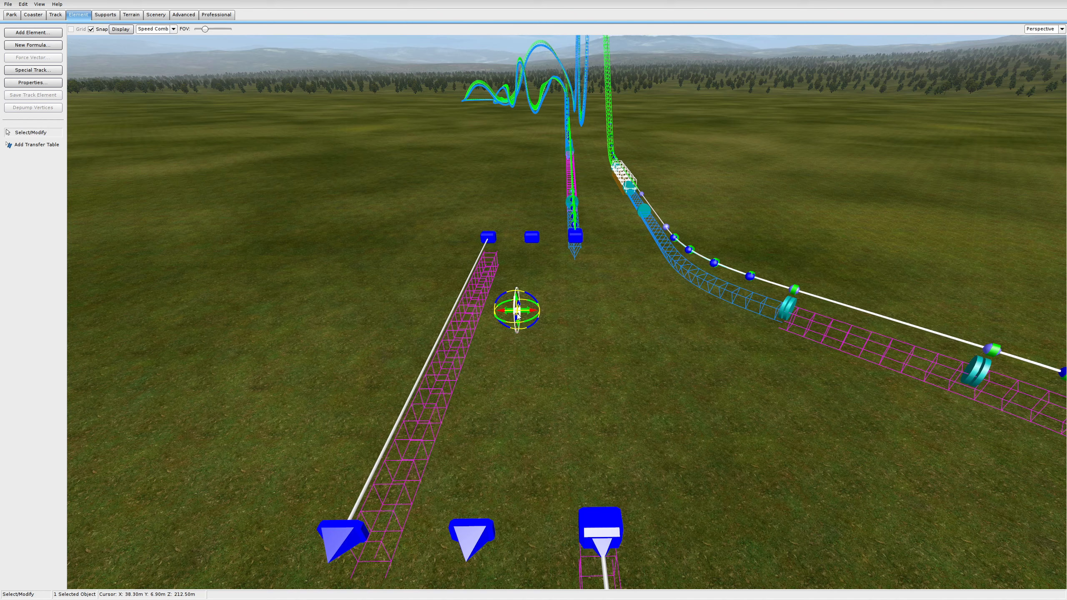
# Step: Set the transfer table's length to 16 m
pyautogui.doubleClick(516, 313)
pyautogui.click(547, 305)
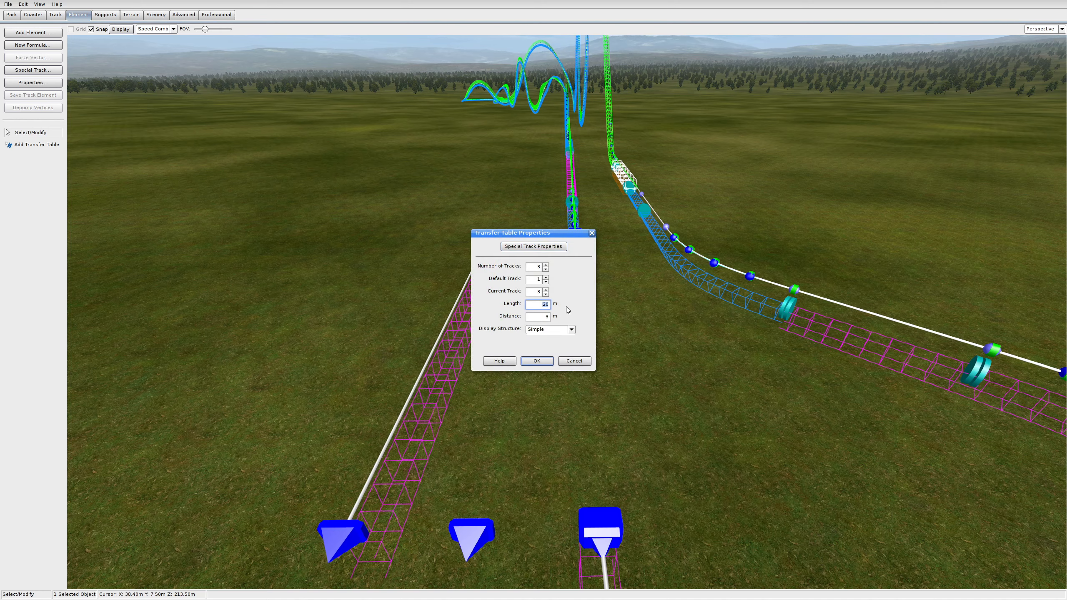
pyautogui.write('16')
pyautogui.press('Return')
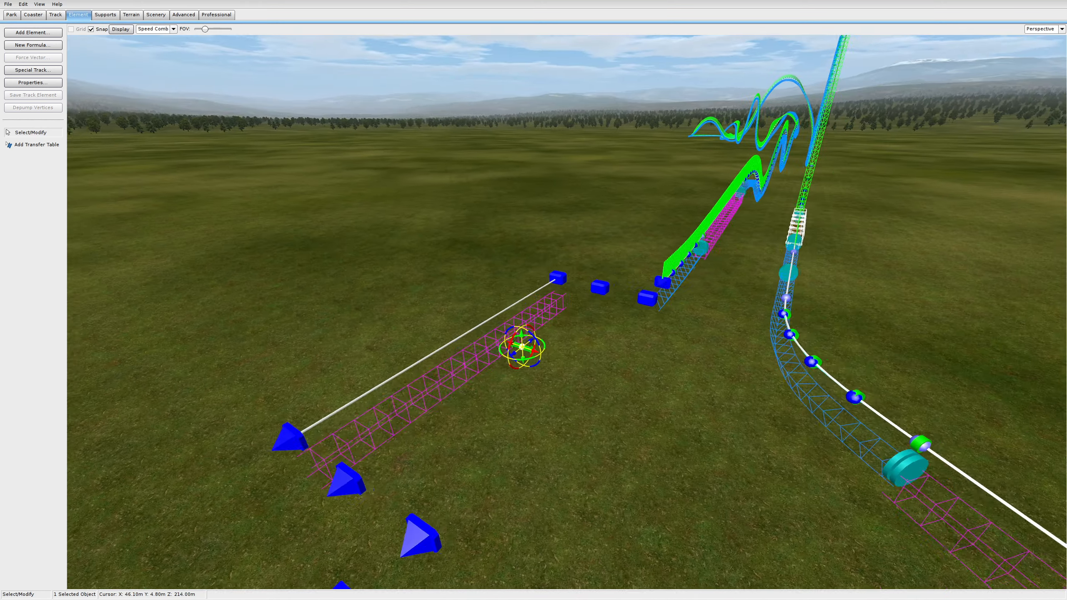
# Step: Examine in the top view how the transfer table's connectors line up with the open track ends on both sides
pyautogui.scroll(3, 681, 337)
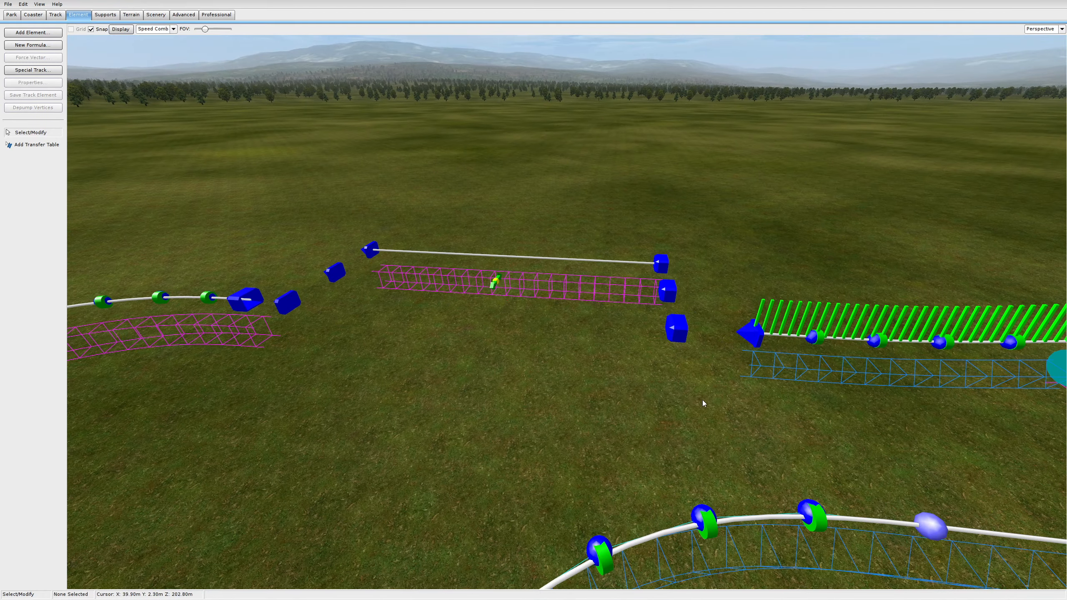
pyautogui.click(1045, 31)
pyautogui.click(1044, 38)
pyautogui.moveTo(678, 359); pyautogui.dragTo(562, 167, button='right')
pyautogui.moveTo(622, 485); pyautogui.dragTo(618, 158, button='right')
pyautogui.scroll(7, 618, 158)
pyautogui.scroll(-14, 600, 313)
pyautogui.moveTo(662, 477); pyautogui.dragTo(608, 238, button='right')
pyautogui.scroll(12, 600, 302)
pyautogui.moveTo(668, 341); pyautogui.dragTo(584, 304, button='right')
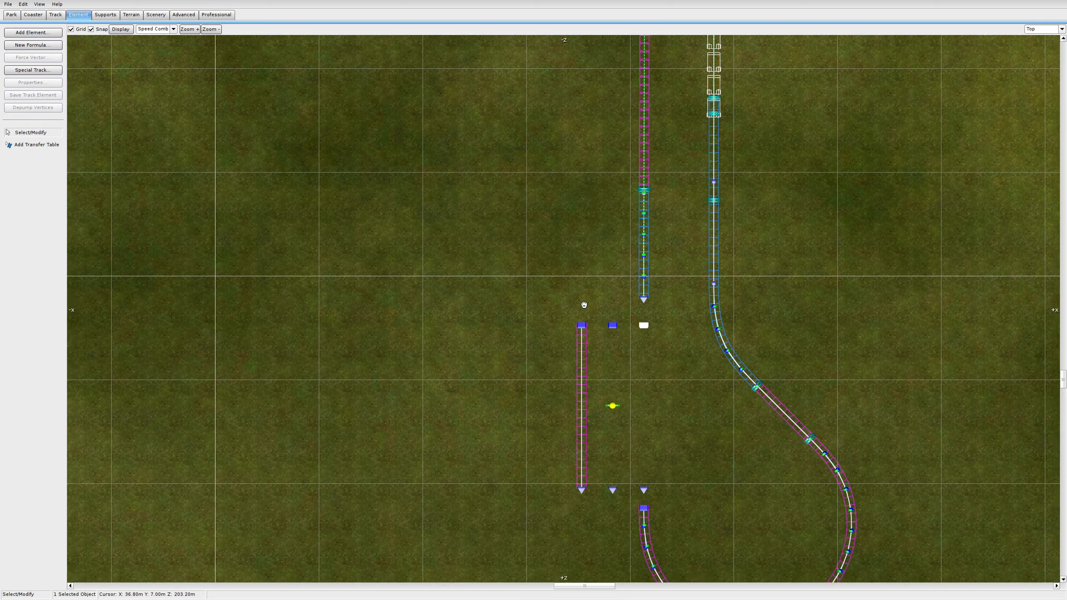
pyautogui.scroll(6, 621, 328)
pyautogui.scroll(-12, 645, 246)
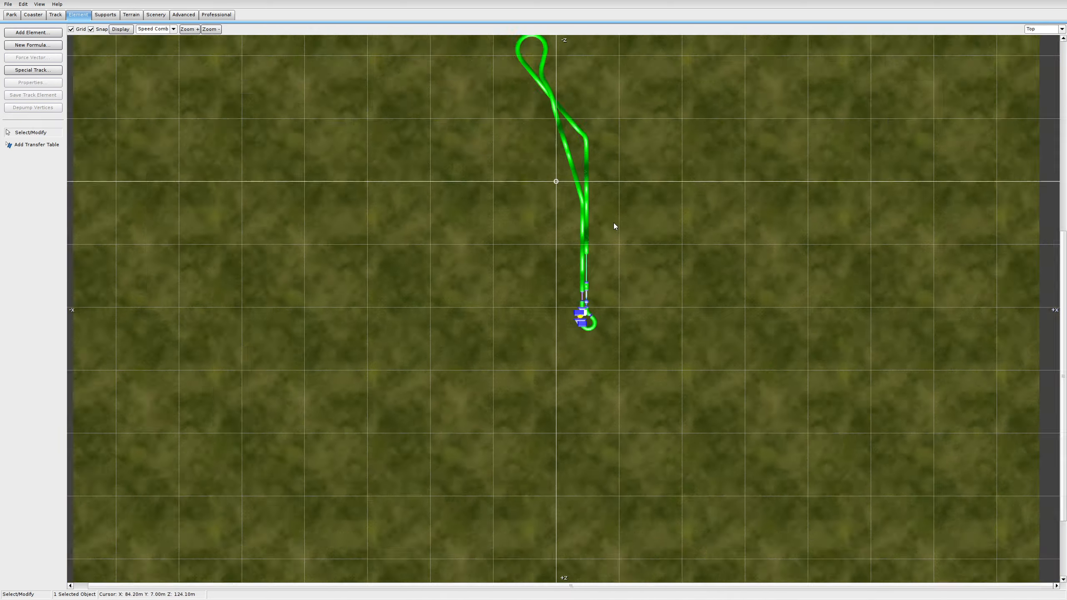
pyautogui.scroll(-3, 513, 139)
pyautogui.hotkey('ctrl', 'a')
pyautogui.scroll(12, 593, 288)
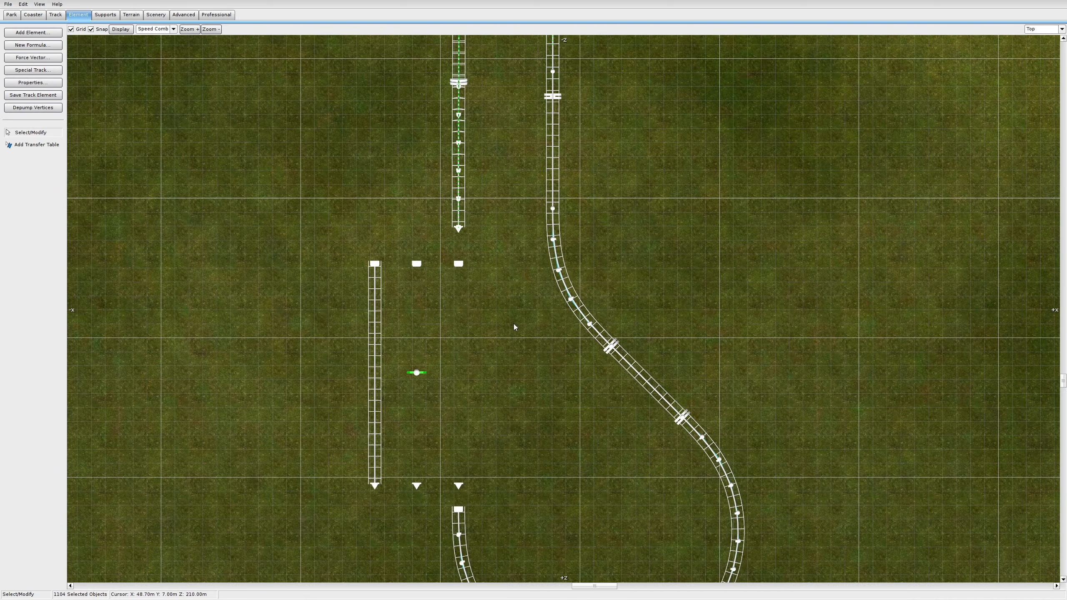
pyautogui.moveTo(463, 229); pyautogui.dragTo(562, 277, button='right')
pyautogui.scroll(6, 561, 277)
pyautogui.moveTo(532, 210); pyautogui.dragTo(544, 257, button='right')
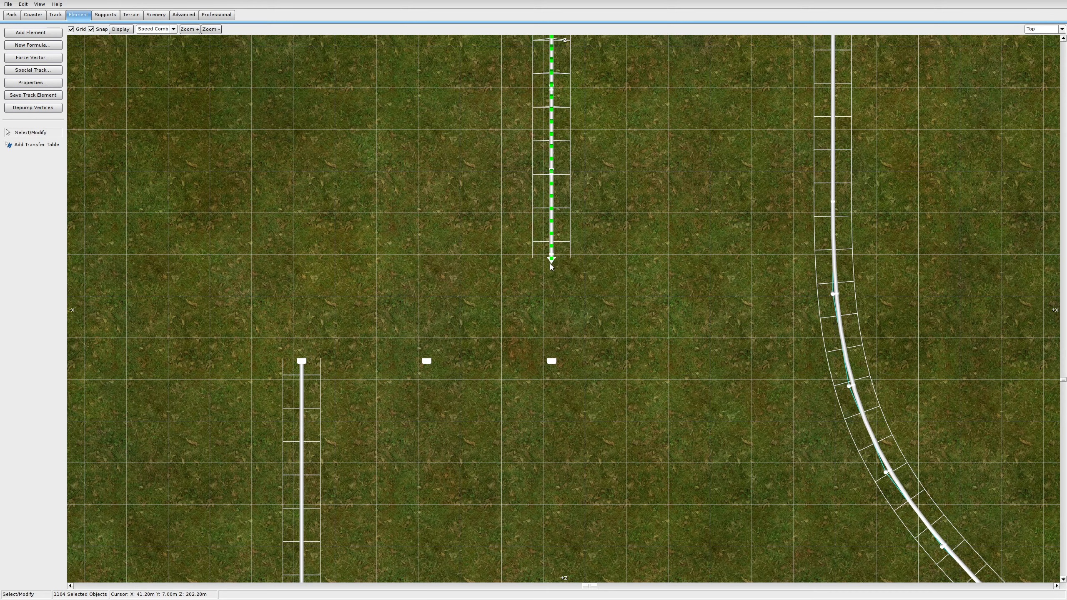
pyautogui.moveTo(550, 264); pyautogui.dragTo(542, 264)
pyautogui.moveTo(572, 357)
pyautogui.mouseDown(button='right')
pyautogui.moveTo(573, 341)
pyautogui.moveTo(531, 352)
pyautogui.moveTo(524, 42)
pyautogui.mouseUp(button='right')
pyautogui.click(574, 340)
pyautogui.moveTo(520, 401); pyautogui.dragTo(528, 87, button='right')
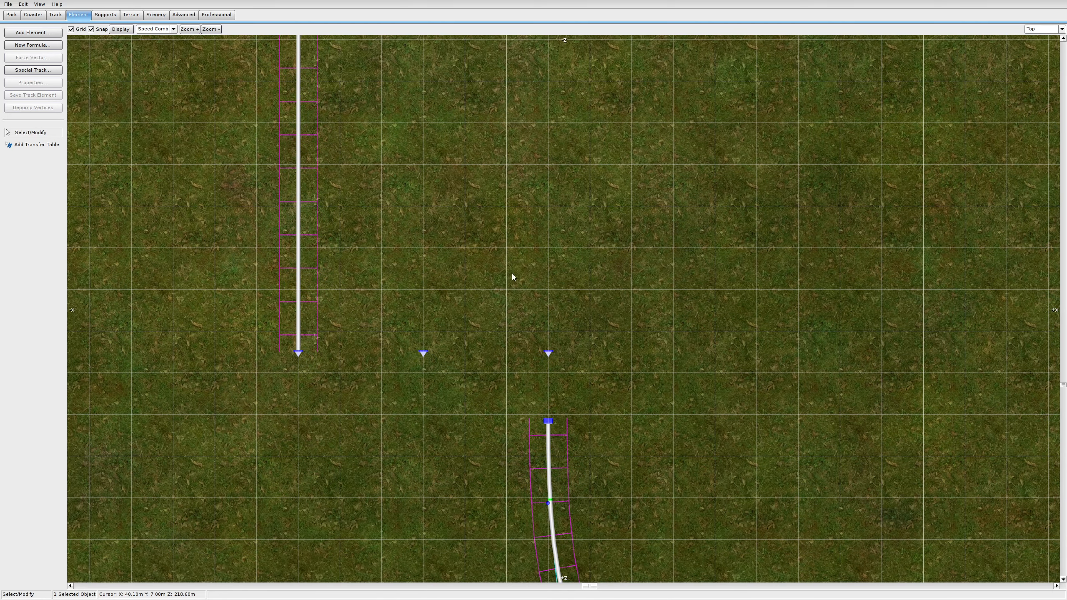
# Step: Connect the transfer table's outermost connector to the open end of the return curve
pyautogui.moveTo(532, 328); pyautogui.dragTo(560, 432)
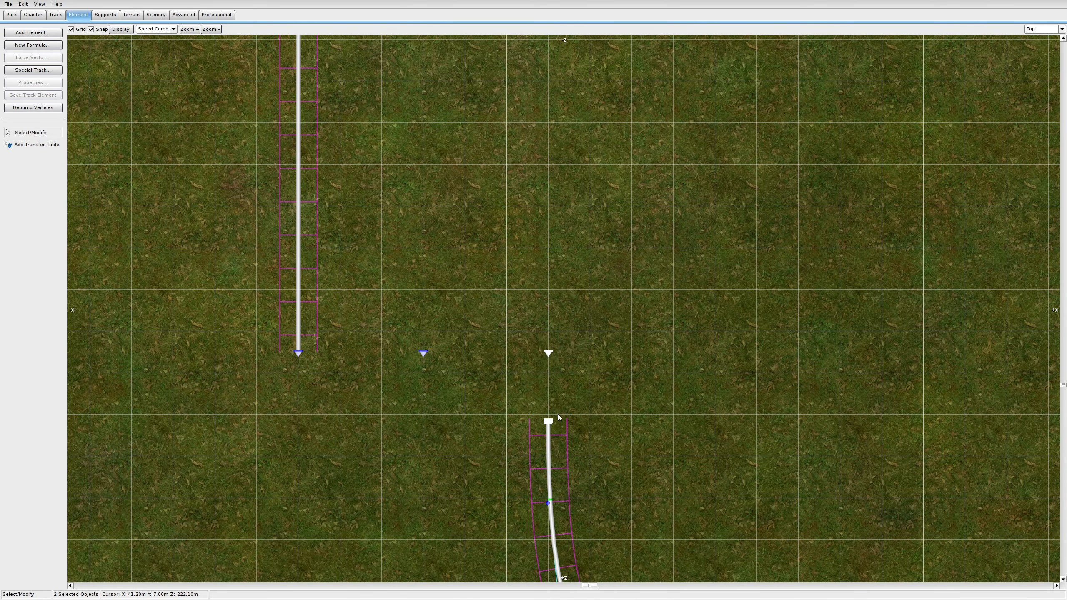
pyautogui.click(54, 16)
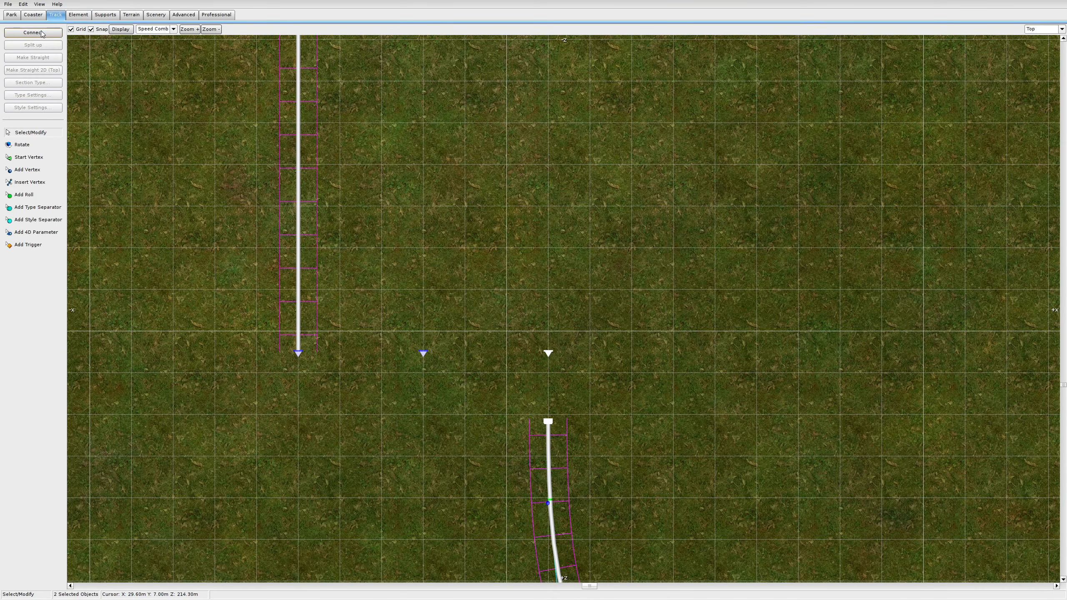
pyautogui.click(33, 33)
# Step: Connect the transfer table's opposite outermost connector to the open track end coming from the brake run
pyautogui.moveTo(579, 301); pyautogui.dragTo(547, 526, button='right')
pyautogui.scroll(-9, 548, 521)
pyautogui.scroll(2, 547, 166)
pyautogui.moveTo(548, 166); pyautogui.dragTo(561, 204)
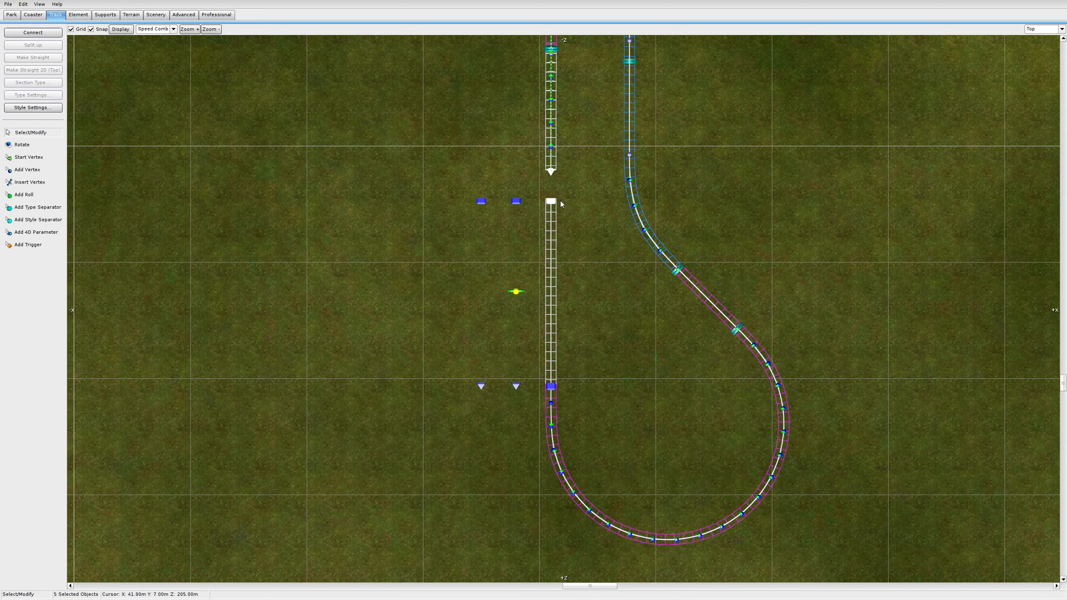
pyautogui.click(34, 33)
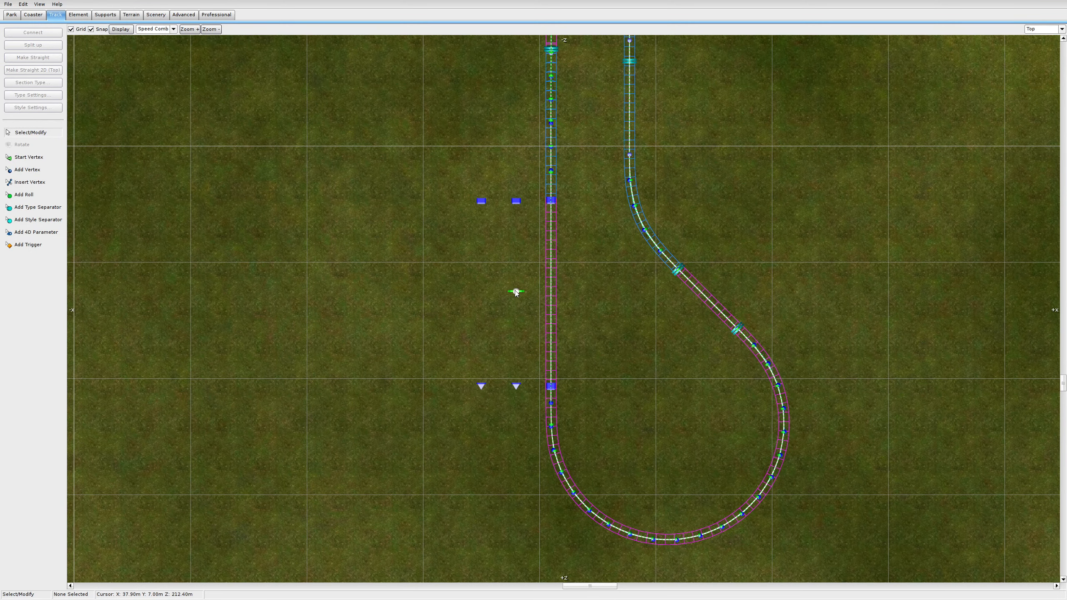
# Step: Review the transfer table's number of tracks, default track and dimensions in its properties from the perspective view
pyautogui.click(1041, 29)
pyautogui.click(1037, 80)
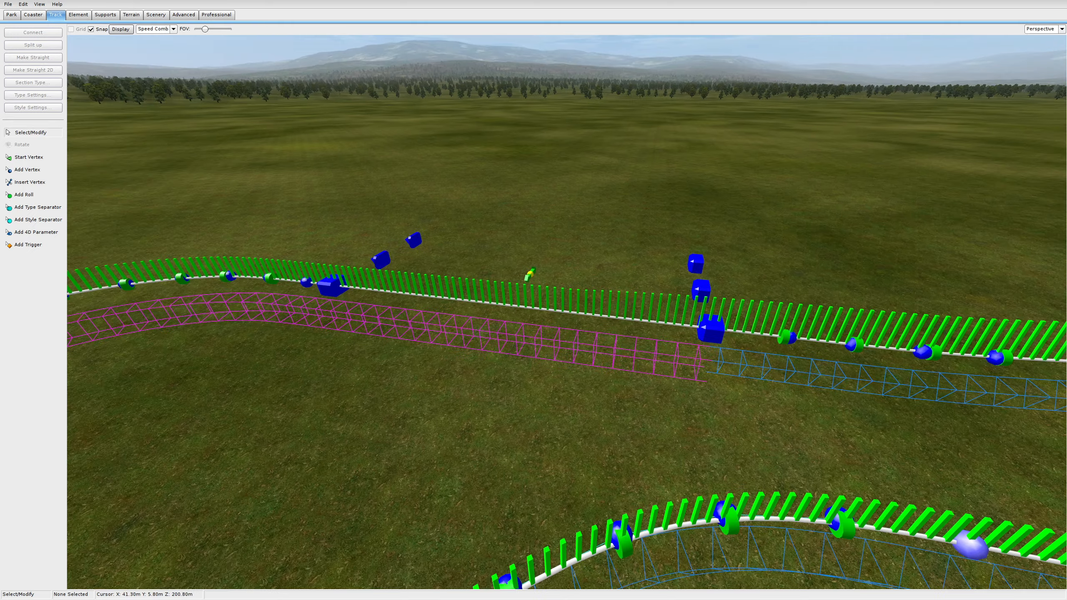
pyautogui.click(423, 250)
pyautogui.click(422, 251)
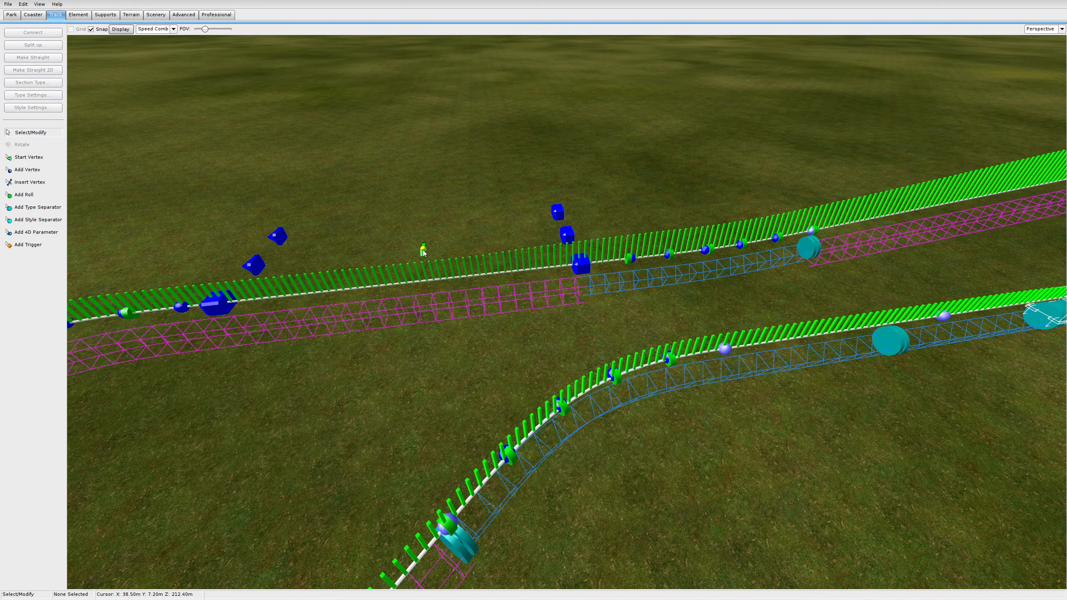
pyautogui.click(422, 250)
pyautogui.click(421, 248)
pyautogui.rightClick(422, 251)
pyautogui.moveTo(421, 252); pyautogui.dragTo(631, 421, button='middle')
pyautogui.click(652, 387)
pyautogui.doubleClick(652, 386)
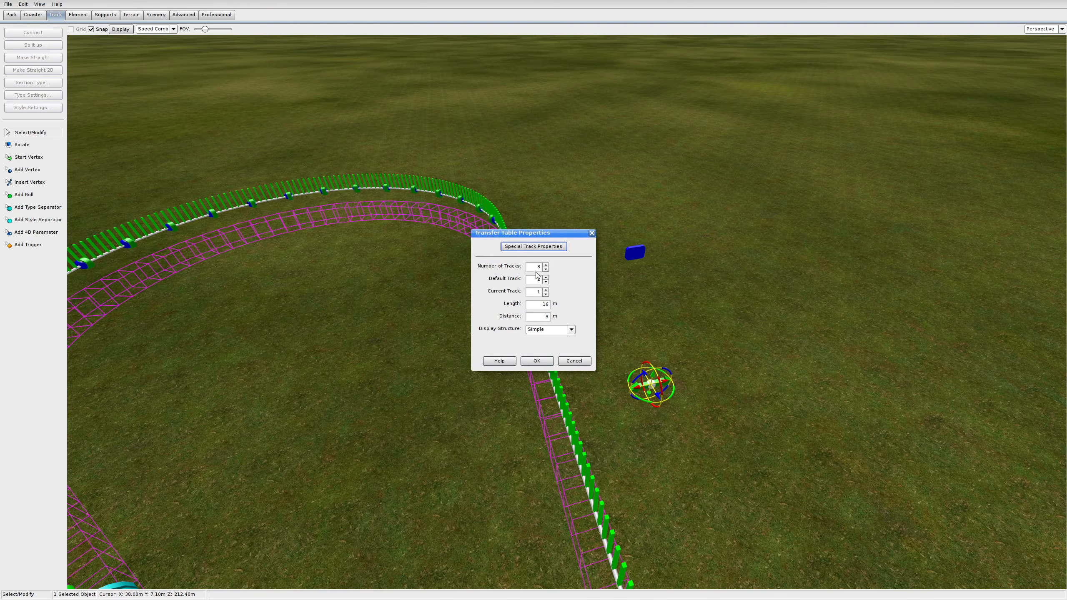
pyautogui.click(546, 360)
# Step: Change the return curve beyond the transfer table from a brake section to the Track section type
pyautogui.moveTo(508, 362); pyautogui.dragTo(756, 258, button='middle')
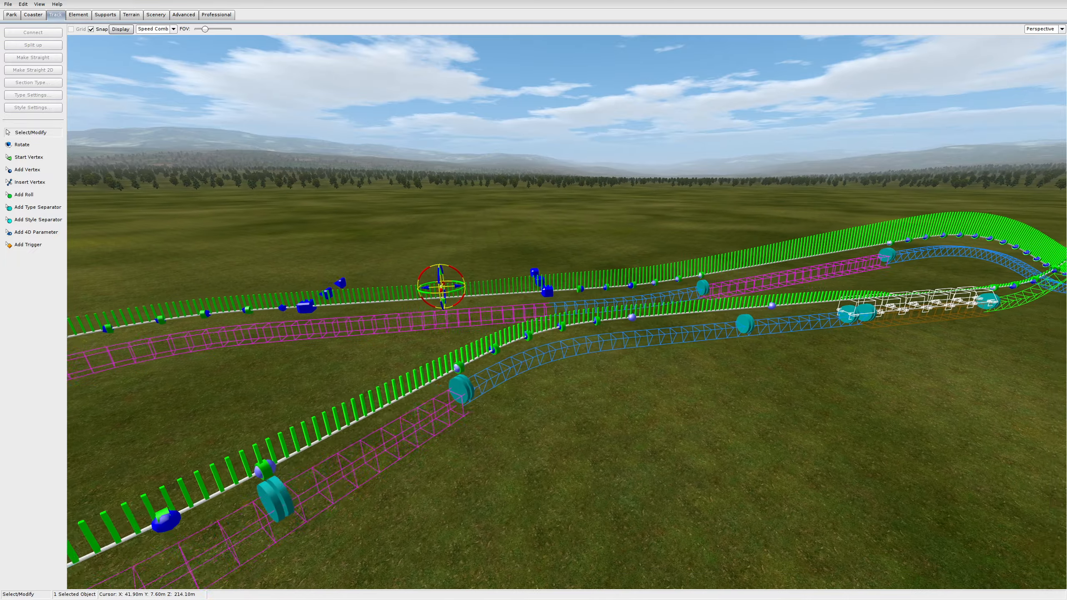
pyautogui.scroll(2, 568, 312)
pyautogui.moveTo(483, 328); pyautogui.dragTo(630, 332, button='right')
pyautogui.moveTo(525, 315); pyautogui.dragTo(672, 361, button='middle')
pyautogui.moveTo(672, 361); pyautogui.dragTo(613, 357, button='right')
pyautogui.scroll(2, 613, 358)
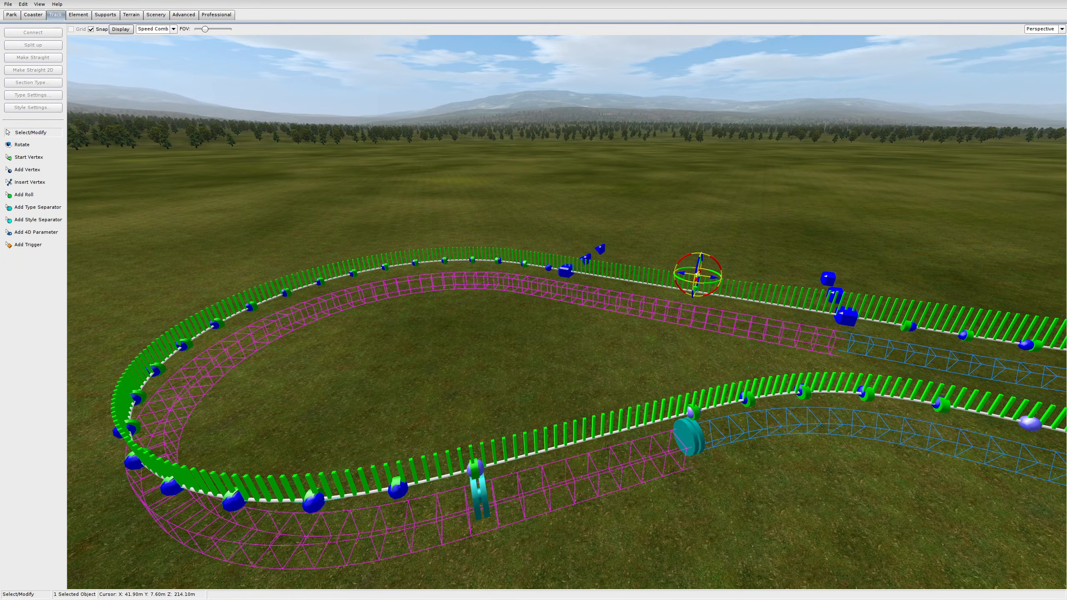
pyautogui.click(476, 282)
pyautogui.click(33, 82)
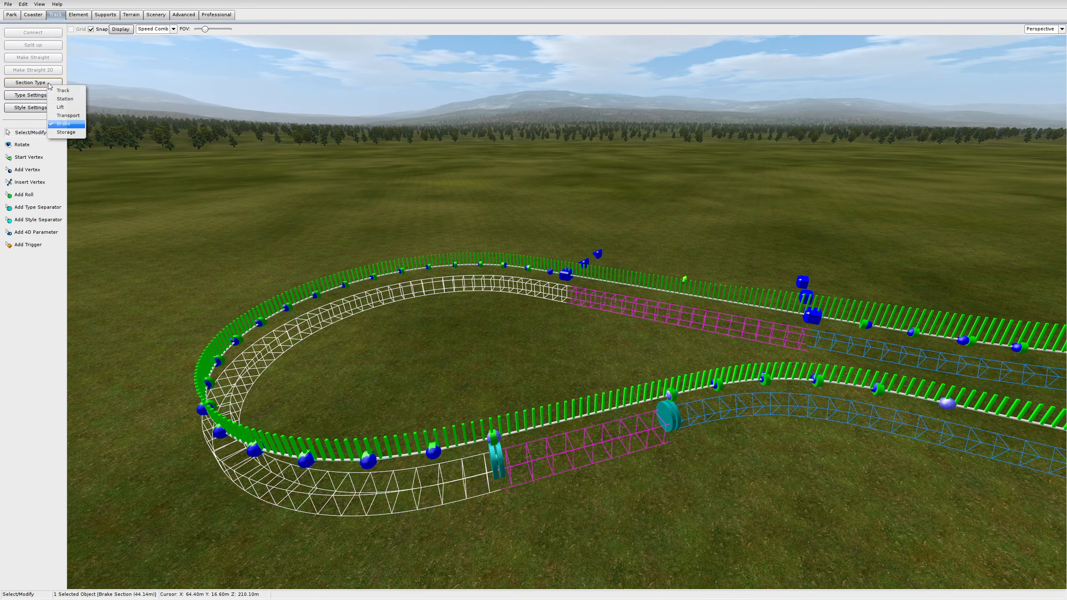
pyautogui.click(75, 93)
pyautogui.click(268, 218)
pyautogui.moveTo(269, 219); pyautogui.dragTo(164, 338, button='right')
pyautogui.scroll(3, 361, 197)
pyautogui.scroll(-3, 176, 357)
pyautogui.scroll(2, 164, 338)
pyautogui.click(36, 208)
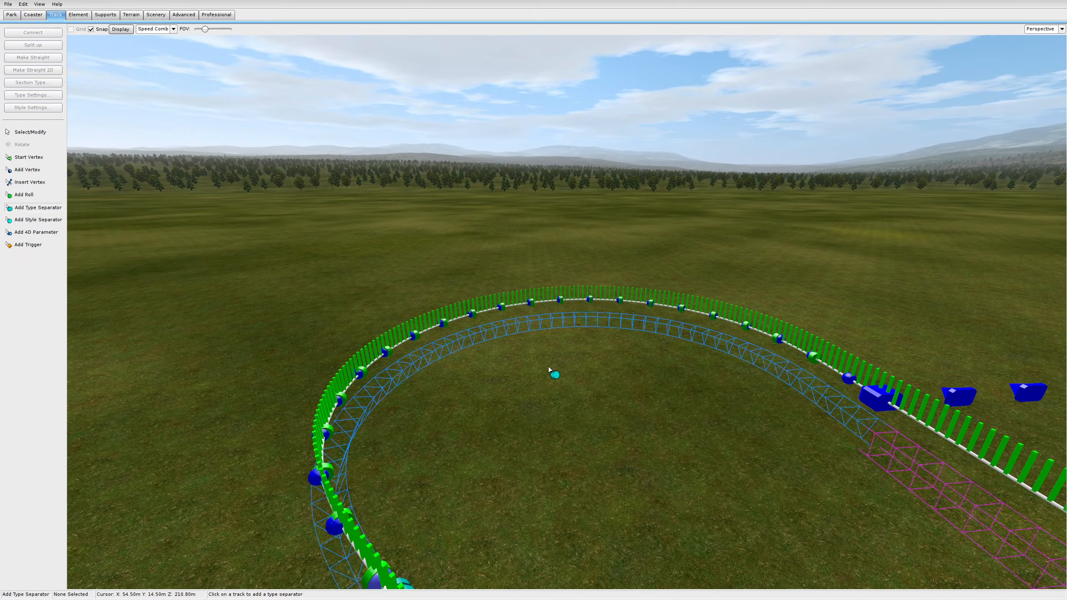
pyautogui.moveTo(547, 374); pyautogui.dragTo(548, 369, button='right')
pyautogui.click(54, 137)
# Step: Slide the type separators ahead of the station back along the track, marking out a short section between them
pyautogui.moveTo(428, 336); pyautogui.dragTo(612, 347, button='right')
pyautogui.scroll(-3, 512, 333)
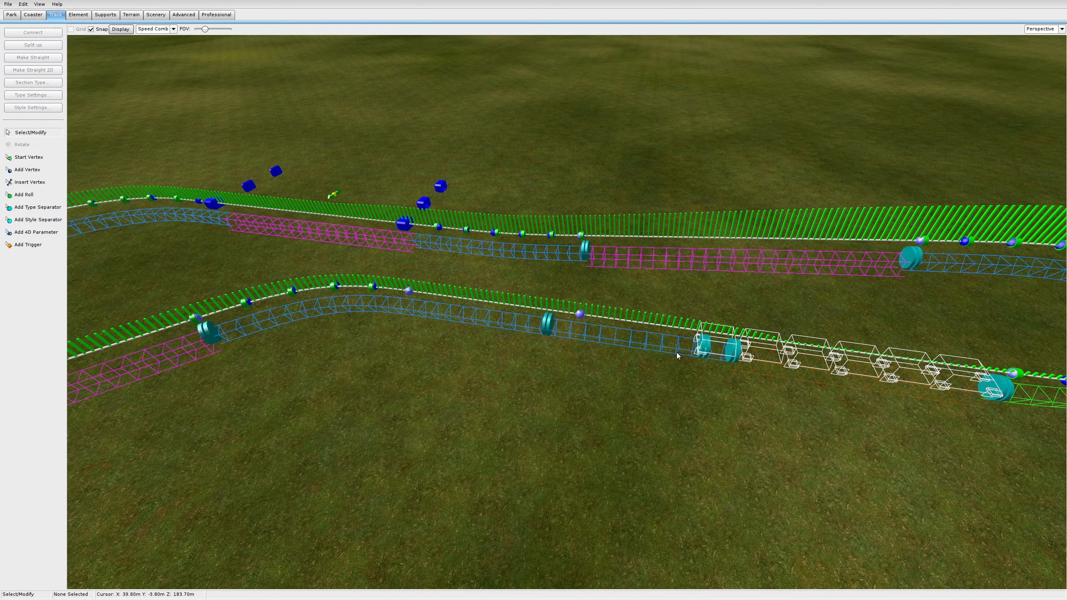
pyautogui.moveTo(707, 348); pyautogui.dragTo(617, 342)
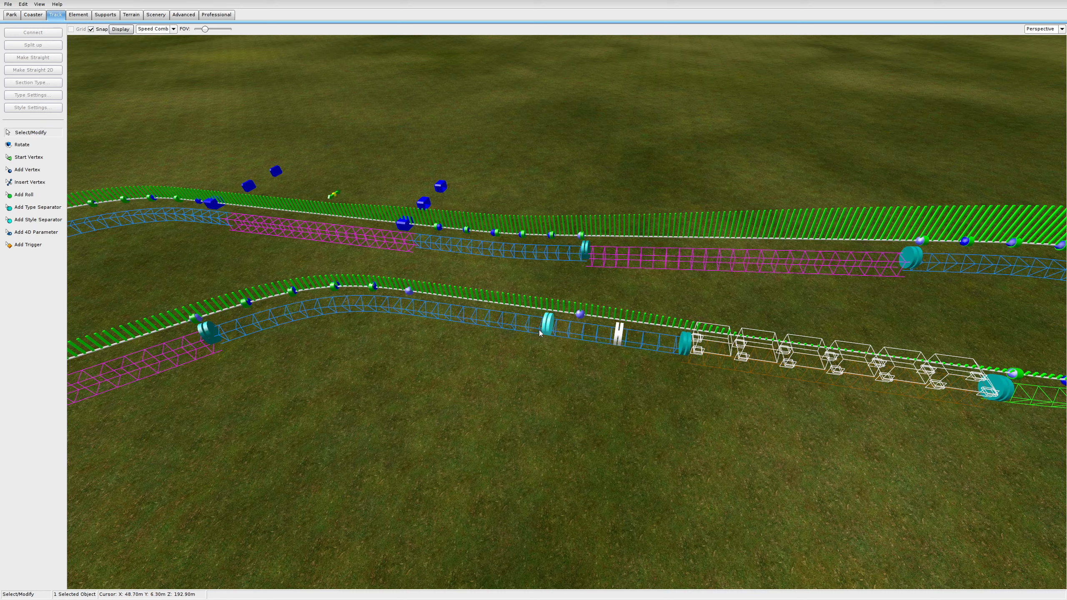
pyautogui.scroll(-5, 613, 395)
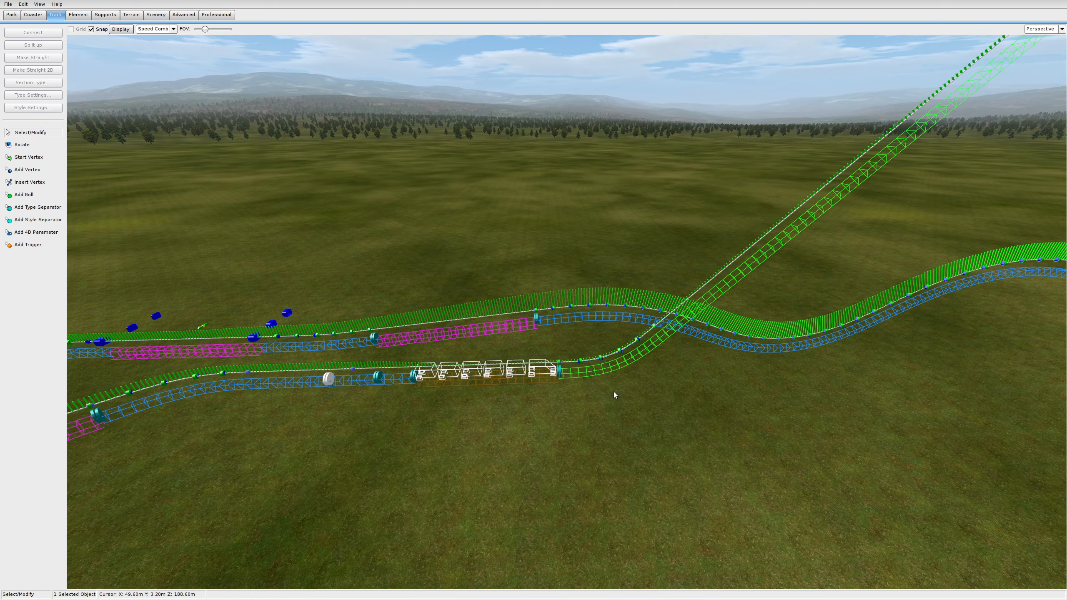
pyautogui.moveTo(538, 389); pyautogui.dragTo(468, 334, button='right')
pyautogui.scroll(1, 468, 334)
pyautogui.click(468, 334)
pyautogui.moveTo(395, 338); pyautogui.dragTo(290, 350)
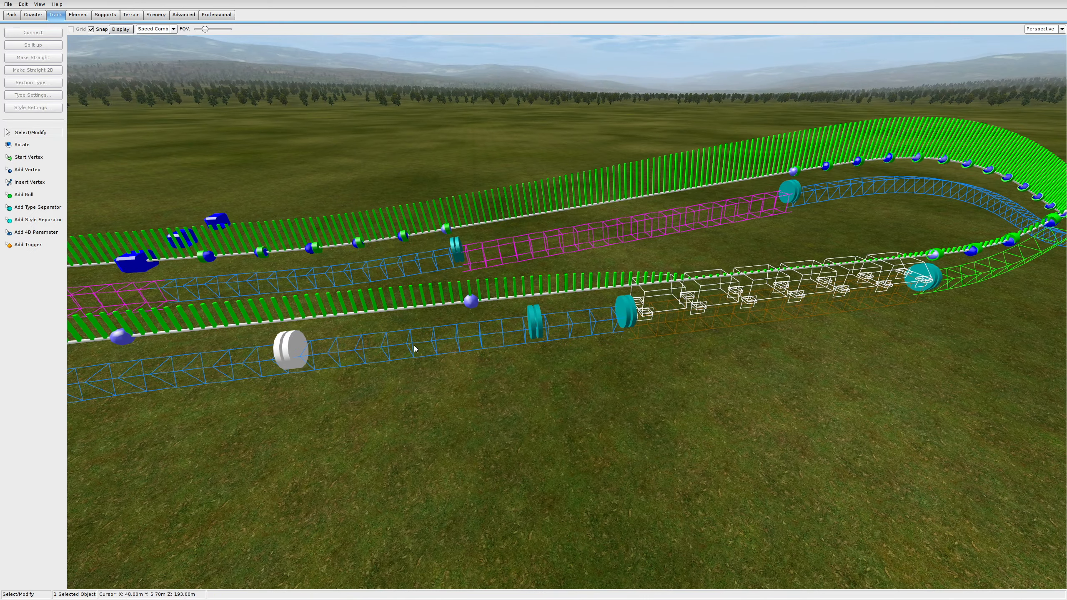
# Step: Set the short section between the two type separators ahead of the station to the Brake section type
pyautogui.click(413, 348)
pyautogui.click(41, 85)
pyautogui.click(70, 126)
pyautogui.moveTo(370, 369); pyautogui.dragTo(467, 398, button='right')
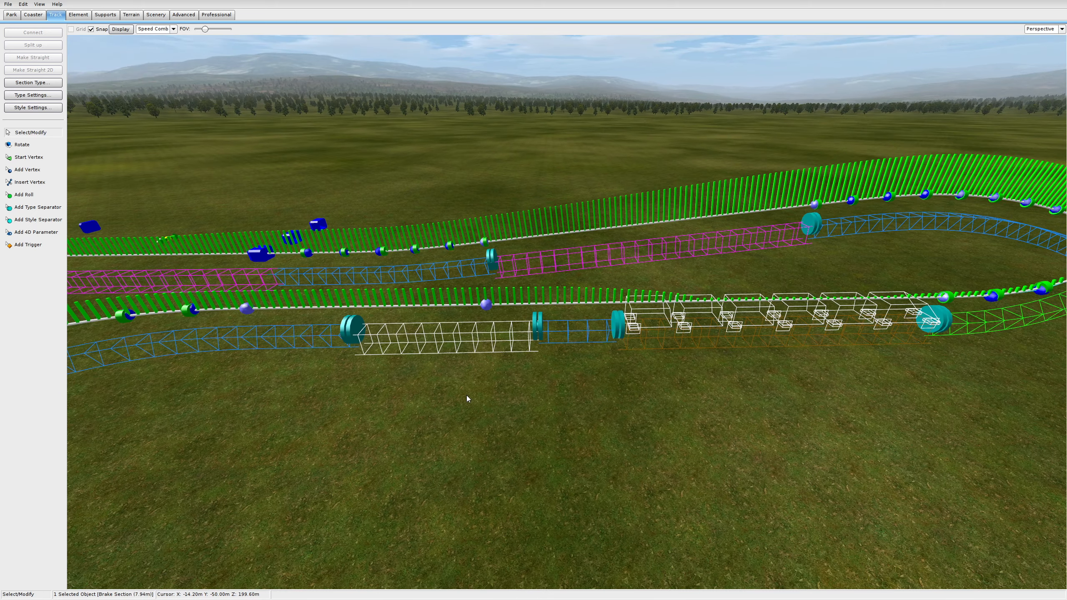
pyautogui.click(466, 398)
pyautogui.moveTo(515, 361); pyautogui.dragTo(563, 410, button='right')
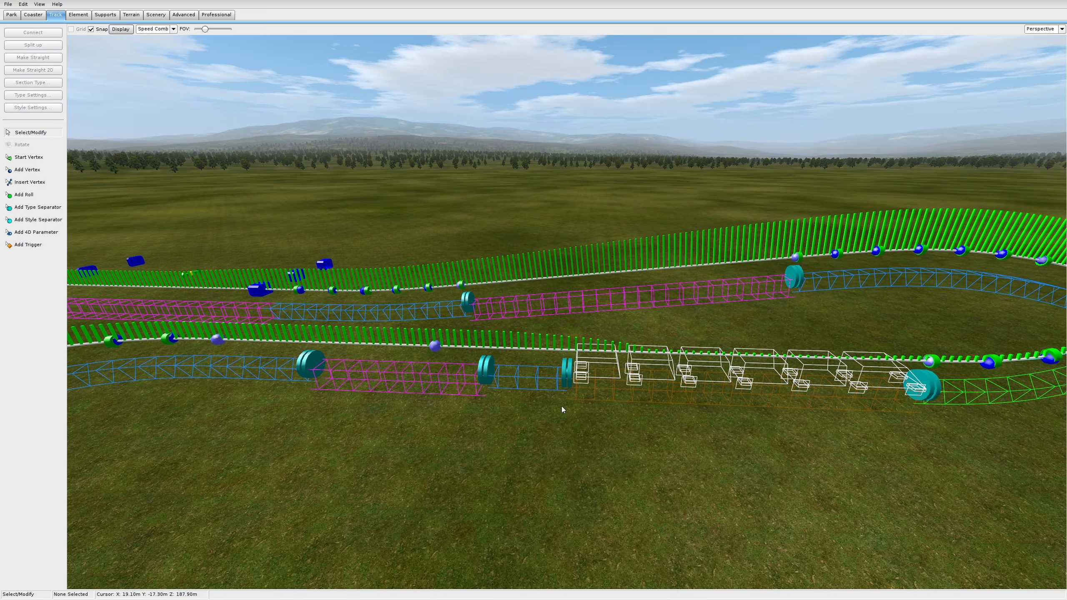
# Step: Review the main brake run's section settings and check the estimated train speed using the Speed Comb display
pyautogui.doubleClick(611, 299)
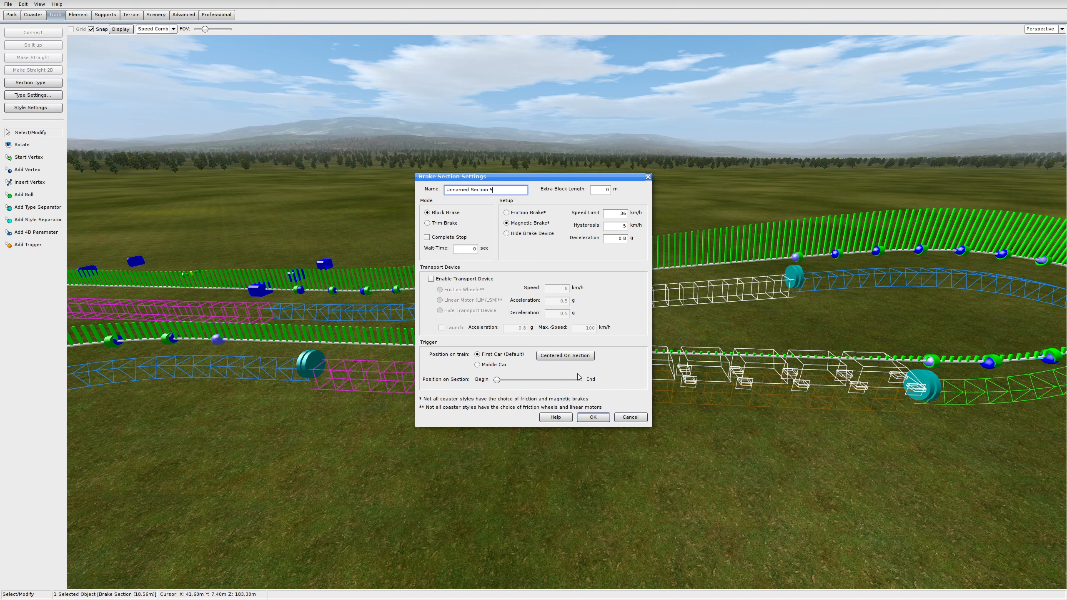
pyautogui.click(592, 417)
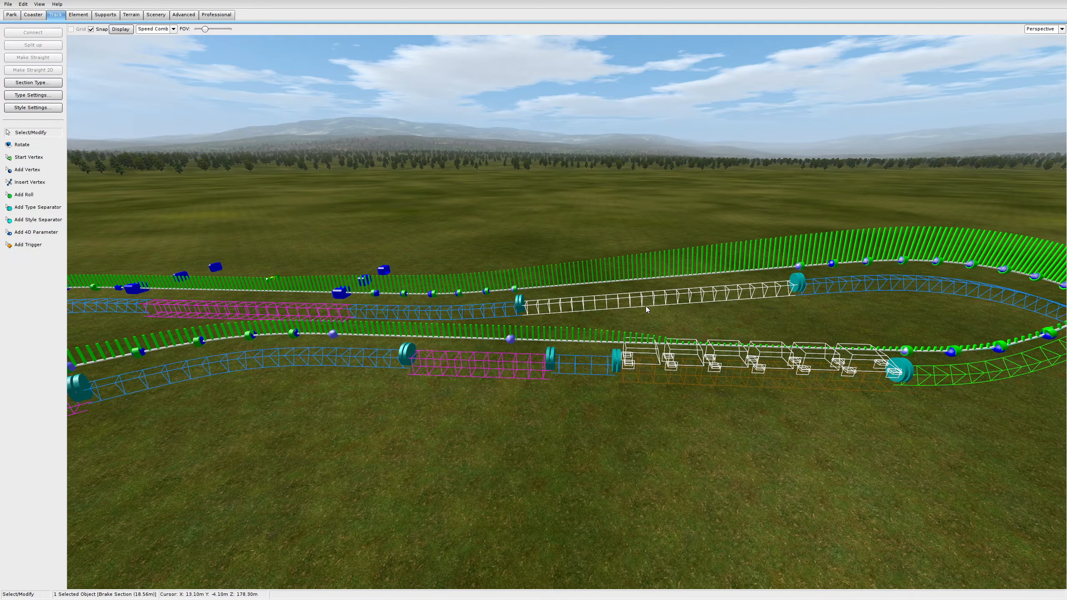
pyautogui.moveTo(861, 290); pyautogui.dragTo(811, 294, button='middle')
pyautogui.scroll(5, 810, 294)
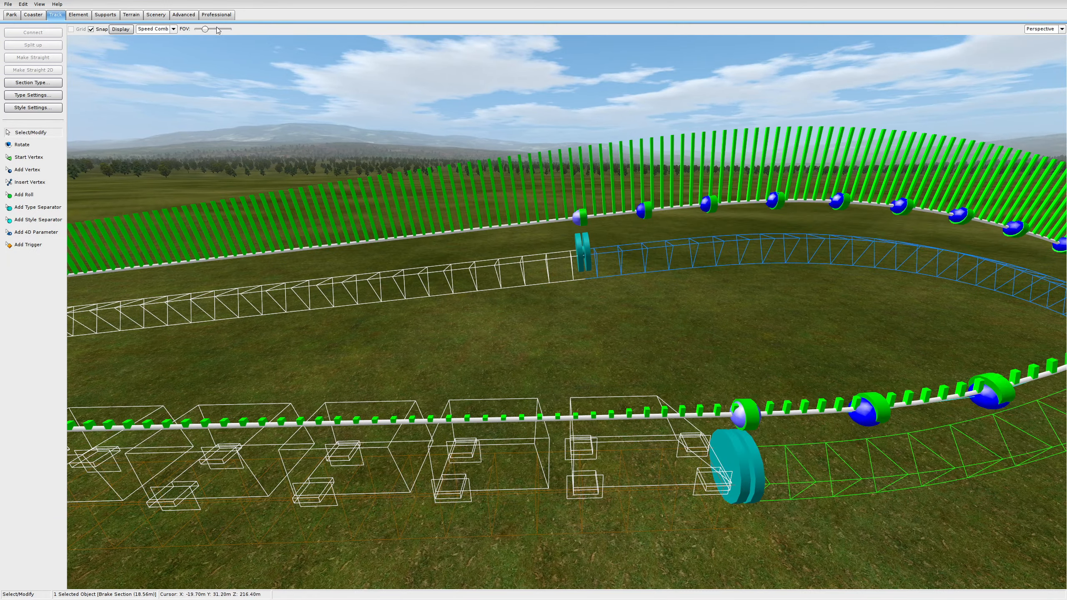
pyautogui.click(150, 29)
pyautogui.click(150, 29)
pyautogui.scroll(-5, 567, 313)
pyautogui.moveTo(462, 313); pyautogui.dragTo(713, 312, button='right')
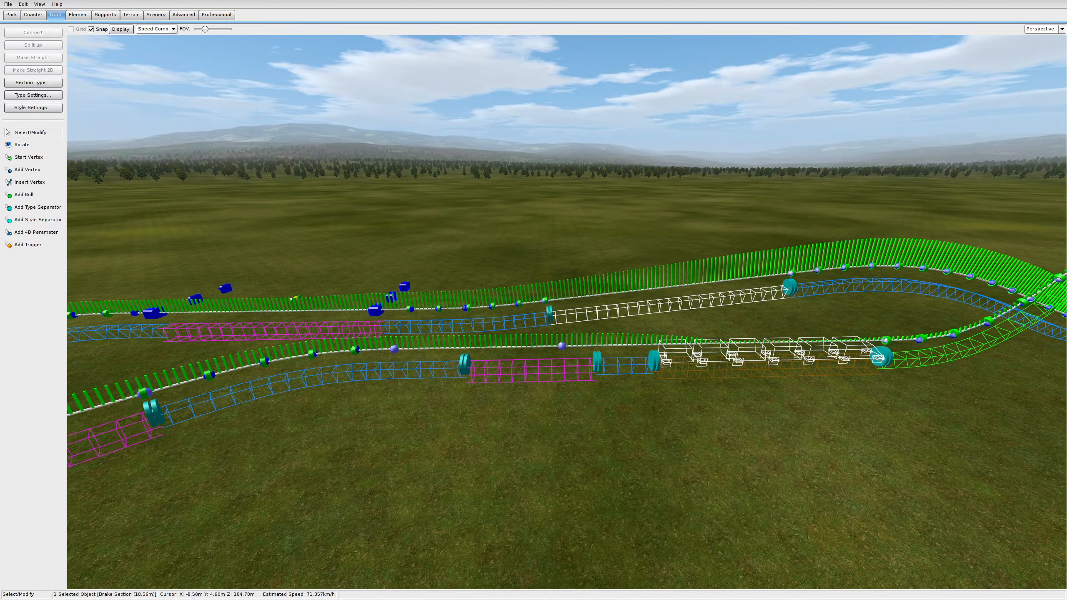
# Step: Set the deceleration of the main brake run ahead of the transfer table to 1.2 g
pyautogui.scroll(3, 567, 313)
pyautogui.moveTo(488, 211)
pyautogui.mouseDown(button='right')
pyautogui.moveTo(496, 168)
pyautogui.moveTo(488, 212)
pyautogui.mouseUp(button='right')
pyautogui.click(581, 302)
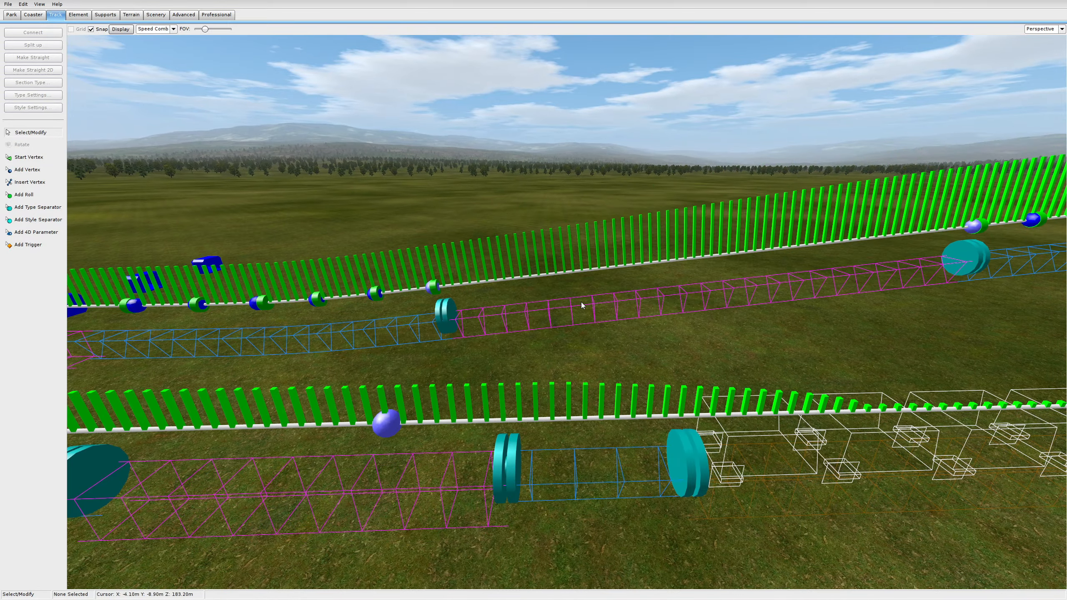
pyautogui.doubleClick(580, 309)
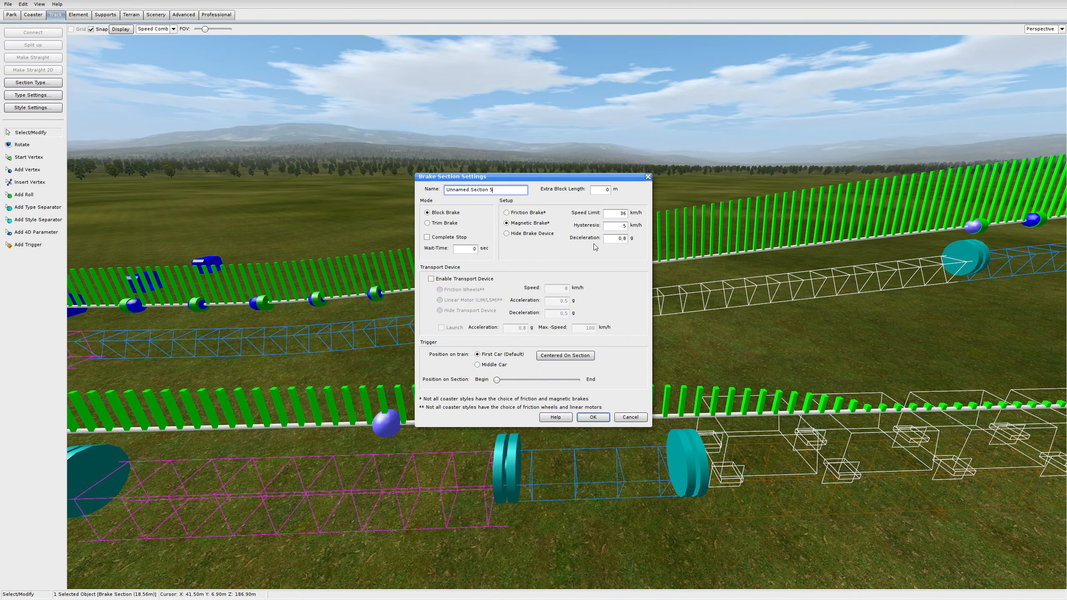
pyautogui.click(625, 239)
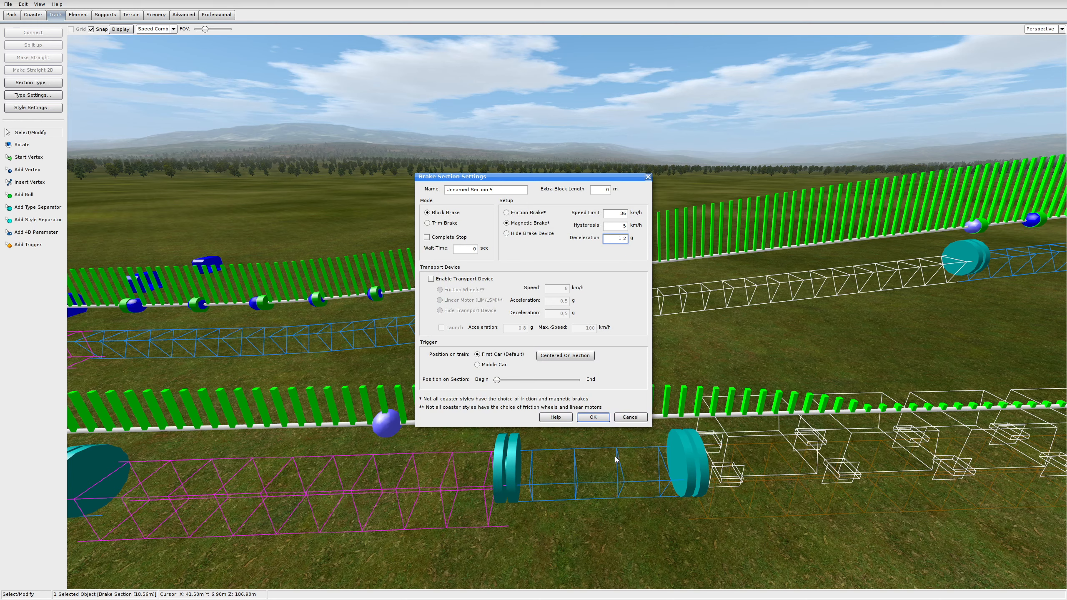
pyautogui.click(599, 418)
# Step: Change the speed limit of the transfer table's brake section in its section settings
pyautogui.moveTo(600, 419); pyautogui.dragTo(581, 355, button='right')
pyautogui.doubleClick(587, 312)
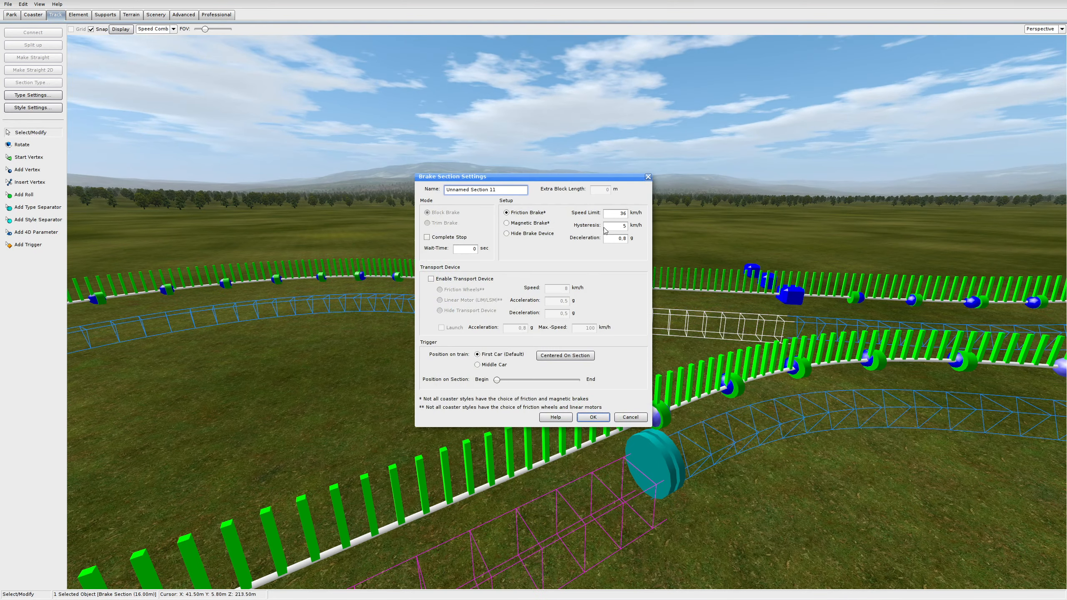
pyautogui.doubleClick(621, 213)
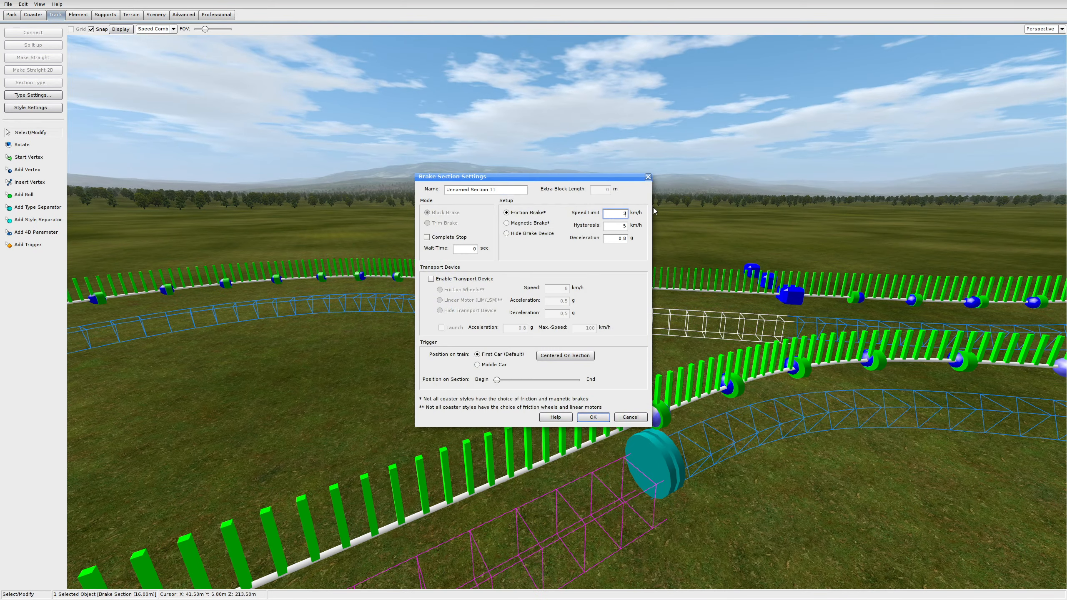
pyautogui.click(593, 416)
pyautogui.scroll(-4, 611, 337)
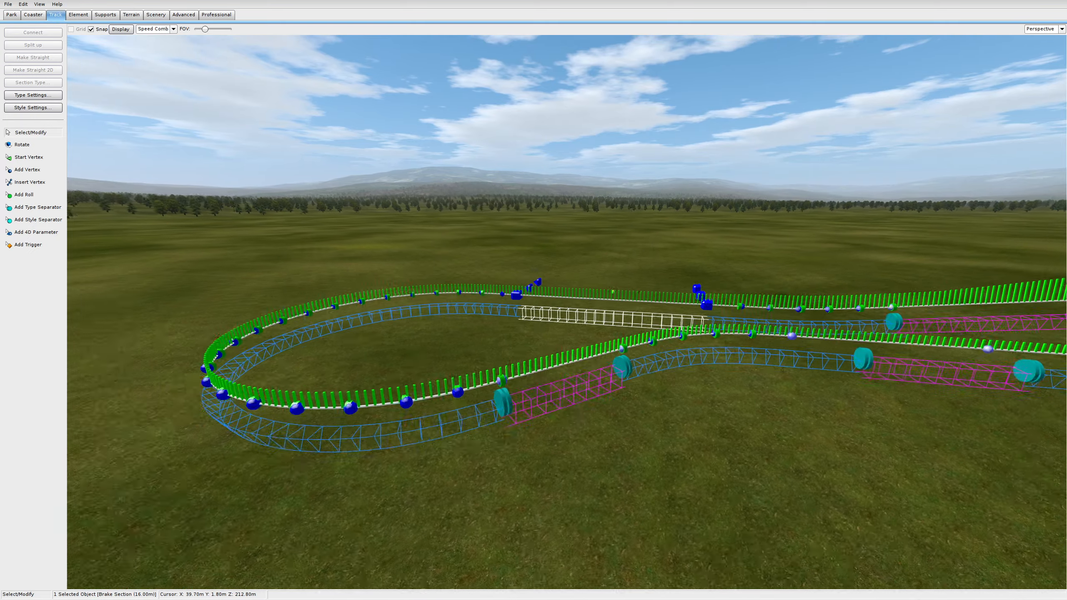
# Step: Set the speed limit of the transfer table's brake section to 20 km/h
pyautogui.moveTo(611, 336); pyautogui.dragTo(777, 349, button='right')
pyautogui.scroll(3, 777, 349)
pyautogui.moveTo(567, 311); pyautogui.dragTo(806, 369, button='right')
pyautogui.scroll(-1, 614, 326)
pyautogui.doubleClick(618, 329)
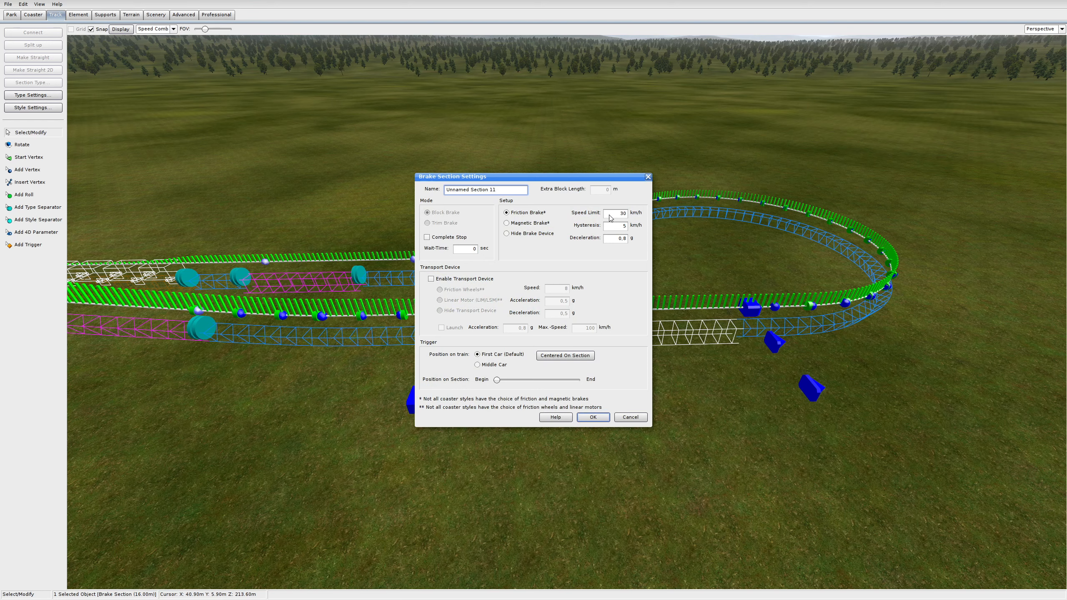
pyautogui.moveTo(610, 214); pyautogui.dragTo(677, 211)
pyautogui.write('20')
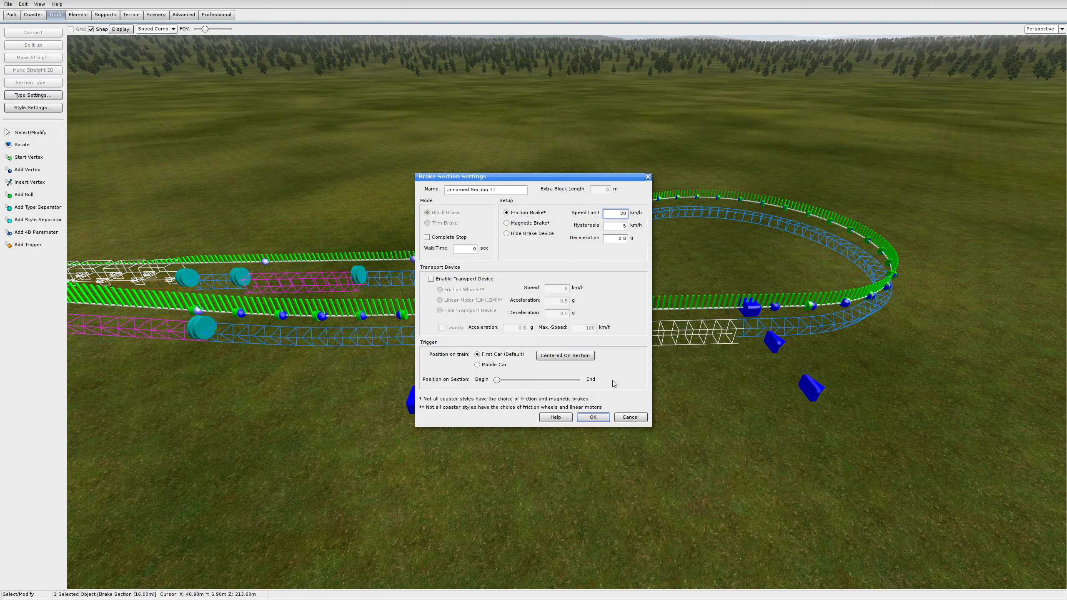
pyautogui.click(599, 418)
# Step: Change the hysteresis of the main brake run ahead of the transfer table in its section settings
pyautogui.moveTo(574, 412); pyautogui.dragTo(504, 391, button='right')
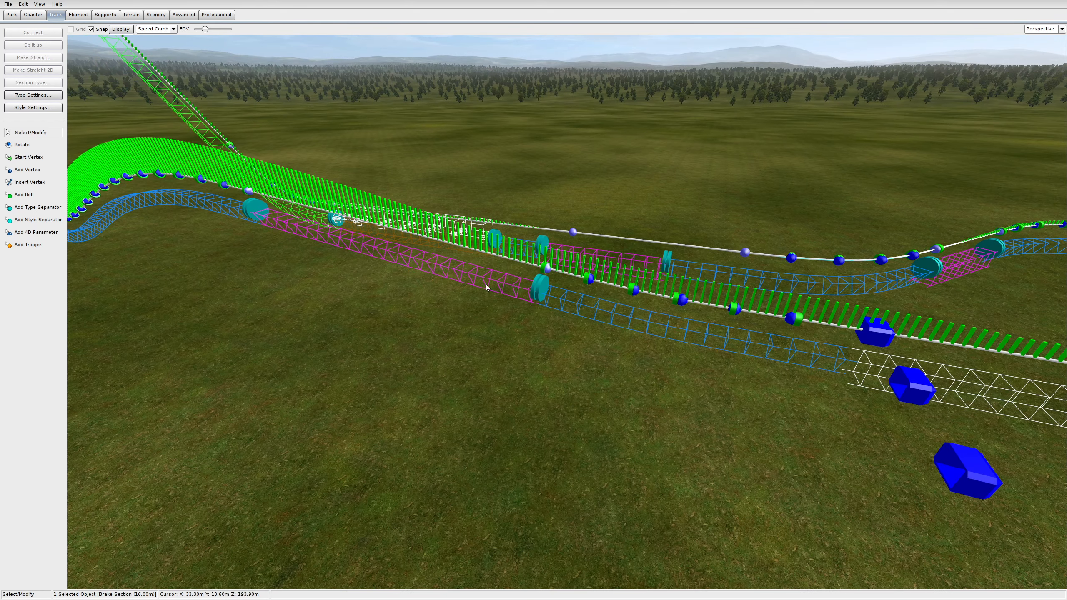
pyautogui.doubleClick(486, 287)
pyautogui.doubleClick(620, 226)
pyautogui.write('1')
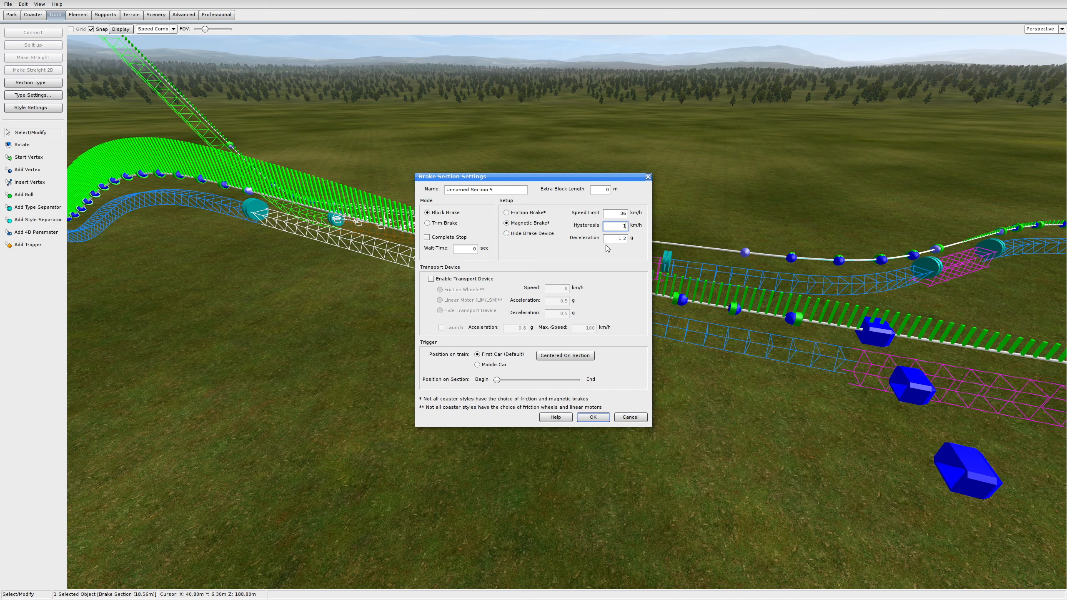
pyautogui.click(622, 224)
pyautogui.press('BackSpace')
pyautogui.click(593, 417)
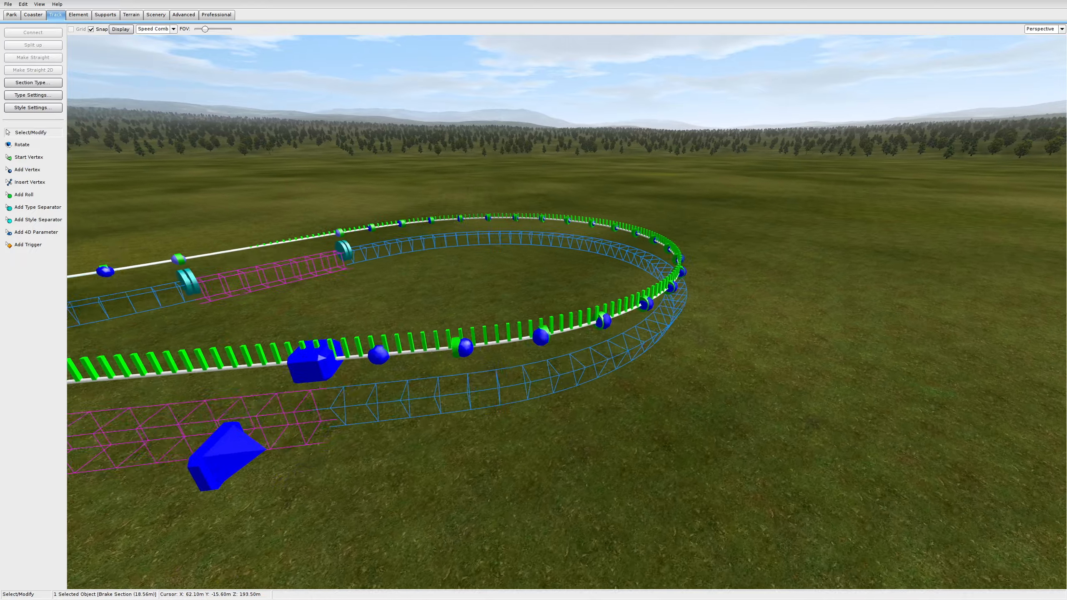
# Step: Add two type separators a short distance apart in the return curve behind the transfer table
pyautogui.moveTo(632, 382)
pyautogui.mouseDown(button='right')
pyautogui.moveTo(622, 373)
pyautogui.moveTo(631, 381)
pyautogui.mouseUp(button='right')
pyautogui.click(38, 207)
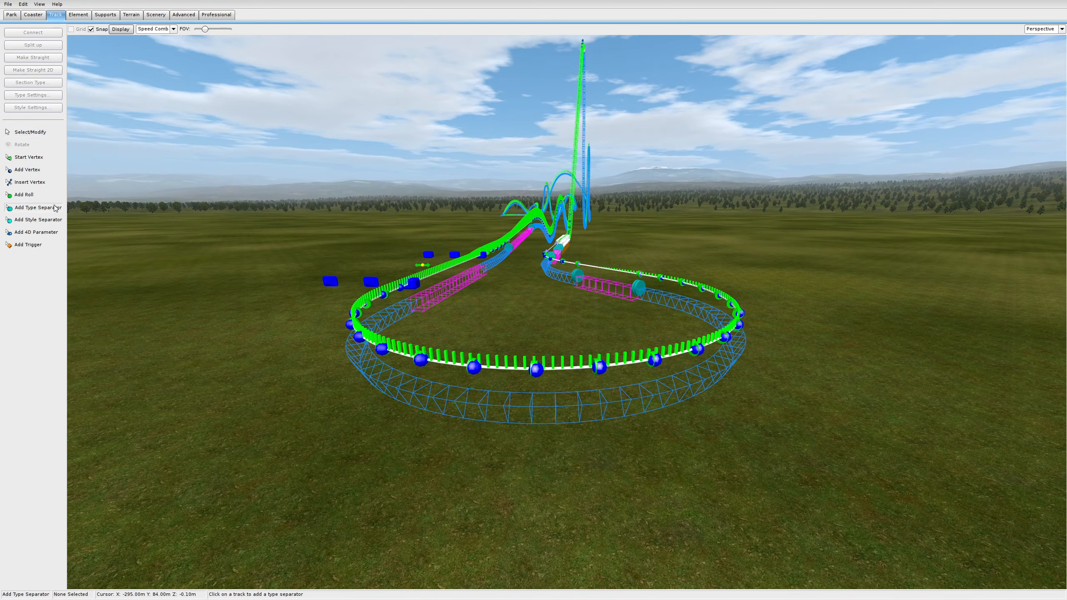
pyautogui.click(463, 394)
pyautogui.click(566, 403)
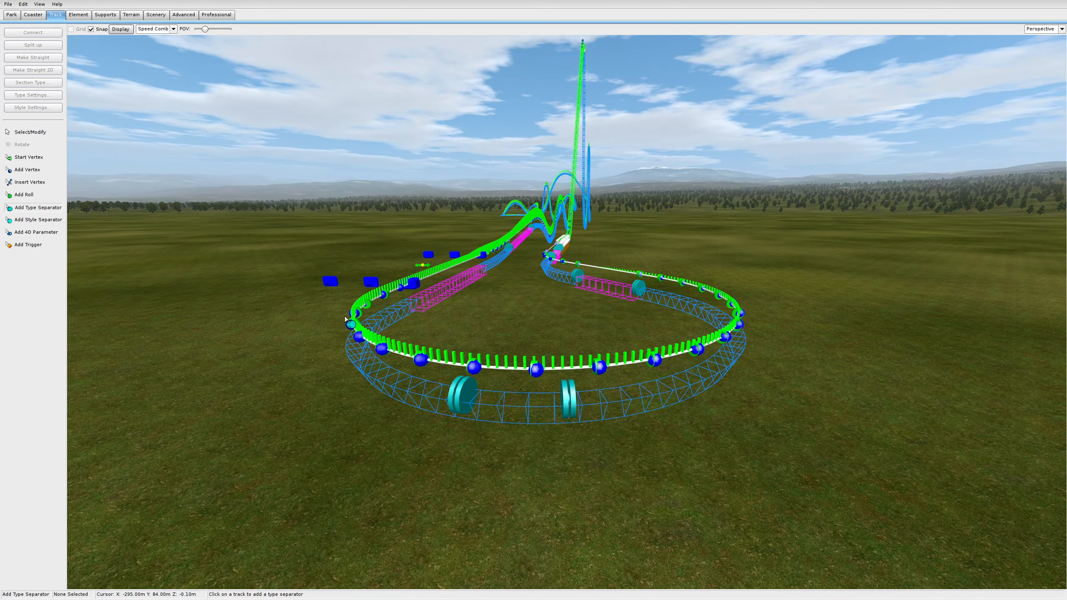
# Step: Make the short section between the two new separators a Transport section, accepting its friction wheel settings
pyautogui.click(57, 132)
pyautogui.click(530, 396)
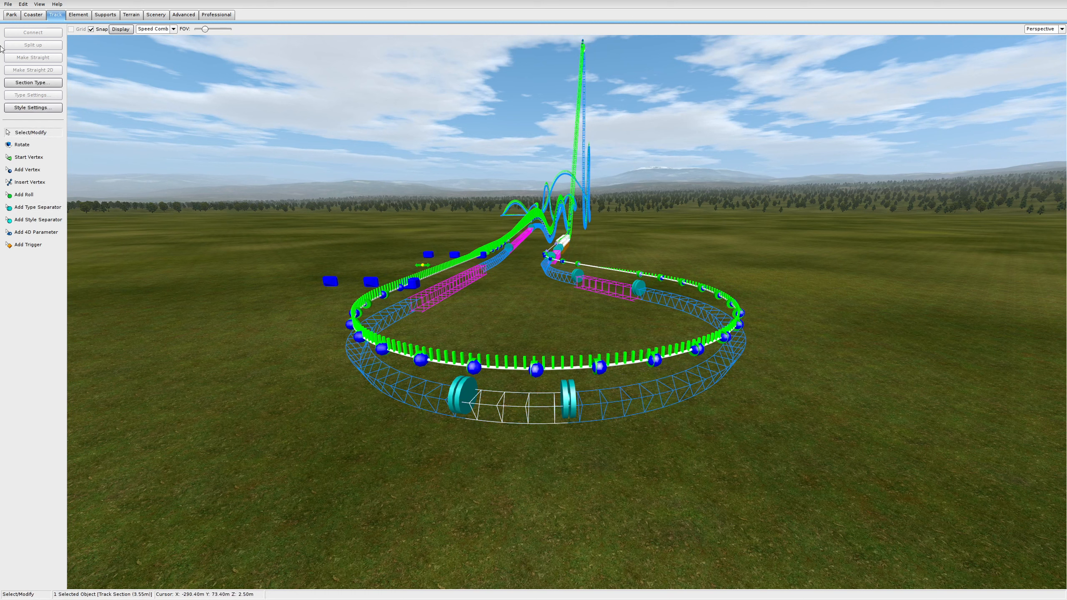
pyautogui.click(36, 82)
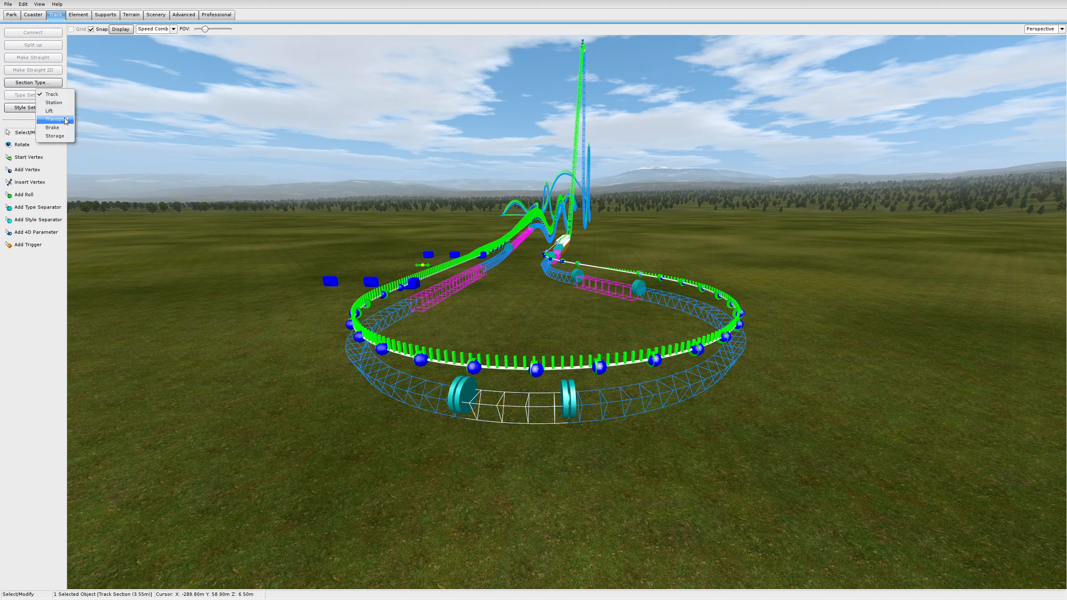
pyautogui.click(55, 119)
pyautogui.doubleClick(523, 412)
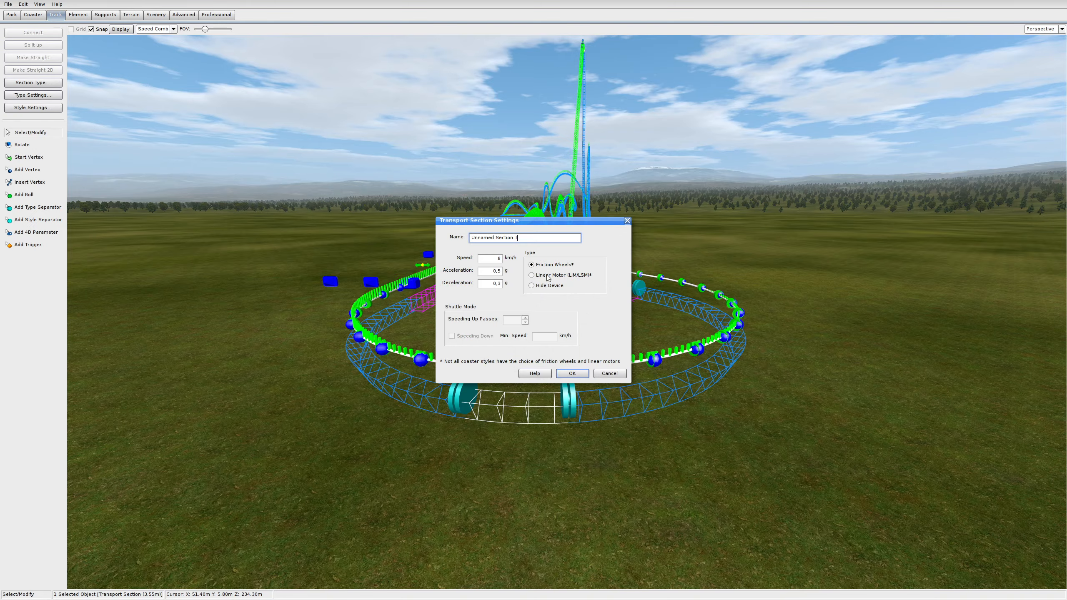
pyautogui.click(572, 373)
# Step: Enable the transport device on the brake section after the return curve, set its speed to 12 km/h and change its acceleration
pyautogui.moveTo(572, 374); pyautogui.dragTo(622, 364, button='right')
pyautogui.press('w')
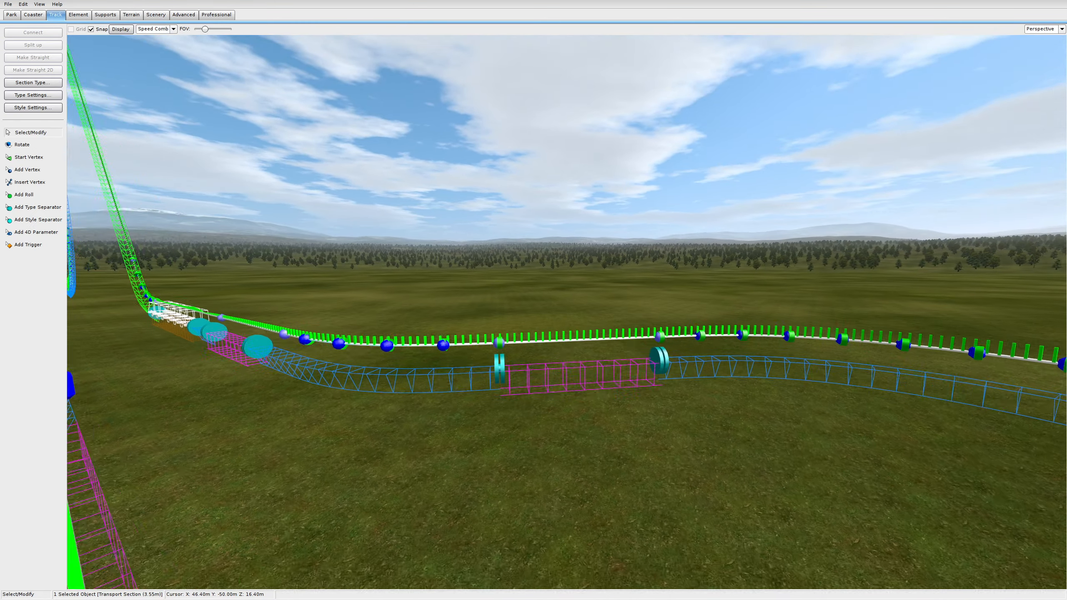
pyautogui.doubleClick(575, 377)
pyautogui.click(431, 279)
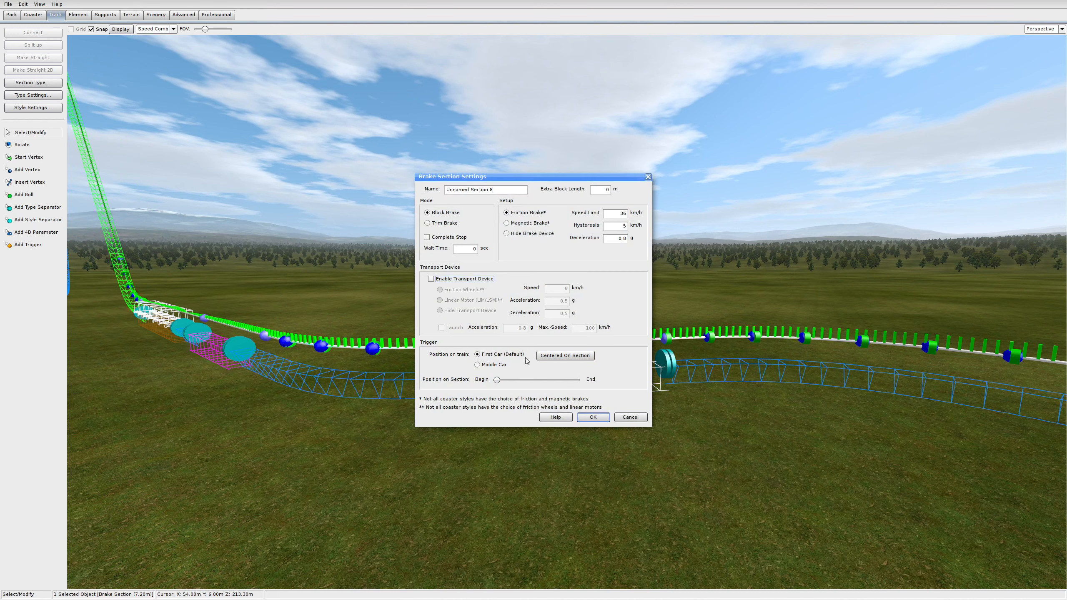
pyautogui.click(563, 289)
pyautogui.write('1')
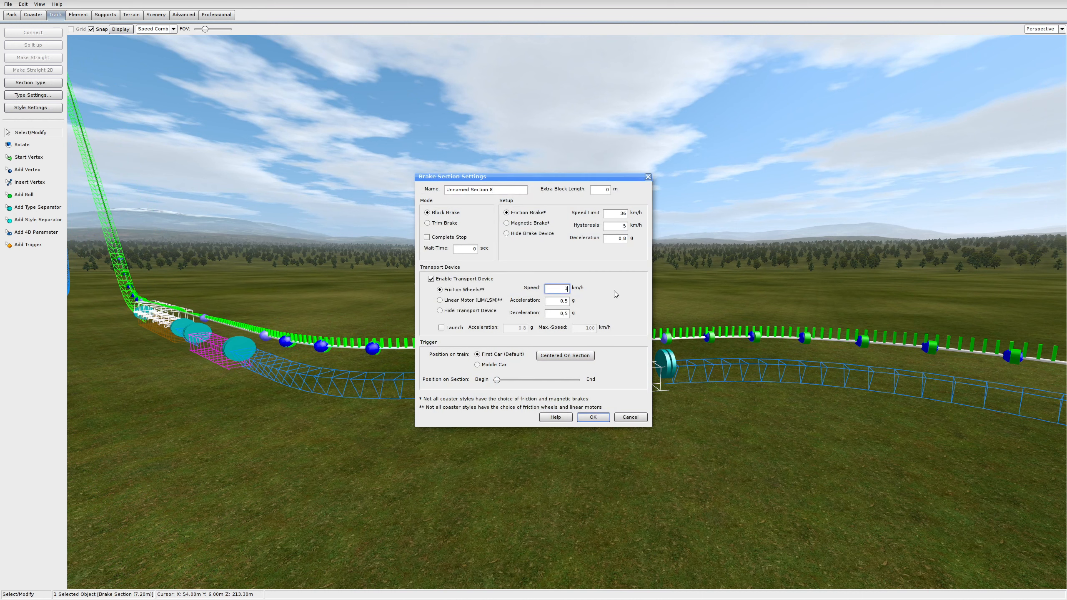
pyautogui.write('2')
pyautogui.press('Tab')
pyautogui.press('BackSpace')
pyautogui.write('2')
pyautogui.press('Tab')
pyautogui.click(593, 417)
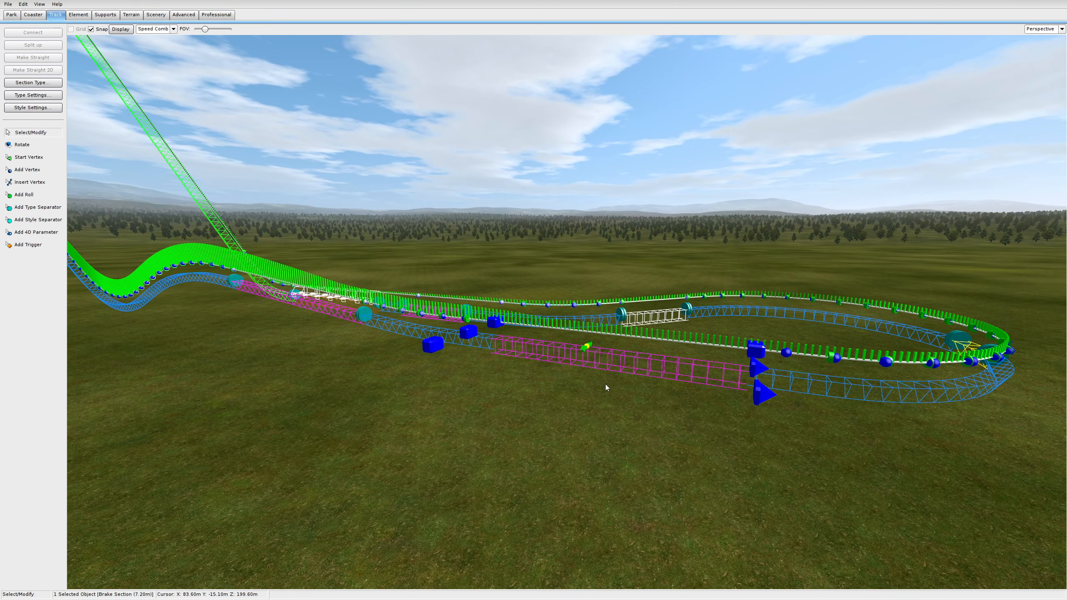
# Step: Enable the transfer table's transport device with a speed of 12 km/h, an acceleration of 0.2 g and a deceleration of 0 g
pyautogui.doubleClick(606, 387)
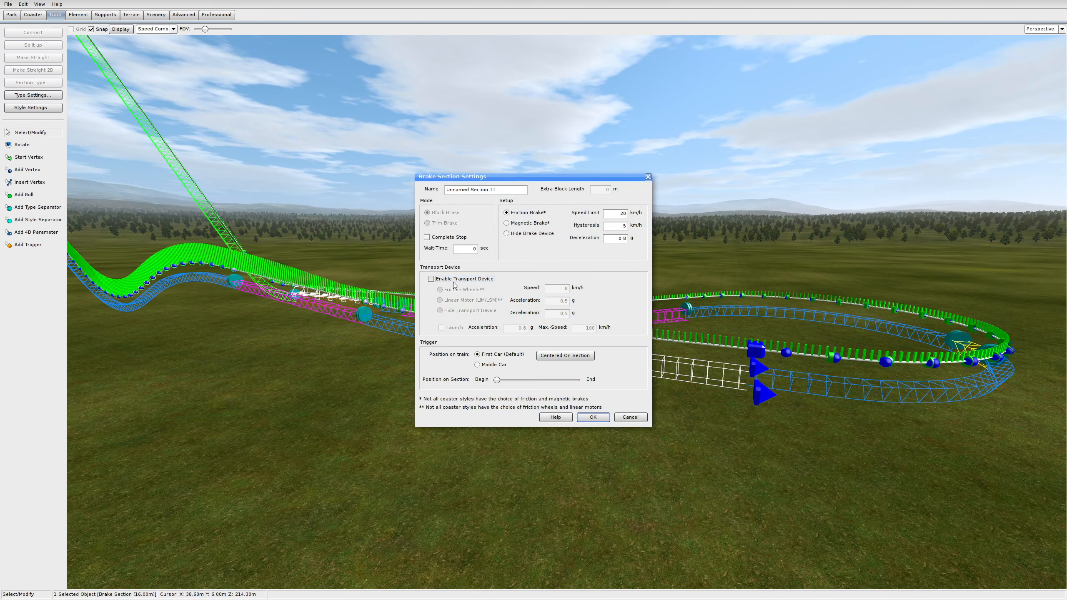
pyautogui.click(430, 280)
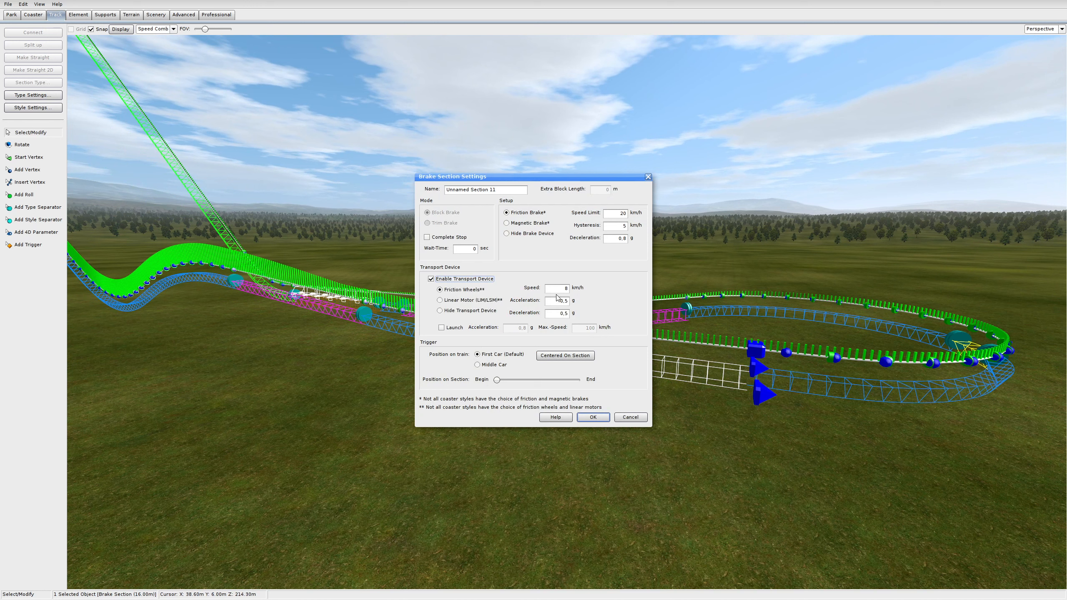
pyautogui.click(557, 290)
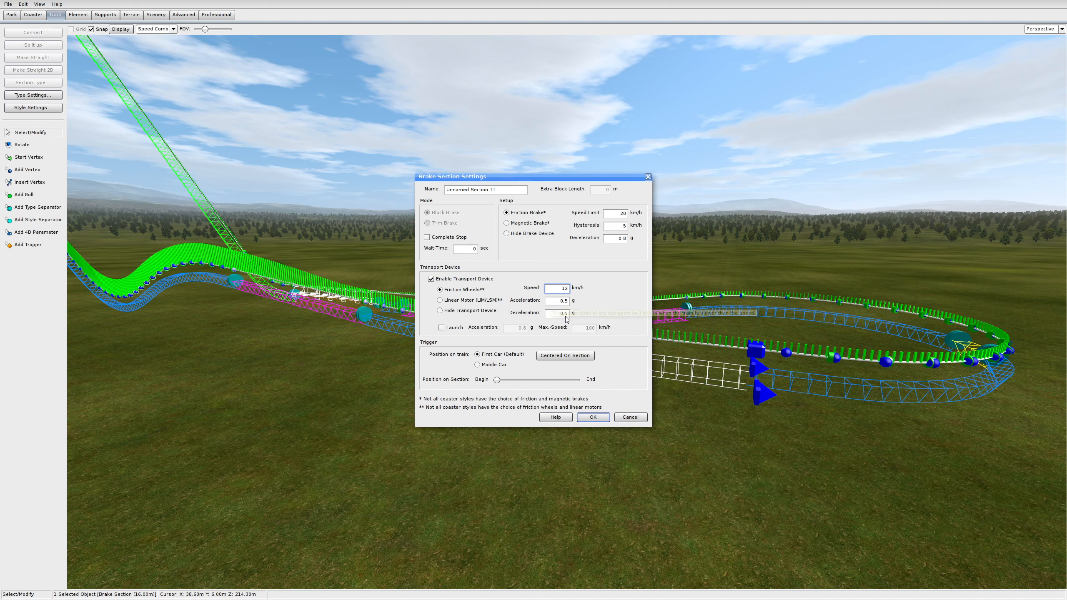
pyautogui.moveTo(557, 314); pyautogui.dragTo(644, 322)
pyautogui.write('0,')
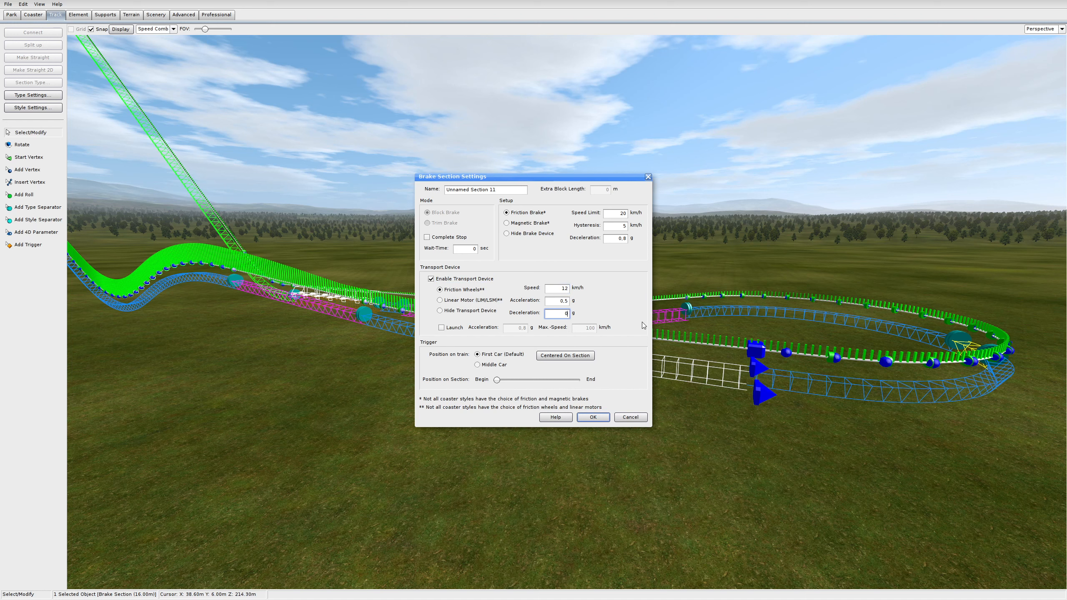
pyautogui.hotkey('shift', 'Tab')
pyautogui.write('0,3')
pyautogui.click(593, 415)
# Step: Enable the transport device on the short brake section just ahead of the station and adjust its speed and acceleration
pyautogui.moveTo(588, 407); pyautogui.dragTo(514, 331, button='right')
pyautogui.doubleClick(514, 331)
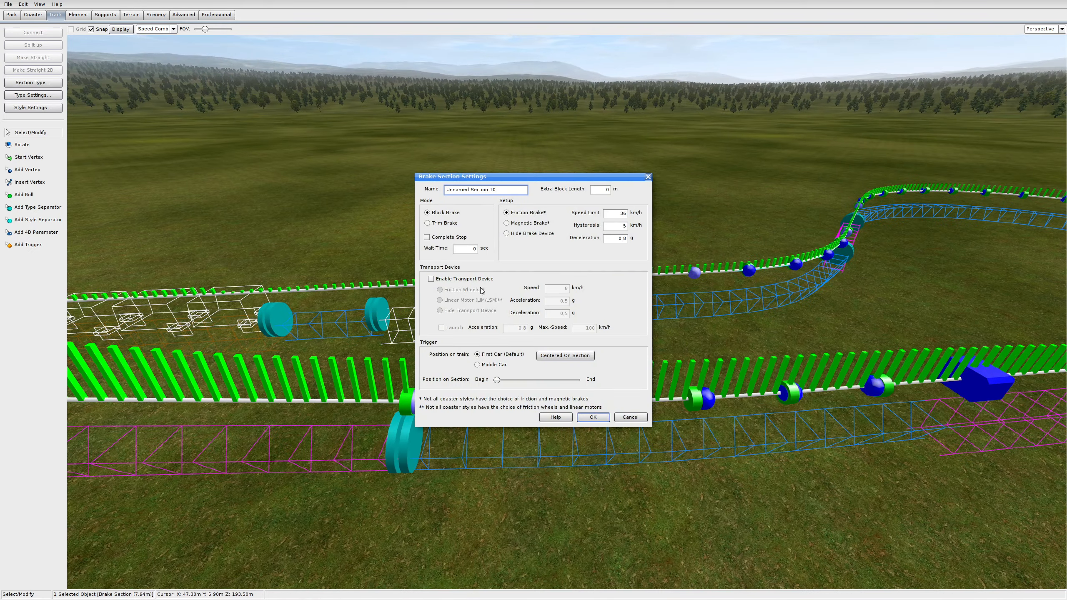
pyautogui.click(476, 278)
pyautogui.click(432, 280)
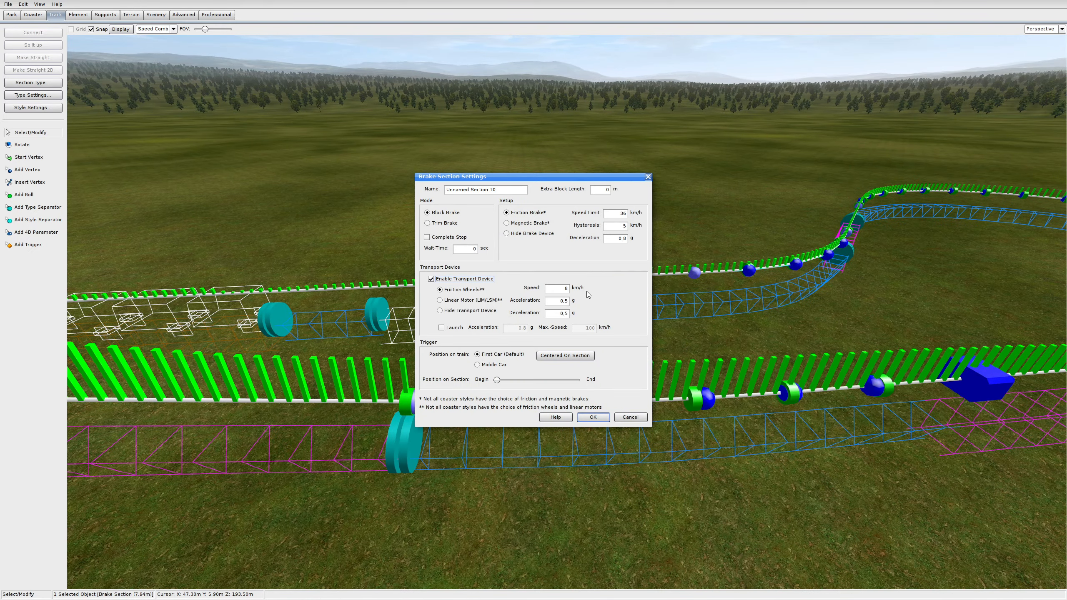
pyautogui.click(555, 290)
pyautogui.moveTo(565, 302); pyautogui.dragTo(617, 313)
pyautogui.write('22')
pyautogui.click(594, 418)
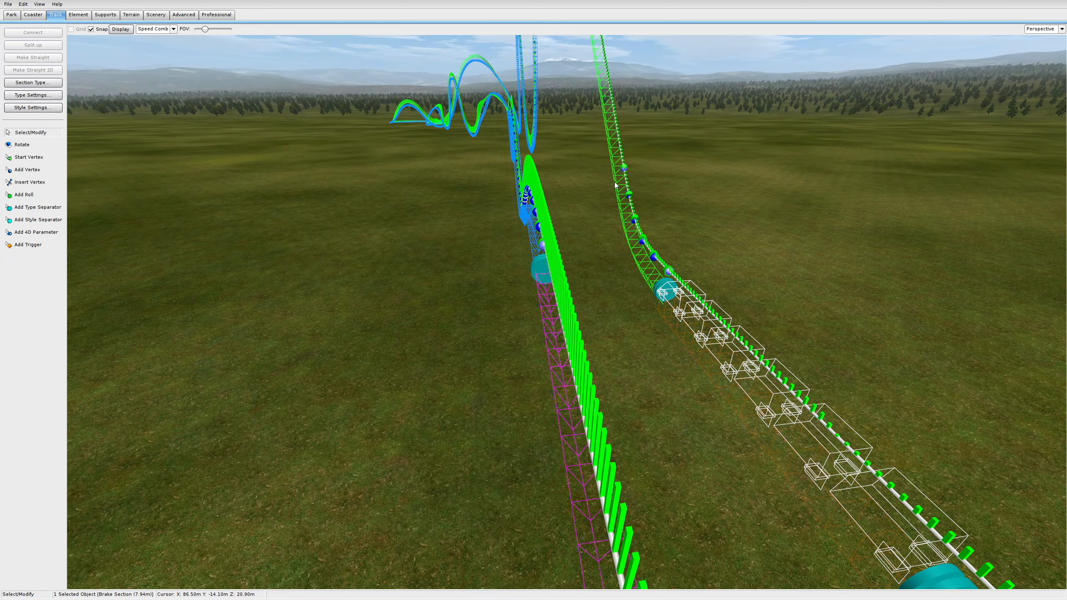
# Step: Change the chain speed in the lift hill's section settings
pyautogui.doubleClick(615, 185)
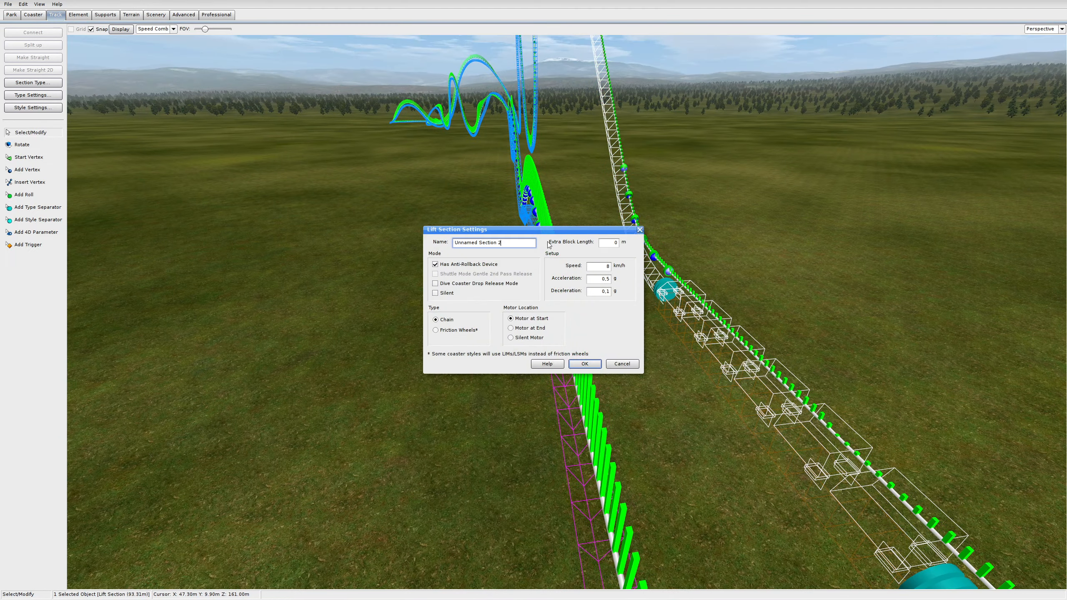
pyautogui.click(594, 268)
pyautogui.click(585, 364)
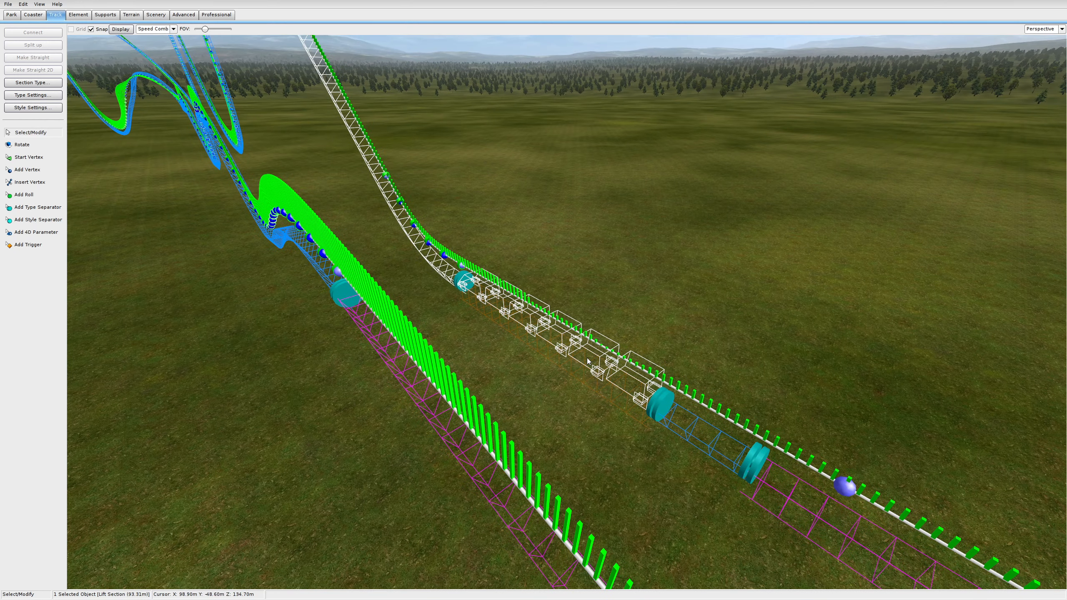
# Step: Set the speed of the station's transport device to 18 km/h
pyautogui.click(575, 367)
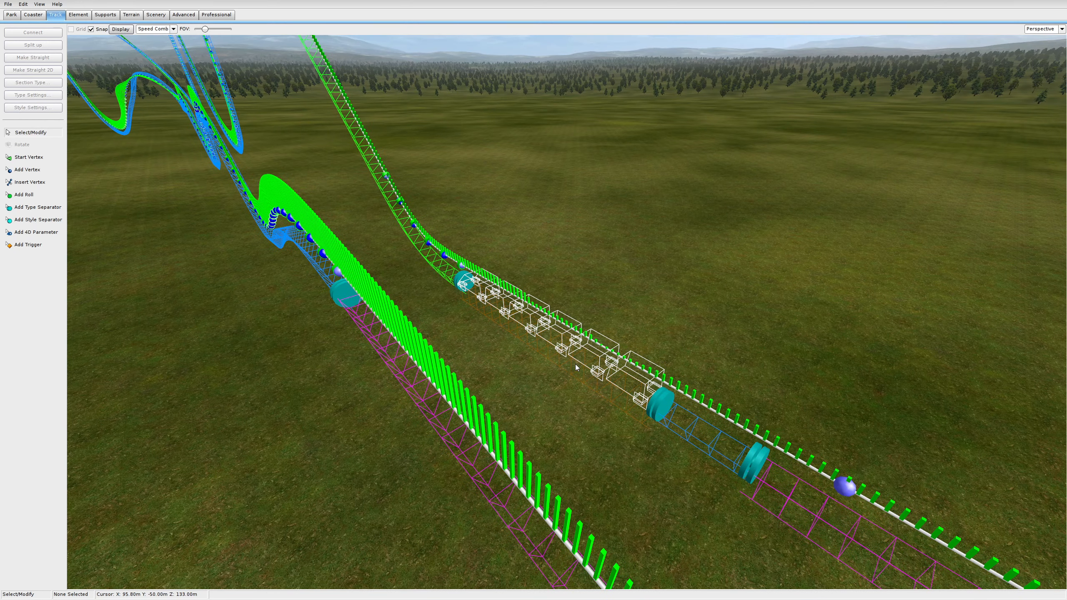
pyautogui.doubleClick(575, 366)
pyautogui.click(505, 243)
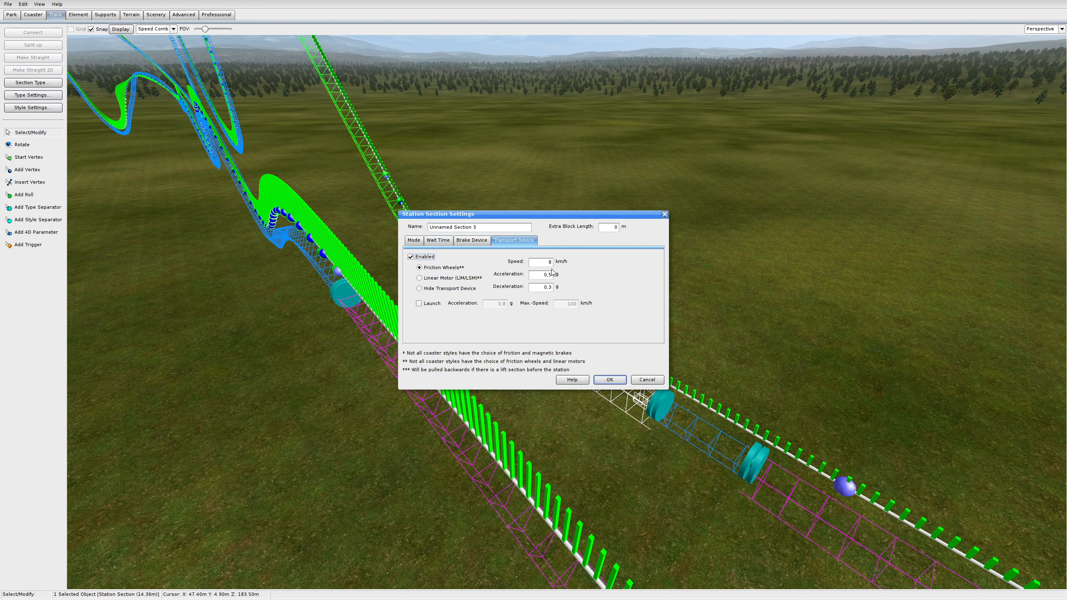
pyautogui.click(609, 380)
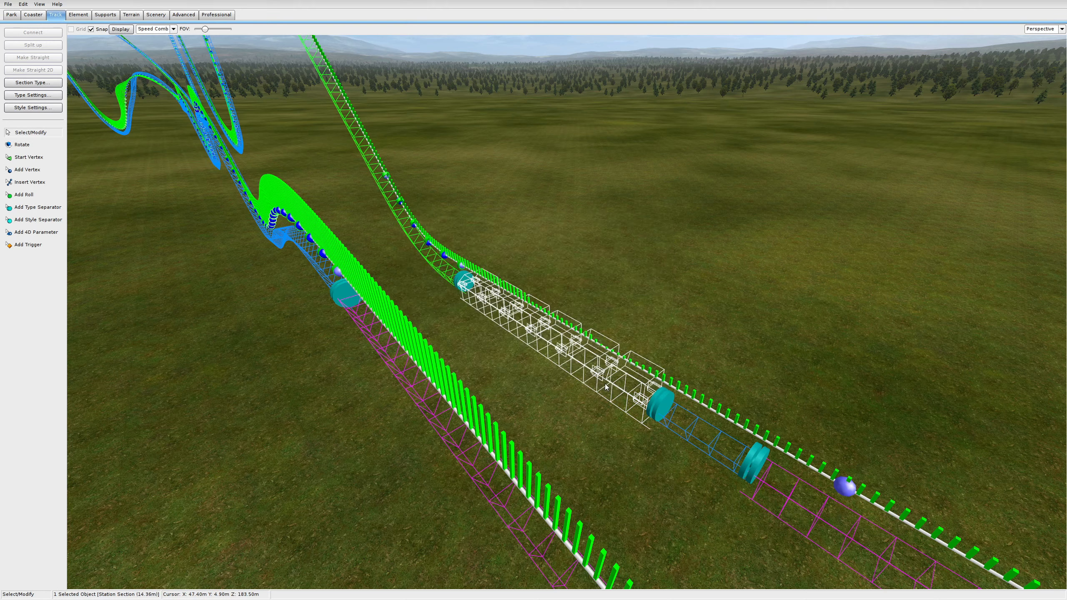
# Step: Set the station's transport device to 12 km/h and 0.2 g acceleration, with launch enabled at 0.2 g up to 18 km/h
pyautogui.moveTo(550, 387); pyautogui.dragTo(552, 406, button='right')
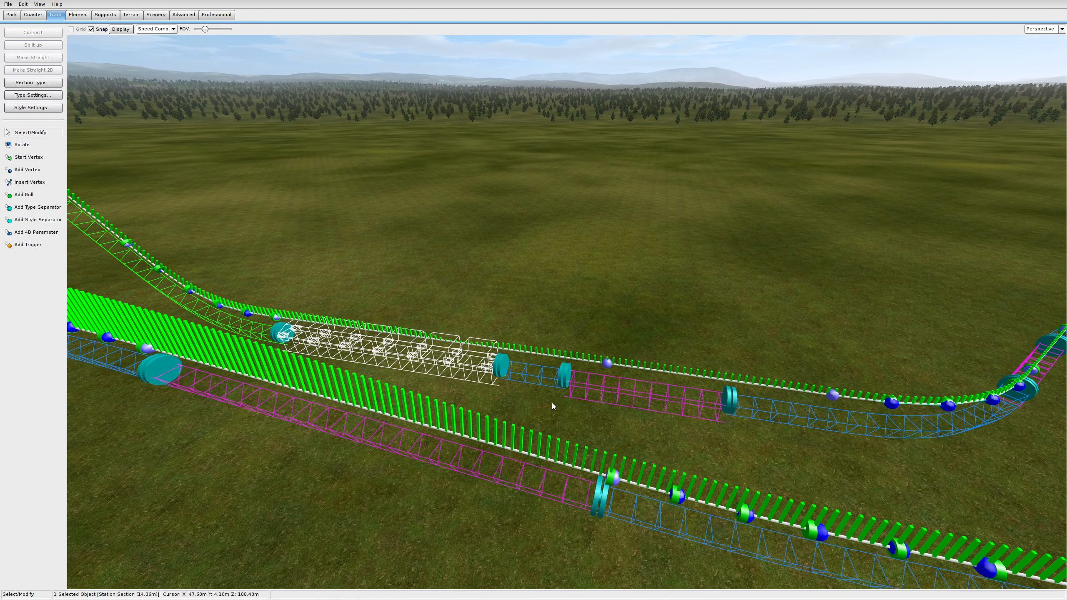
pyautogui.doubleClick(477, 375)
pyautogui.click(512, 243)
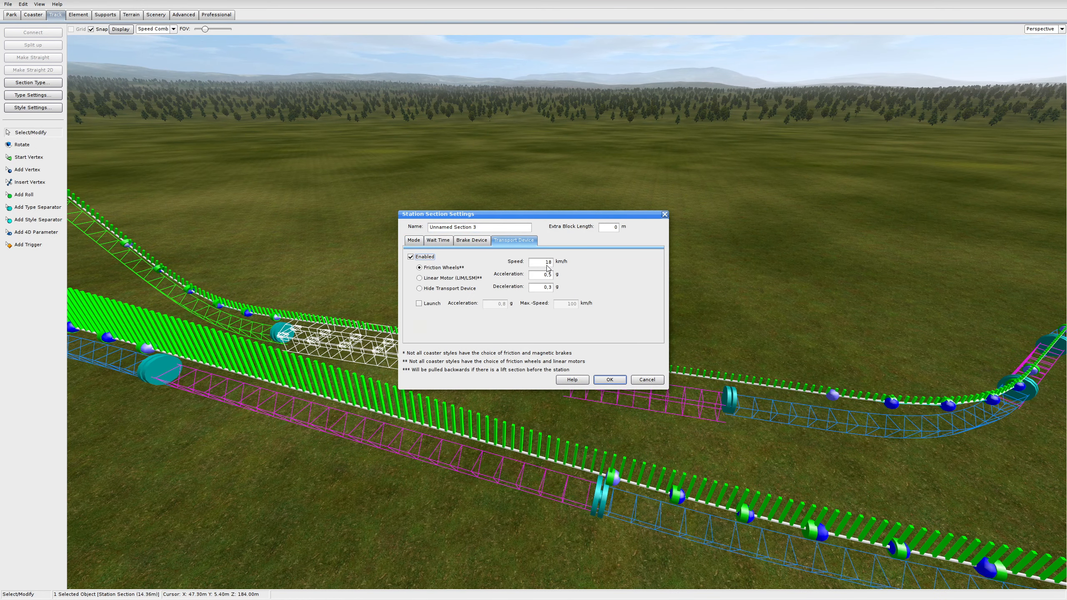
pyautogui.moveTo(546, 263); pyautogui.dragTo(617, 269)
pyautogui.write('12')
pyautogui.click(431, 303)
pyautogui.moveTo(503, 302); pyautogui.dragTo(677, 291)
pyautogui.write('22')
pyautogui.write('18')
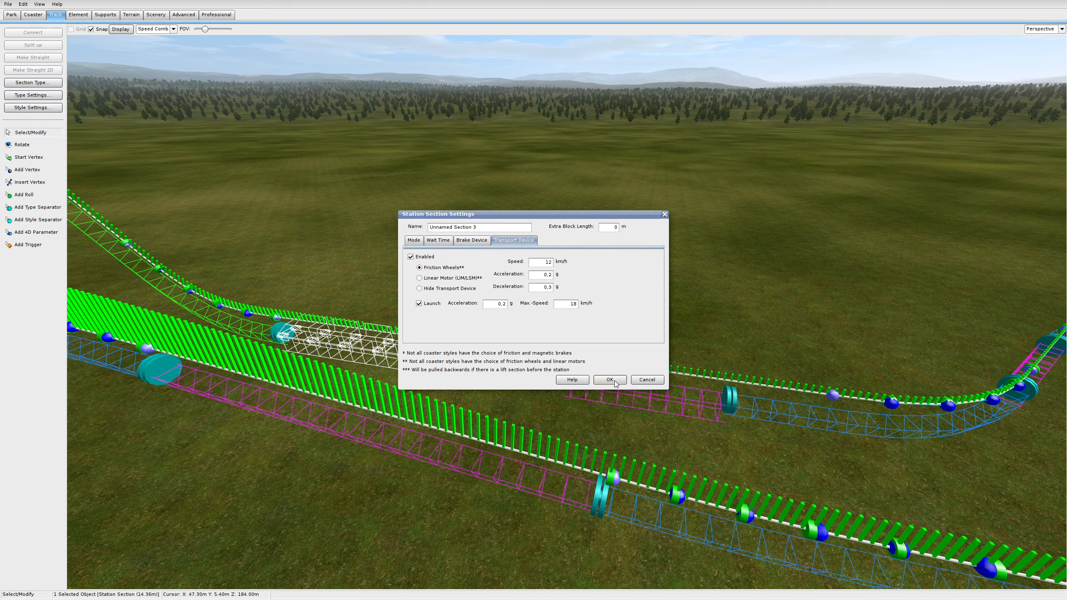
pyautogui.click(609, 380)
# Step: Center the train trigger on the transfer table's brake section
pyautogui.scroll(-10, 613, 382)
pyautogui.doubleClick(608, 383)
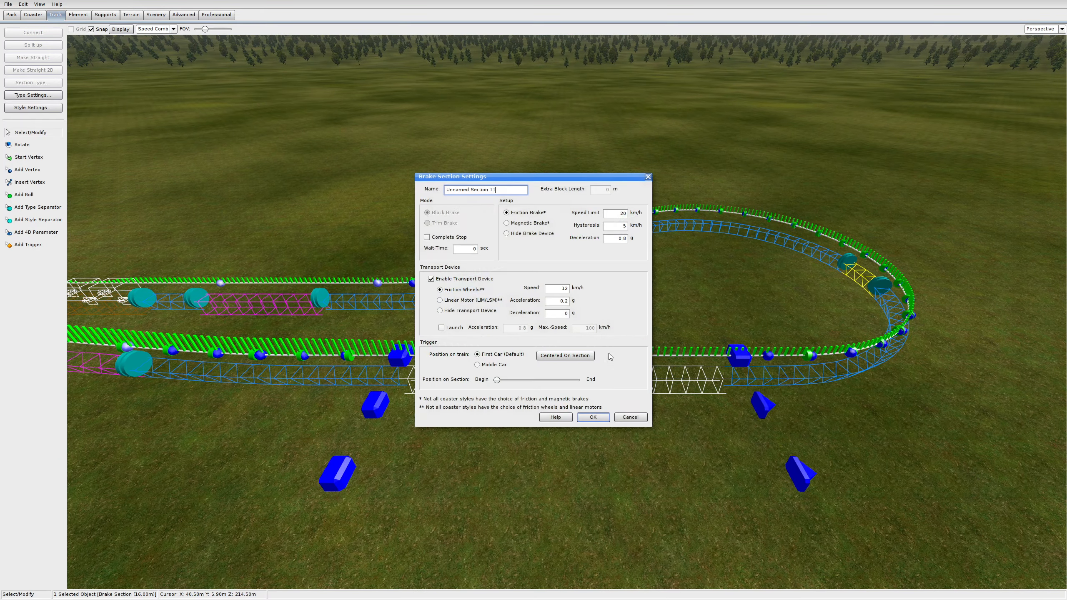
pyautogui.click(582, 355)
pyautogui.click(597, 418)
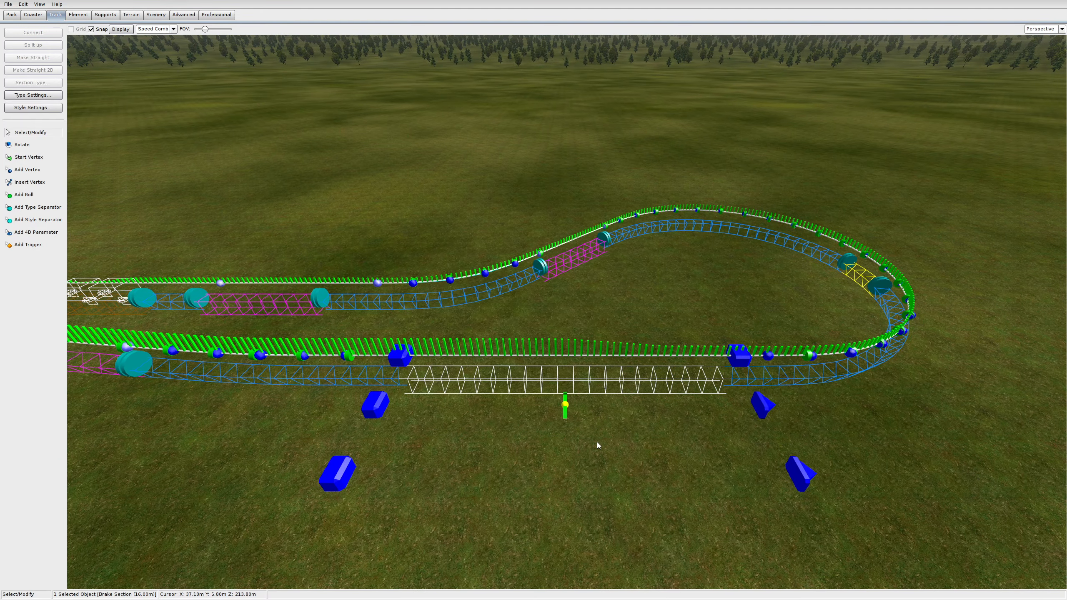
# Step: Extend two parallel straight spur tracks, about 14 m long, from the transfer table's two free connections nearest the main brake run
pyautogui.scroll(-4, 597, 442)
pyautogui.moveTo(597, 442); pyautogui.dragTo(756, 472, button='middle')
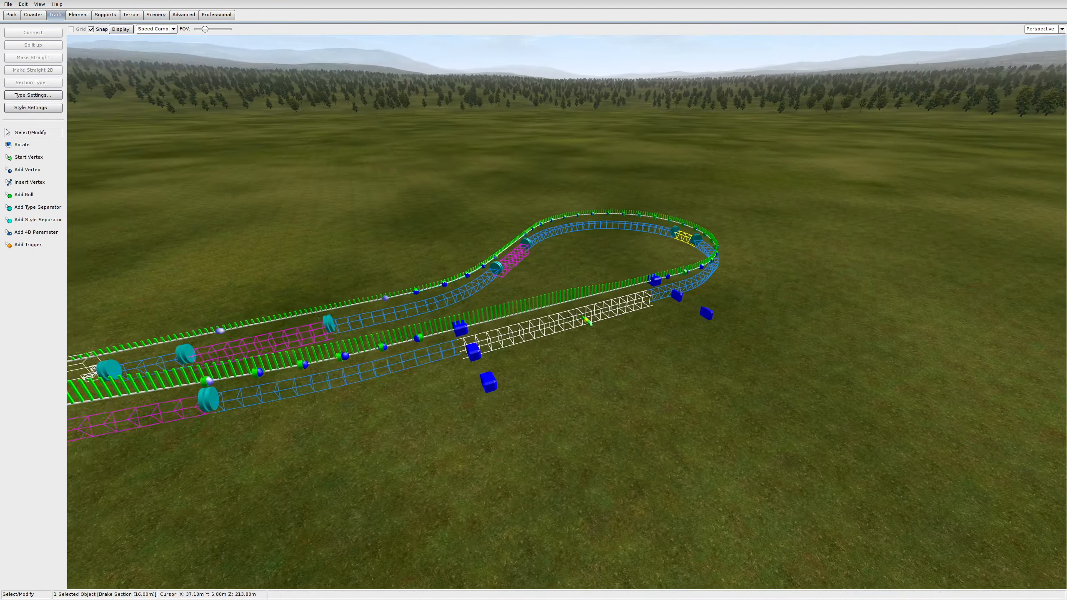
pyautogui.moveTo(597, 442); pyautogui.dragTo(688, 437, button='right')
pyautogui.click(58, 206)
pyautogui.click(28, 169)
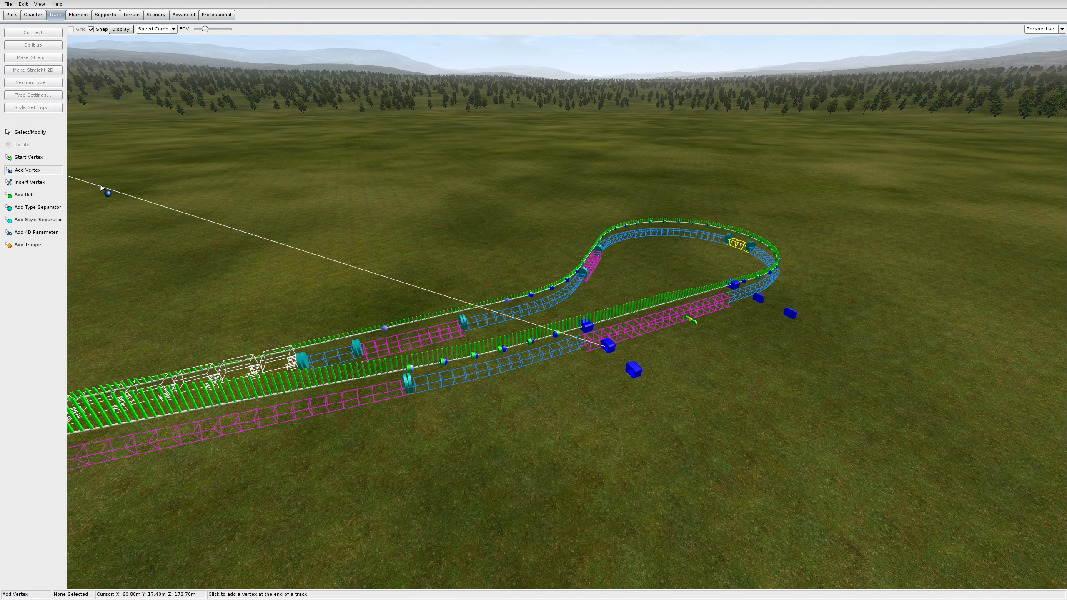
pyautogui.click(388, 415)
pyautogui.click(625, 372)
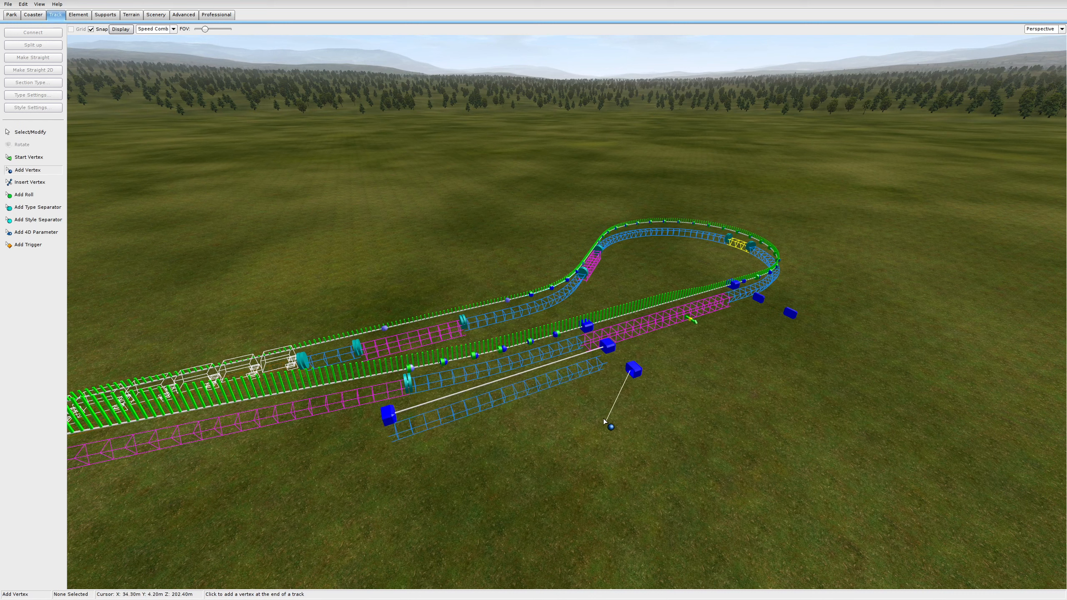
pyautogui.click(30, 132)
pyautogui.moveTo(624, 373); pyautogui.dragTo(397, 454)
# Step: Finish the outer spur track at about 14 m long and convert both parallel spur tracks to storage sections
pyautogui.click(454, 486)
pyautogui.click(508, 439)
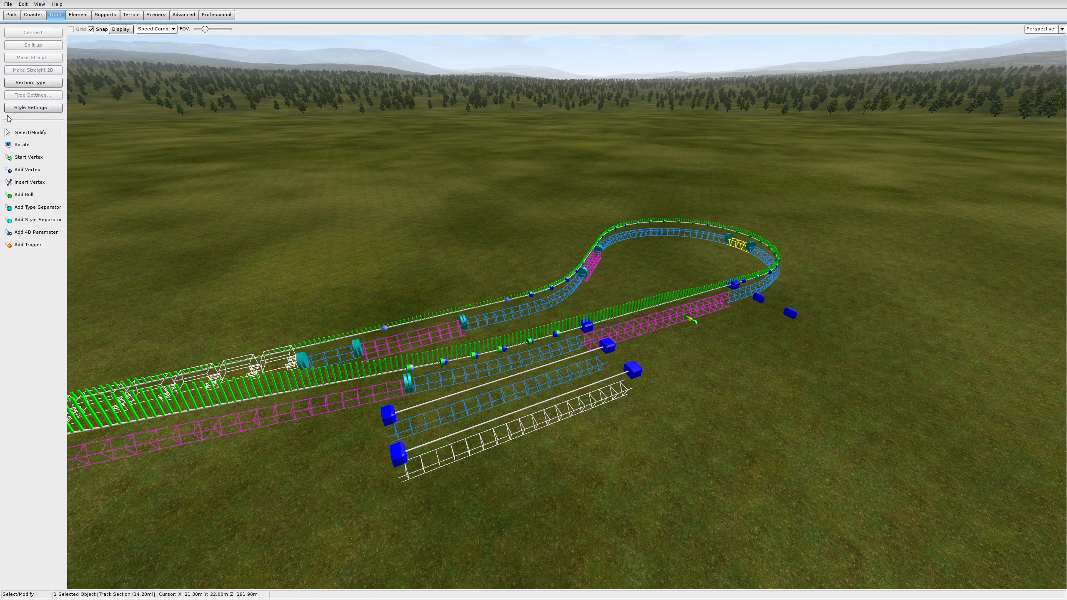
pyautogui.click(33, 83)
pyautogui.click(65, 130)
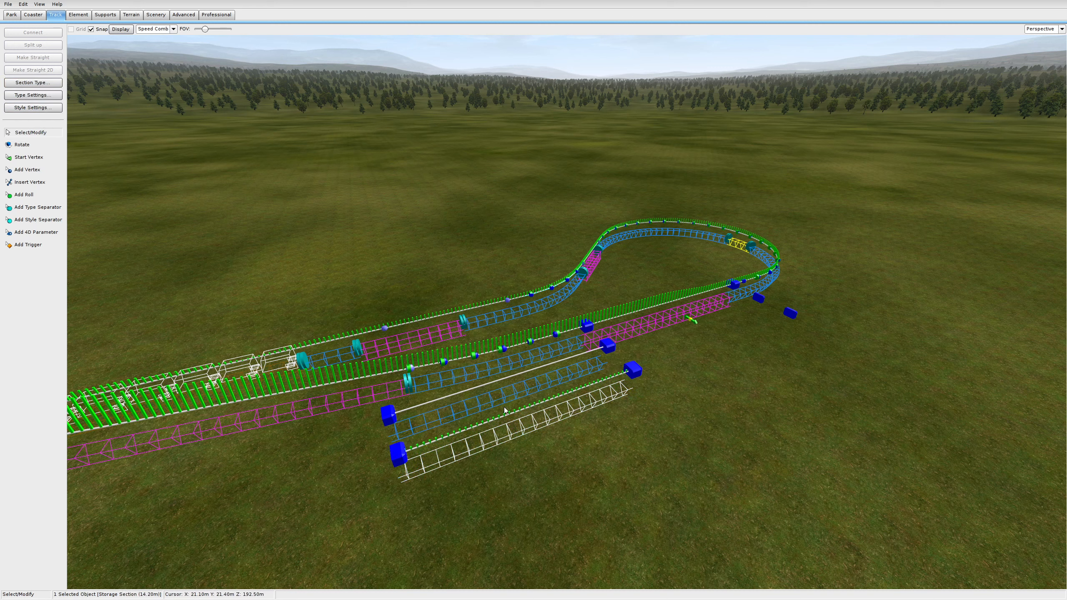
pyautogui.click(498, 406)
pyautogui.click(45, 83)
pyautogui.click(76, 131)
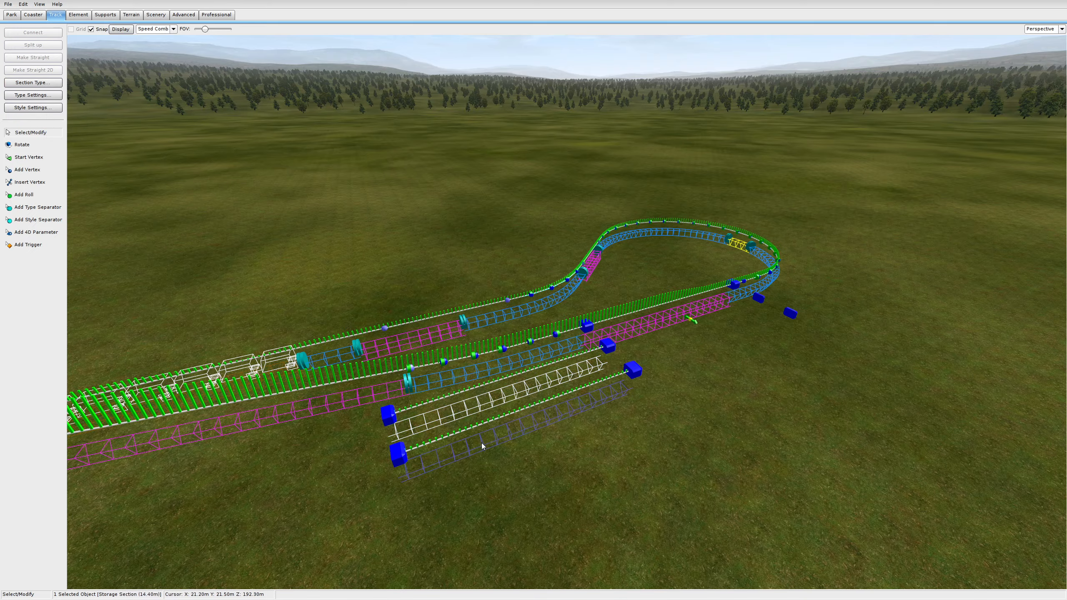
pyautogui.click(482, 449)
# Step: Freeze the coaster to render the finished track, station and transfer table
pyautogui.moveTo(482, 450); pyautogui.dragTo(574, 491, button='middle')
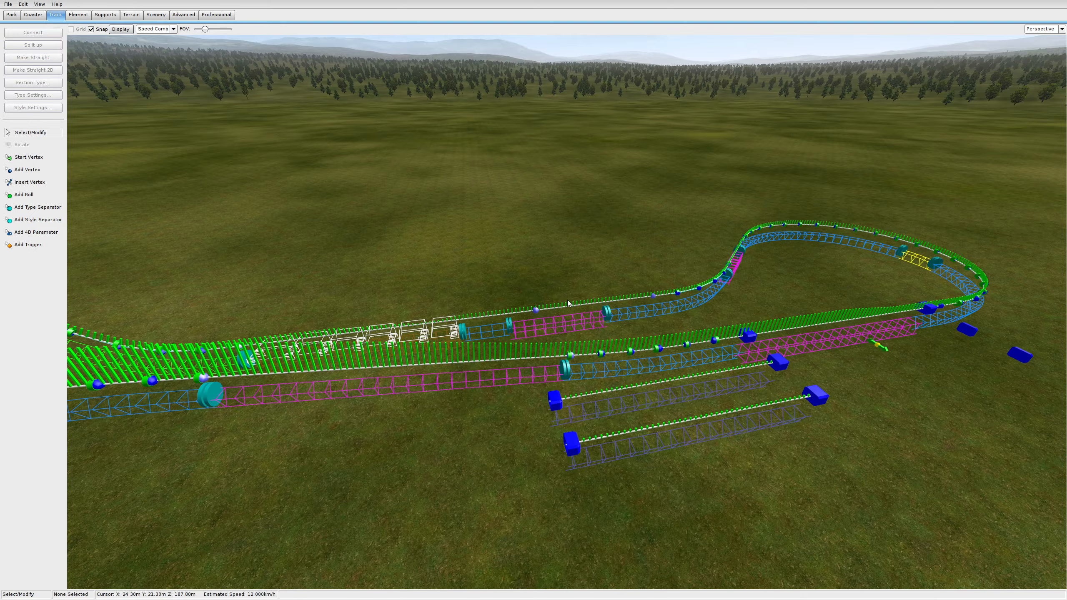
pyautogui.scroll(-3, 559, 335)
pyautogui.moveTo(559, 335); pyautogui.dragTo(673, 357, button='middle')
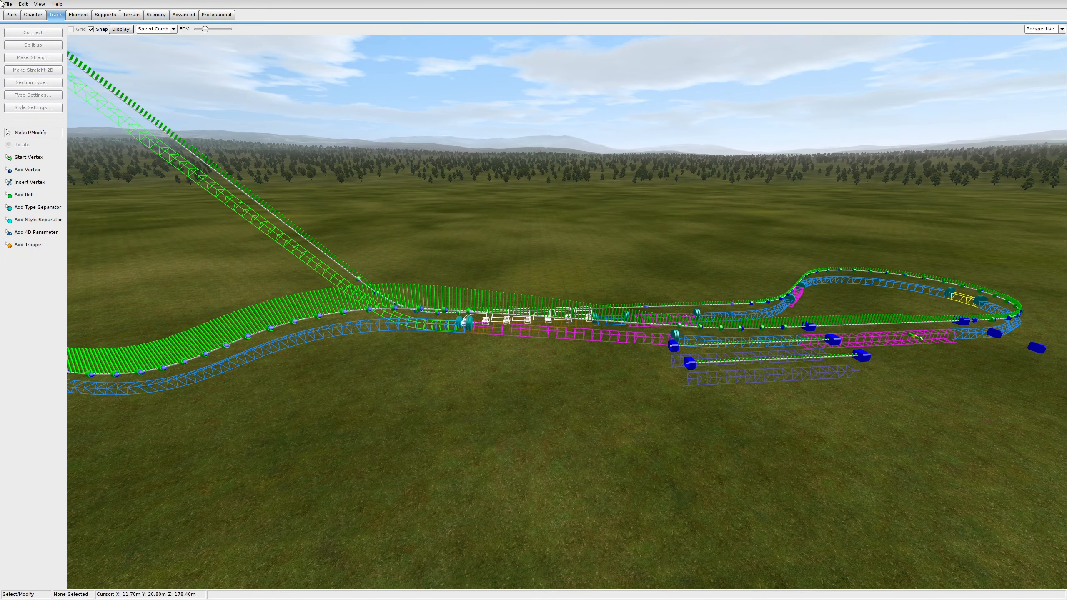
pyautogui.click(34, 14)
pyautogui.click(34, 152)
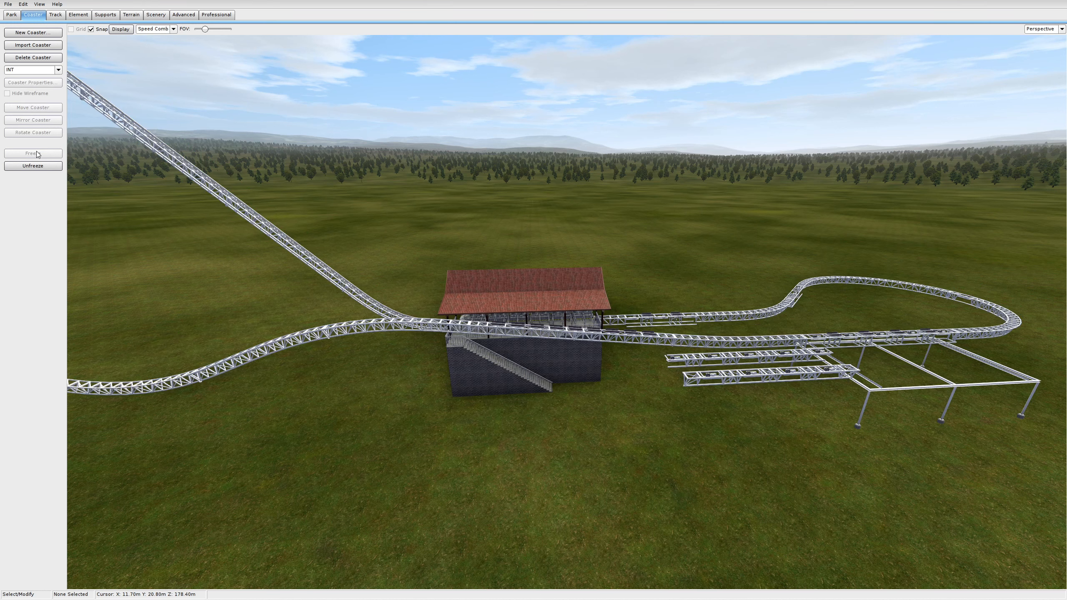
# Step: Leave the editor, saving the changes to the current project, and start the park simulation
pyautogui.click(15, 4)
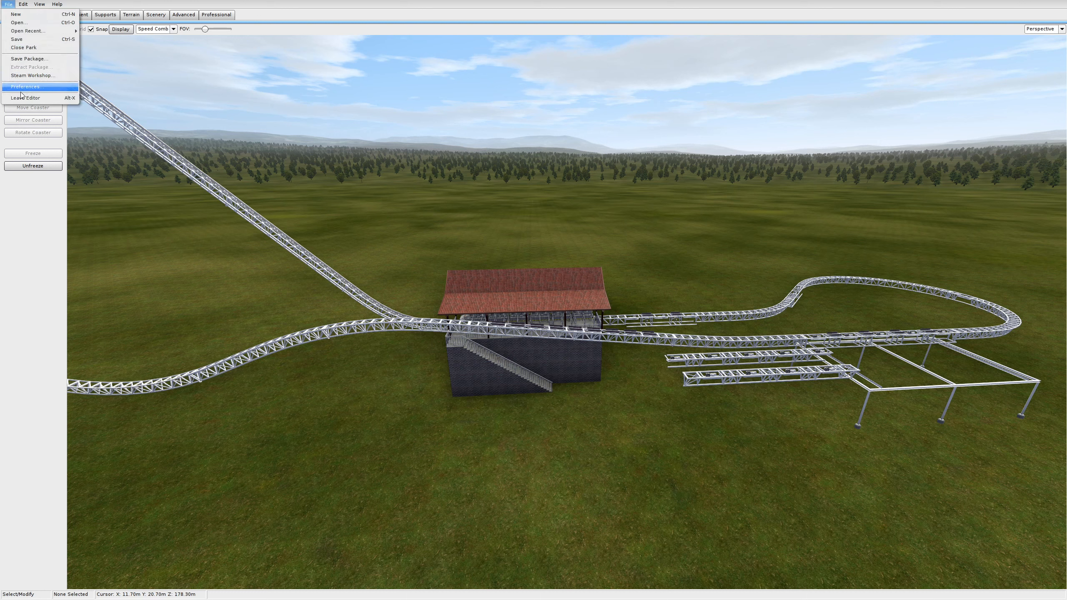
pyautogui.click(23, 97)
pyautogui.click(497, 311)
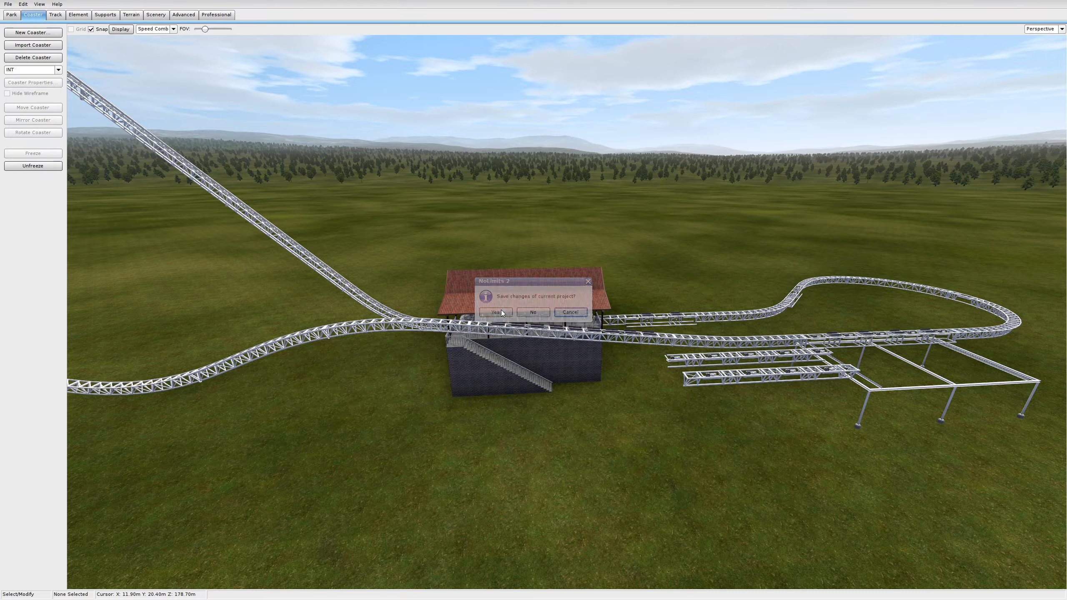
pyautogui.click(396, 528)
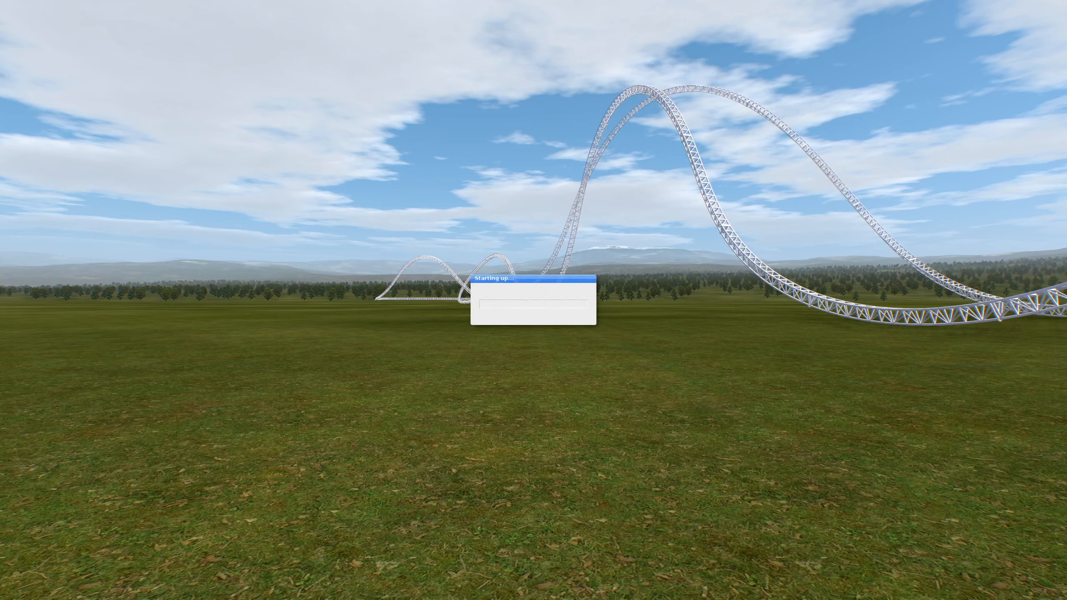